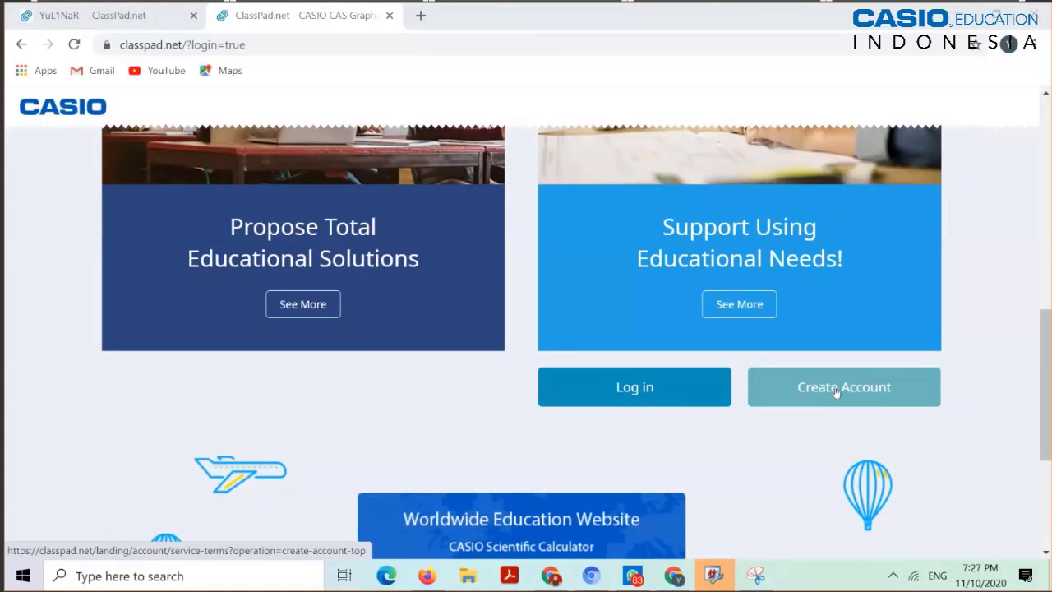
# Begin a new ClassPad.net account, read through the terms, and tick 'I have read and agree'
pyautogui.click(836, 393)
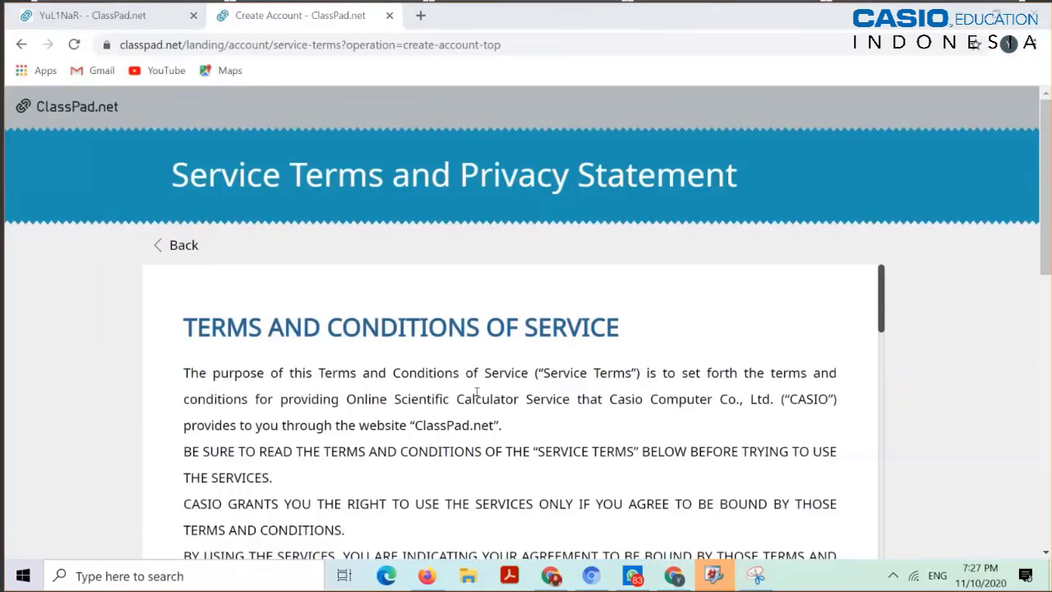
pyautogui.scroll(-10, 477, 393)
pyautogui.scroll(-4, 424, 352)
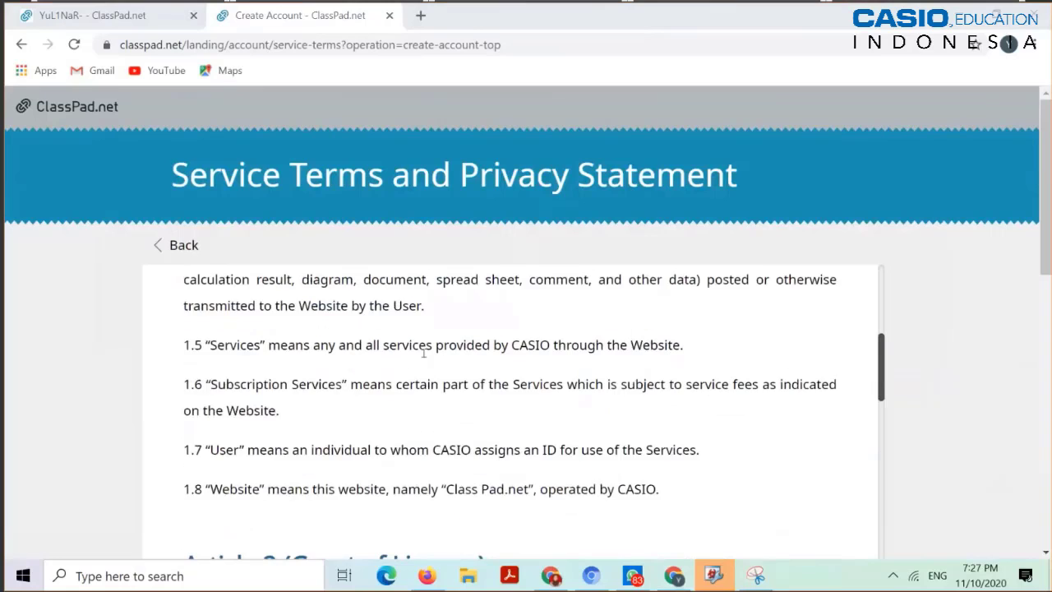
pyautogui.scroll(-6, 424, 353)
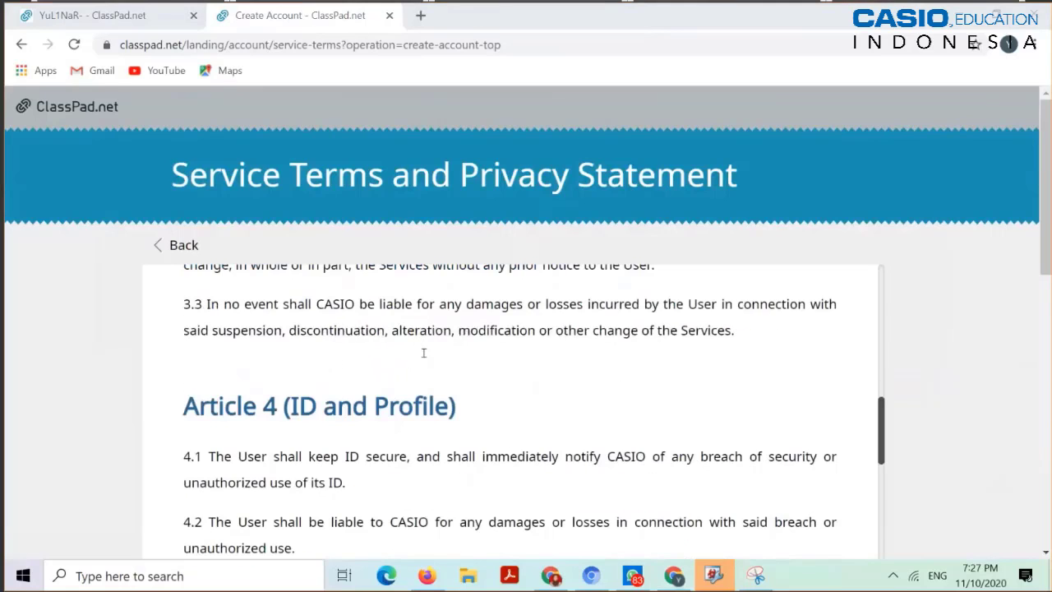
pyautogui.scroll(-5, 424, 352)
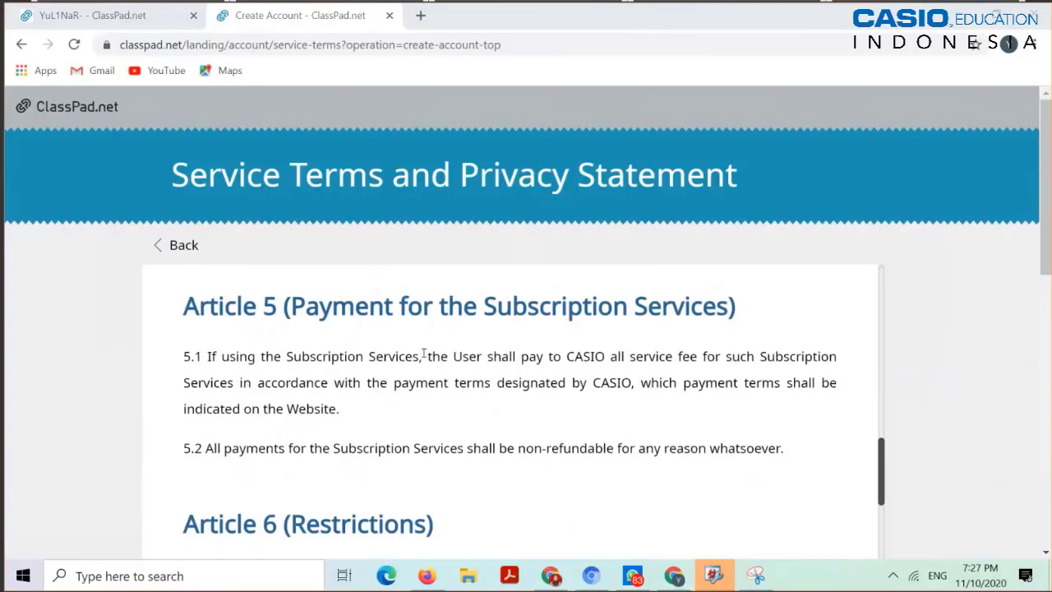
pyautogui.scroll(-2, 424, 353)
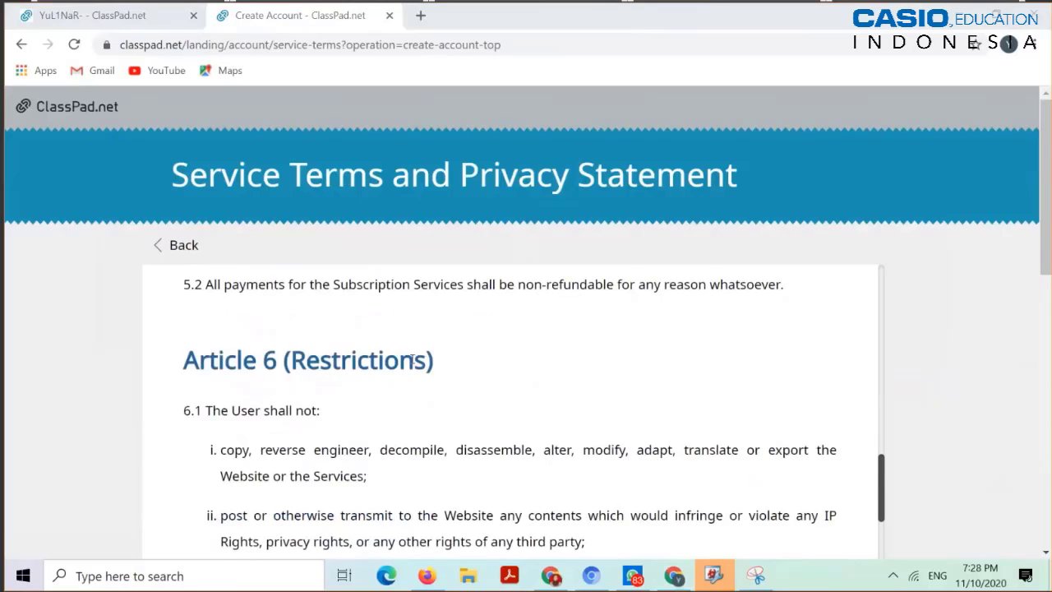
pyautogui.scroll(-2, 412, 361)
pyautogui.scroll(-3, 412, 359)
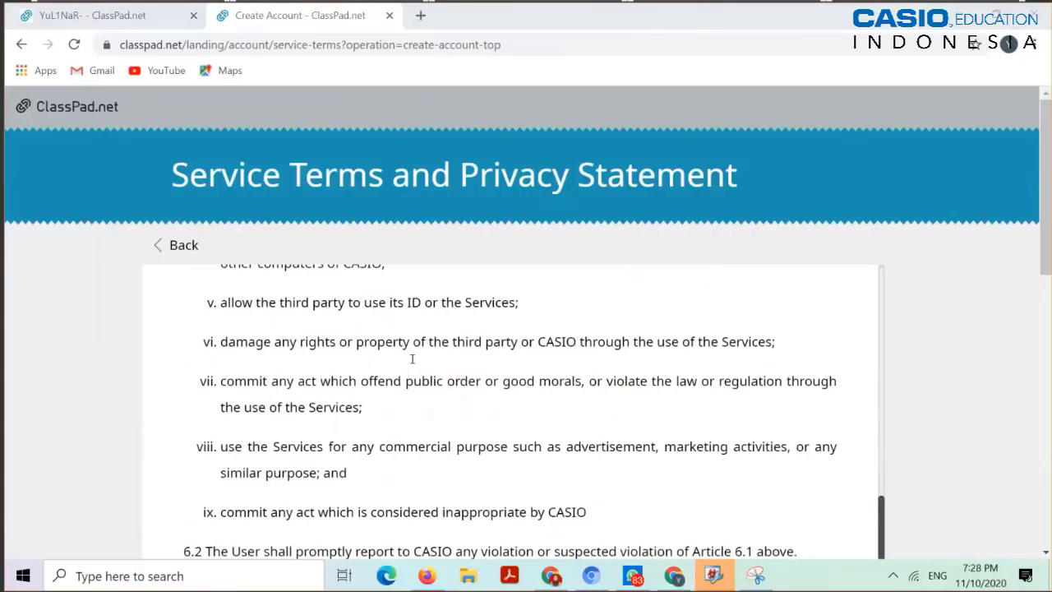
pyautogui.scroll(-3, 412, 359)
pyautogui.scroll(-4, 413, 359)
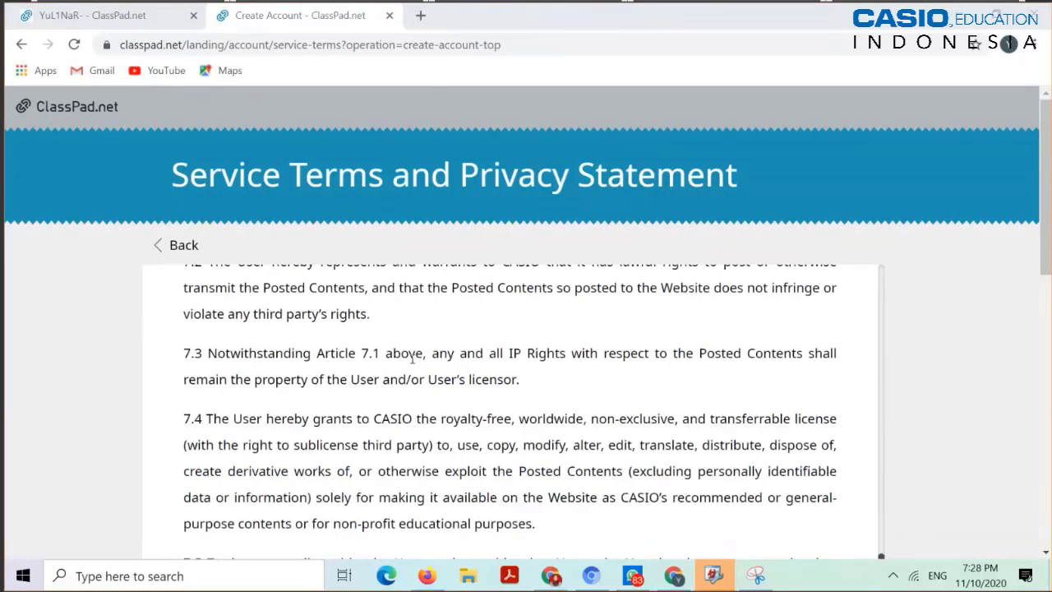
pyautogui.scroll(-3, 413, 359)
pyautogui.scroll(-4, 413, 359)
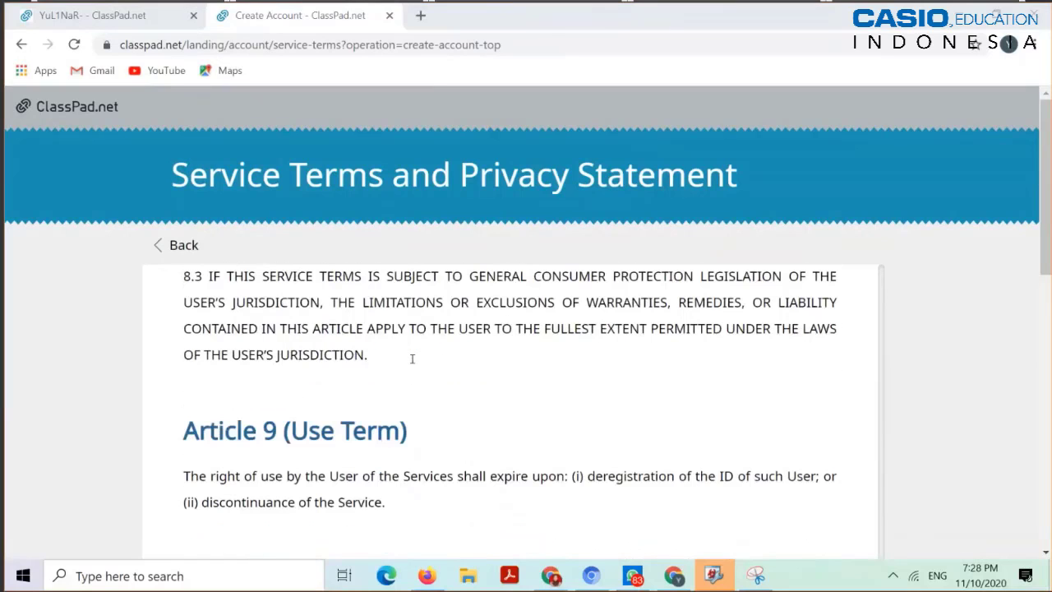
pyautogui.scroll(-4, 413, 359)
pyautogui.scroll(-4, 412, 359)
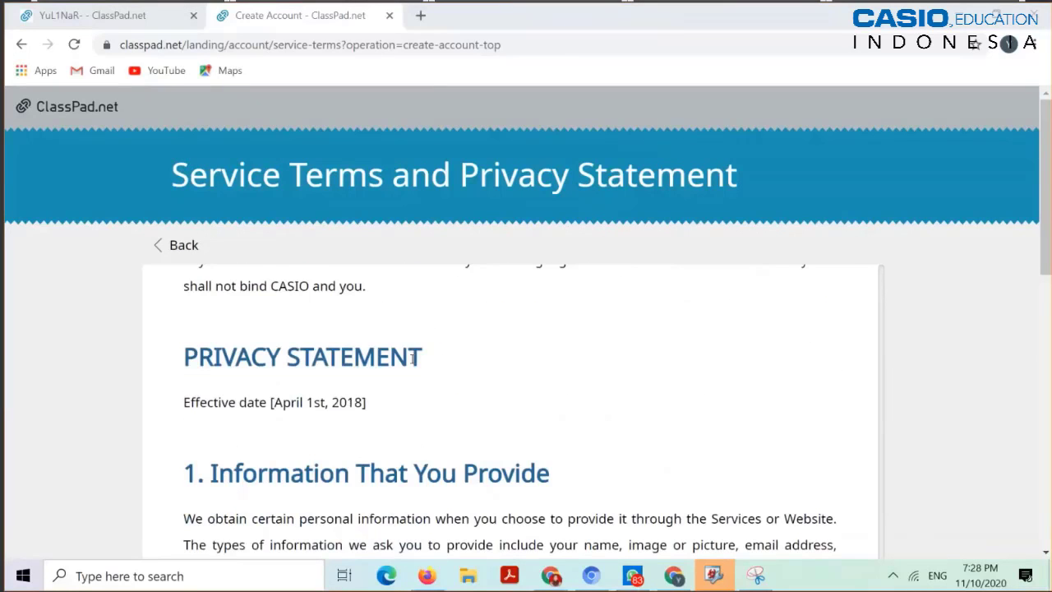
pyautogui.scroll(-3, 412, 359)
pyautogui.scroll(-5, 413, 360)
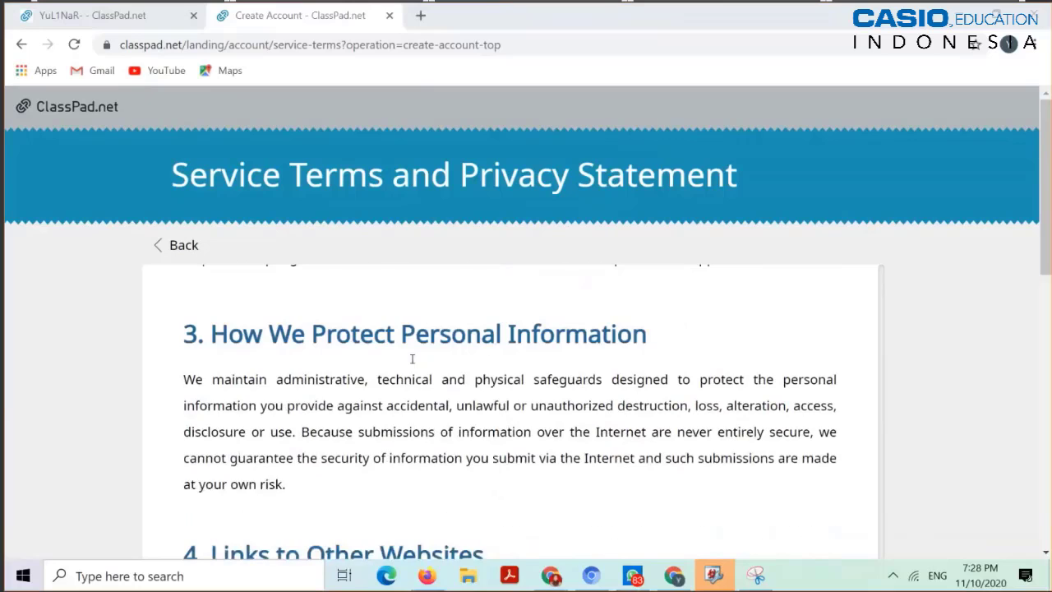
pyautogui.scroll(-4, 413, 359)
pyautogui.scroll(-4, 412, 359)
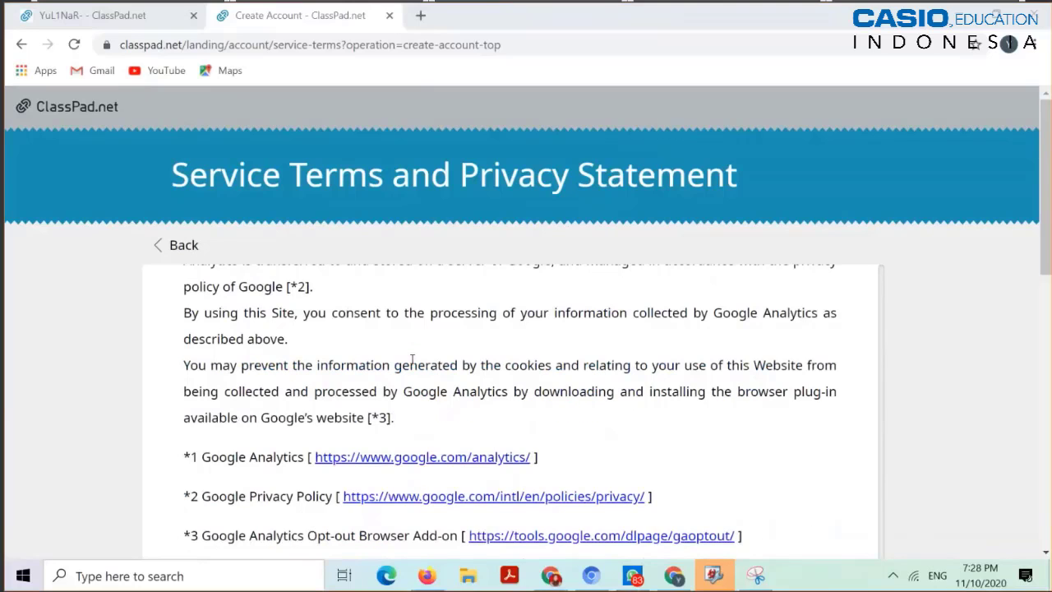
pyautogui.scroll(1, 725, 395)
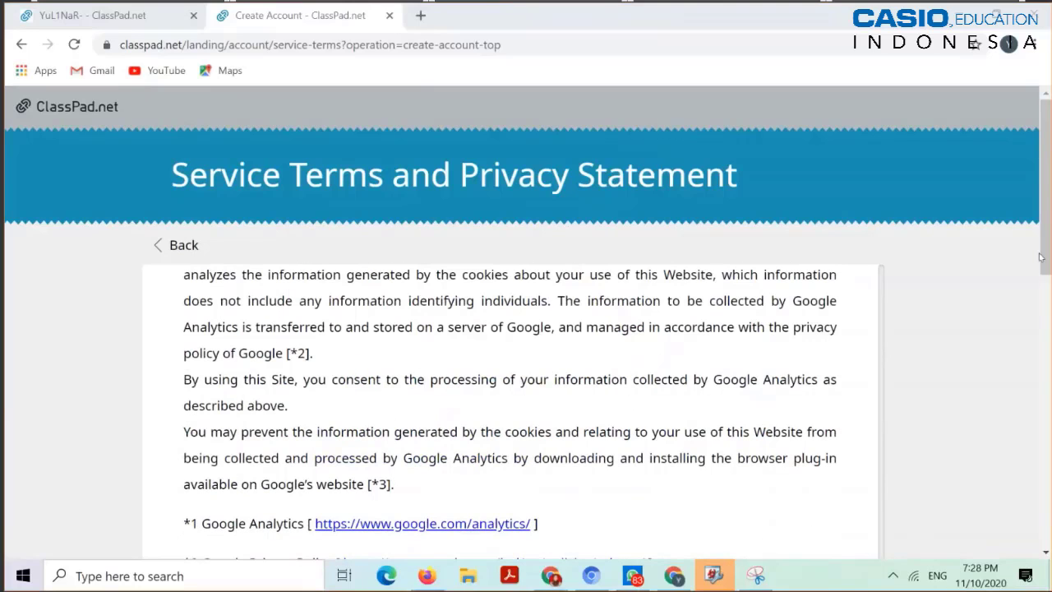
pyautogui.scroll(-1, 1041, 257)
pyautogui.scroll(-6, 510, 329)
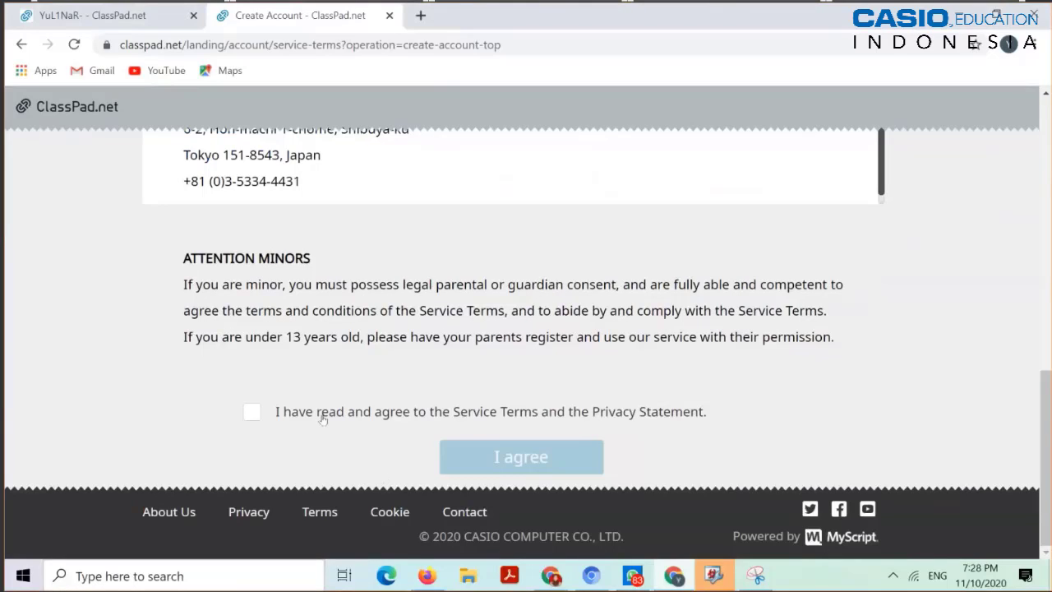
pyautogui.click(253, 415)
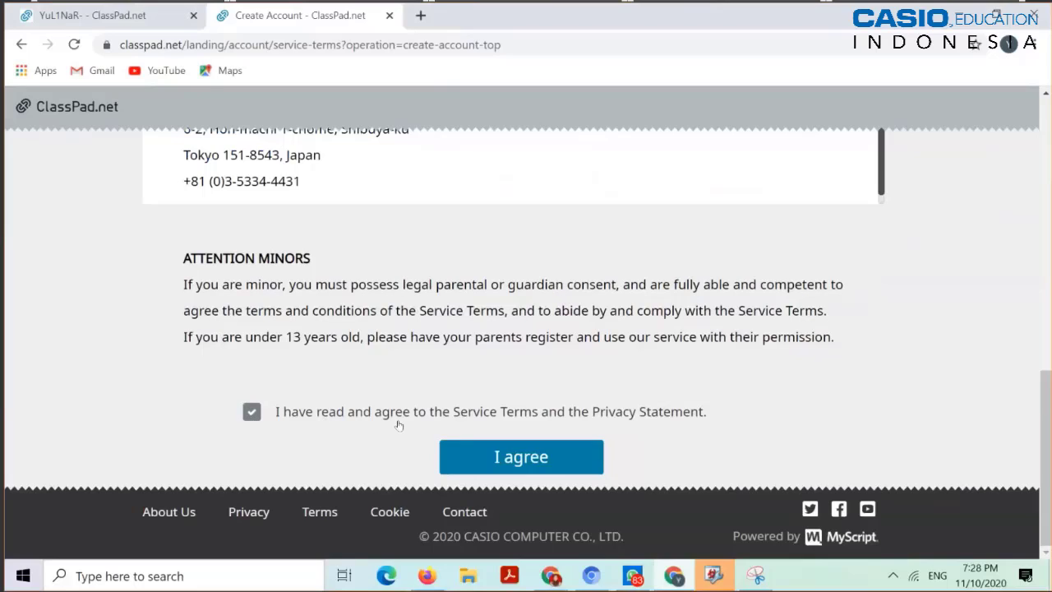
# Accept the terms, sign in with the Google account, and close the older ClassPad.net tab
pyautogui.click(479, 467)
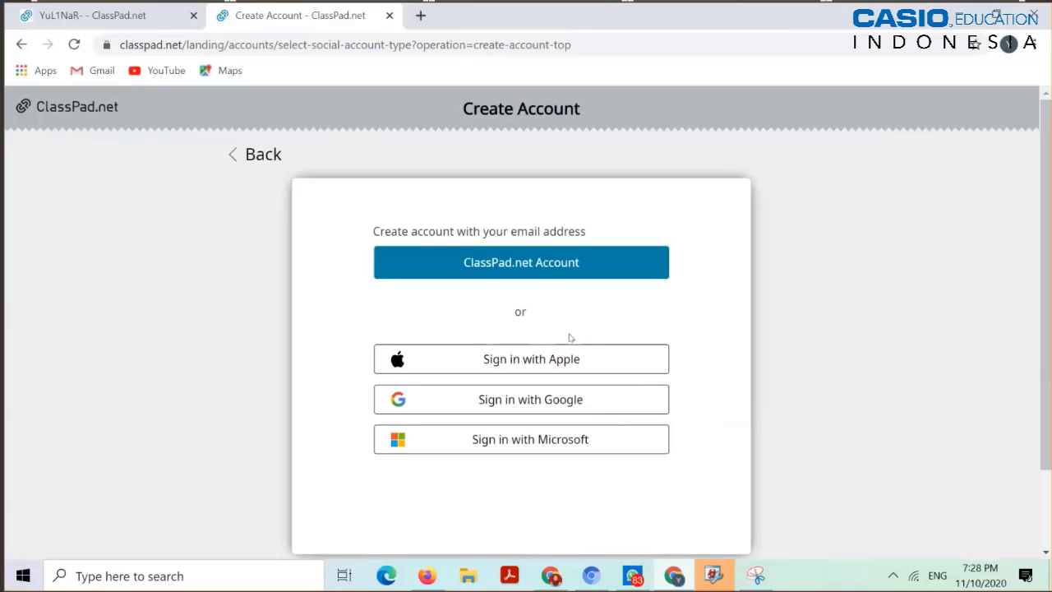
pyautogui.click(533, 400)
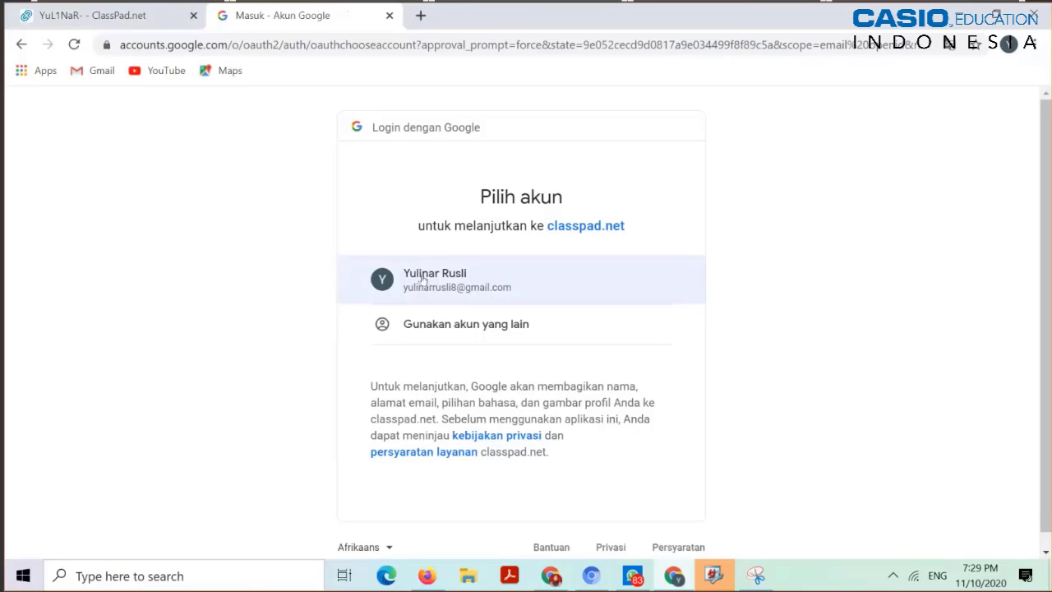
pyautogui.click(424, 279)
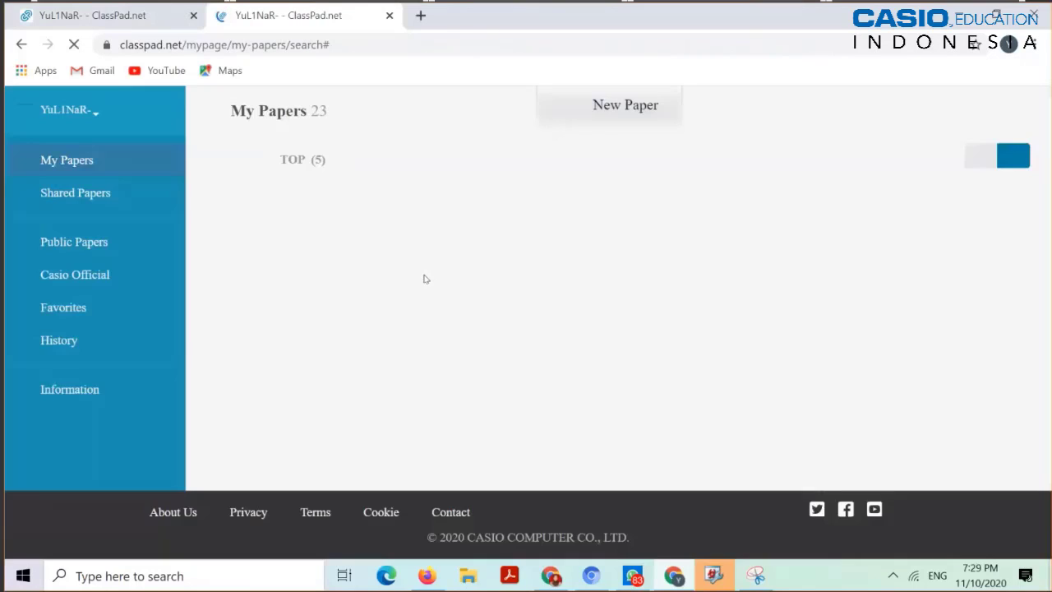
pyautogui.click(193, 16)
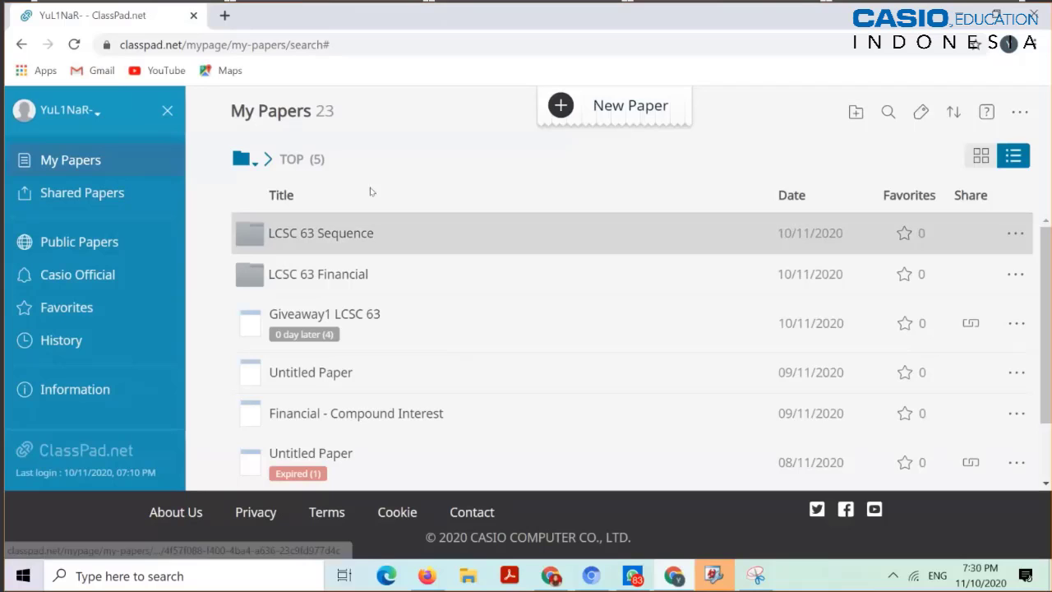
# Once My Papers has loaded, open a new browser tab on the Google search page
pyautogui.scroll(-1, 375, 242)
pyautogui.scroll(1, 380, 243)
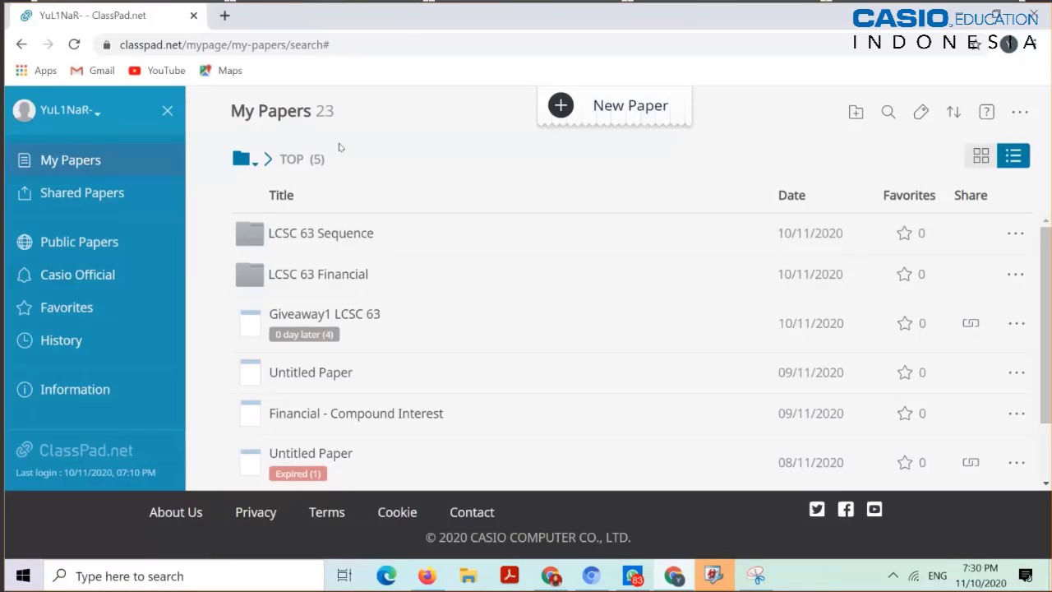
pyautogui.click(225, 16)
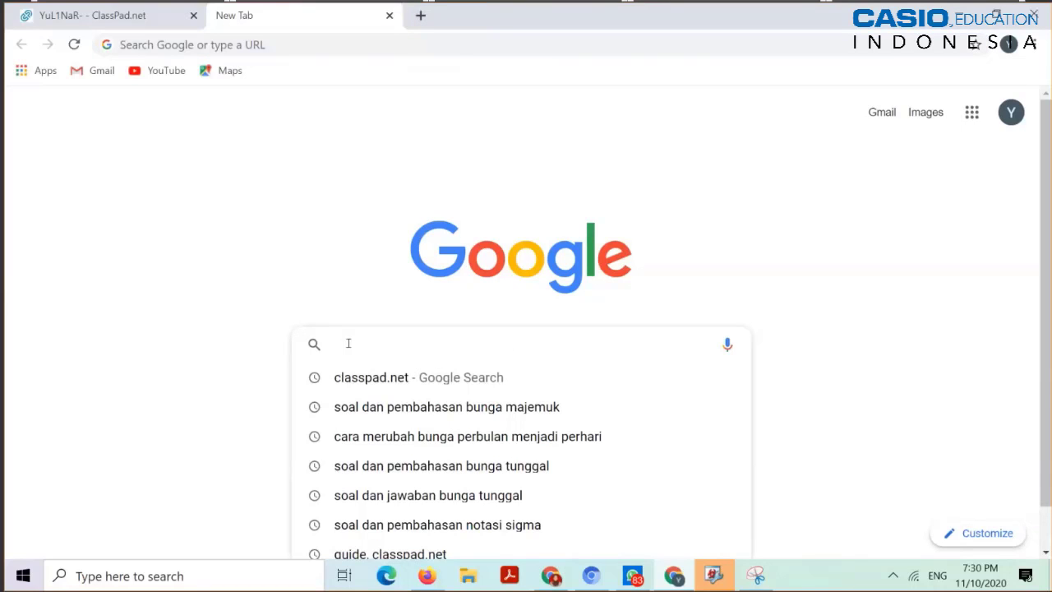
# Search Google for 'guide classpad.net' and open the 'User Guide - ClassPad.net' result
pyautogui.write('guide')
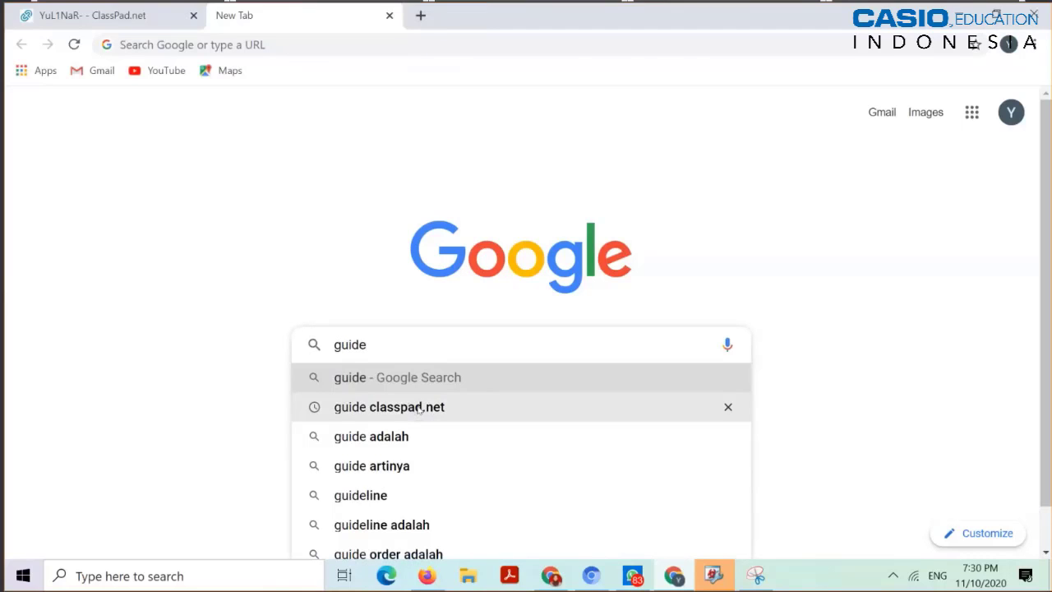
pyautogui.press('Down')
pyautogui.click(421, 407)
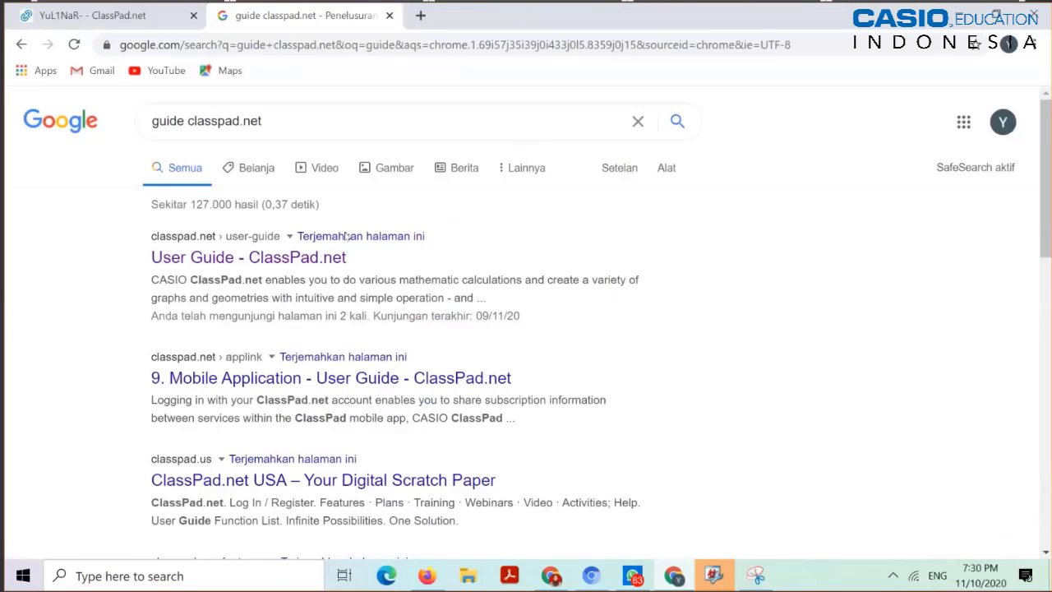
pyautogui.click(276, 265)
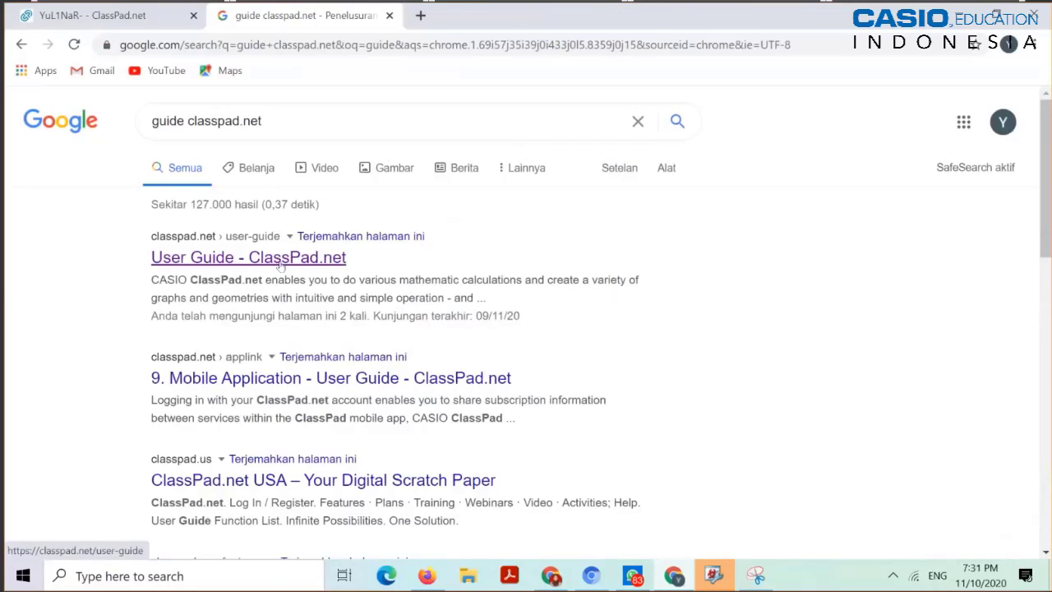
pyautogui.click(280, 263)
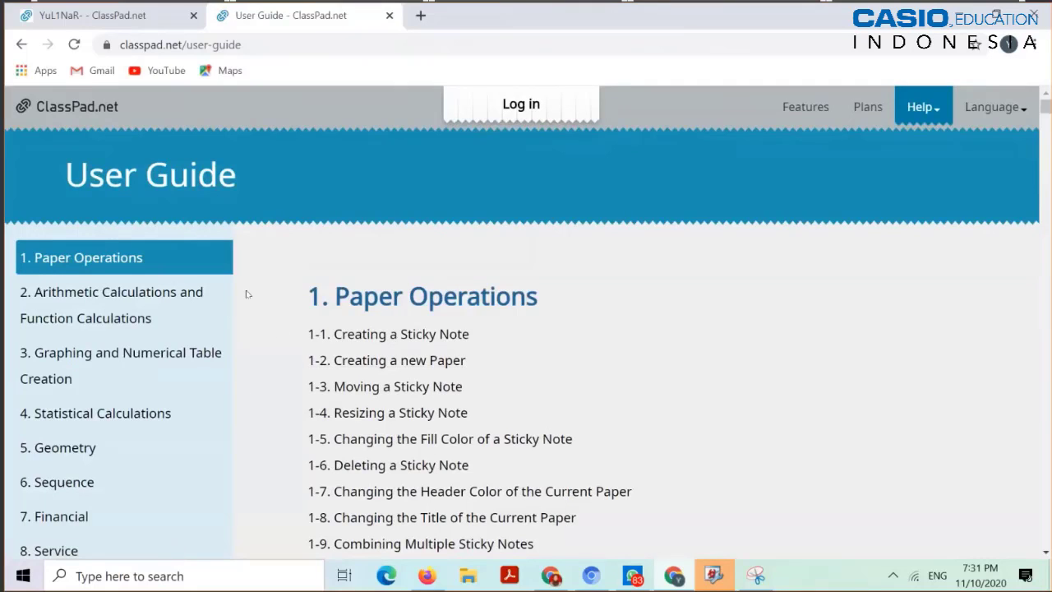
# Browse the User Guide sidebar and open the '6. Sequence' chapter
pyautogui.scroll(-1, 211, 293)
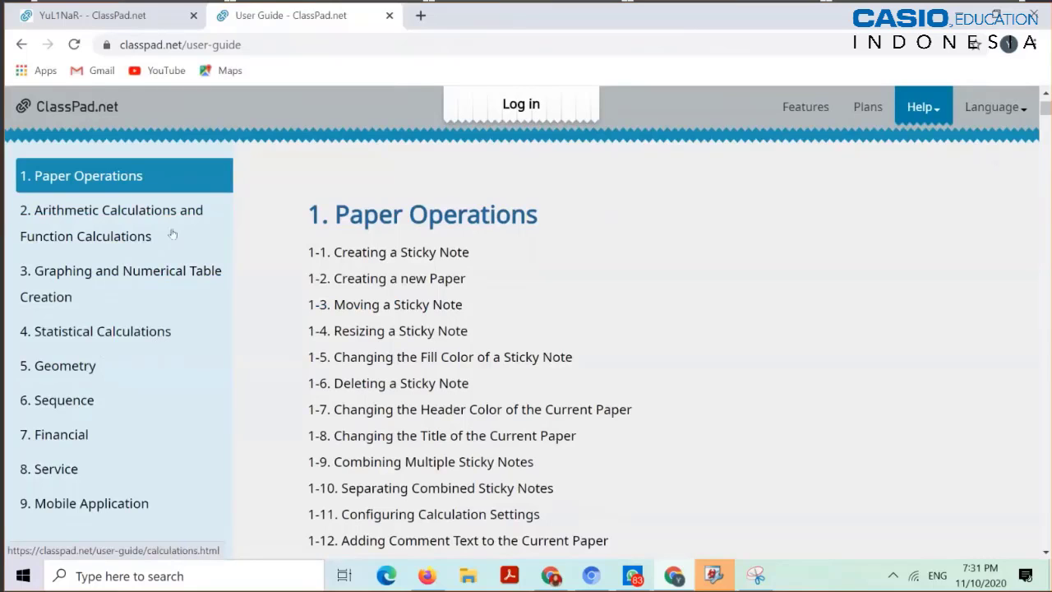
pyautogui.scroll(-1, 165, 270)
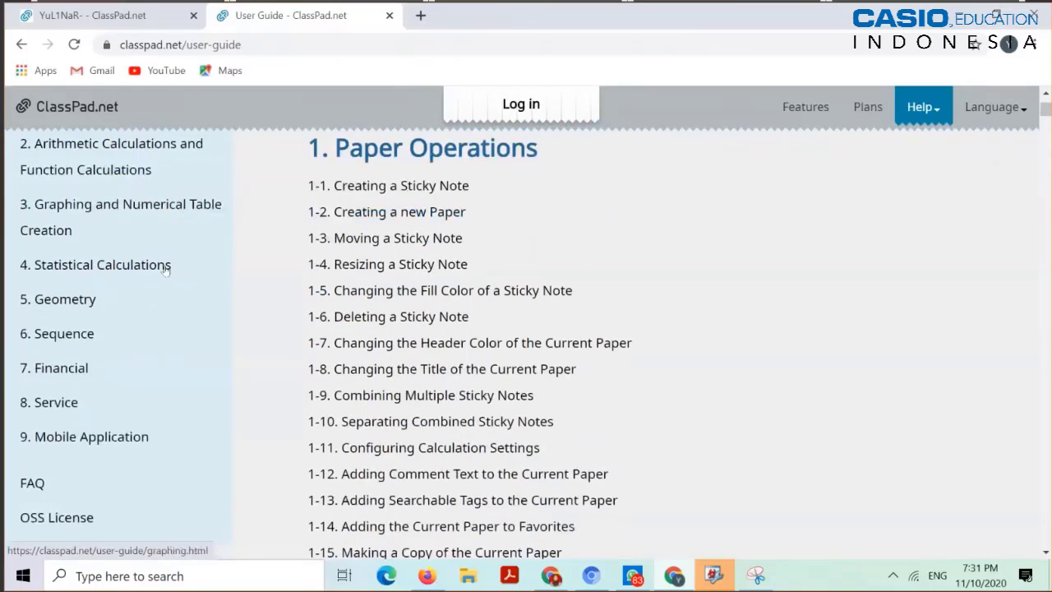
pyautogui.scroll(-1, 165, 270)
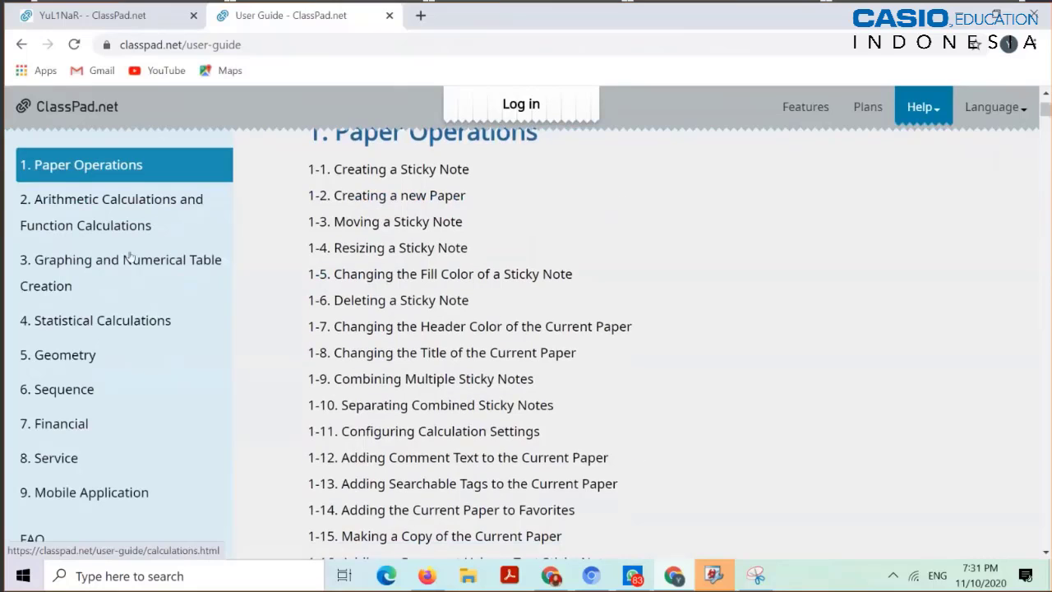
pyautogui.scroll(-3, 87, 451)
pyautogui.scroll(3, 87, 421)
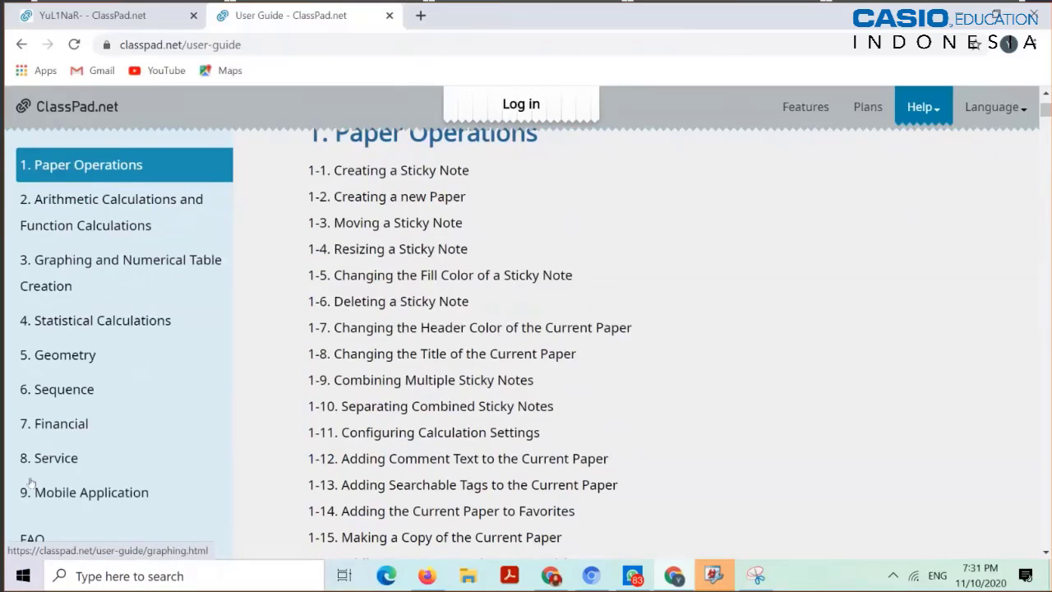
pyautogui.scroll(-1, 130, 463)
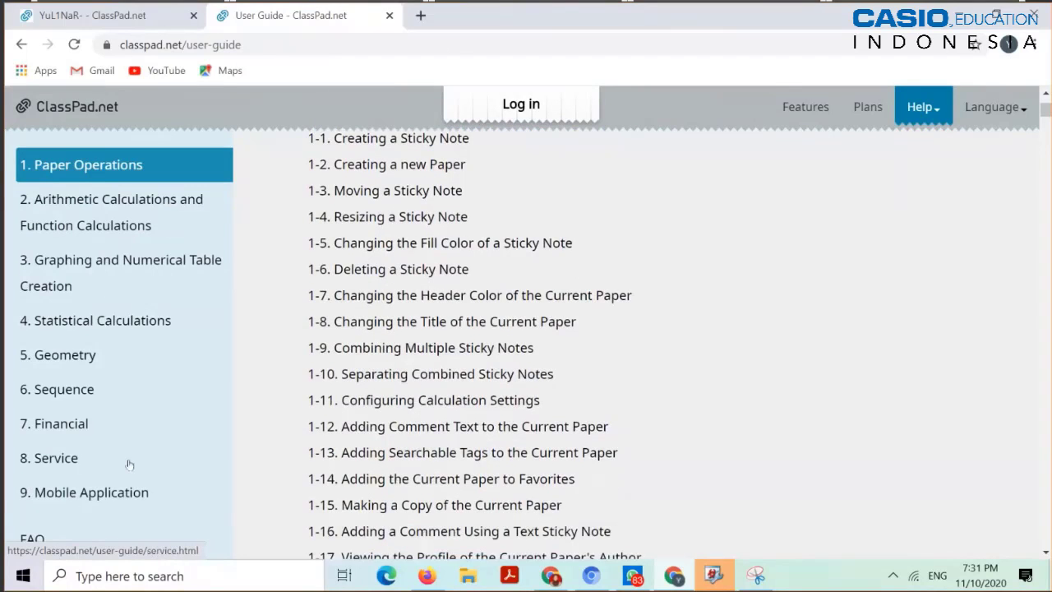
pyautogui.scroll(1, 129, 463)
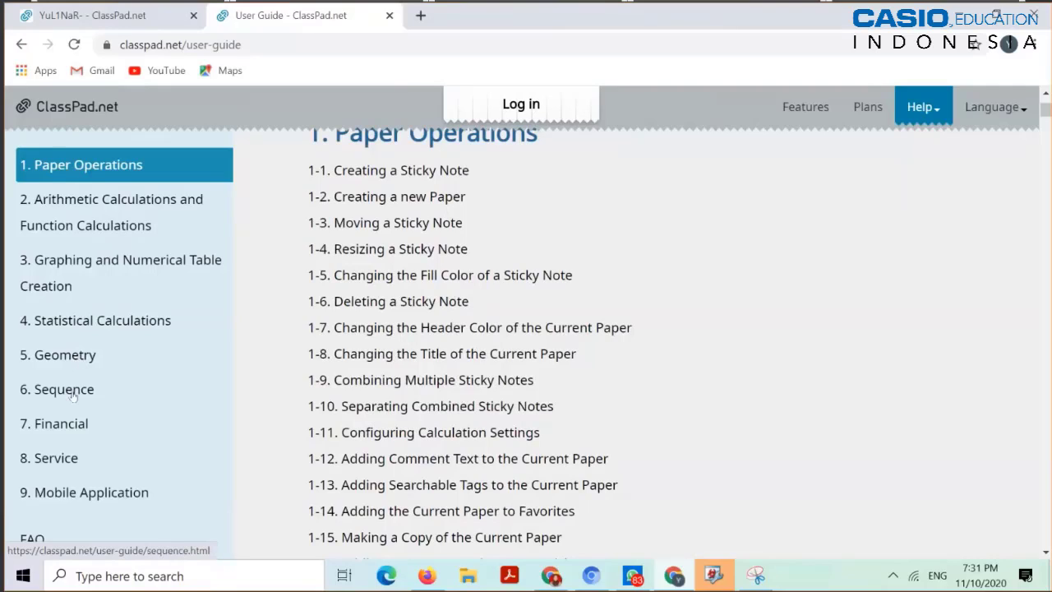
pyautogui.click(73, 396)
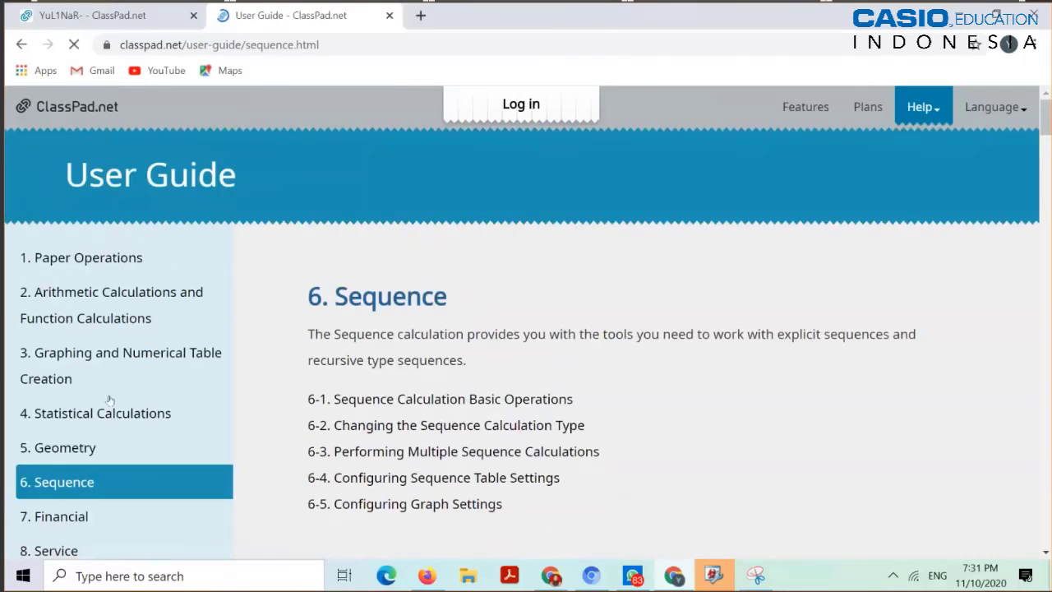
# Read through the 6-1 Sequence Calculation Basic Operations examples
pyautogui.scroll(-6, 596, 298)
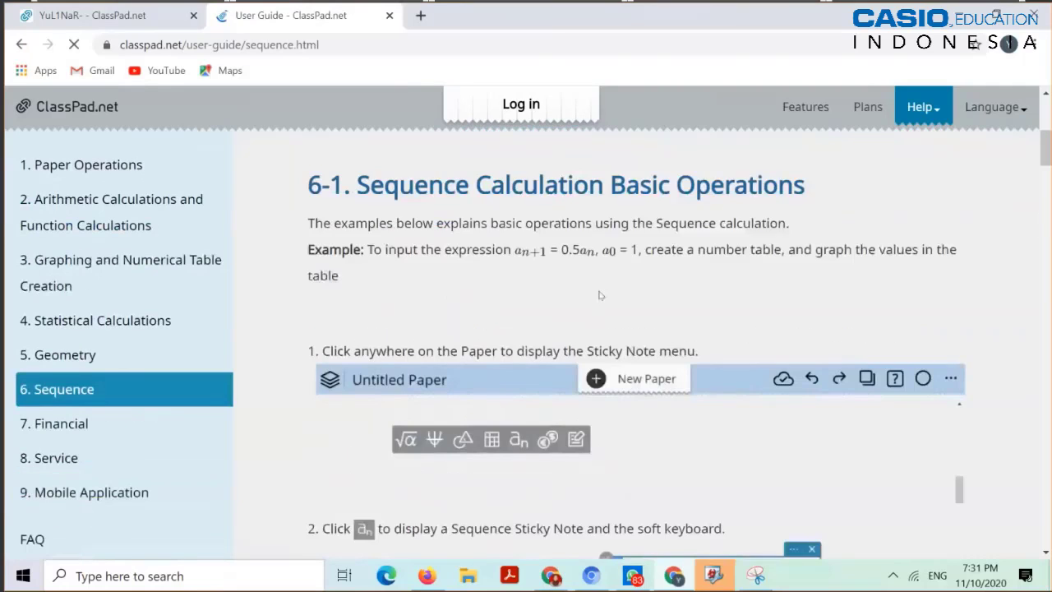
pyautogui.scroll(-8, 599, 292)
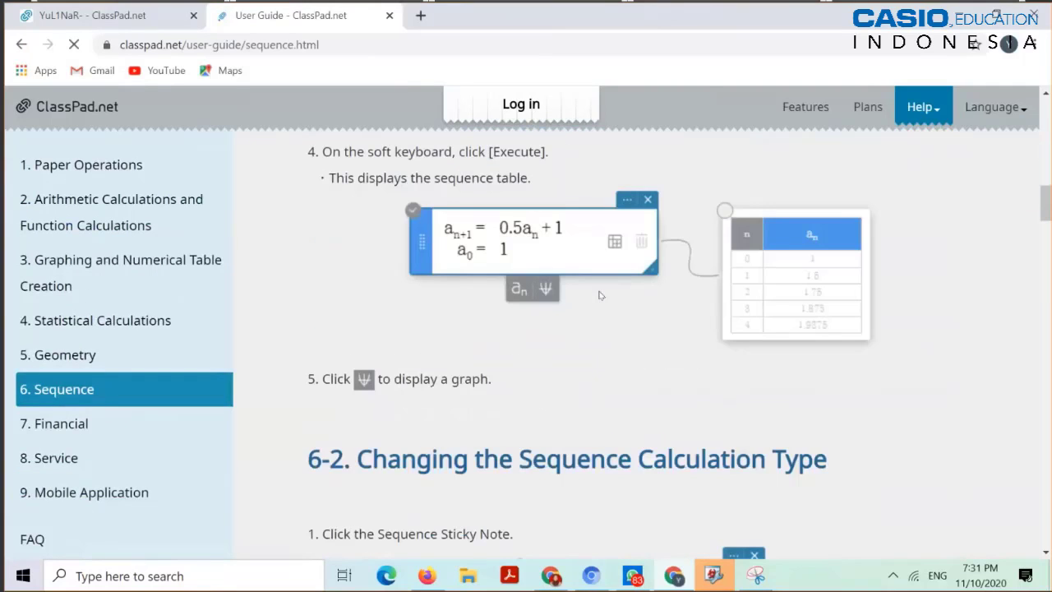
pyautogui.scroll(8, 600, 294)
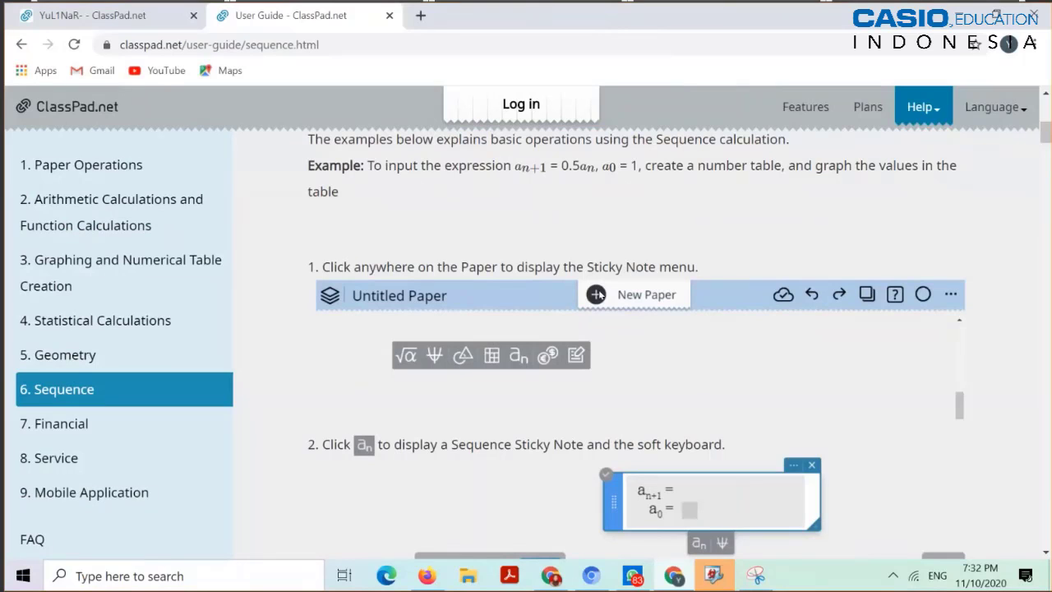
pyautogui.scroll(4, 533, 178)
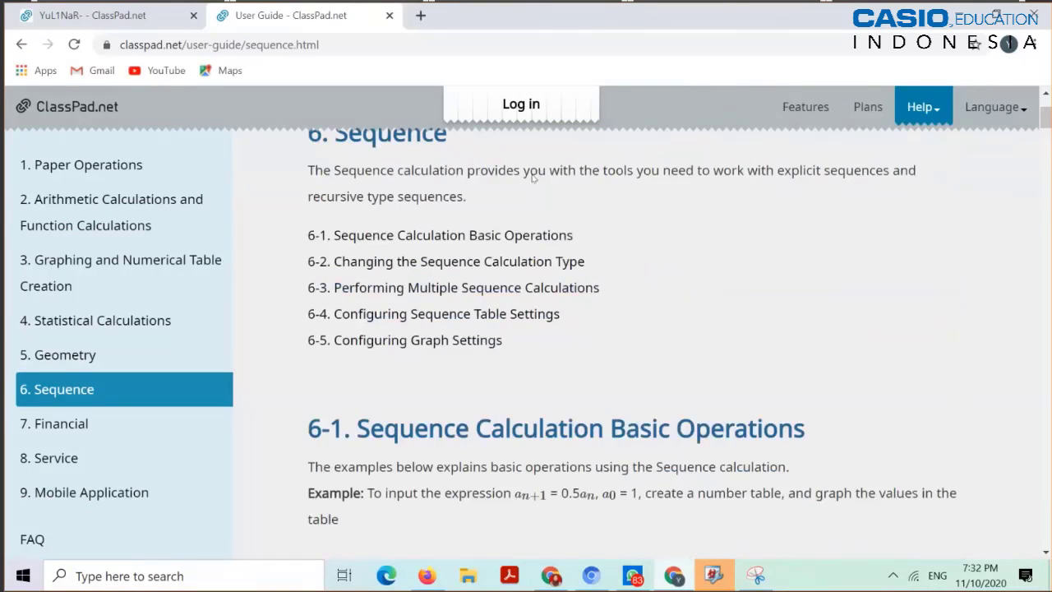
pyautogui.scroll(2, 536, 176)
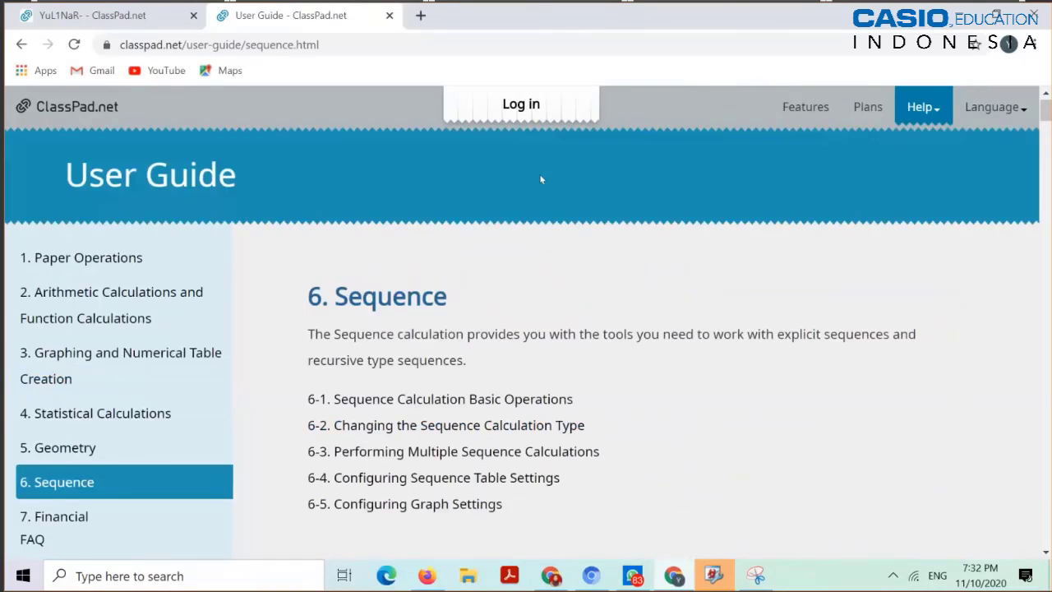
# Back in My Papers, open the Perkenalan paper inside the LCSC 63 Sequence folder
pyautogui.click(130, 21)
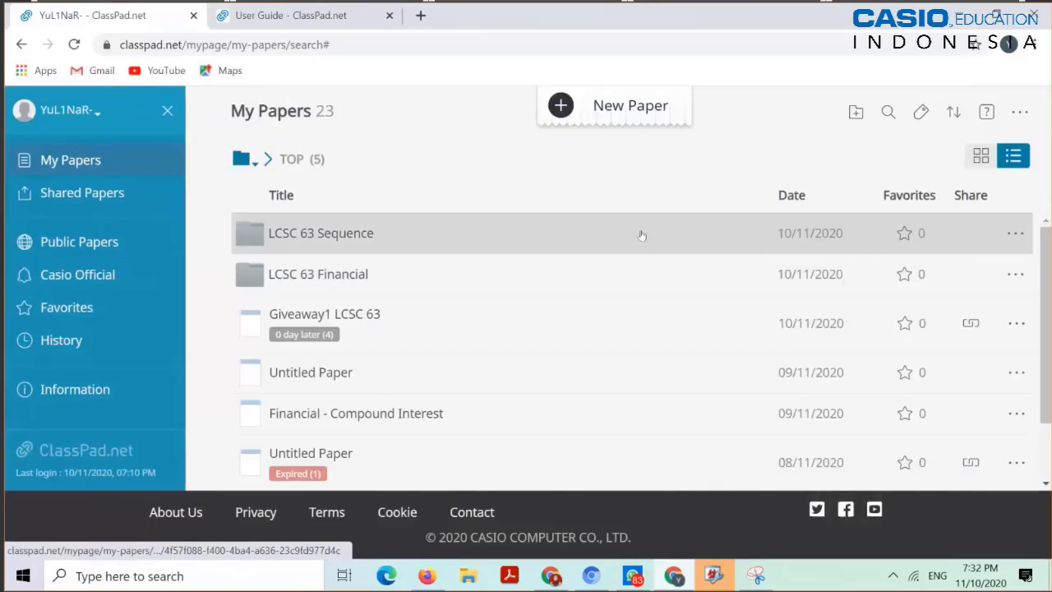
pyautogui.click(426, 245)
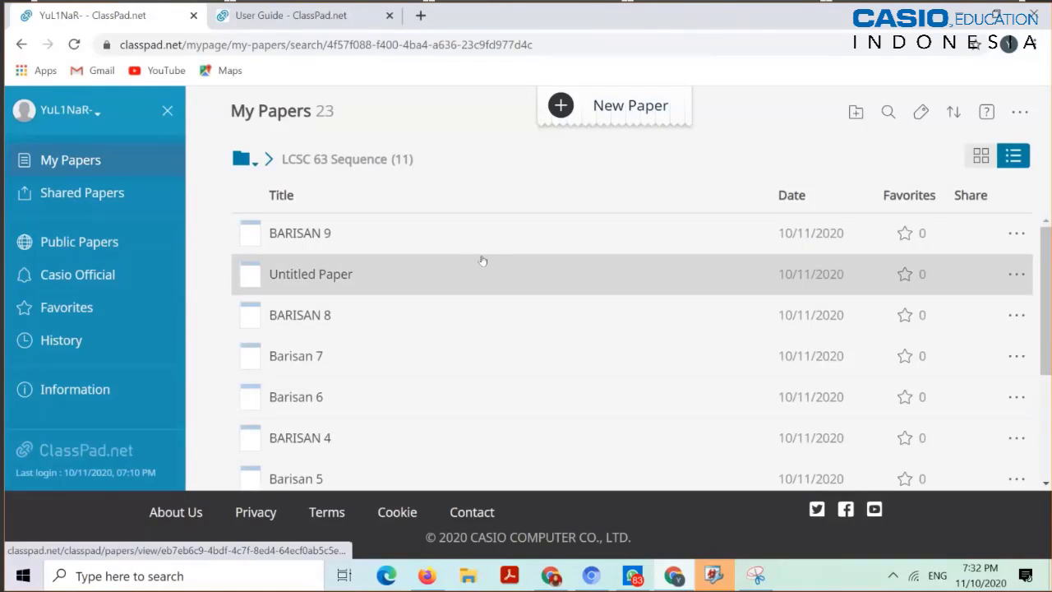
pyautogui.scroll(-3, 473, 268)
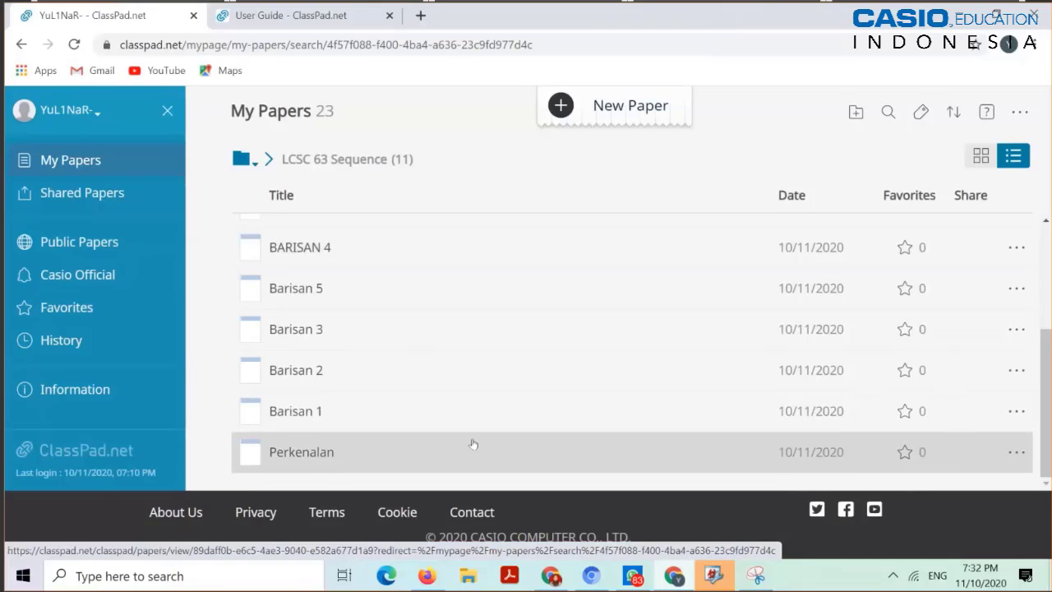
pyautogui.click(470, 449)
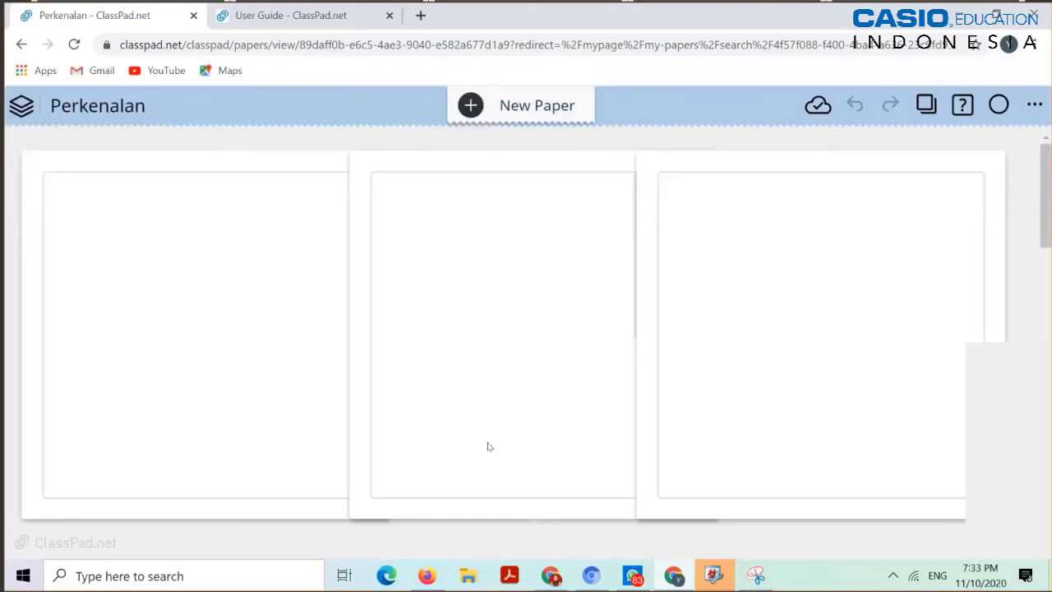
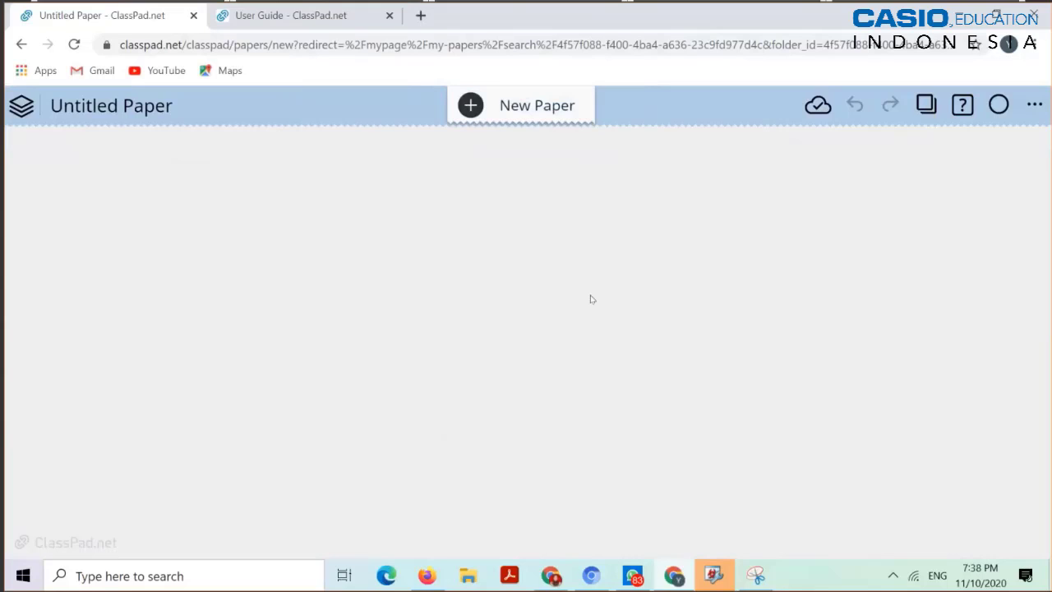
# Show the sticky-type palette on the blank untitled paper
pyautogui.click(818, 191)
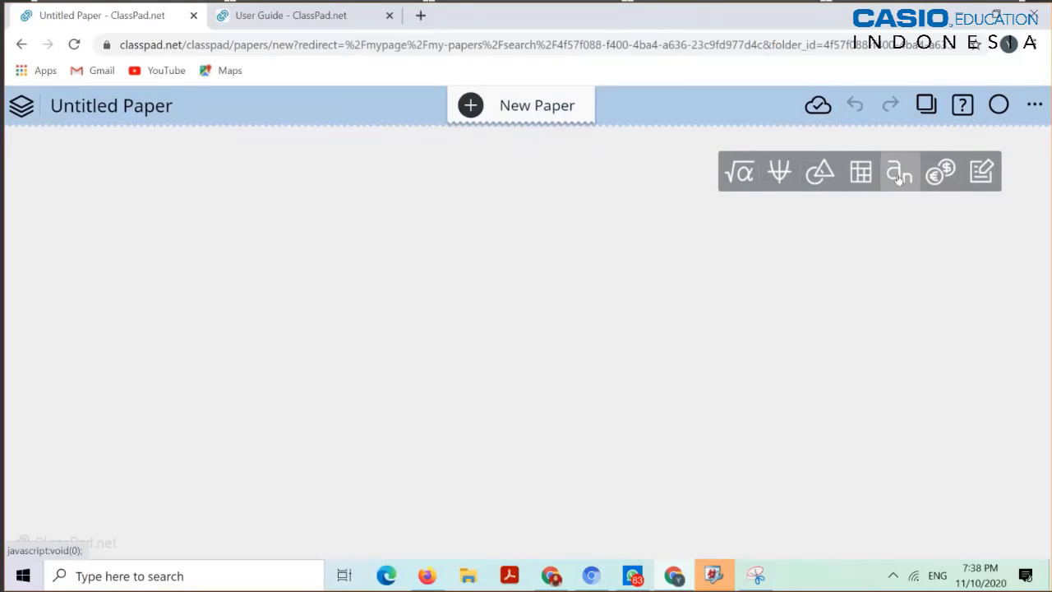
# Add an aₙ Sequence sticky with empty a(n+1) and a0 definition fields
pyautogui.click(900, 173)
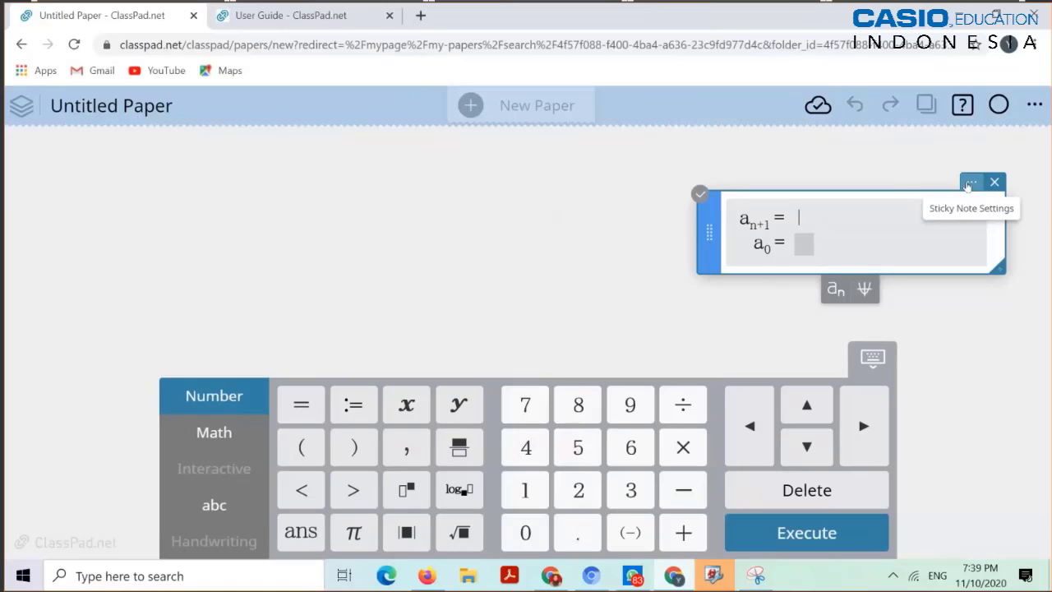
# Switch the sequence sticky's type to 'aₙ₊₁ Type a₁' so its initial term is a1
pyautogui.click(970, 183)
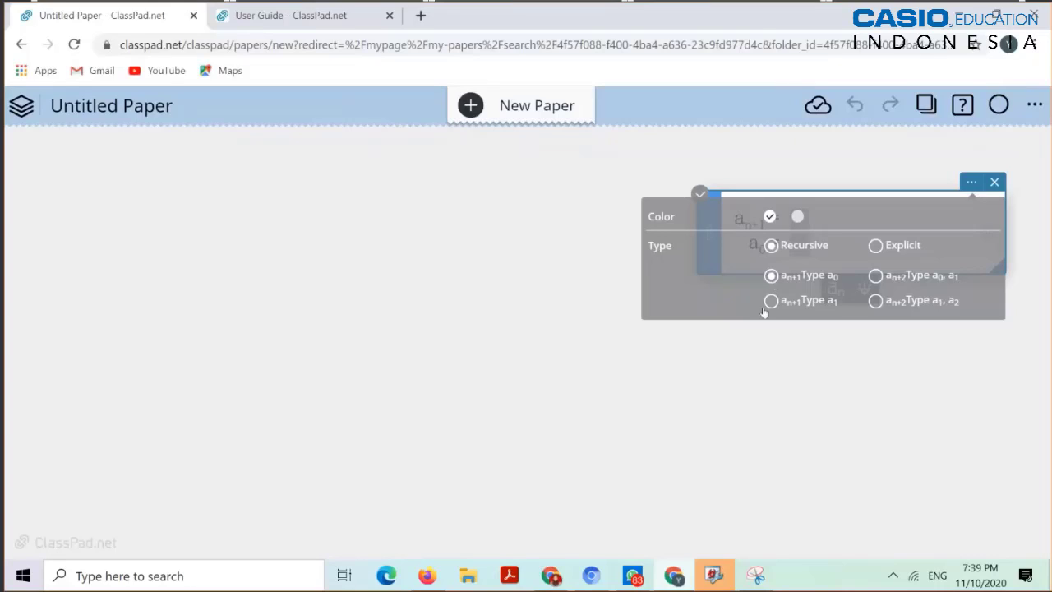
pyautogui.click(771, 301)
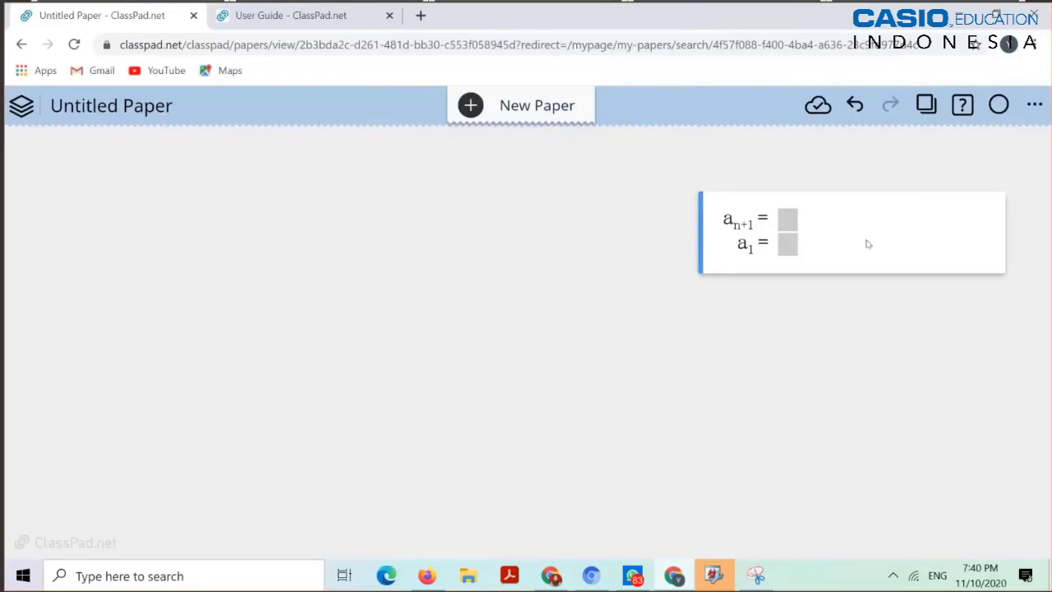
# Enter the coefficient 2 into the a(n+1) formula field using the Number keypad
pyautogui.click(788, 221)
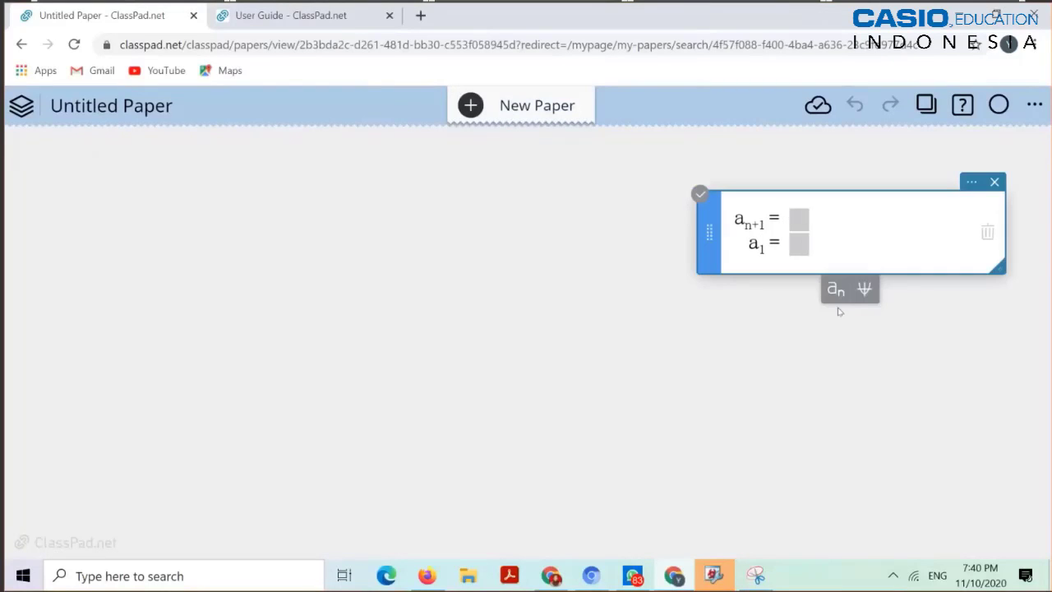
pyautogui.click(797, 221)
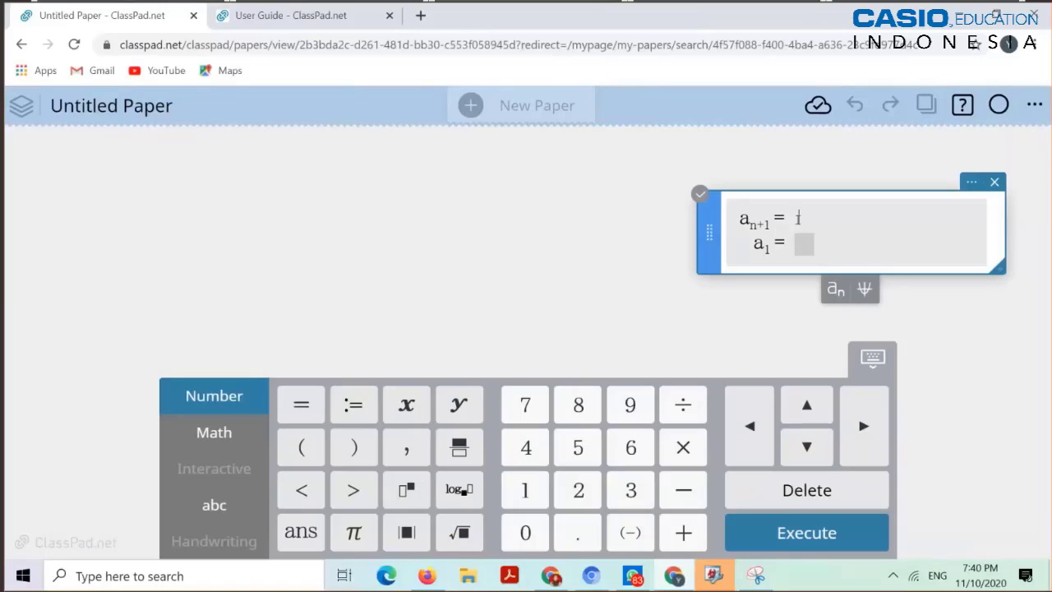
pyautogui.click(579, 494)
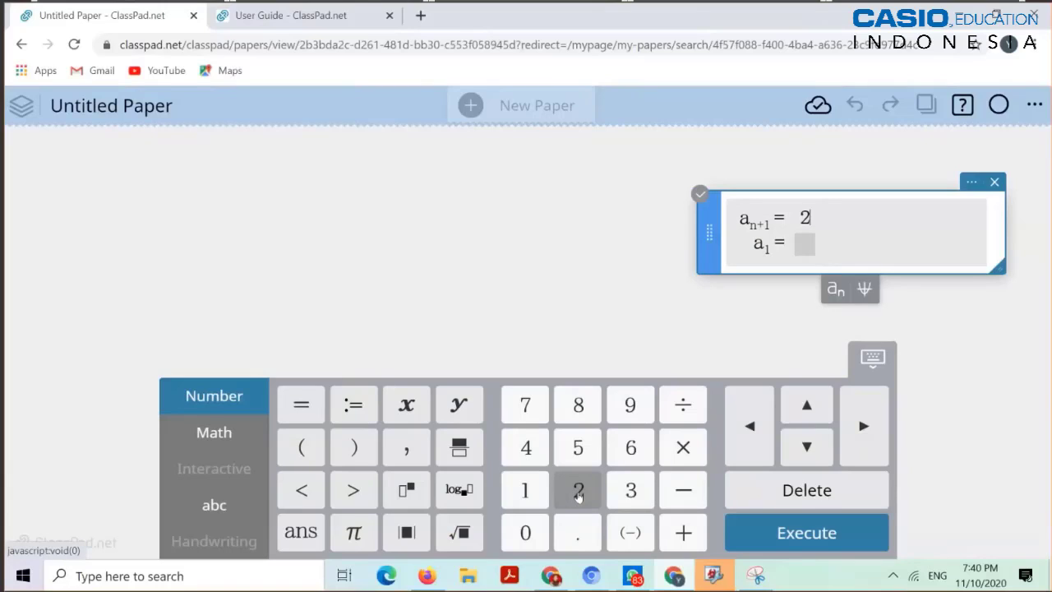
pyautogui.click(224, 430)
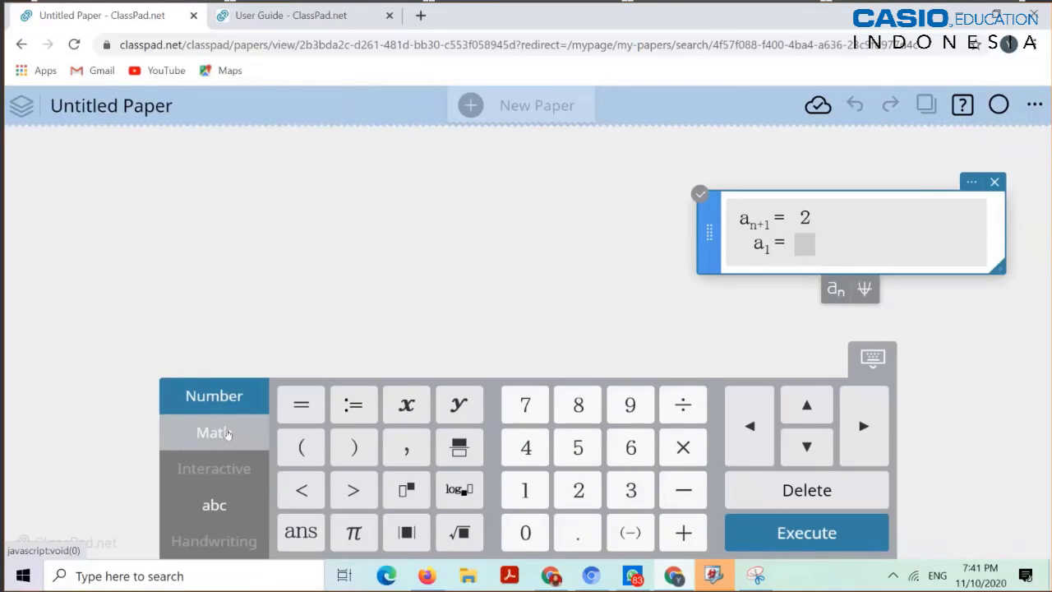
# Insert the aₙ term from the Math keypad's sequence page so a(n+1) = 2aₙ
pyautogui.click(214, 433)
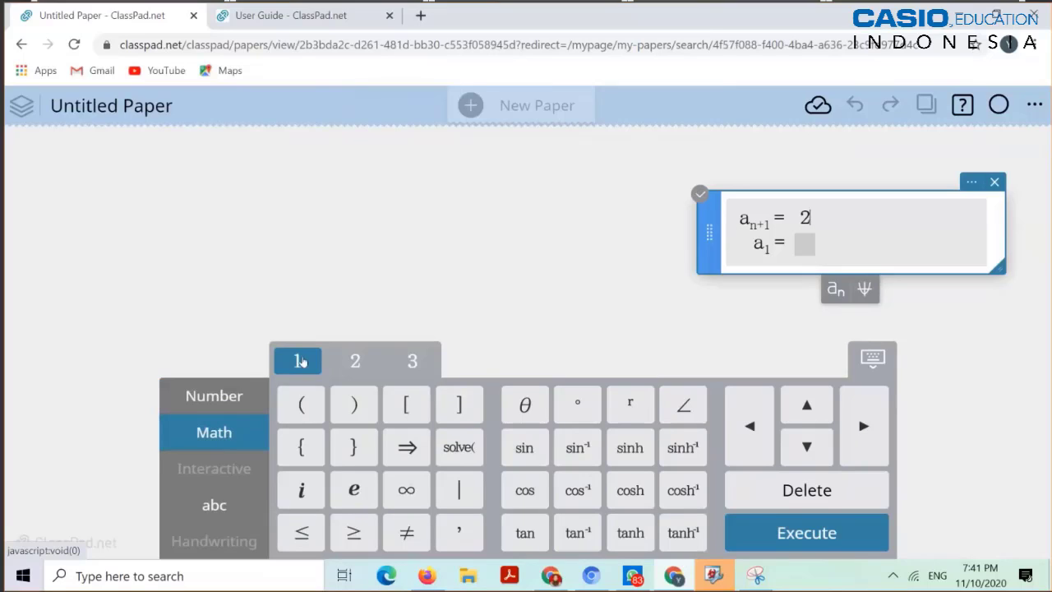
pyautogui.click(356, 367)
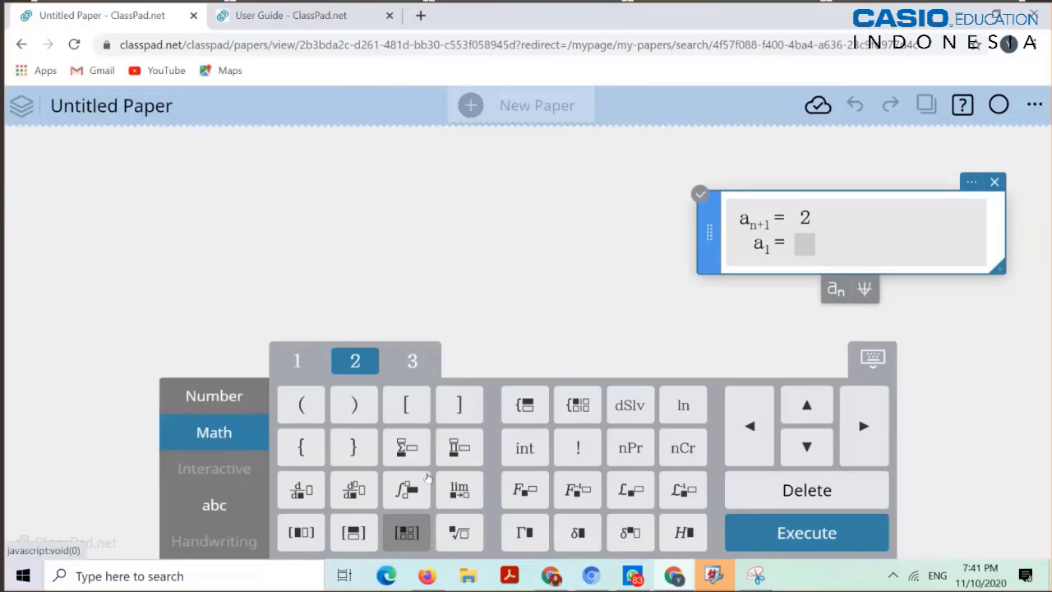
pyautogui.click(408, 364)
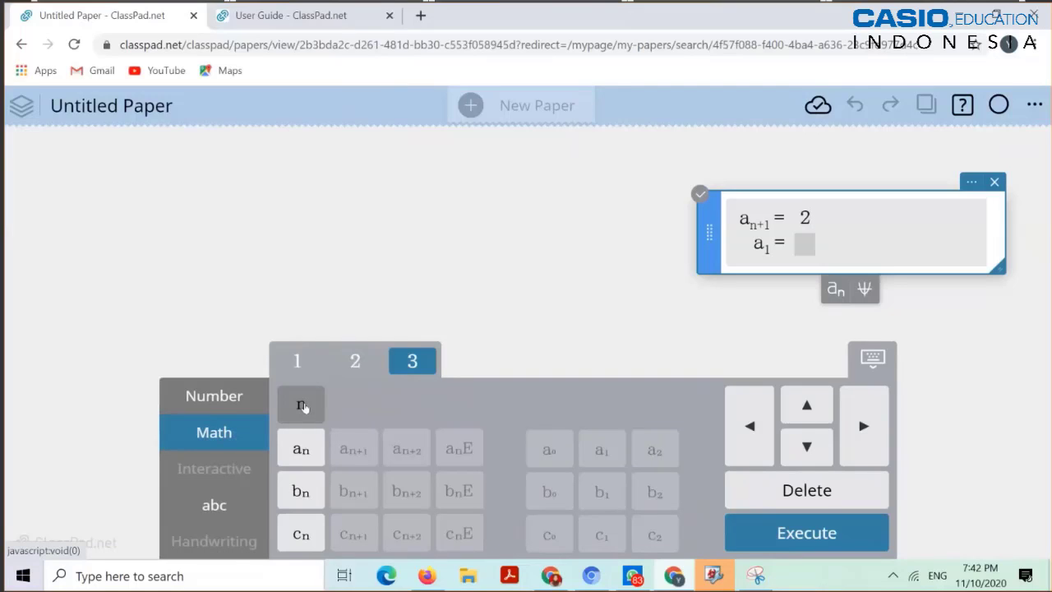
pyautogui.click(301, 448)
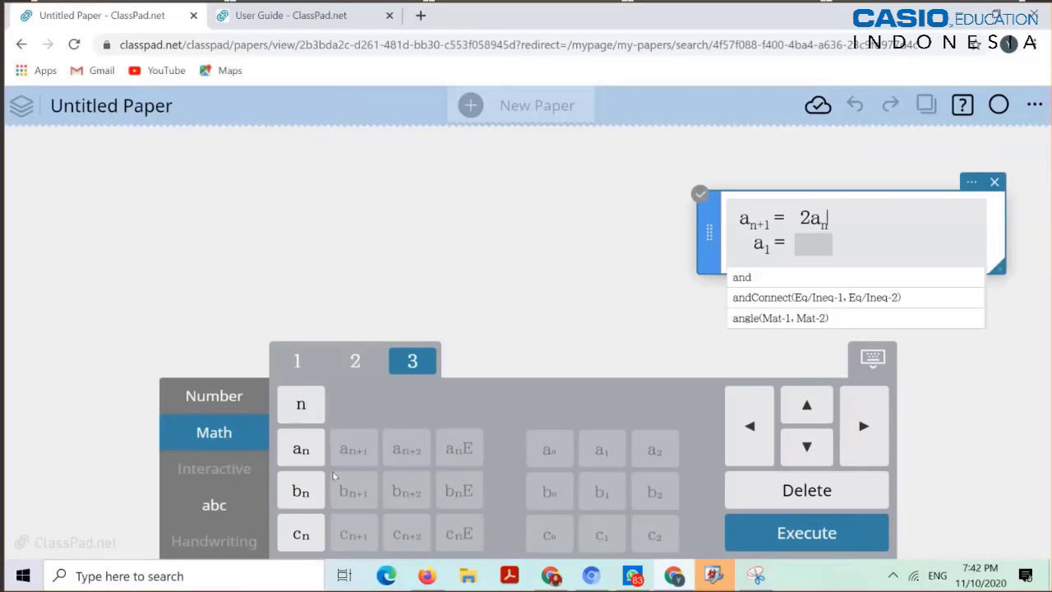
# Append − 1 so the formula reads a(n+1) = 2aₙ − 1
pyautogui.click(212, 399)
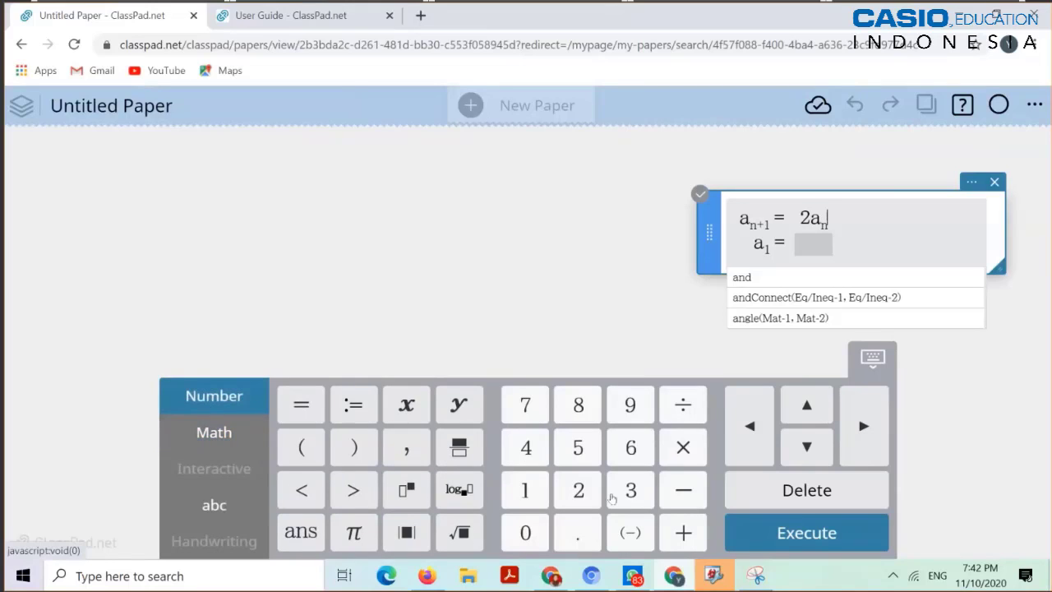
pyautogui.click(684, 491)
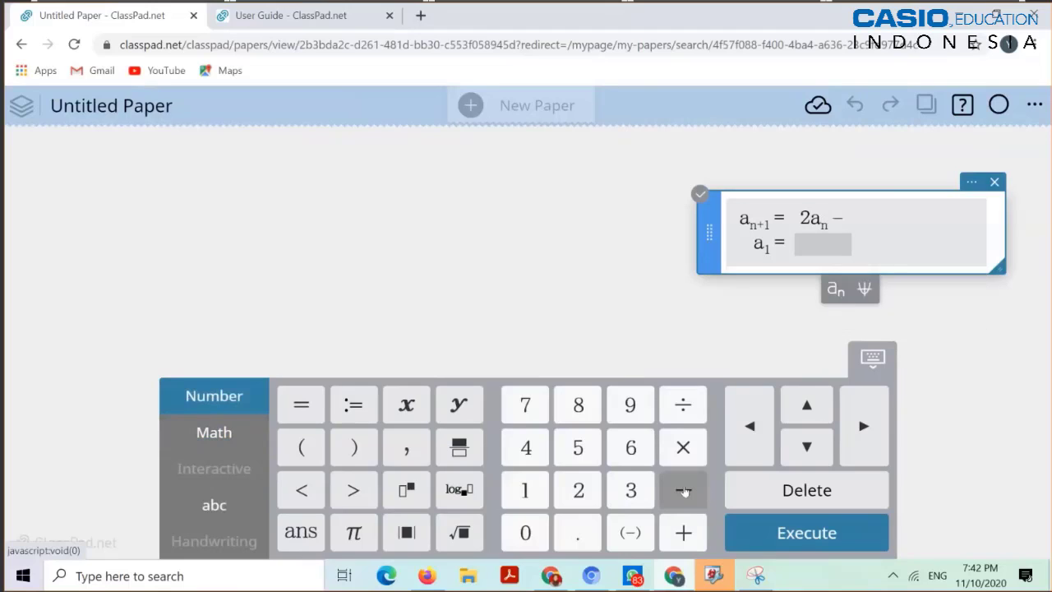
pyautogui.click(524, 490)
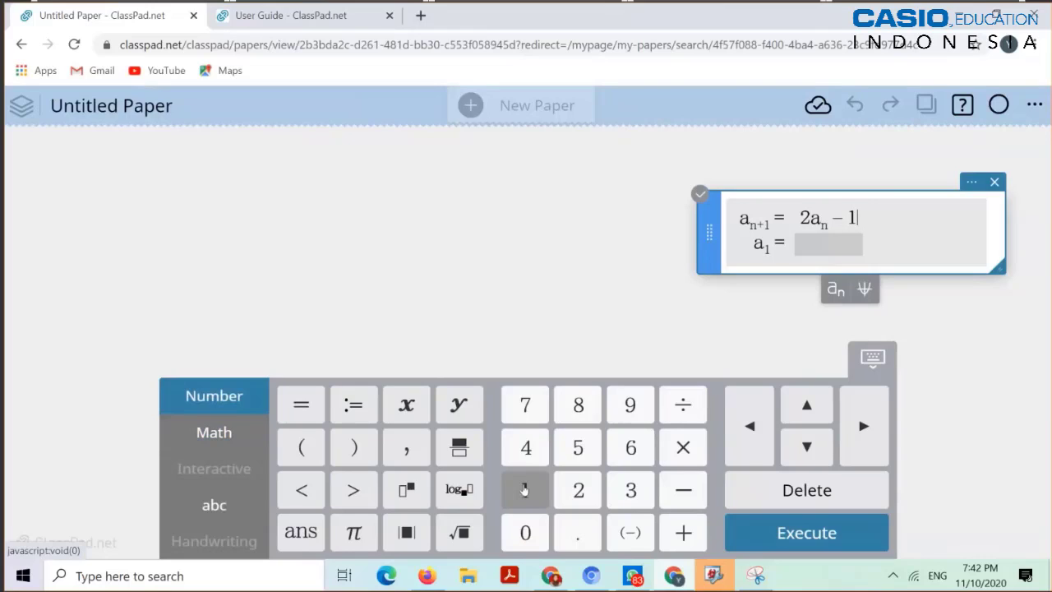
pyautogui.click(807, 240)
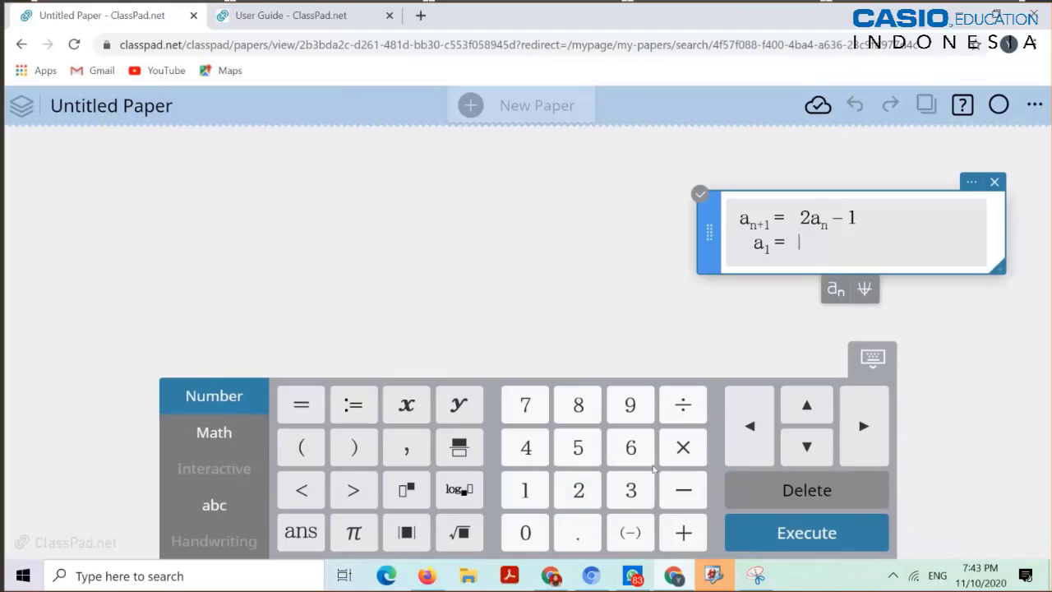
# Set a1 to 3 and execute, creating a linked table of 3, 5, 9, 17, 33
pyautogui.click(631, 492)
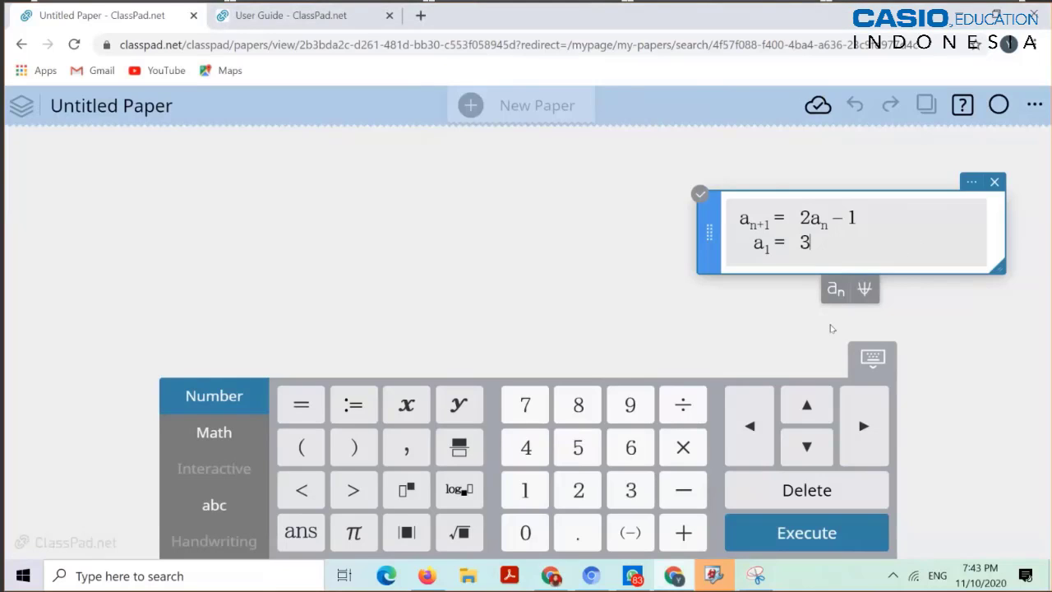
pyautogui.click(832, 534)
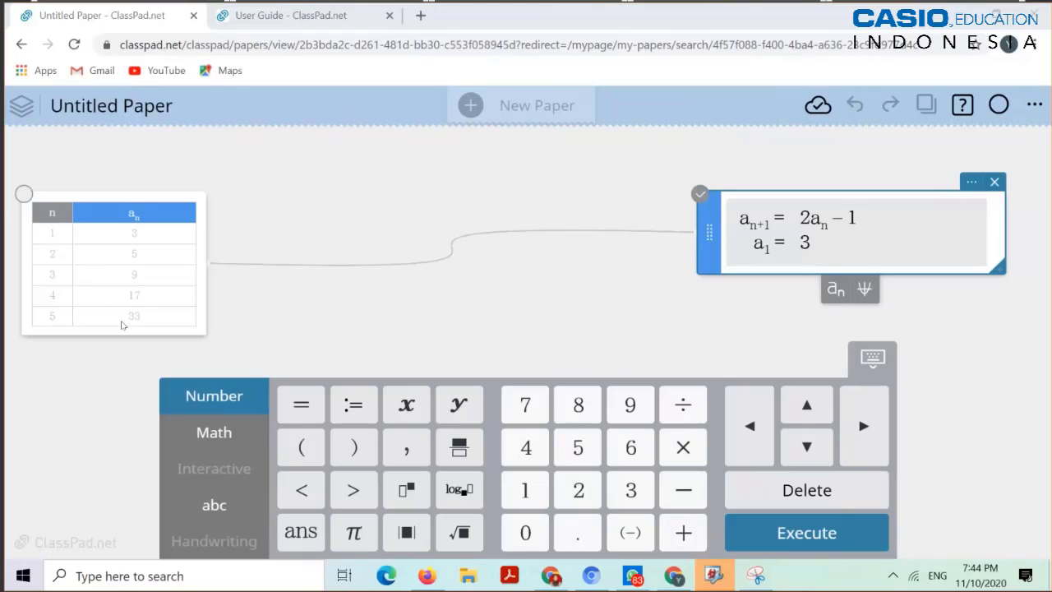
# Select the linked table sticky to leave the expression editor and close the keypad
pyautogui.click(118, 216)
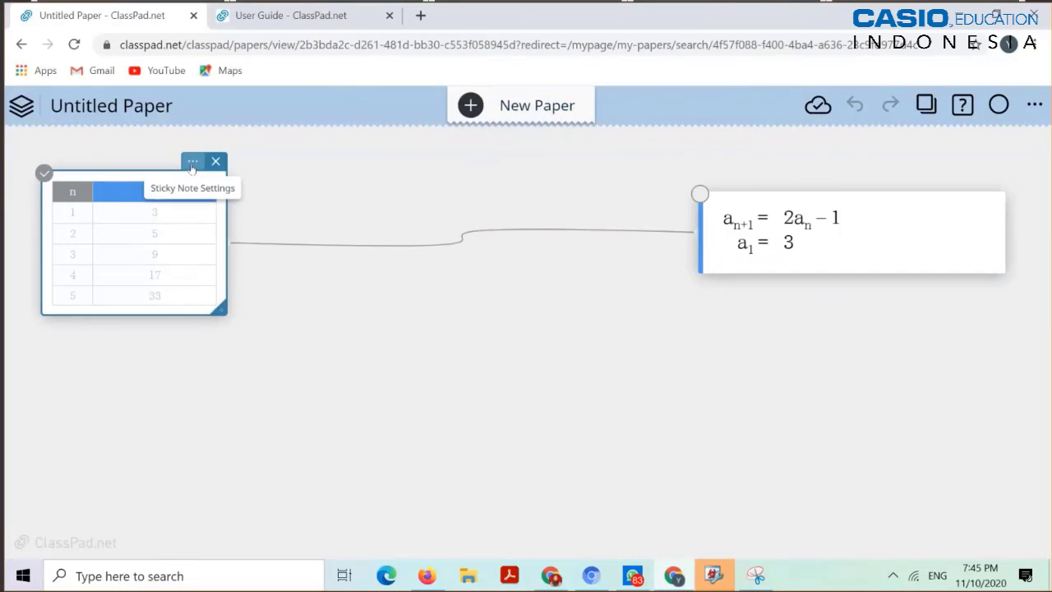
# Change the table's n range upper bound from 5 to 10, extending the values to 1025
pyautogui.click(191, 164)
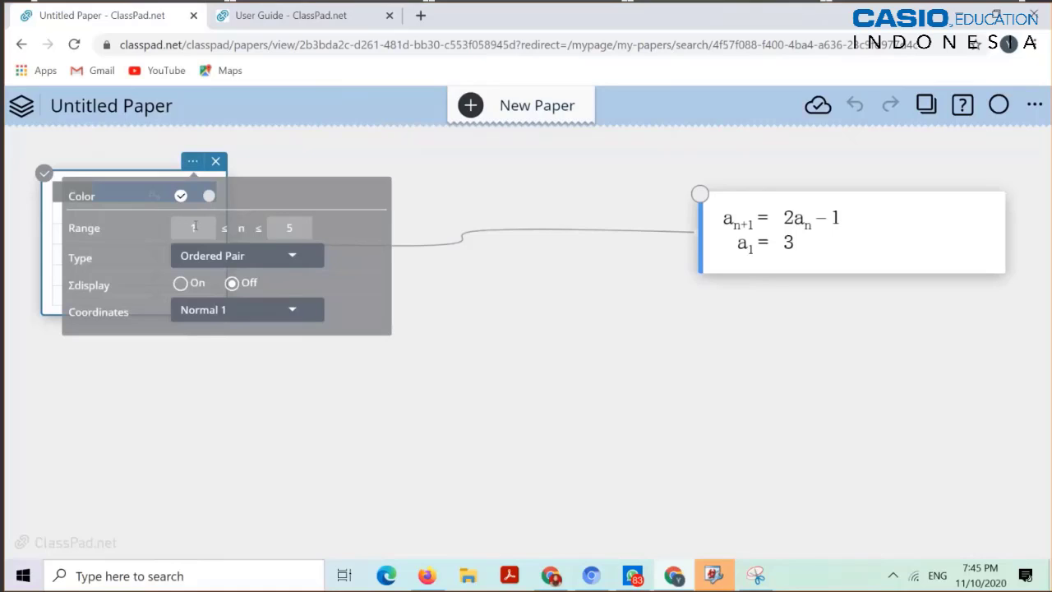
pyautogui.click(290, 228)
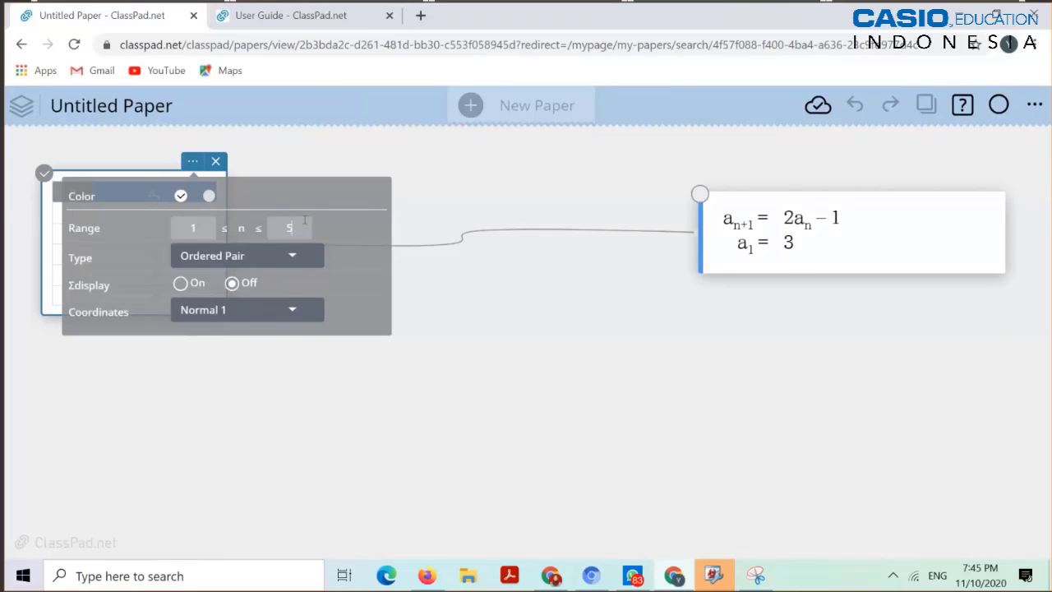
pyautogui.press('BackSpace')
pyautogui.write('10')
pyautogui.click(337, 299)
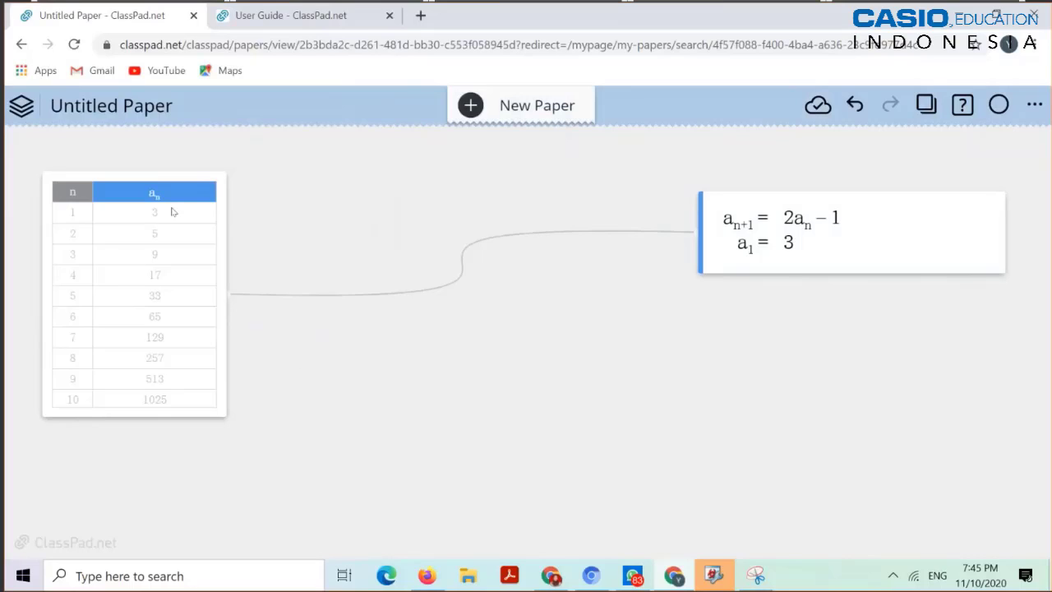
# Raise the table's n range upper bound from 10 to 40
pyautogui.click(192, 183)
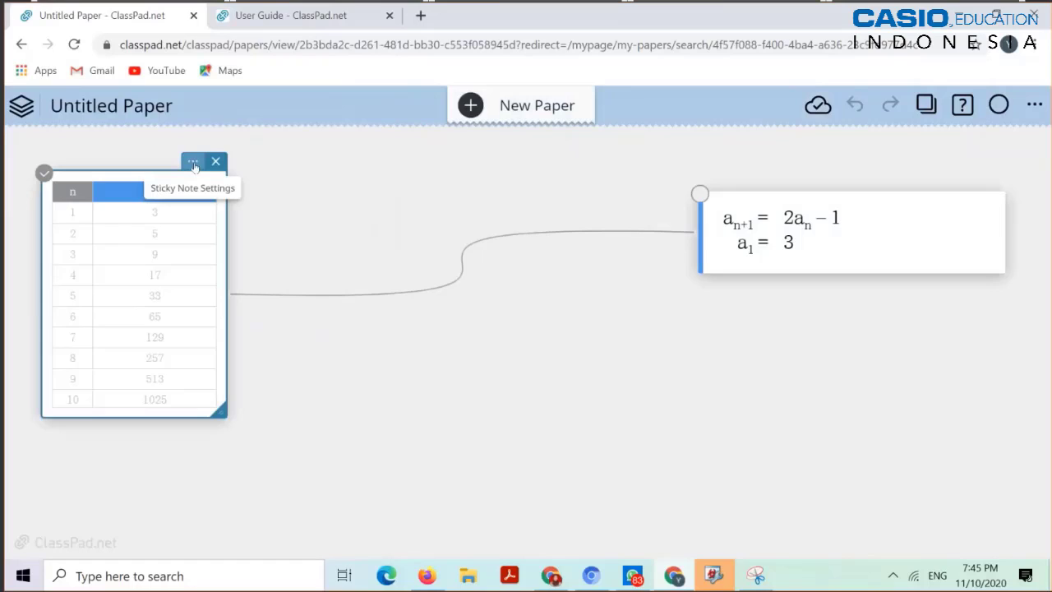
pyautogui.click(193, 163)
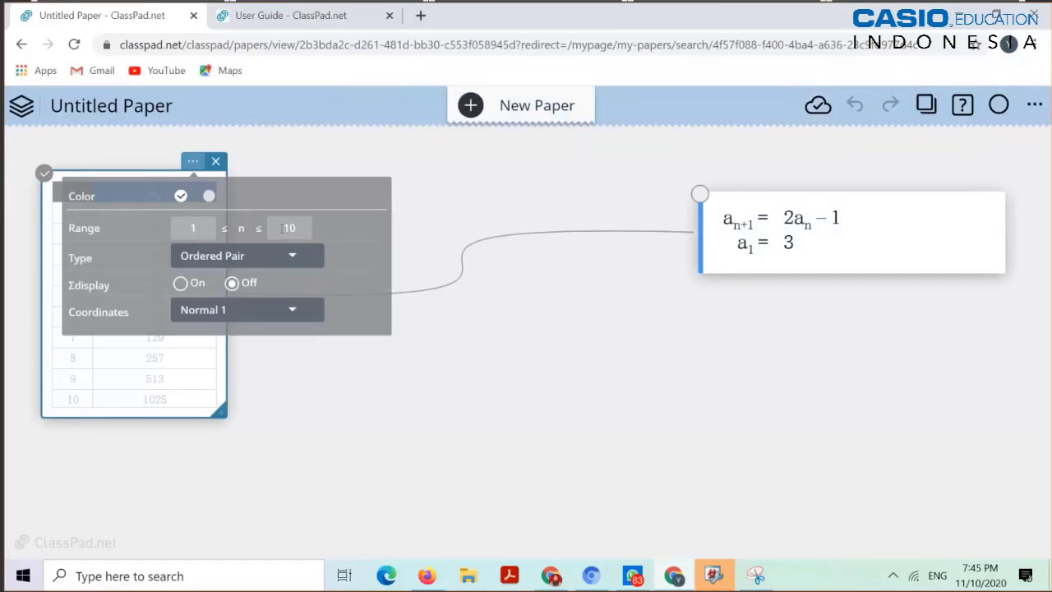
pyautogui.click(295, 226)
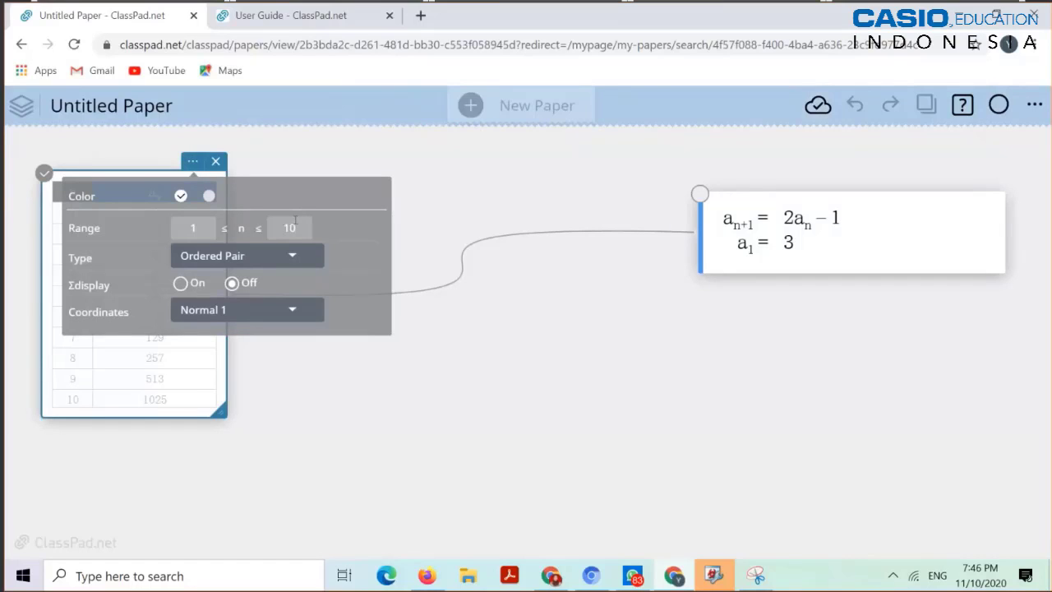
pyautogui.press('BackSpace')
pyautogui.write('40')
pyautogui.press('Return')
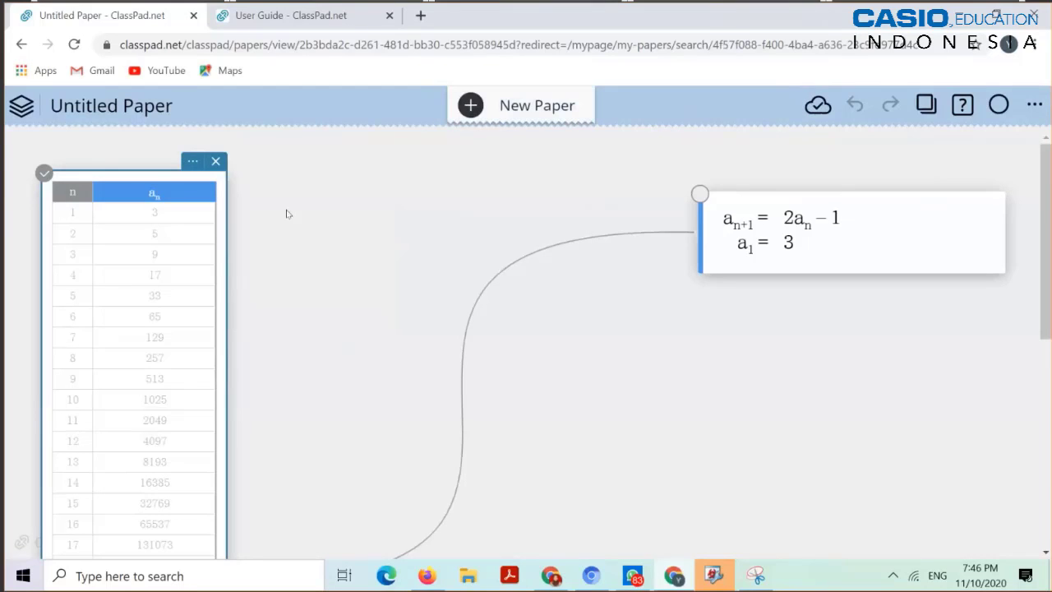
pyautogui.scroll(-2, 393, 245)
pyautogui.scroll(-4, 393, 245)
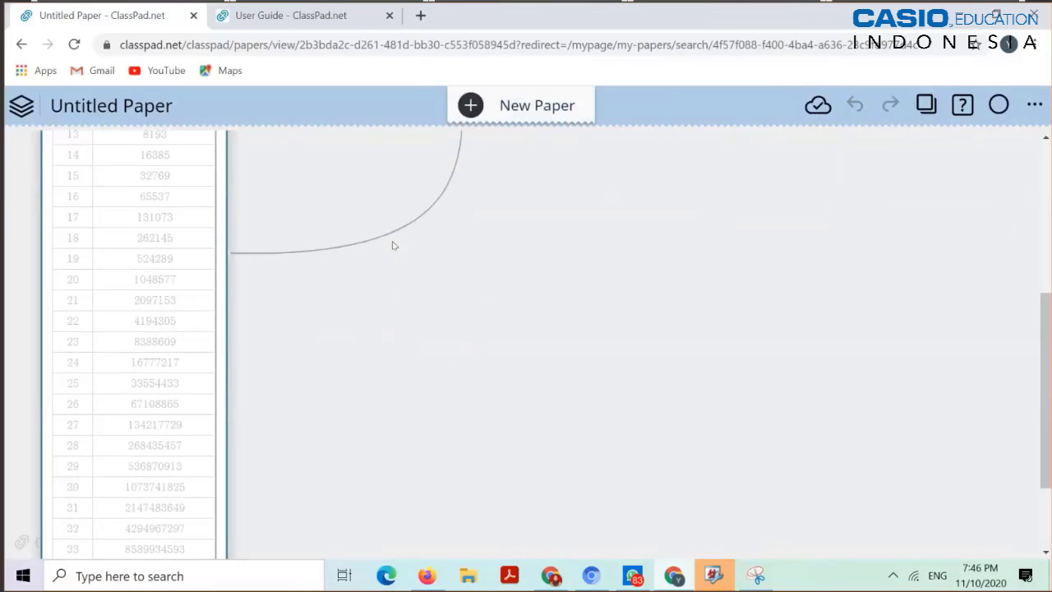
pyautogui.moveTo(159, 486); pyautogui.dragTo(202, 501)
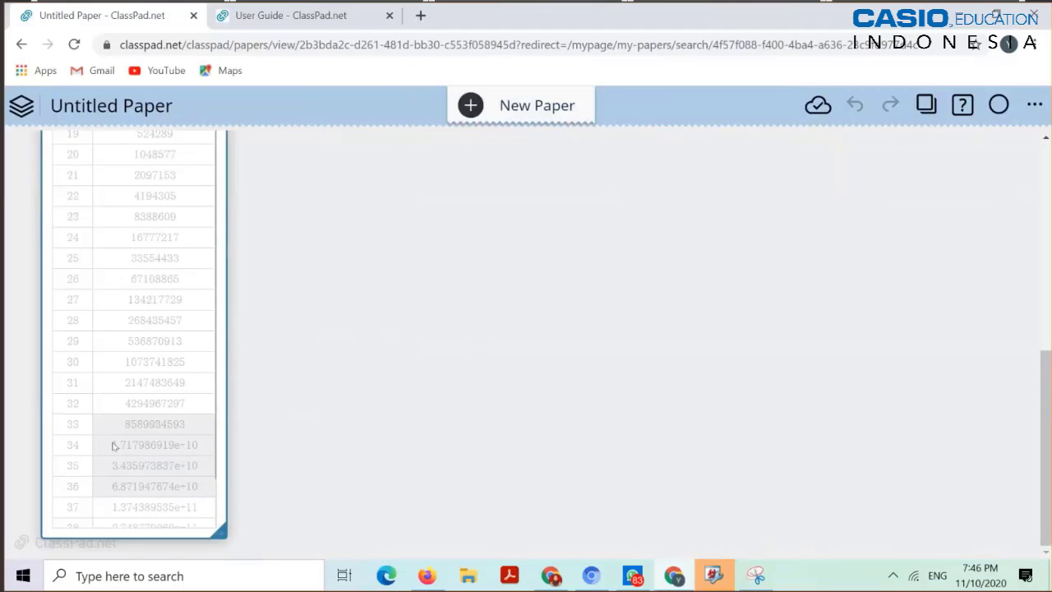
pyautogui.scroll(5, 123, 436)
pyautogui.scroll(-2, 134, 417)
pyautogui.scroll(5, 134, 417)
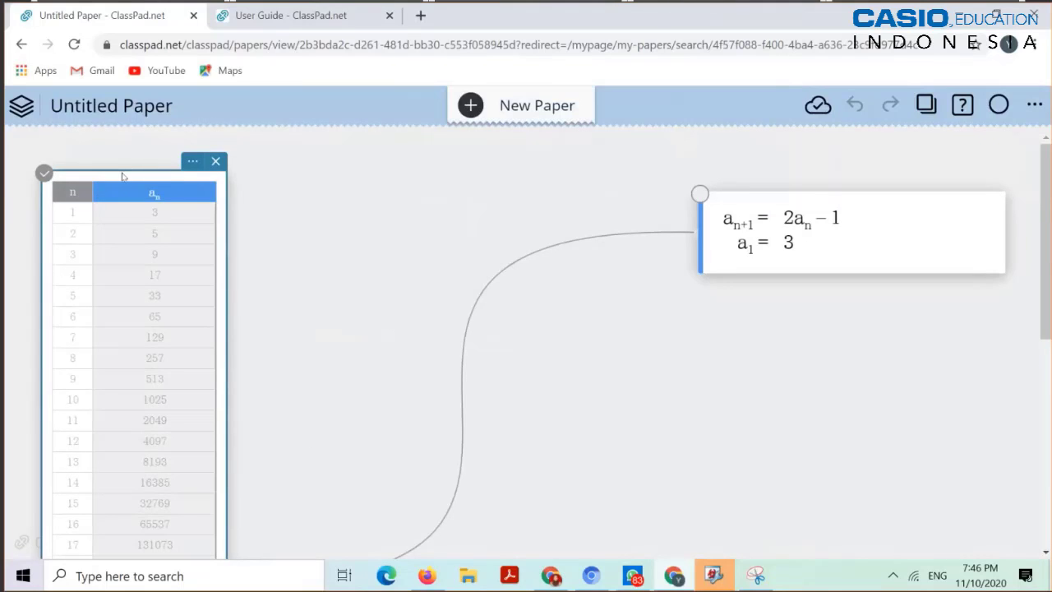
pyautogui.moveTo(188, 161); pyautogui.dragTo(229, 160)
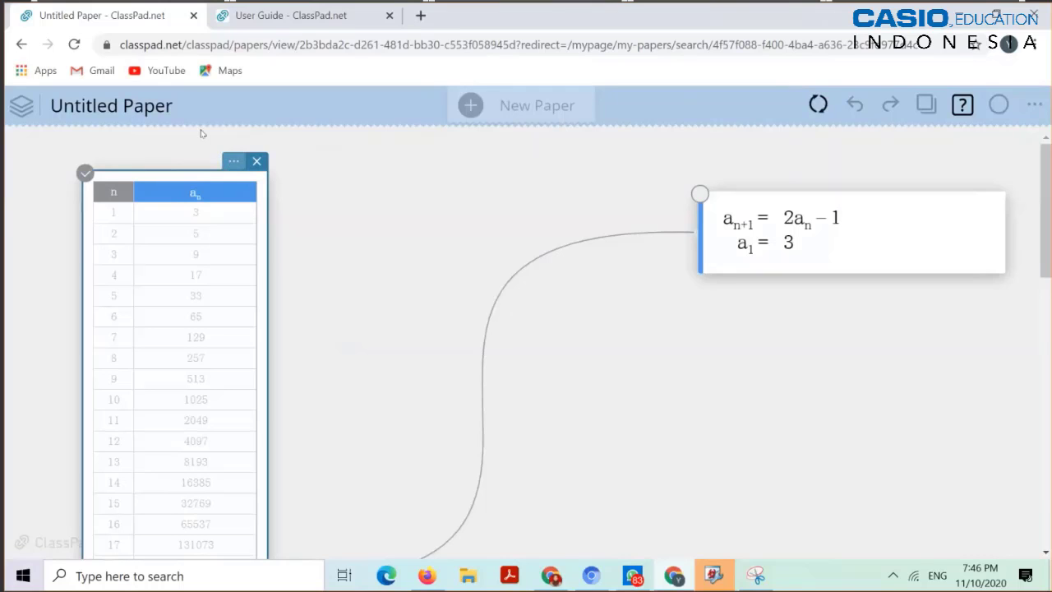
pyautogui.click(404, 190)
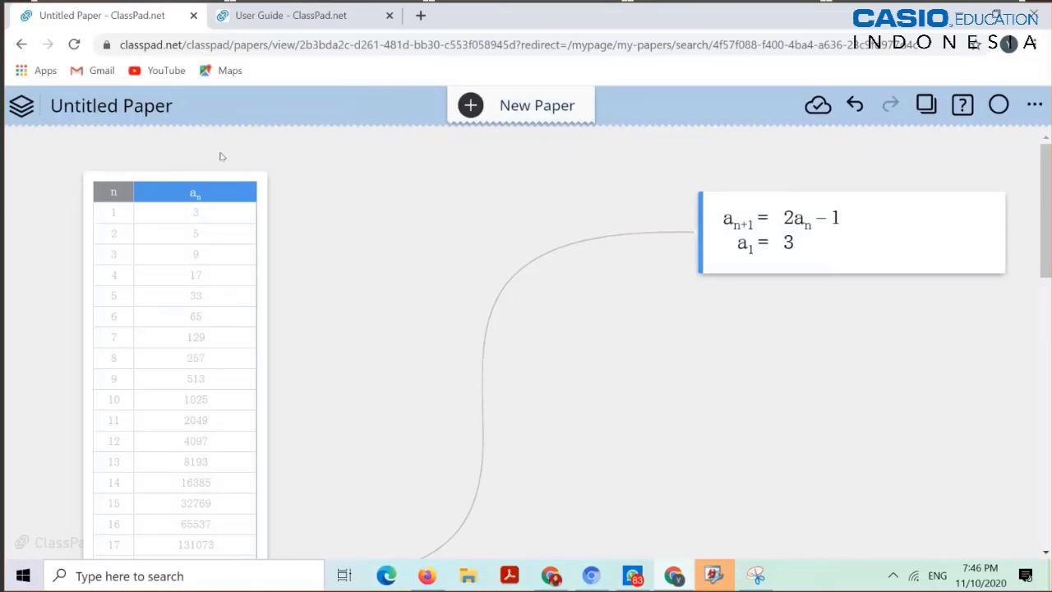
pyautogui.scroll(-9, 301, 238)
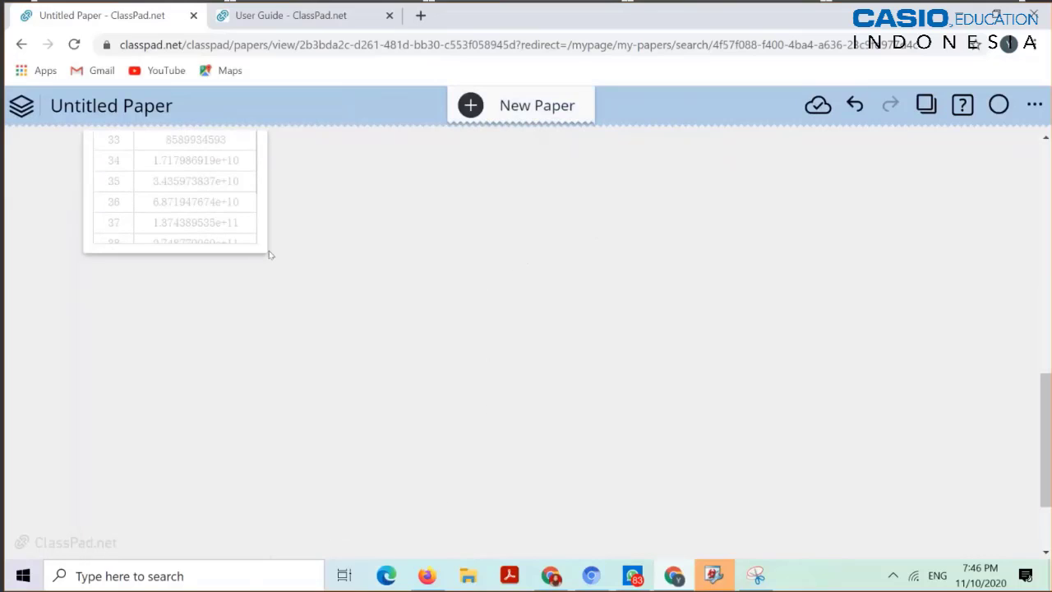
pyautogui.scroll(2, 184, 207)
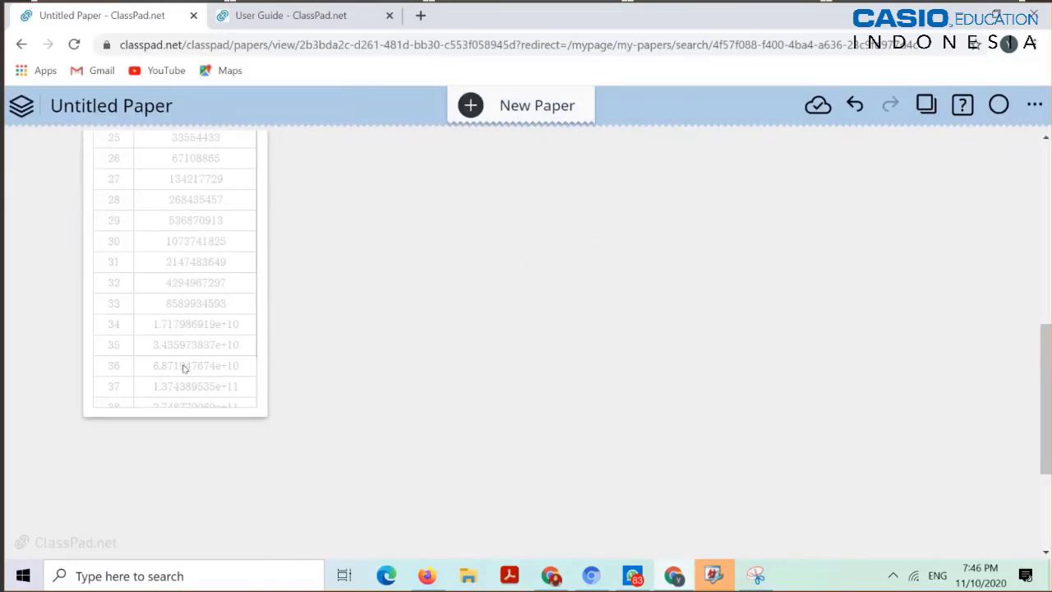
pyautogui.scroll(6, 217, 336)
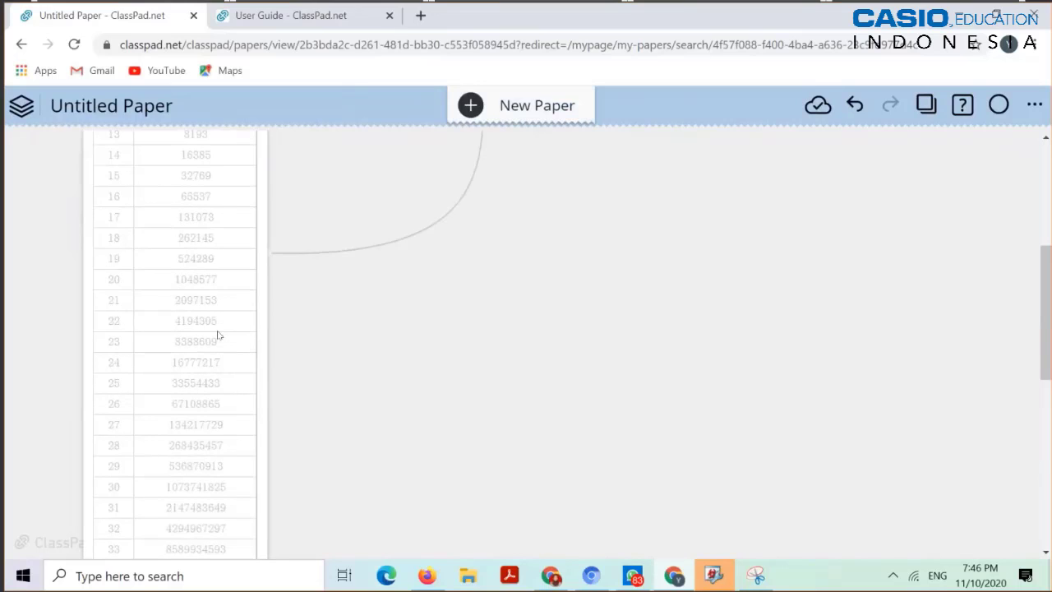
pyautogui.scroll(-8, 208, 223)
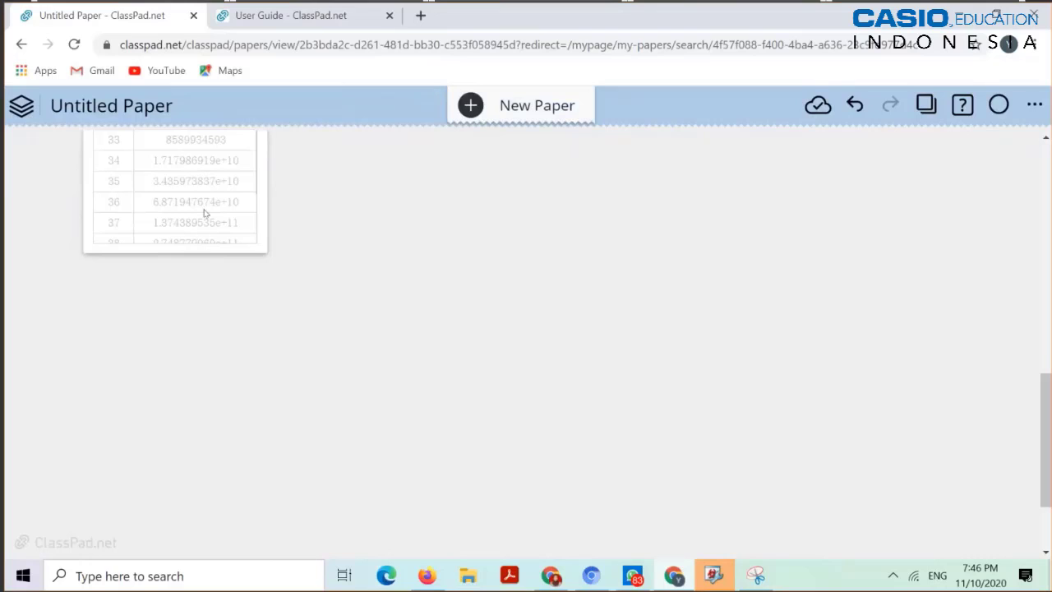
pyautogui.scroll(8, 204, 213)
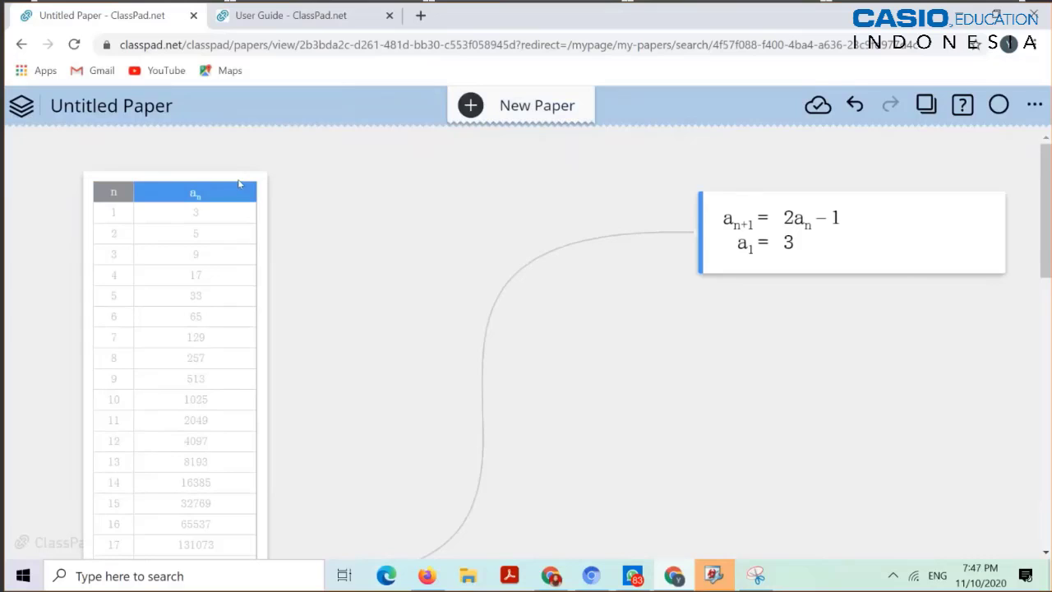
# Change the aₙ table's range lower bound from 1 to 20 so it lists terms from n = 20
pyautogui.click(239, 176)
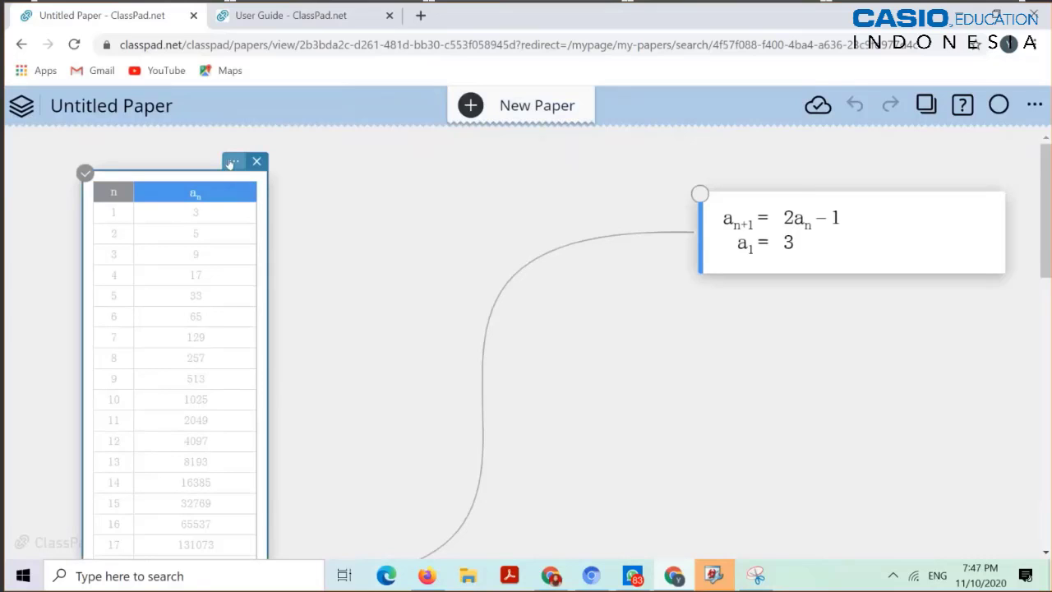
pyautogui.click(233, 162)
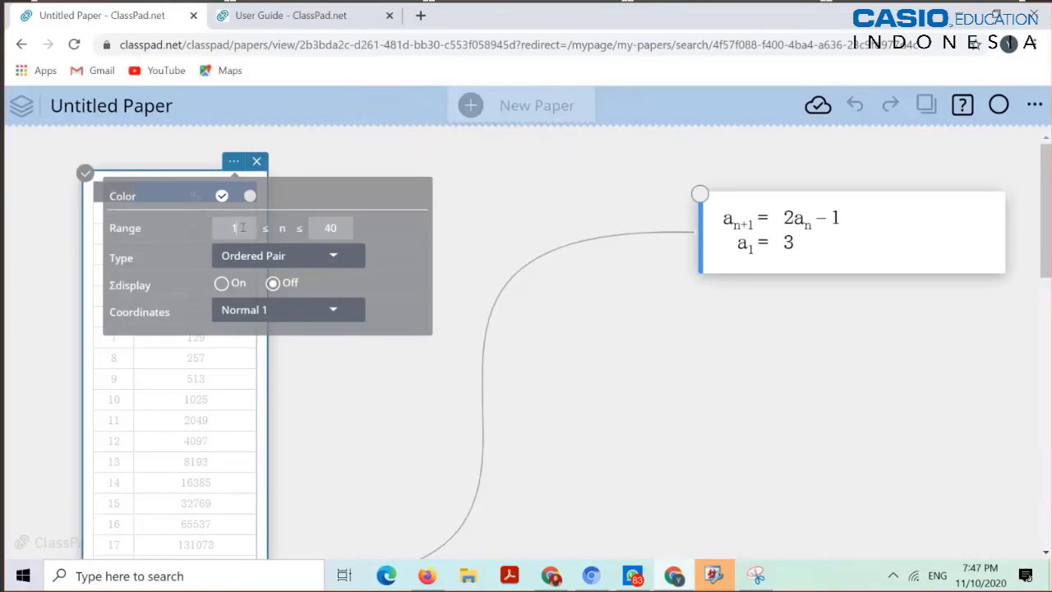
pyautogui.click(243, 228)
pyautogui.press('BackSpace')
pyautogui.write('20')
pyautogui.click(458, 261)
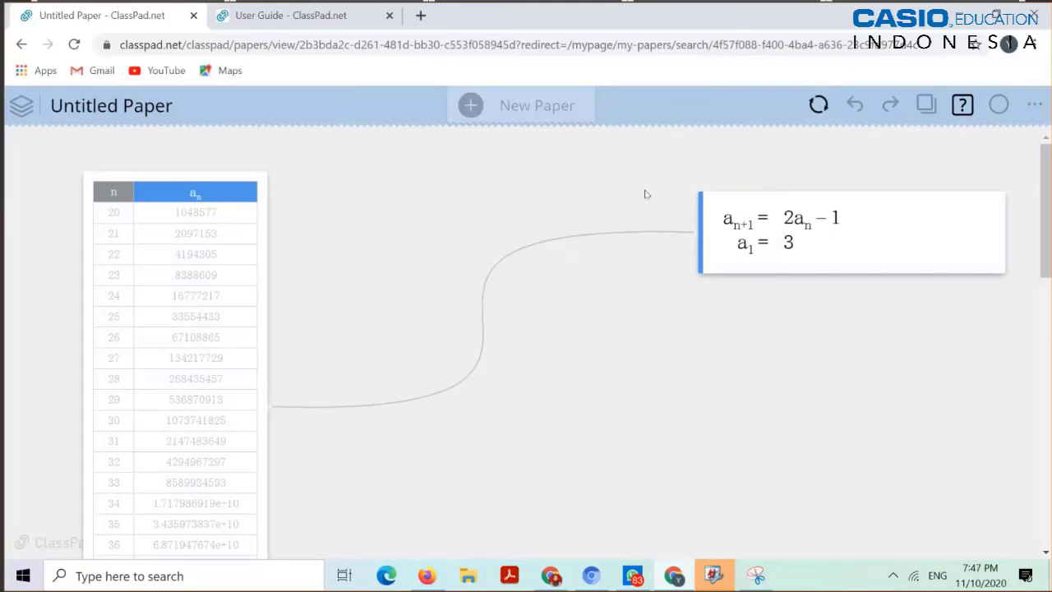
pyautogui.scroll(-2, 230, 306)
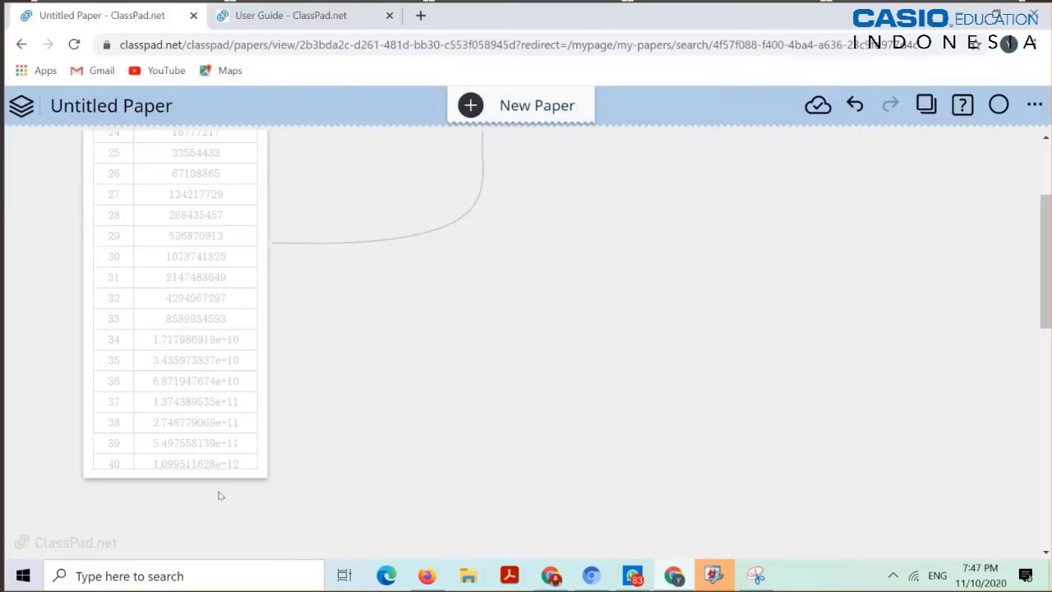
pyautogui.scroll(2, 212, 331)
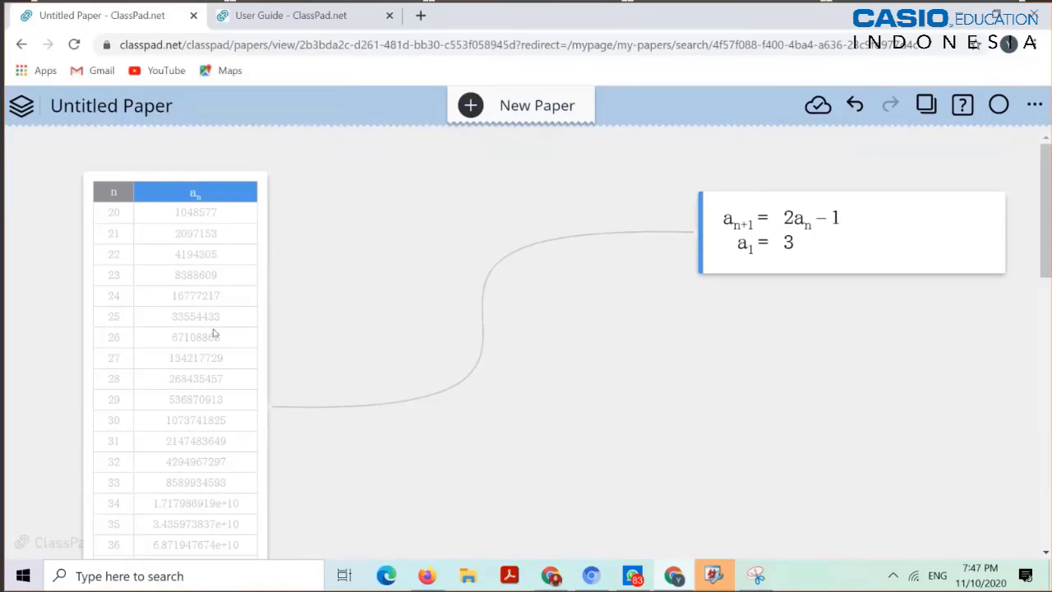
pyautogui.click(226, 163)
pyautogui.click(208, 187)
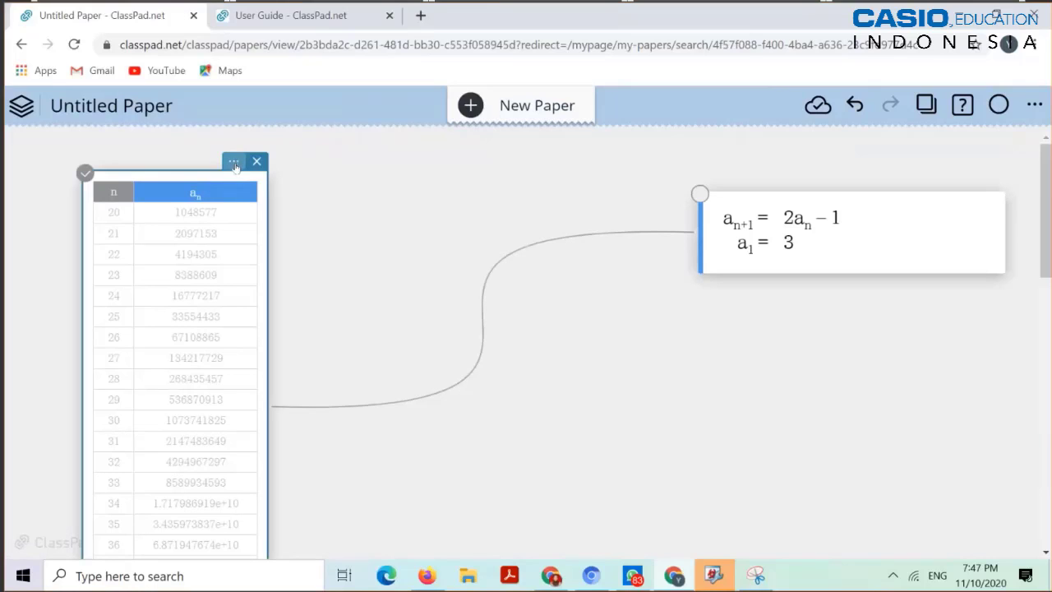
pyautogui.click(234, 163)
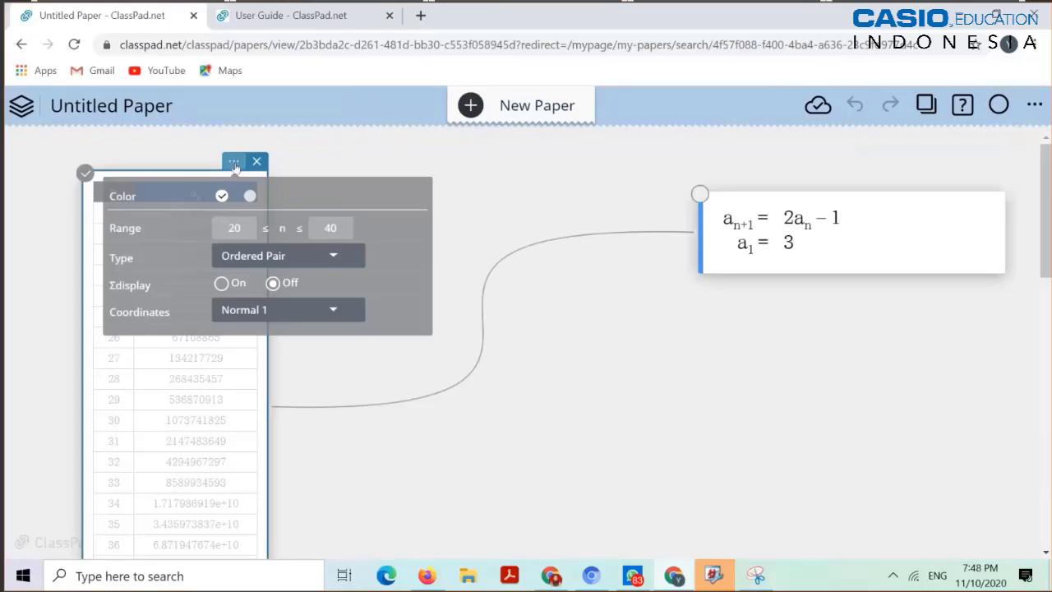
pyautogui.click(335, 145)
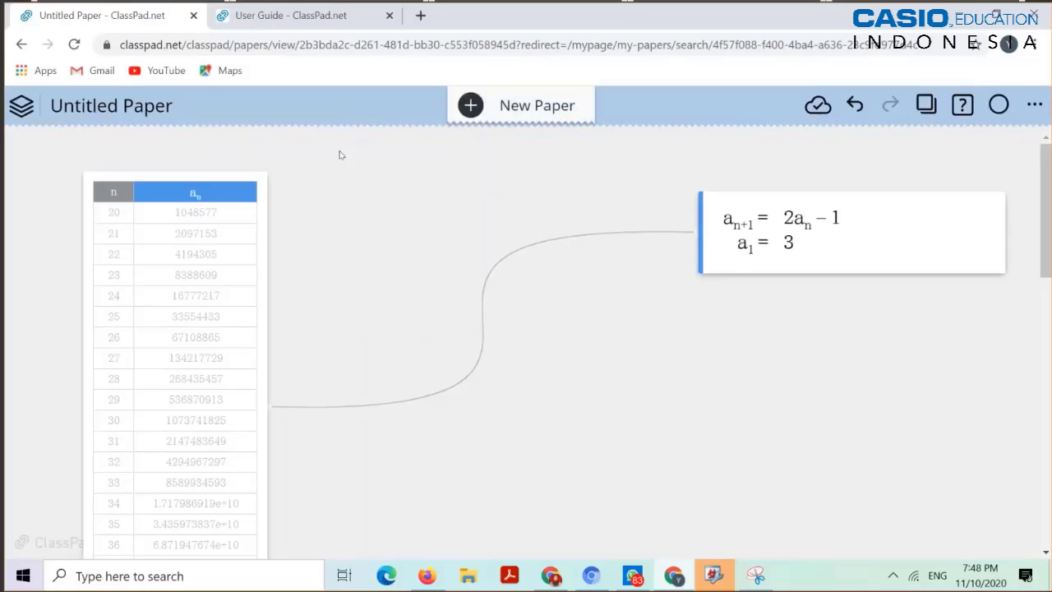
pyautogui.click(829, 256)
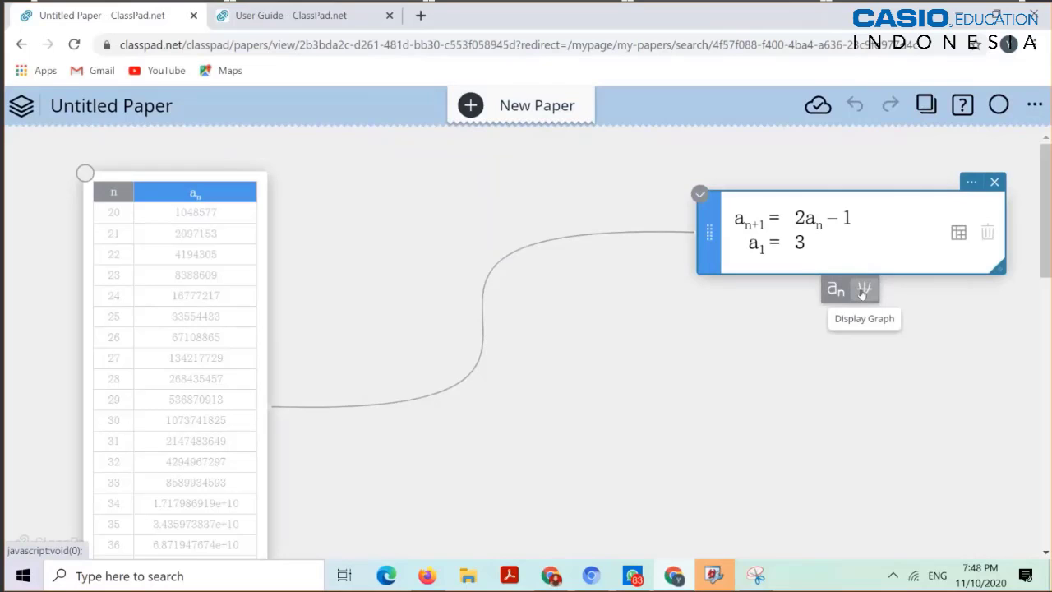
# Display a linked graph of aₙ₊₁ = 2aₙ − 1 and nudge the graph panel right and down
pyautogui.click(864, 291)
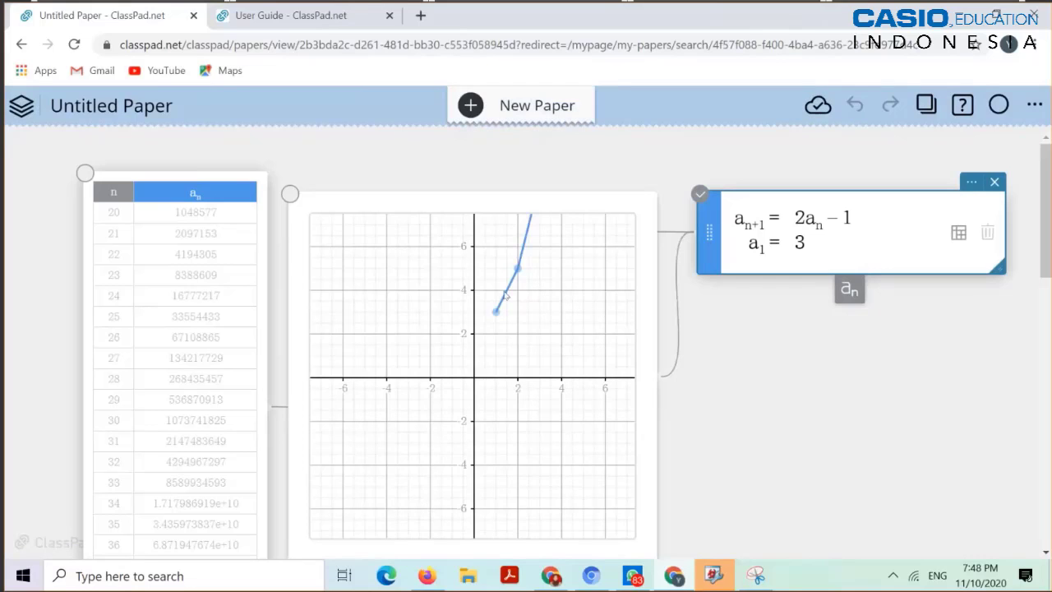
pyautogui.moveTo(505, 296); pyautogui.dragTo(559, 255)
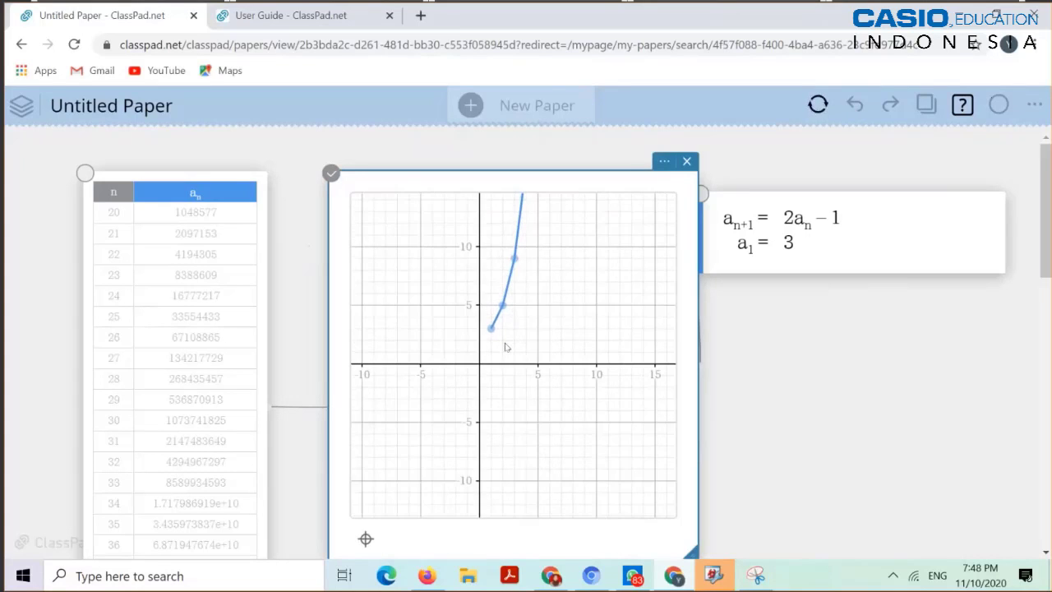
# Reset the sequence graph from its extreme zoom to the default -6 to 6 view
pyautogui.scroll(-2, 510, 345)
pyautogui.scroll(-3, 531, 321)
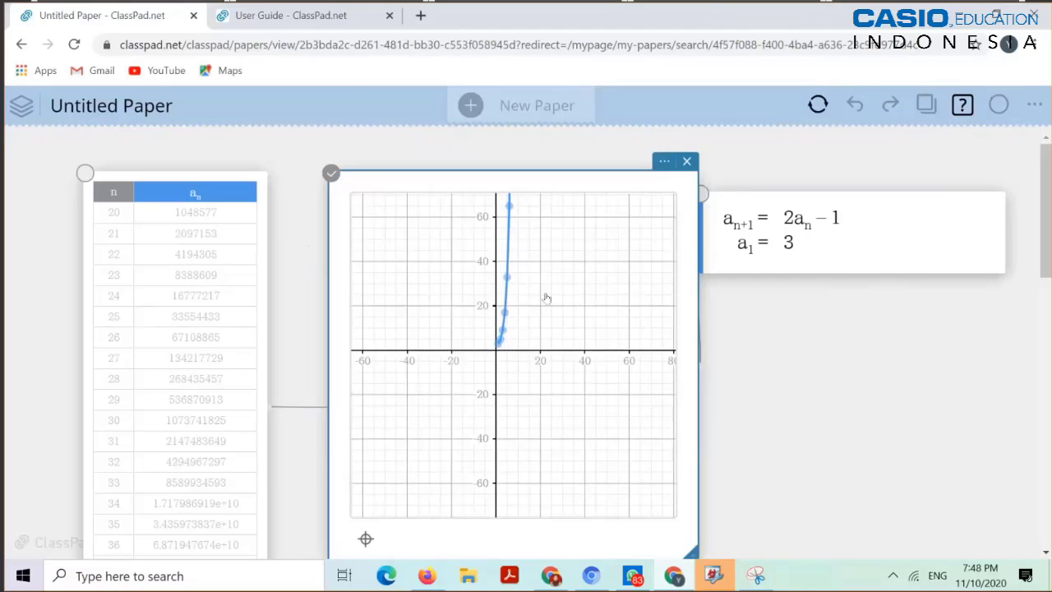
pyautogui.scroll(-1, 542, 305)
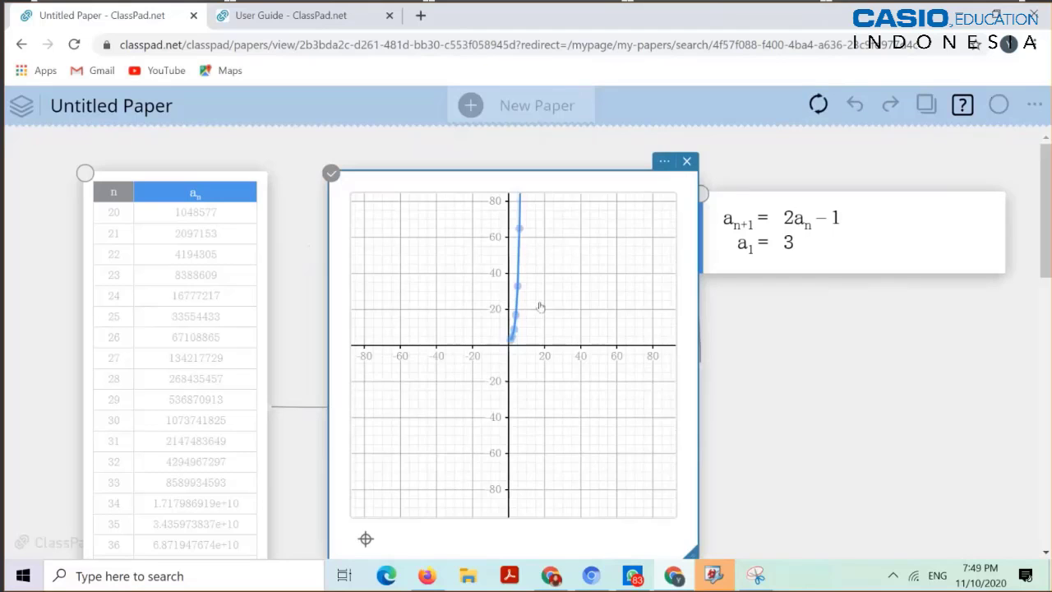
pyautogui.scroll(-2, 540, 307)
pyautogui.scroll(-3, 530, 300)
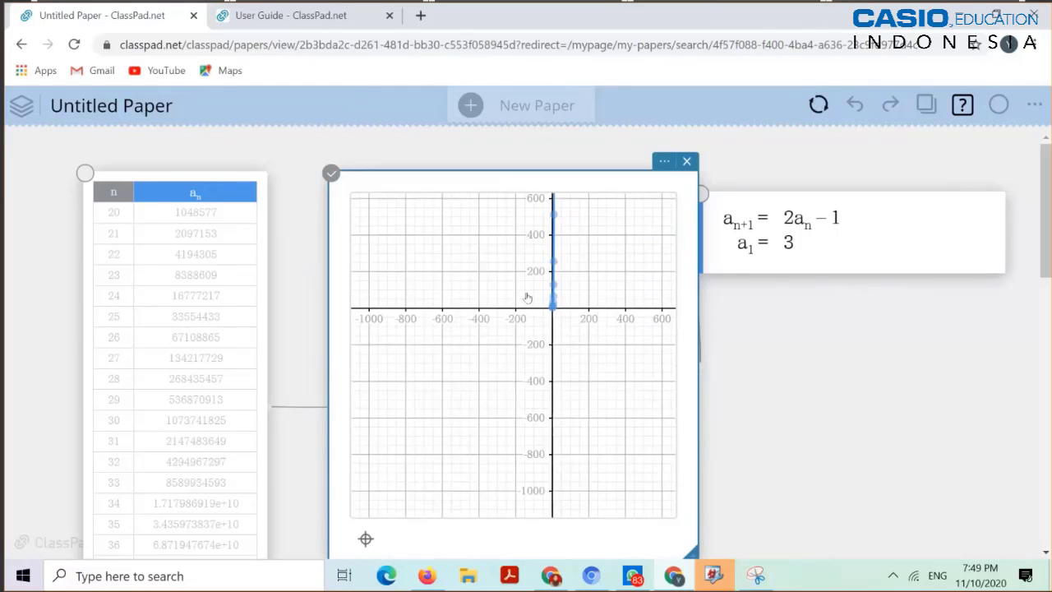
pyautogui.scroll(2, 526, 298)
pyautogui.scroll(2, 518, 296)
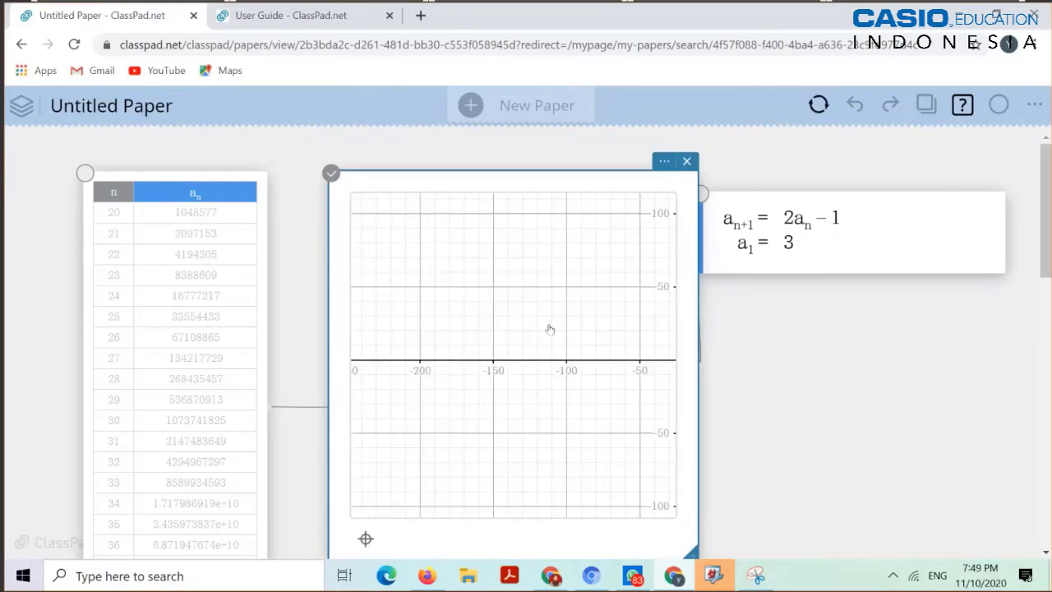
pyautogui.scroll(3, 575, 333)
pyautogui.scroll(2, 527, 357)
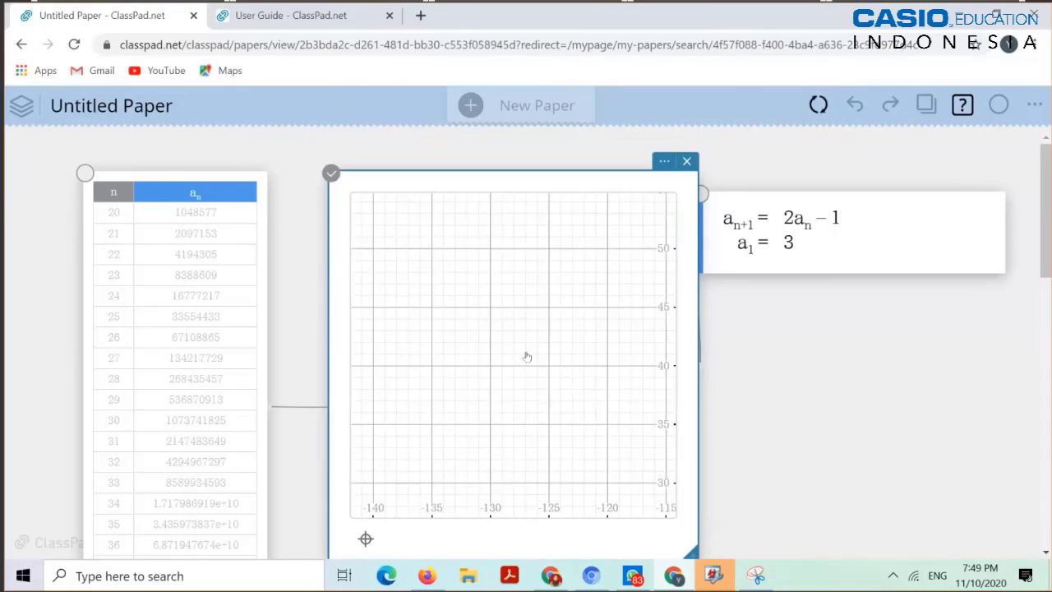
pyautogui.scroll(-2, 527, 357)
pyautogui.scroll(-1, 524, 327)
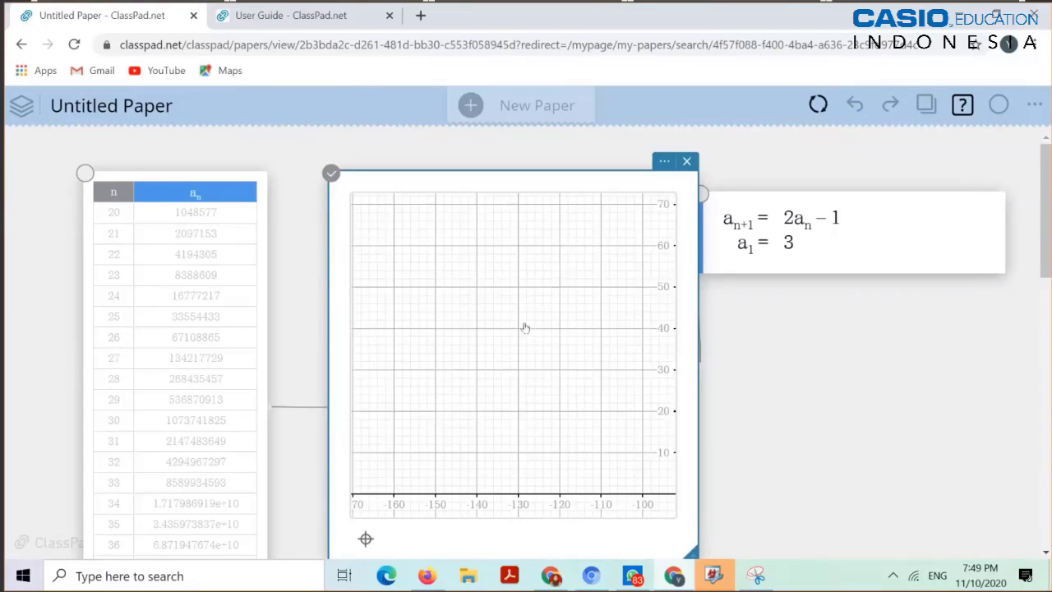
pyautogui.scroll(-1, 485, 354)
pyautogui.scroll(-3, 501, 336)
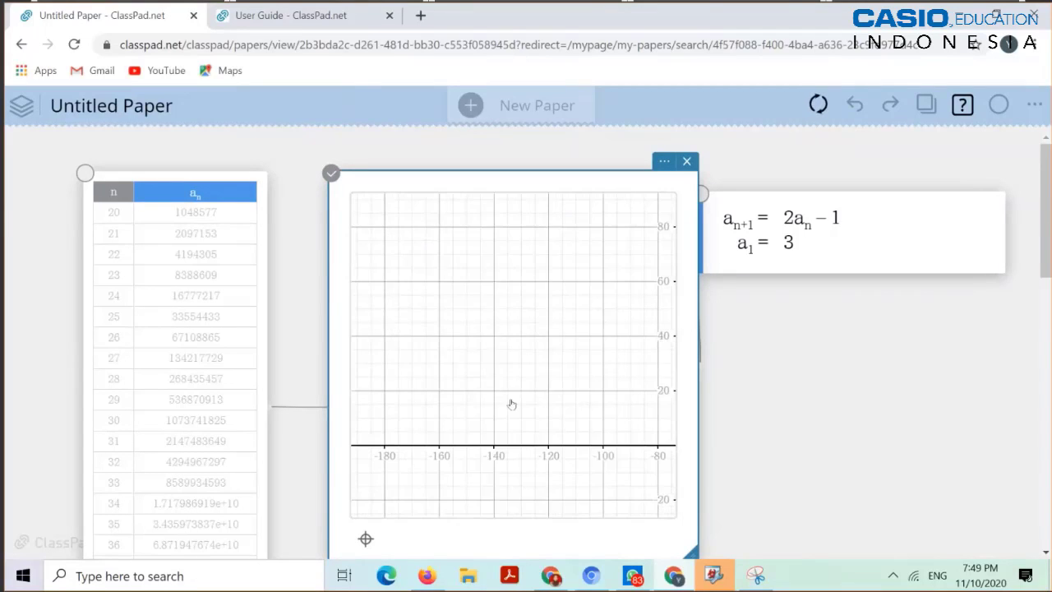
pyautogui.scroll(-2, 531, 326)
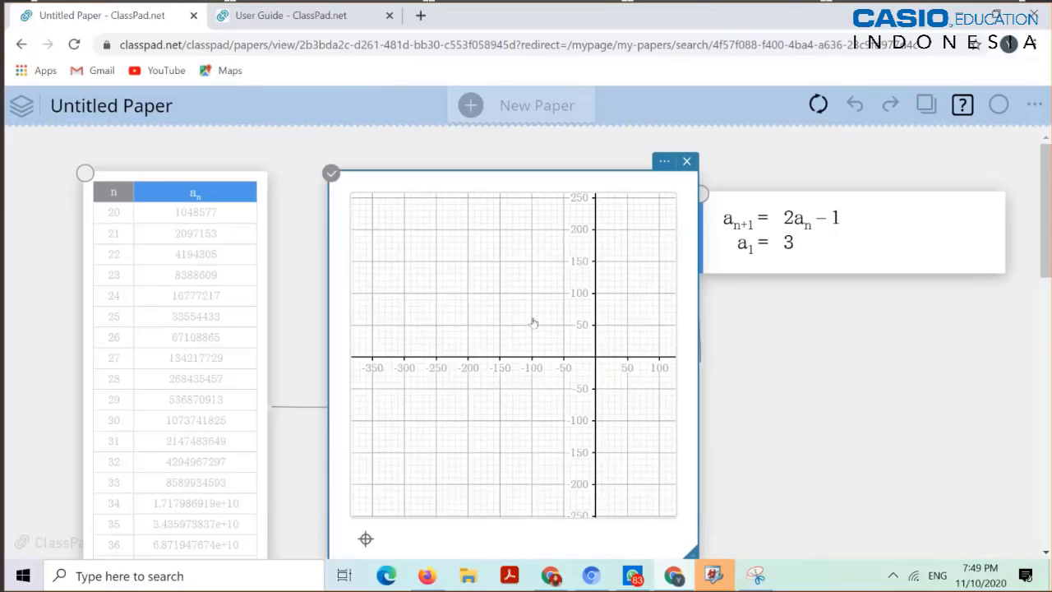
pyautogui.scroll(-5, 538, 320)
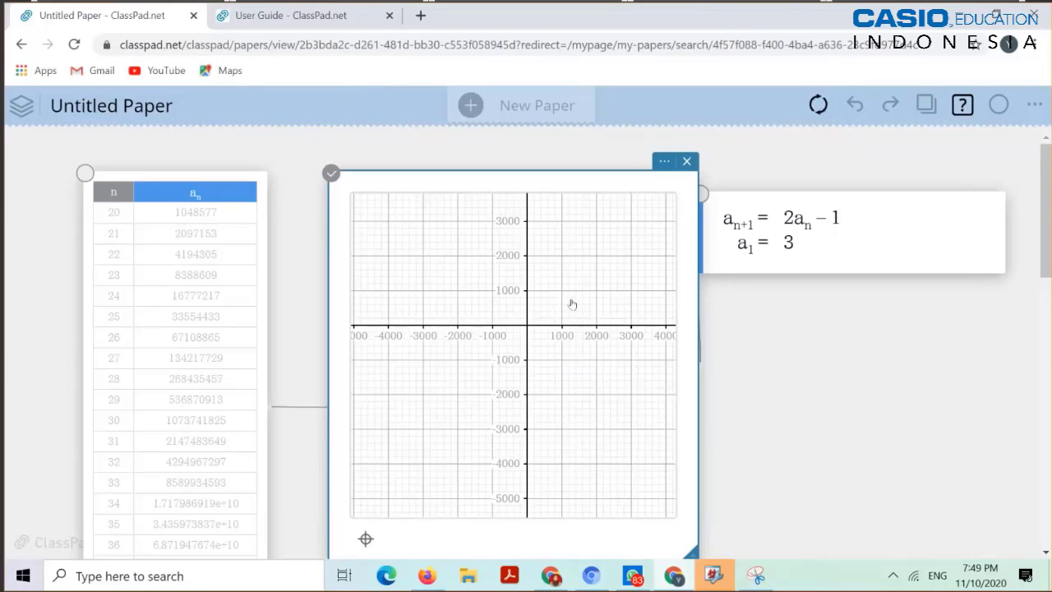
pyautogui.scroll(-2, 573, 298)
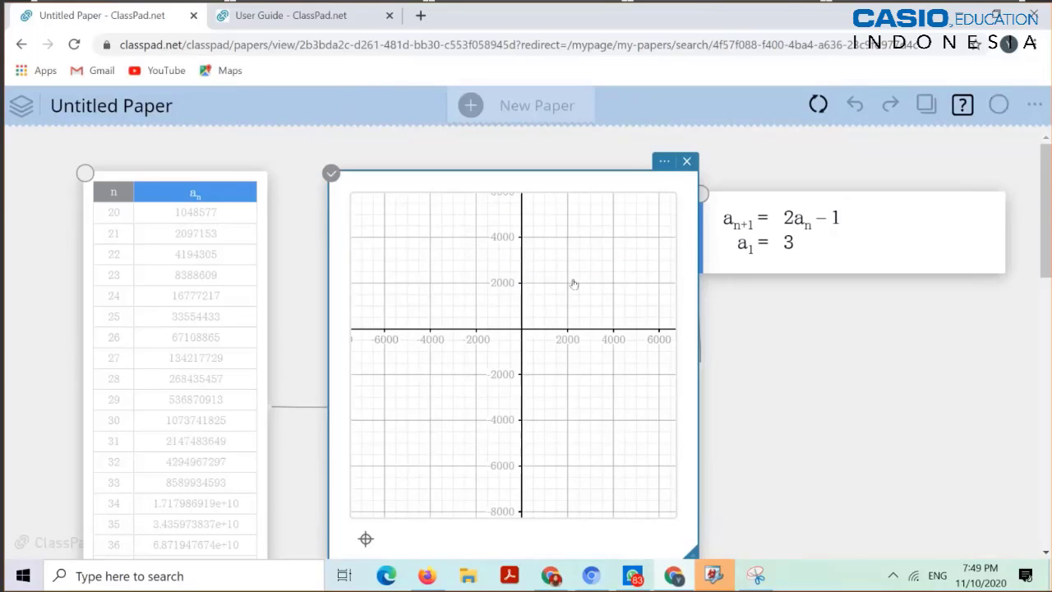
pyautogui.scroll(-2, 569, 281)
pyautogui.scroll(-3, 541, 329)
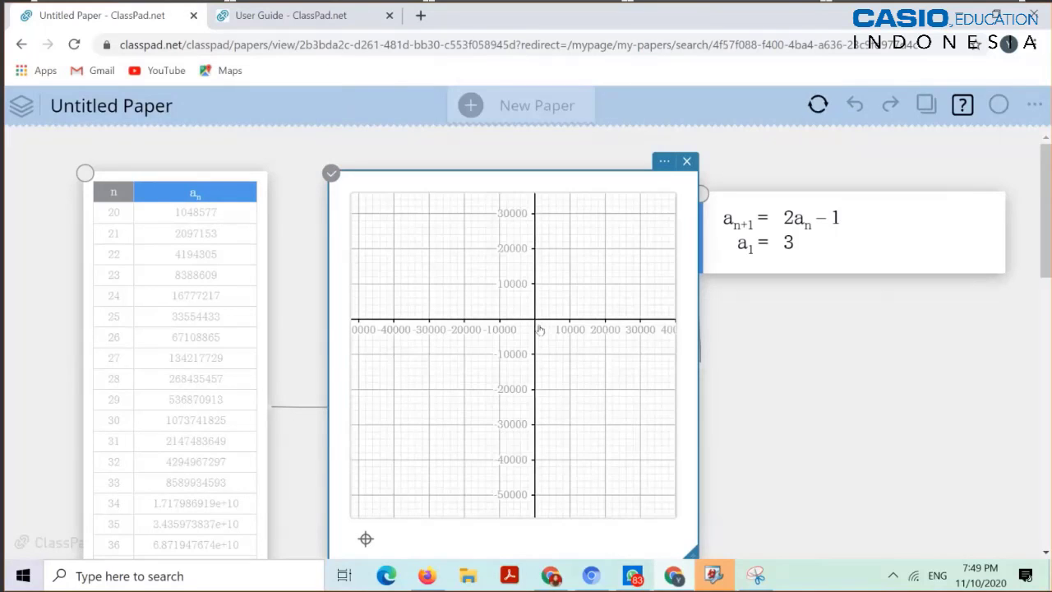
pyautogui.scroll(2, 540, 330)
pyautogui.scroll(5, 521, 341)
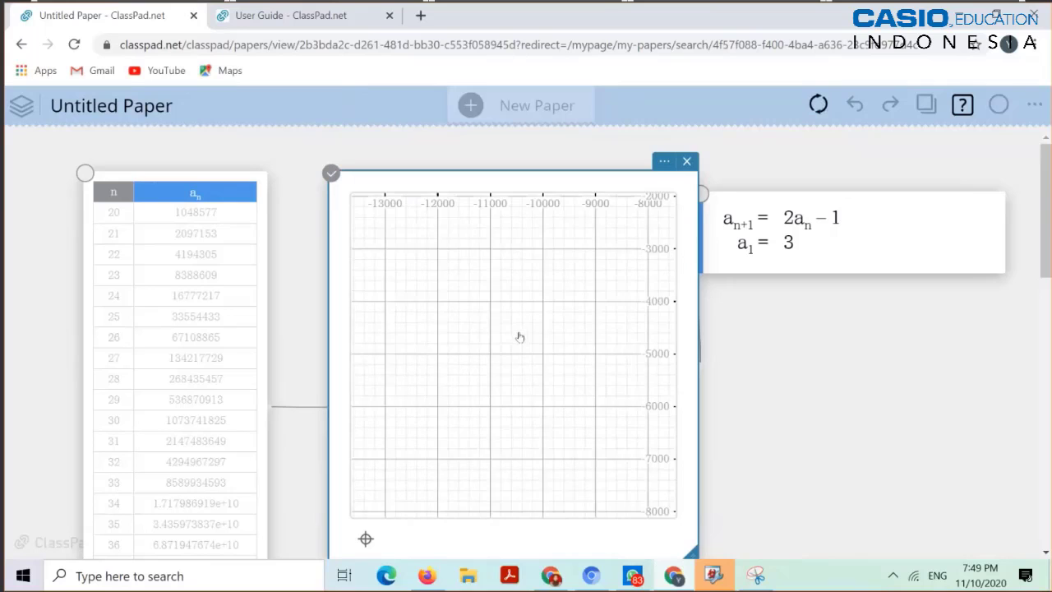
pyautogui.scroll(5, 519, 337)
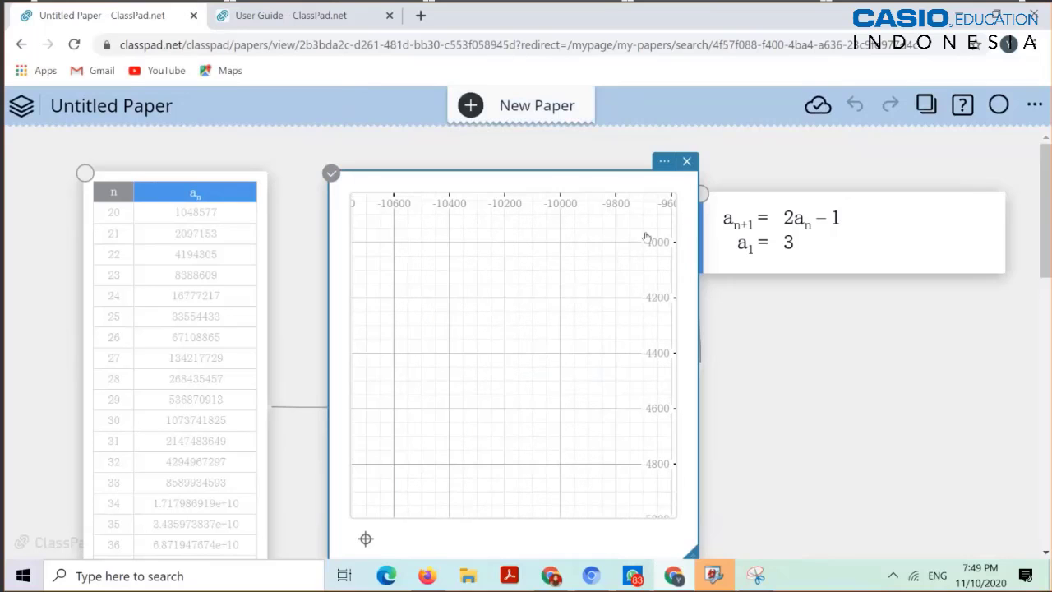
pyautogui.scroll(10, 526, 324)
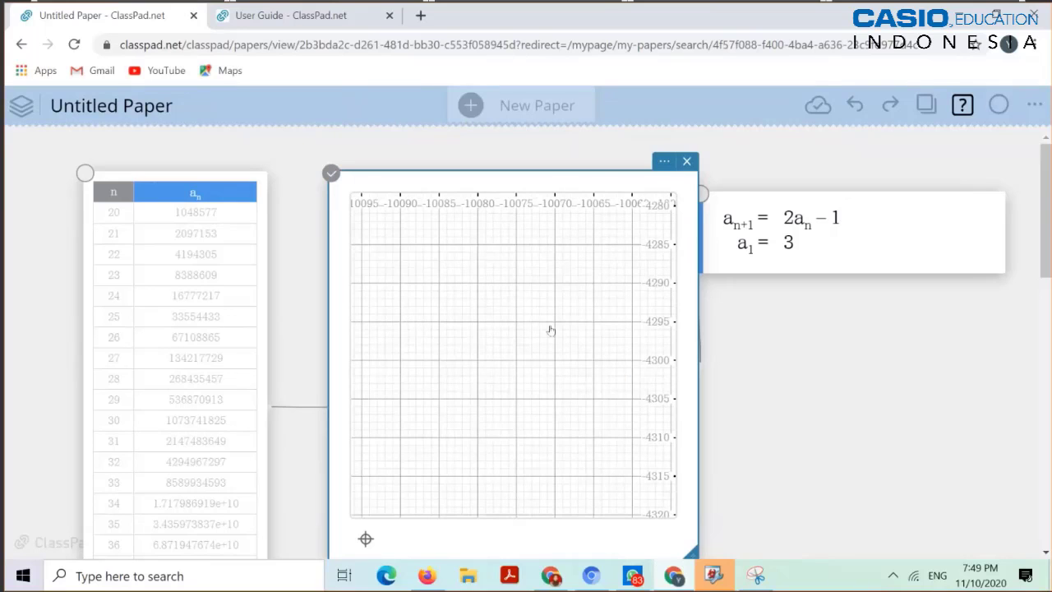
pyautogui.scroll(-10, 551, 331)
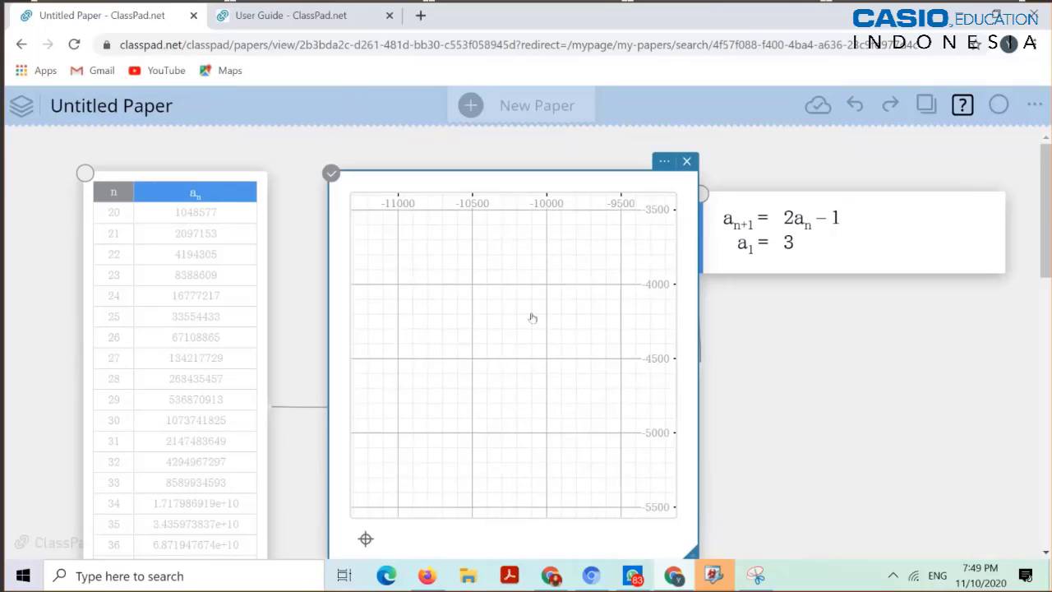
pyautogui.scroll(3, 532, 318)
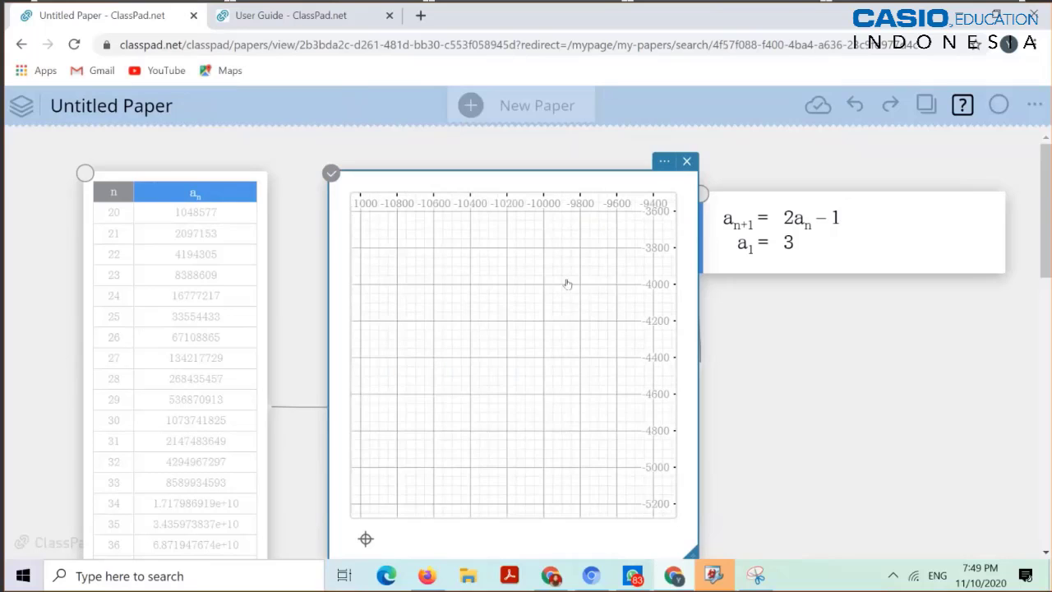
pyautogui.scroll(5, 568, 284)
pyautogui.scroll(10, 568, 282)
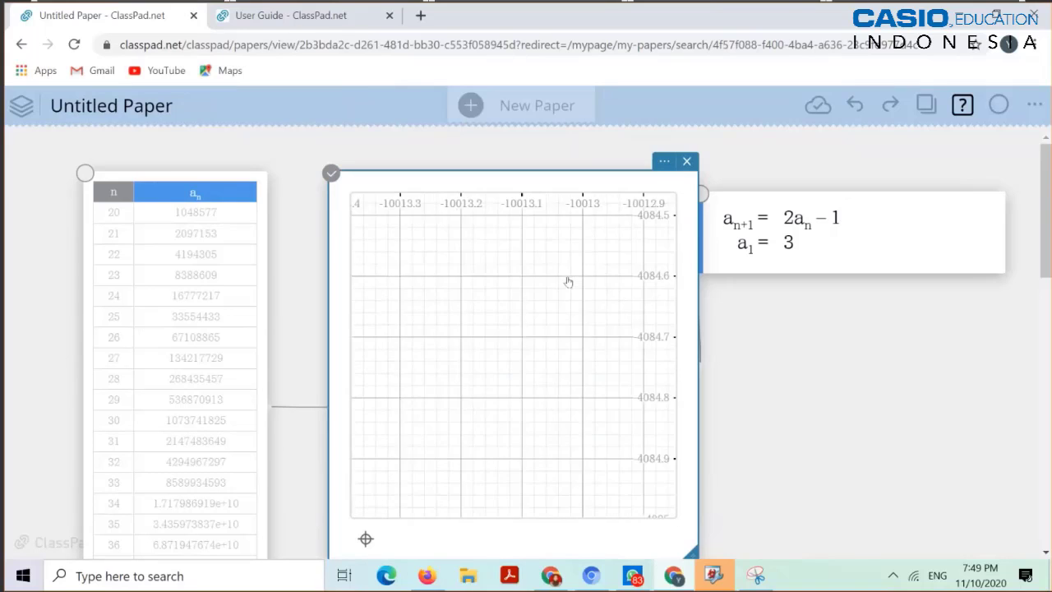
pyautogui.scroll(3, 567, 280)
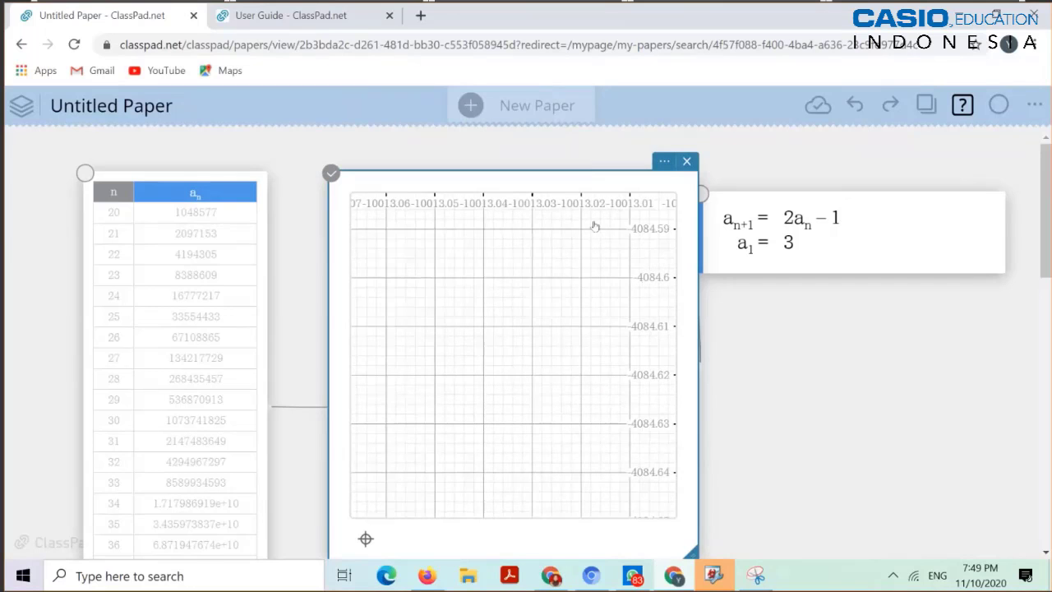
pyautogui.scroll(4, 583, 246)
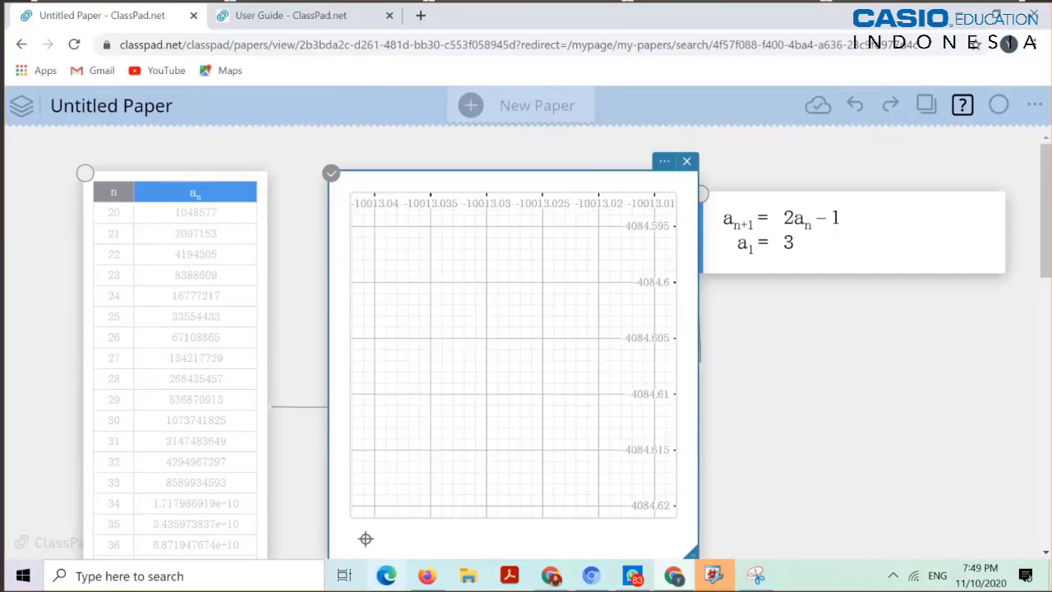
pyautogui.doubleClick(532, 365)
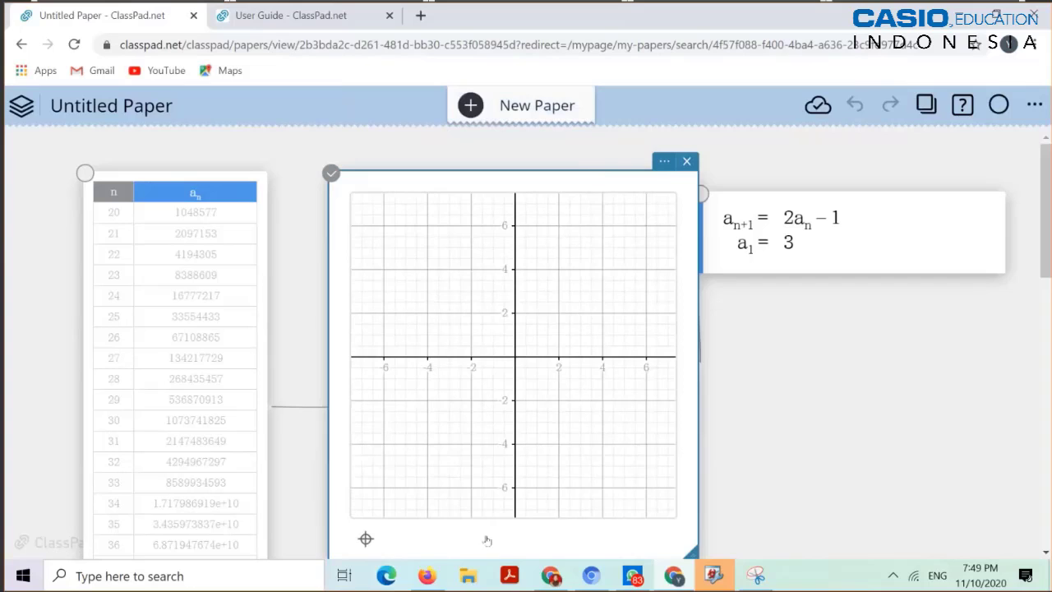
# Shift the graph card up-left and apply Default Zoom to show points 3, 5, 9
pyautogui.moveTo(520, 168); pyautogui.dragTo(500, 148)
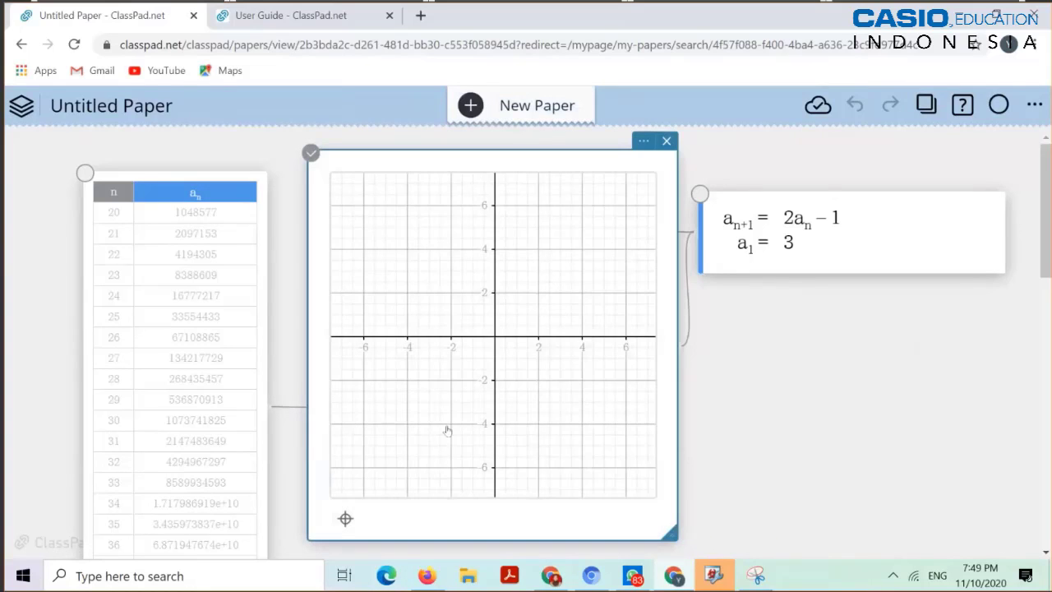
pyautogui.scroll(3, 557, 298)
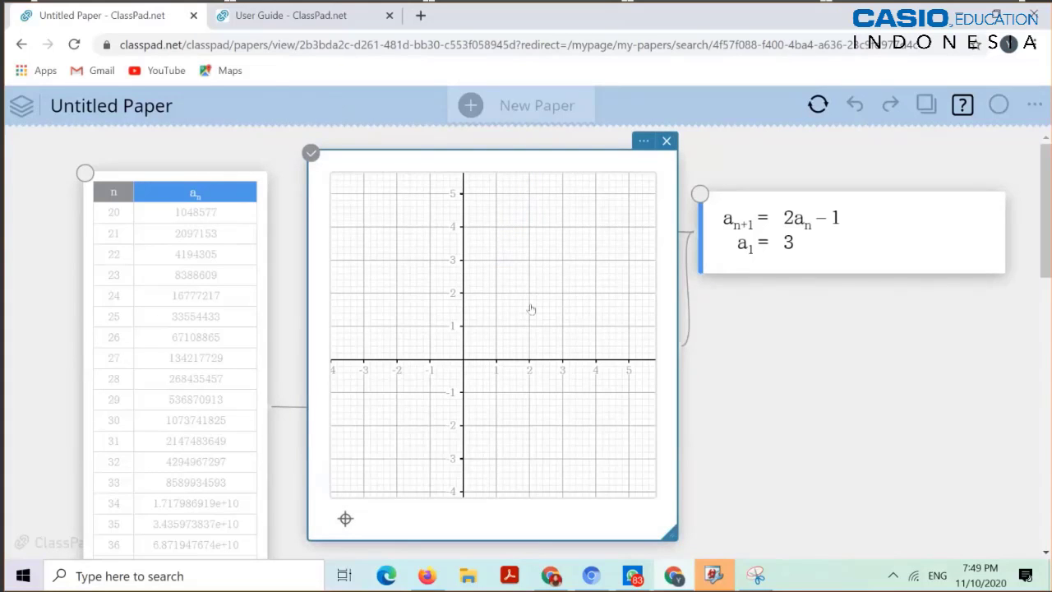
pyautogui.moveTo(543, 288); pyautogui.dragTo(512, 491)
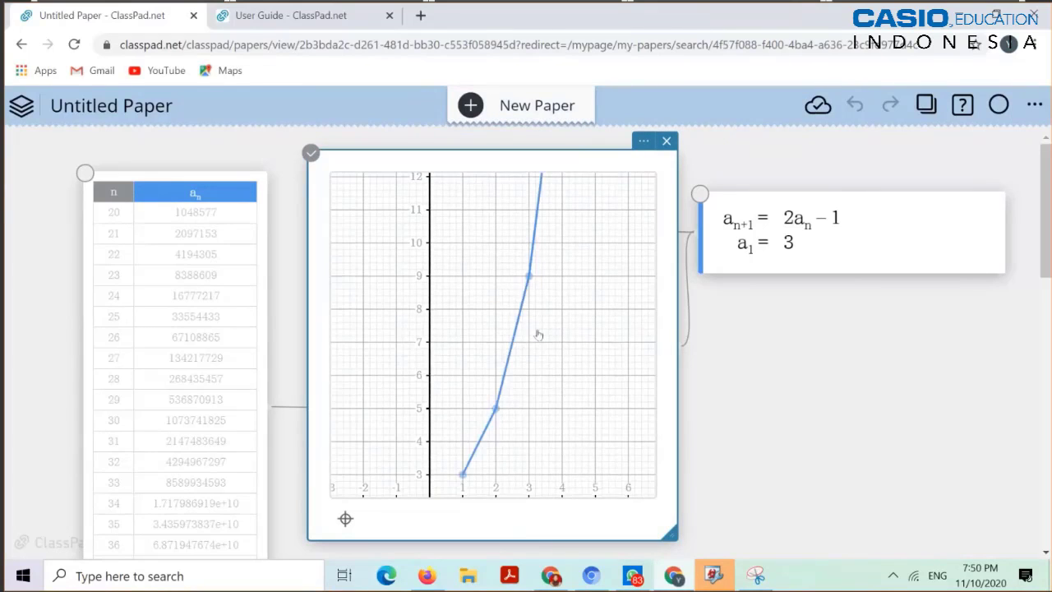
pyautogui.click(380, 519)
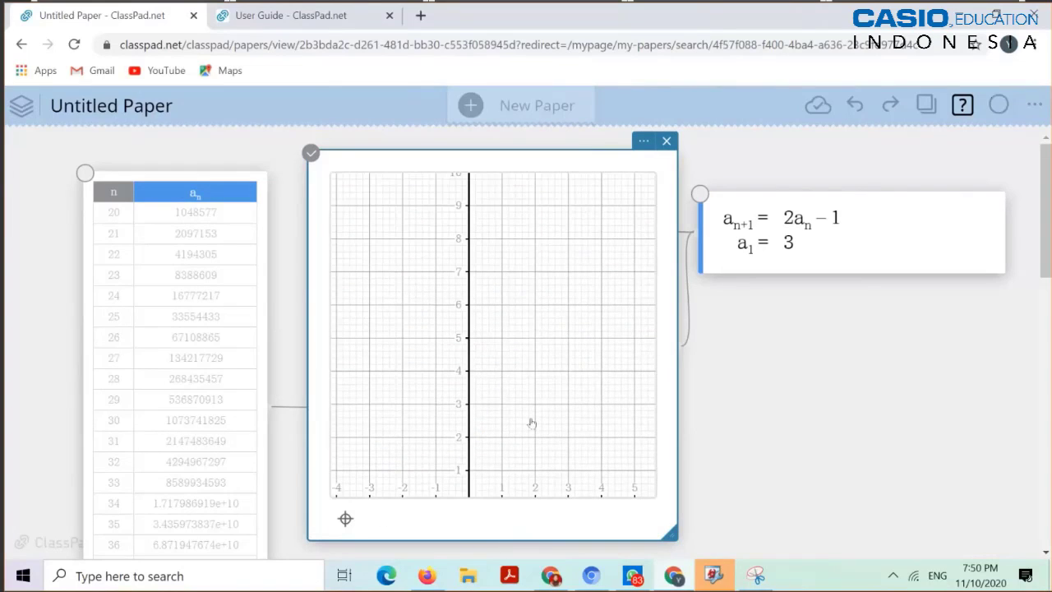
pyautogui.click(345, 520)
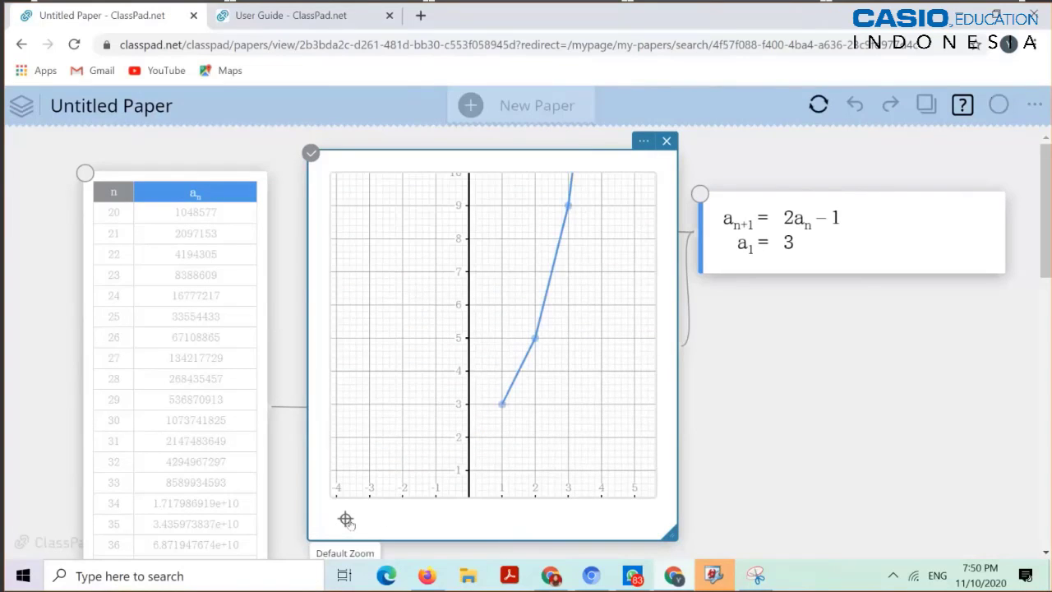
pyautogui.click(346, 520)
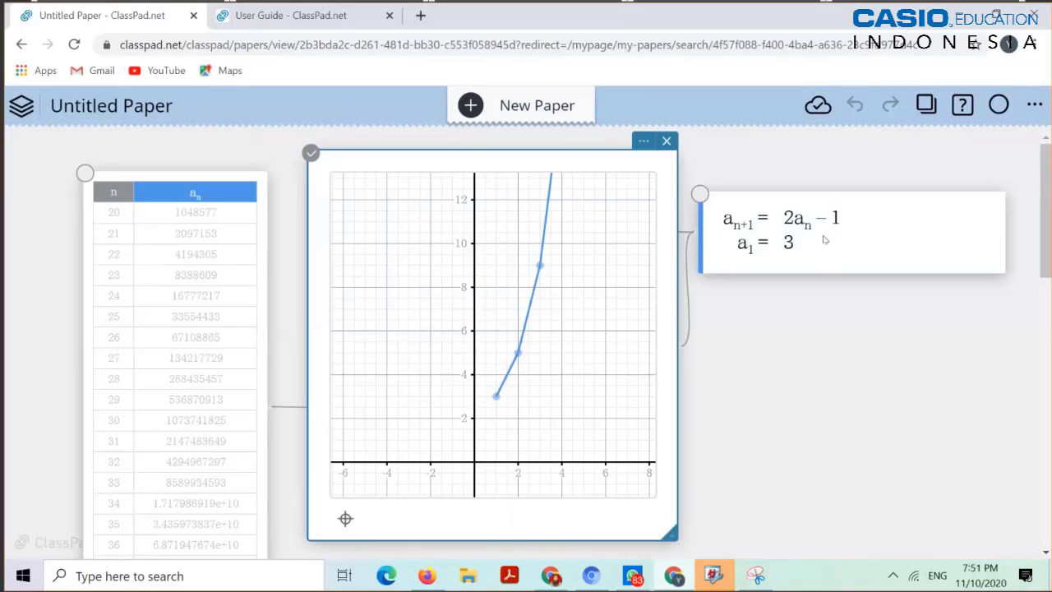
# Switch the sequence note's type from recursive to Explicit
pyautogui.click(965, 200)
pyautogui.click(972, 184)
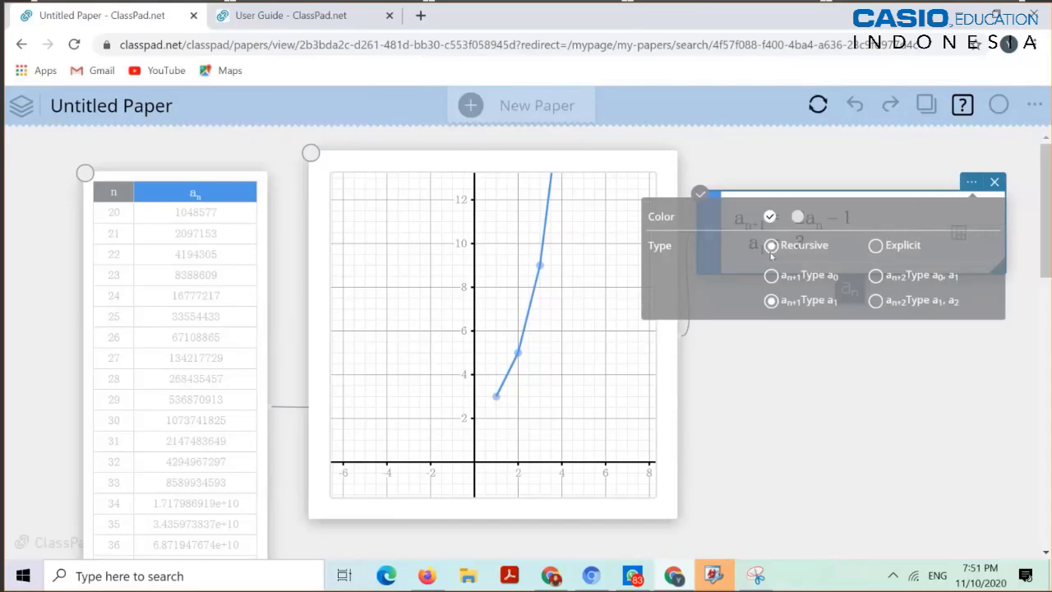
pyautogui.click(876, 246)
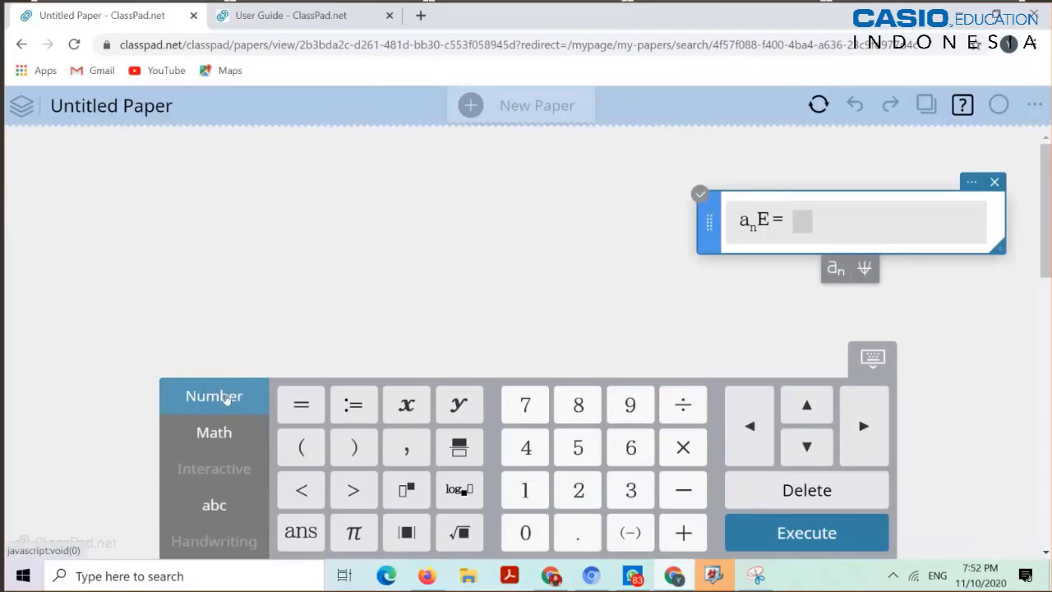
# Enter and execute the explicit definition aₙE = n² + 1 using the soft keyboard
pyautogui.click(201, 514)
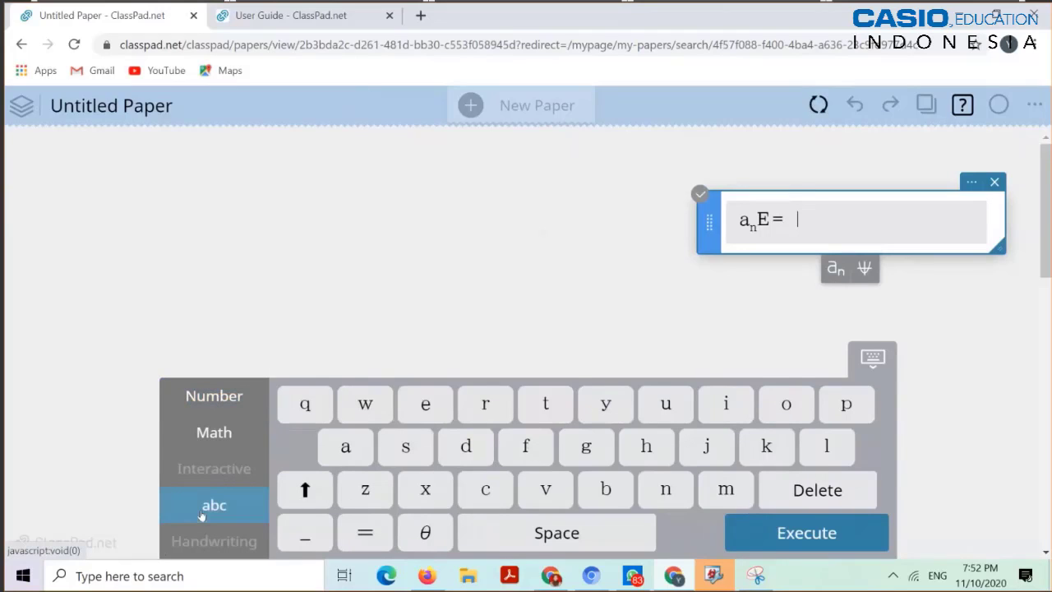
pyautogui.click(663, 489)
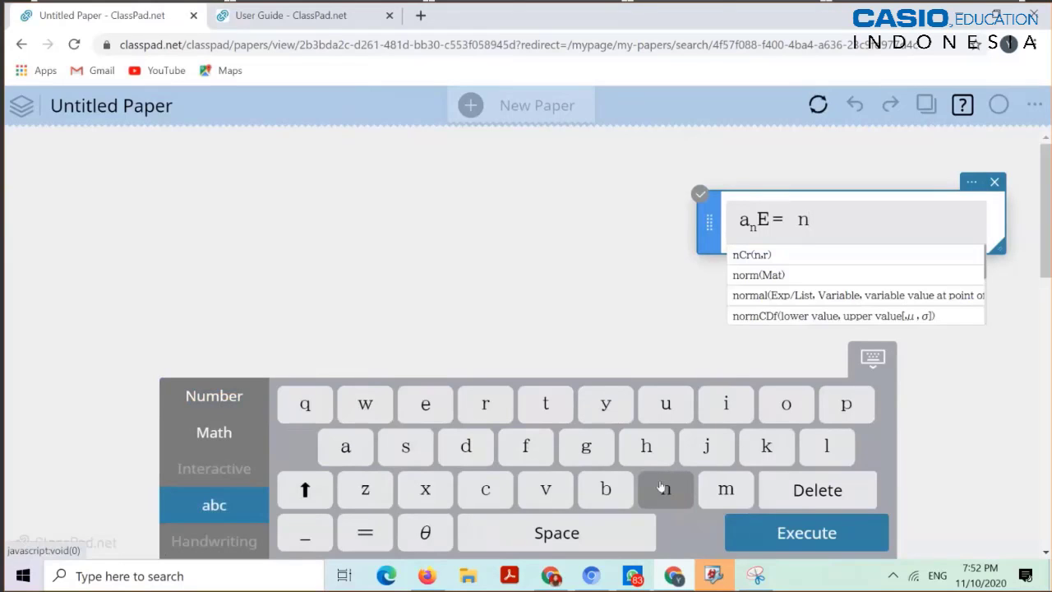
pyautogui.click(215, 434)
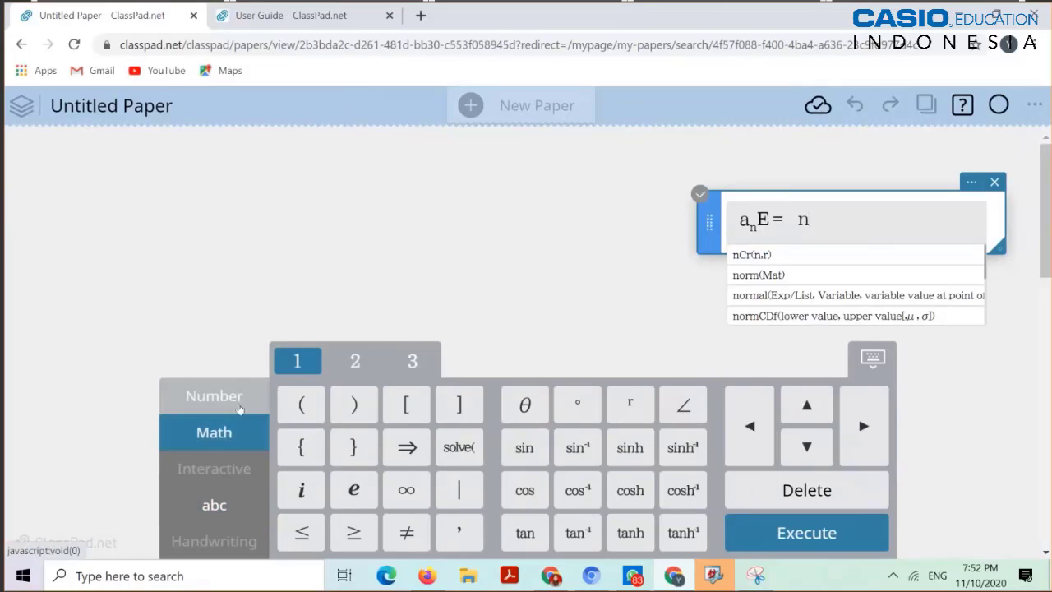
pyautogui.click(239, 408)
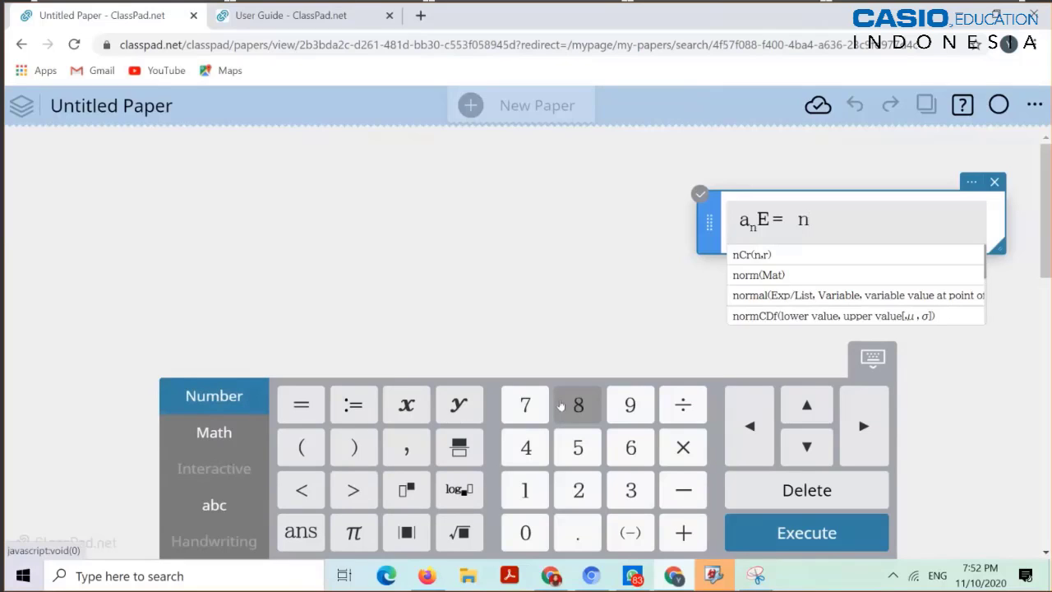
pyautogui.click(407, 494)
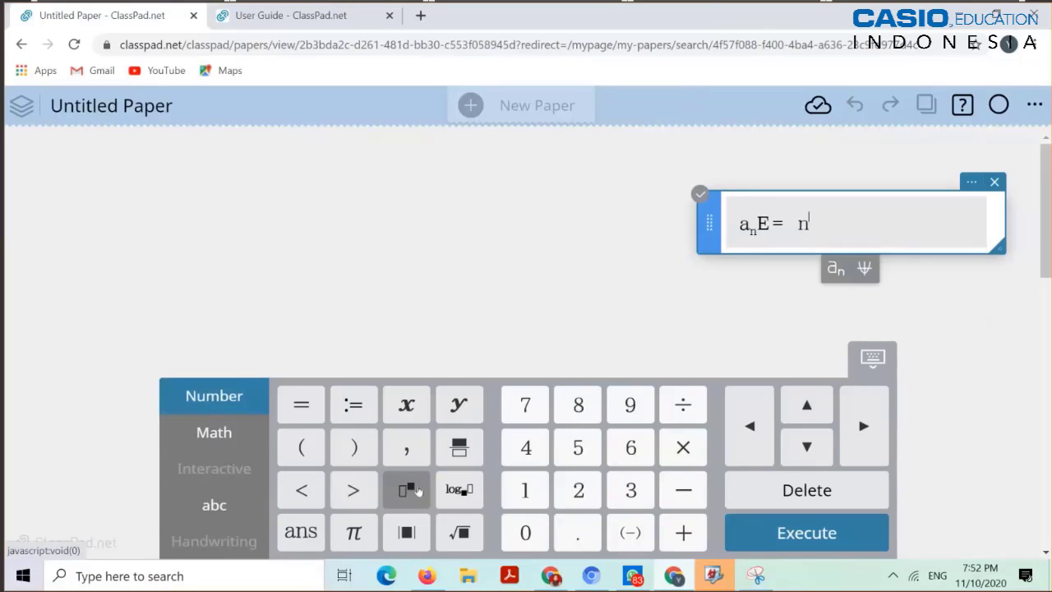
pyautogui.click(576, 492)
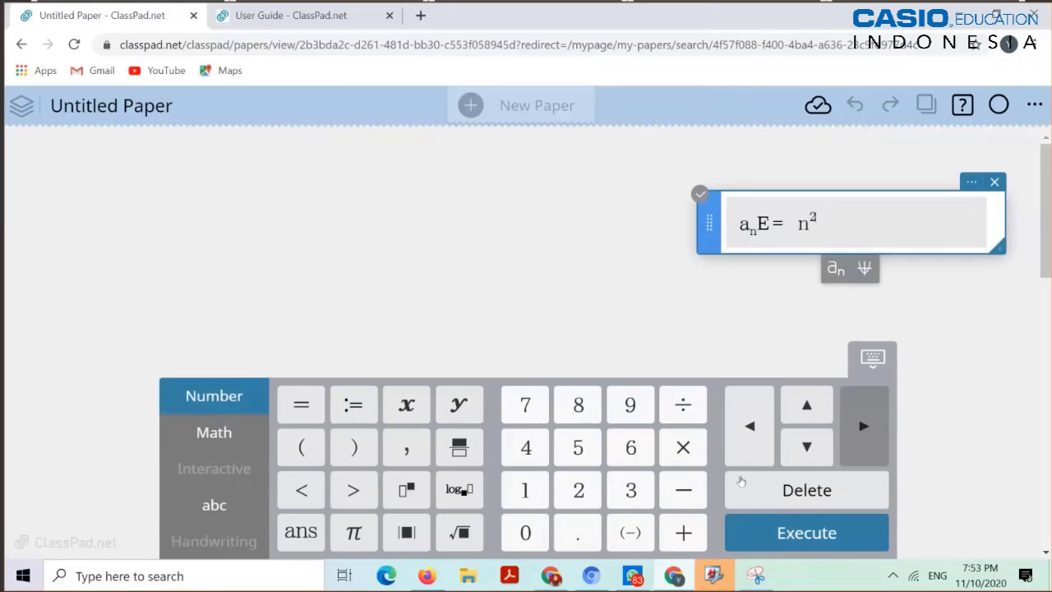
pyautogui.click(680, 536)
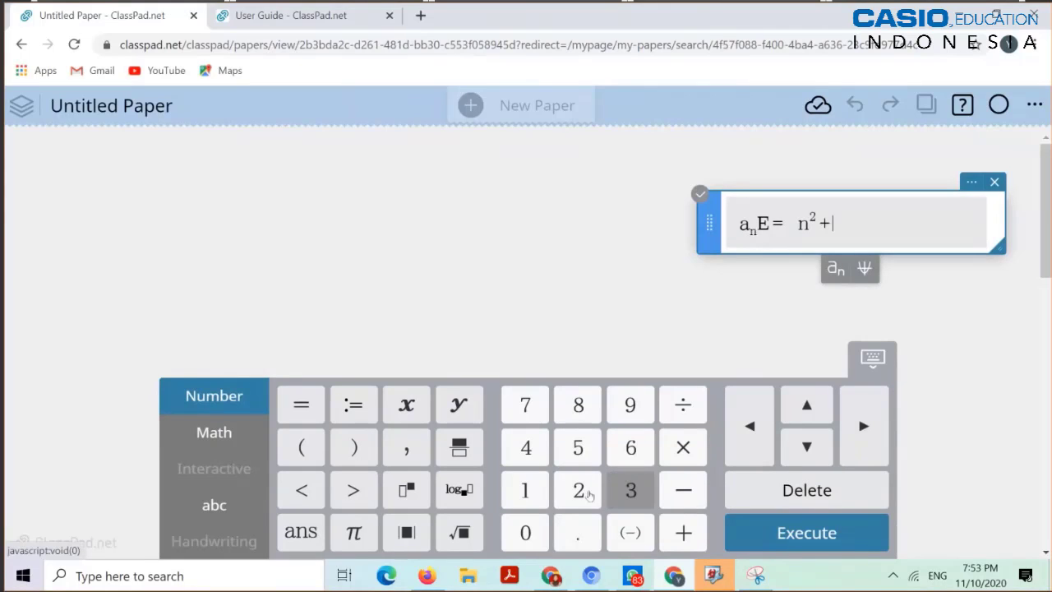
pyautogui.click(529, 486)
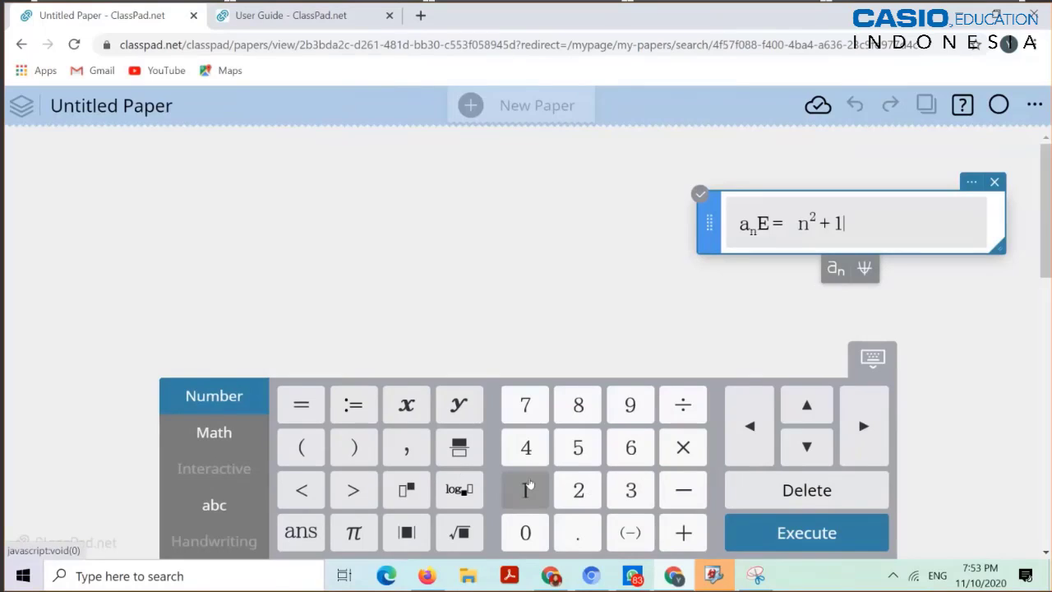
pyautogui.click(796, 535)
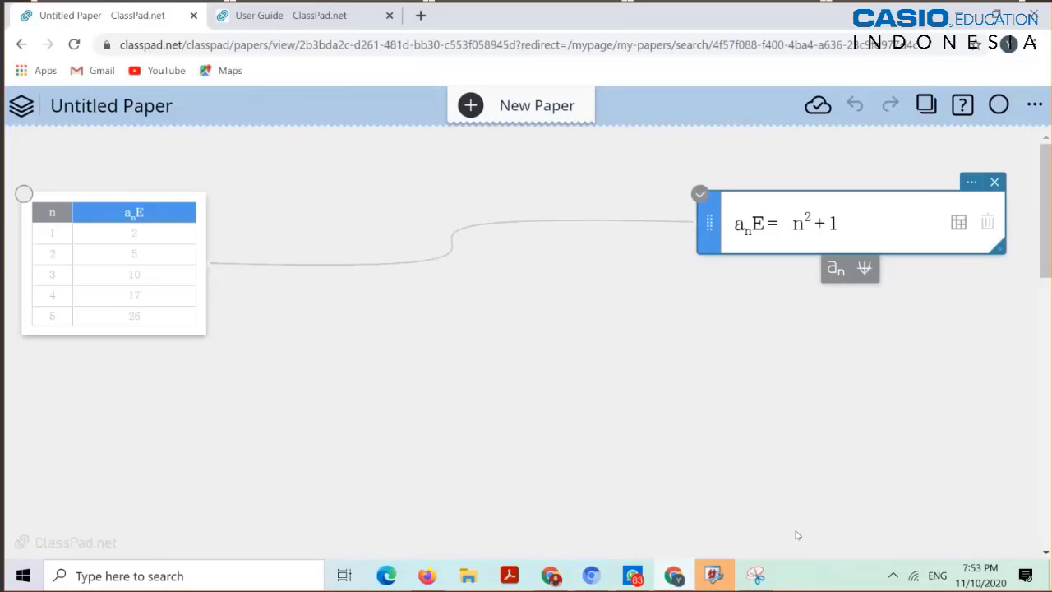
# Add an empty bₙE row below aₙE = n² + 1 and stop editing the note
pyautogui.click(832, 271)
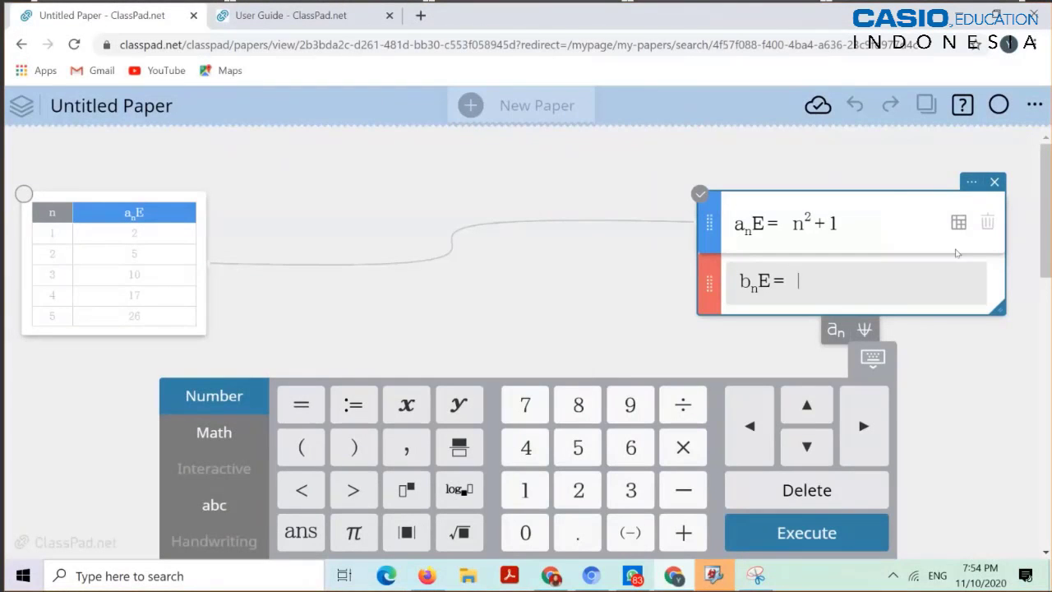
pyautogui.click(993, 182)
pyautogui.moveTo(915, 179)
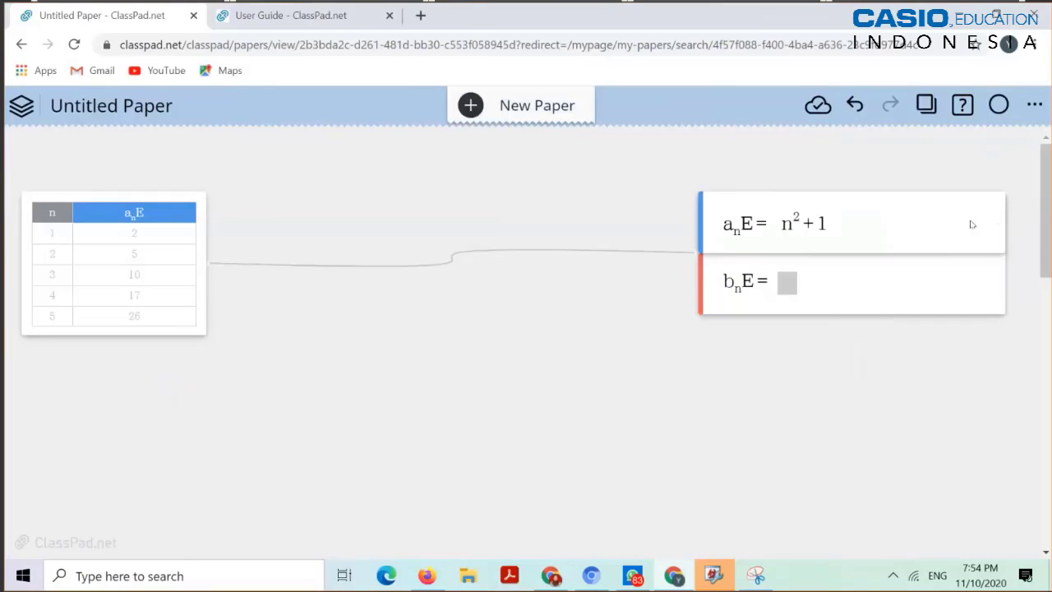
# Delete the sequence sticky note and its table, confirming the Delete Sticky Notes dialog
pyautogui.click(971, 224)
pyautogui.click(995, 183)
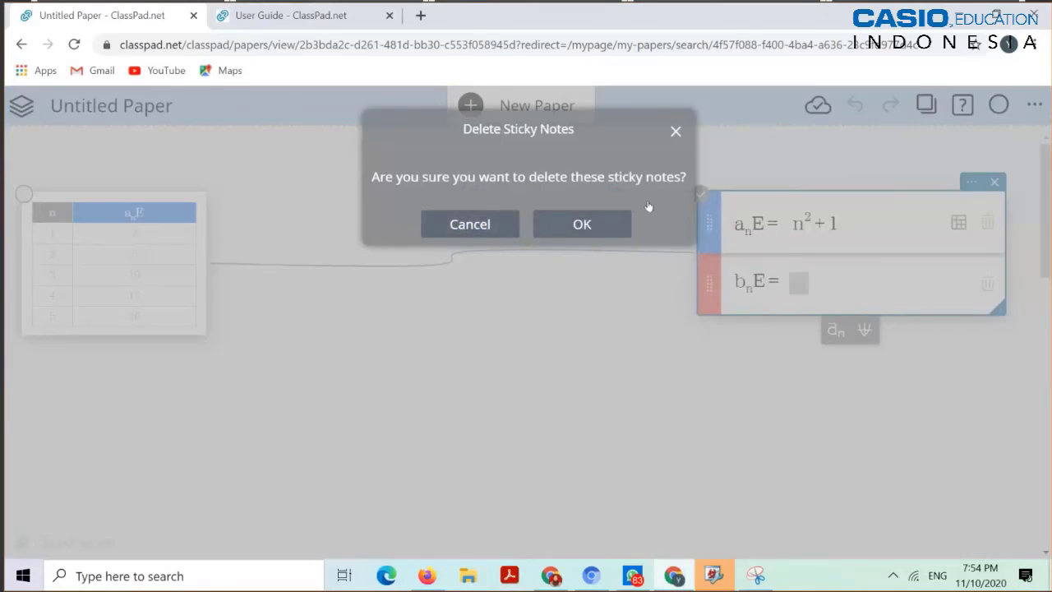
pyautogui.press('Return')
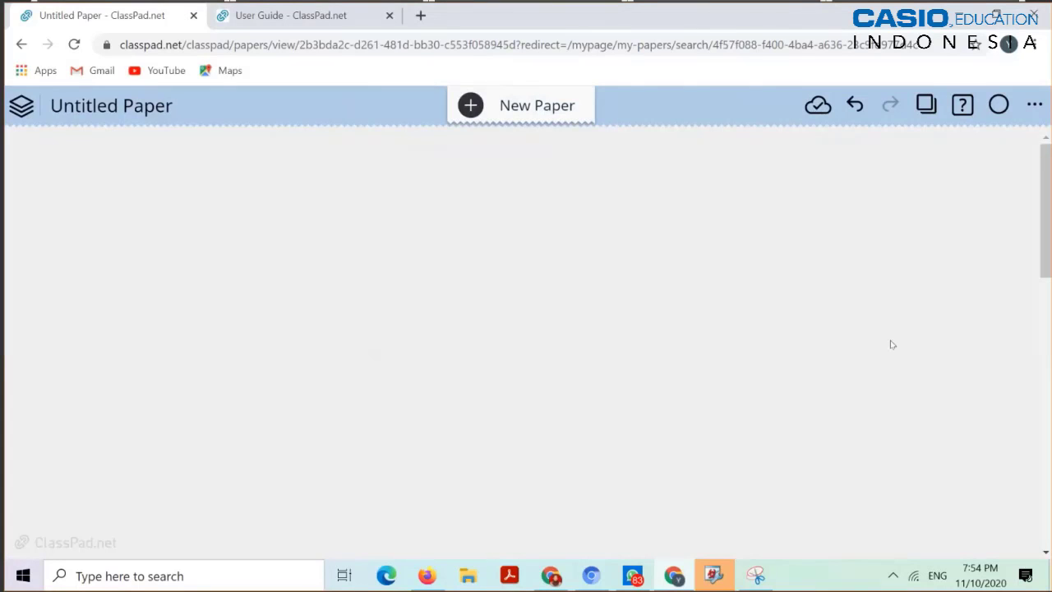
# Add a new sequence note and define a_{n+1} = 2·a_n
pyautogui.click(880, 186)
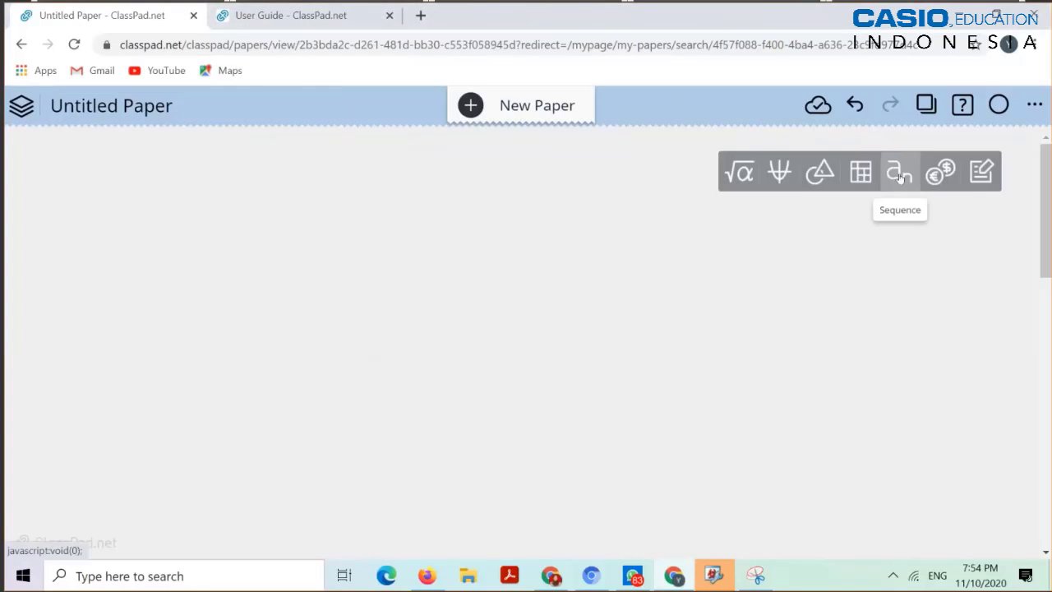
pyautogui.click(900, 173)
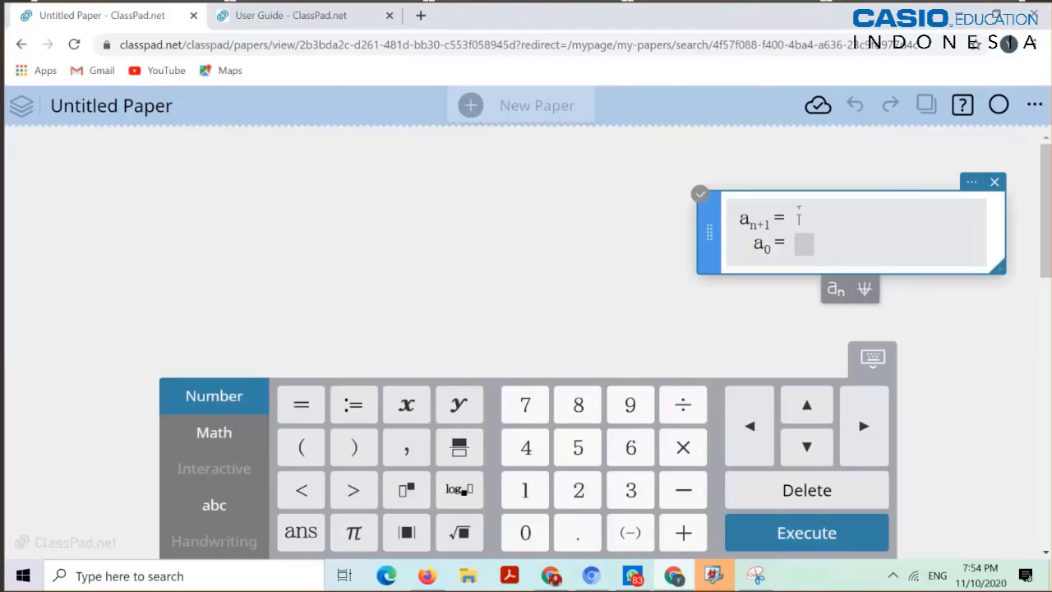
pyautogui.click(799, 210)
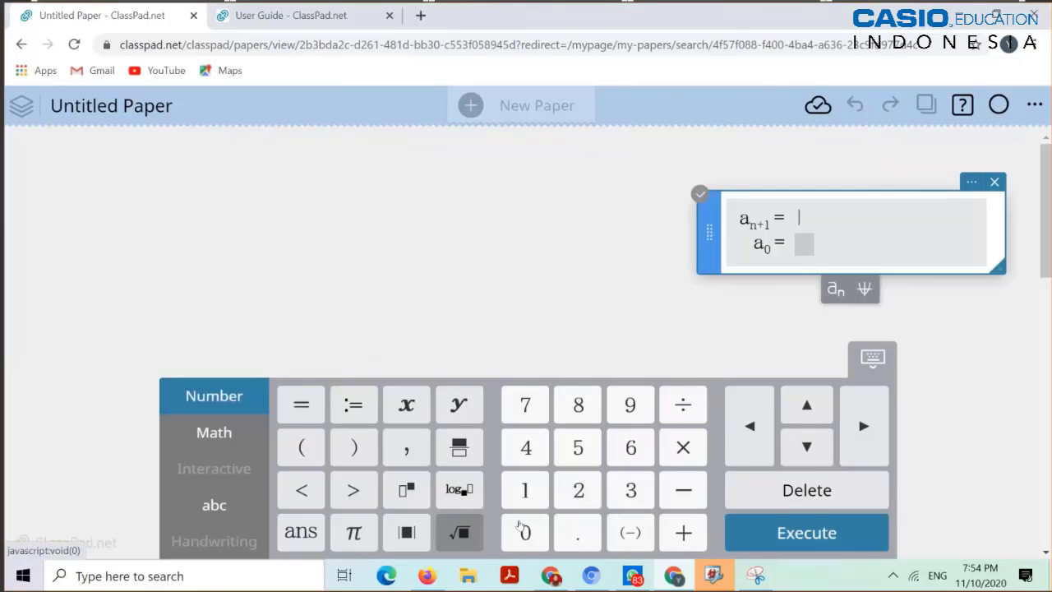
pyautogui.click(579, 493)
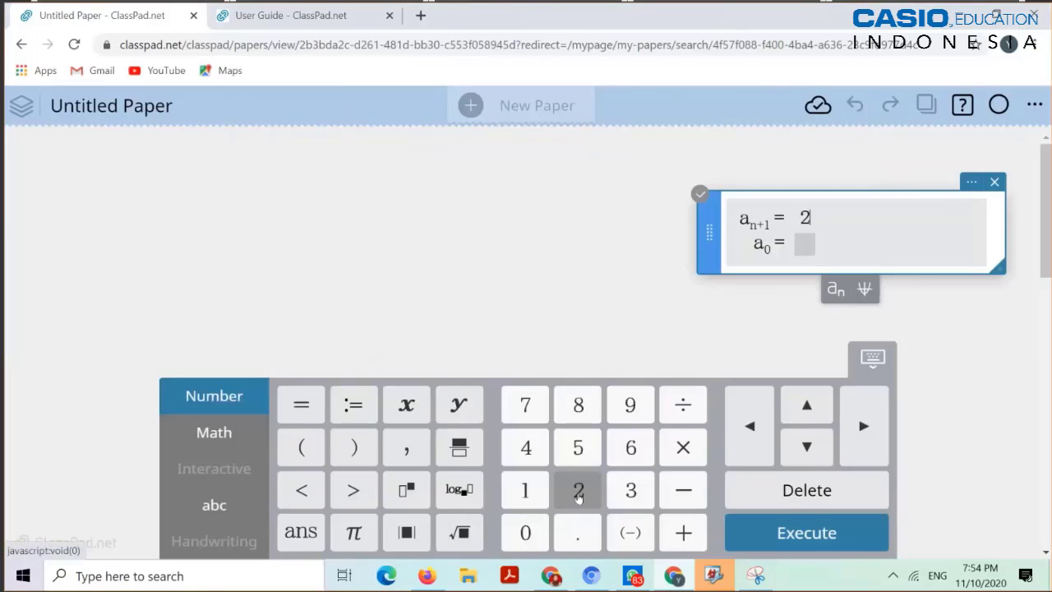
pyautogui.click(582, 536)
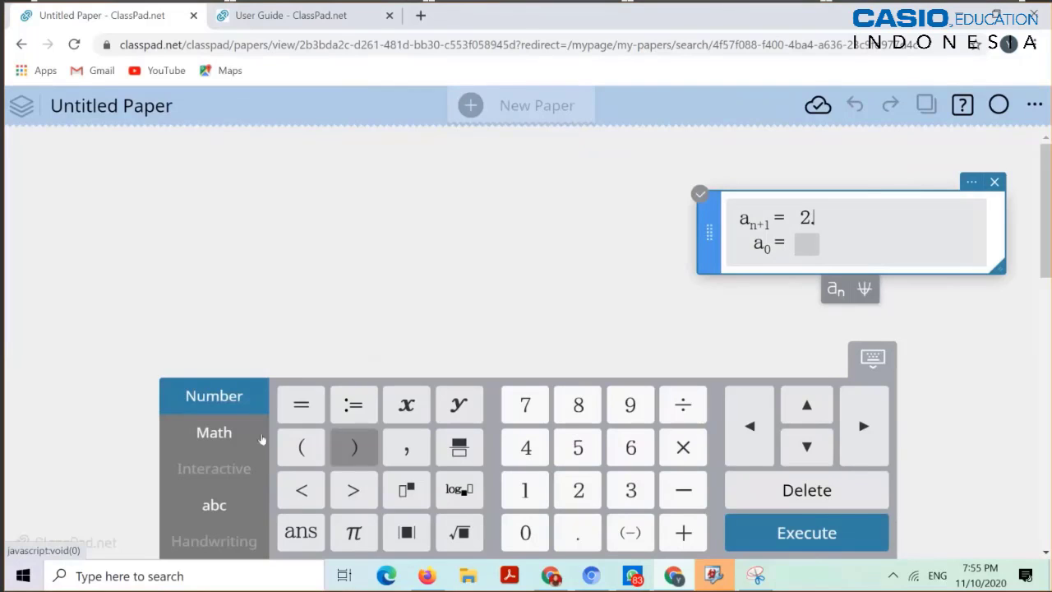
pyautogui.click(228, 432)
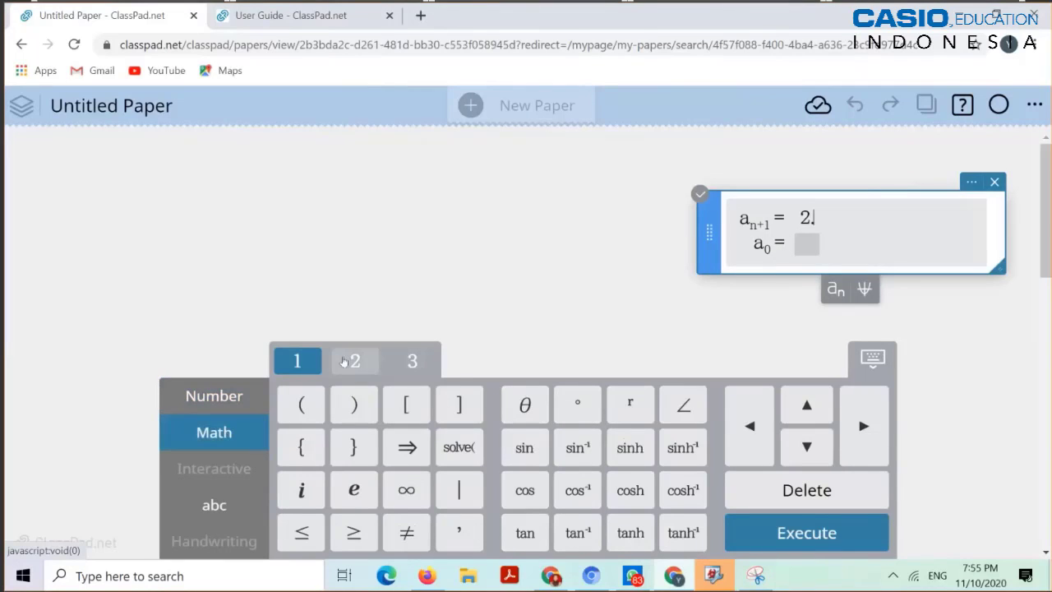
pyautogui.click(414, 361)
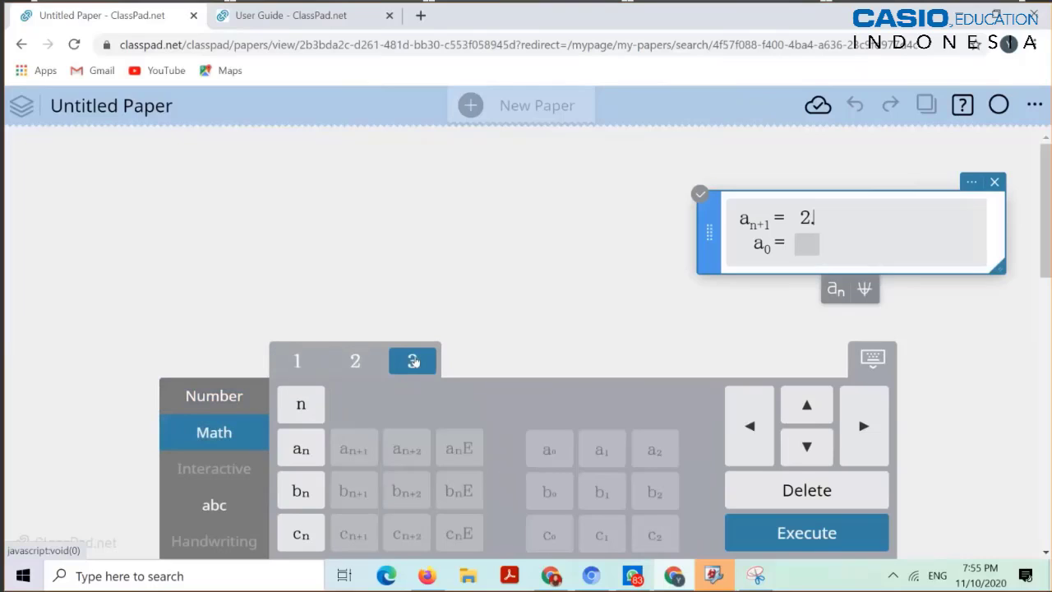
pyautogui.click(301, 450)
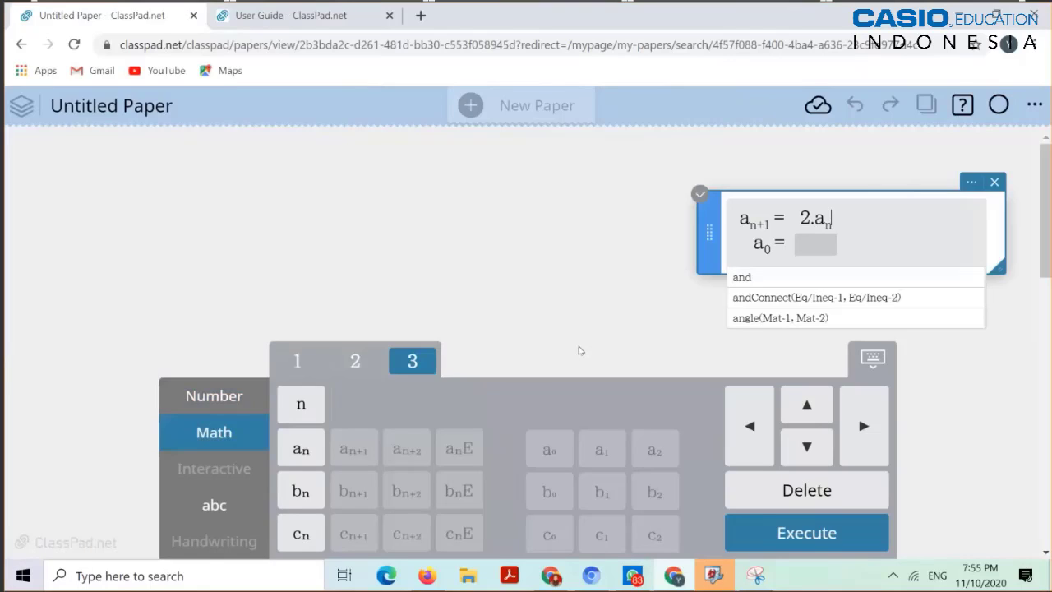
# Set the starting value a_0 = 2 and add a second sequence b
pyautogui.click(814, 244)
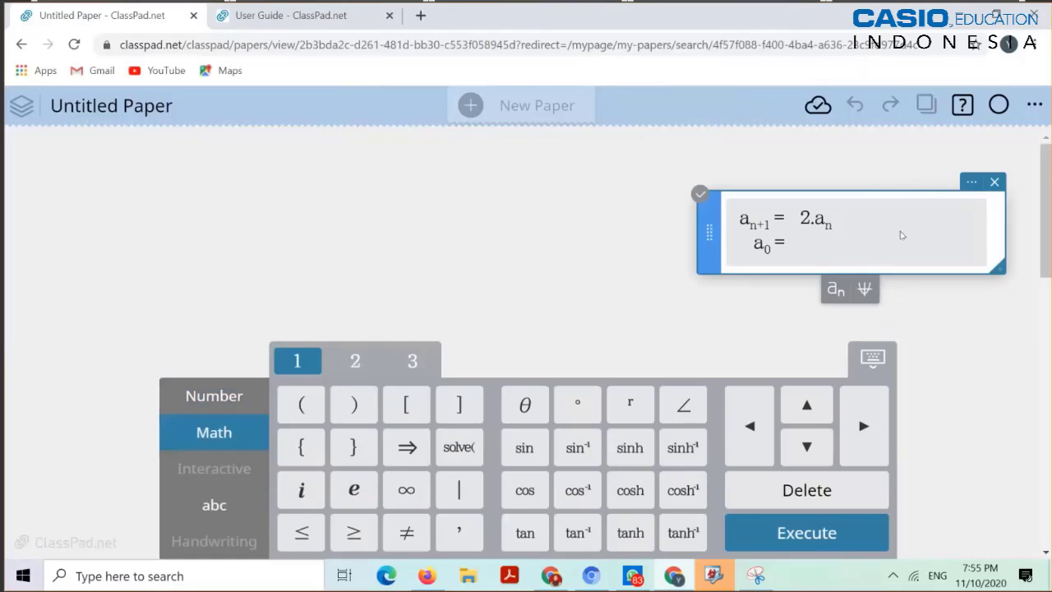
pyautogui.click(240, 408)
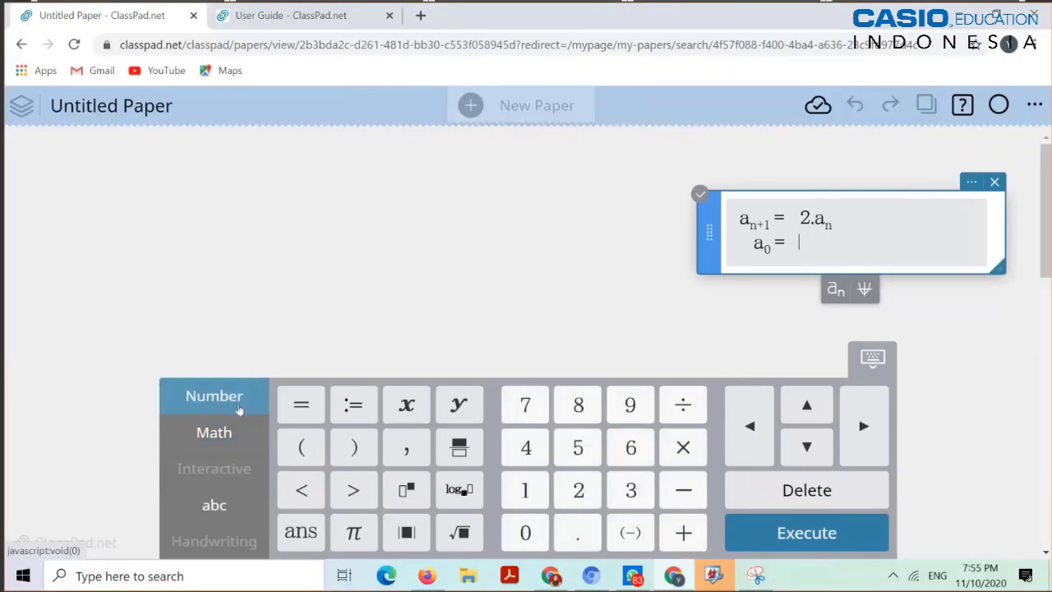
pyautogui.click(579, 492)
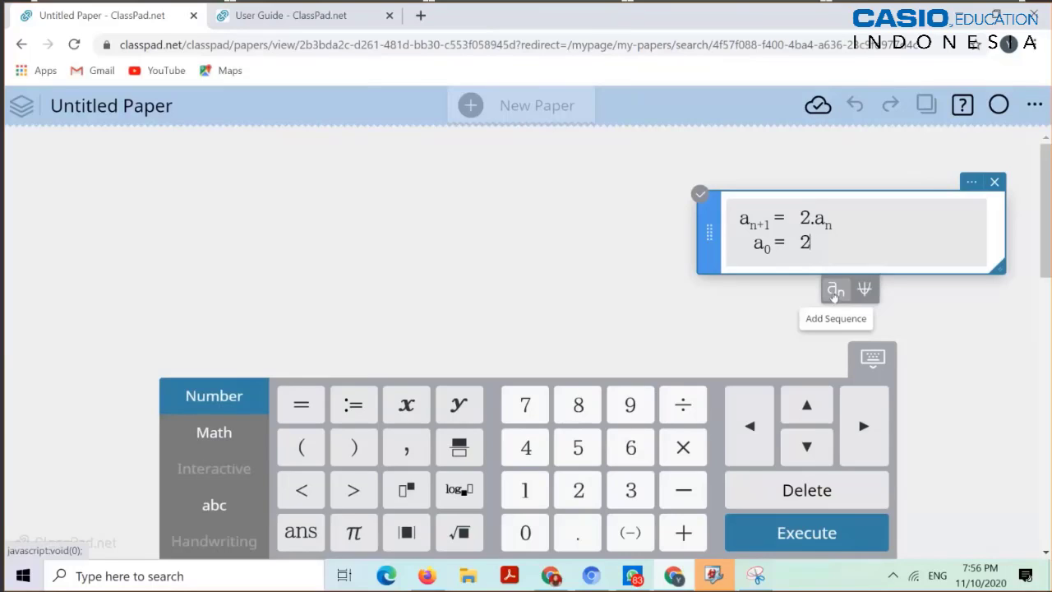
pyautogui.click(835, 291)
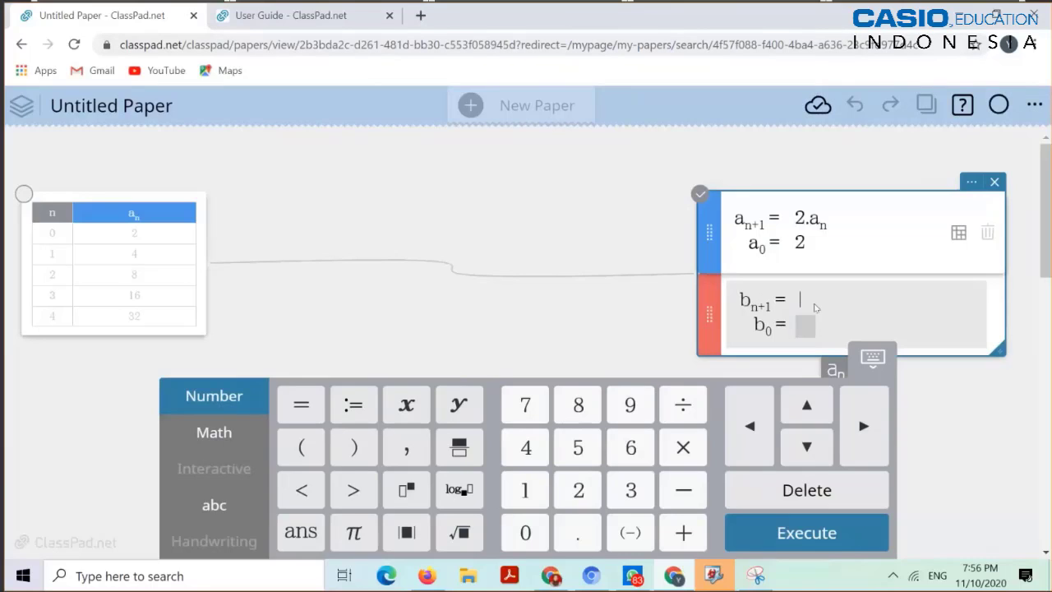
# Reopen the sequence note at the empty b_{n+1} field with the abc letter keypad
pyautogui.press('Escape')
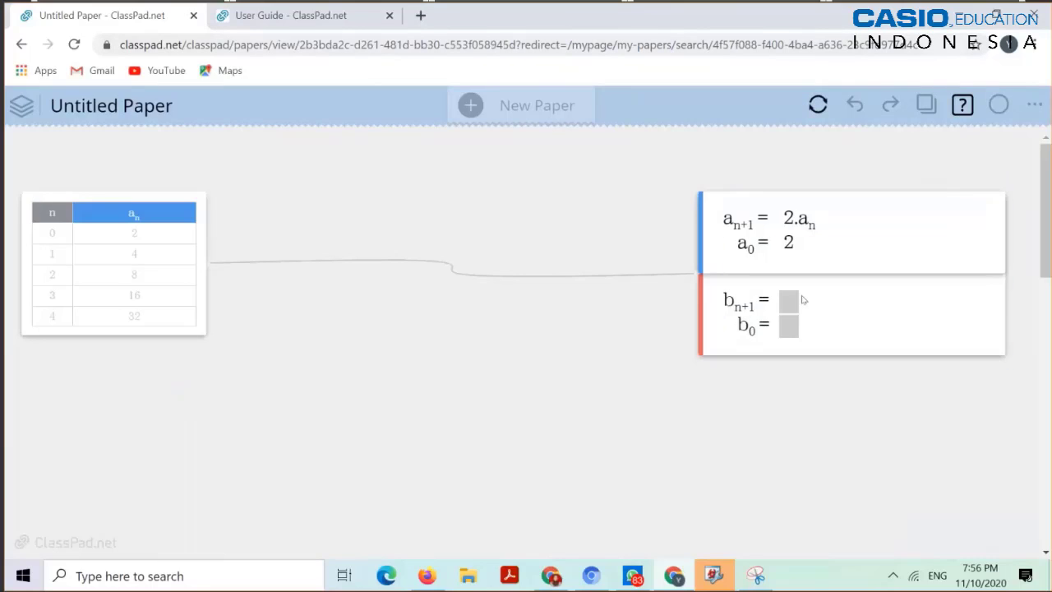
pyautogui.click(794, 302)
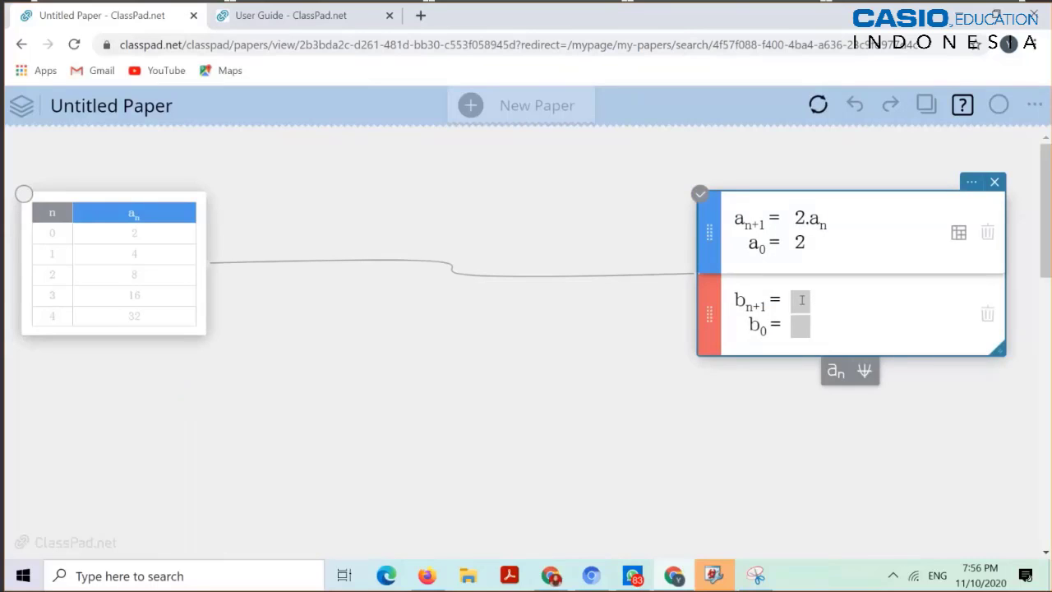
pyautogui.click(801, 301)
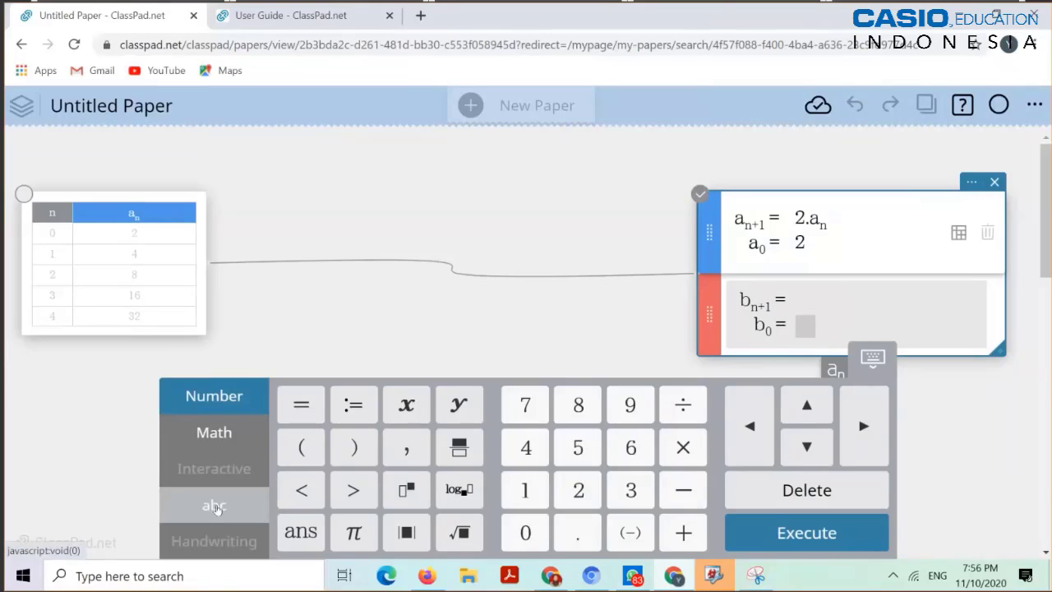
pyautogui.click(214, 507)
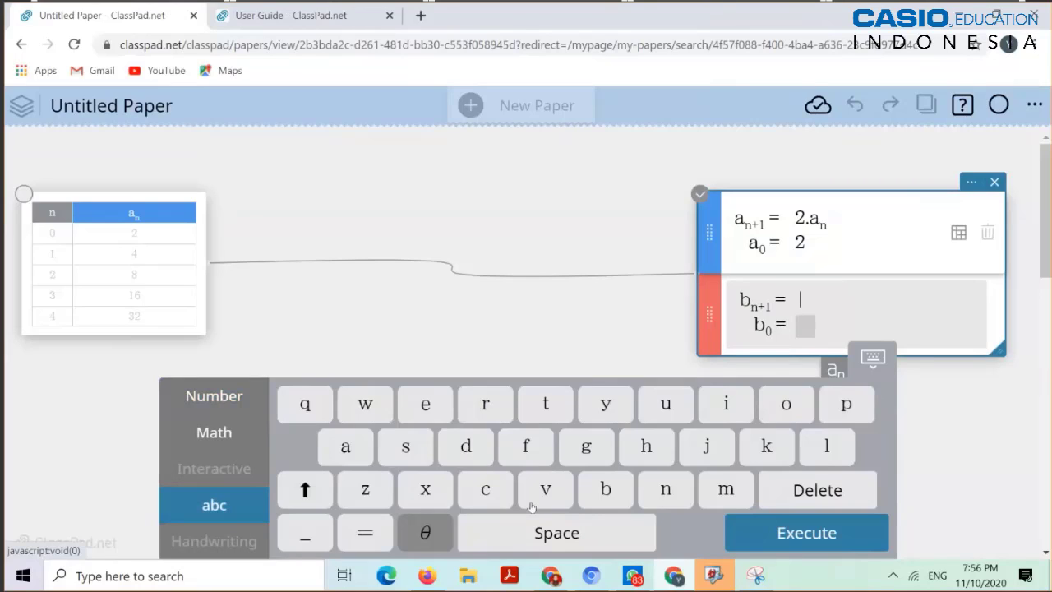
# Enter the recurrence b_{n+1} = n + 3·b_n with the on-screen keypad
pyautogui.click(666, 490)
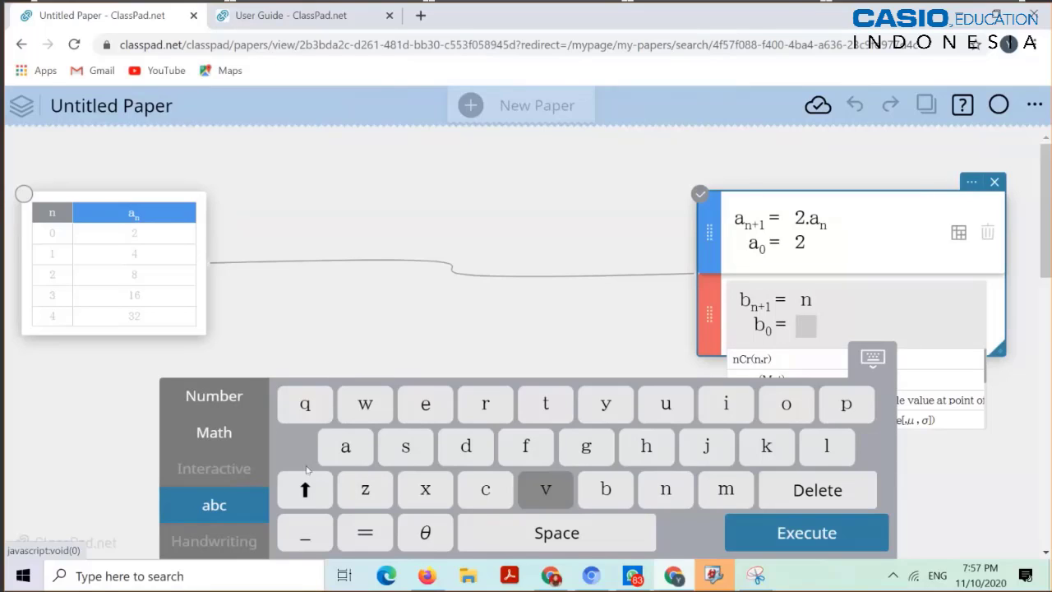
pyautogui.click(202, 435)
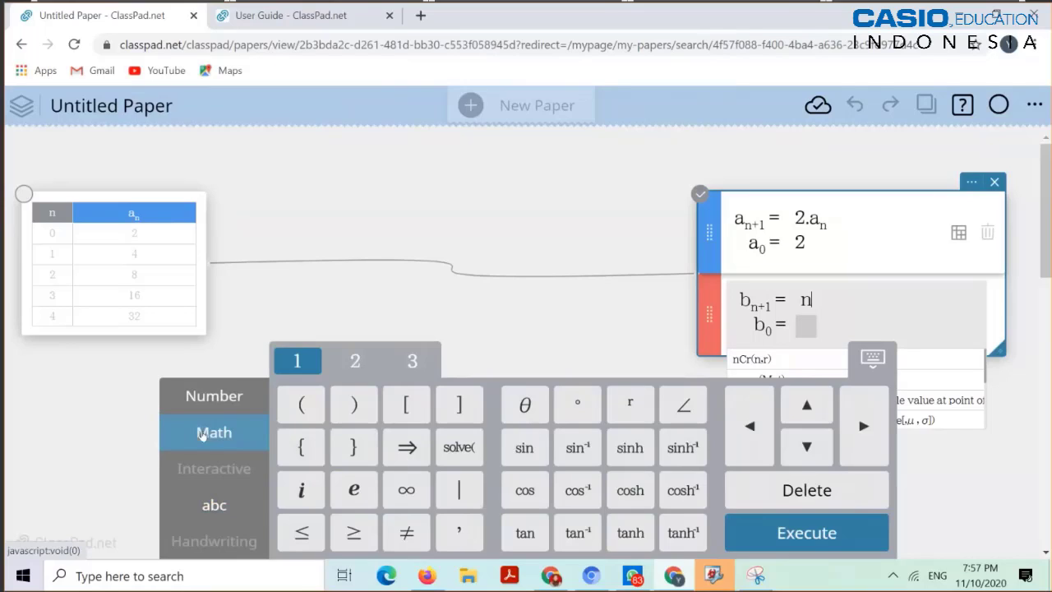
pyautogui.click(351, 367)
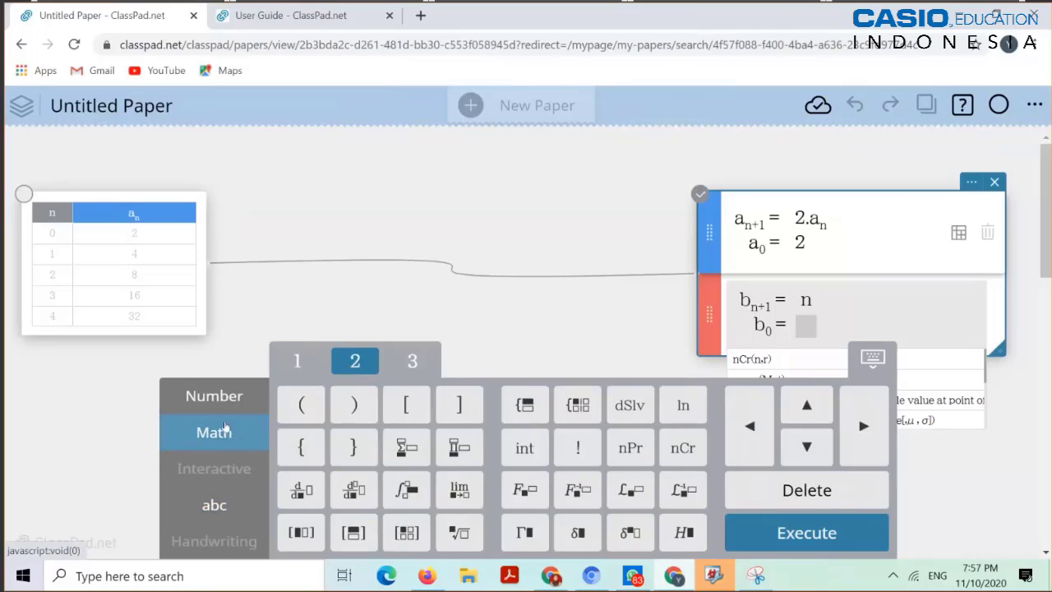
pyautogui.click(215, 400)
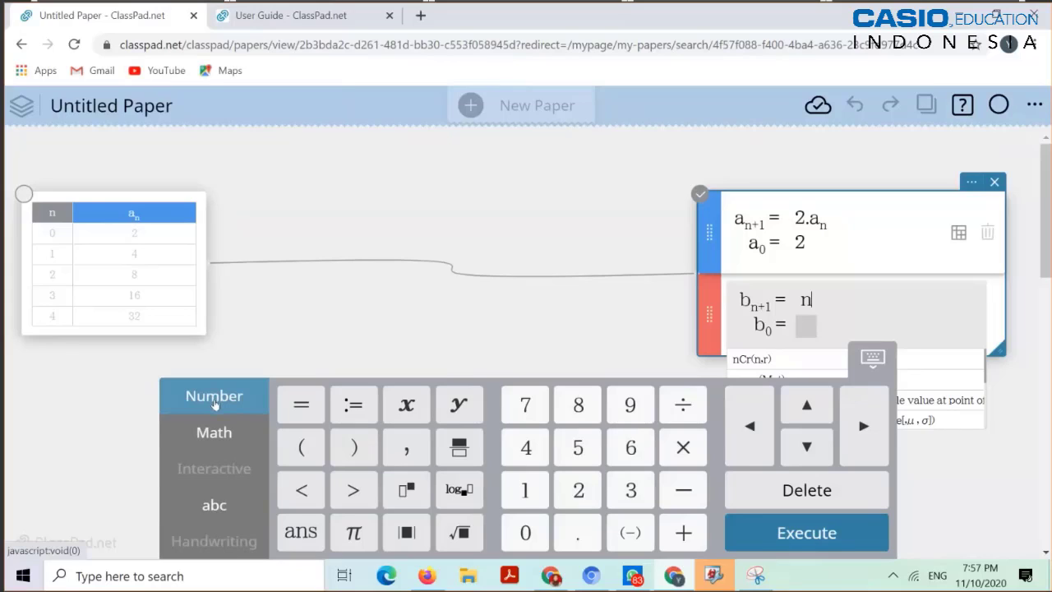
pyautogui.click(681, 536)
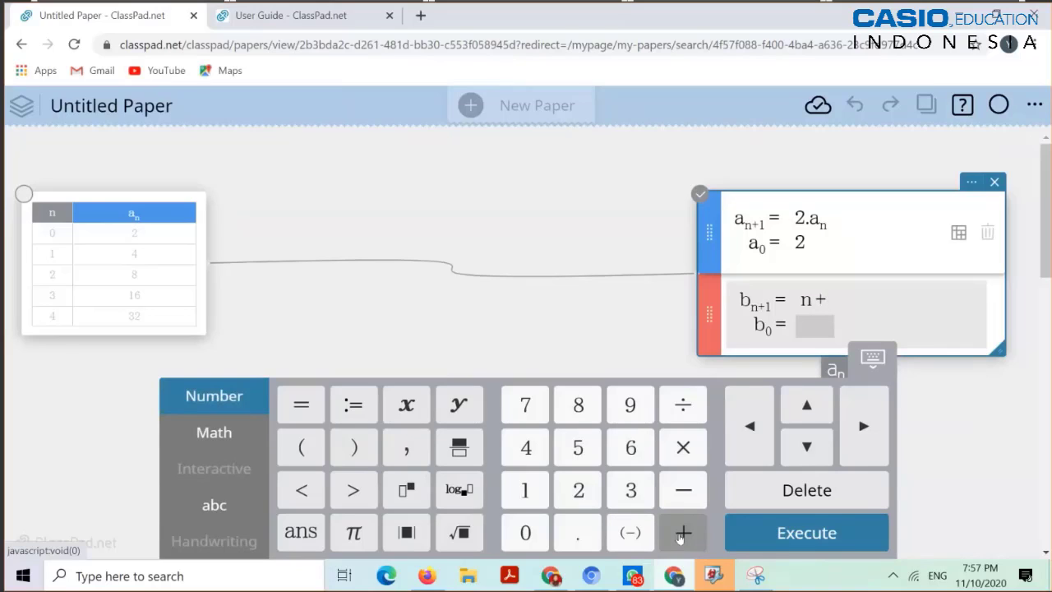
pyautogui.click(631, 498)
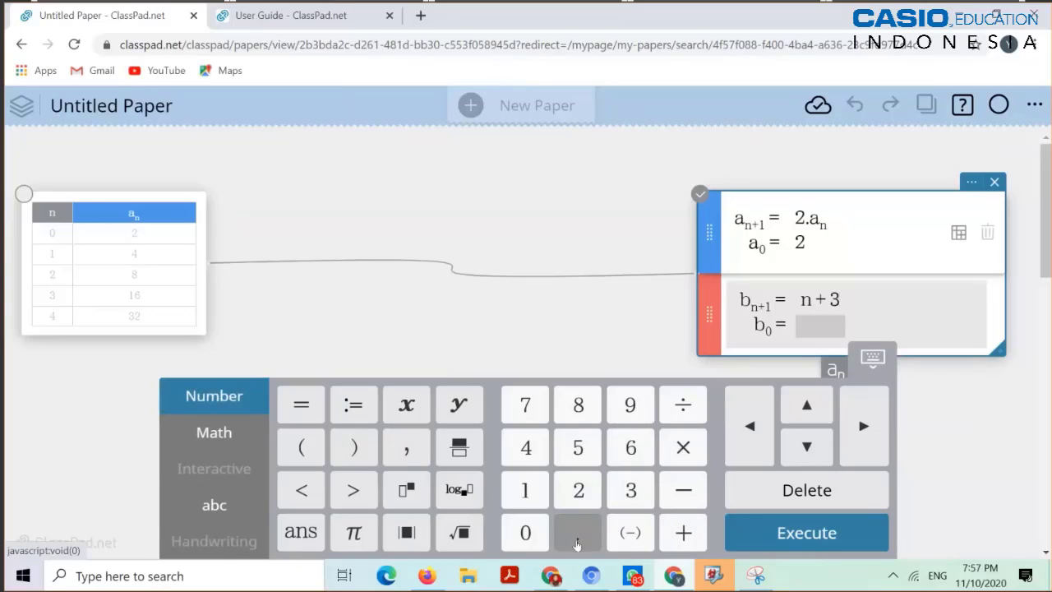
pyautogui.click(578, 545)
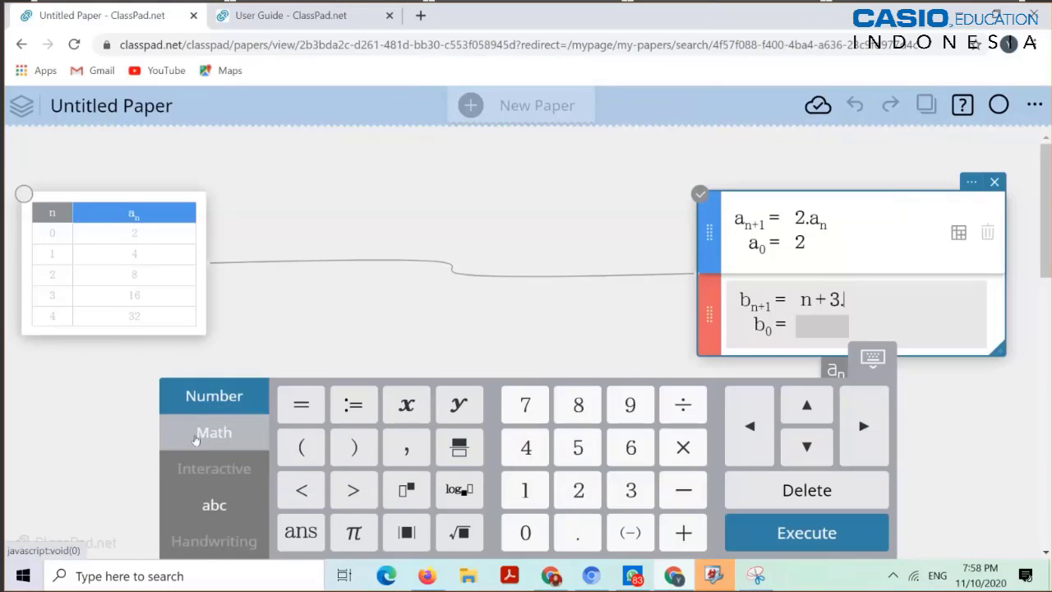
pyautogui.click(196, 441)
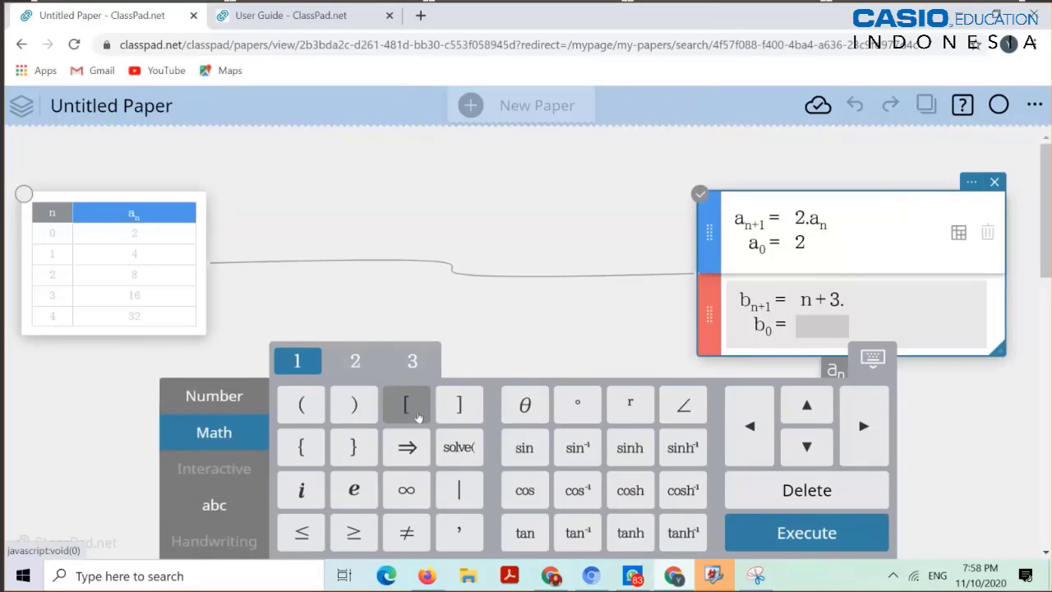
pyautogui.click(354, 362)
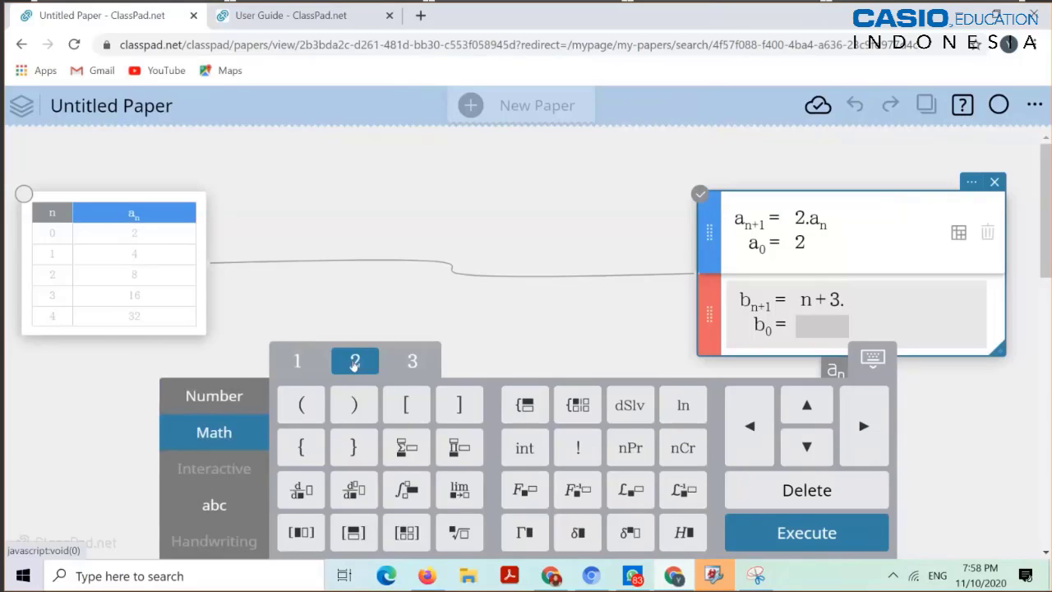
pyautogui.click(411, 363)
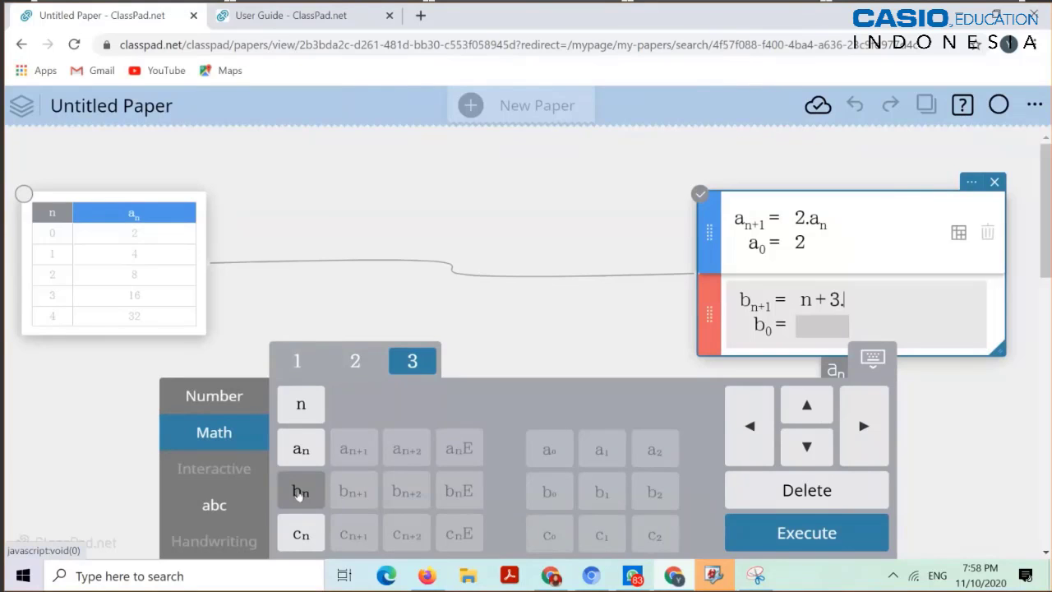
pyautogui.click(300, 491)
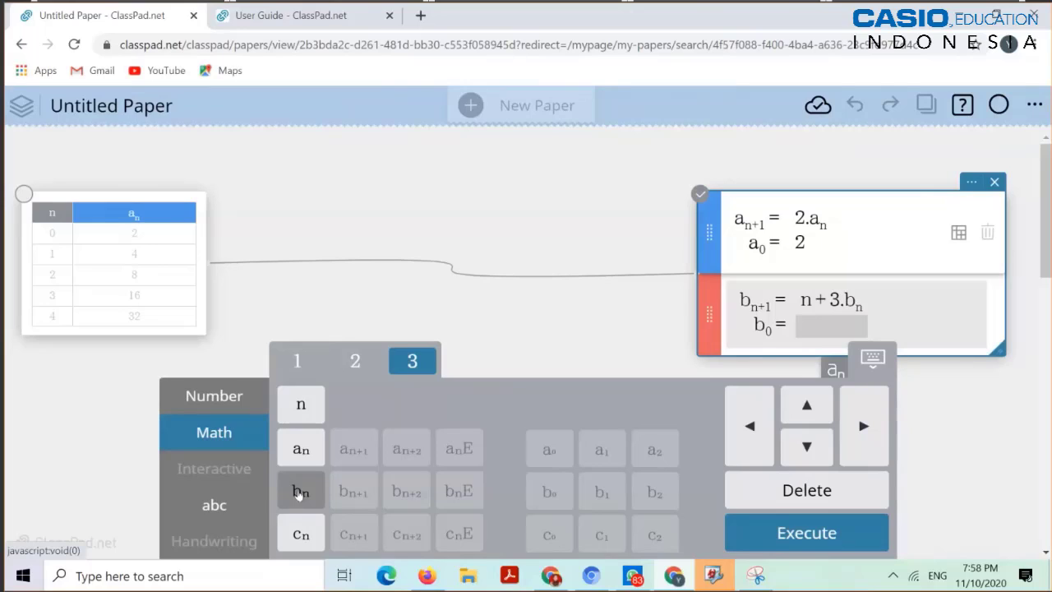
# Set the starting value b_0 to 2 and confirm sequence b
pyautogui.click(826, 325)
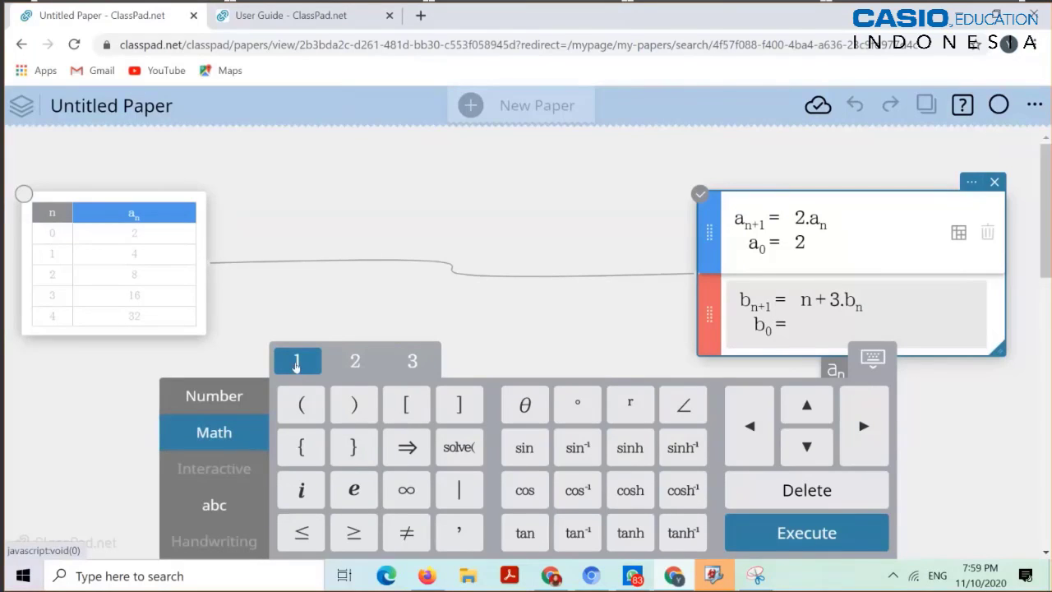
pyautogui.click(228, 399)
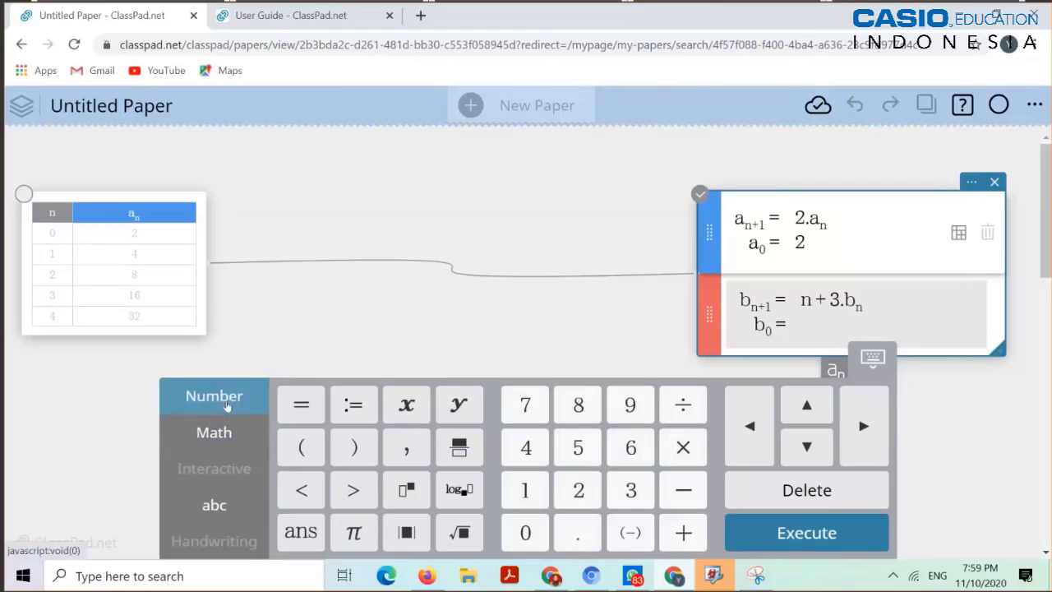
pyautogui.click(578, 491)
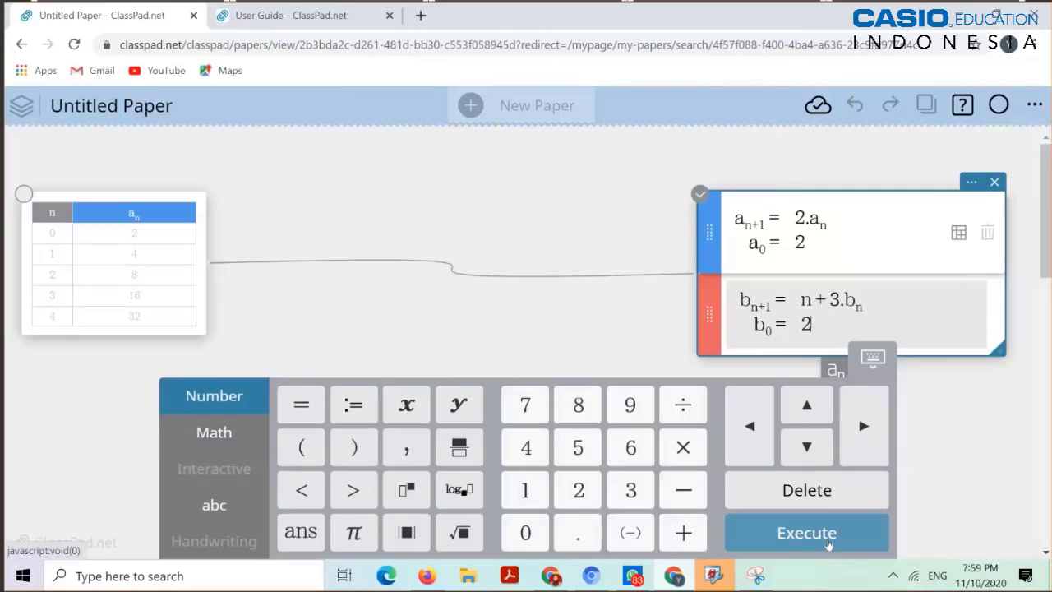
pyautogui.click(806, 533)
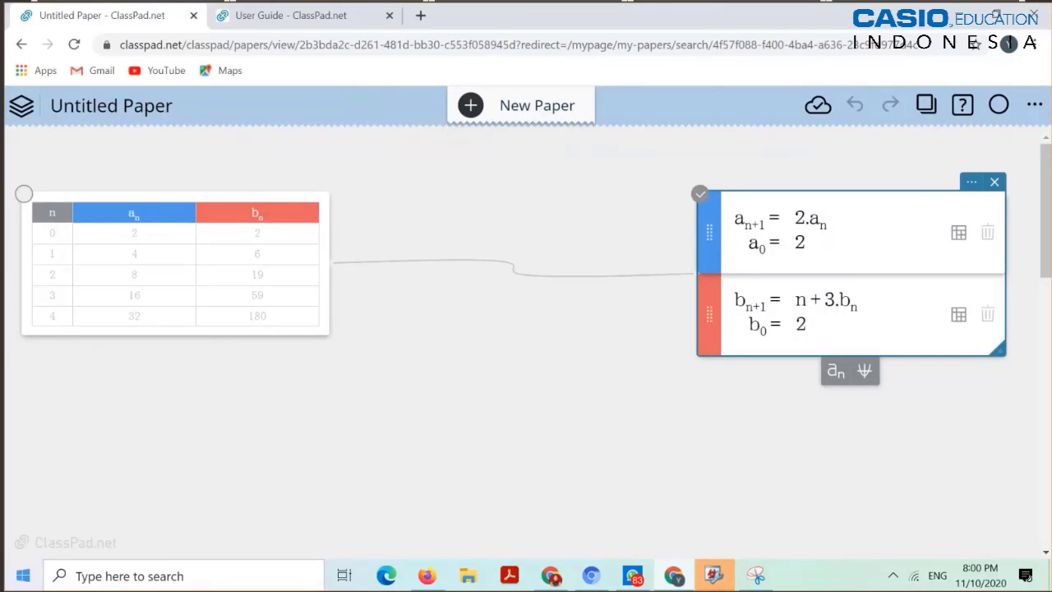
# Graph the sequences, then reposition the graph card, sequence note and values table
pyautogui.click(864, 372)
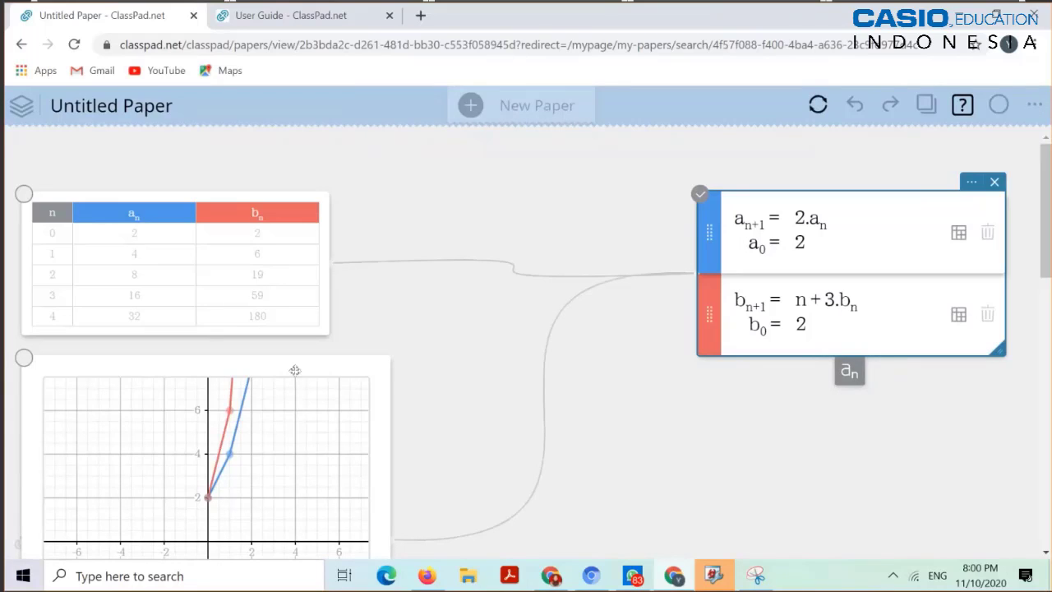
pyautogui.click(296, 371)
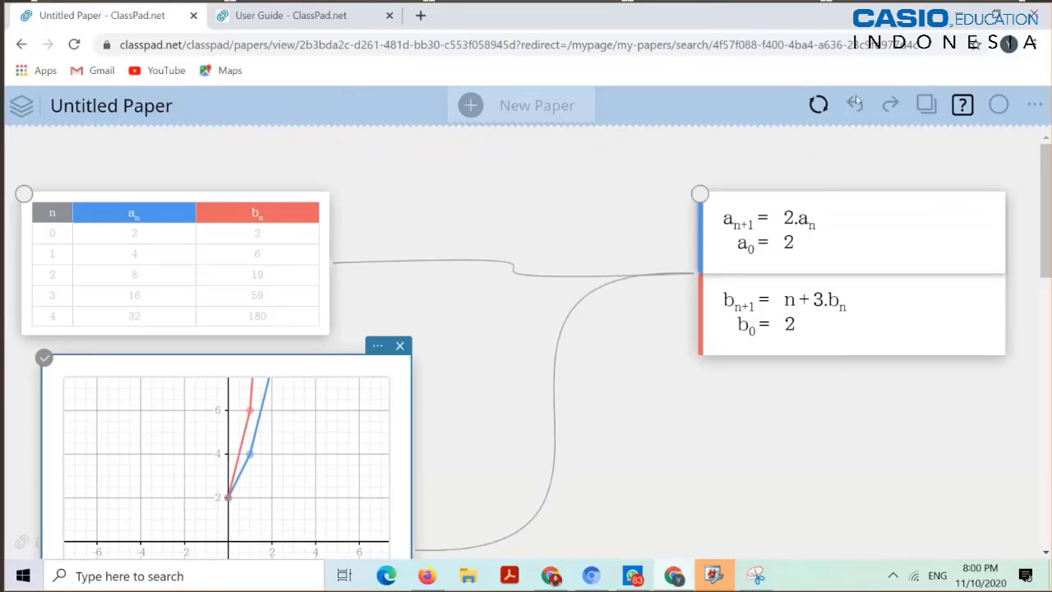
pyautogui.moveTo(304, 374); pyautogui.dragTo(498, 345)
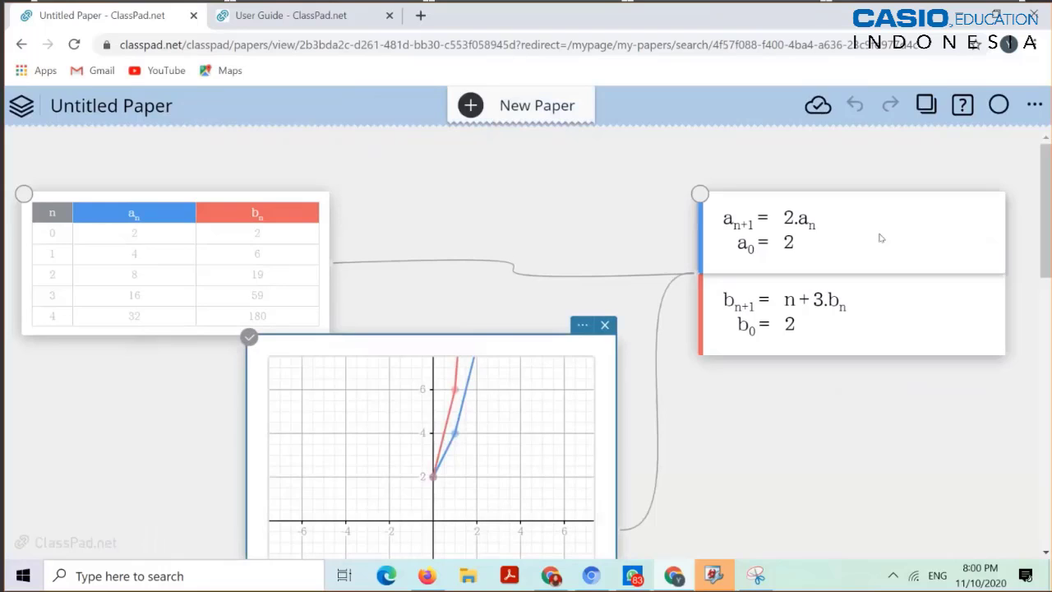
pyautogui.click(892, 199)
pyautogui.moveTo(893, 199); pyautogui.dragTo(893, 178)
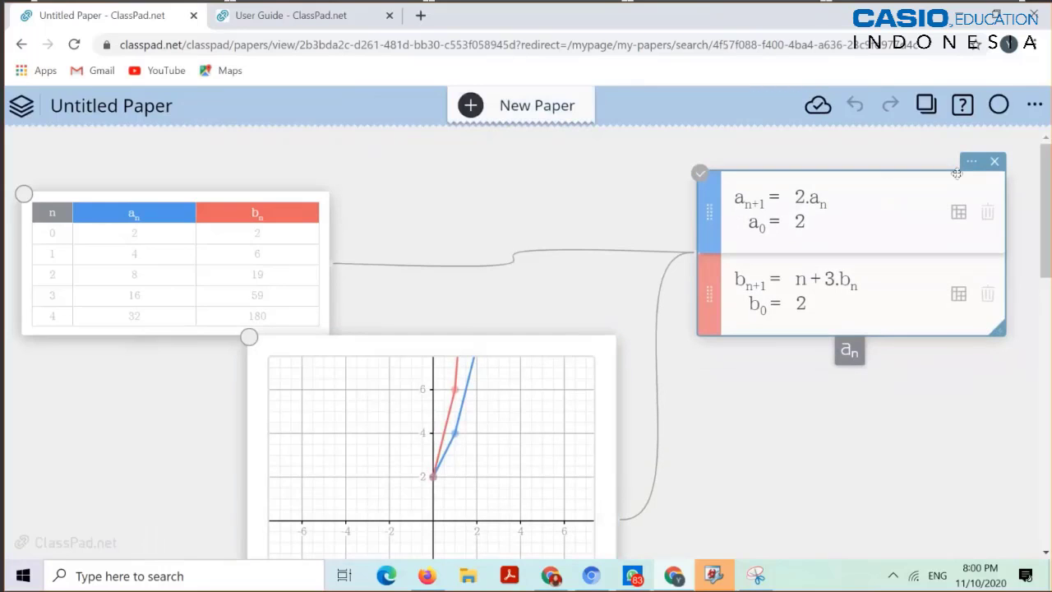
pyautogui.moveTo(957, 173); pyautogui.dragTo(957, 153)
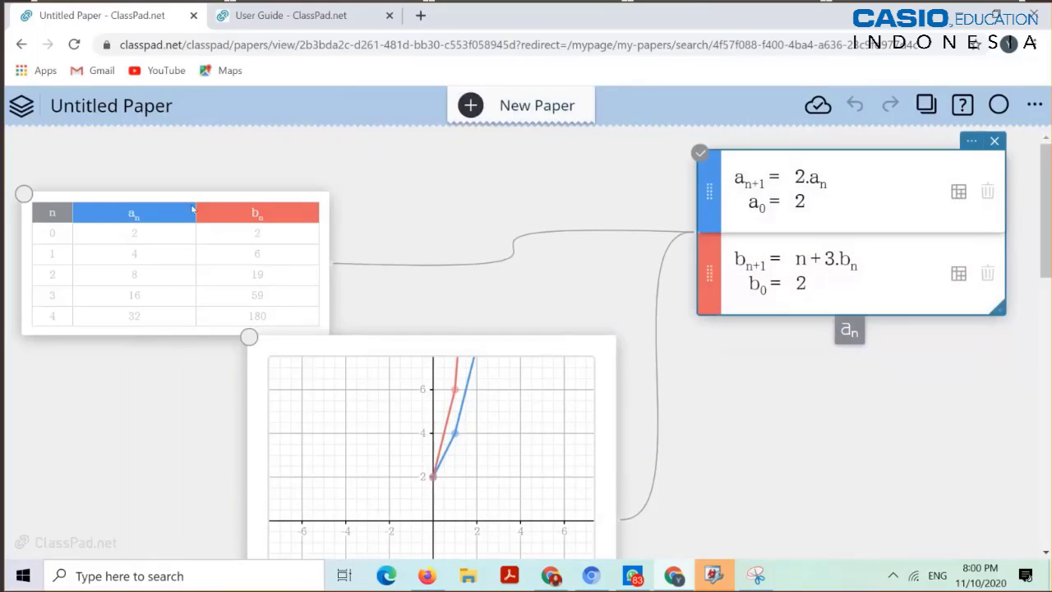
pyautogui.moveTo(192, 209); pyautogui.dragTo(536, 192)
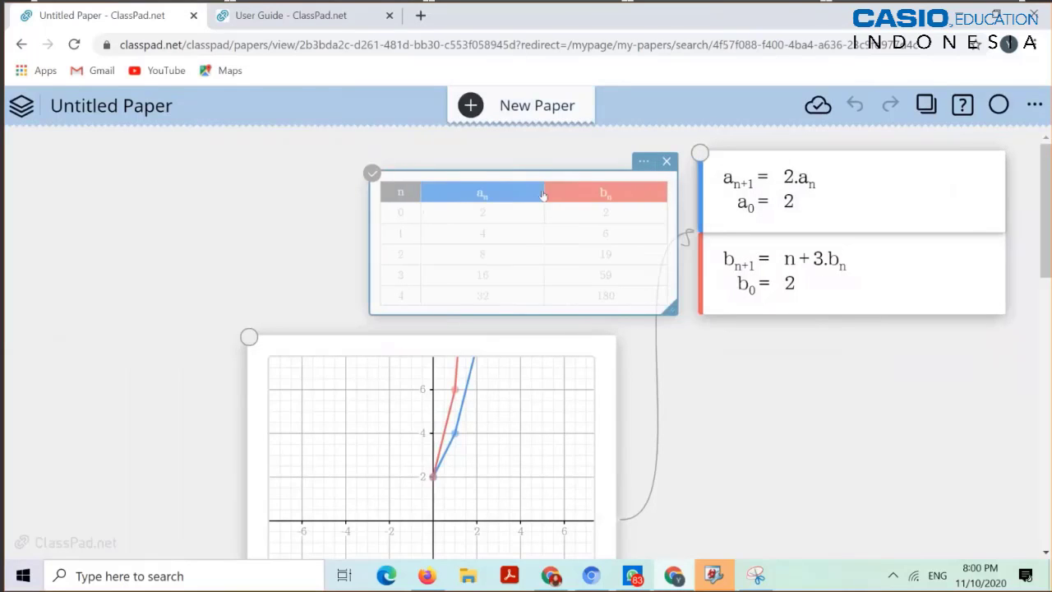
# Place the graph at the upper left, make it taller, and set the table beside it
pyautogui.moveTo(373, 355); pyautogui.dragTo(160, 141)
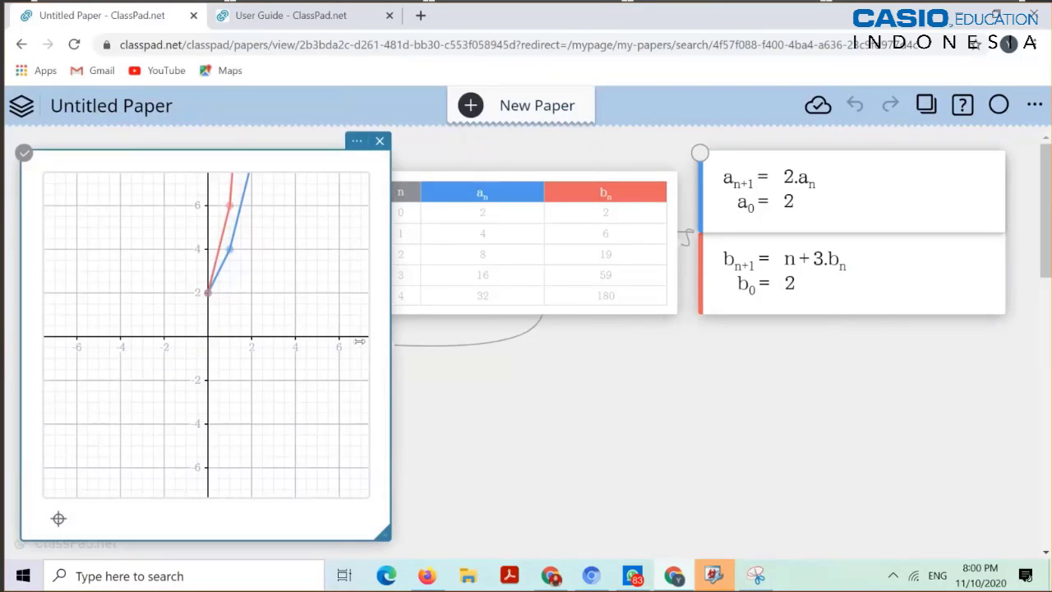
pyautogui.moveTo(392, 367); pyautogui.dragTo(353, 368)
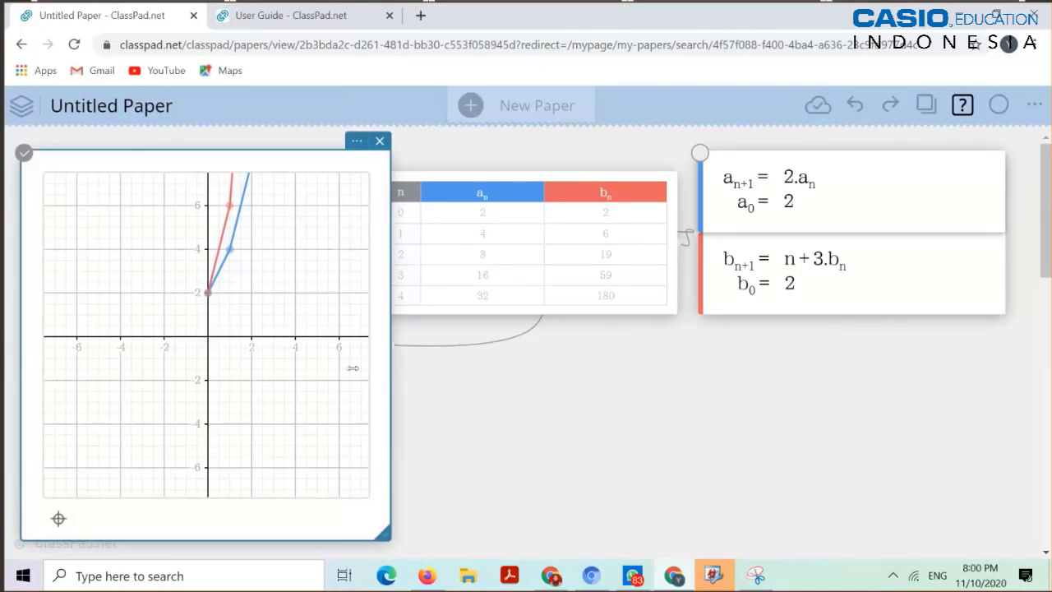
pyautogui.moveTo(384, 536); pyautogui.dragTo(385, 559)
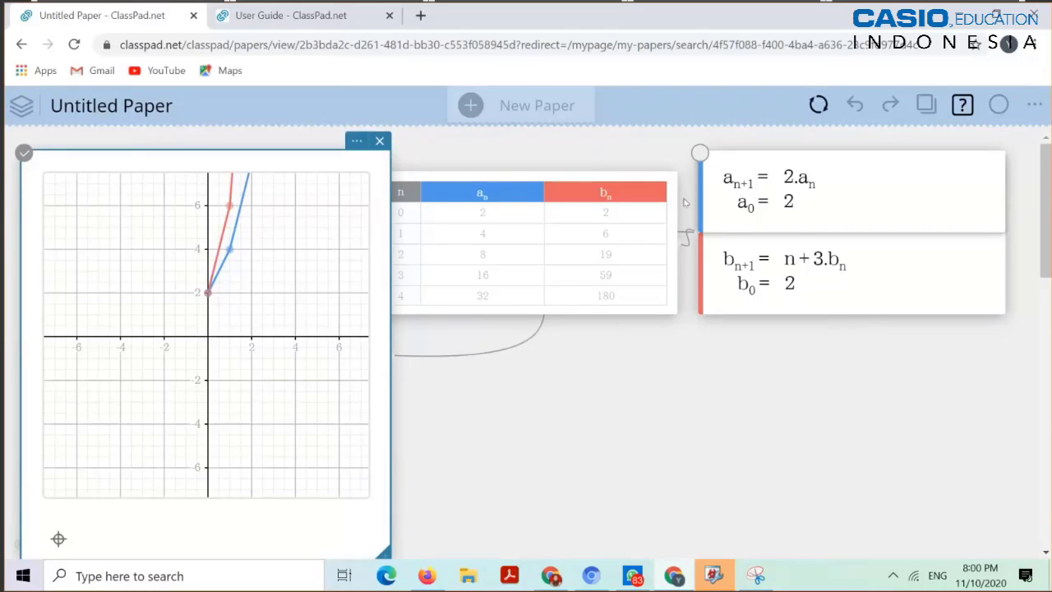
pyautogui.moveTo(485, 183)
pyautogui.mouseDown()
pyautogui.moveTo(514, 189)
pyautogui.moveTo(487, 190)
pyautogui.moveTo(490, 171)
pyautogui.mouseUp()
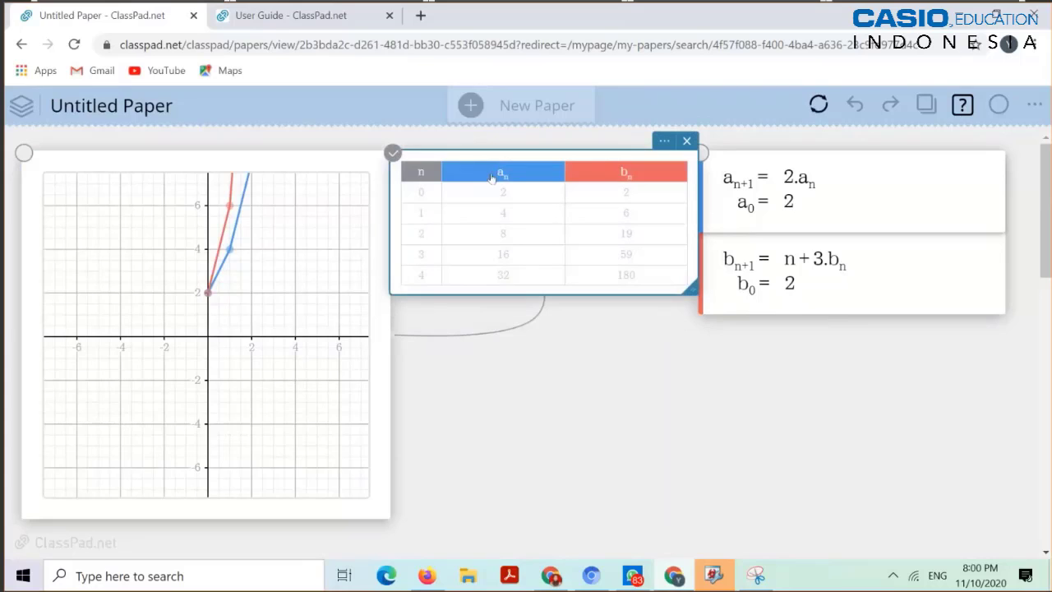
# Pan the graph to reveal more blue sequence points, then start editing the a formula
pyautogui.click(229, 247)
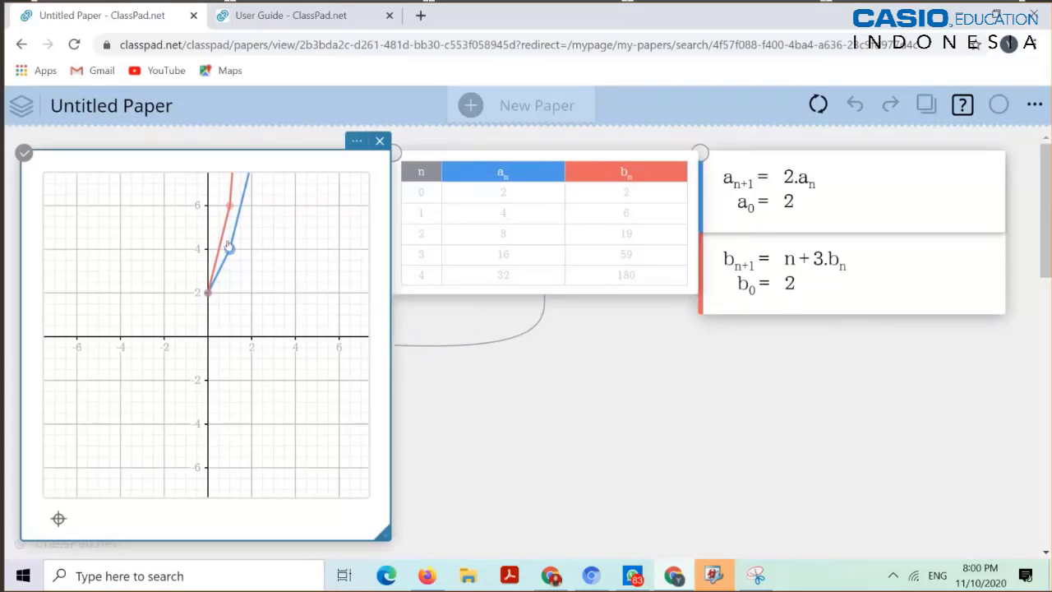
pyautogui.moveTo(254, 272); pyautogui.dragTo(226, 333)
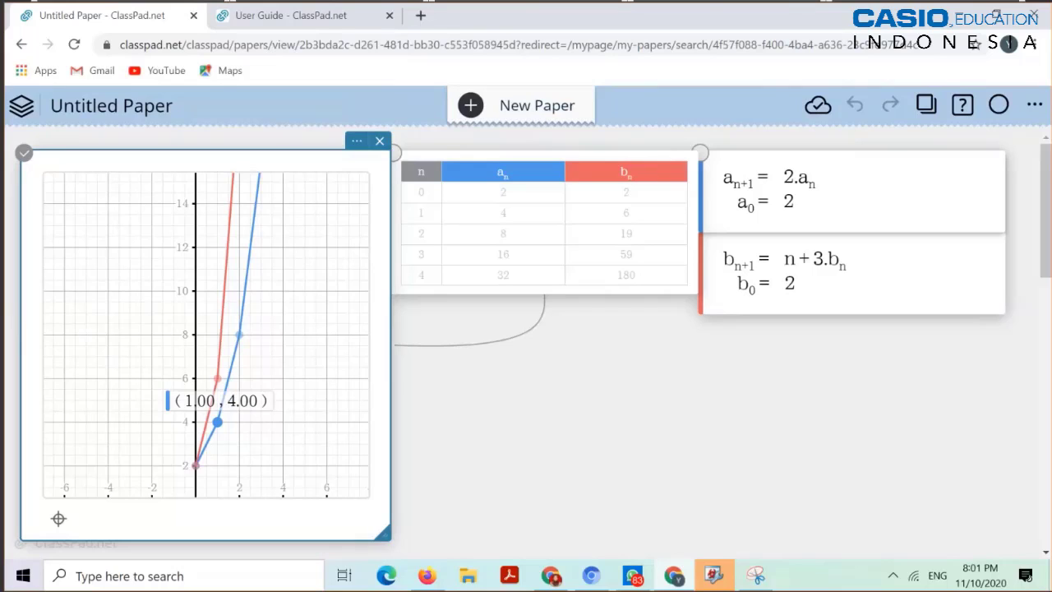
pyautogui.click(791, 182)
pyautogui.click(795, 177)
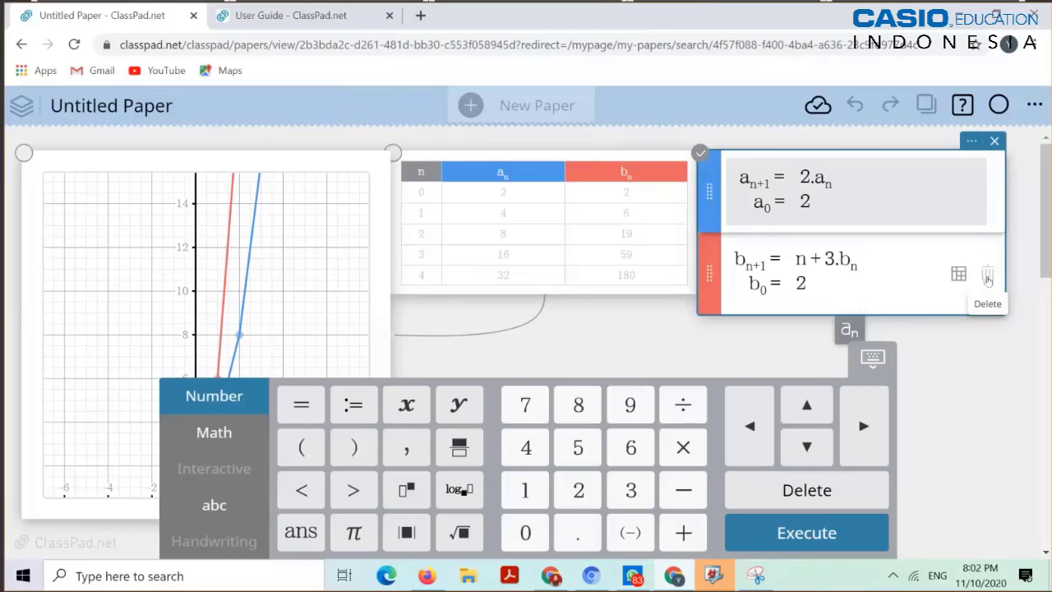
# Delete sequence b, then sequence a, removing their table and graph
pyautogui.click(988, 276)
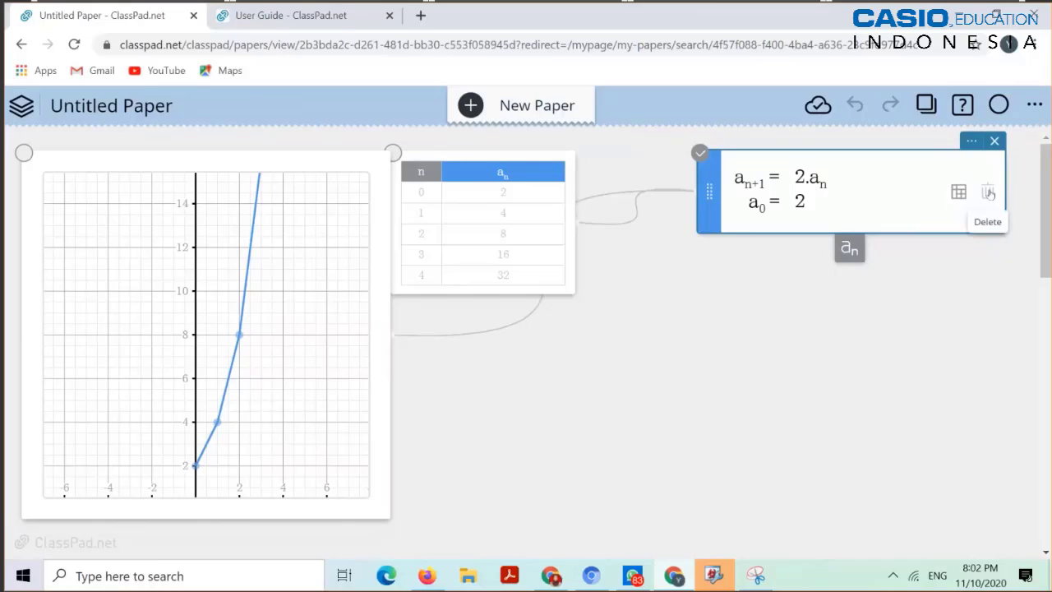
pyautogui.click(989, 192)
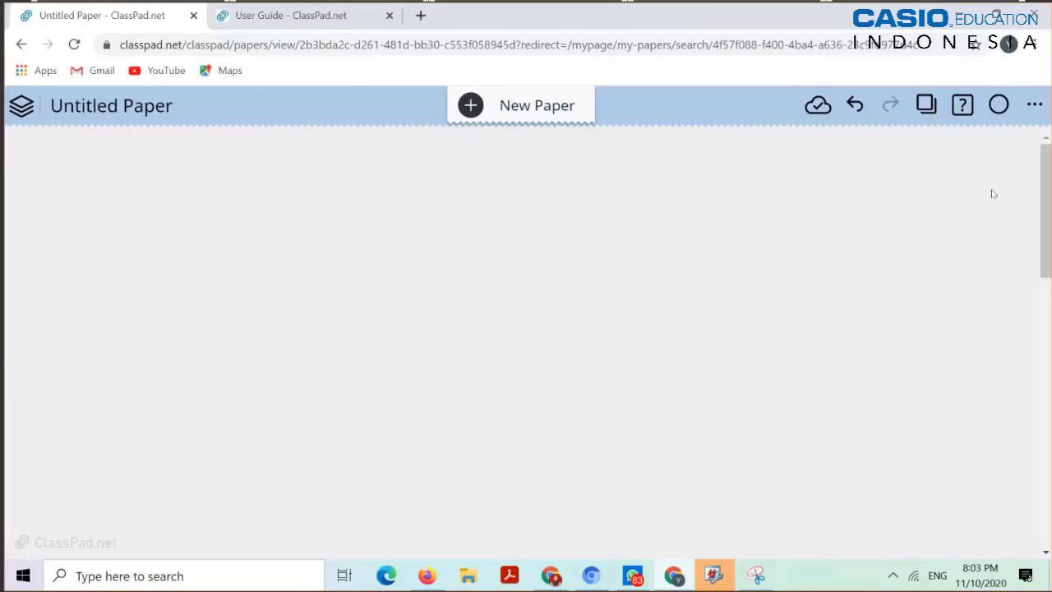
# Add a new Sequence note and enter the recurrence a_{n+1} = a_n − 5
pyautogui.click(750, 174)
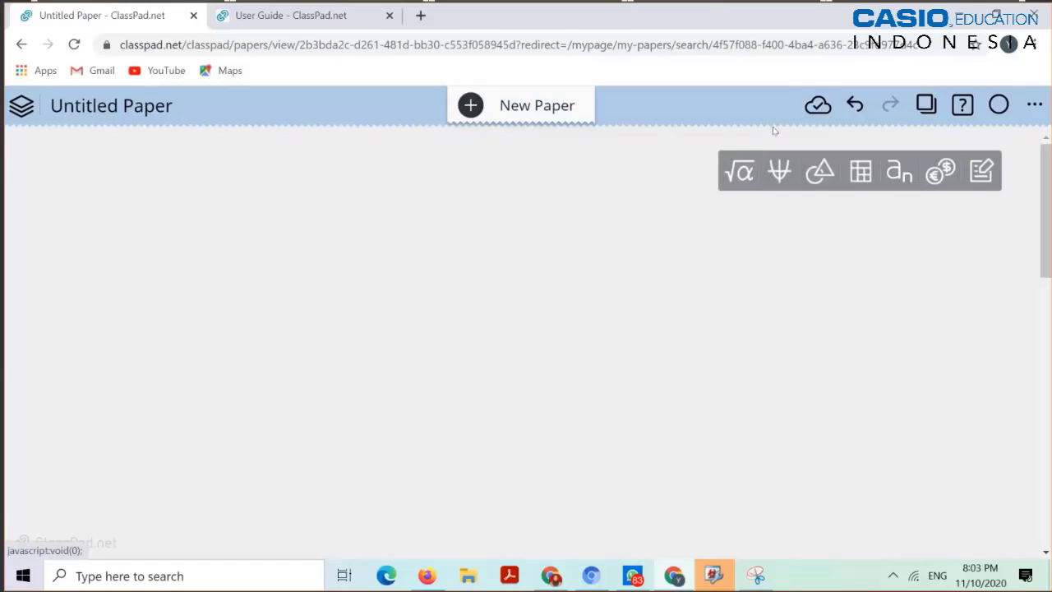
pyautogui.click(898, 172)
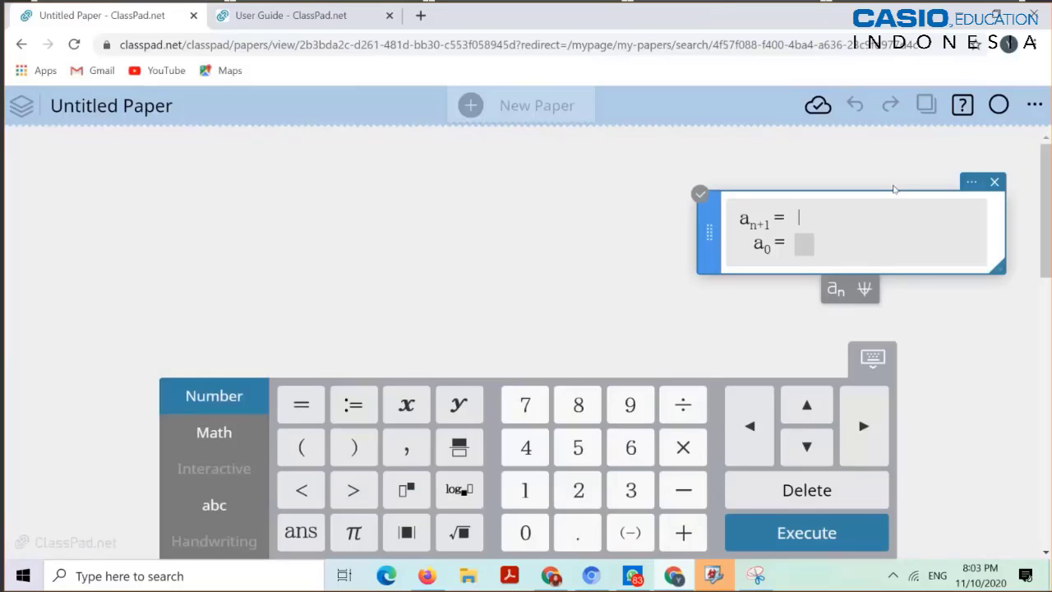
pyautogui.click(231, 445)
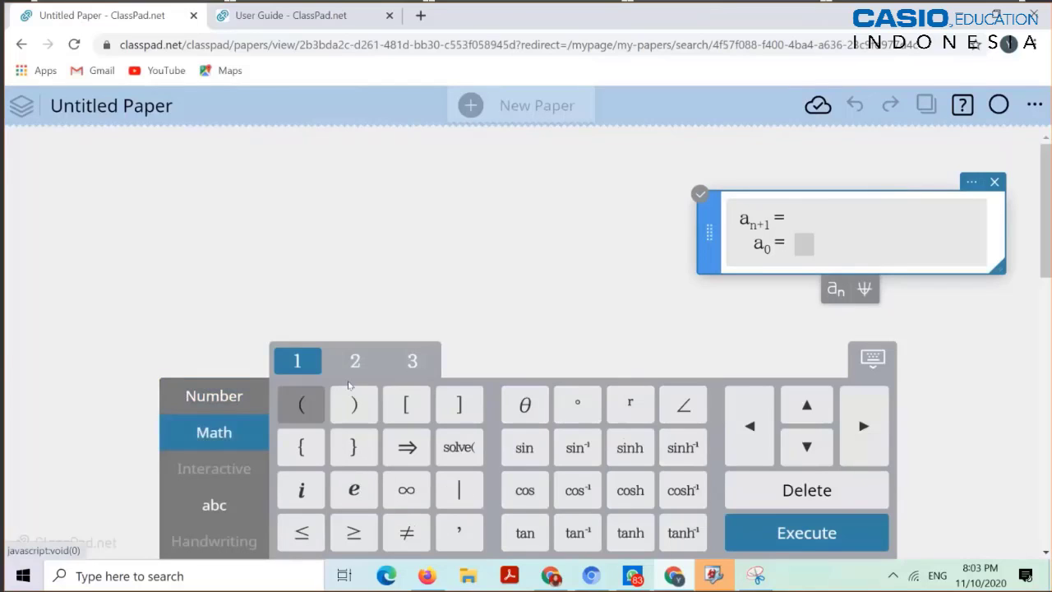
pyautogui.click(412, 361)
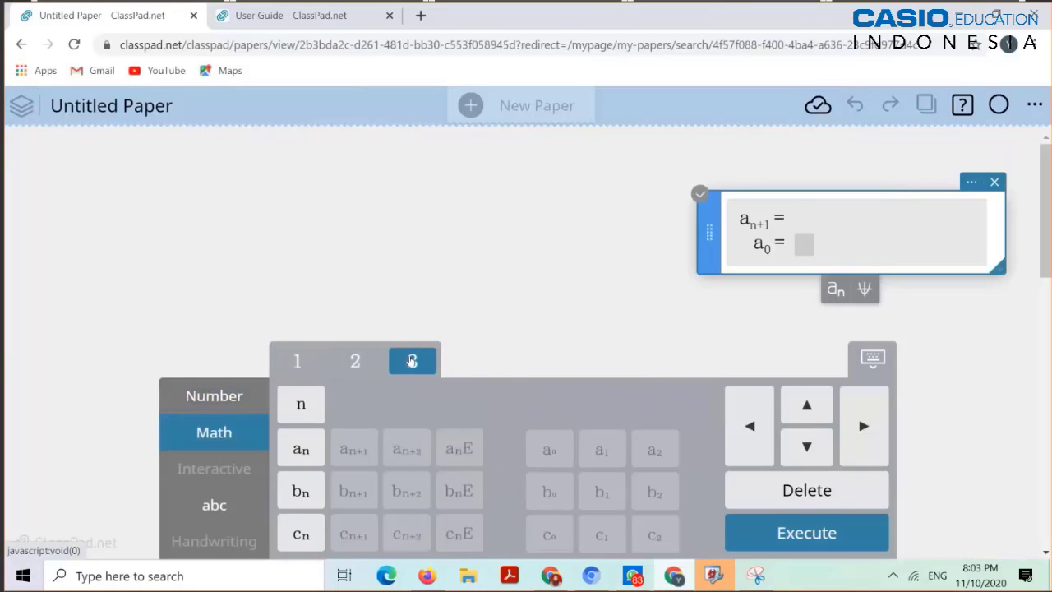
pyautogui.click(301, 450)
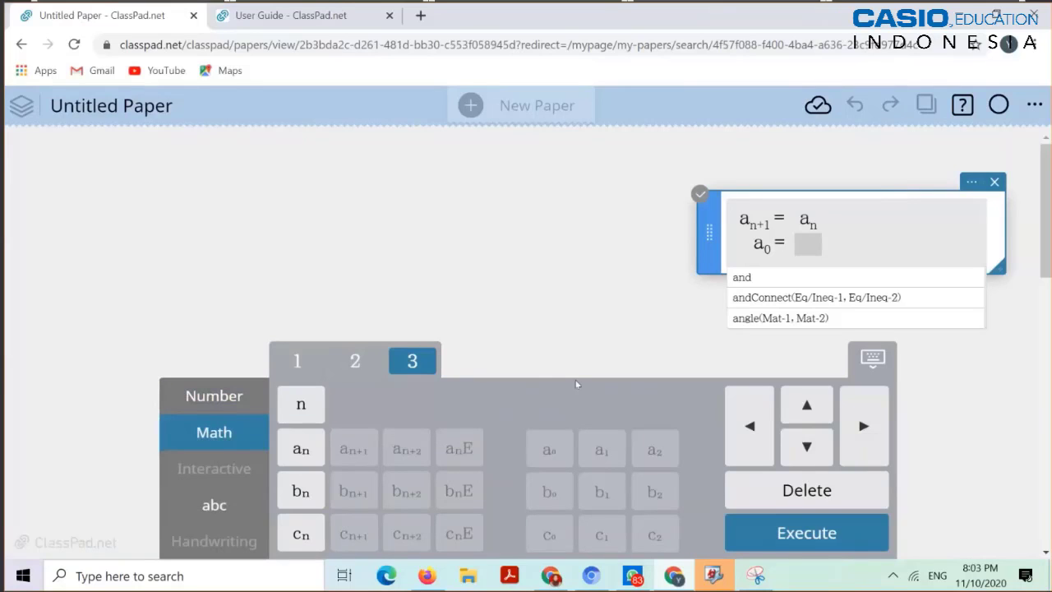
pyautogui.click(237, 400)
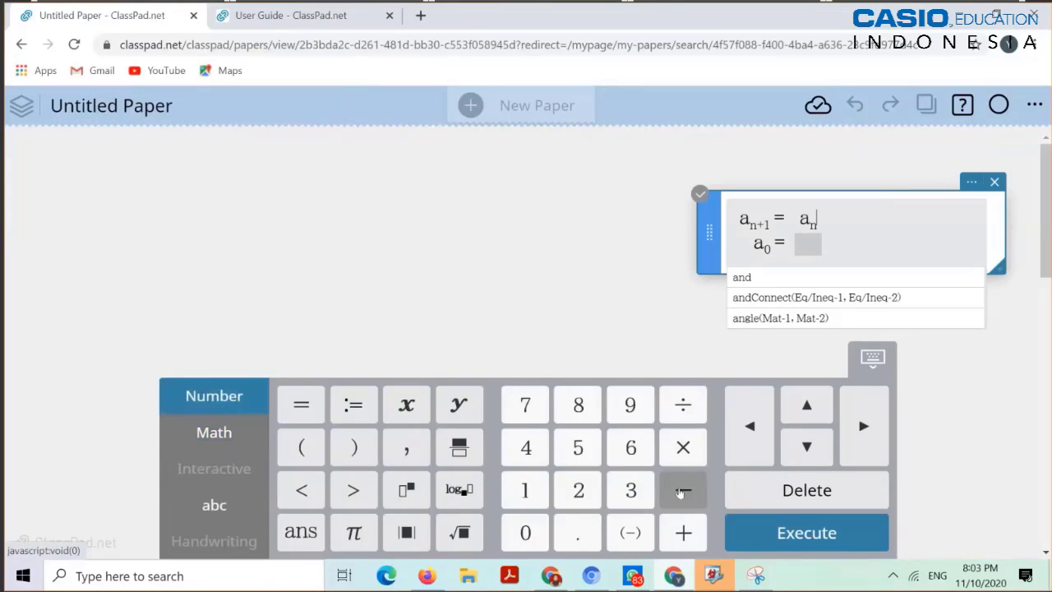
pyautogui.click(682, 491)
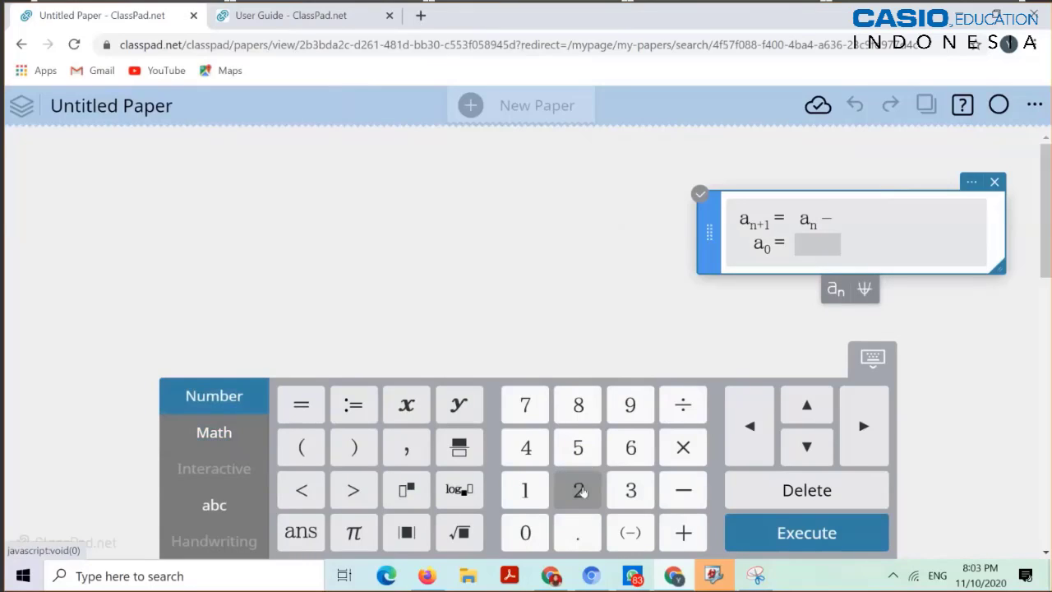
pyautogui.click(578, 449)
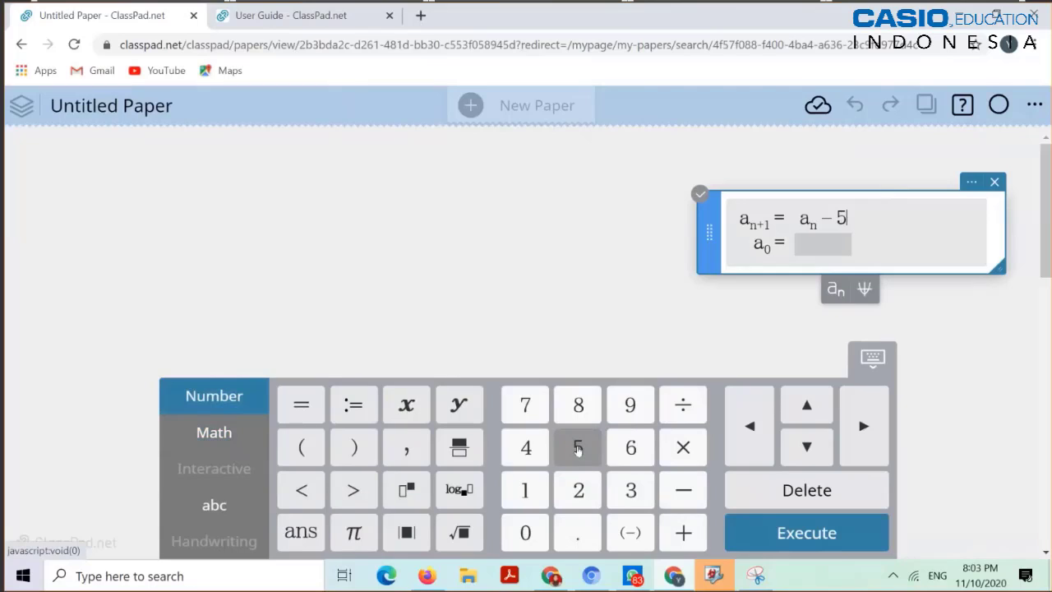
# Set a_0 to −10 and add an empty second sequence b
pyautogui.click(812, 246)
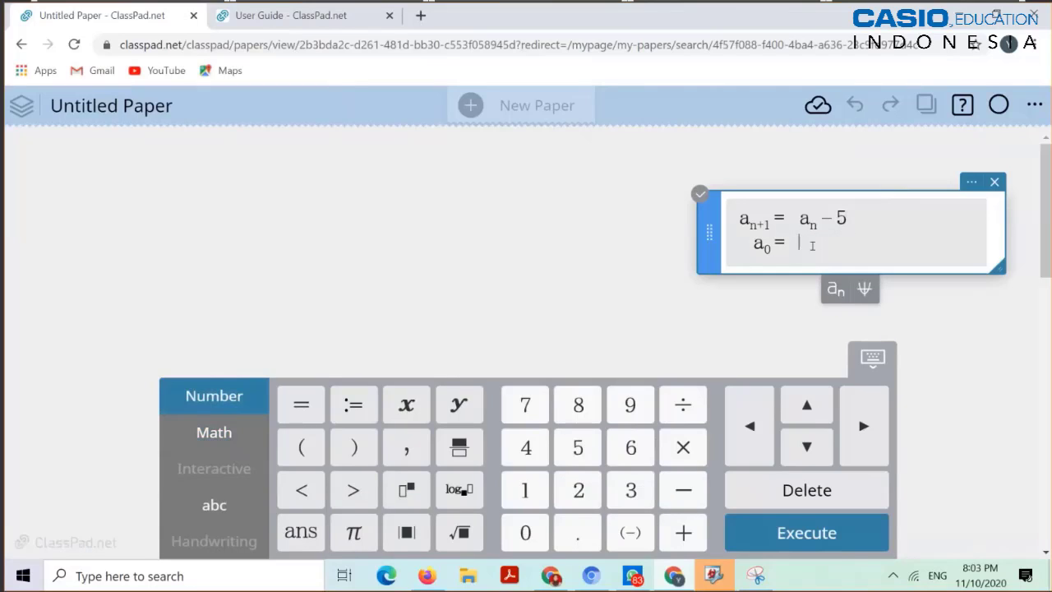
pyautogui.click(684, 493)
pyautogui.click(525, 493)
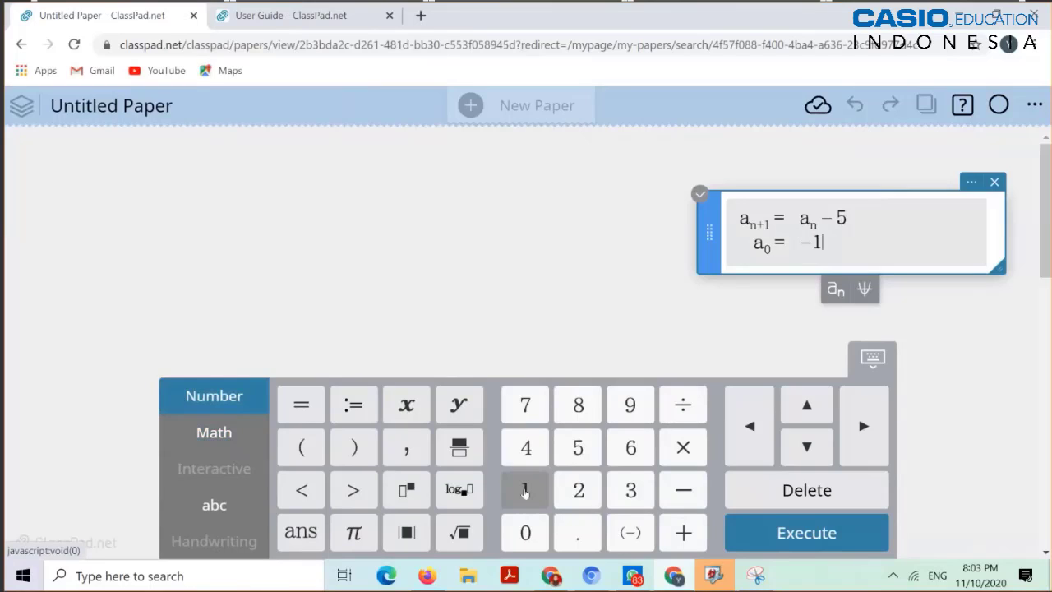
pyautogui.click(523, 534)
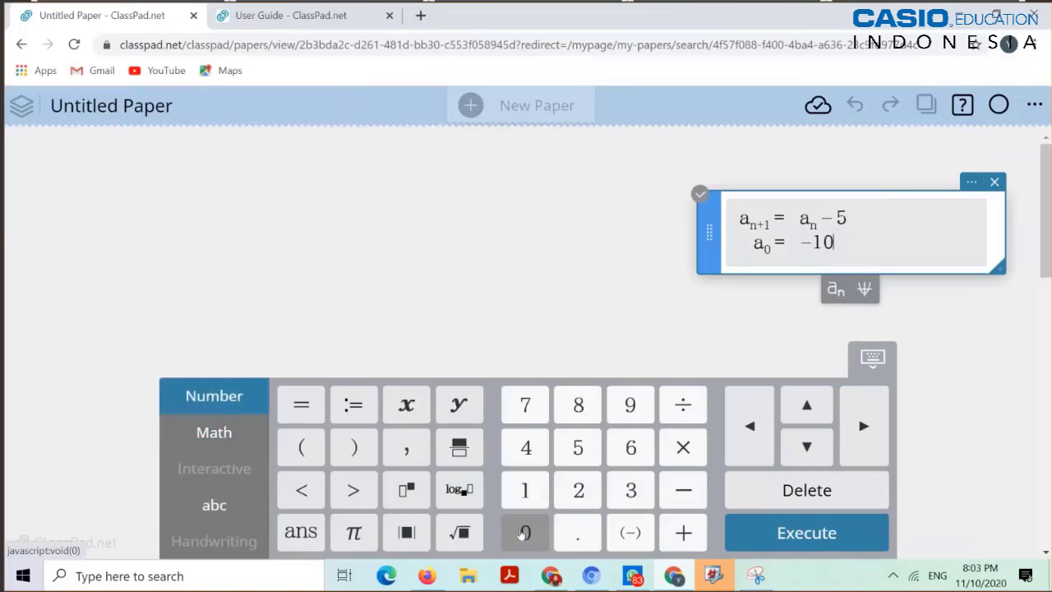
pyautogui.click(835, 289)
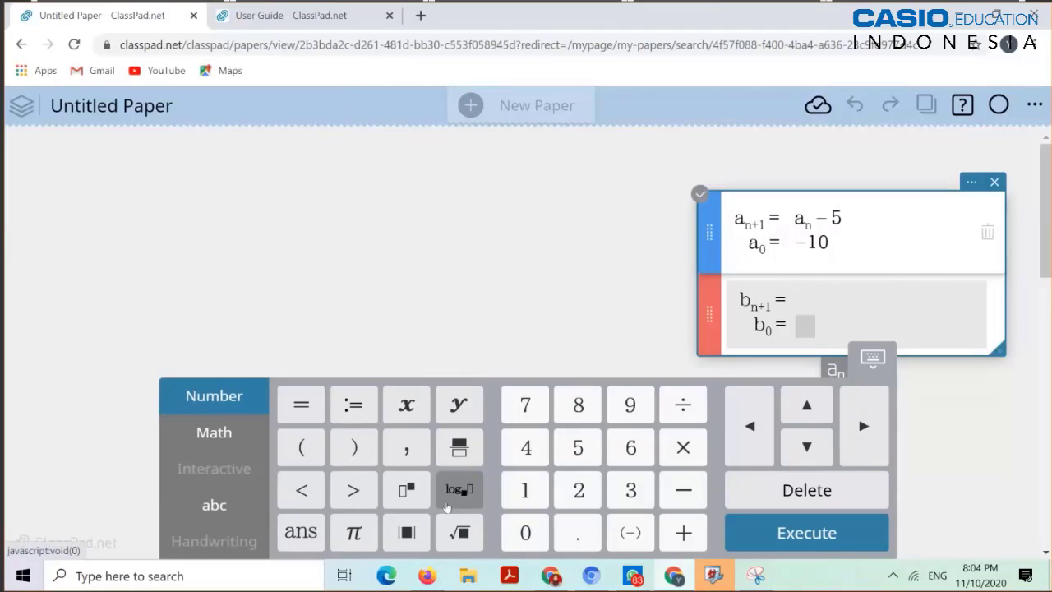
# Enter the recurrence b_{n+1} = b_n + 10 with the keypad
pyautogui.click(208, 438)
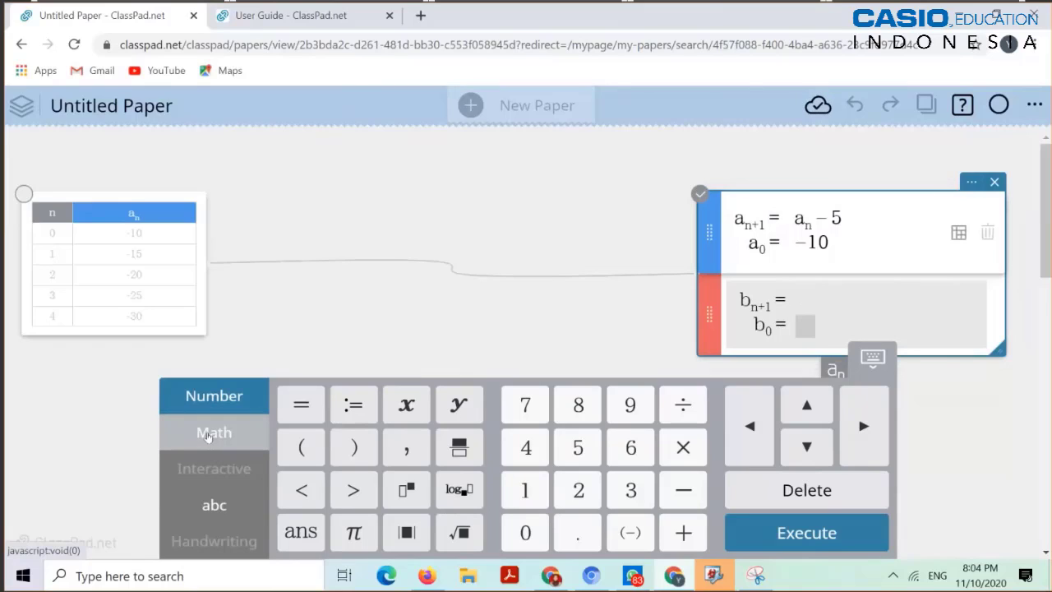
pyautogui.click(208, 435)
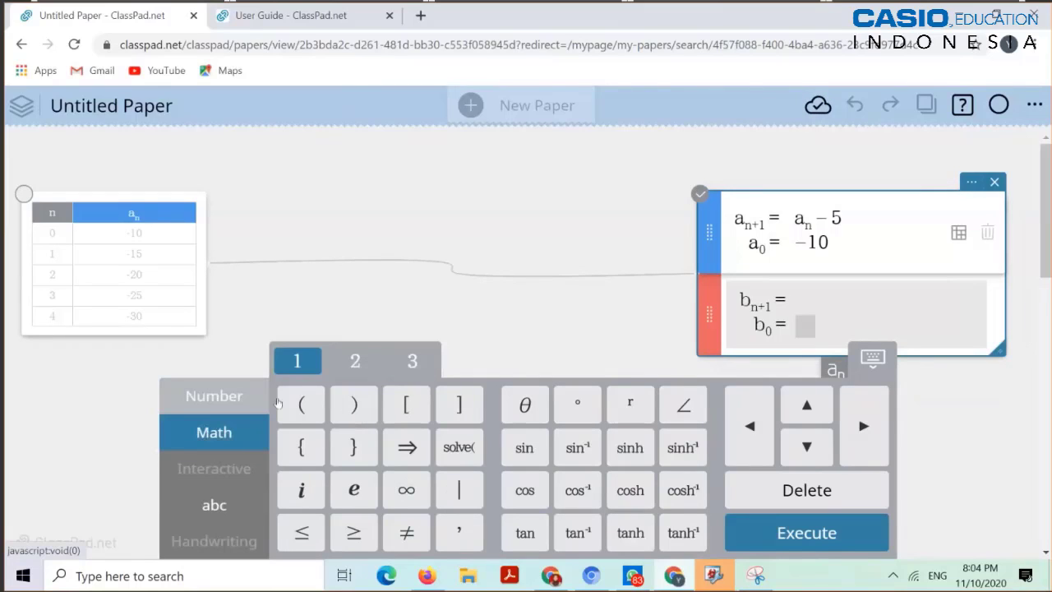
pyautogui.click(413, 361)
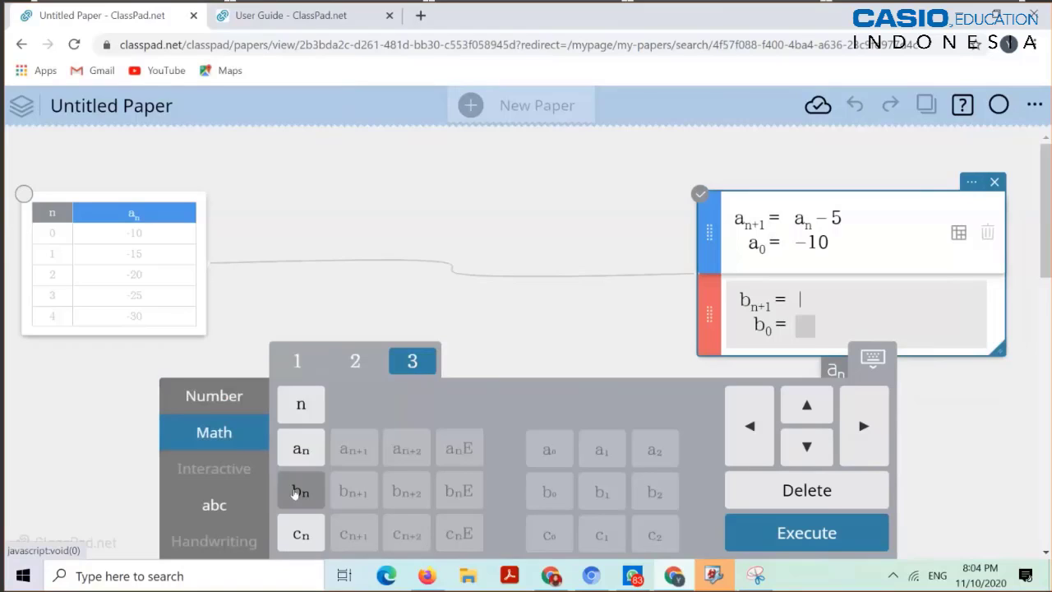
pyautogui.click(295, 492)
pyautogui.click(214, 397)
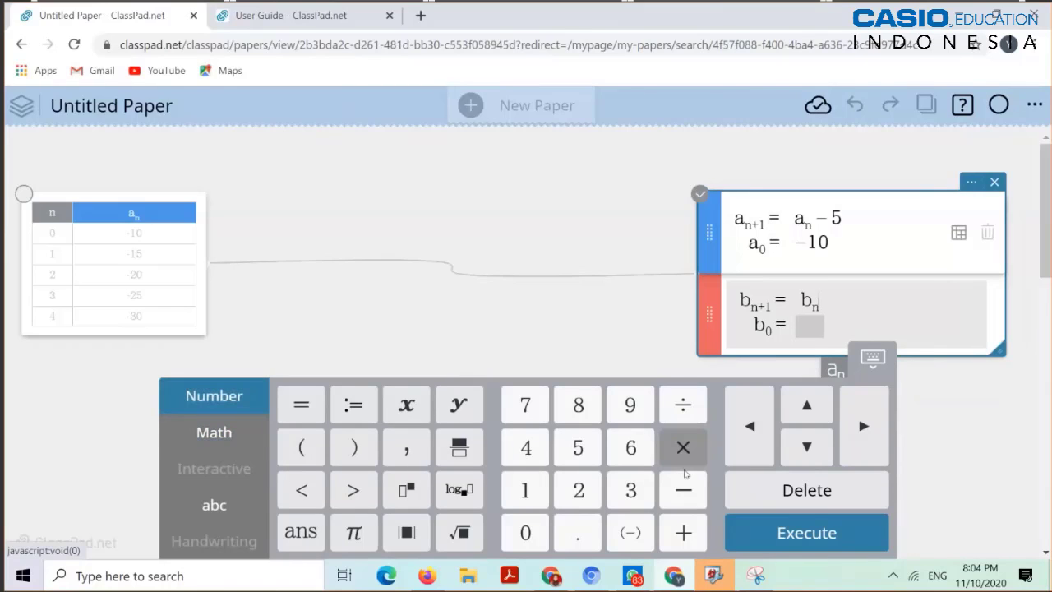
pyautogui.click(682, 533)
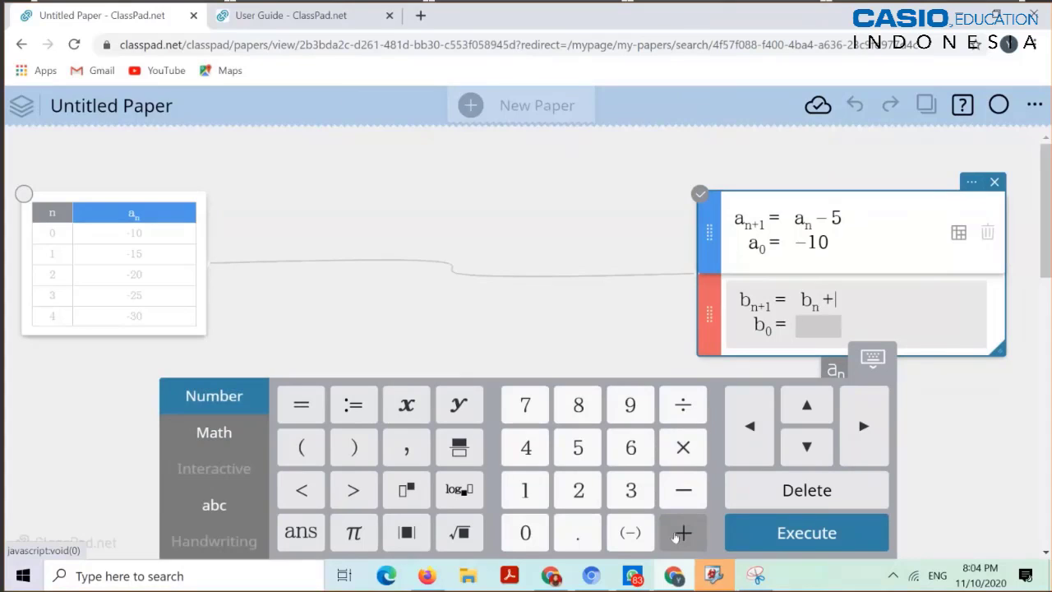
pyautogui.click(522, 495)
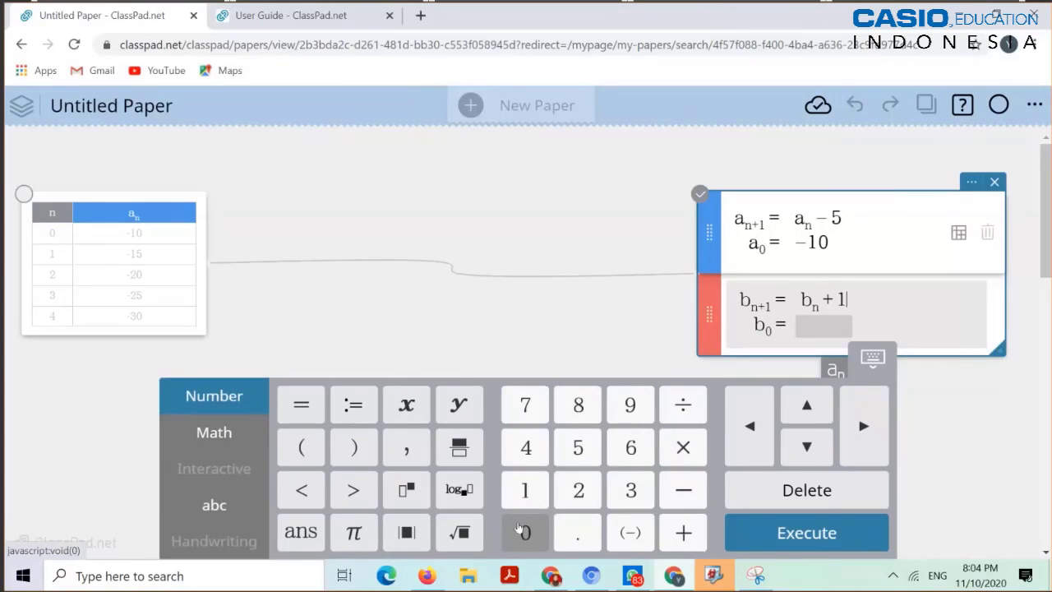
pyautogui.click(523, 533)
# Set b_0 to 0, commit sequence b, and select the sequence note
pyautogui.click(823, 325)
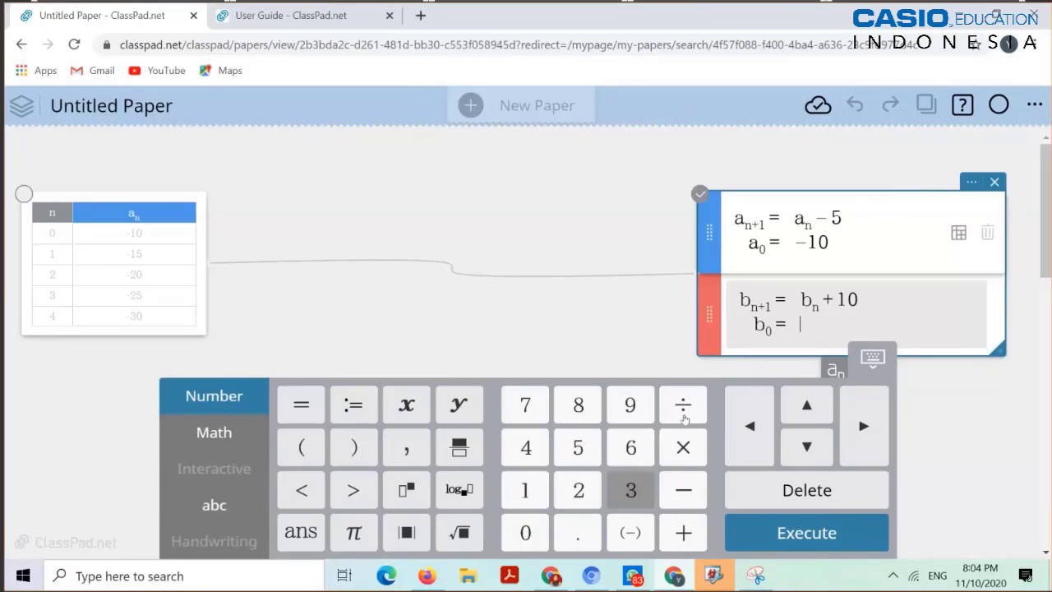
pyautogui.click(527, 535)
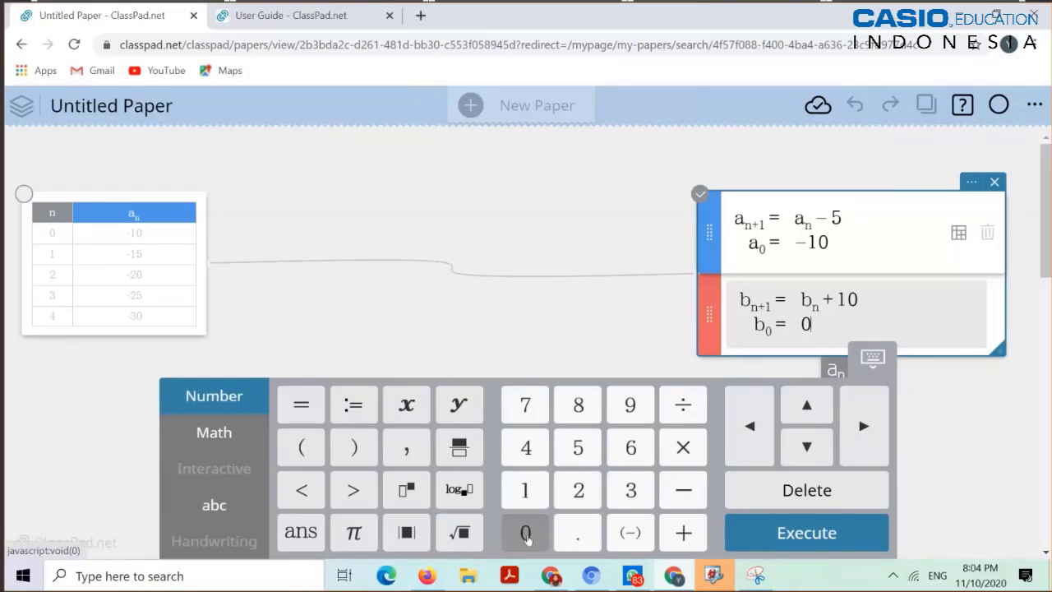
pyautogui.scroll(-1, 1049, 299)
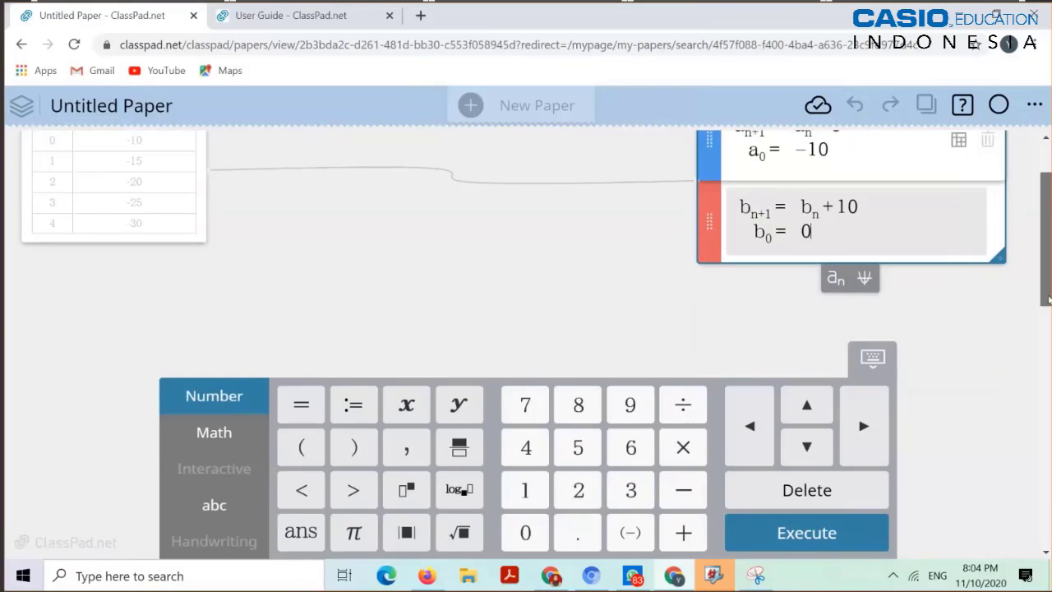
pyautogui.moveTo(1049, 298); pyautogui.dragTo(1049, 282)
pyautogui.click(769, 296)
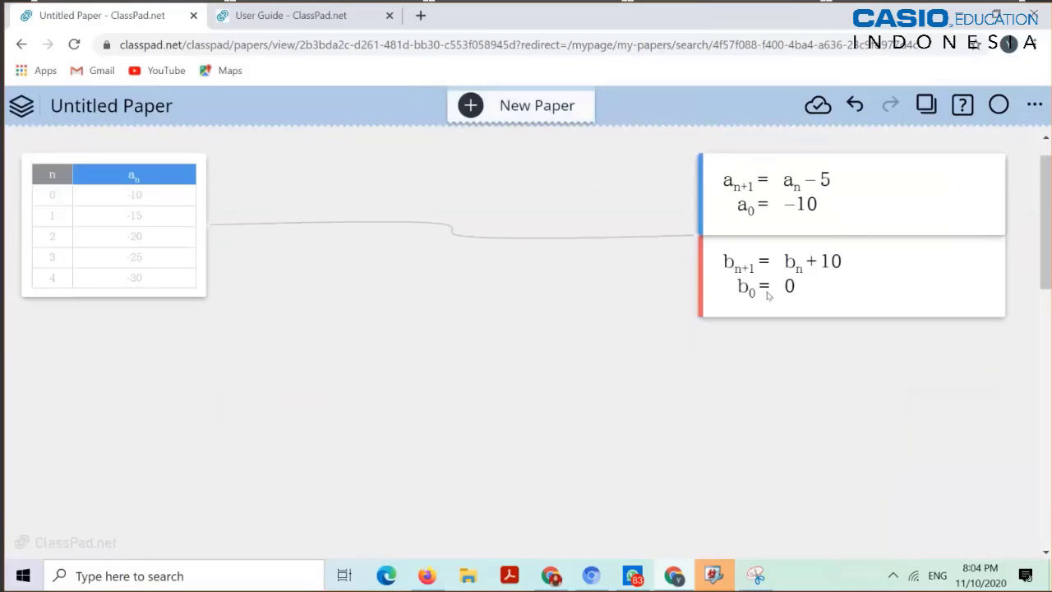
pyautogui.click(845, 299)
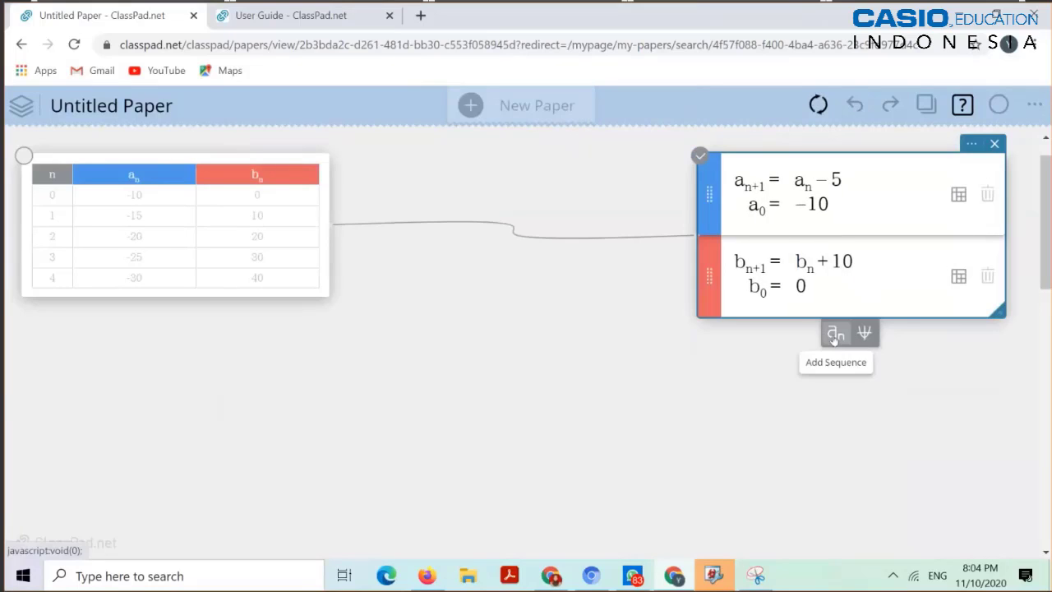
# Add a third sequence c and begin editing its c_{n+1} rule with the sequence keypad
pyautogui.click(833, 334)
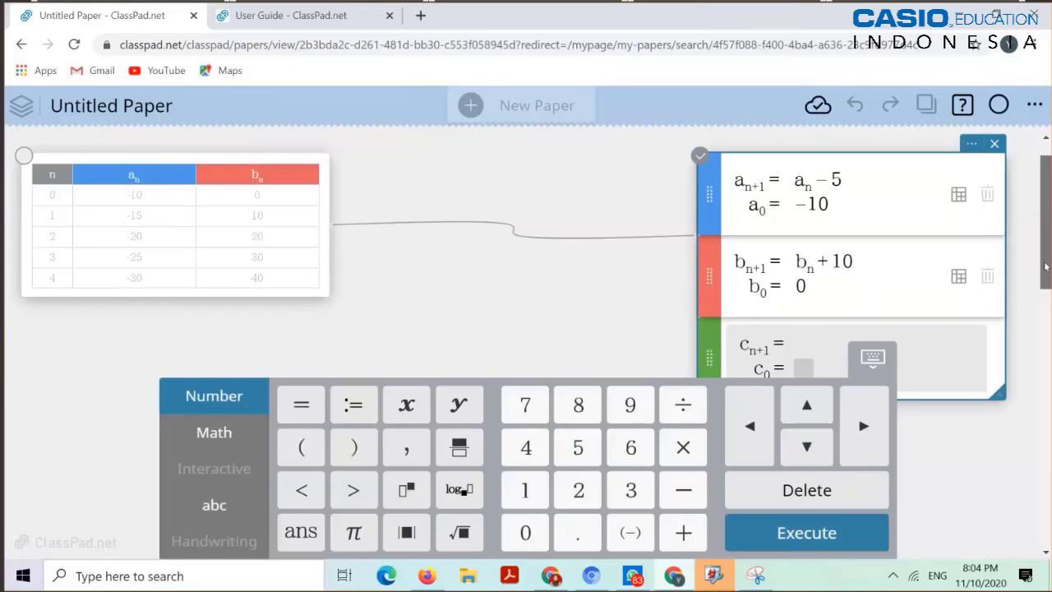
pyautogui.moveTo(1046, 266); pyautogui.dragTo(1046, 295)
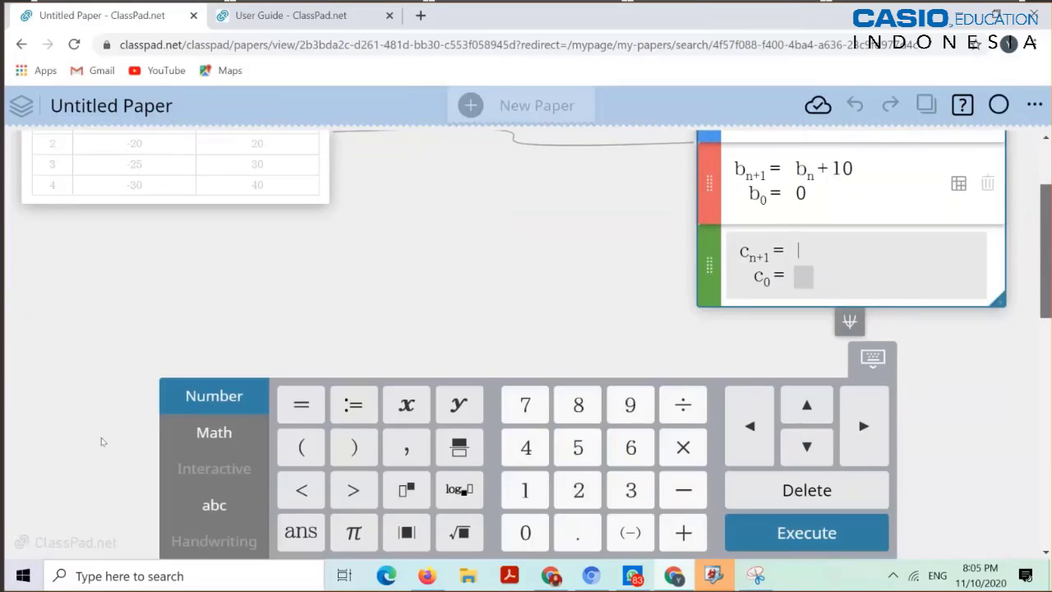
pyautogui.click(440, 348)
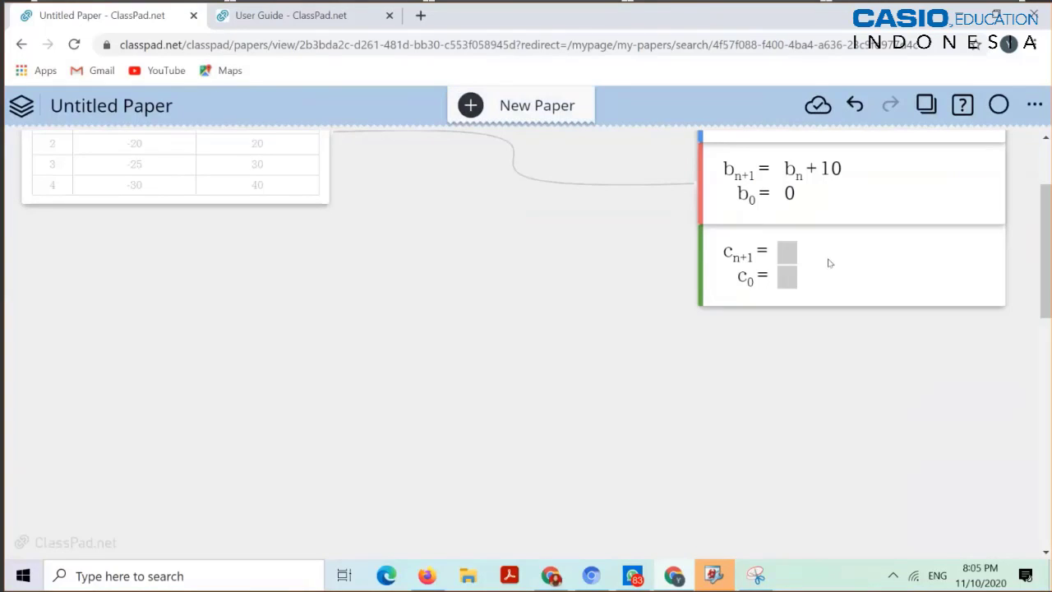
pyautogui.click(785, 252)
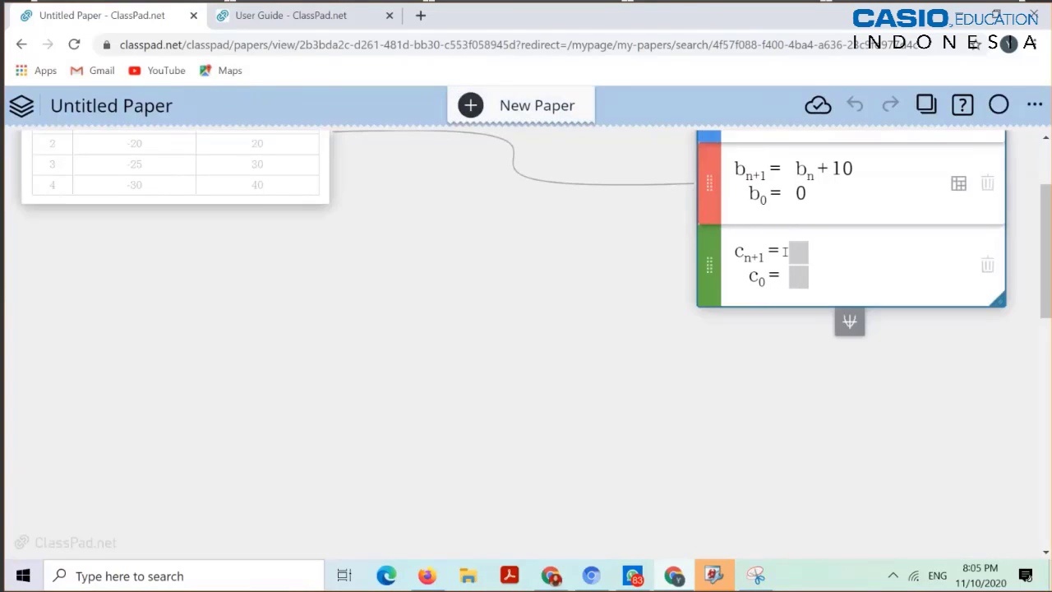
pyautogui.click(785, 252)
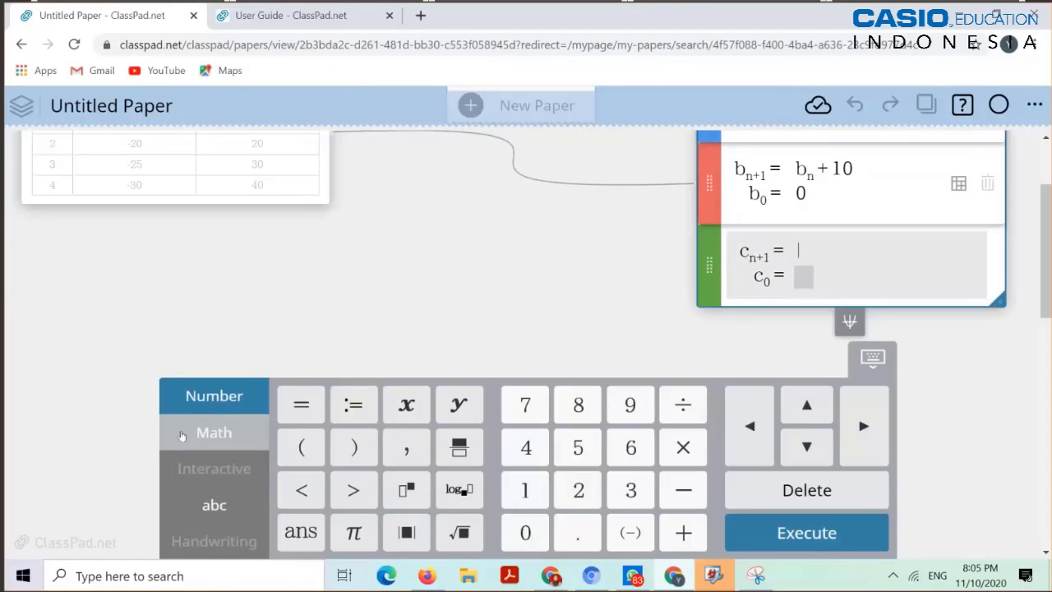
pyautogui.click(210, 437)
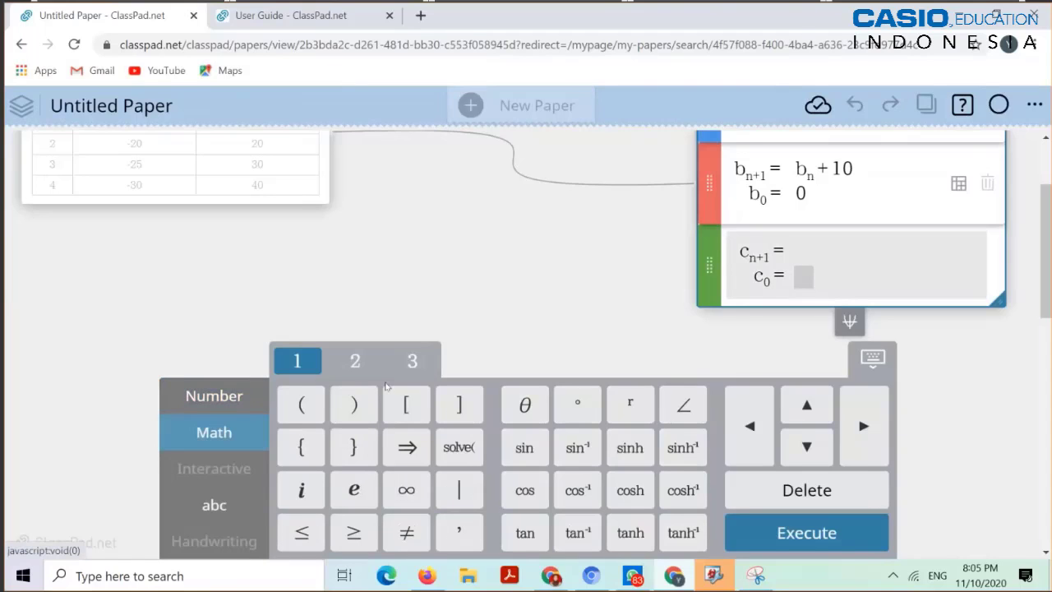
pyautogui.click(415, 361)
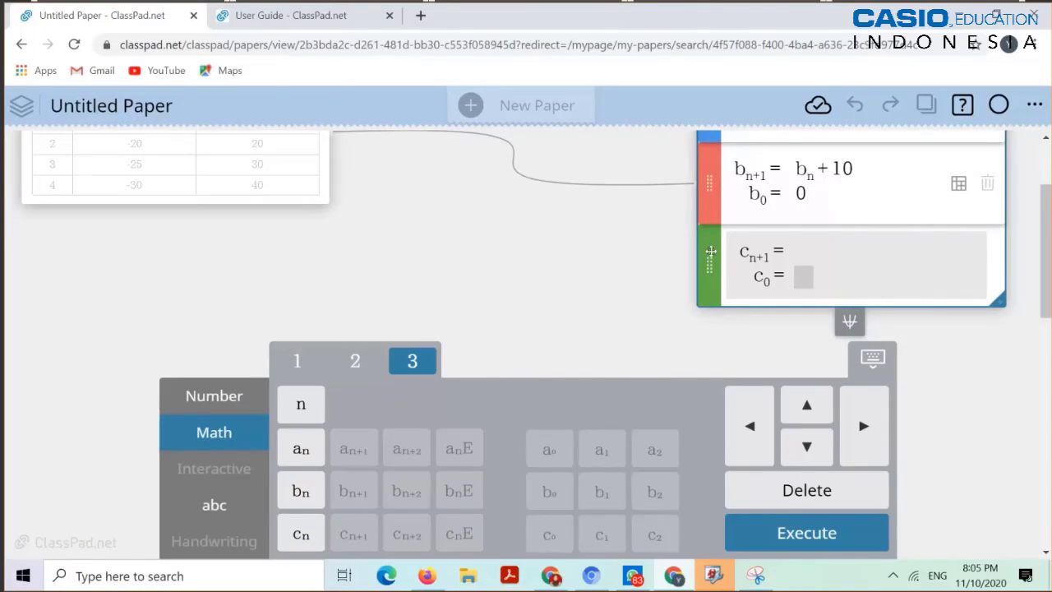
# Enter the recurrence c_{n+1} = c_n − 15
pyautogui.click(300, 535)
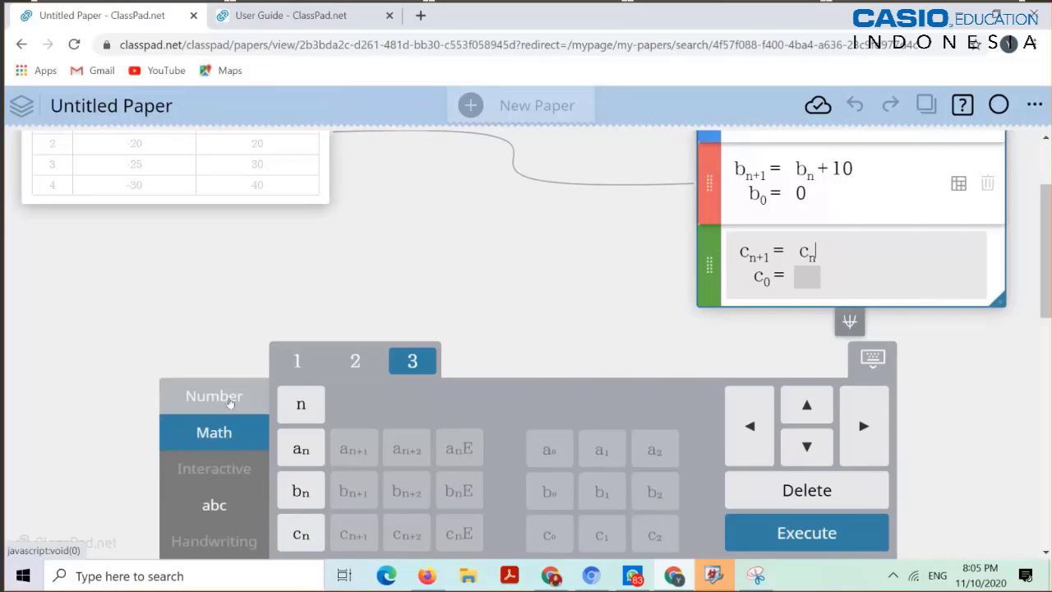
pyautogui.click(231, 401)
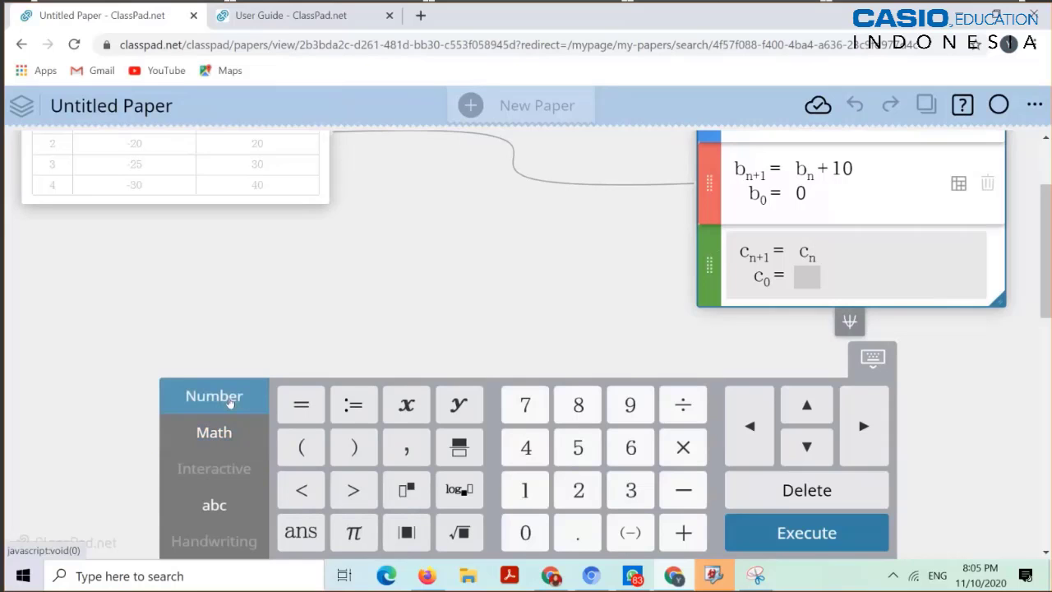
pyautogui.click(674, 492)
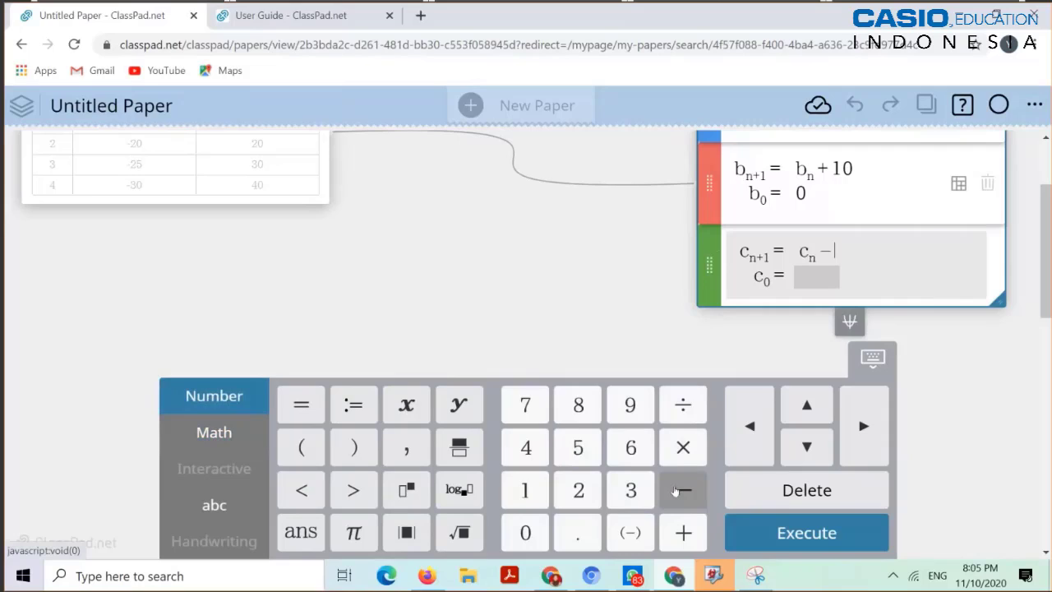
pyautogui.click(527, 490)
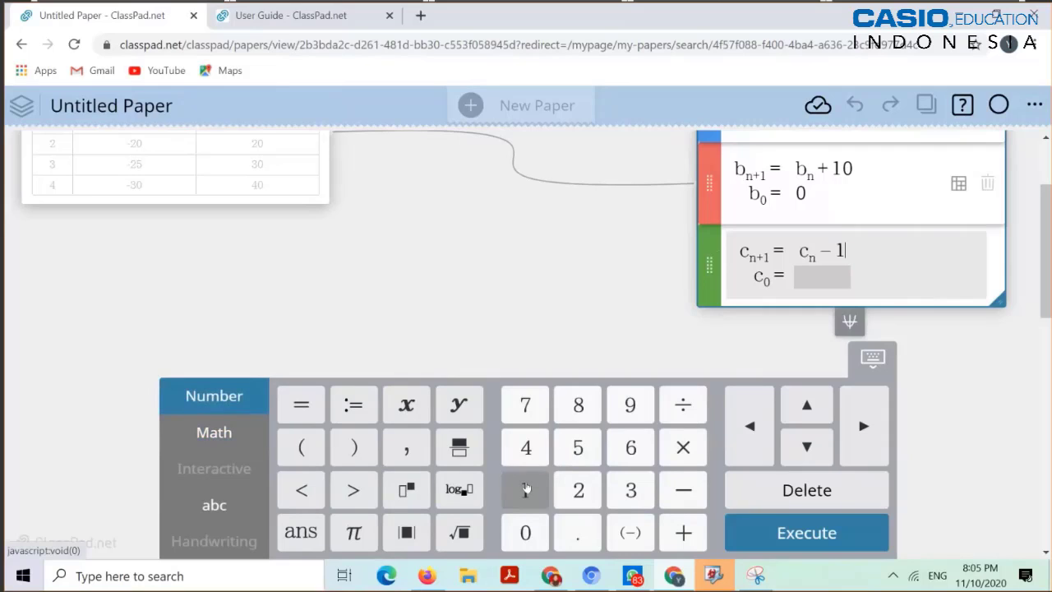
pyautogui.click(574, 454)
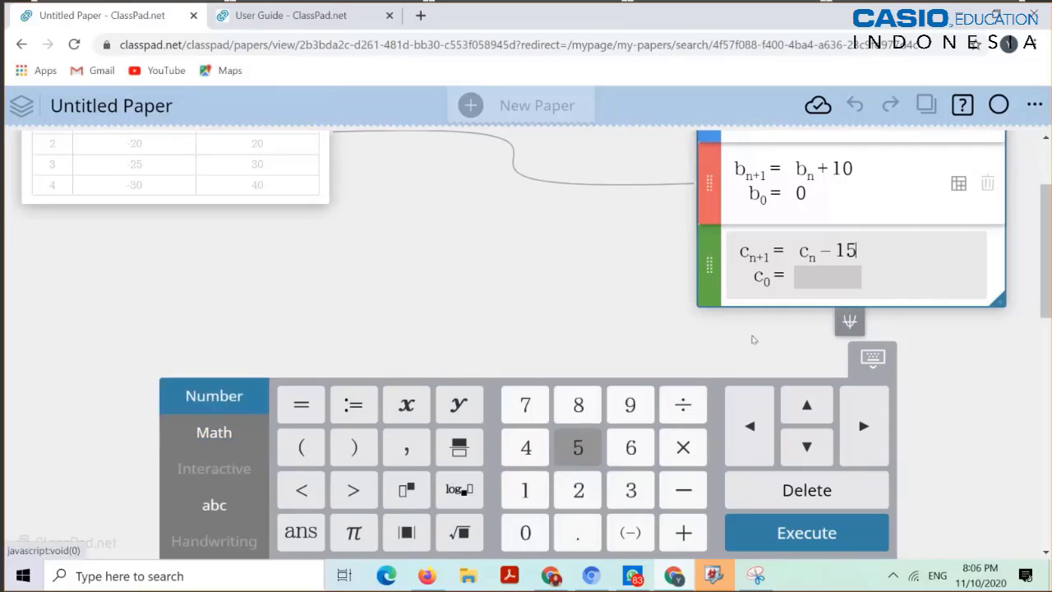
# Set c_0 to 21 and commit sequence c
pyautogui.click(803, 273)
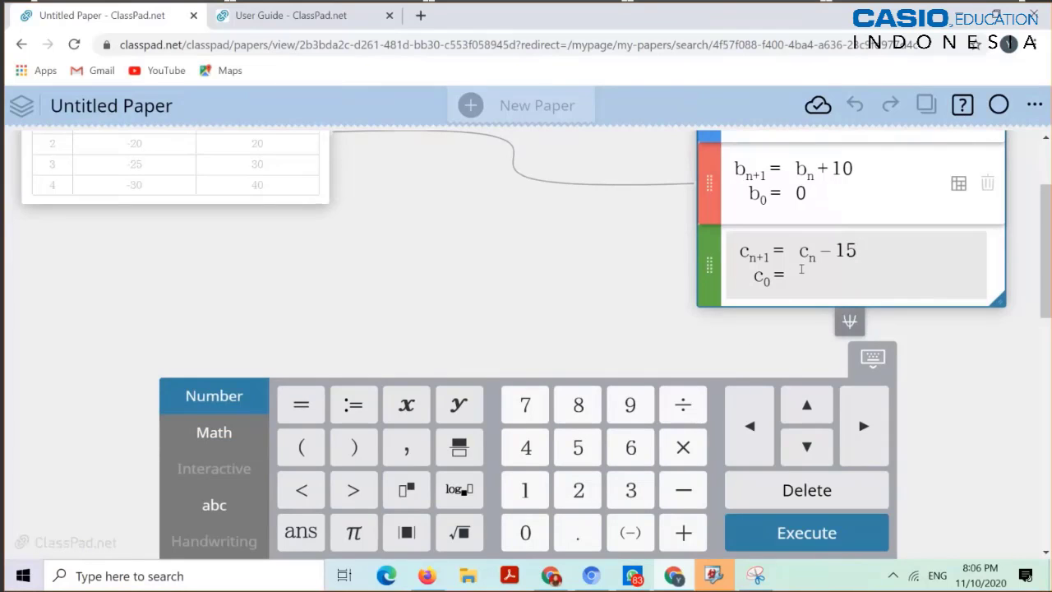
pyautogui.click(579, 492)
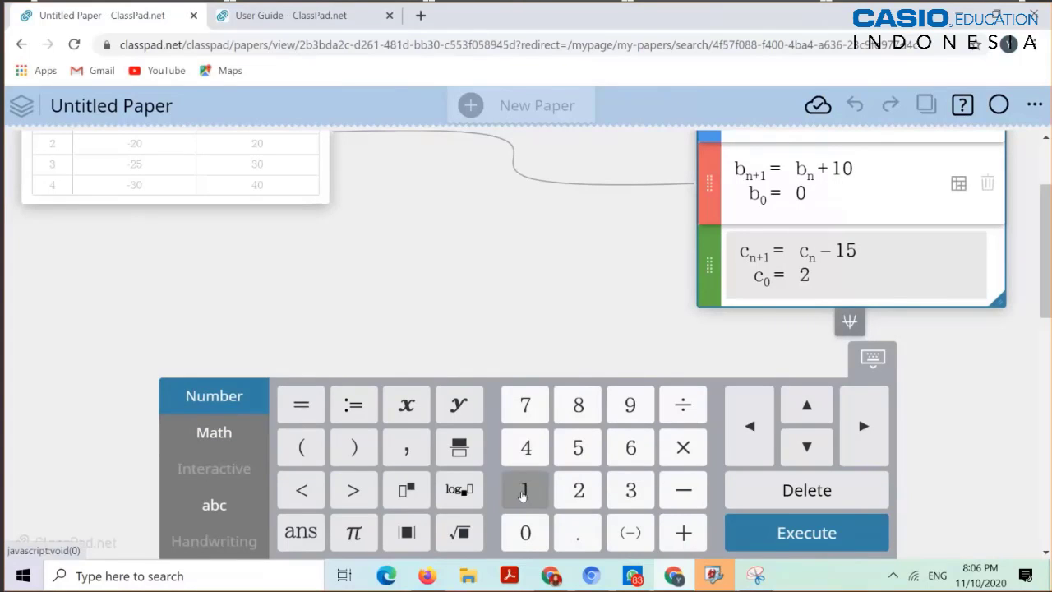
pyautogui.click(523, 491)
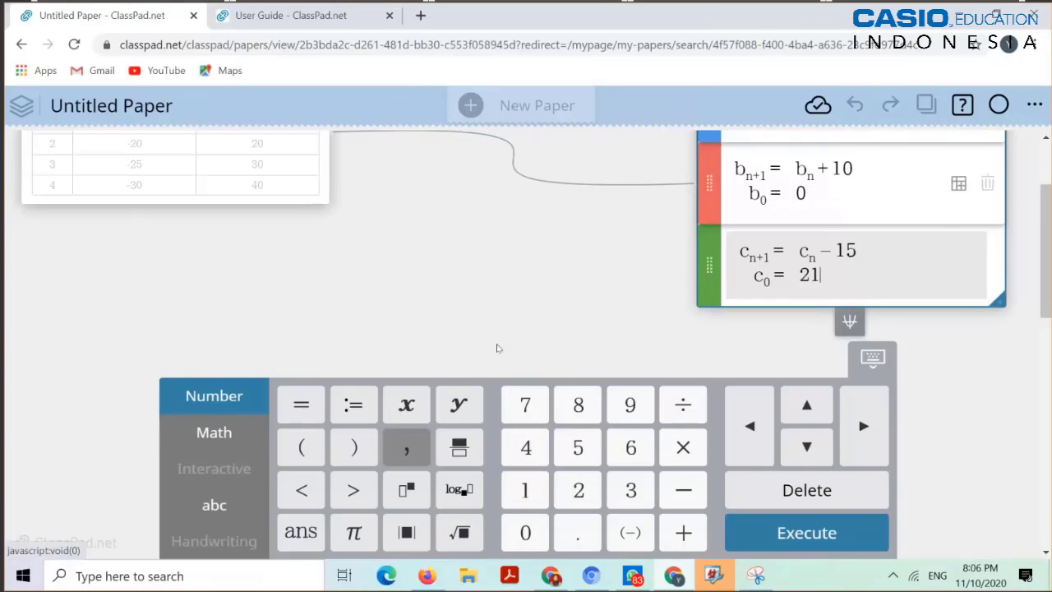
pyautogui.scroll(2, 484, 304)
pyautogui.scroll(-1, 483, 304)
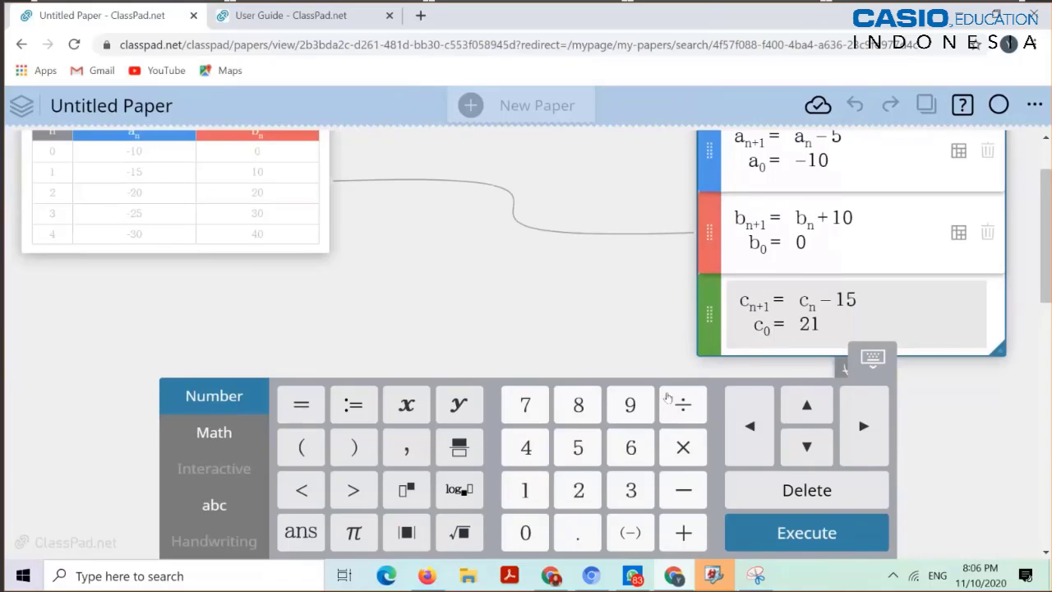
pyautogui.scroll(1, 566, 307)
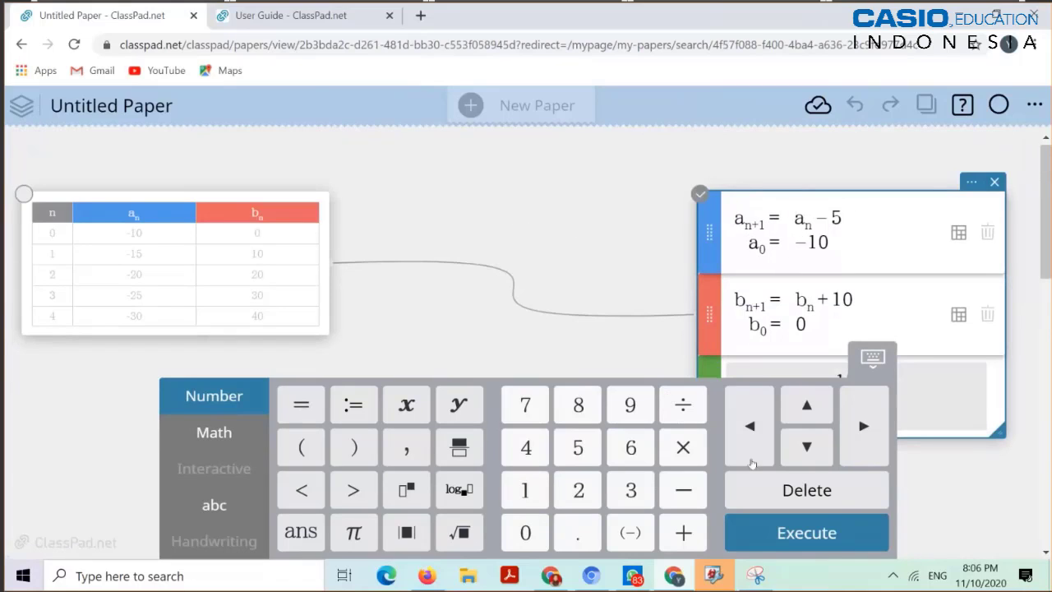
pyautogui.click(808, 535)
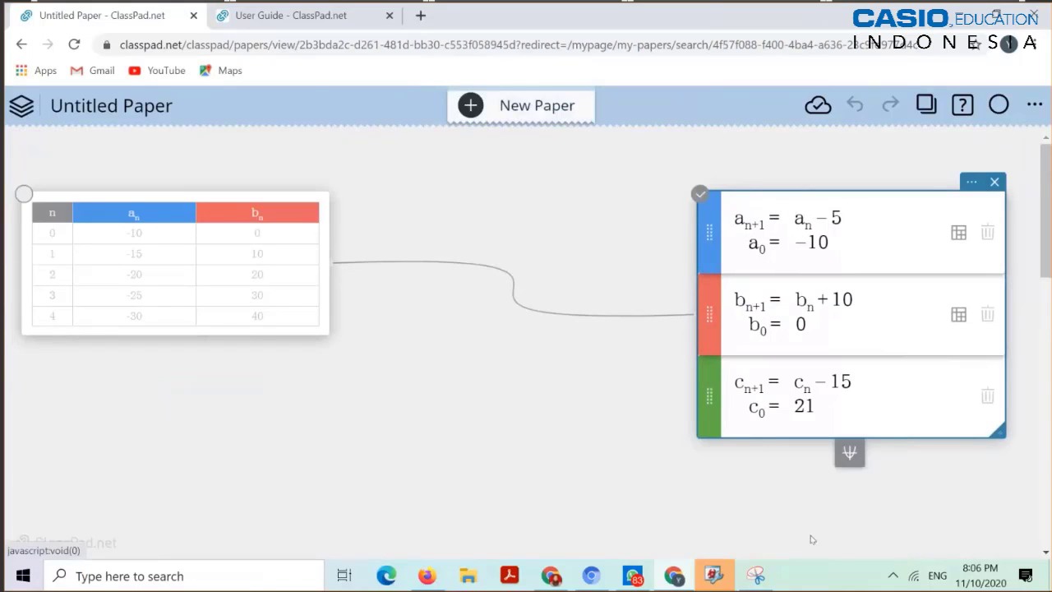
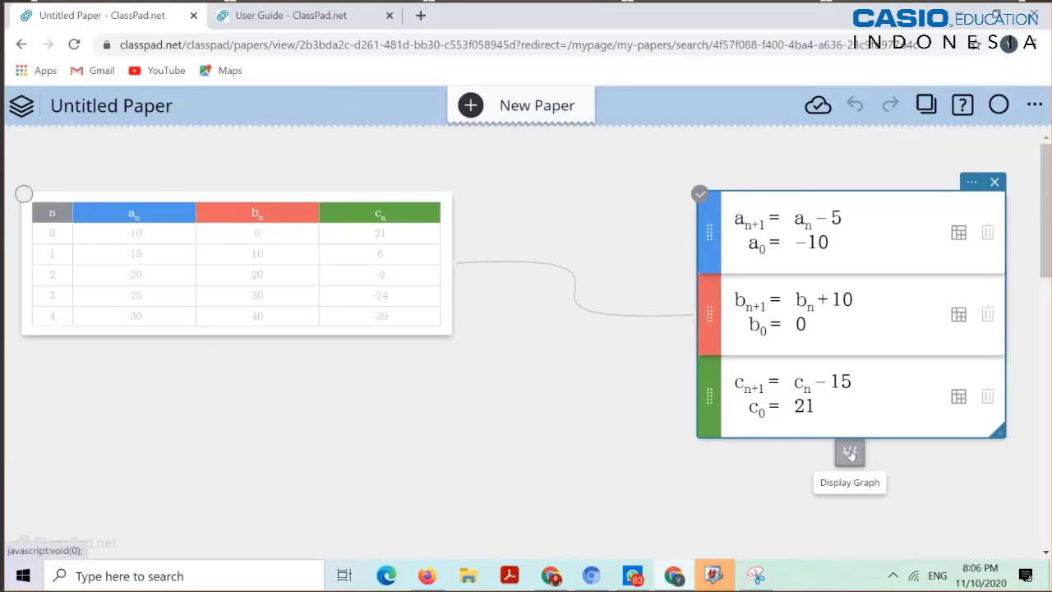
# Plot the three sequences on a new graph, moving the table up and the graph down-right
pyautogui.click(850, 453)
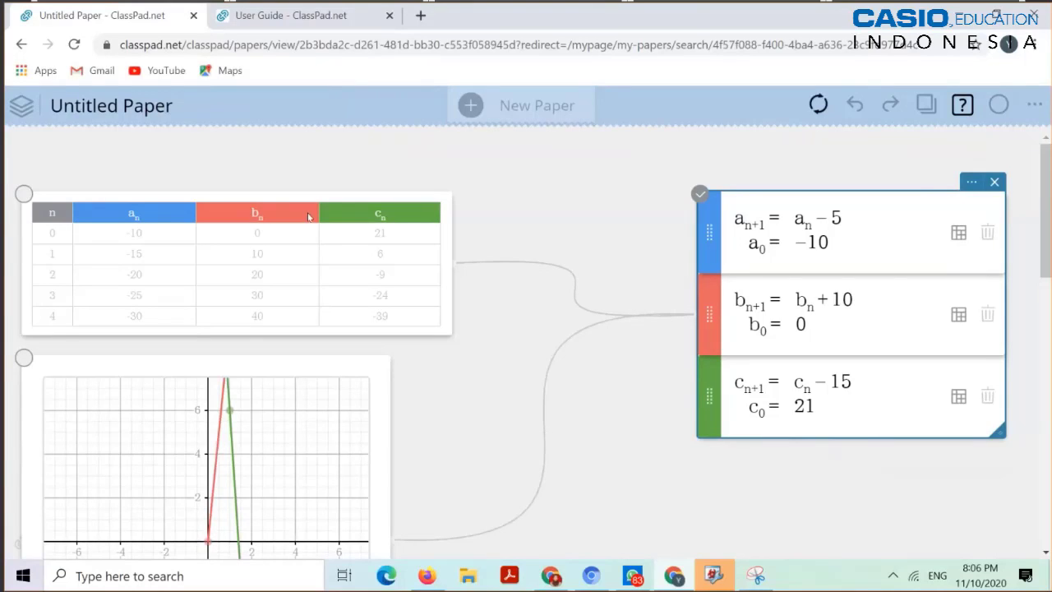
pyautogui.moveTo(309, 216); pyautogui.dragTo(305, 187)
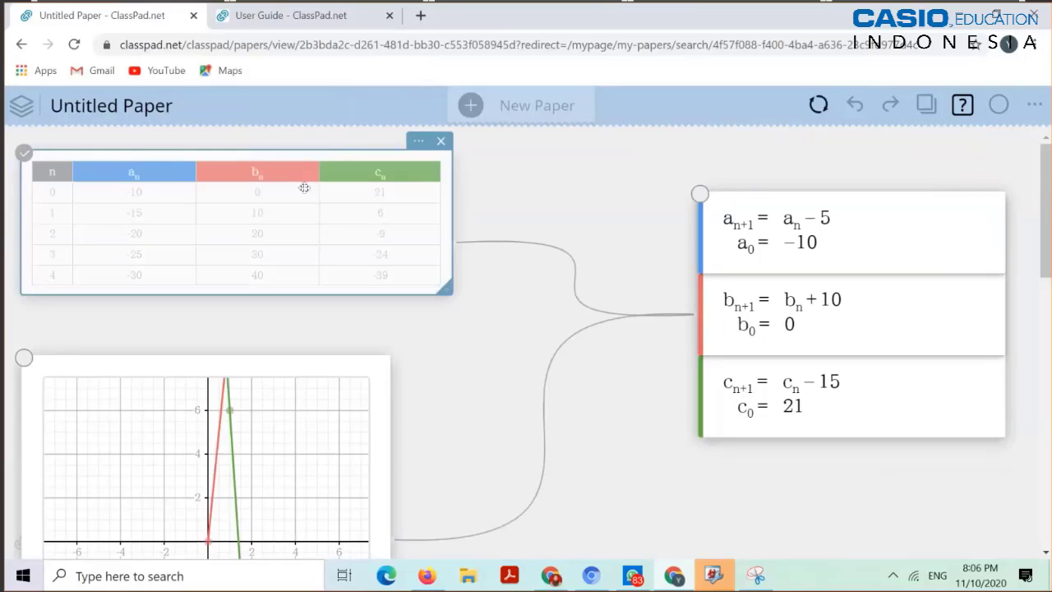
pyautogui.click(293, 138)
pyautogui.moveTo(246, 441); pyautogui.dragTo(316, 371)
# Zoom the graph and pan it to show higher y values
pyautogui.scroll(1, 330, 417)
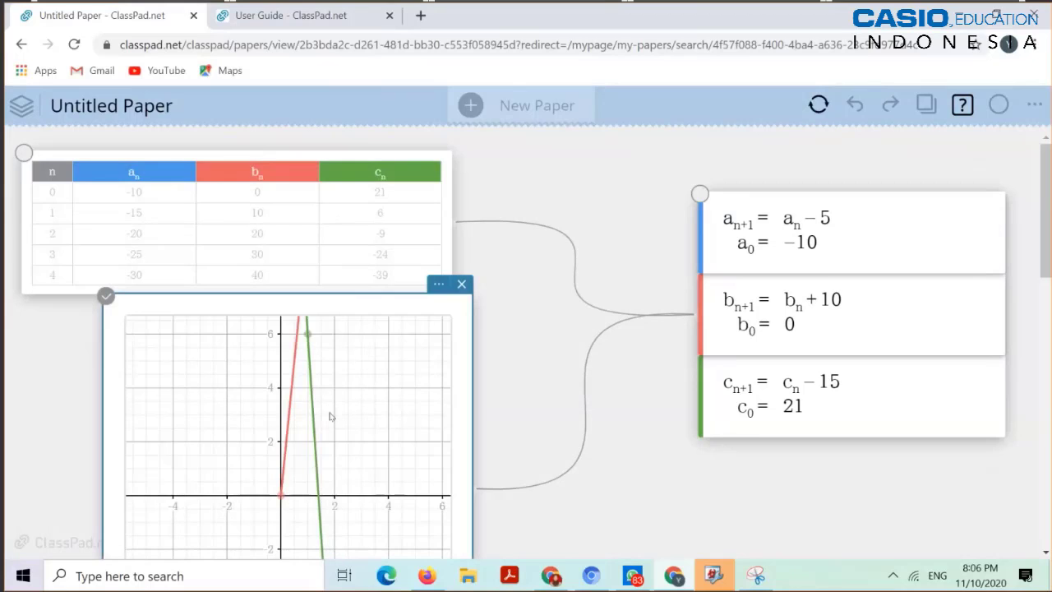
pyautogui.scroll(-2, 315, 411)
pyautogui.scroll(2, 316, 411)
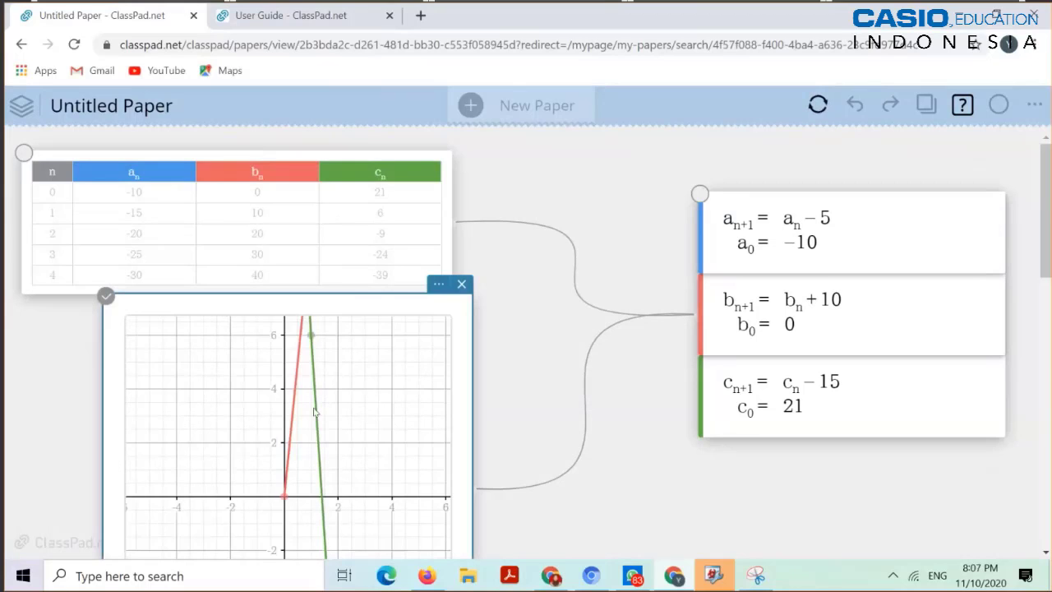
pyautogui.scroll(1, 323, 421)
pyautogui.scroll(-1, 323, 421)
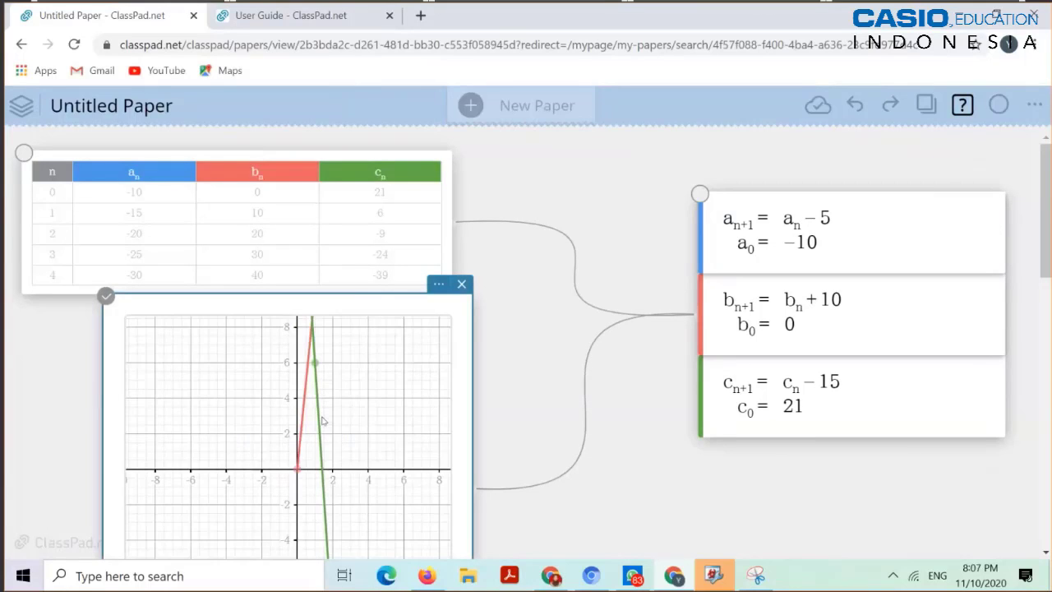
pyautogui.scroll(1, 355, 392)
pyautogui.moveTo(355, 392); pyautogui.dragTo(370, 547)
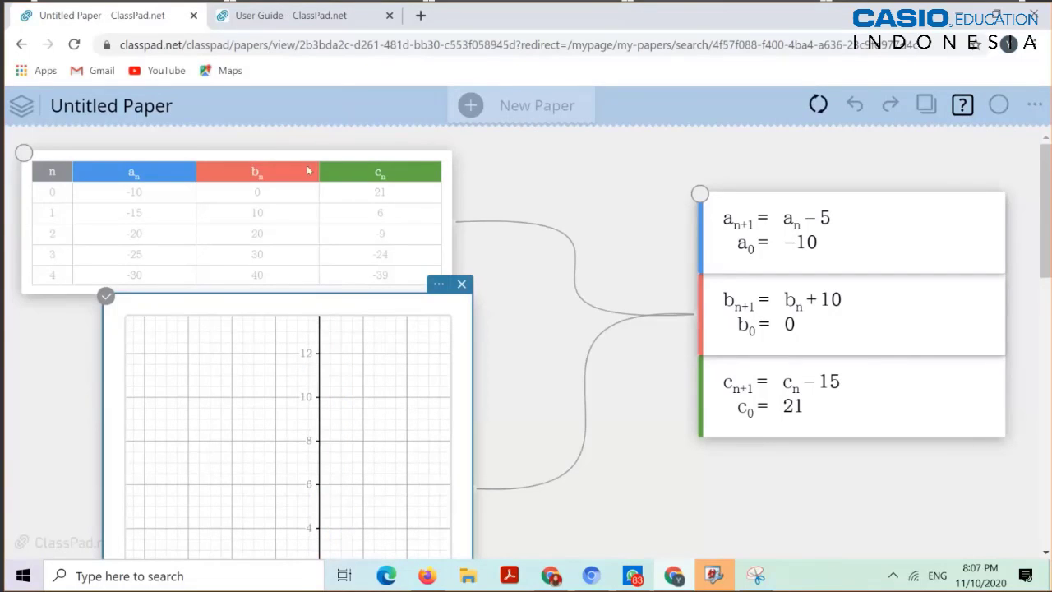
# Nudge the table slightly to the right
pyautogui.moveTo(308, 171); pyautogui.dragTo(320, 128)
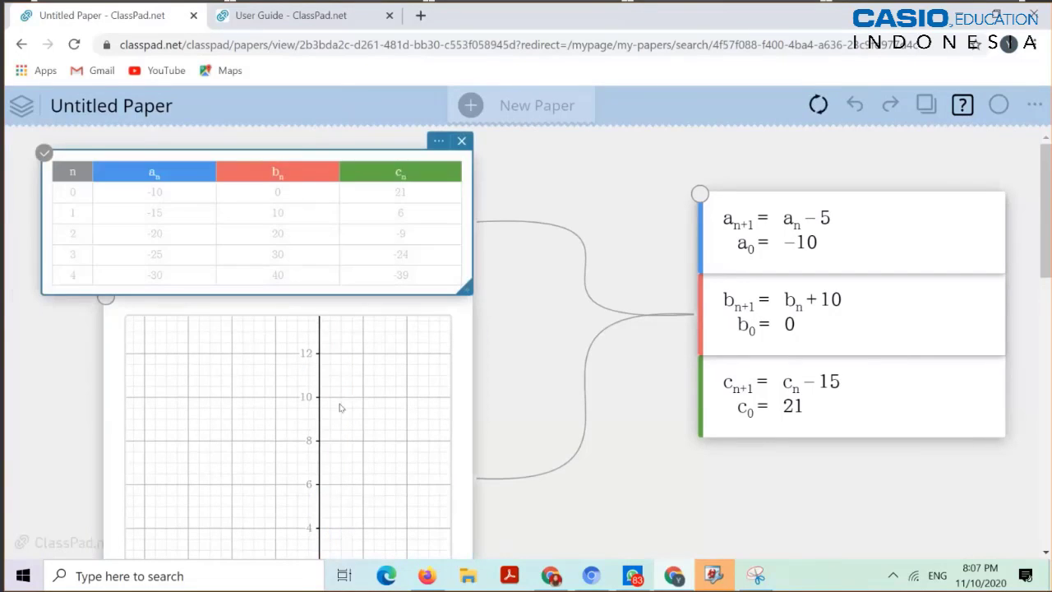
pyautogui.scroll(-3, 341, 408)
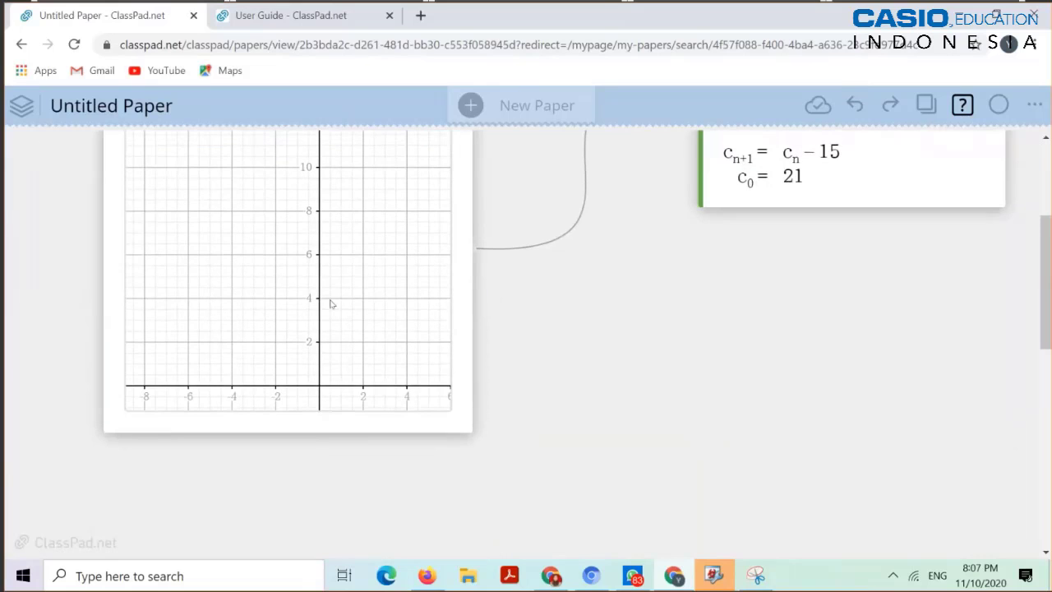
pyautogui.scroll(2, 331, 304)
# Zoom the graph out so x spans roughly -10 to 20, panning toward negative y values
pyautogui.click(356, 384)
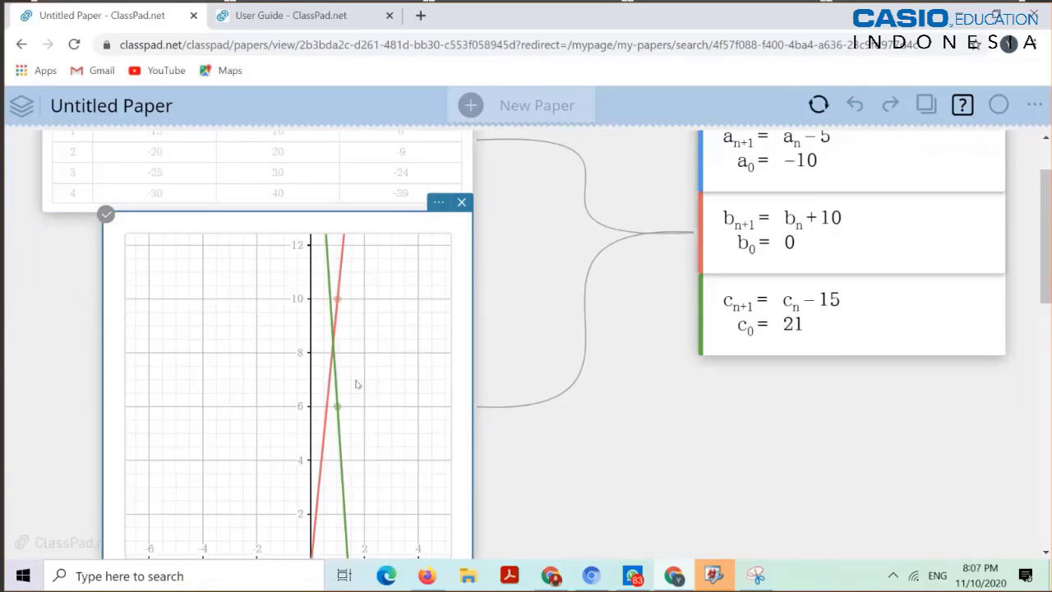
pyautogui.scroll(1, 357, 384)
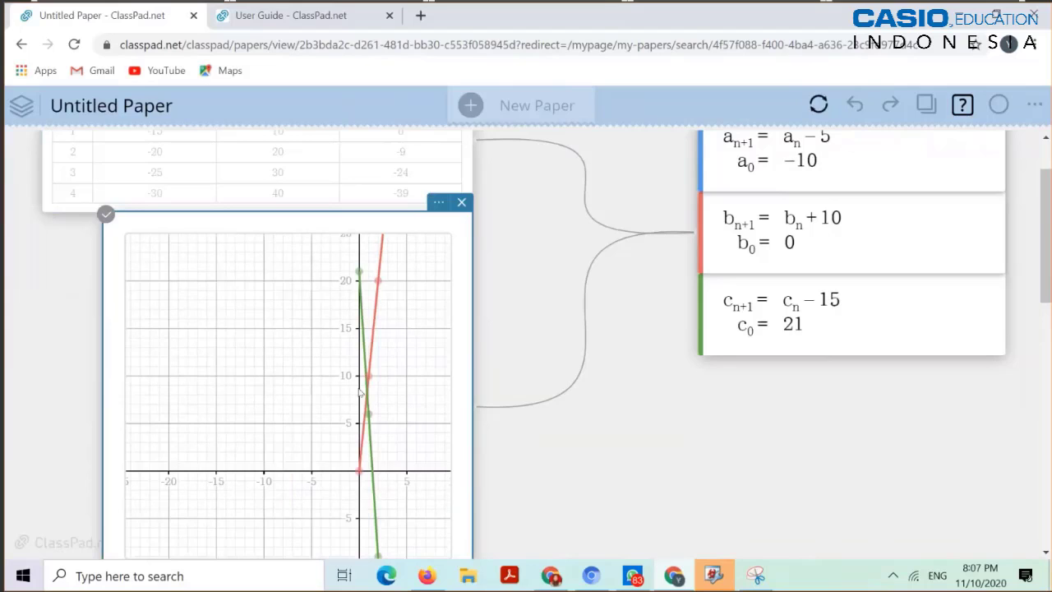
pyautogui.moveTo(359, 393); pyautogui.dragTo(306, 272)
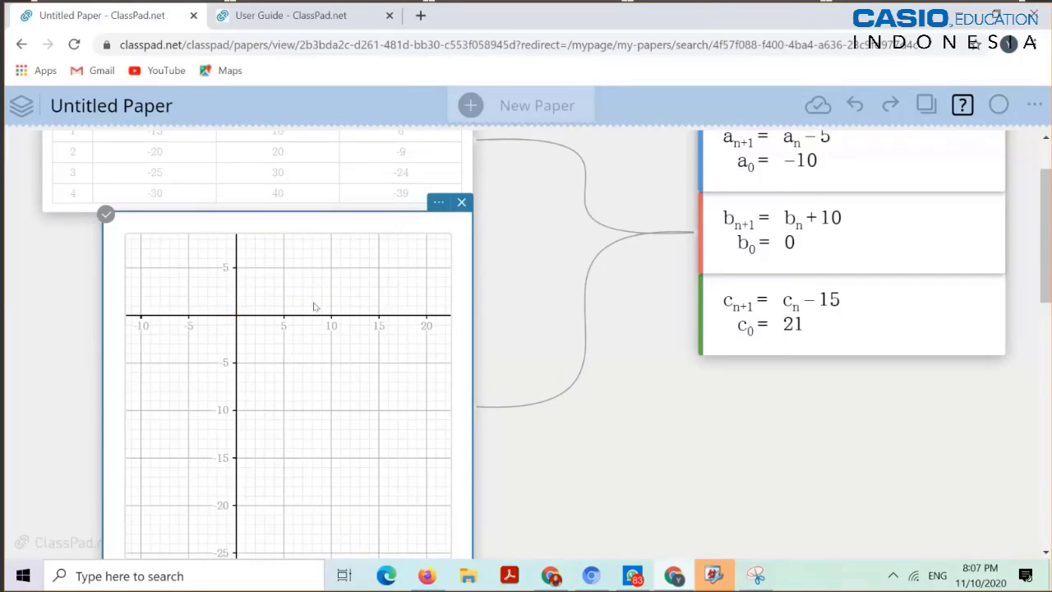
pyautogui.click(728, 170)
pyautogui.click(344, 363)
pyautogui.scroll(1, 204, 212)
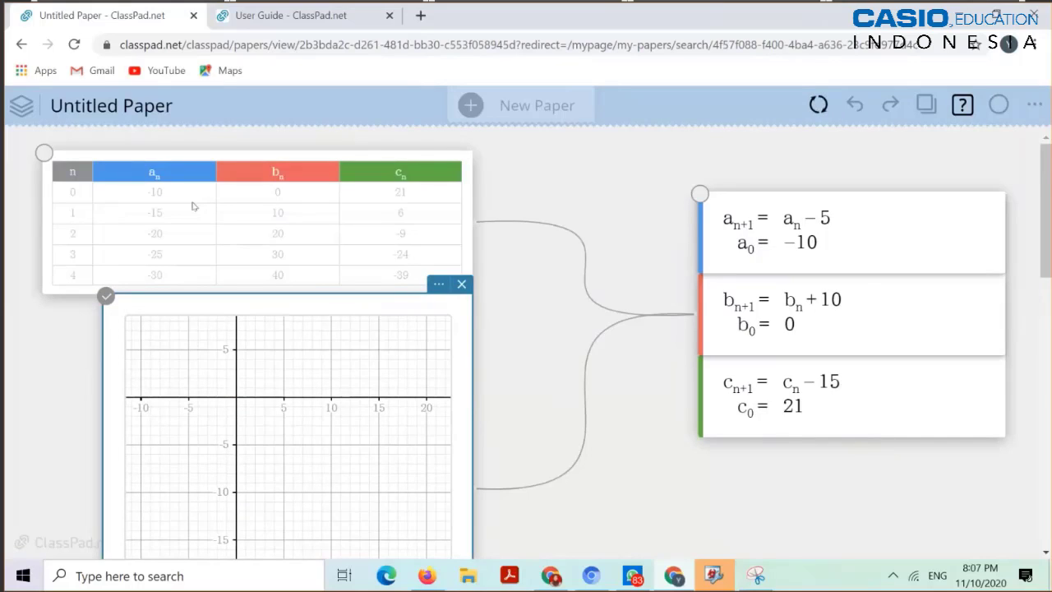
# Check the a sequence formula, then move the table right beside the sequence card
pyautogui.click(881, 187)
pyautogui.click(884, 185)
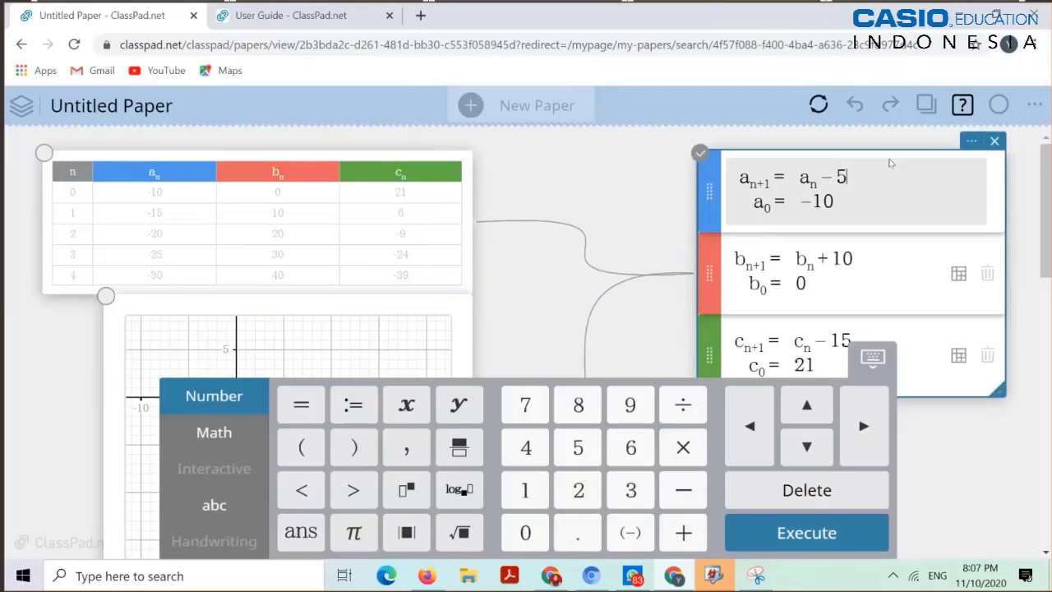
pyautogui.click(473, 149)
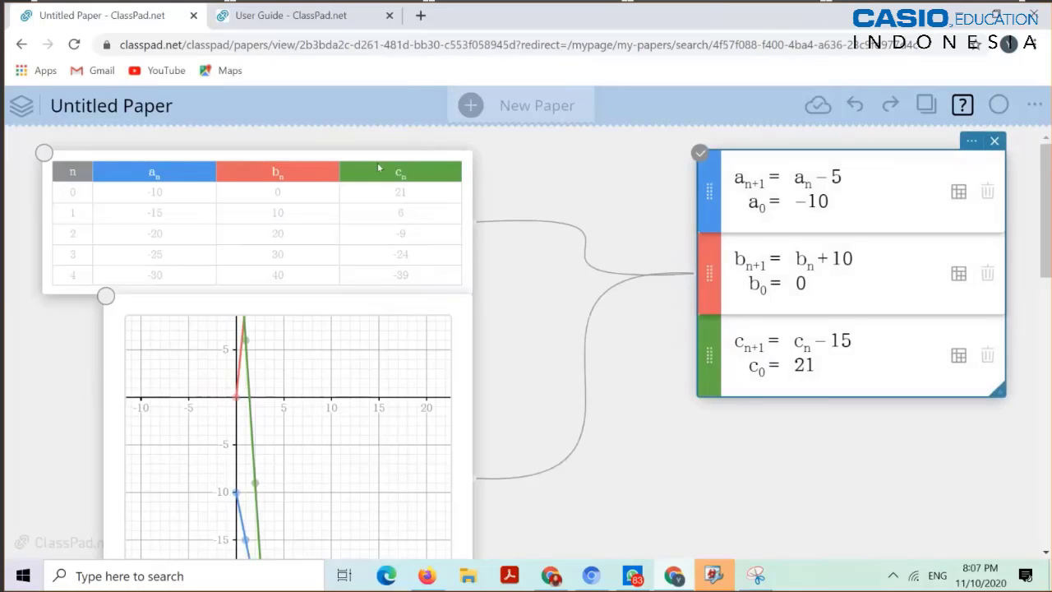
pyautogui.moveTo(348, 161); pyautogui.dragTo(526, 149)
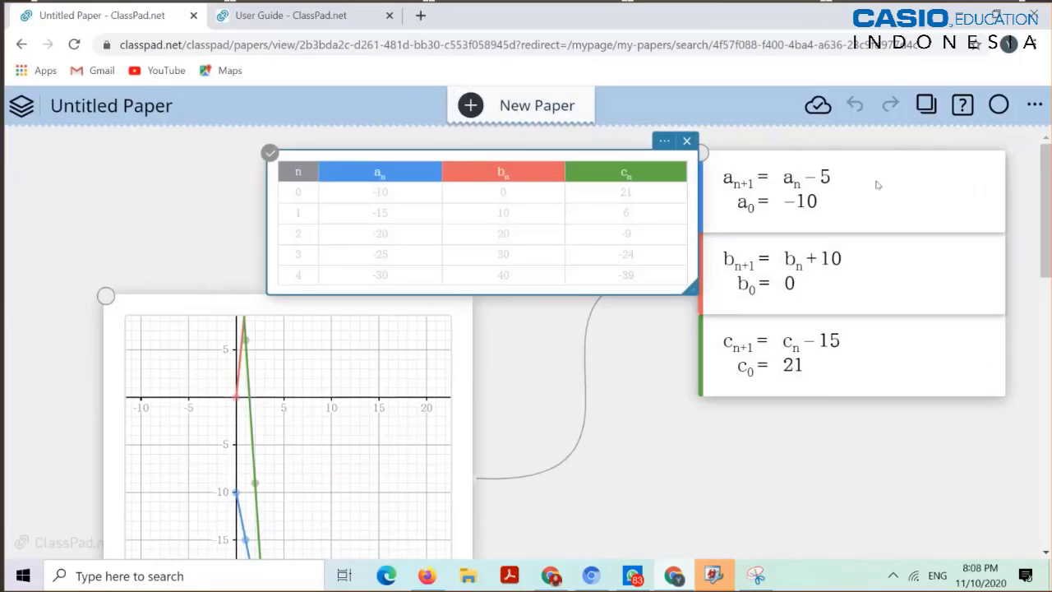
# Reposition the graph panel so it shows all three sequences, including the falling a_n
pyautogui.click(877, 185)
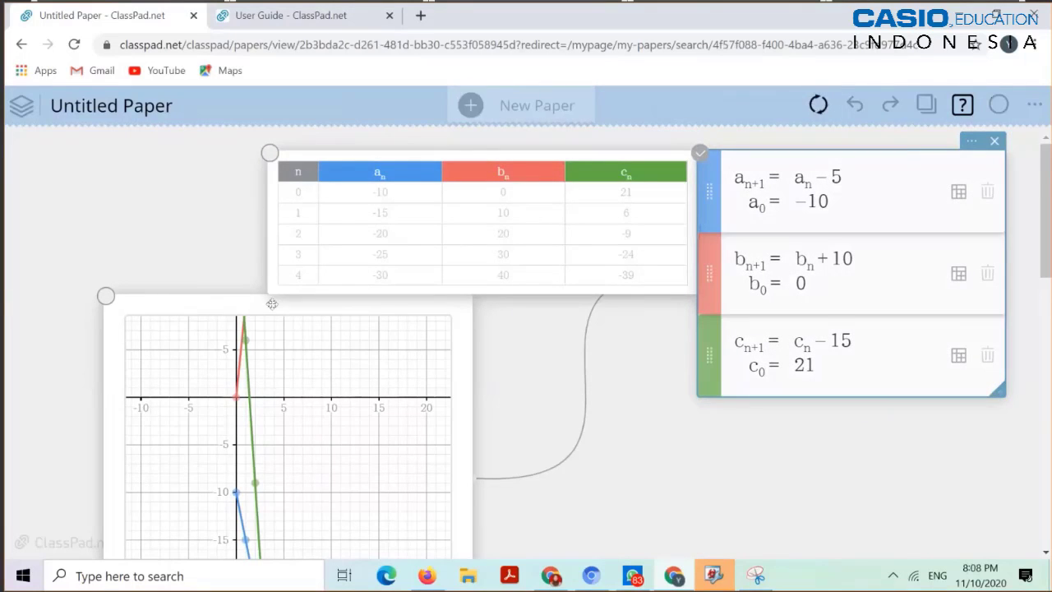
pyautogui.moveTo(215, 285); pyautogui.dragTo(258, 283)
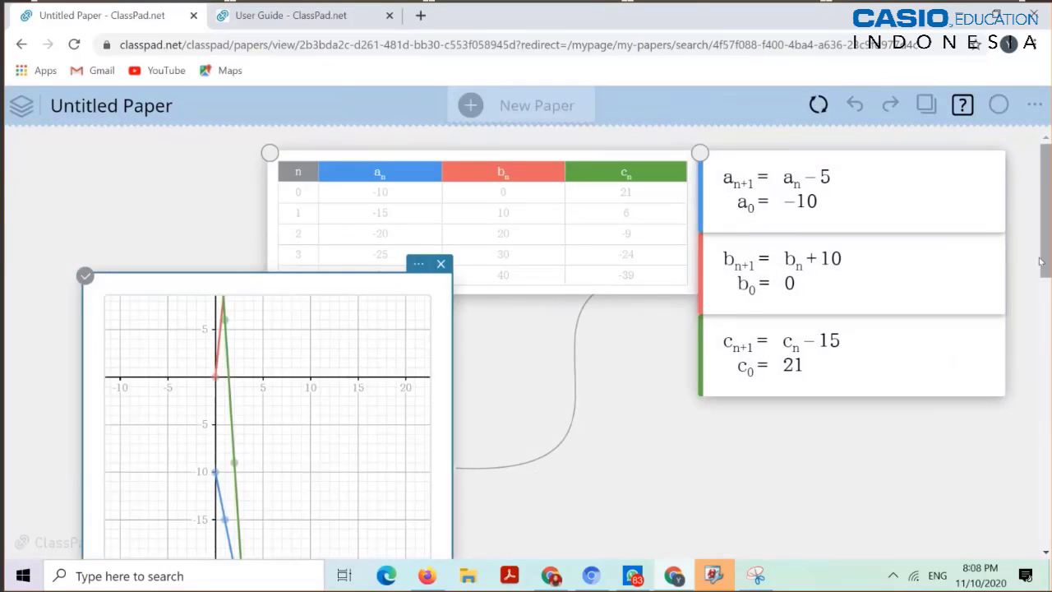
pyautogui.moveTo(1043, 261); pyautogui.dragTo(1042, 294)
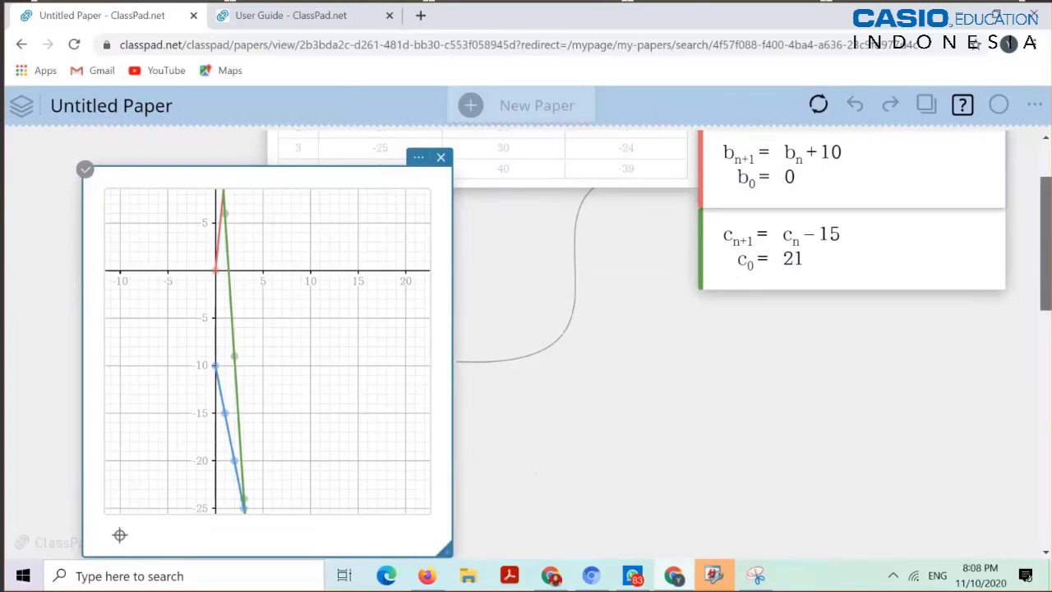
pyautogui.click(267, 289)
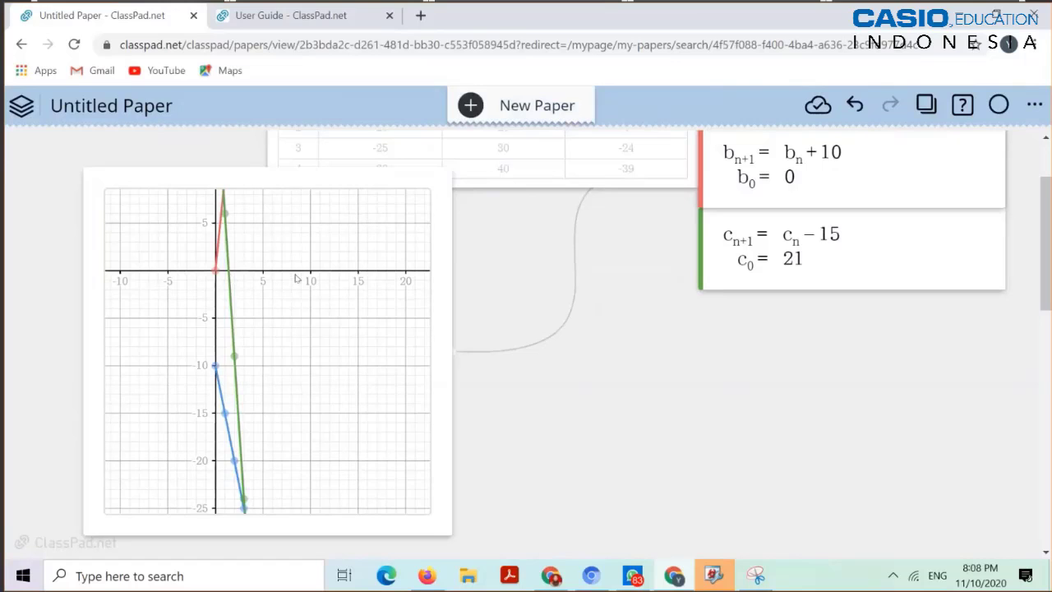
pyautogui.scroll(1, 282, 268)
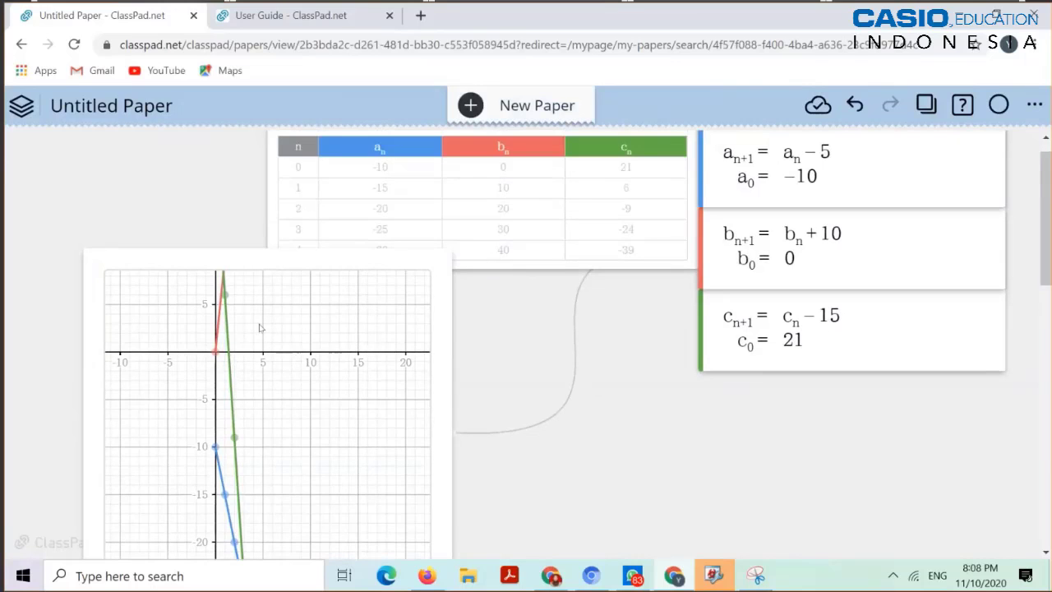
pyautogui.moveTo(259, 329); pyautogui.dragTo(316, 368)
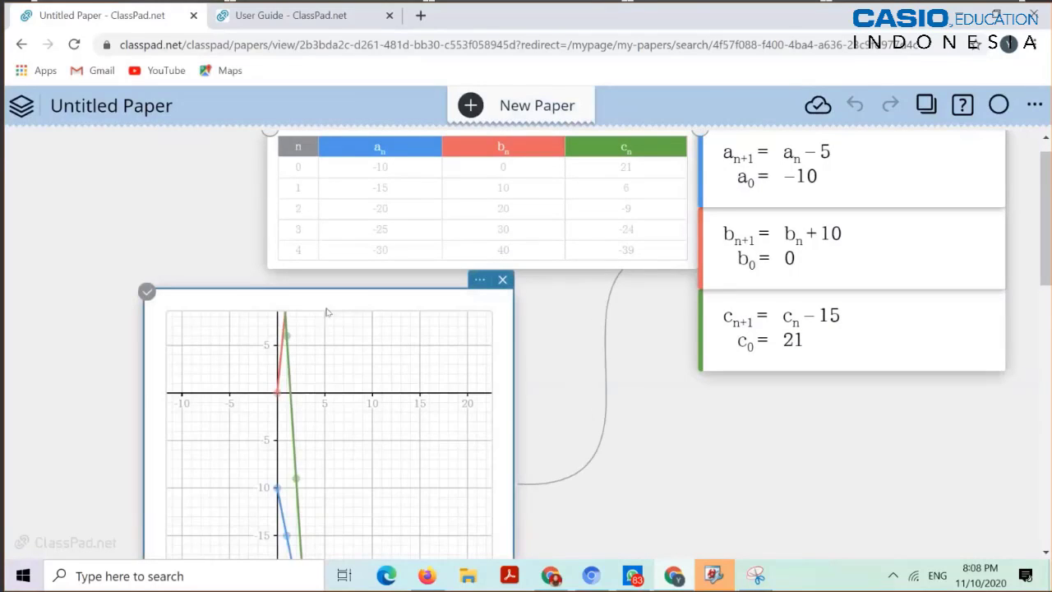
pyautogui.moveTo(326, 312); pyautogui.dragTo(286, 292)
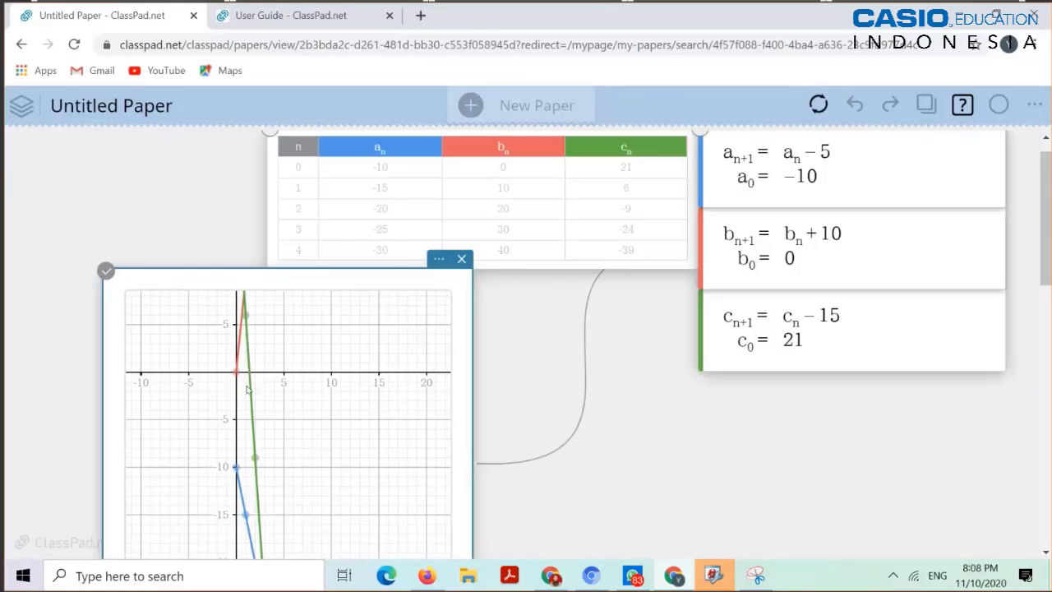
# Pan the graph up to show b rising and c falling, up to about 20
pyautogui.moveTo(295, 417); pyautogui.dragTo(280, 520)
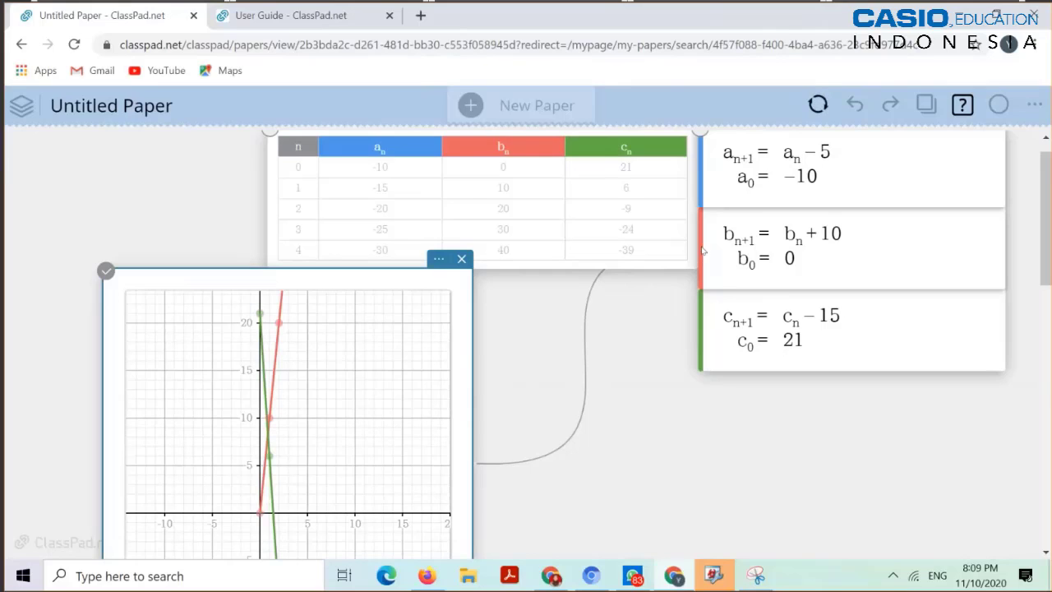
pyautogui.click(701, 247)
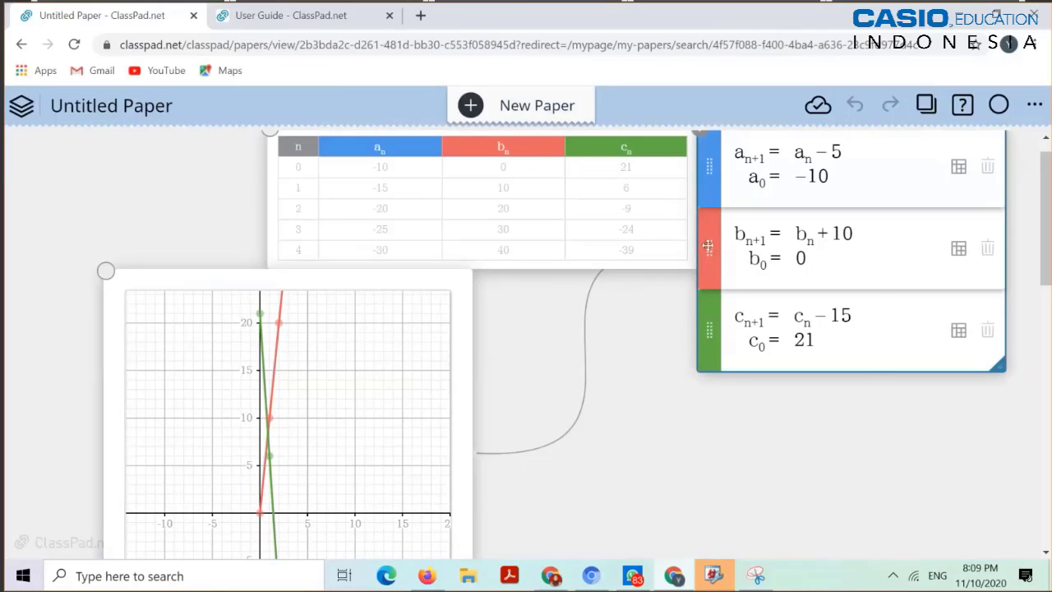
# Try yellow and black for sequence b, then settle on red
pyautogui.click(709, 247)
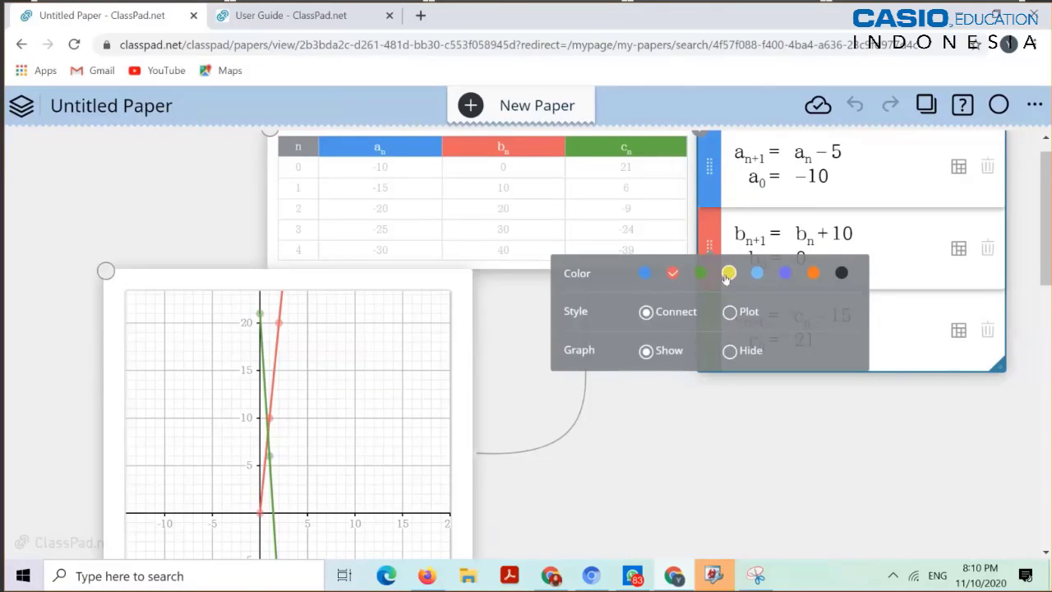
pyautogui.click(729, 273)
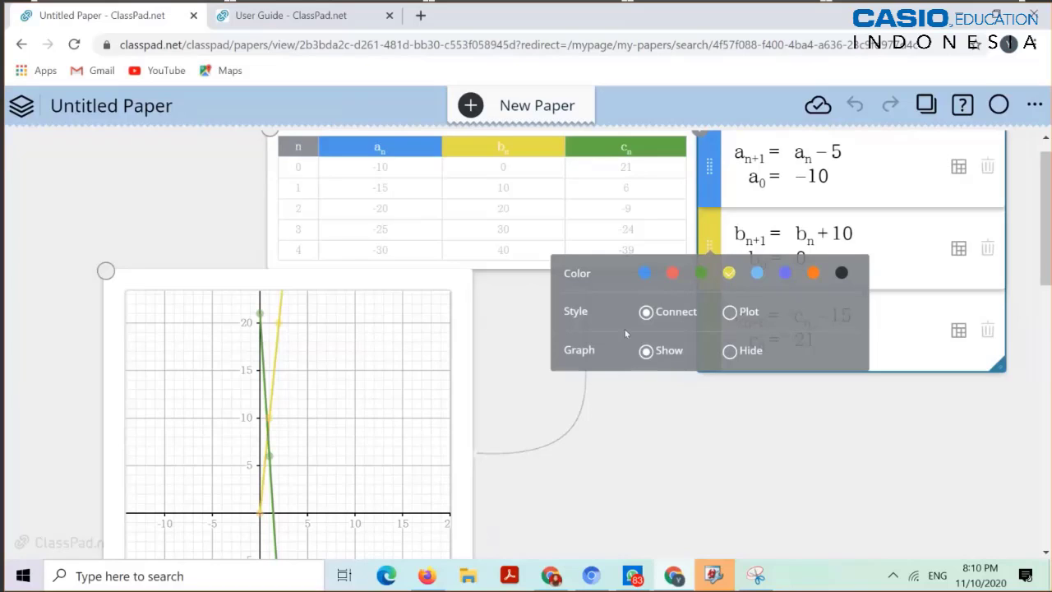
pyautogui.click(842, 275)
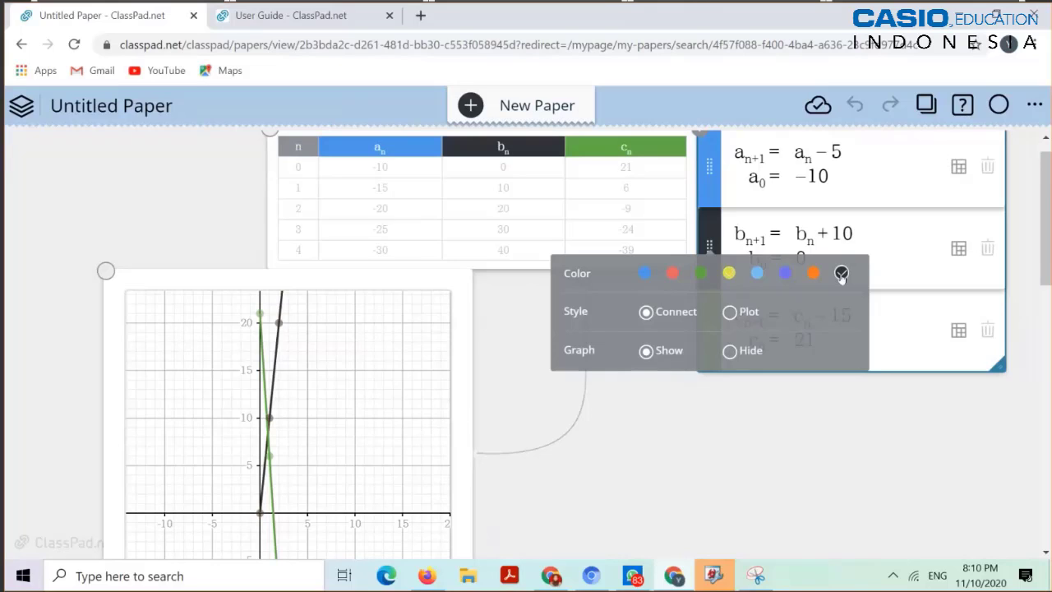
pyautogui.click(672, 273)
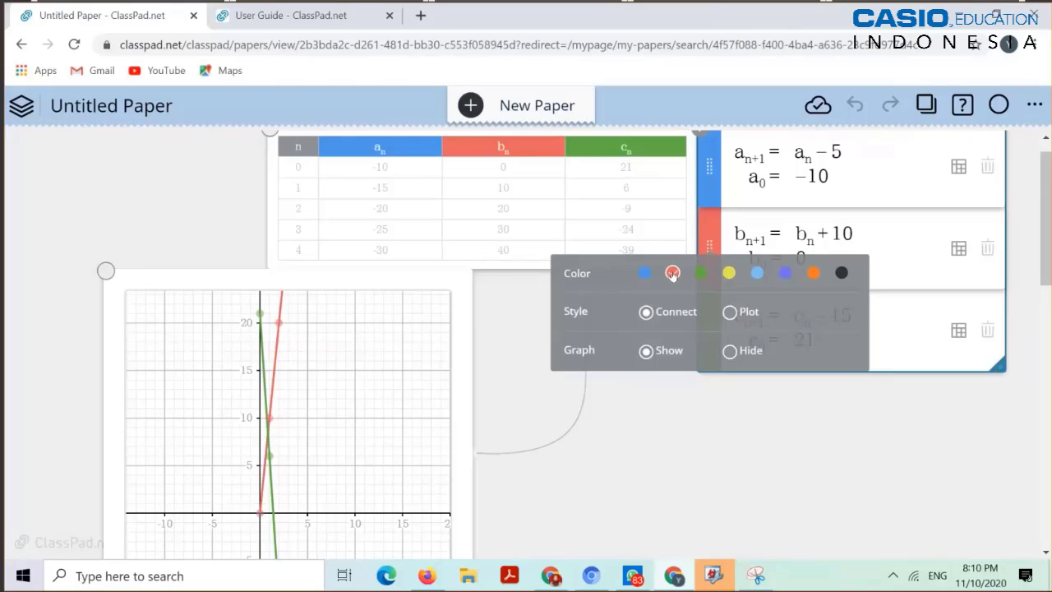
pyautogui.click(672, 273)
# Compare Plot and Connect styles for b, ending on Connect with b hidden from the graph
pyautogui.click(729, 313)
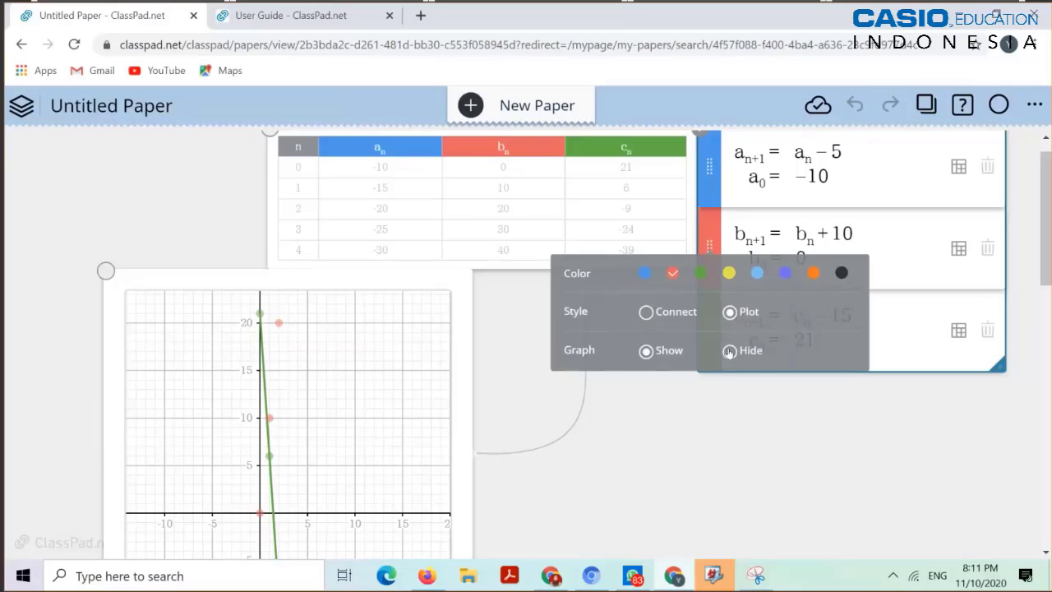
pyautogui.click(729, 351)
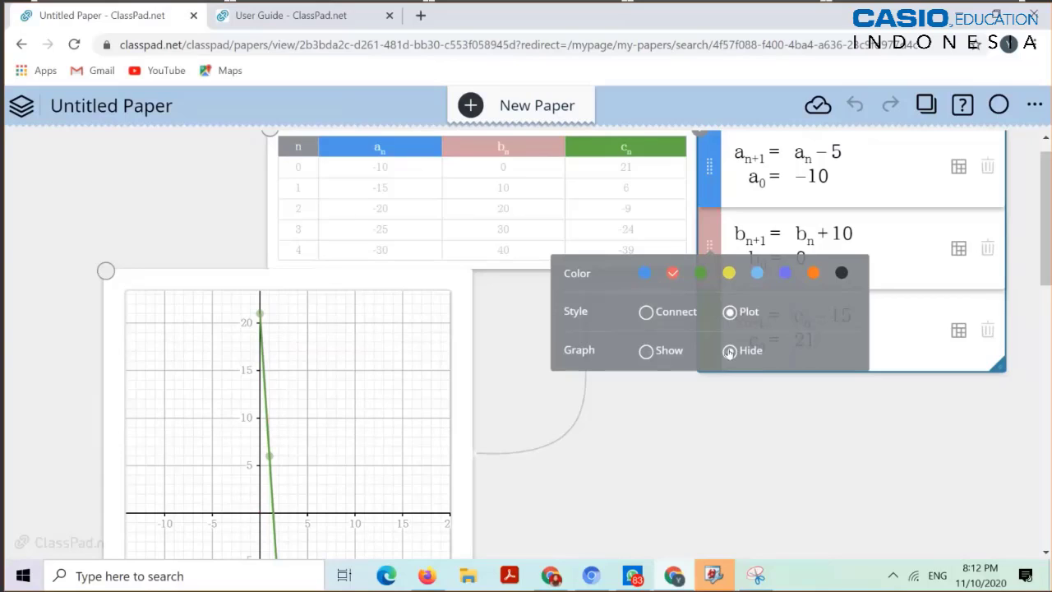
pyautogui.click(729, 352)
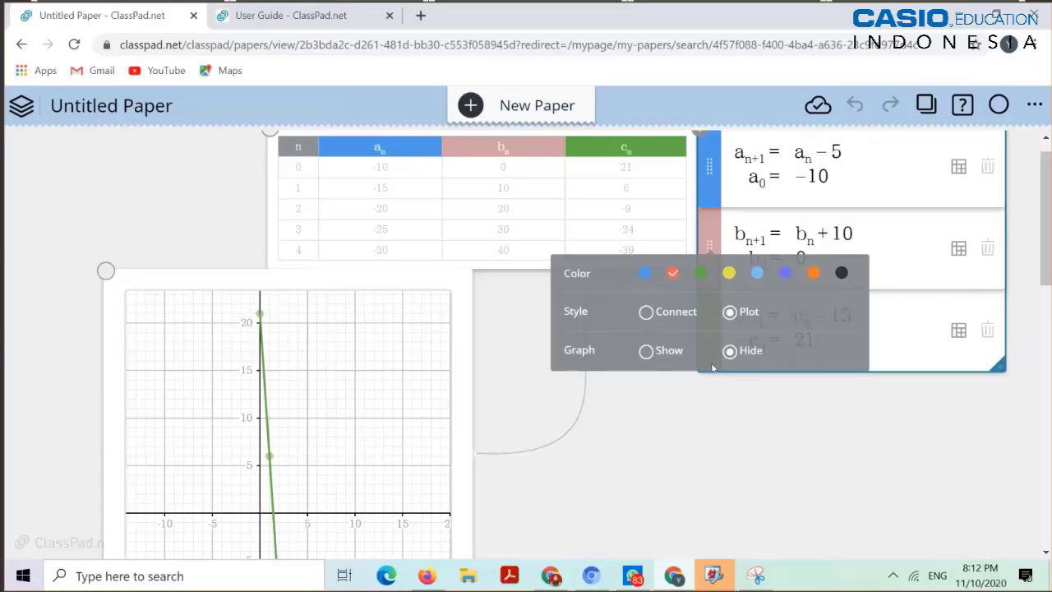
pyautogui.click(646, 352)
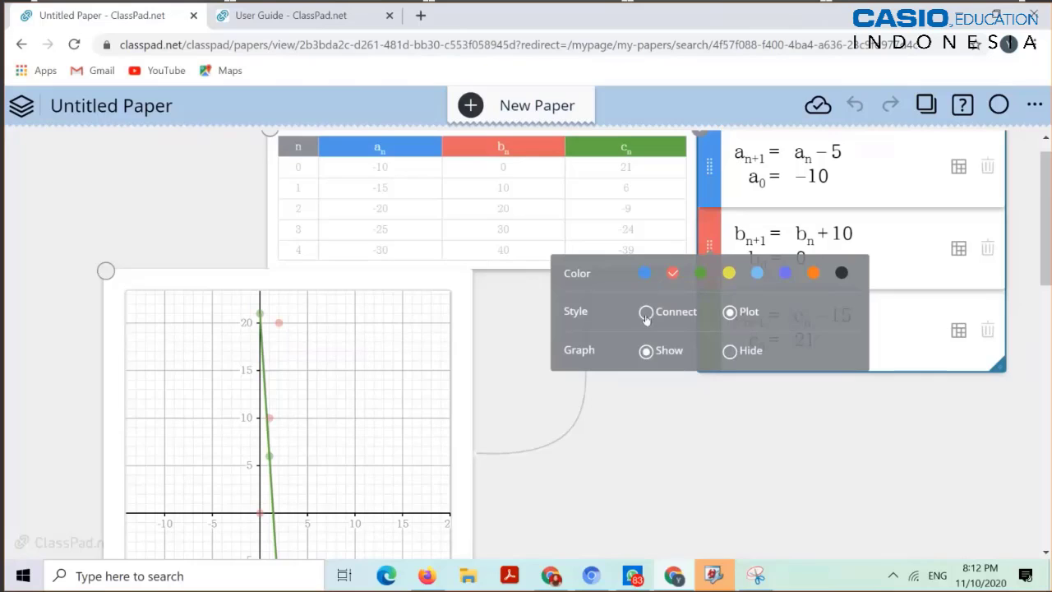
pyautogui.click(647, 314)
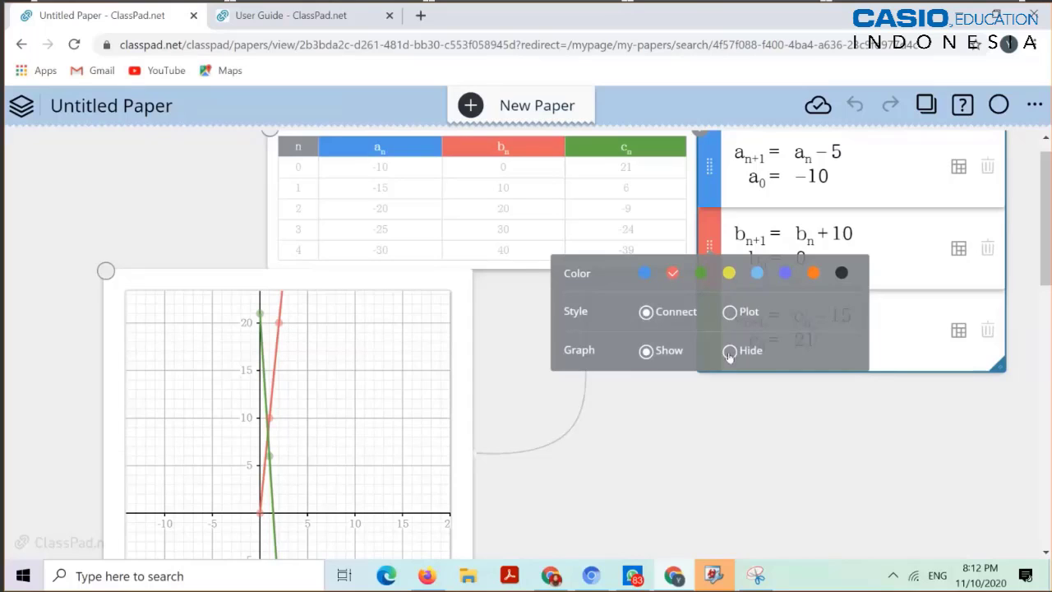
pyautogui.click(730, 352)
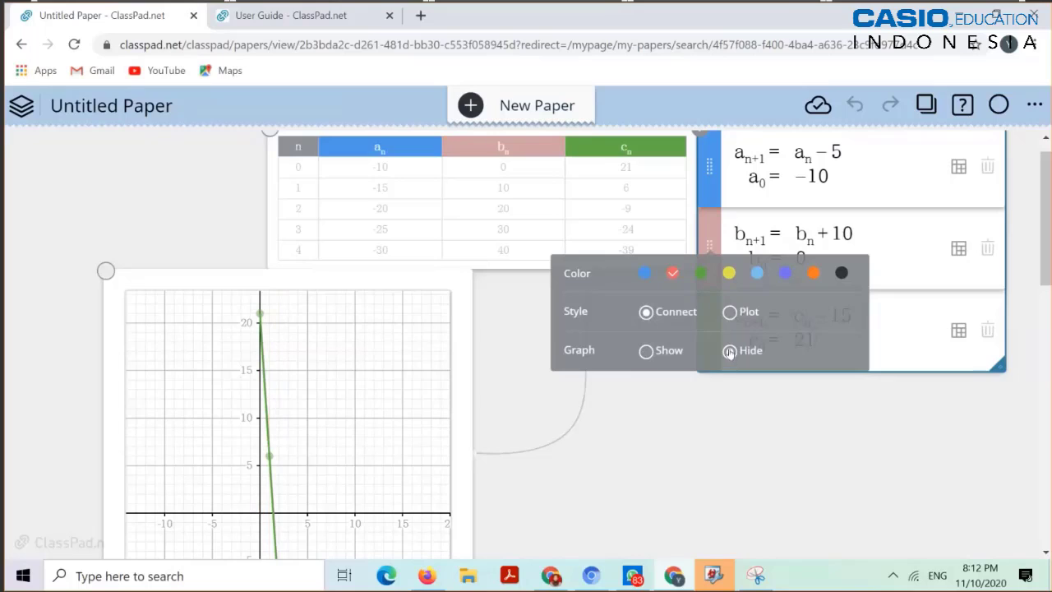
pyautogui.click(711, 177)
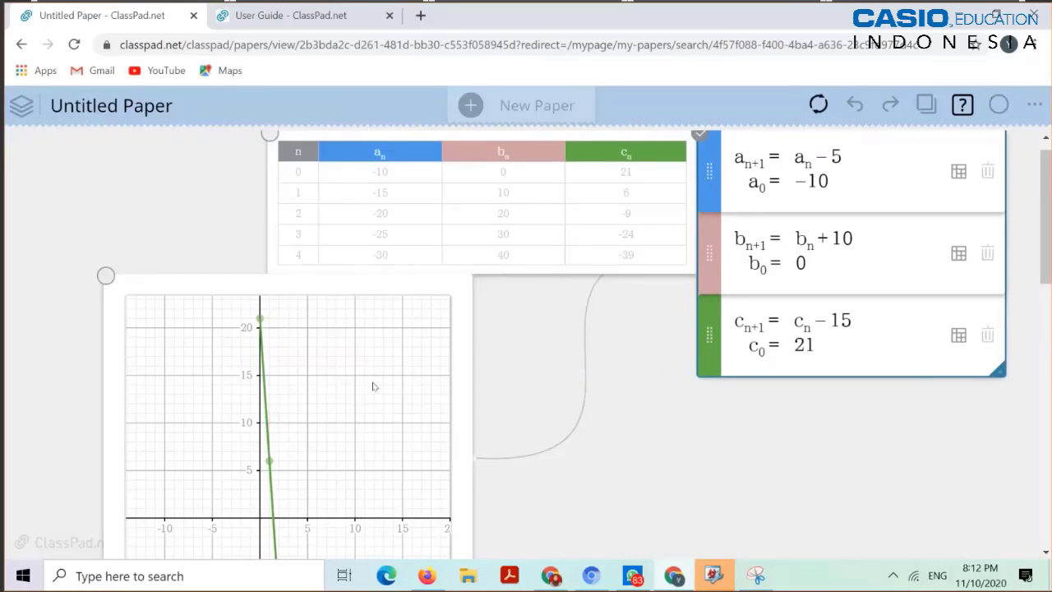
# Pan the graph down to show a and c's negative values, down to about -30
pyautogui.scroll(-1, 373, 386)
pyautogui.scroll(-2, 374, 387)
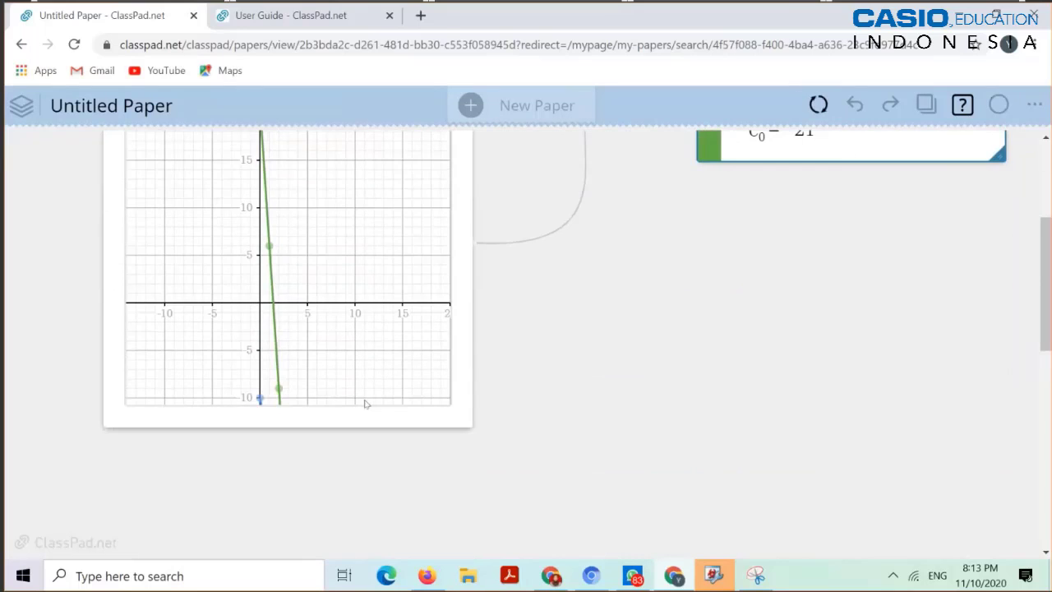
pyautogui.scroll(1, 331, 422)
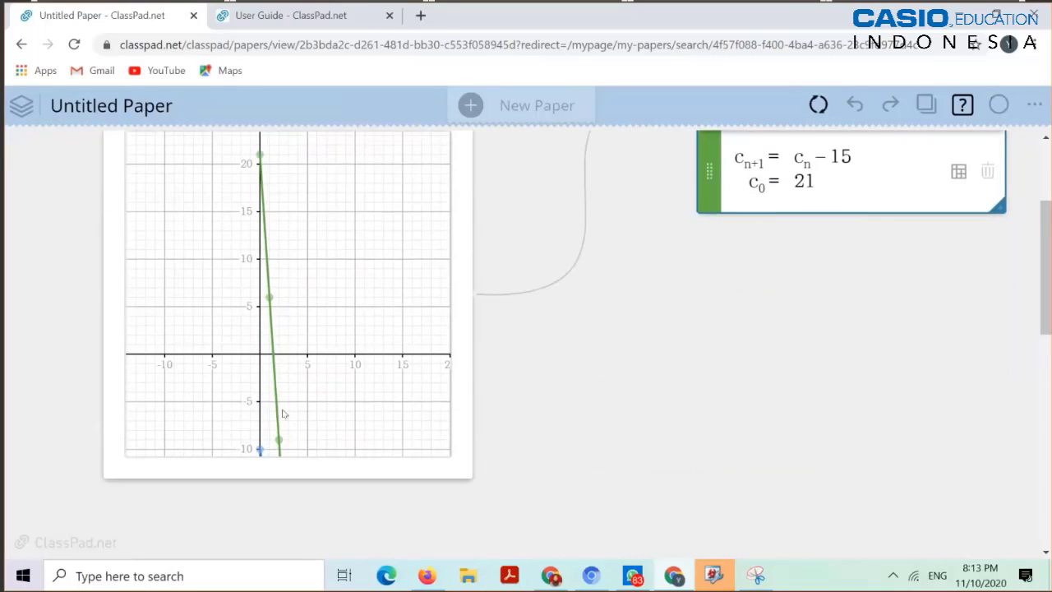
pyautogui.click(275, 376)
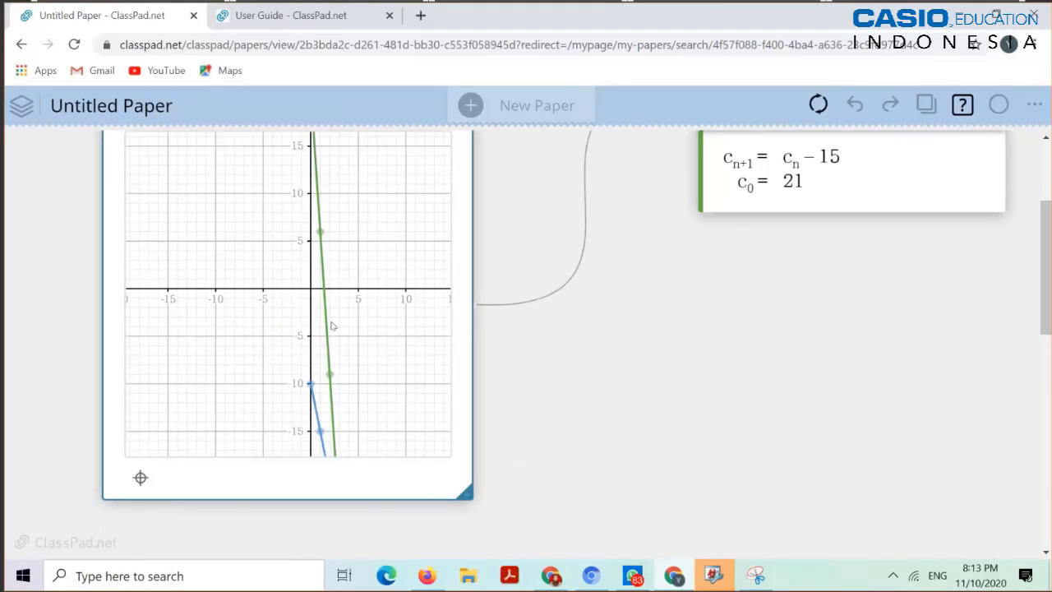
pyautogui.moveTo(332, 326); pyautogui.dragTo(257, 160)
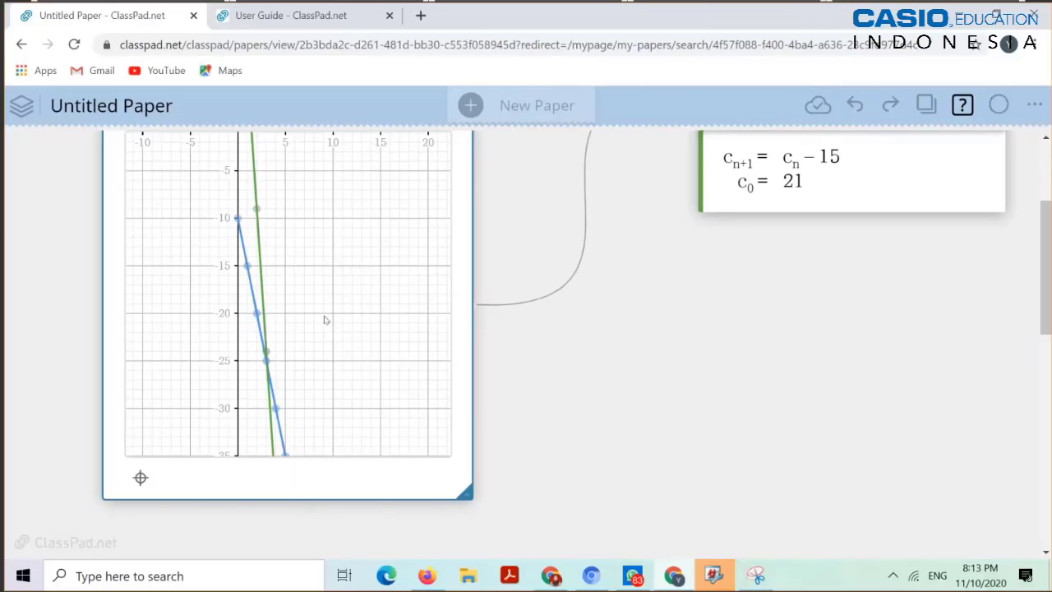
pyautogui.moveTo(324, 319); pyautogui.dragTo(296, 300)
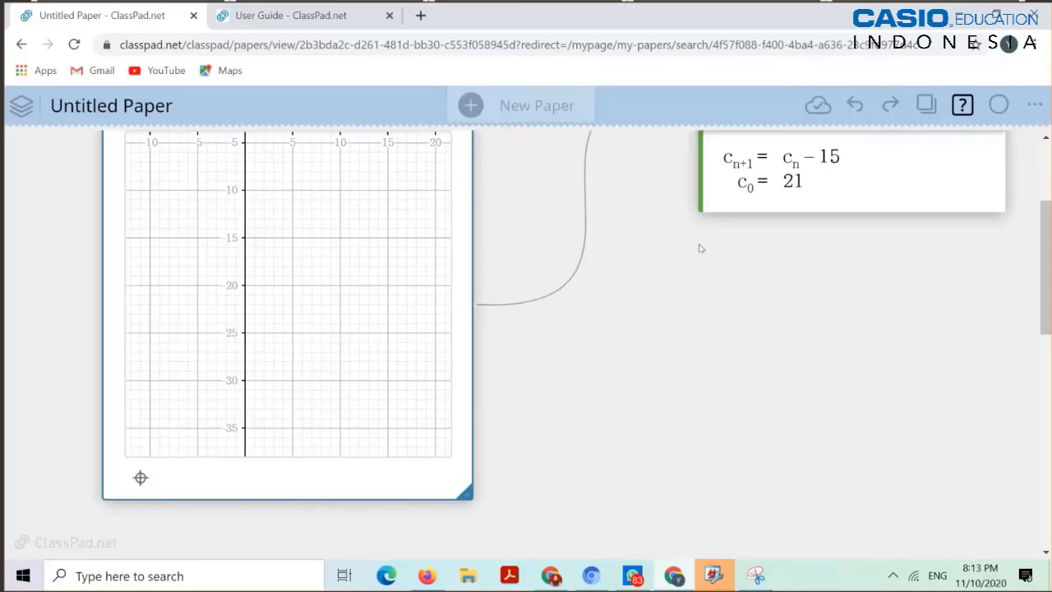
pyautogui.scroll(1, 700, 248)
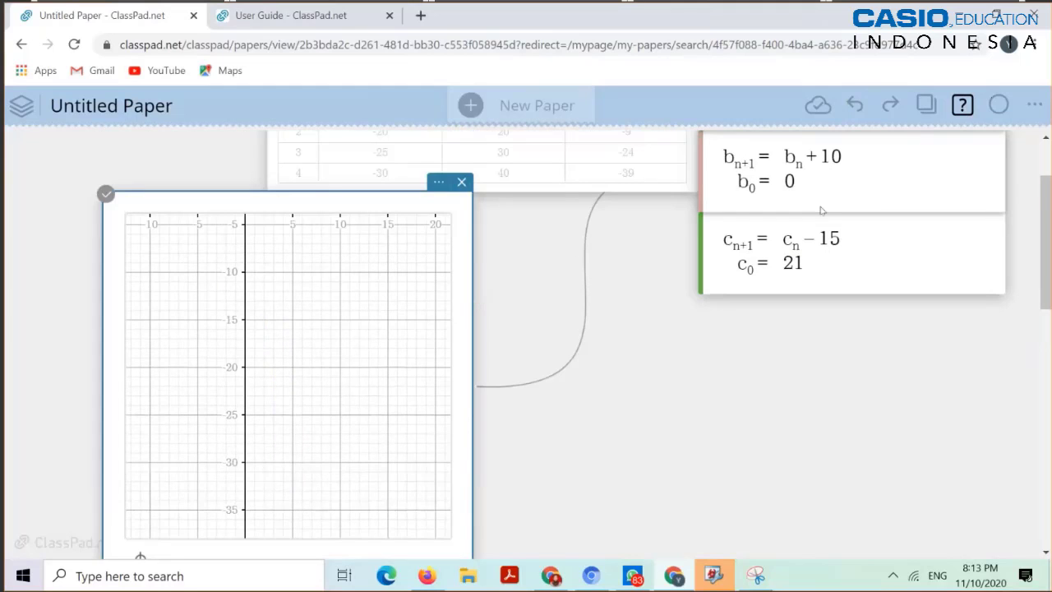
pyautogui.scroll(1, 820, 211)
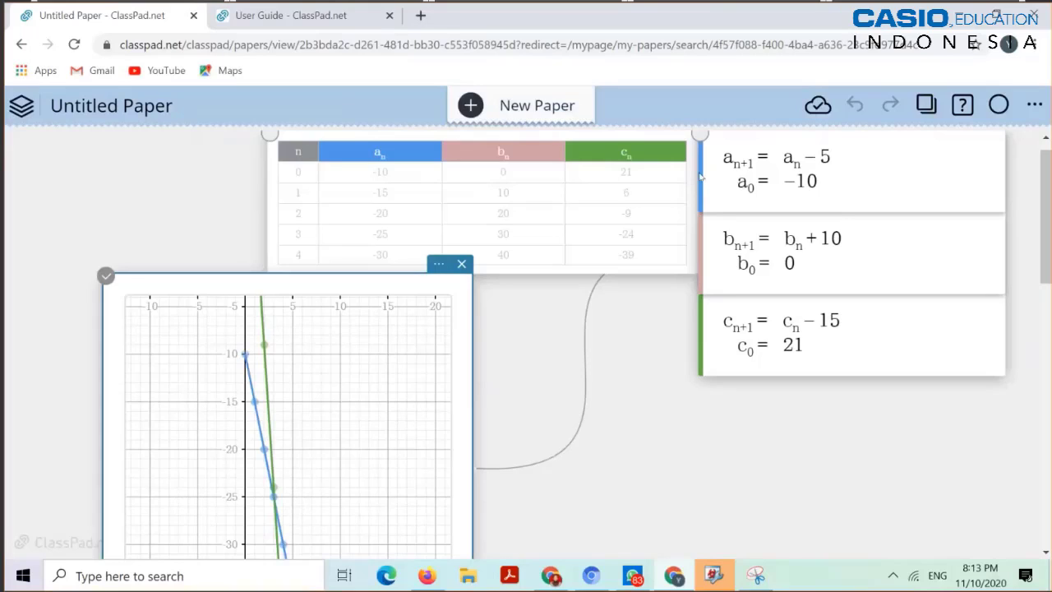
# Set sequence a's style to Plot and hide it from the graph
pyautogui.click(709, 171)
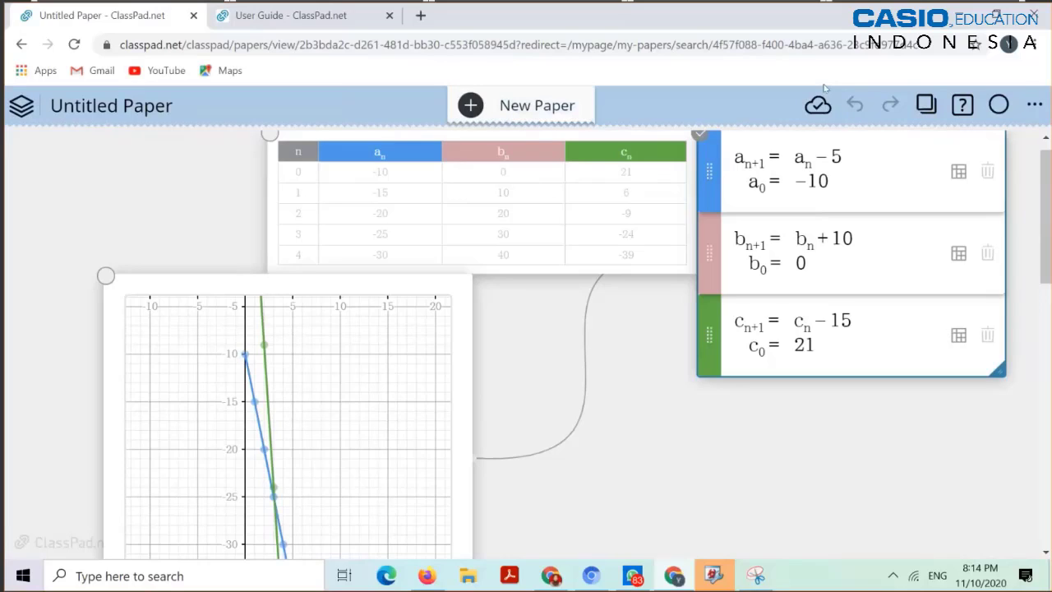
pyautogui.click(709, 171)
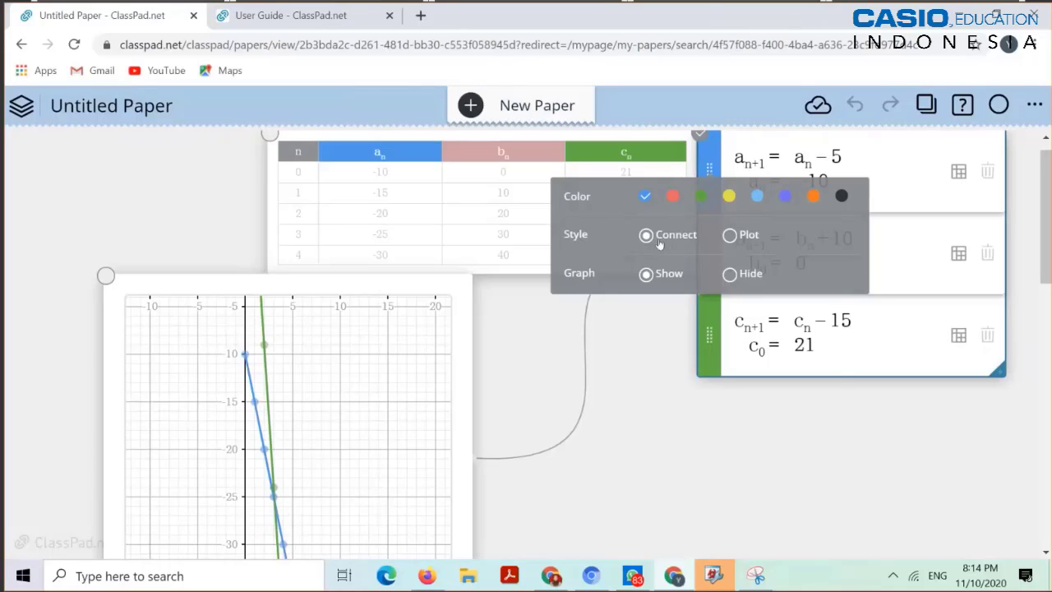
pyautogui.click(730, 236)
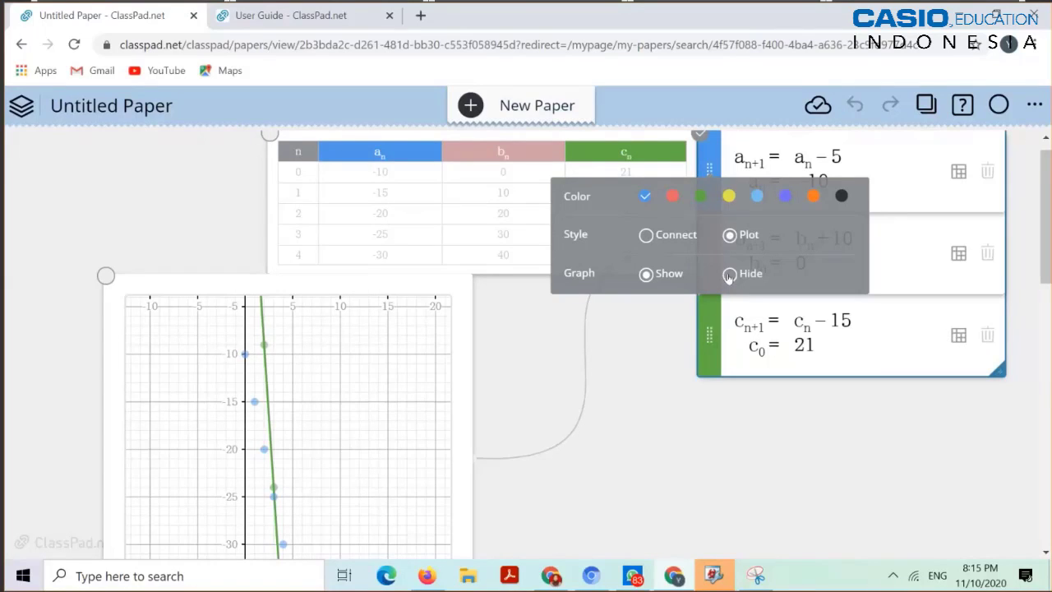
pyautogui.click(729, 275)
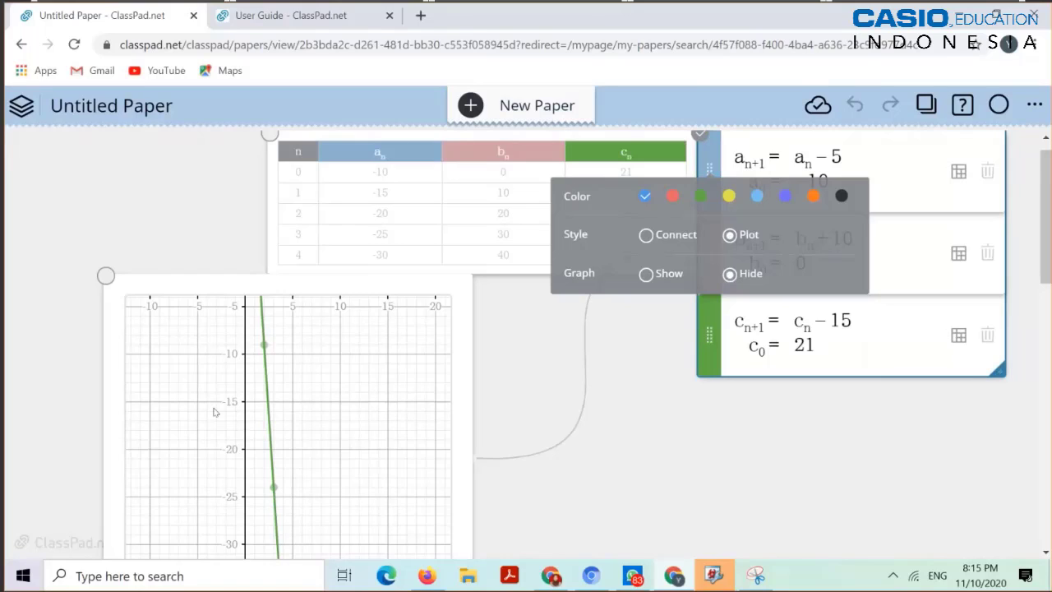
pyautogui.click(706, 334)
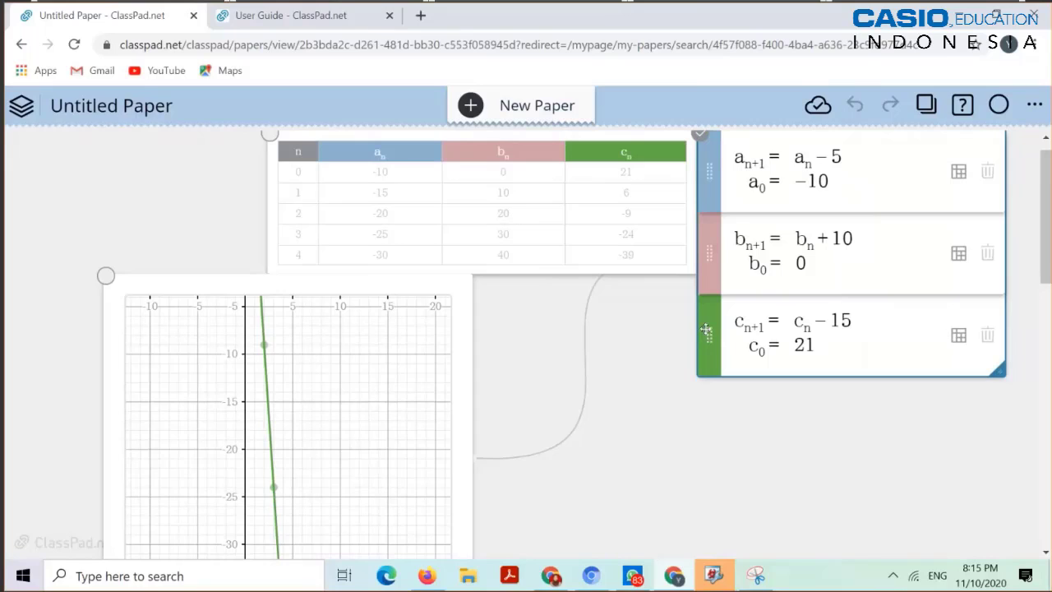
# Set sequence c to Plot style and hide it, leaving the graph empty
pyautogui.click(707, 330)
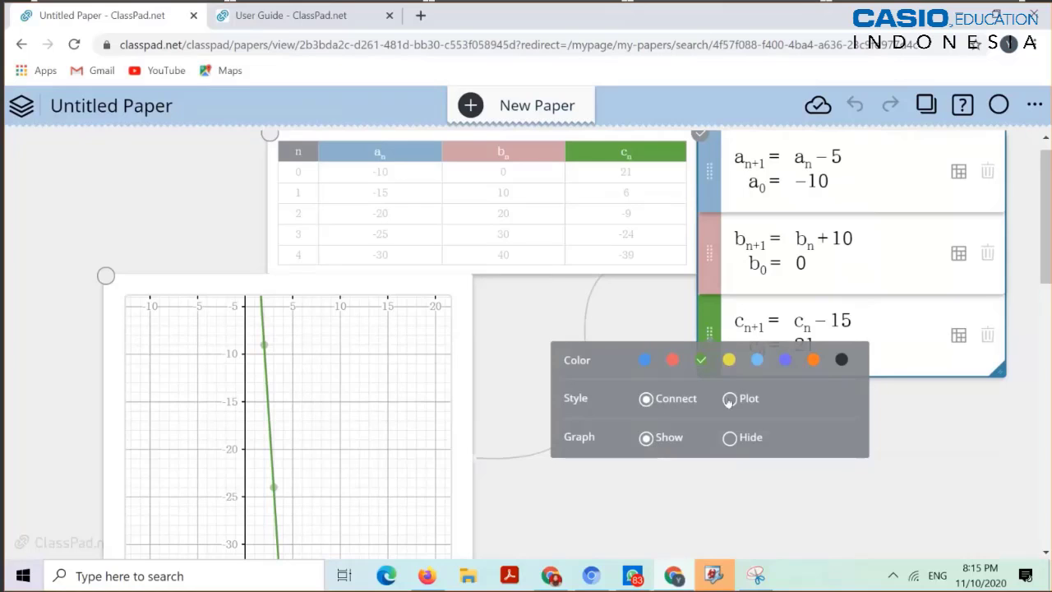
pyautogui.click(729, 400)
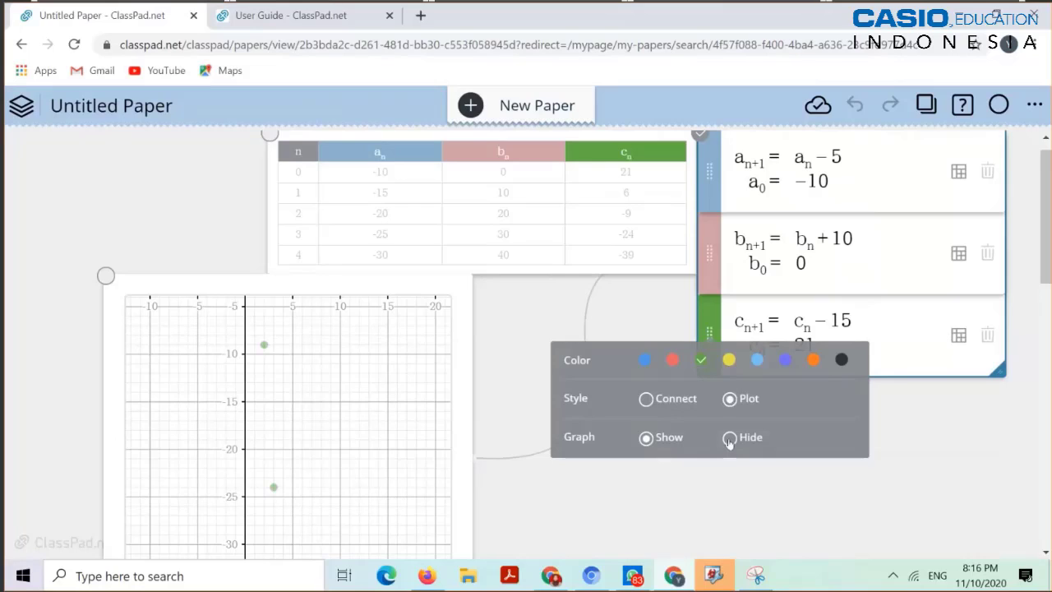
pyautogui.click(729, 439)
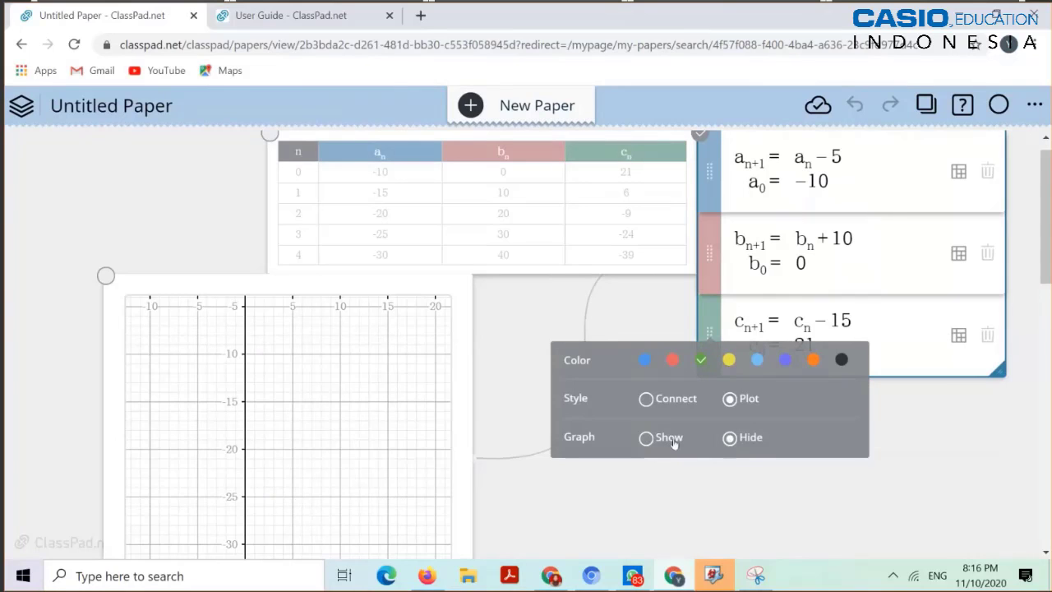
pyautogui.click(304, 285)
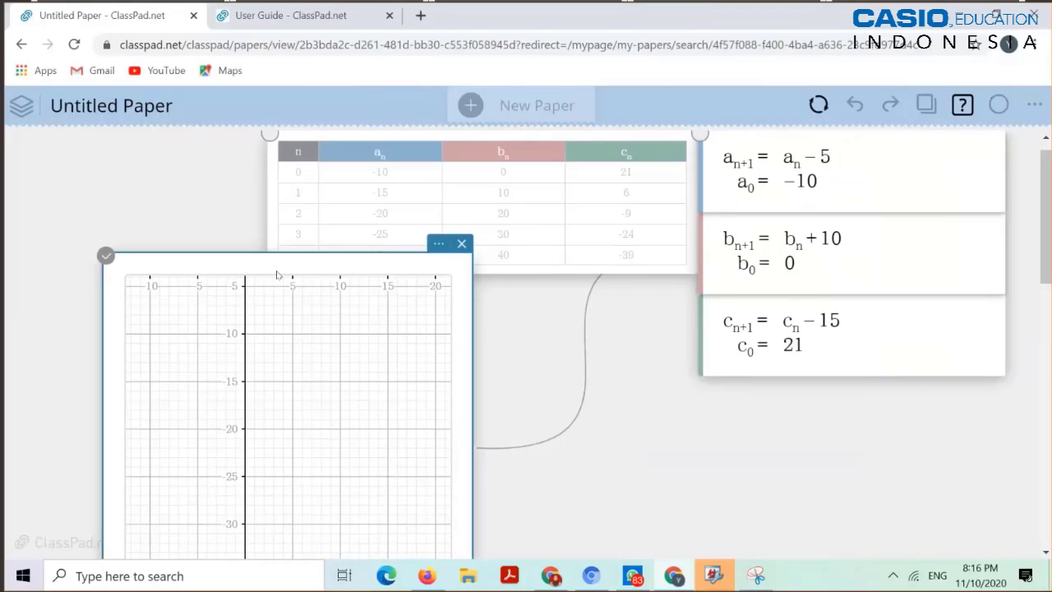
# Move the empty graph card up-left over the table and re-centre it on the origin
pyautogui.moveTo(277, 275); pyautogui.dragTo(197, 144)
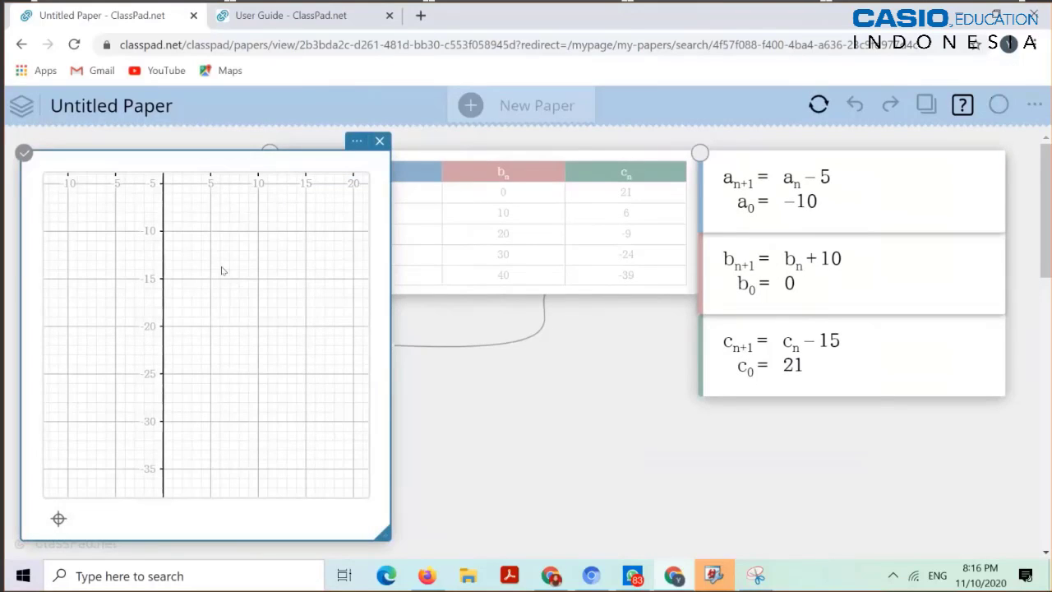
pyautogui.moveTo(231, 281); pyautogui.dragTo(211, 405)
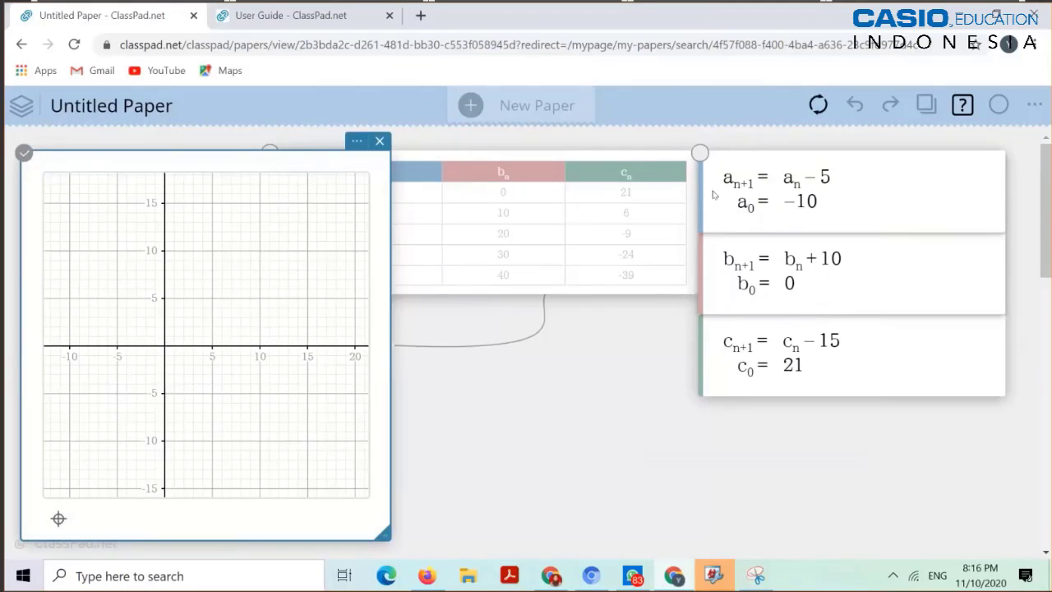
pyautogui.click(706, 189)
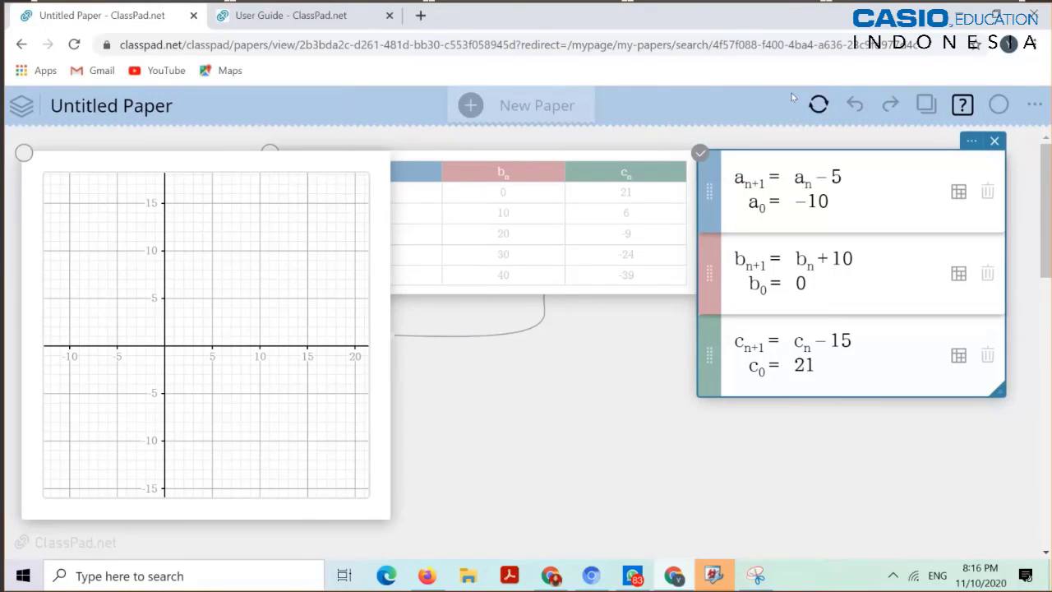
# Set the a_n sequence's Graph to Show and pan the graph to frame its points
pyautogui.click(710, 193)
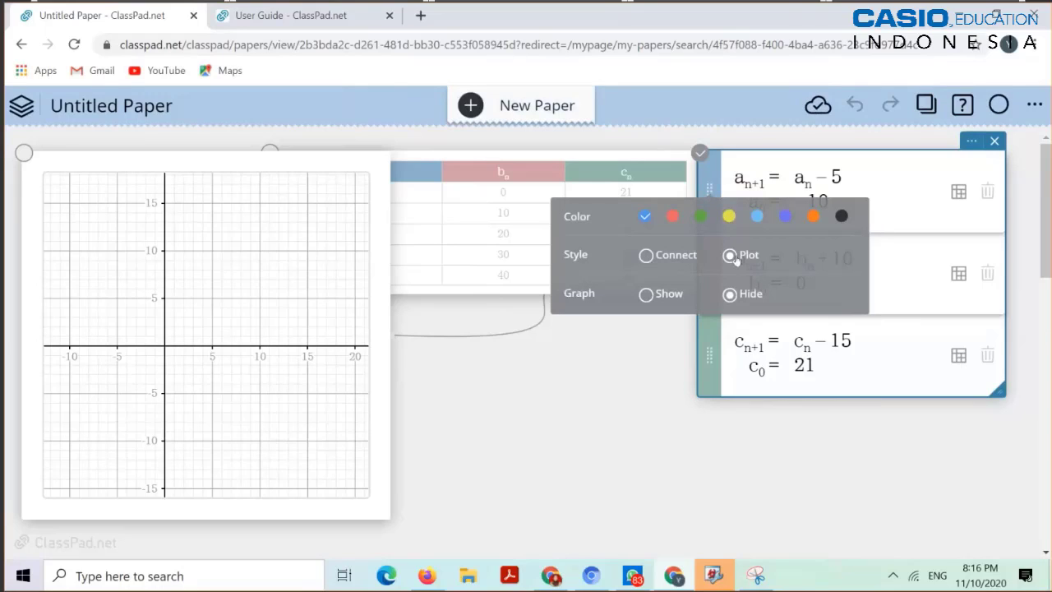
pyautogui.click(646, 296)
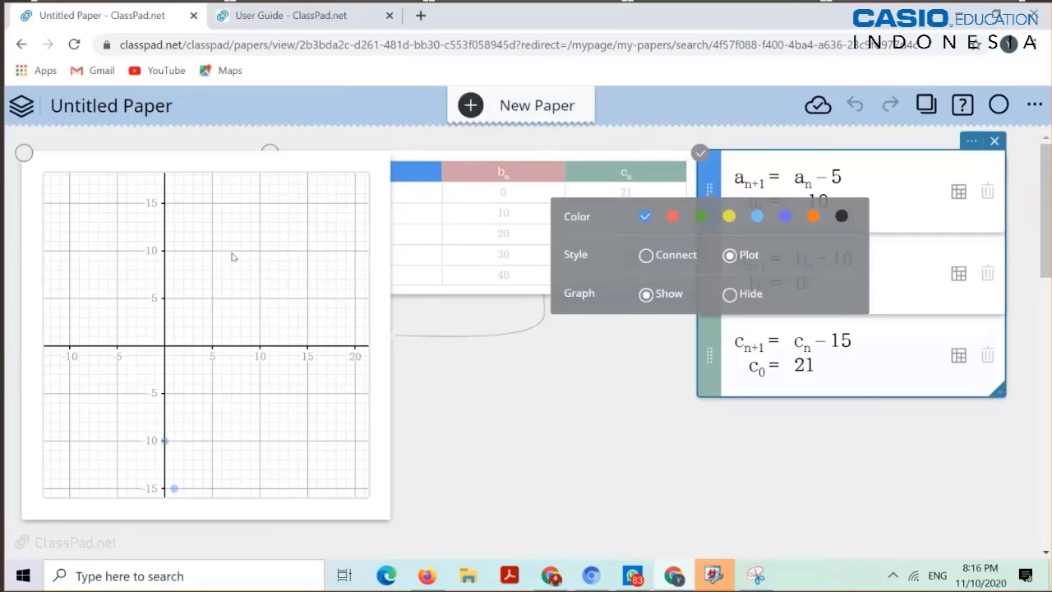
pyautogui.moveTo(233, 257); pyautogui.dragTo(243, 331)
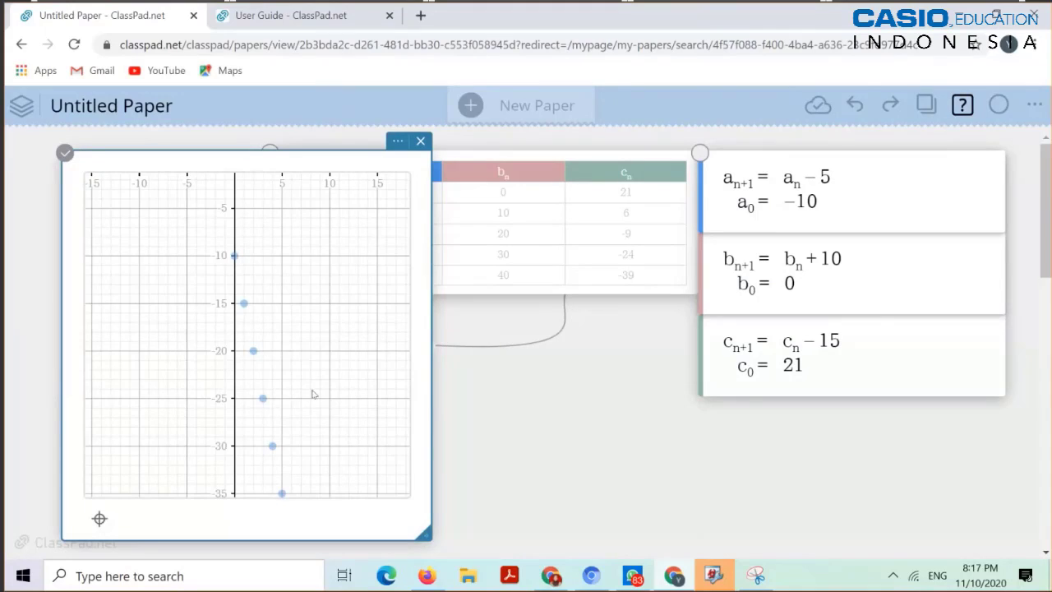
pyautogui.moveTo(312, 395); pyautogui.dragTo(322, 357)
pyautogui.click(697, 190)
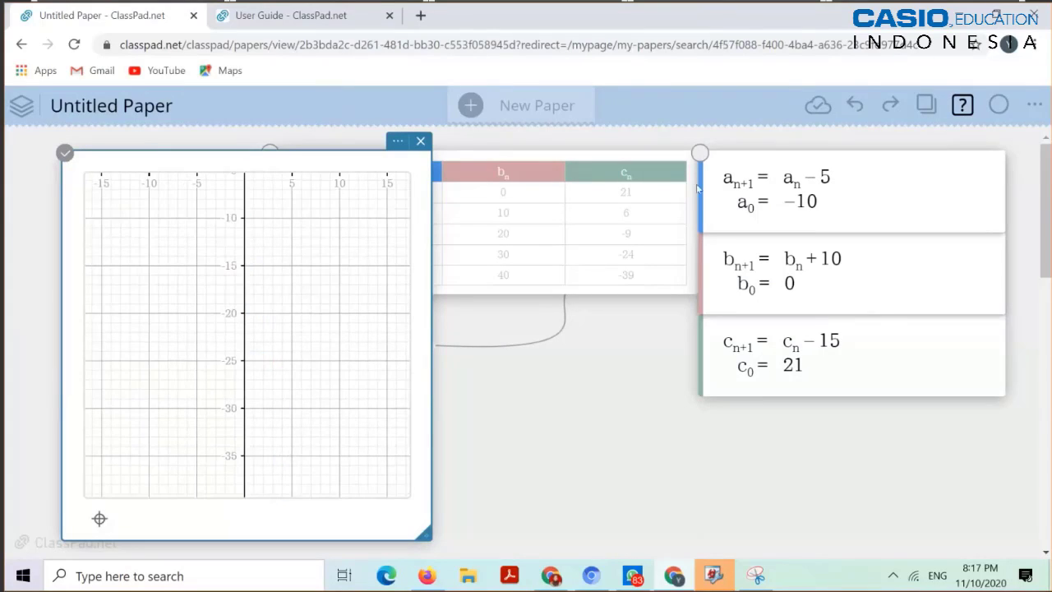
pyautogui.click(705, 196)
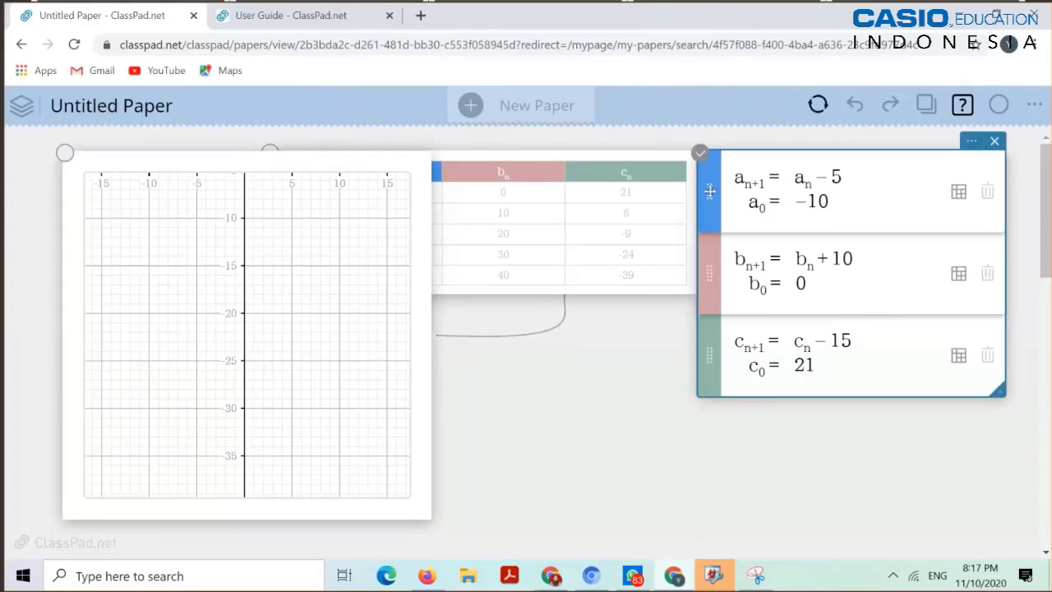
pyautogui.click(710, 191)
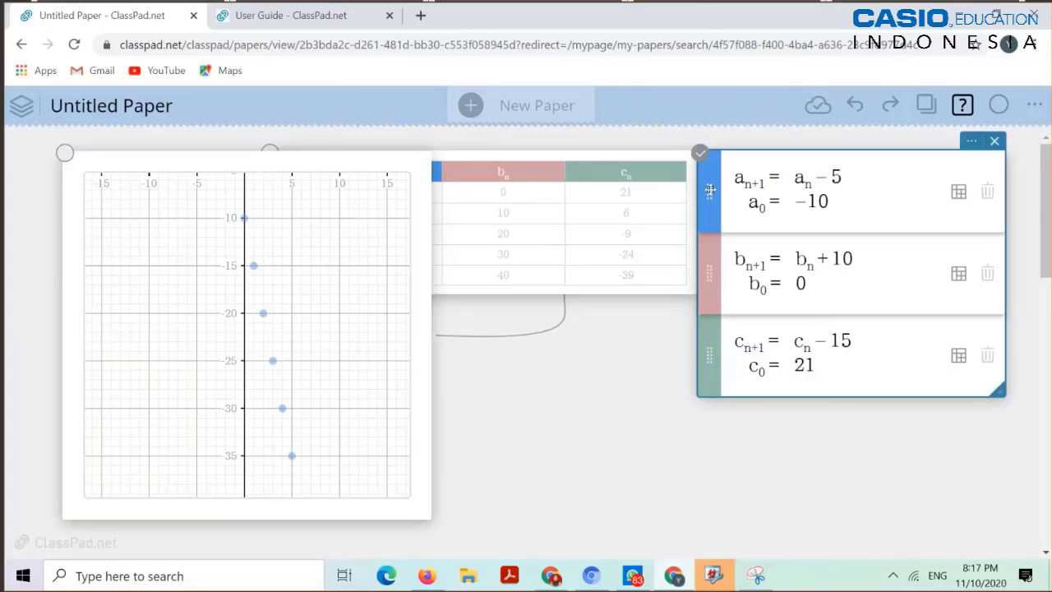
# Change the a_n sequence's Style to Connect so its points form a blue line
pyautogui.click(711, 190)
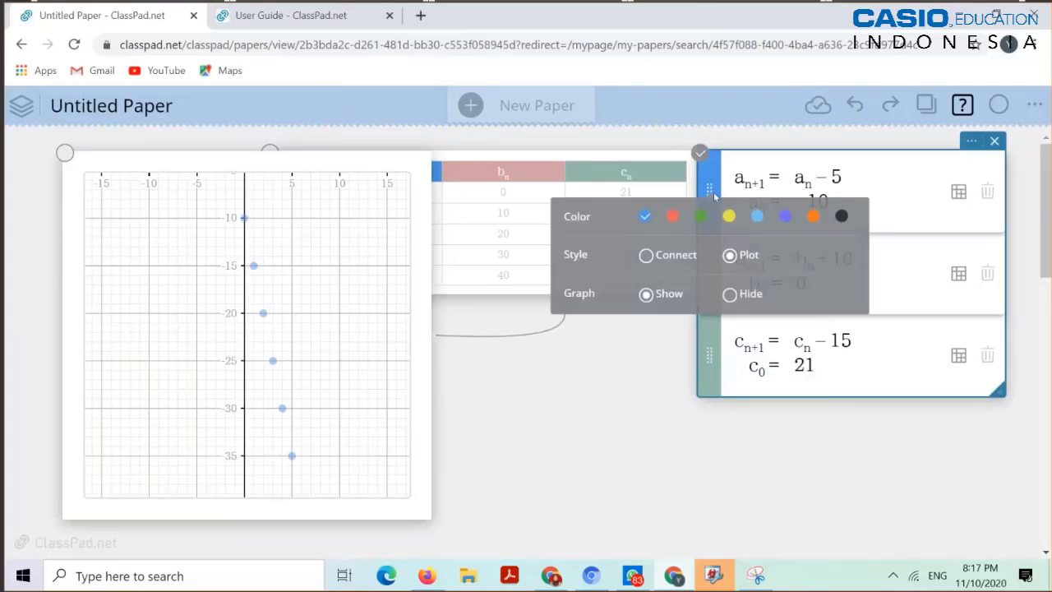
pyautogui.click(645, 255)
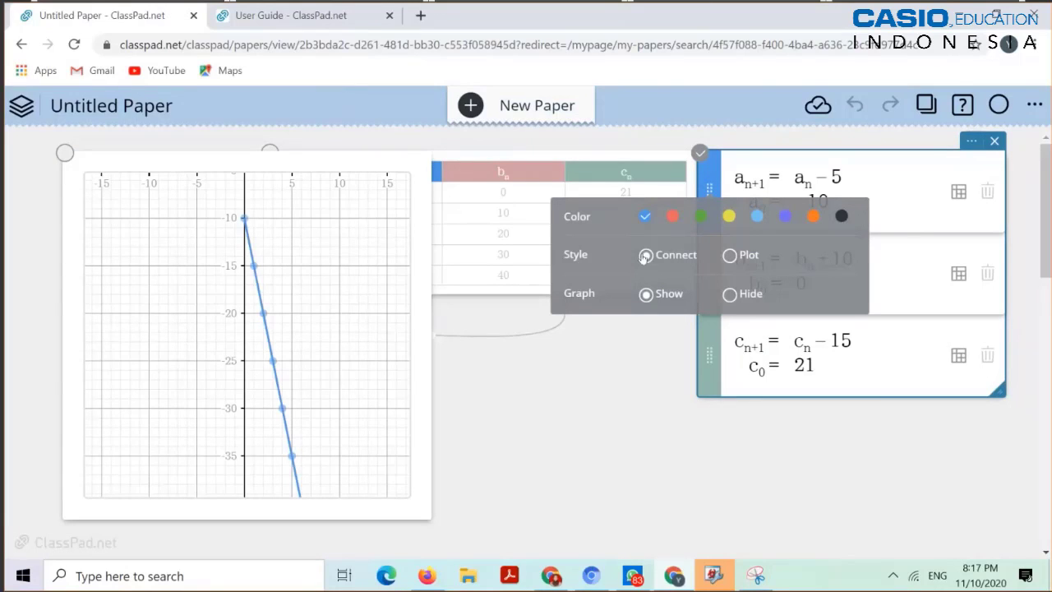
pyautogui.click(911, 223)
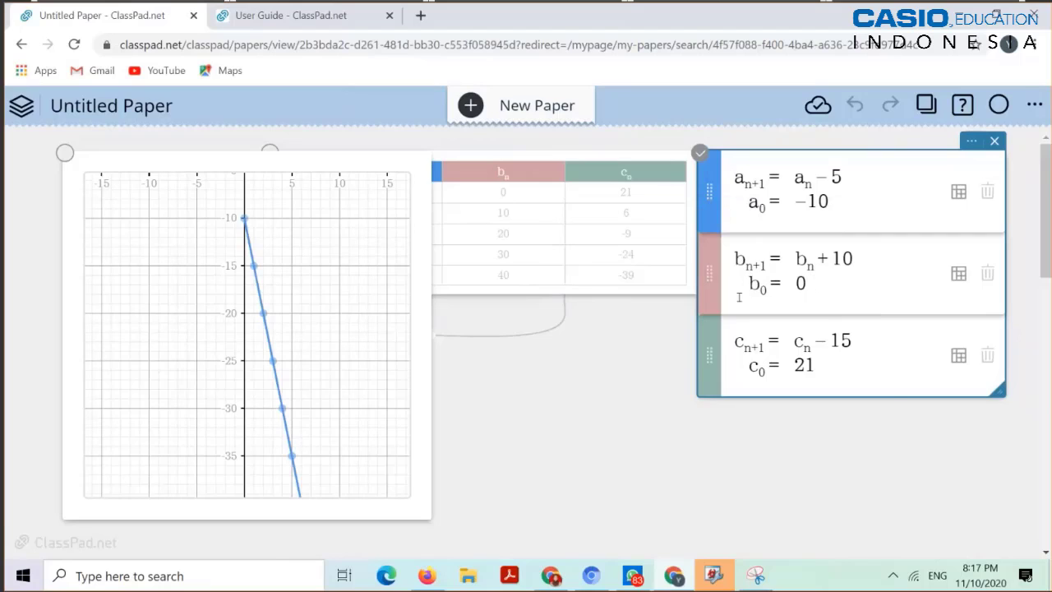
pyautogui.click(739, 298)
# Set b_n's Graph to Show, then move the graph panel and pan to centre the red line
pyautogui.click(709, 272)
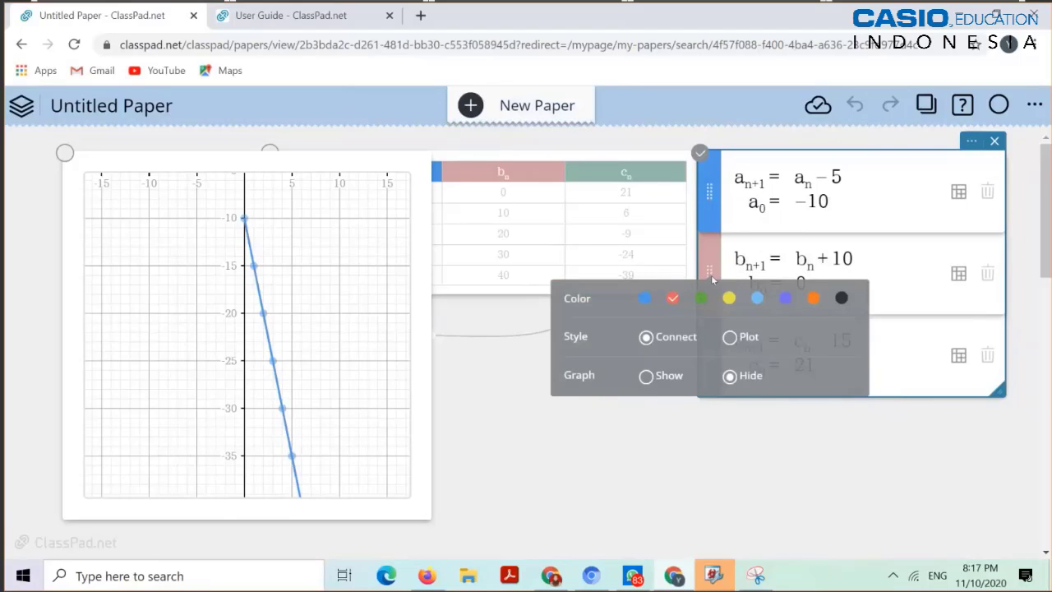
pyautogui.click(646, 378)
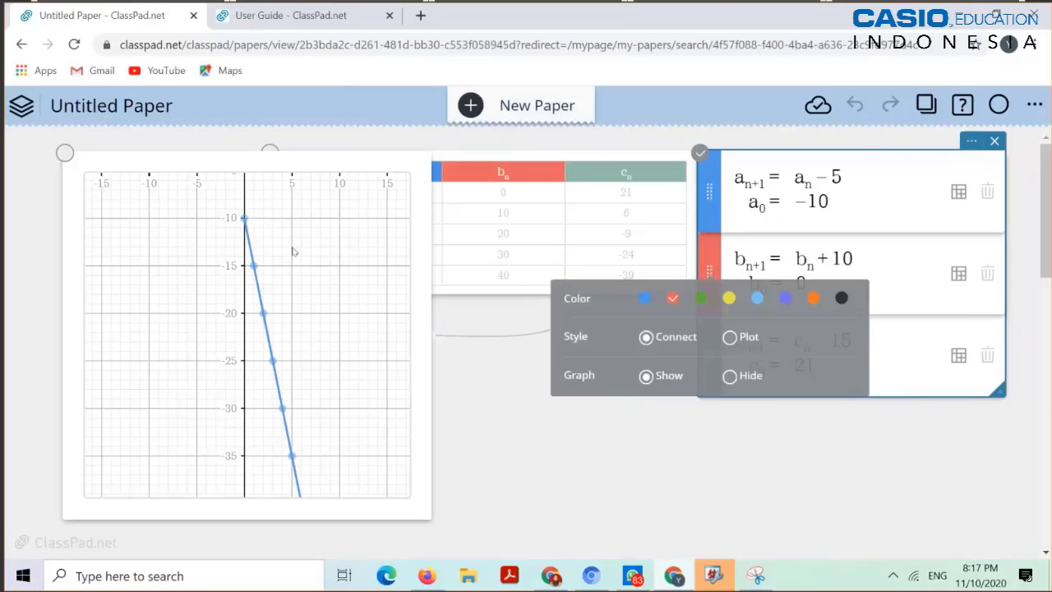
pyautogui.moveTo(294, 251); pyautogui.dragTo(265, 292)
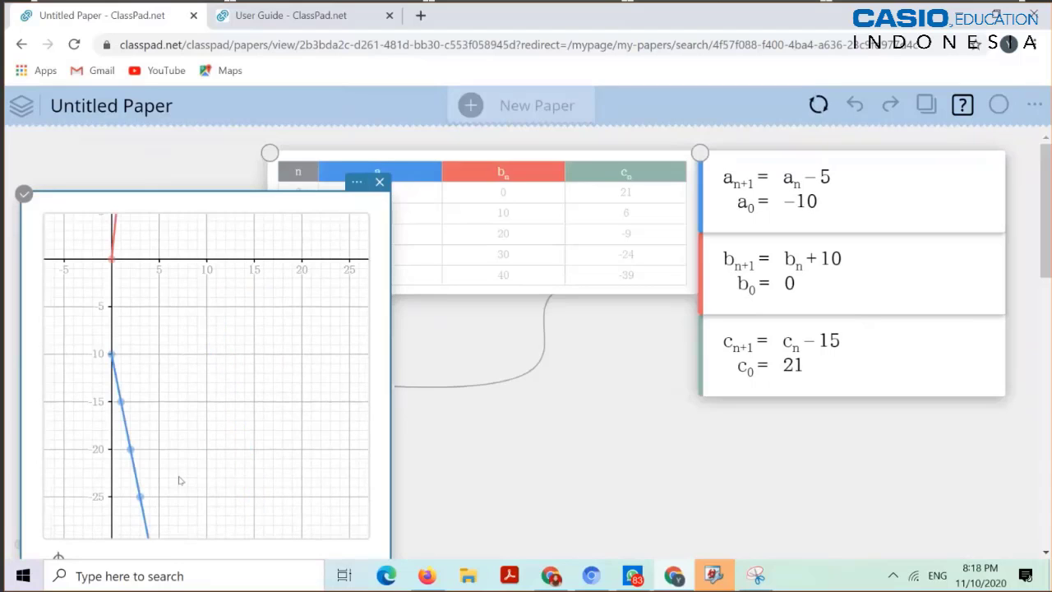
pyautogui.moveTo(180, 481); pyautogui.dragTo(270, 542)
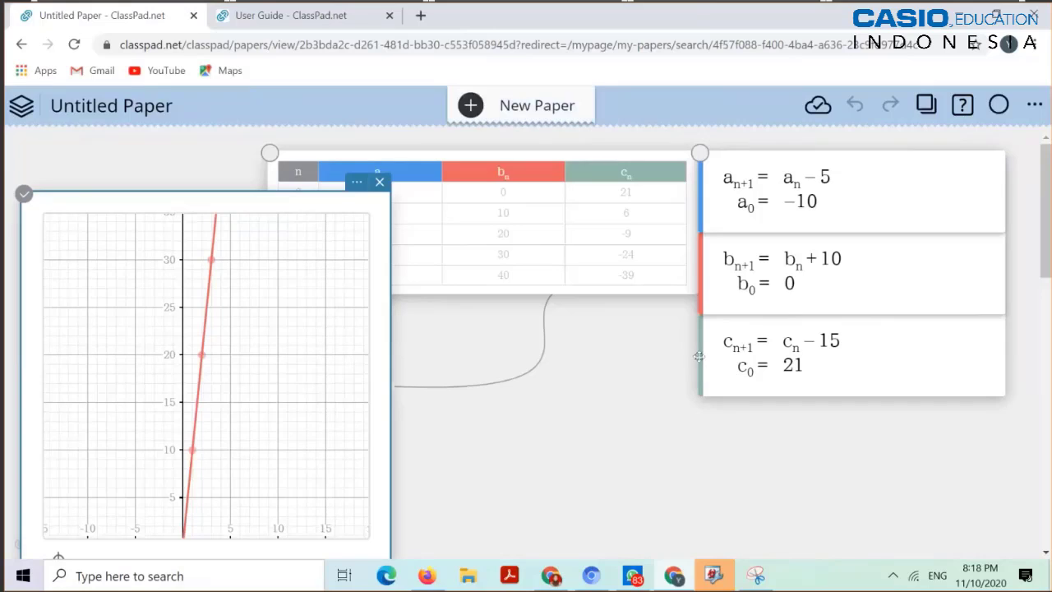
pyautogui.click(699, 356)
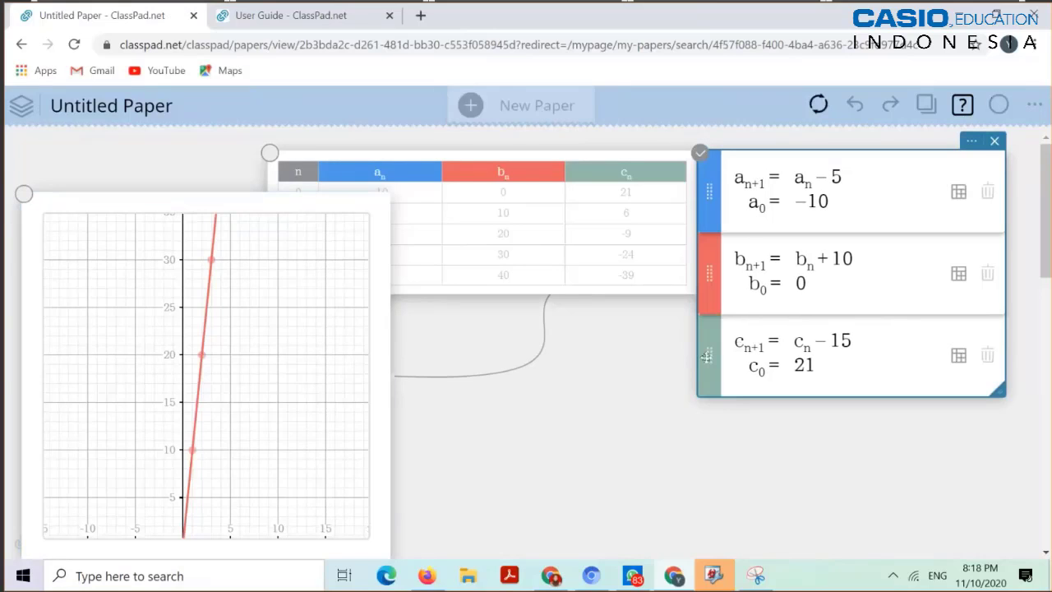
# Show c_n as a green connected line, then switch to the User Guide's 6. Sequence tab
pyautogui.click(708, 354)
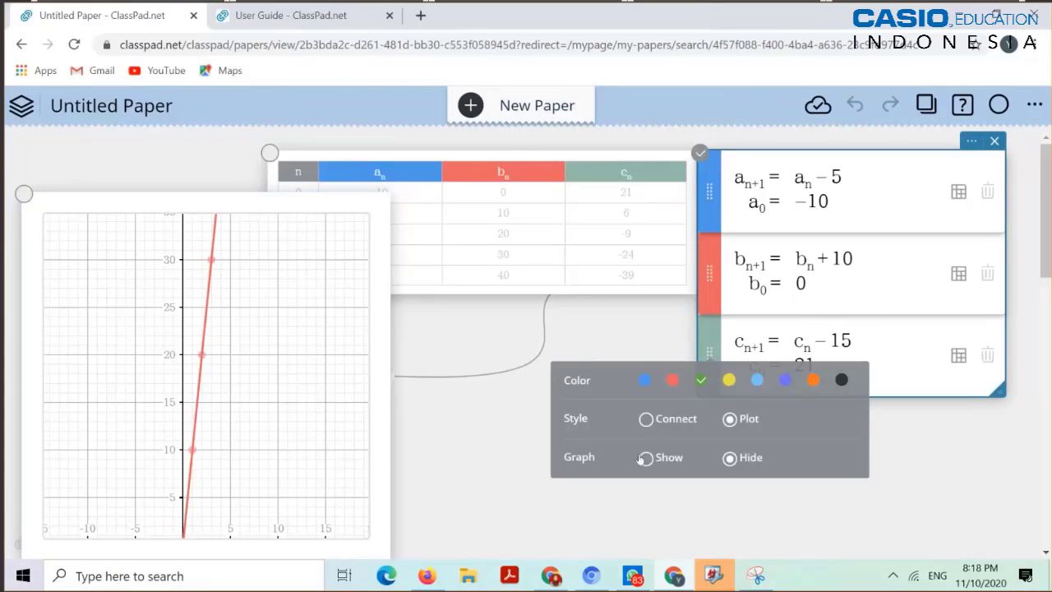
pyautogui.click(647, 459)
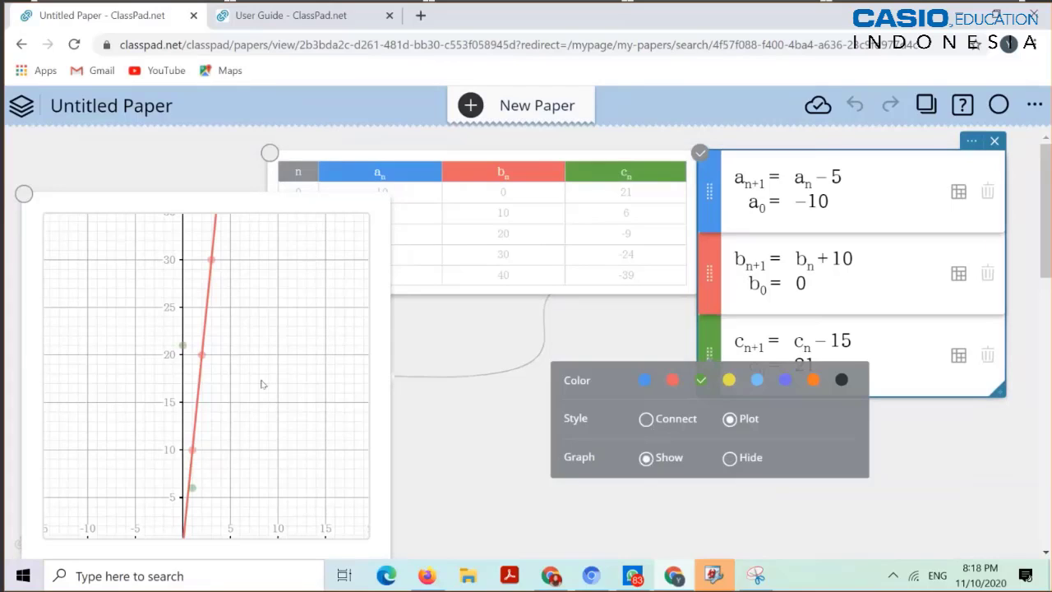
pyautogui.click(645, 419)
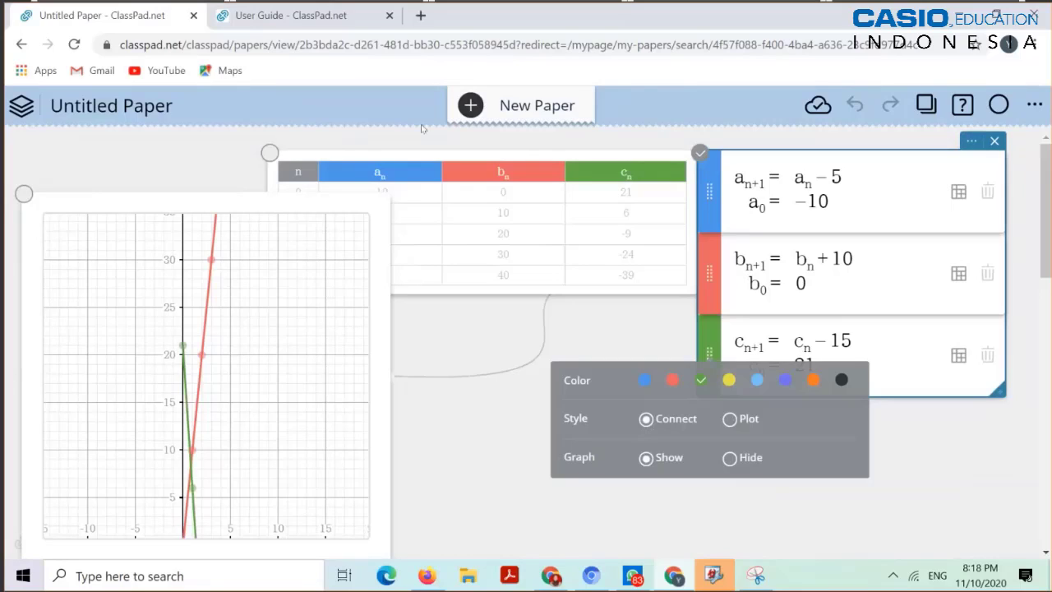
pyautogui.click(290, 15)
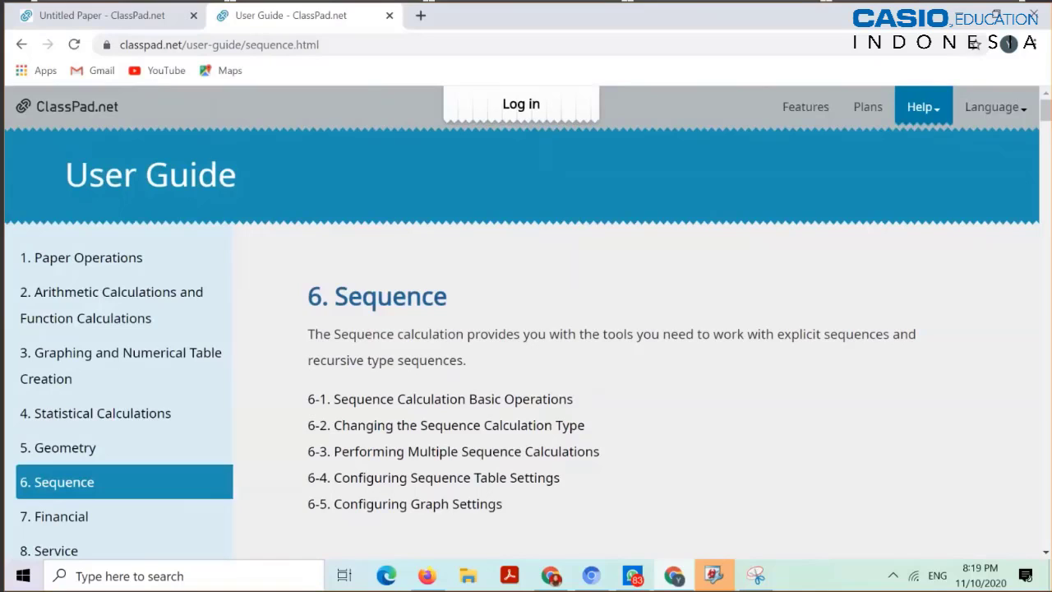
# Un-maximise the Chrome User Guide window with Super+Down, revealing the Webex page behind it
pyautogui.click(320, 45)
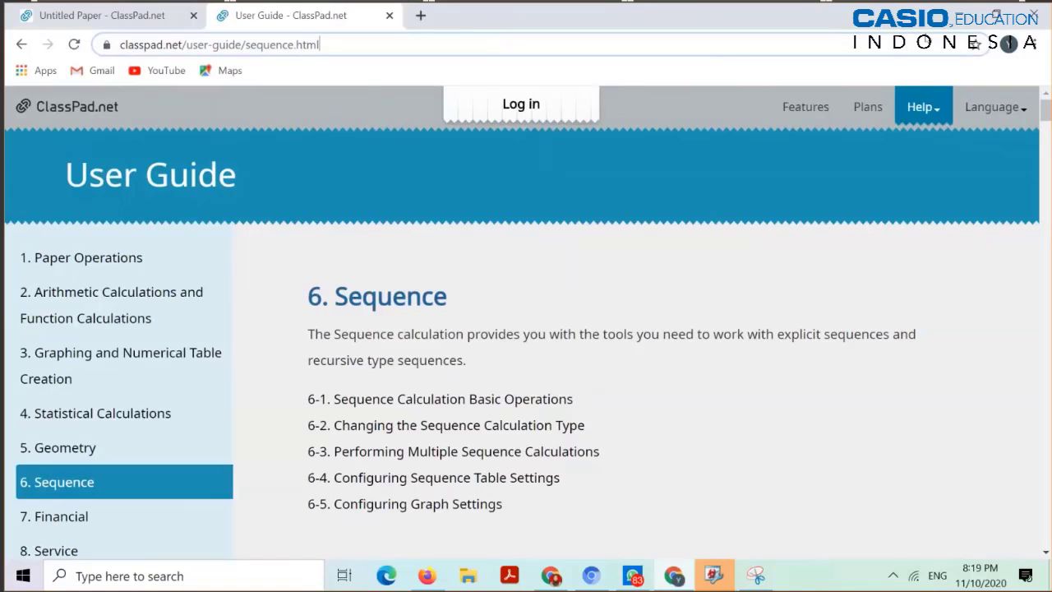
pyautogui.hotkey('ctrl', 'a')
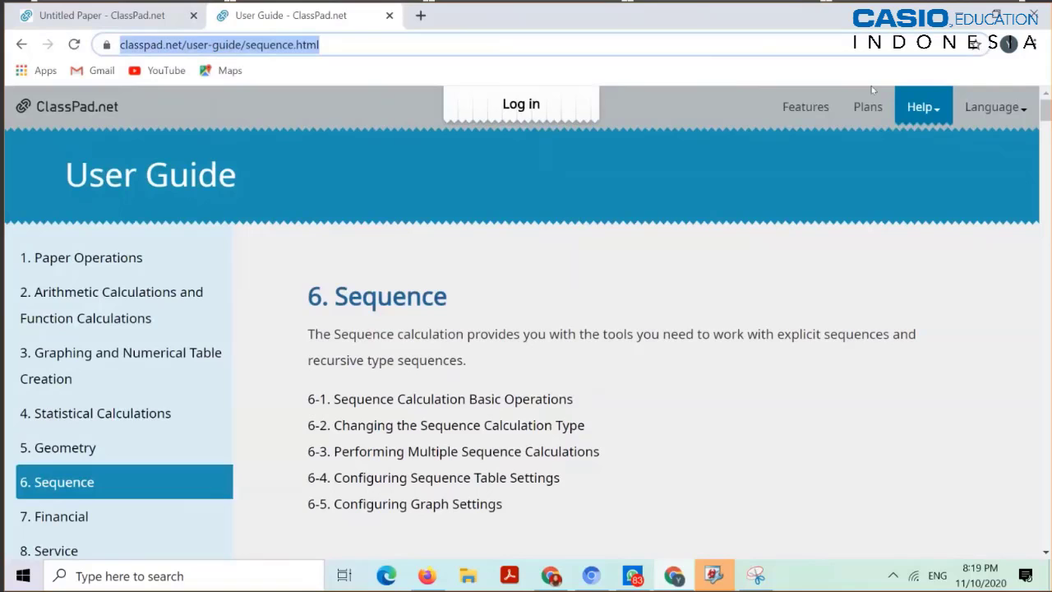
pyautogui.press('super+Down')
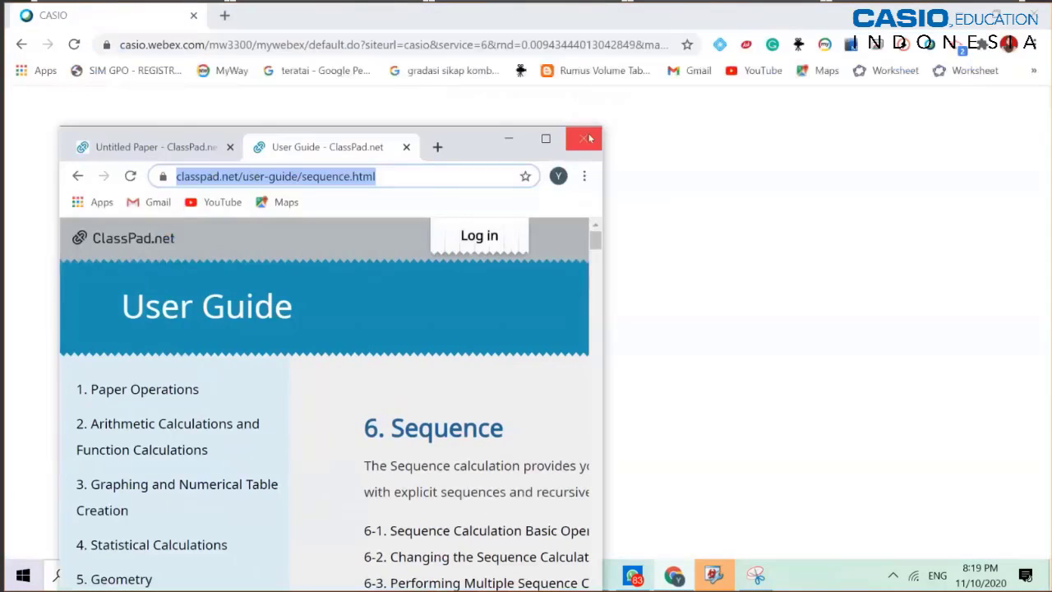
# Close the Webex thank-you window and bring the ClassPad User Guide window back to the front
pyautogui.click(317, 28)
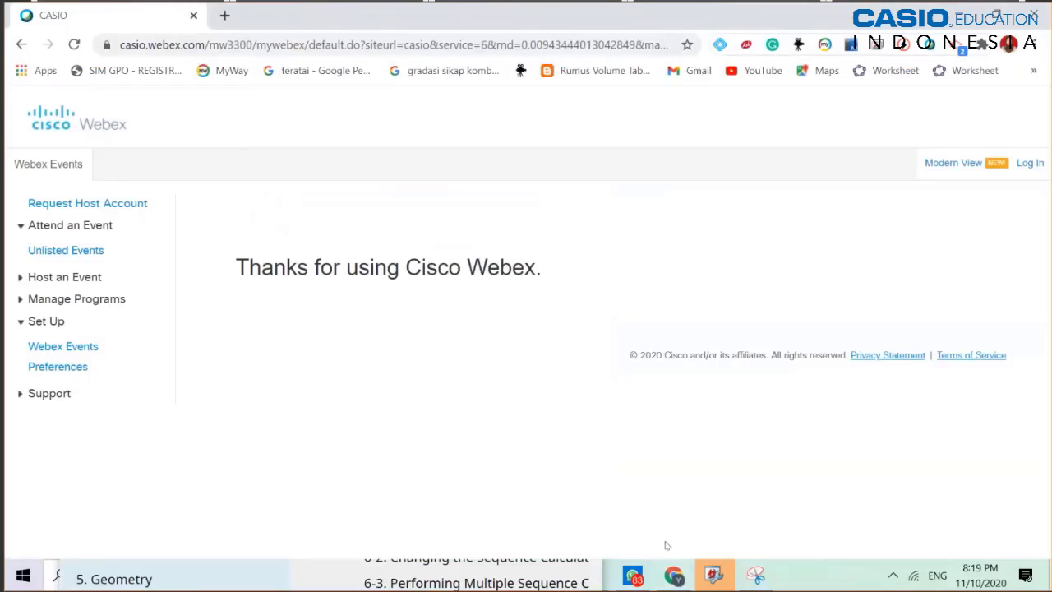
pyautogui.click(954, 12)
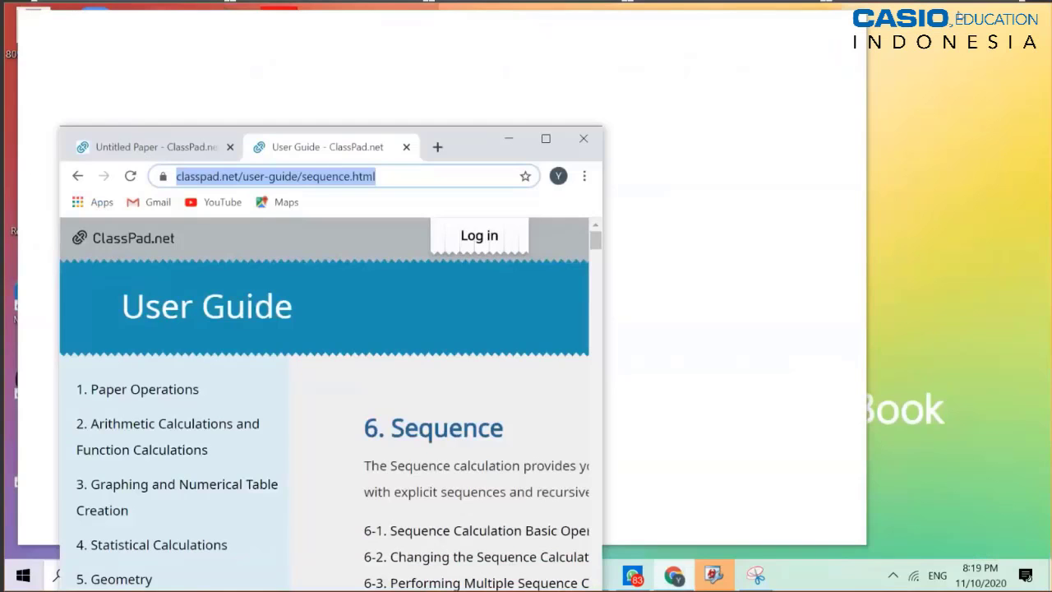
pyautogui.click(681, 120)
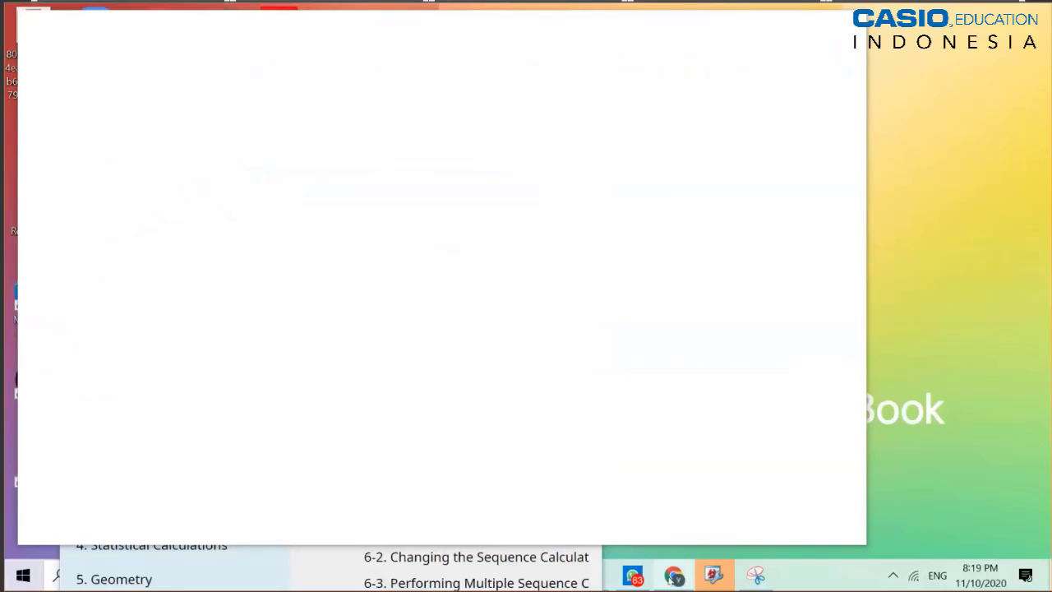
pyautogui.click(674, 576)
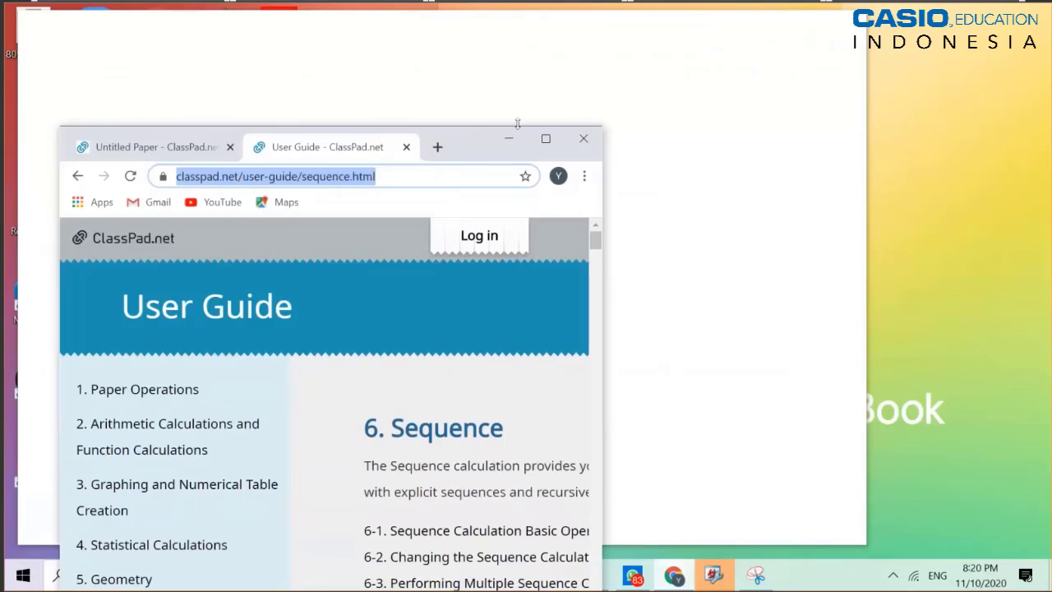
pyautogui.click(545, 139)
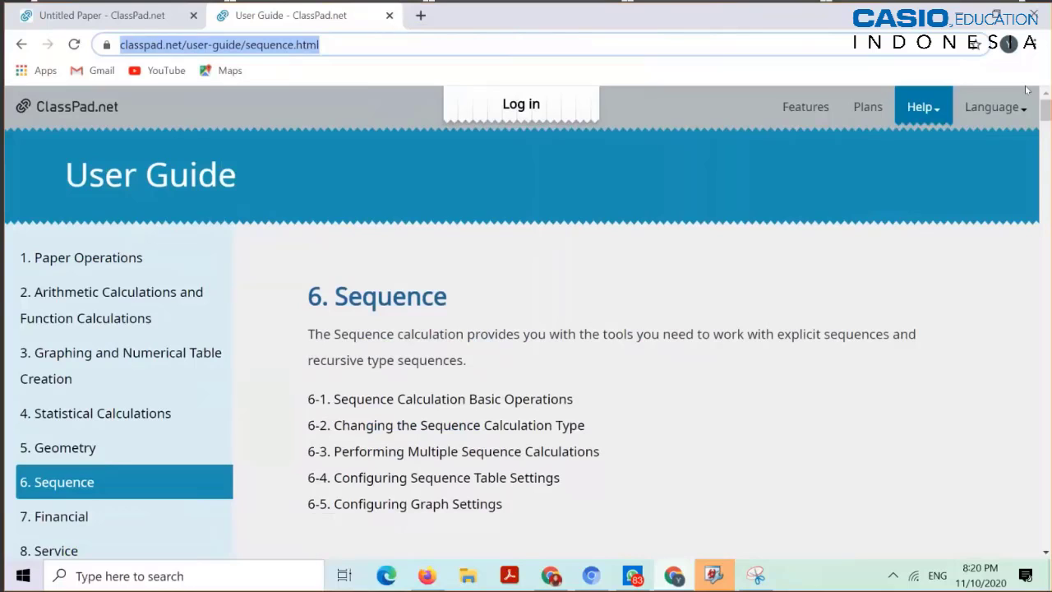
# Look through the site's Language list and Chrome profile menu, then return to the Untitled Paper tab
pyautogui.click(1009, 45)
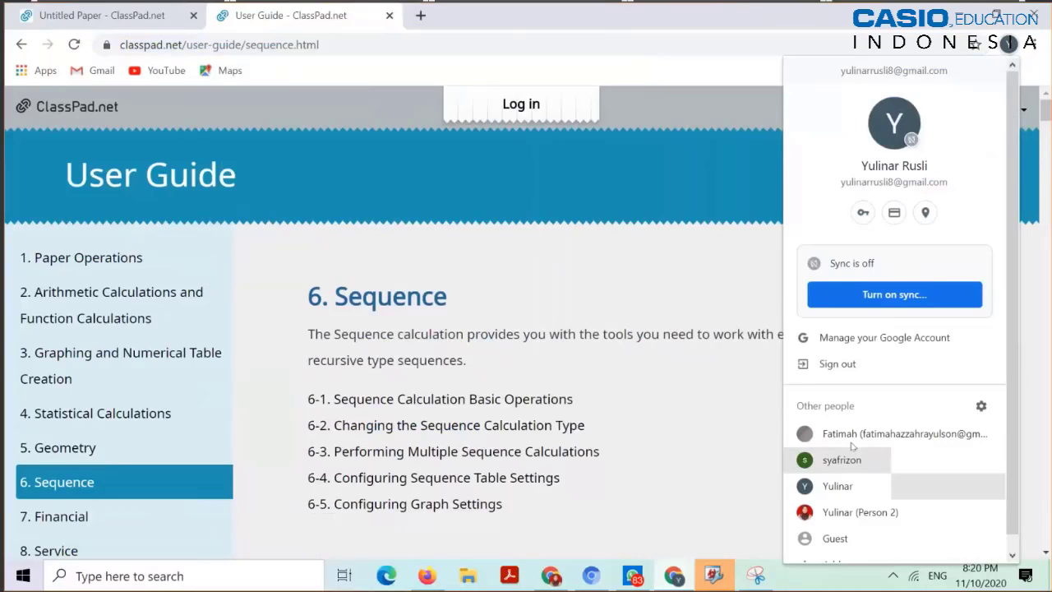
pyautogui.click(977, 103)
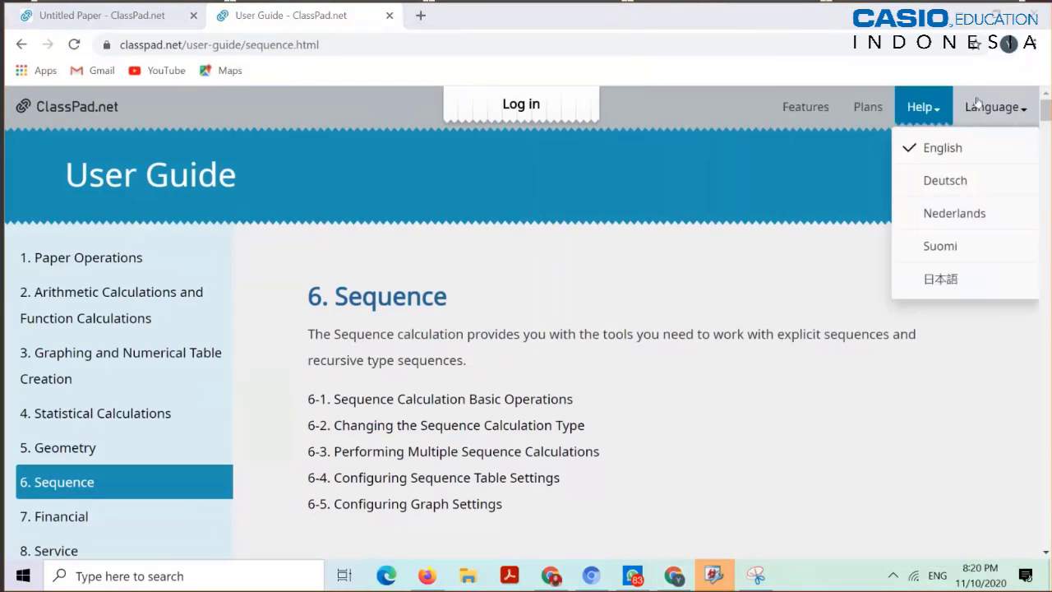
pyautogui.click(1009, 43)
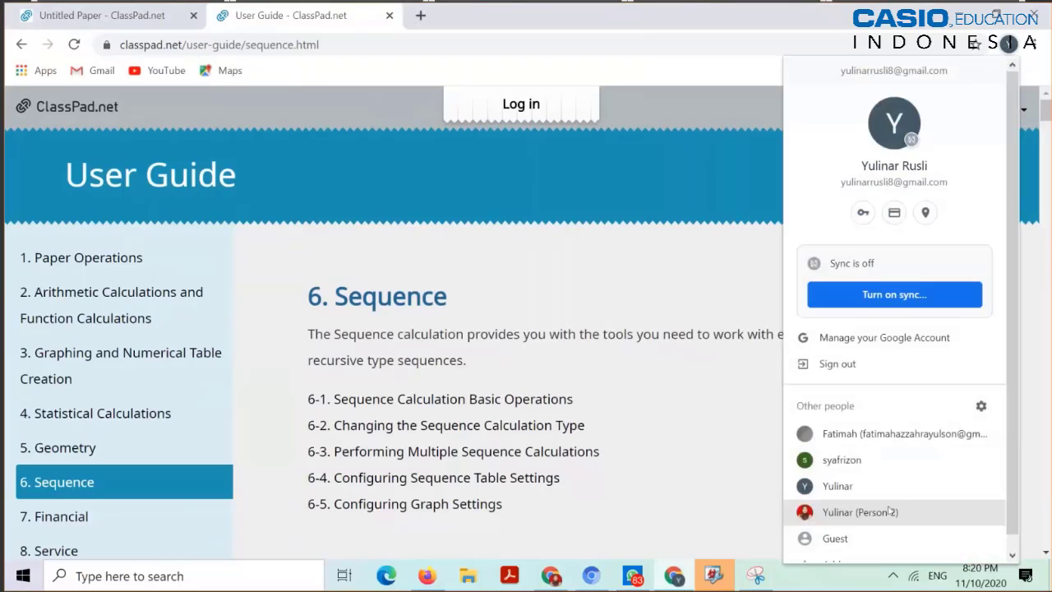
pyautogui.scroll(-1, 892, 503)
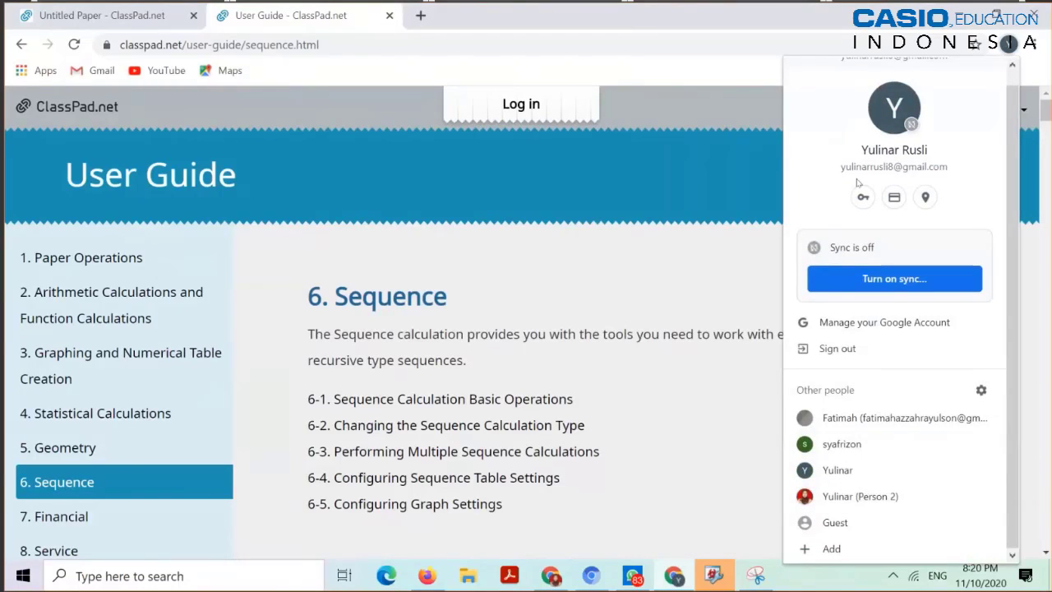
pyautogui.click(261, 35)
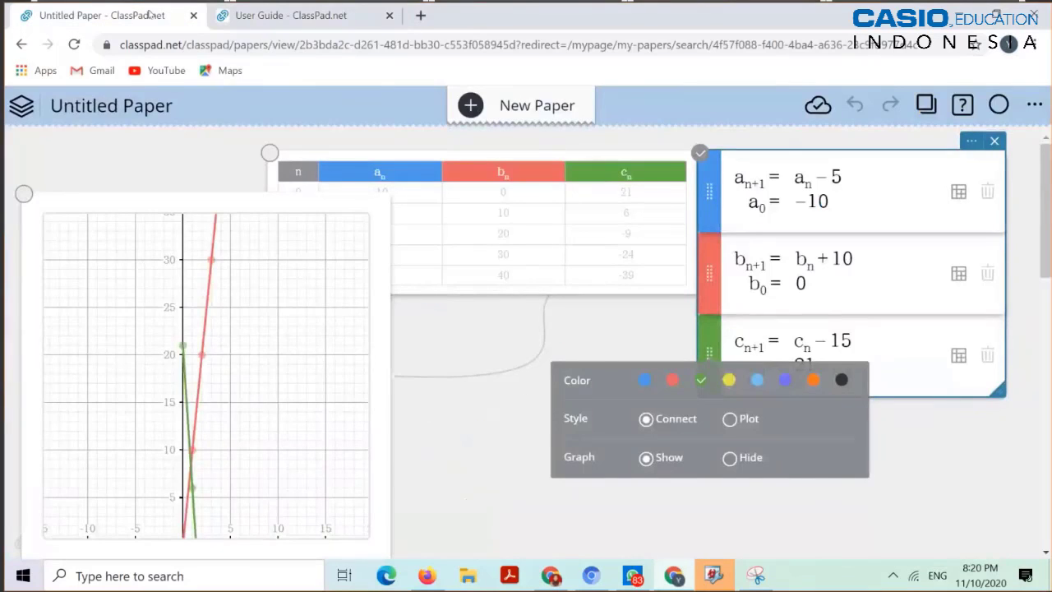
# Go back from Untitled Paper and confirm Leave to discard its unsaved changes
pyautogui.click(23, 45)
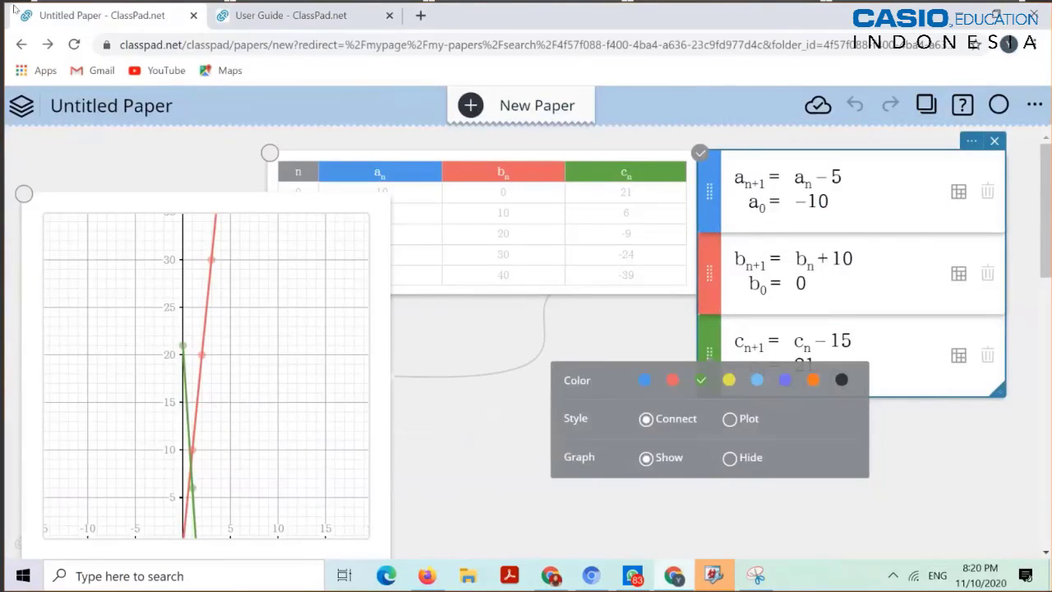
pyautogui.click(22, 43)
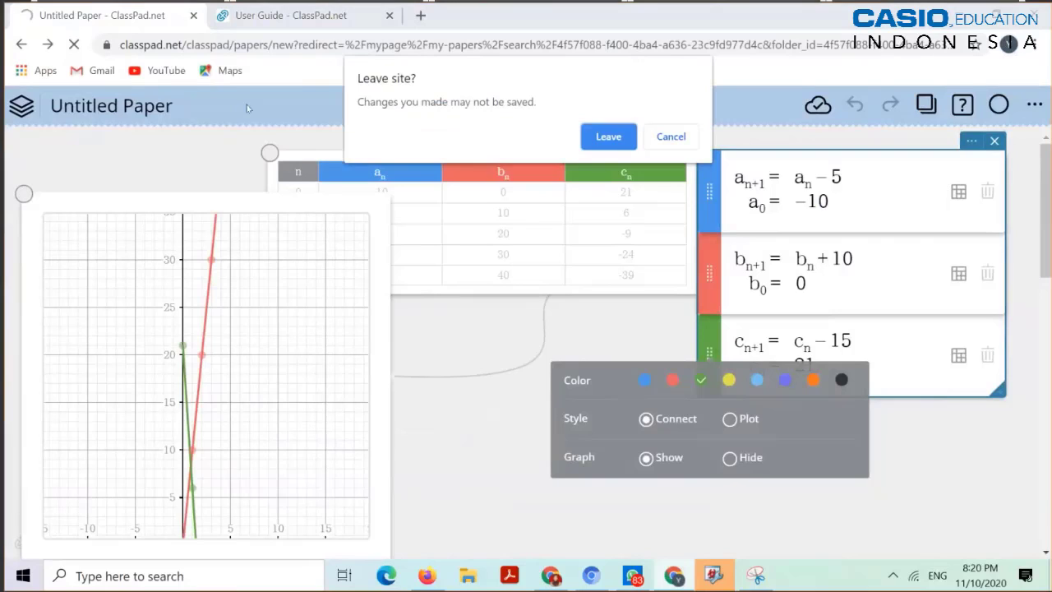
pyautogui.click(597, 142)
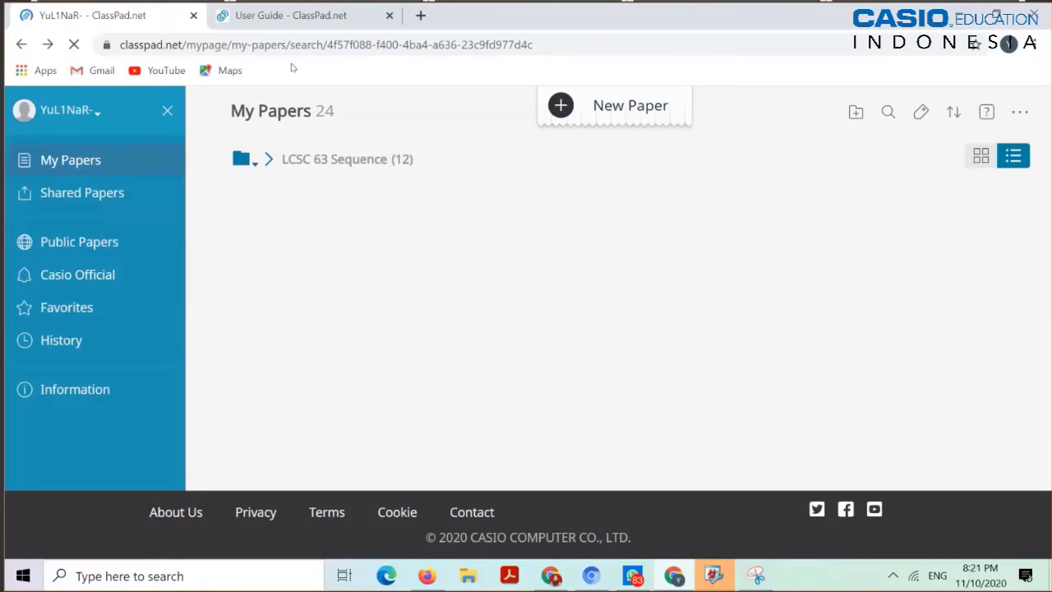
# Switch to the LCSC 63 Sequence folder, scroll its paper list and open Untitled Paper
pyautogui.click(256, 164)
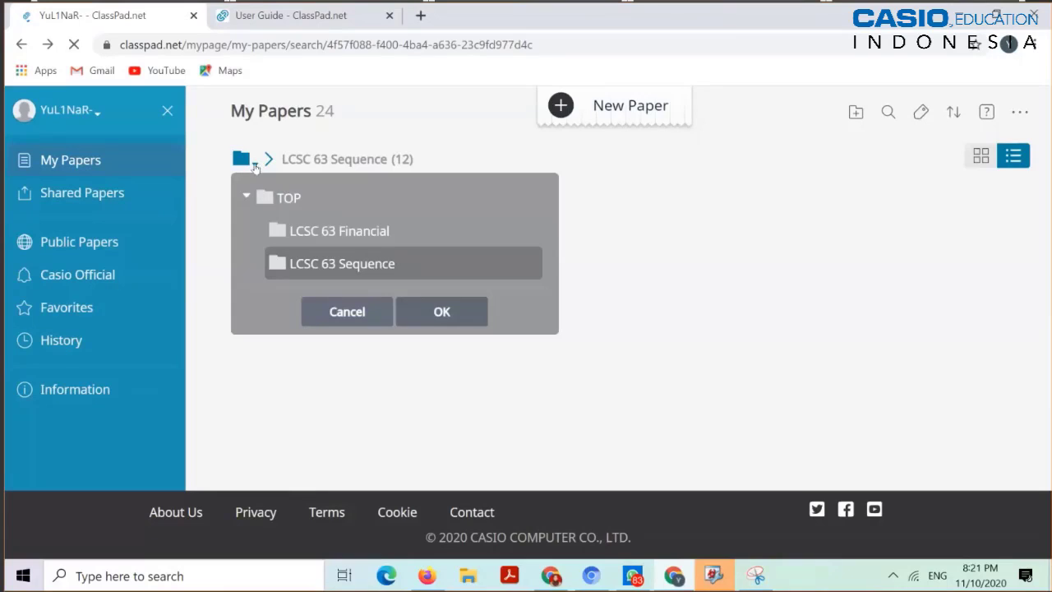
pyautogui.click(357, 268)
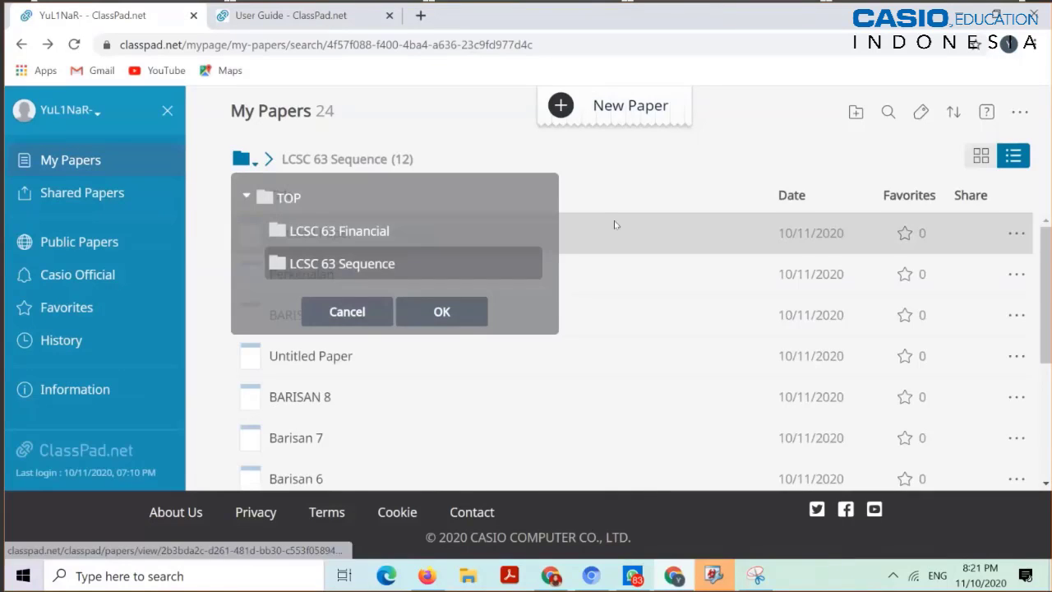
pyautogui.scroll(-3, 582, 277)
pyautogui.scroll(-1, 583, 277)
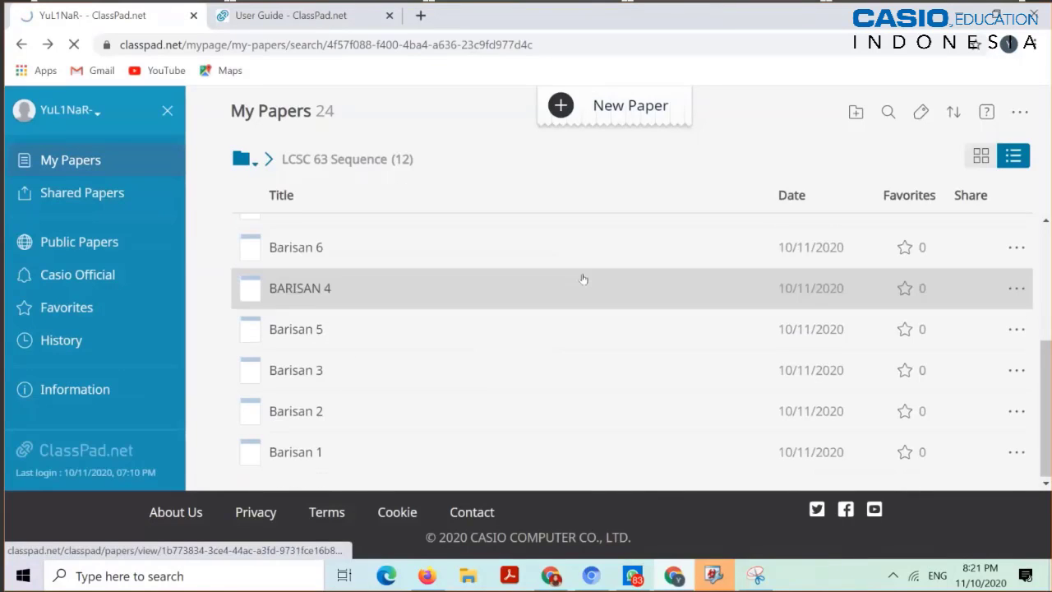
pyautogui.click(871, 411)
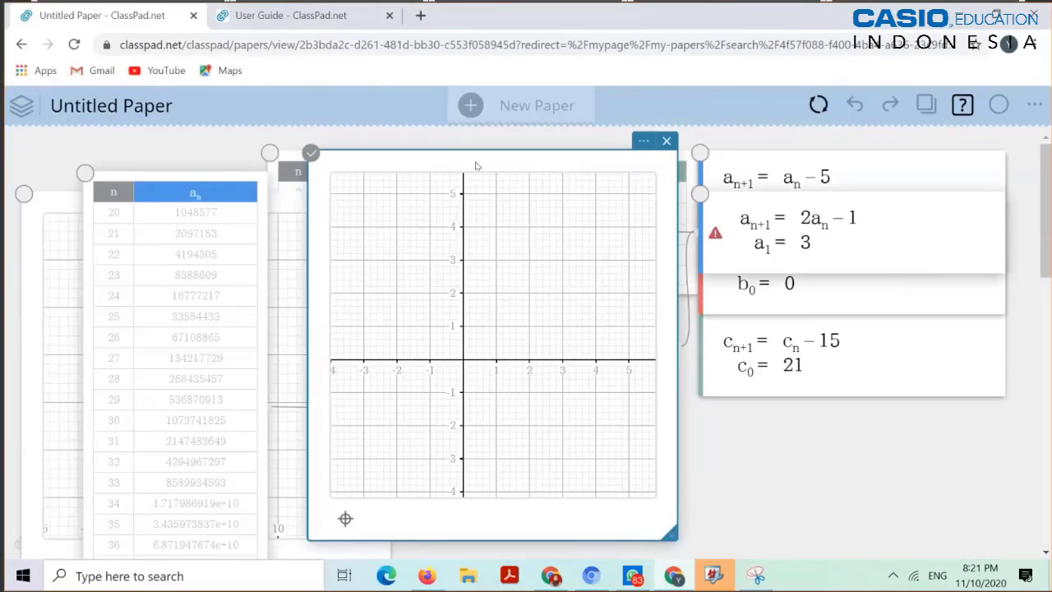
# Close the empty graph, the a, b, c sequence table and the sequence graph, keeping the a_n table
pyautogui.click(667, 142)
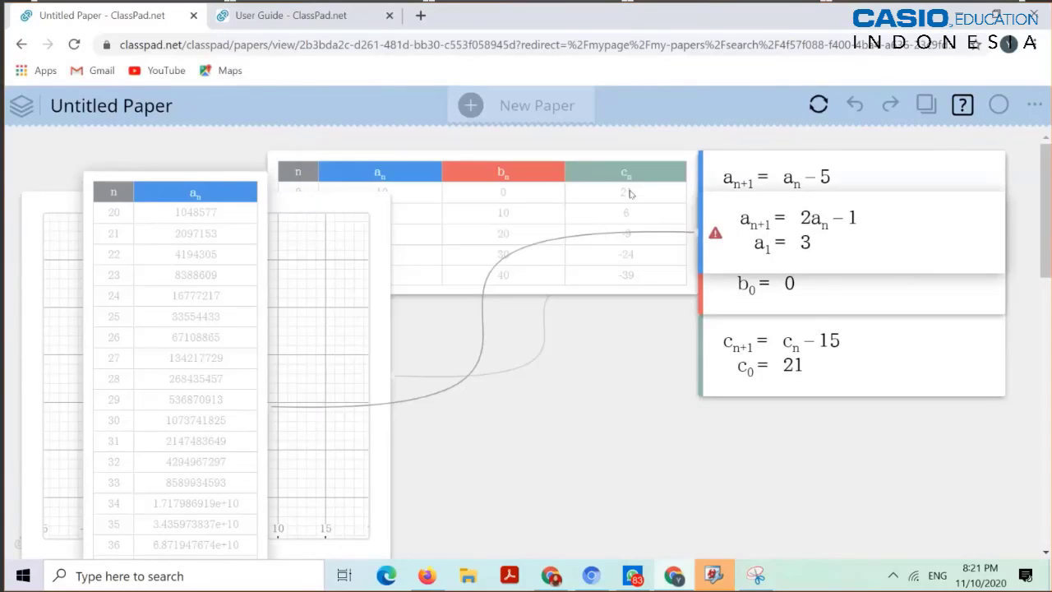
pyautogui.click(601, 176)
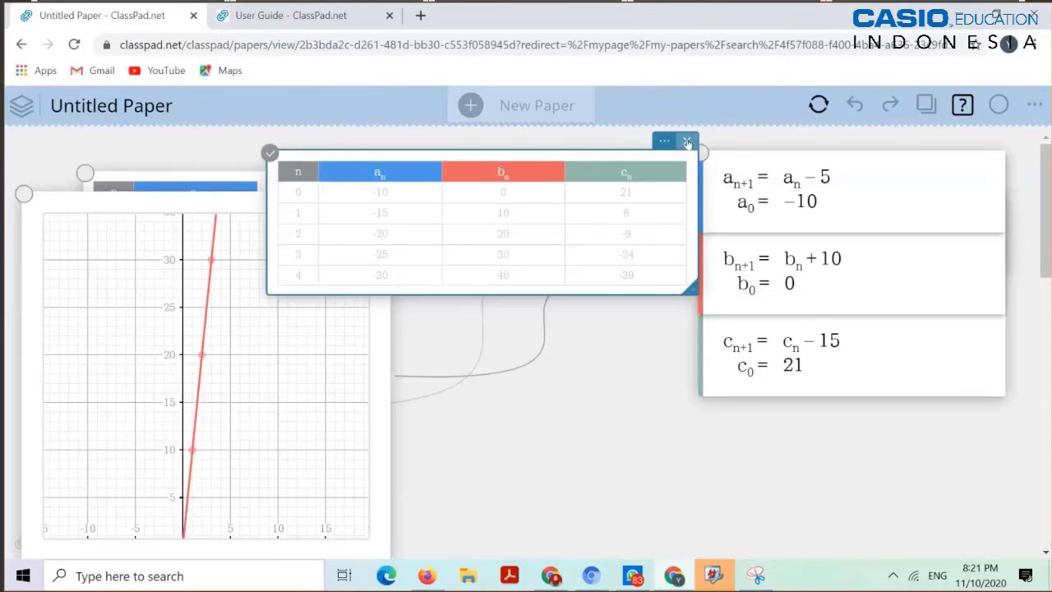
pyautogui.click(688, 142)
pyautogui.click(334, 212)
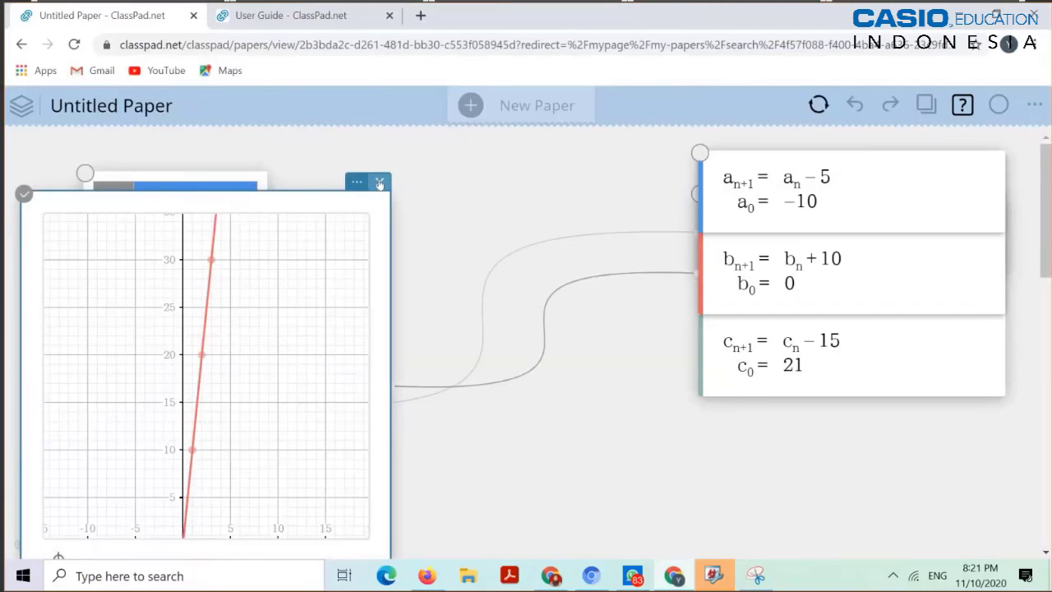
pyautogui.click(380, 182)
pyautogui.click(237, 187)
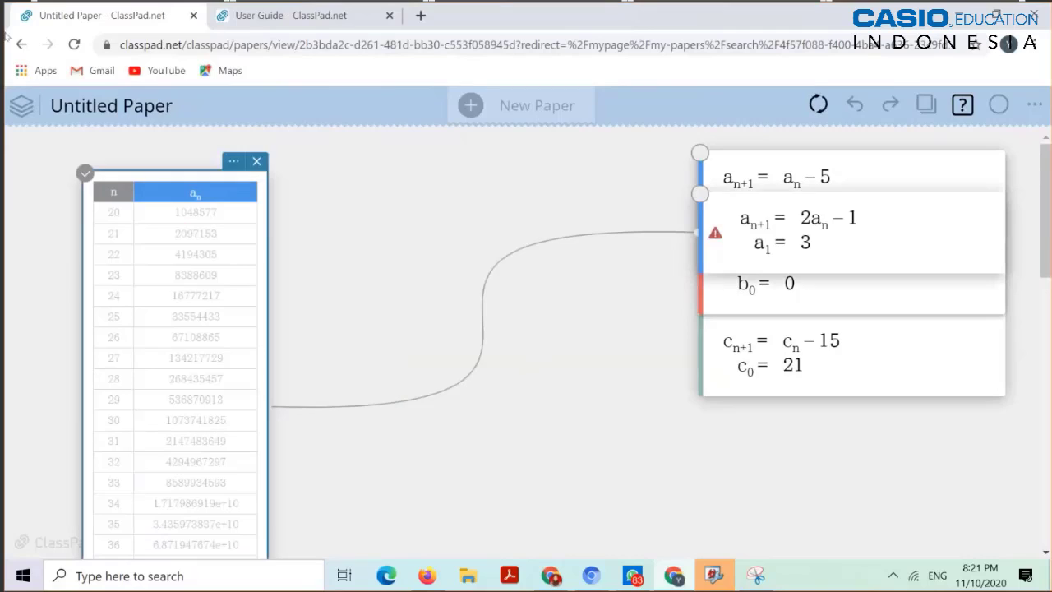
# Close the last a_n table and leave the unsaved paper
pyautogui.click(256, 161)
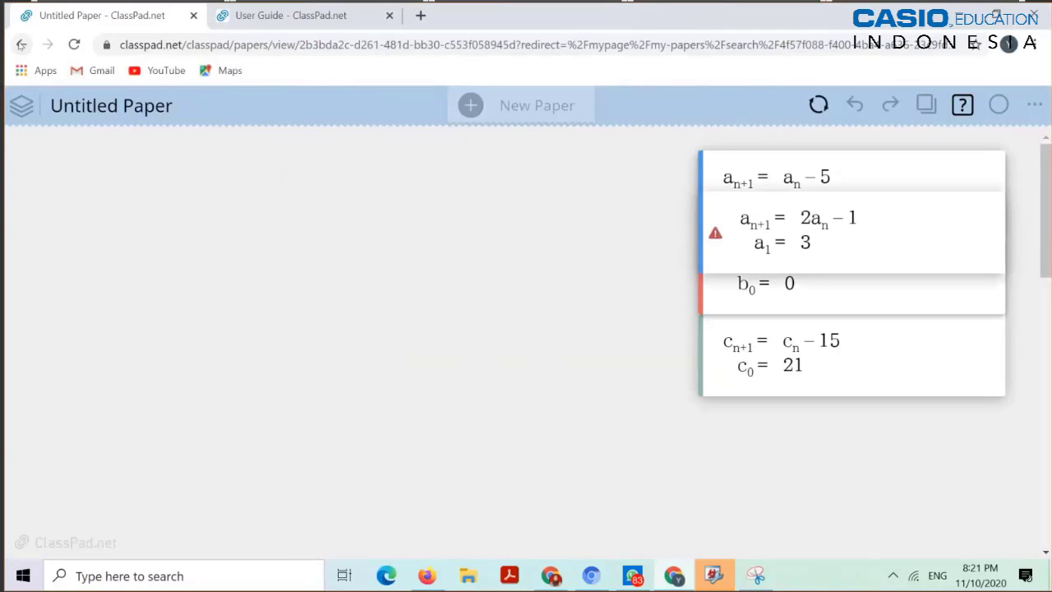
pyautogui.click(22, 44)
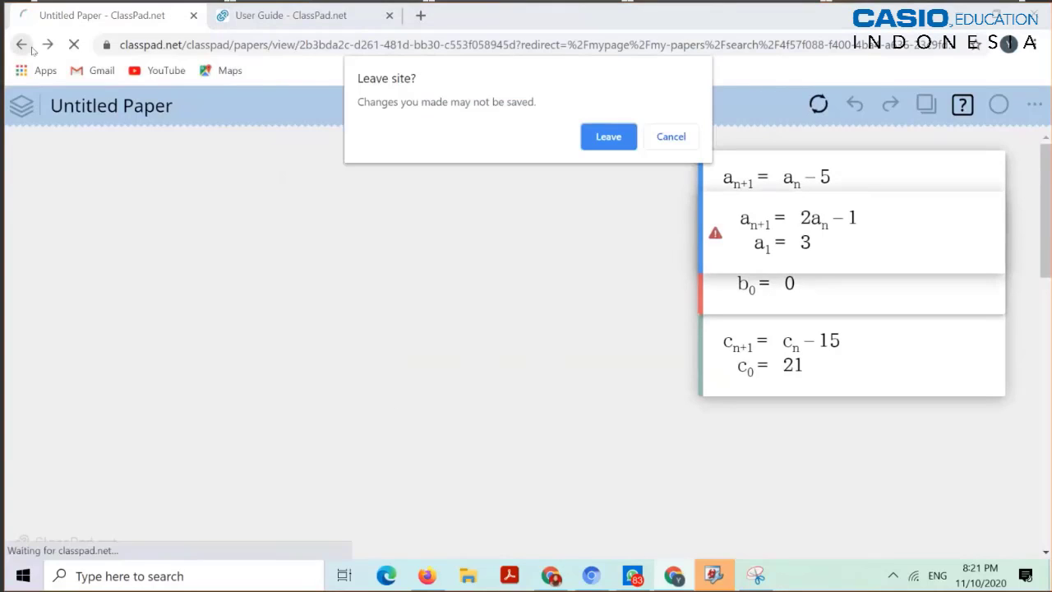
pyautogui.click(609, 138)
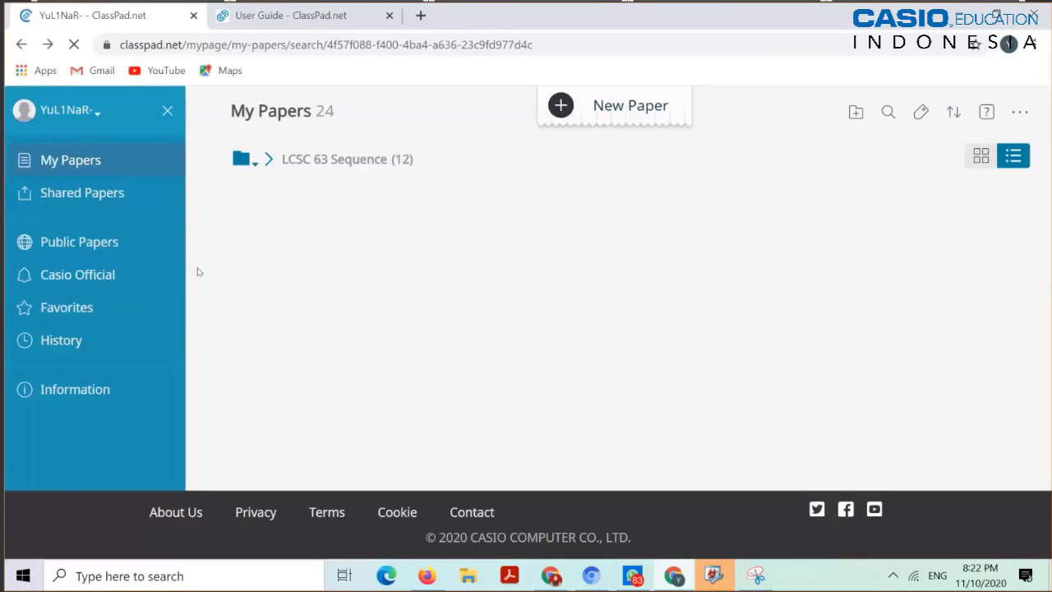
# Pick the LCSC 63 Sequence folder, then go up to the TOP level of My Papers
pyautogui.click(247, 161)
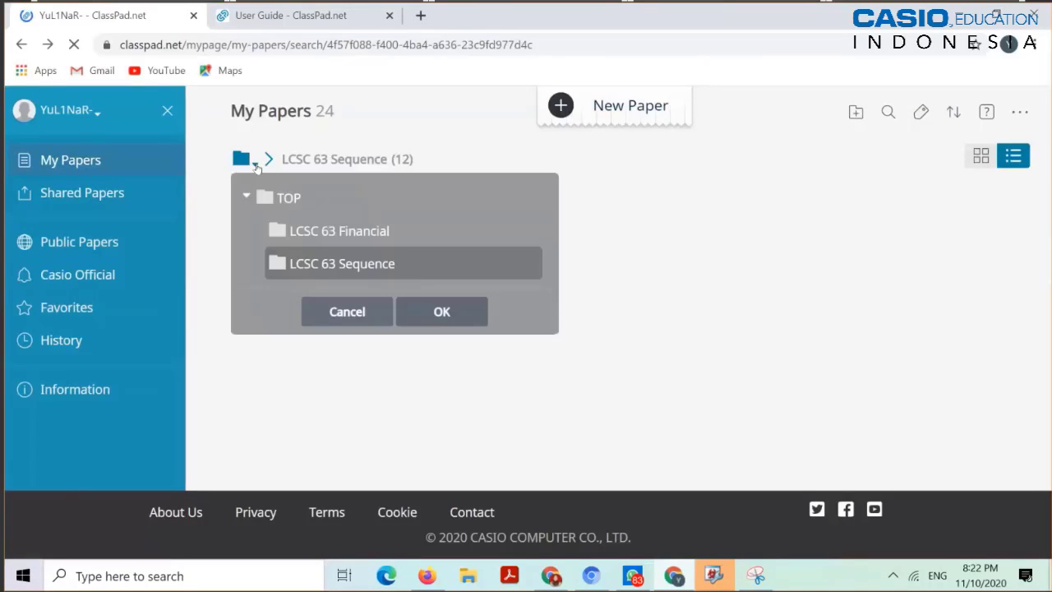
pyautogui.click(256, 164)
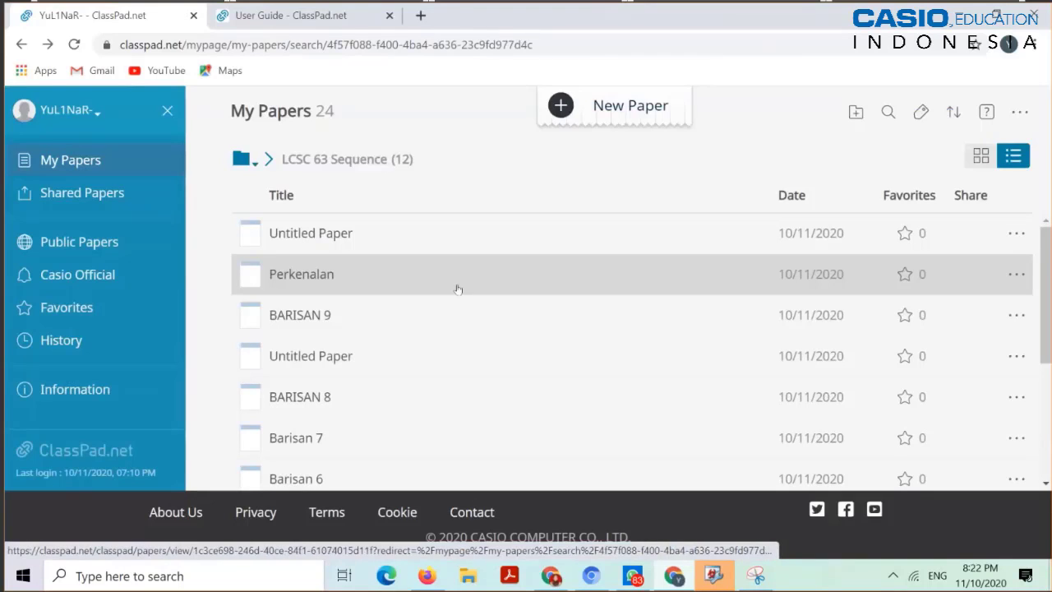
pyautogui.scroll(-2, 425, 313)
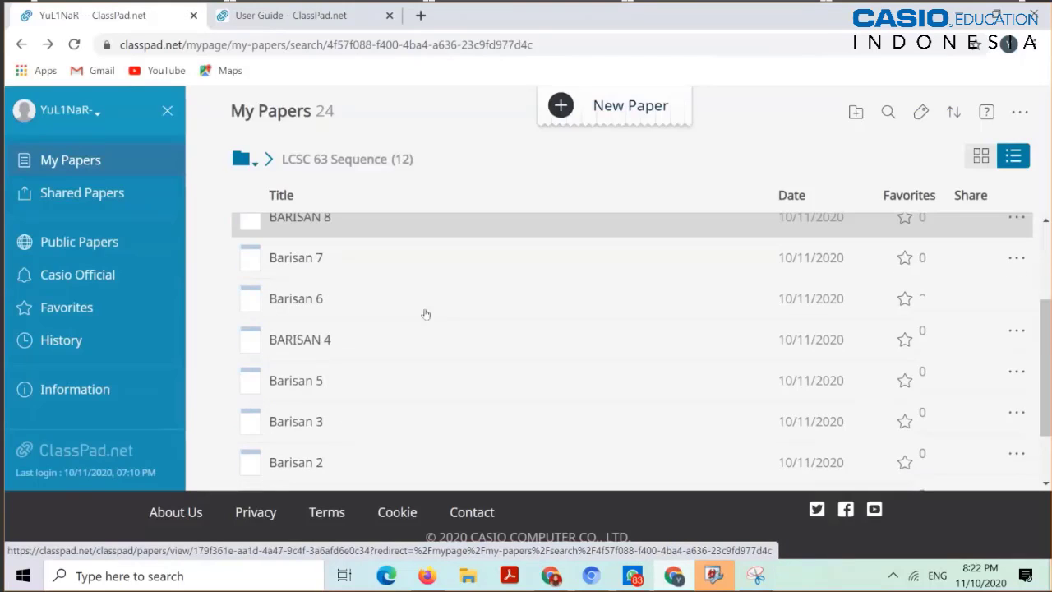
pyautogui.scroll(1, 426, 317)
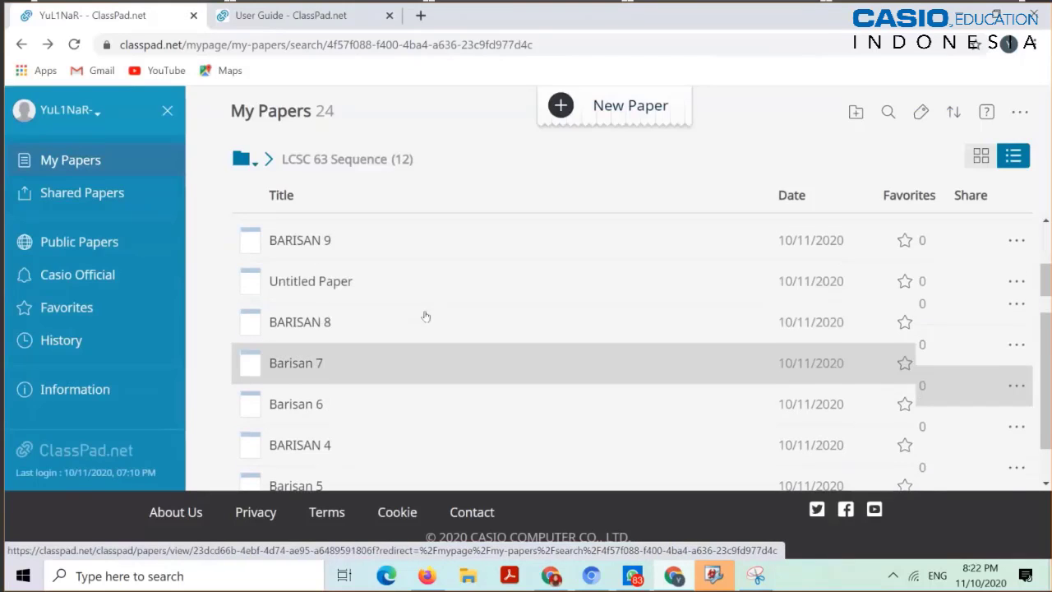
pyautogui.scroll(2, 426, 317)
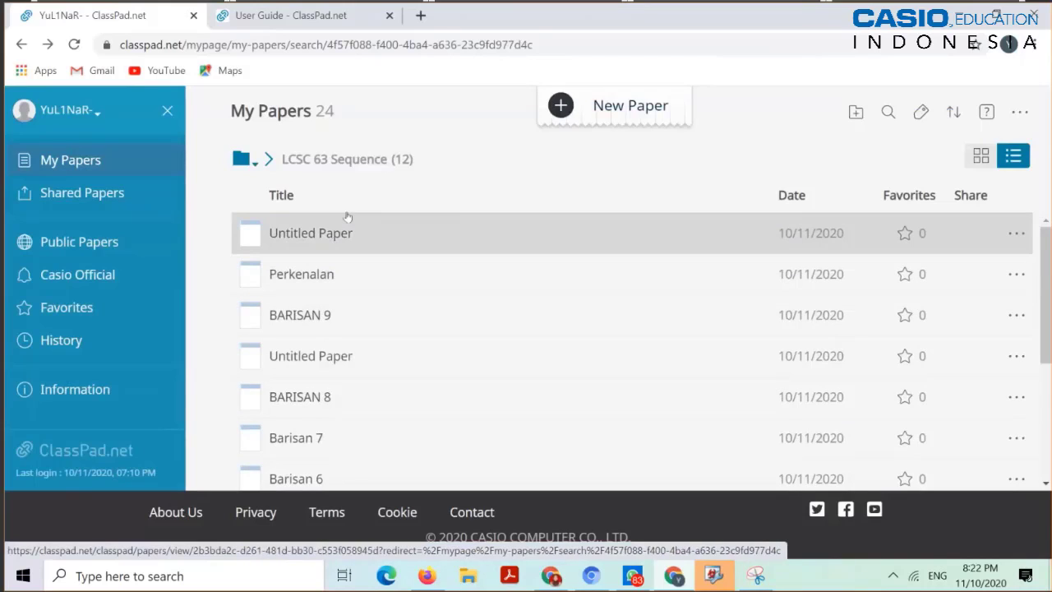
pyautogui.click(252, 165)
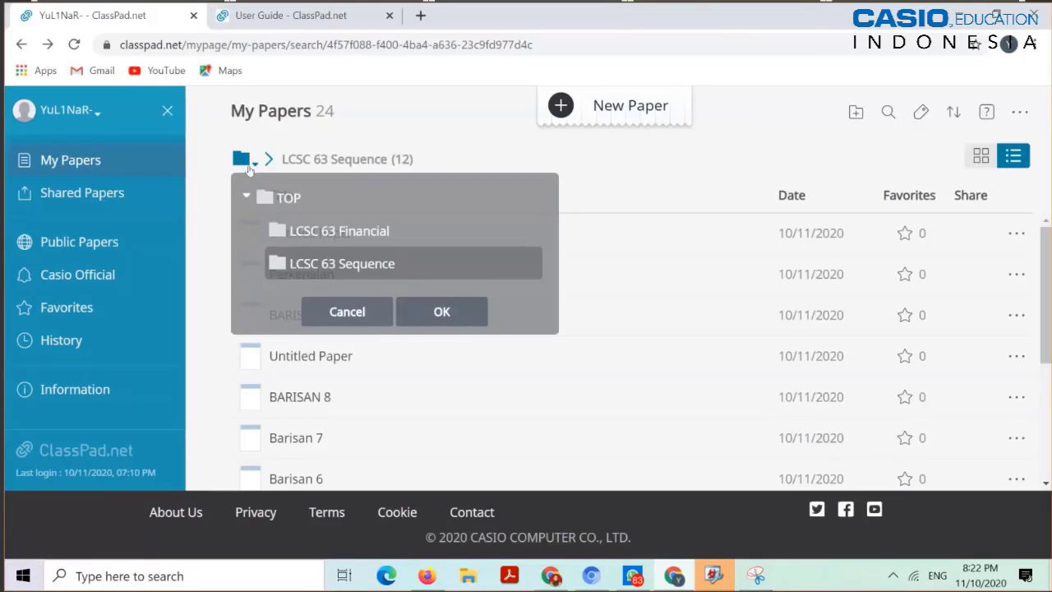
pyautogui.click(444, 313)
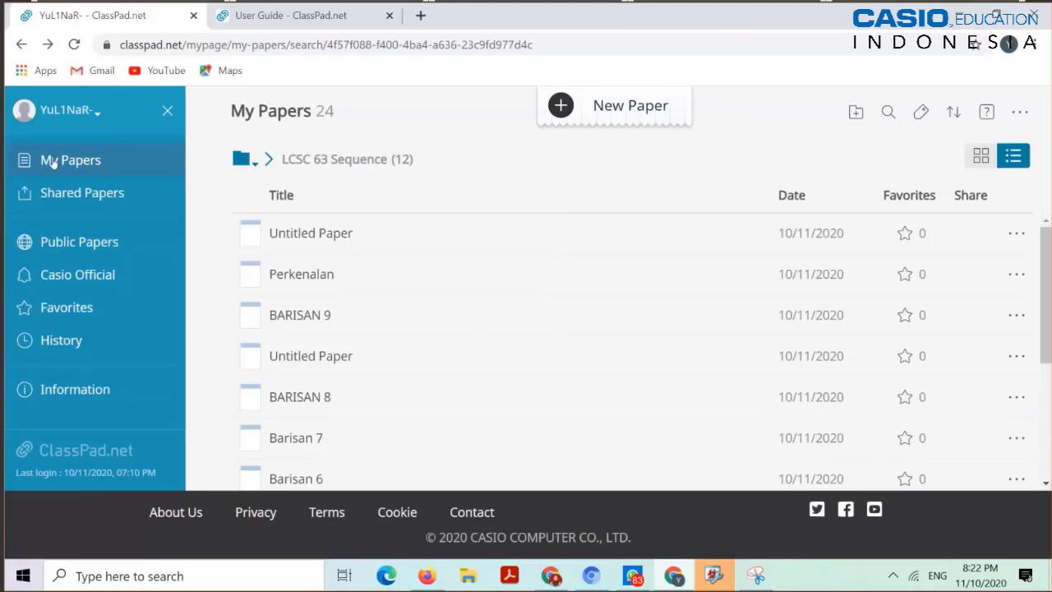
pyautogui.scroll(-3, 427, 272)
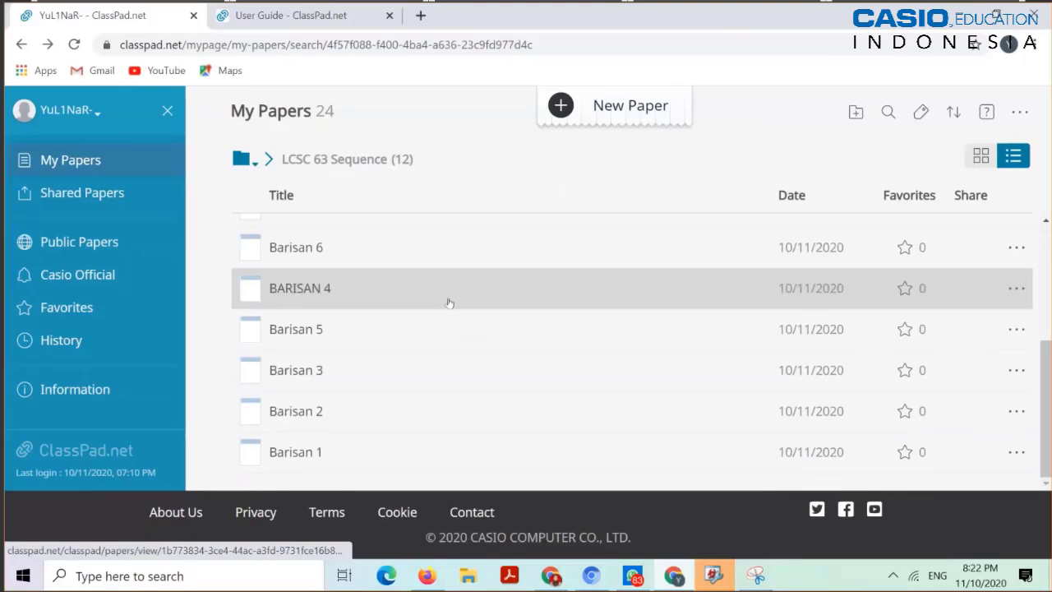
pyautogui.click(109, 161)
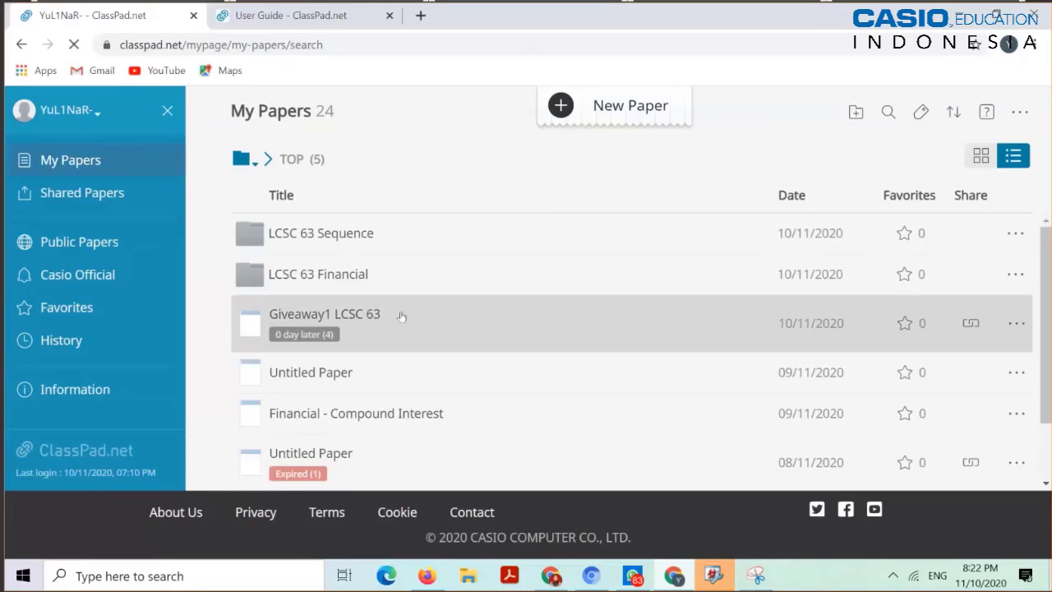
# Open the Giveaway1 LCSC 63 paper showing the sequence a_{n+1} = 2a_n − 6, a_1 = 7
pyautogui.scroll(-1, 401, 316)
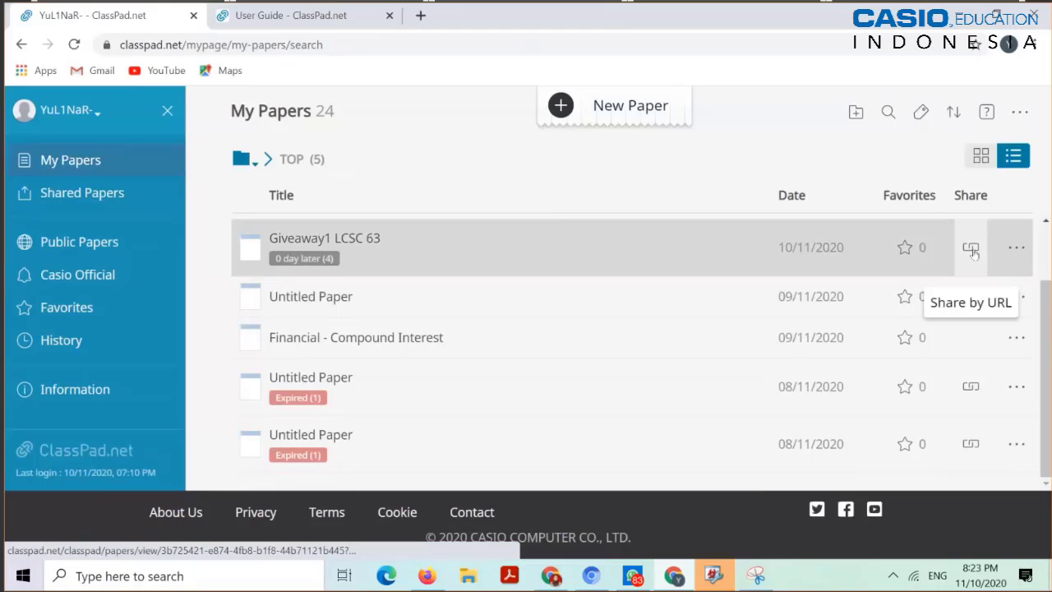
pyautogui.click(316, 256)
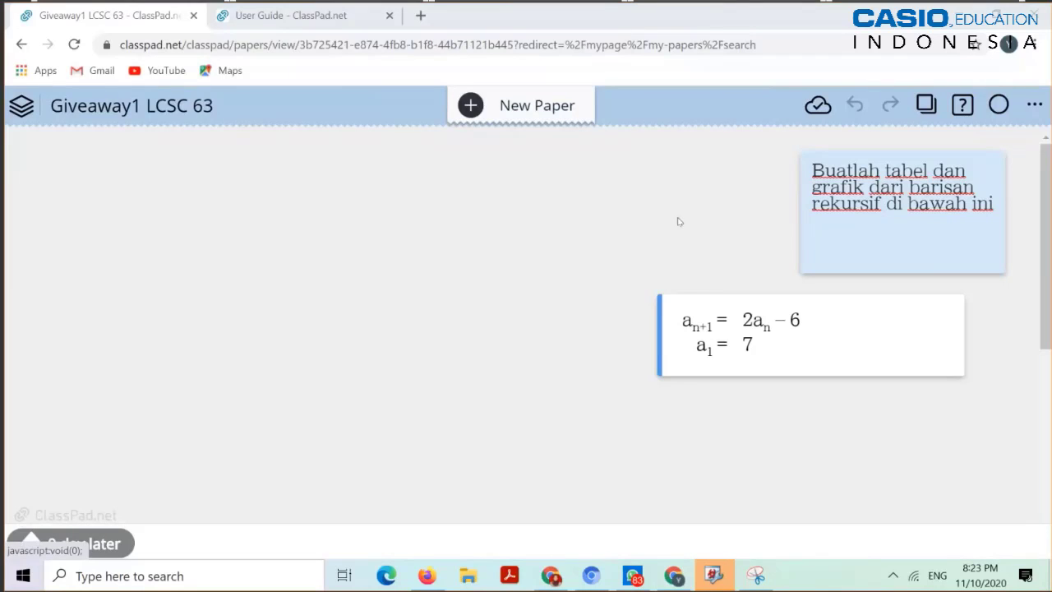
# Bring up Giveaway1 LCSC 63's Share settings: URL share, password-protected, homework date 2020/11/10
pyautogui.click(1035, 106)
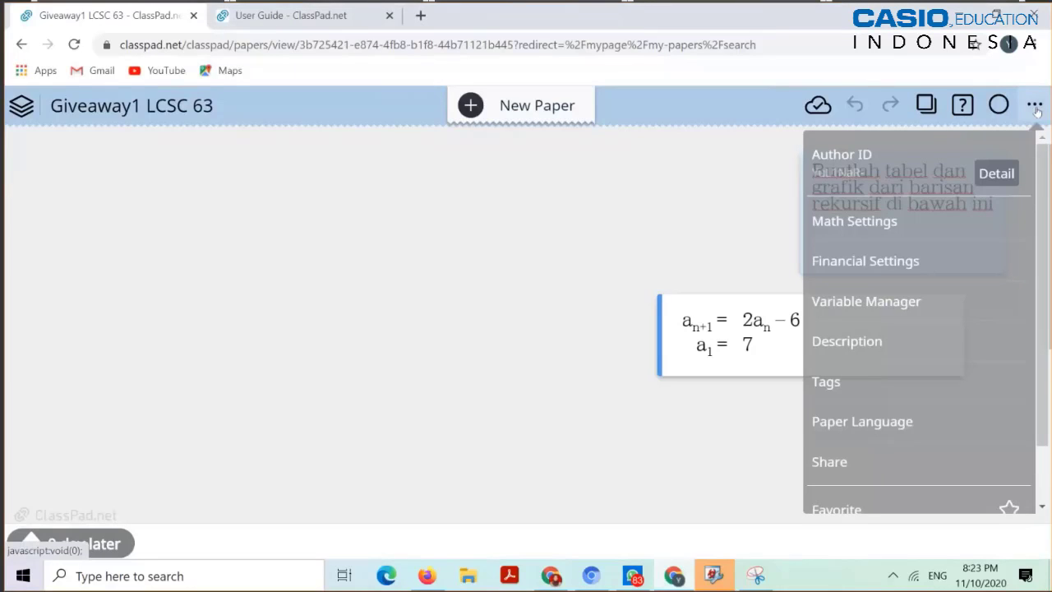
pyautogui.scroll(-1, 1048, 174)
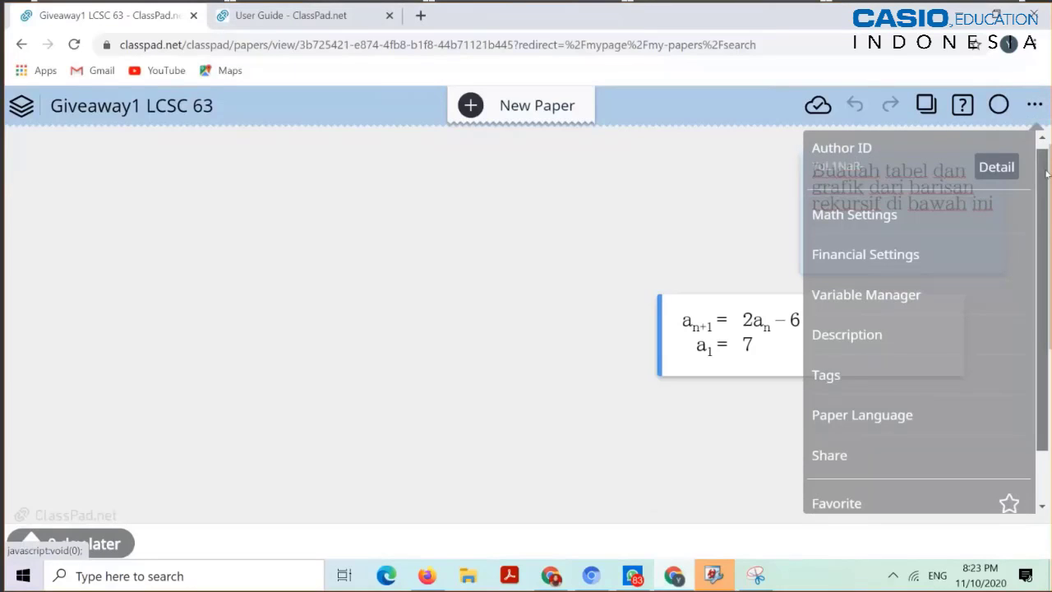
pyautogui.moveTo(1047, 174); pyautogui.dragTo(1042, 225)
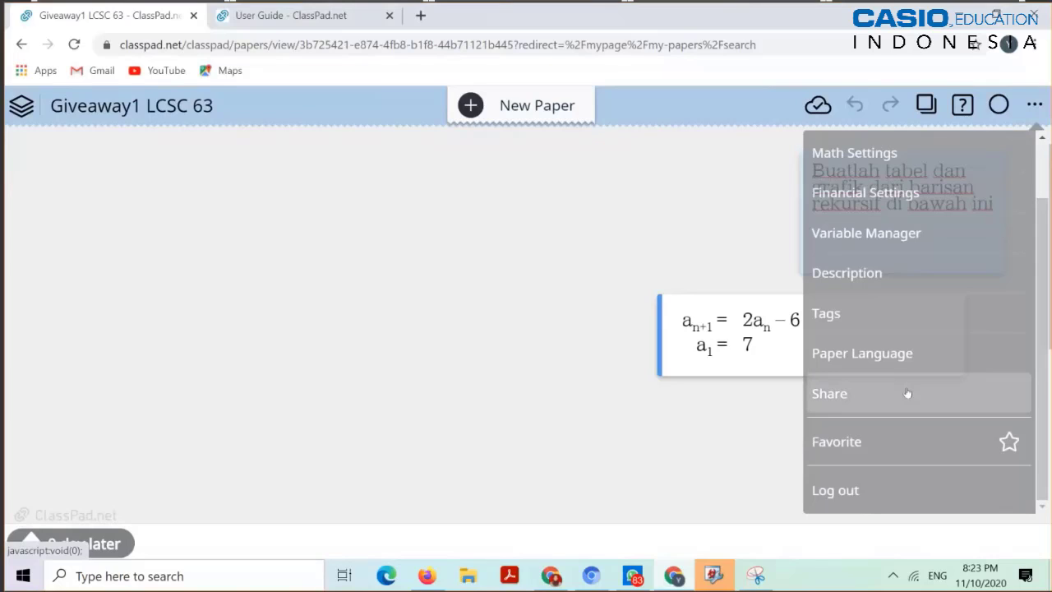
pyautogui.click(828, 224)
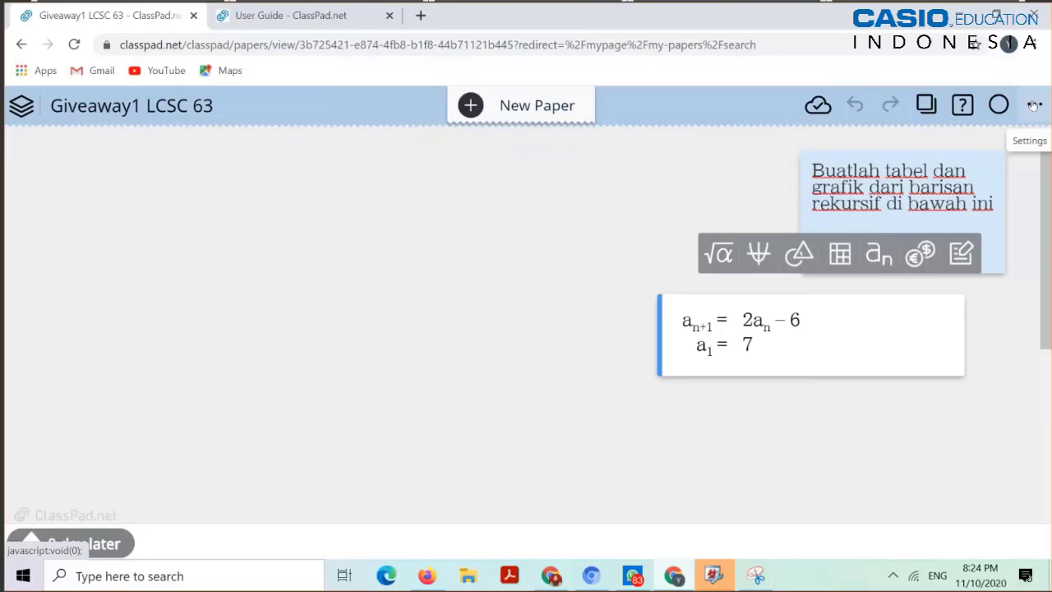
pyautogui.click(1034, 105)
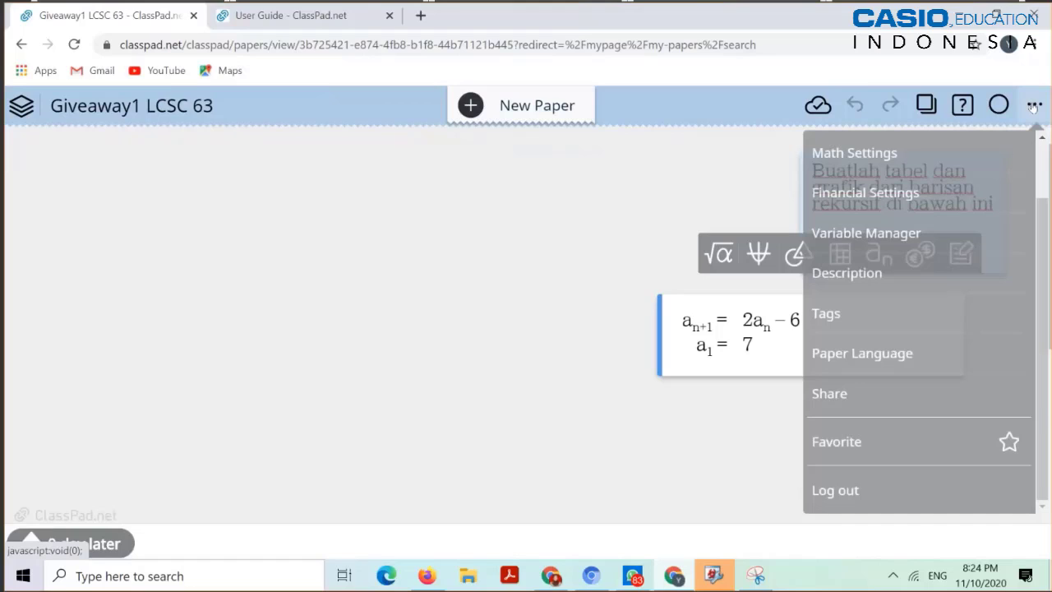
pyautogui.click(863, 401)
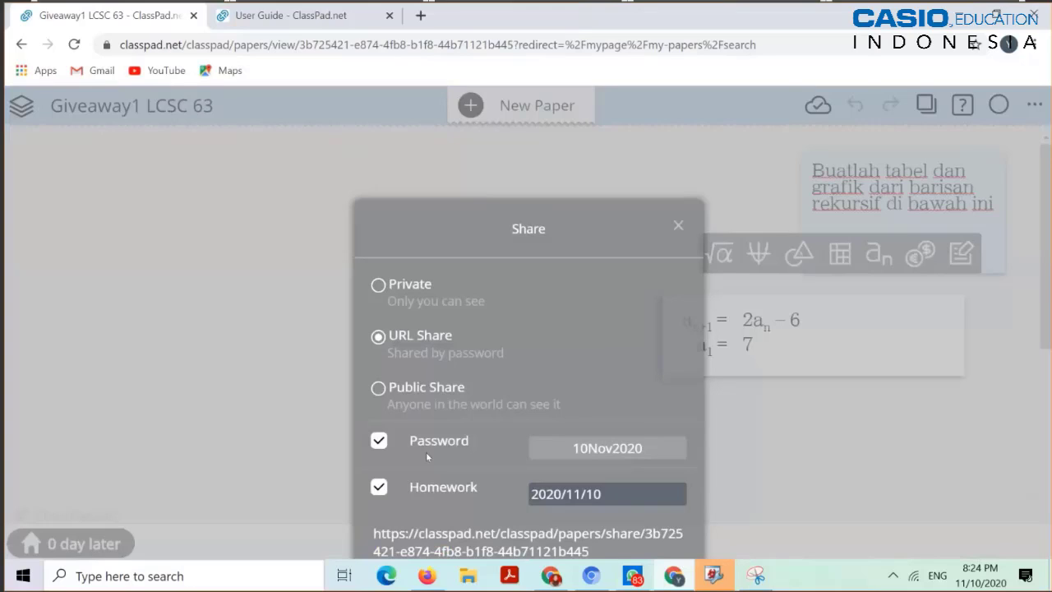
# Reopen the paper's Share dialog and copy its URL share link
pyautogui.click(678, 227)
pyautogui.scroll(-1, 1026, 234)
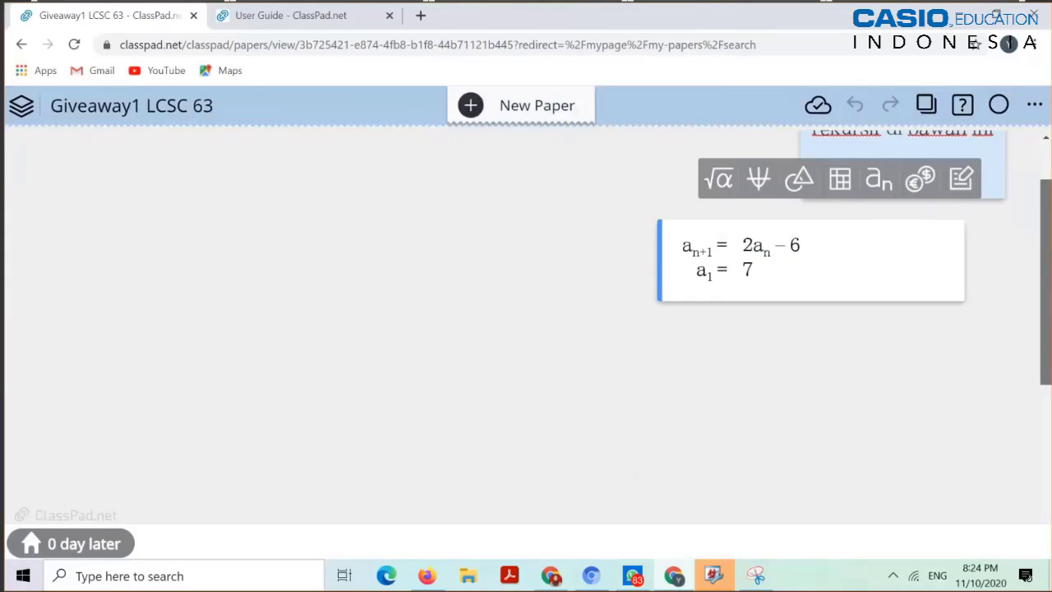
pyautogui.scroll(-1, 1050, 277)
pyautogui.scroll(-2, 1049, 277)
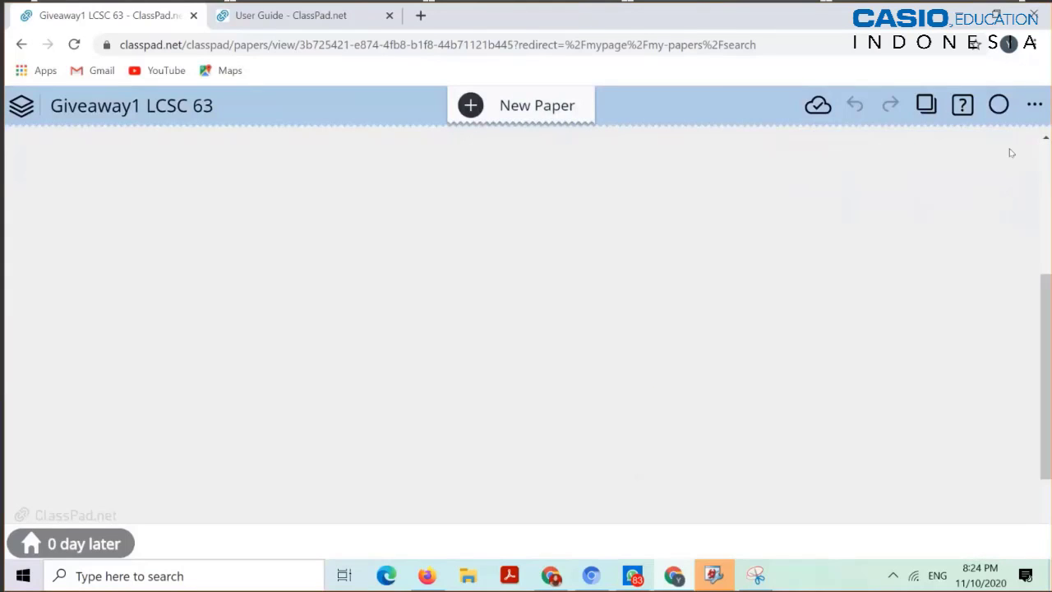
pyautogui.moveTo(1045, 355); pyautogui.dragTo(1046, 308)
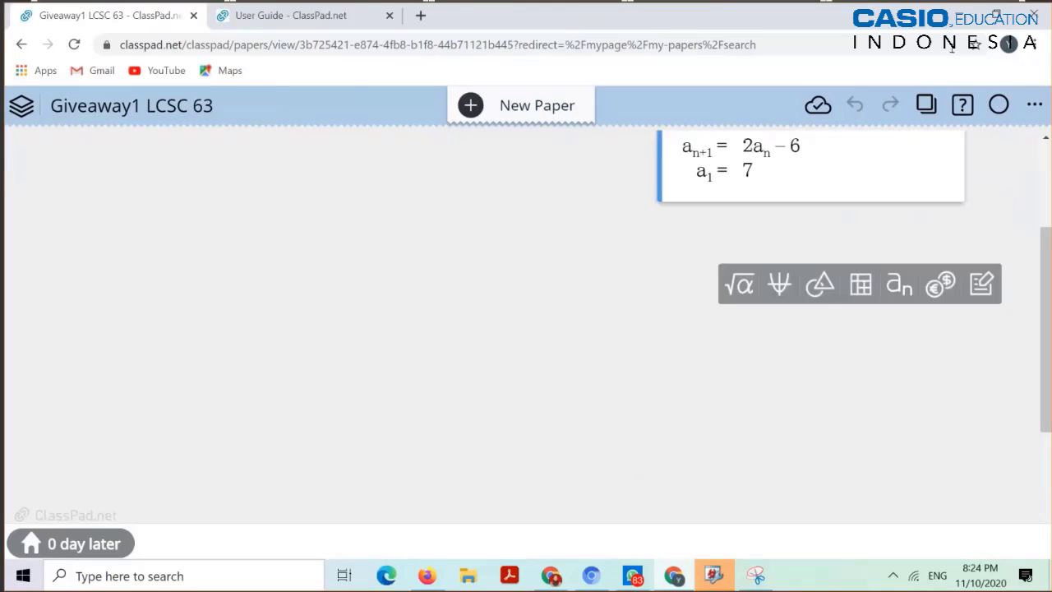
pyautogui.click(1034, 107)
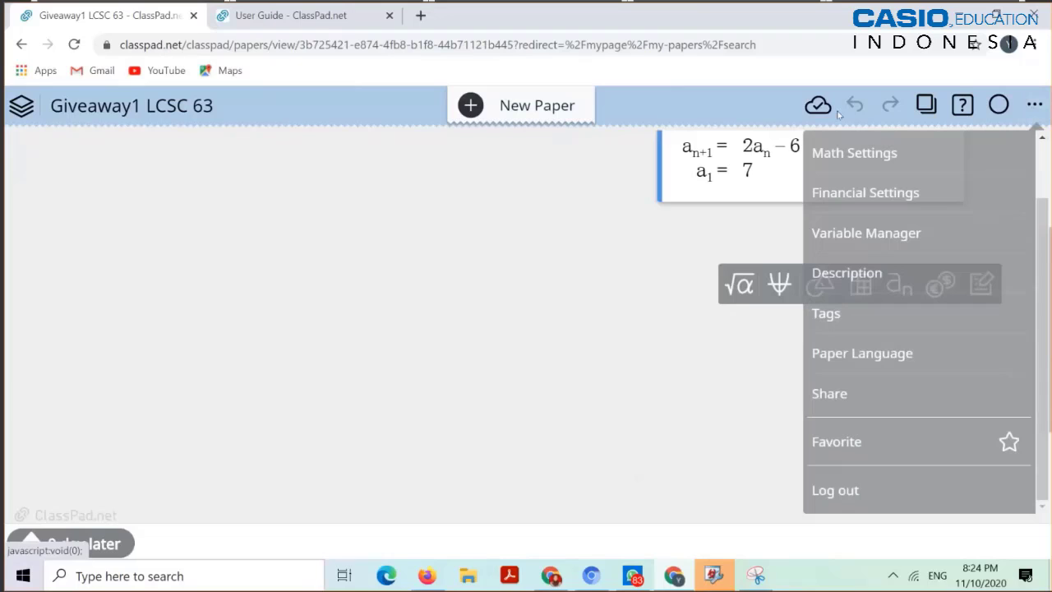
pyautogui.click(832, 394)
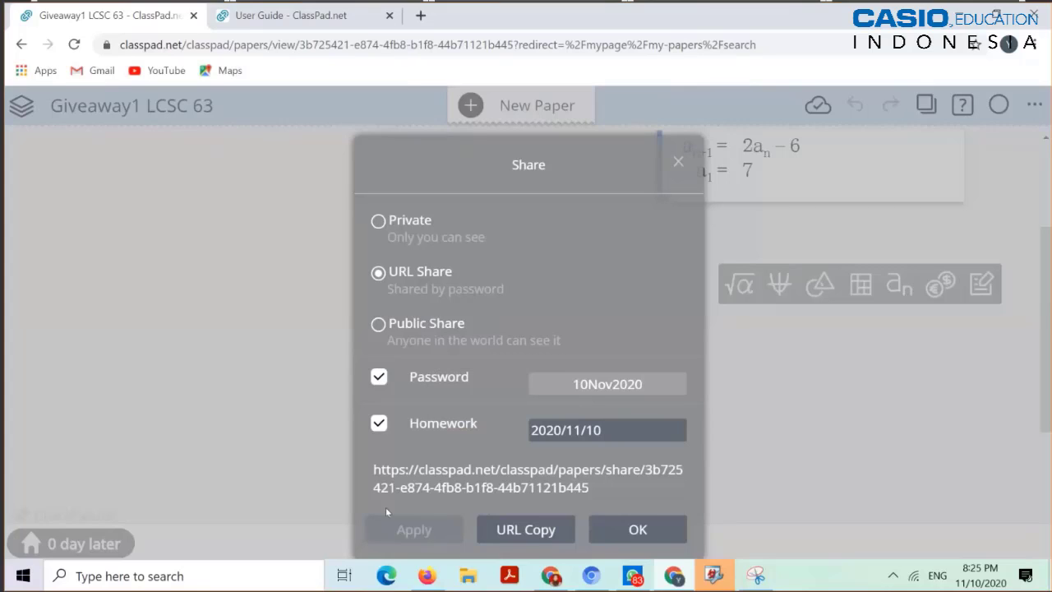
pyautogui.click(503, 531)
# Close the Share dialog and switch to the Firefox window loading the homework link
pyautogui.click(638, 530)
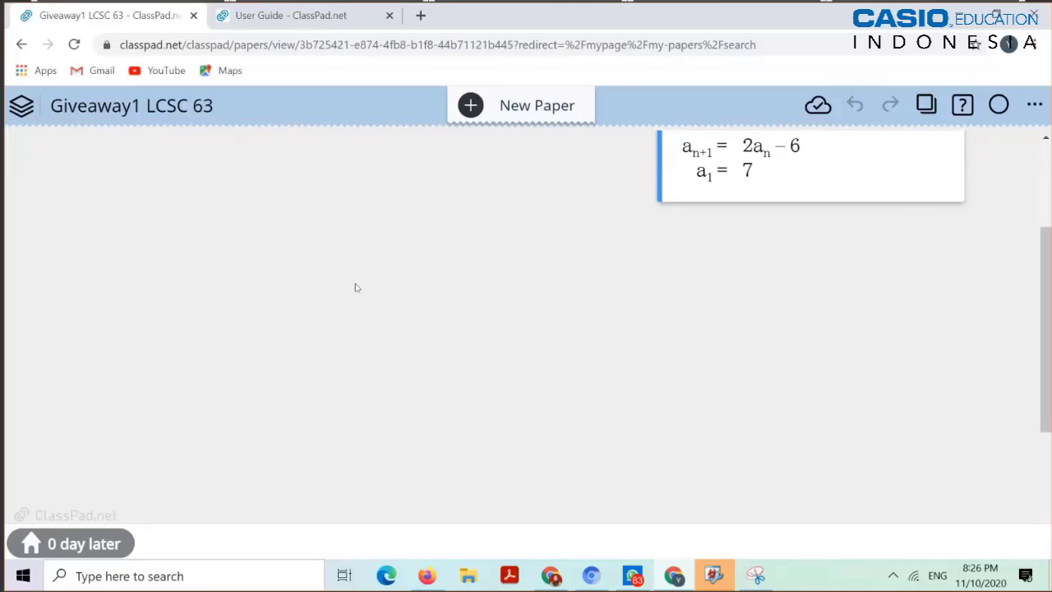
pyautogui.scroll(2, 892, 292)
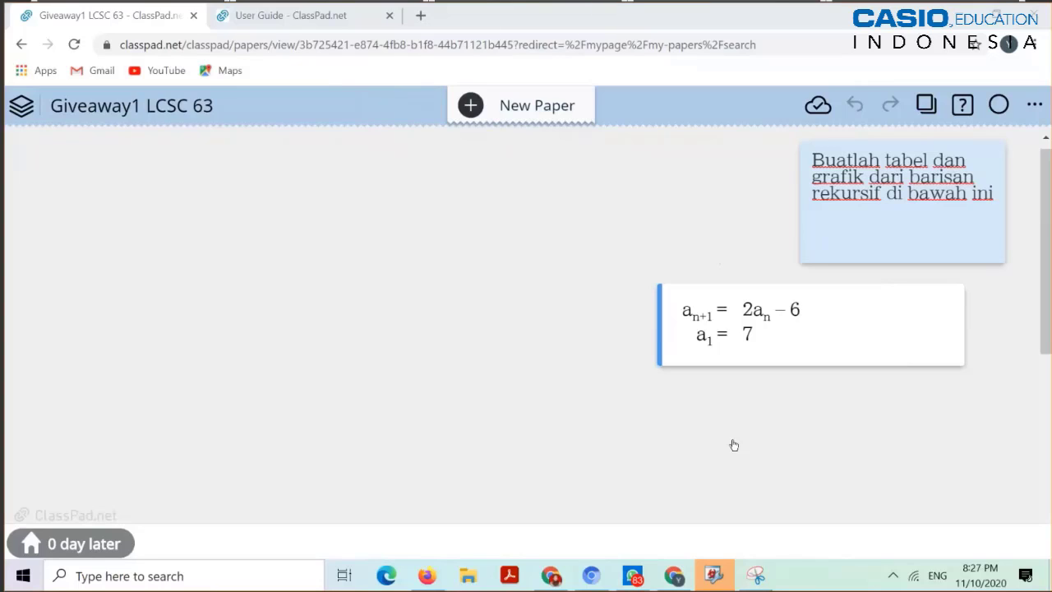
pyautogui.hotkey('alt', 'Tab')
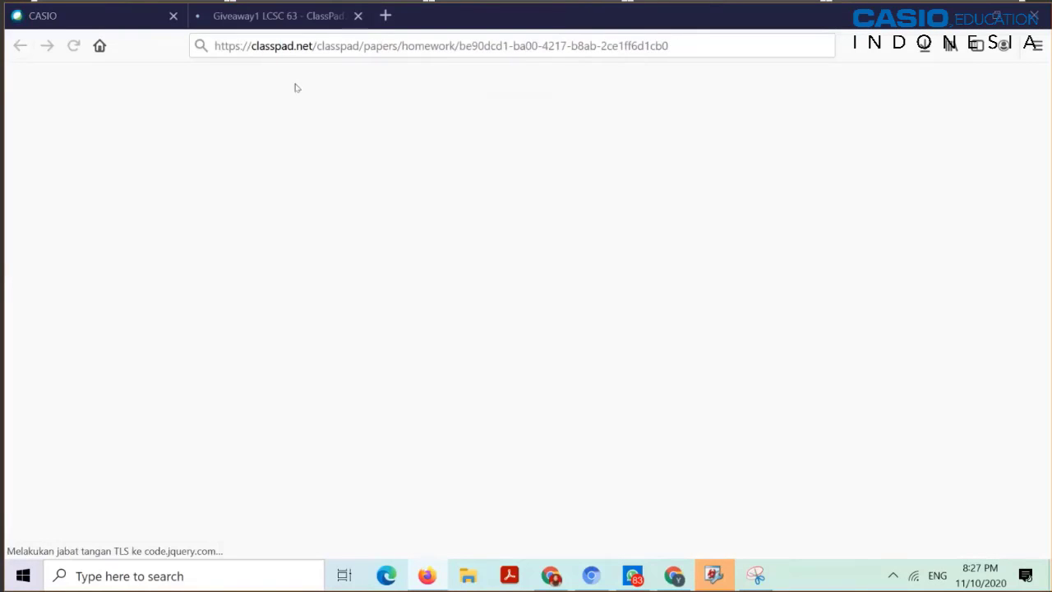
# Close the duplicate tabs and move the sequence graph and value table to the top left
pyautogui.click(174, 15)
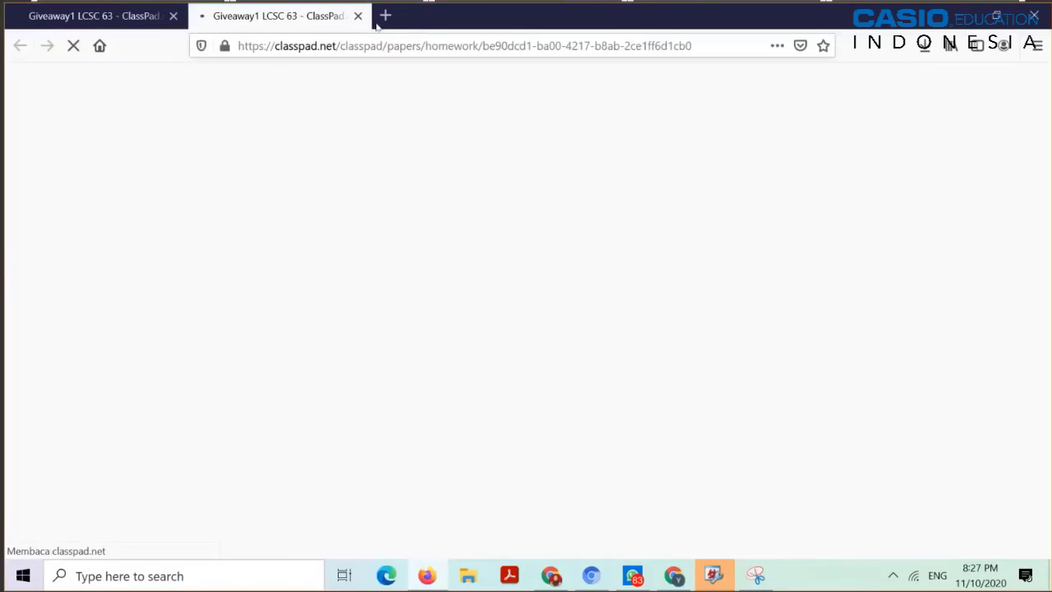
pyautogui.click(357, 17)
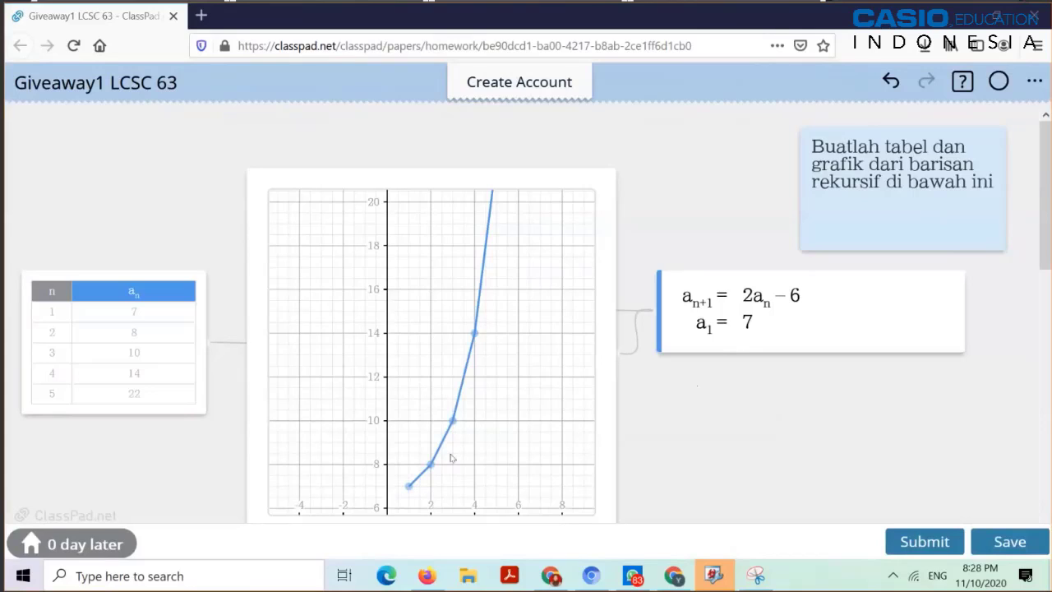
pyautogui.click(489, 190)
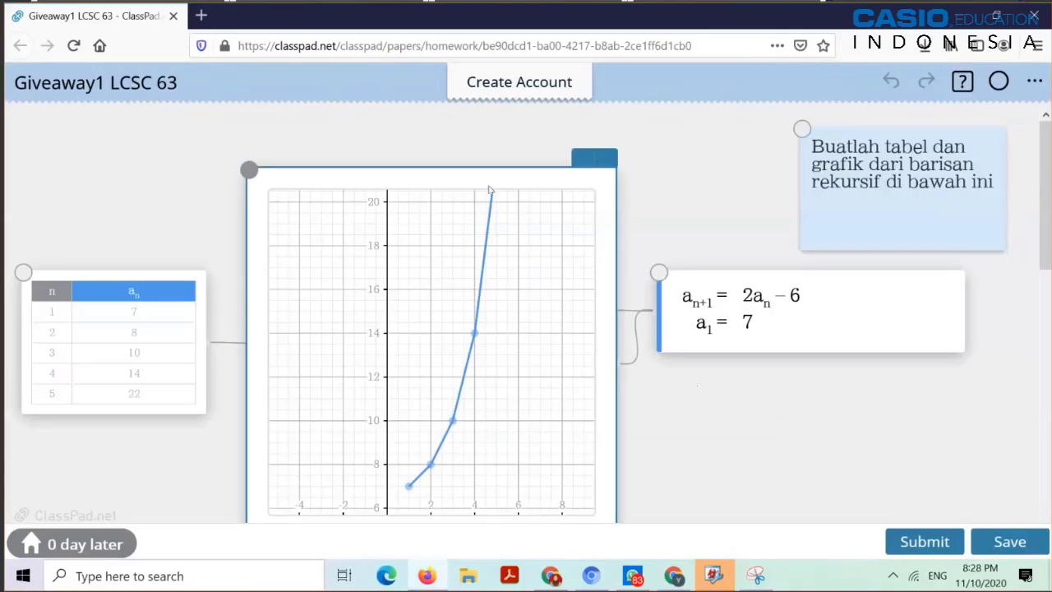
pyautogui.moveTo(548, 159); pyautogui.dragTo(568, 120)
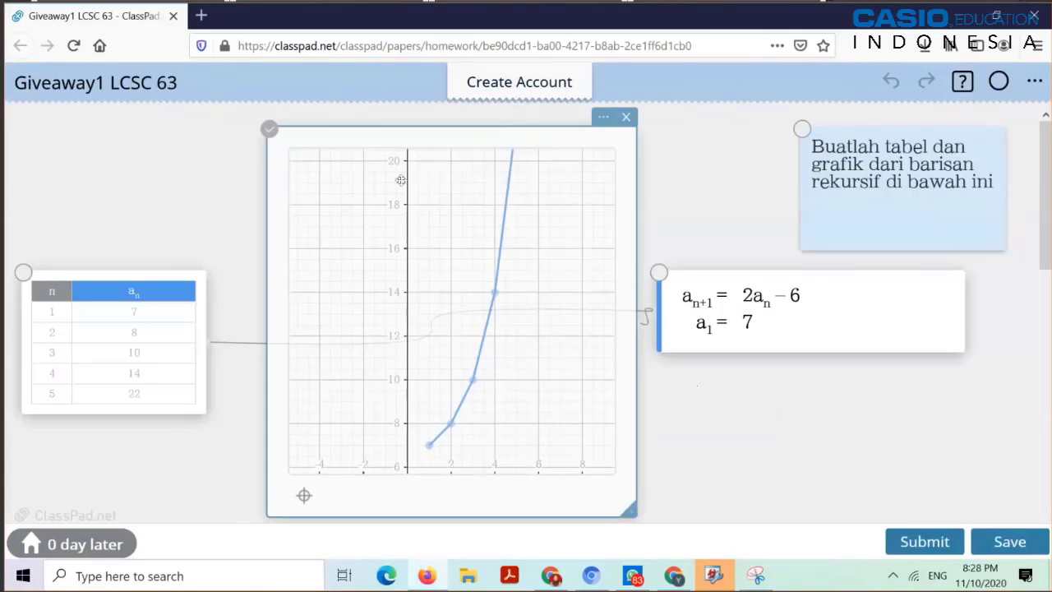
pyautogui.moveTo(400, 180); pyautogui.dragTo(400, 180)
pyautogui.moveTo(164, 288); pyautogui.dragTo(430, 124)
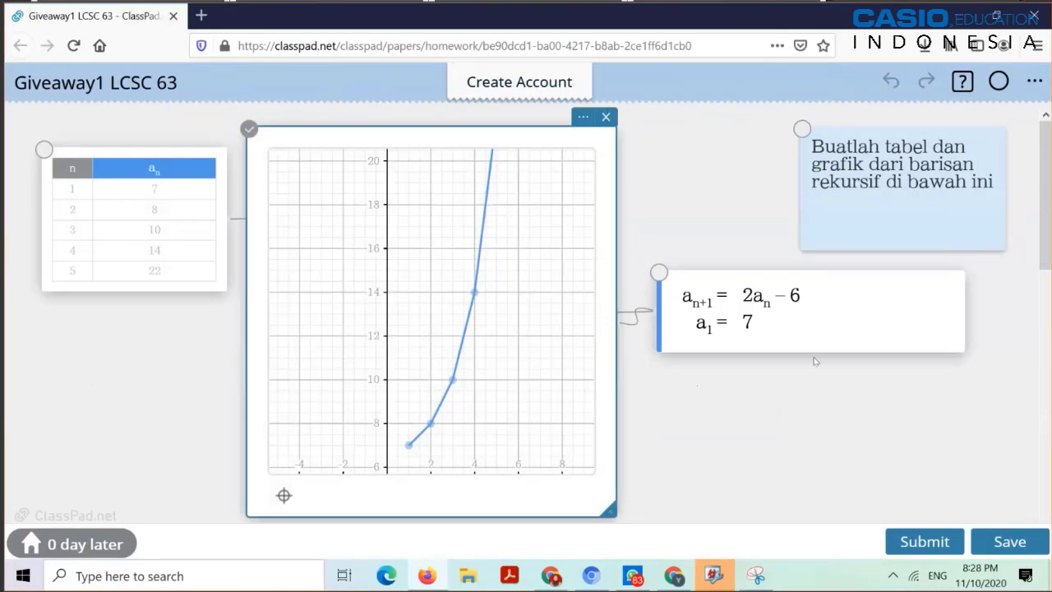
# Generate a linked value table of terms 7, 8, 10, 14, 22 from the recursive formula
pyautogui.click(774, 332)
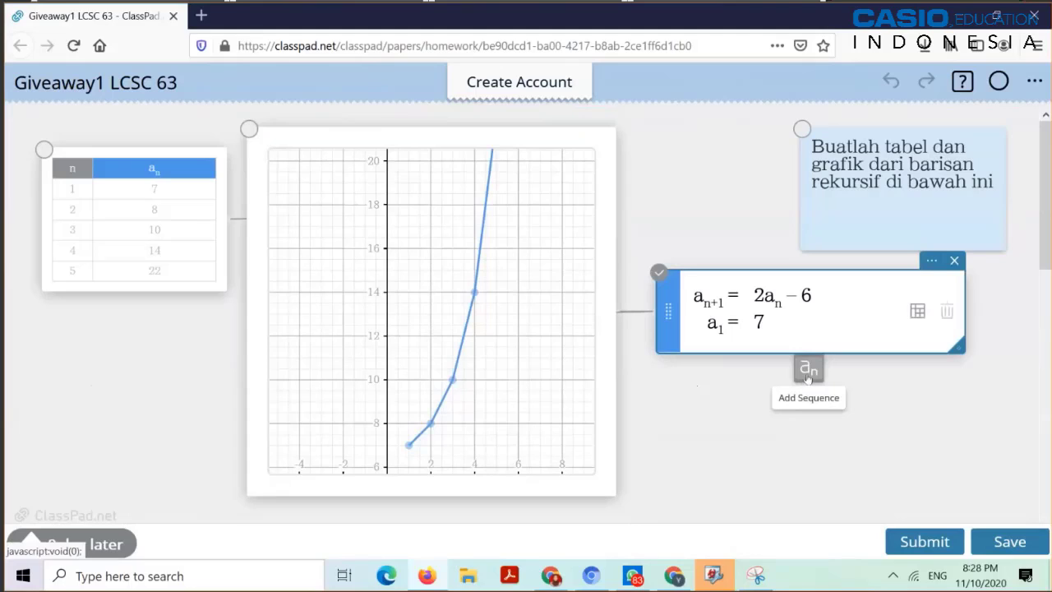
pyautogui.click(918, 314)
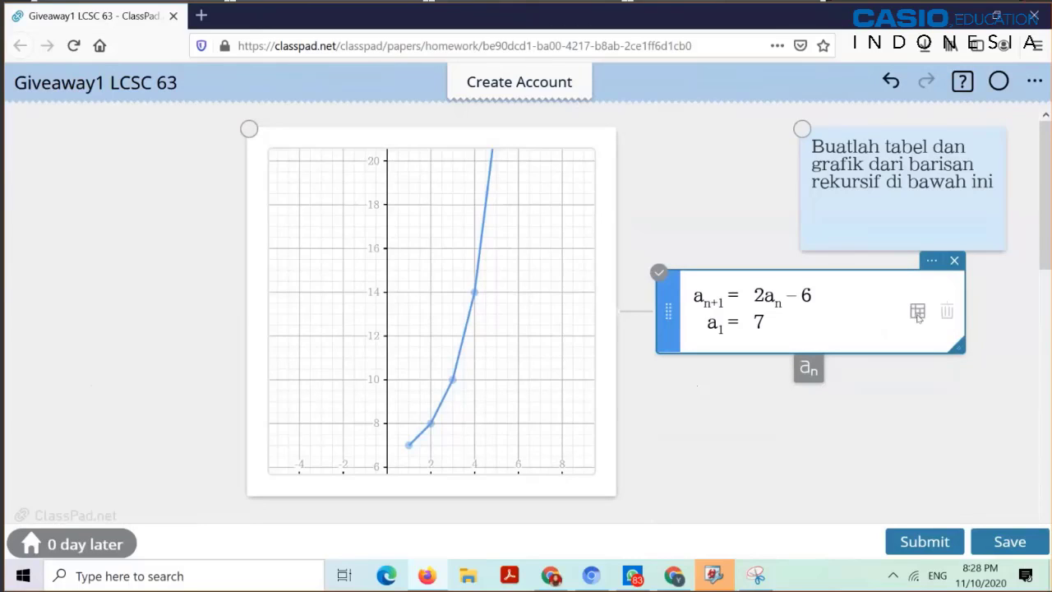
pyautogui.click(917, 313)
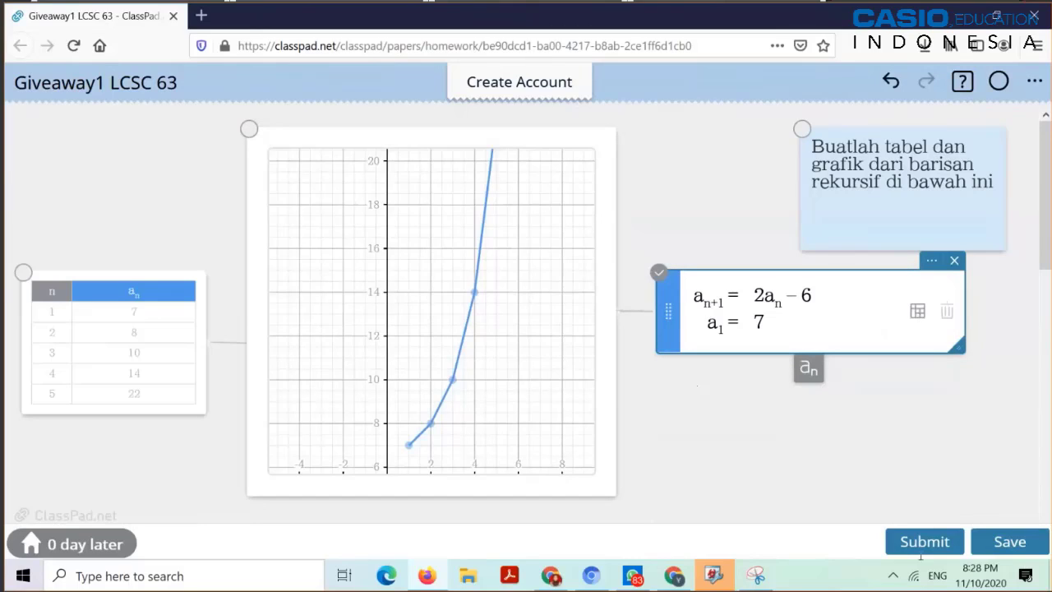
pyautogui.click(917, 311)
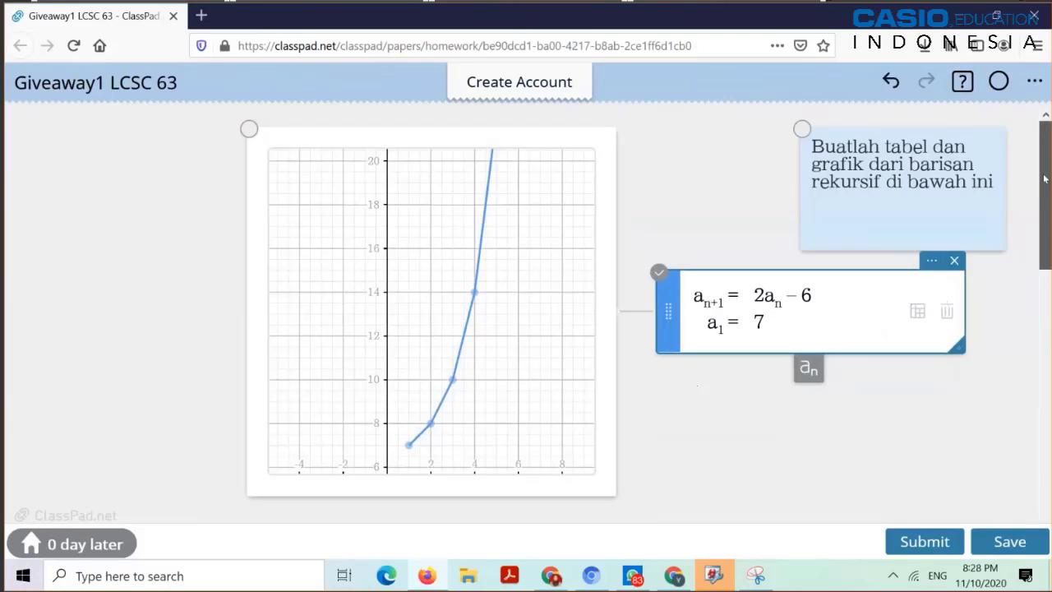
pyautogui.click(995, 271)
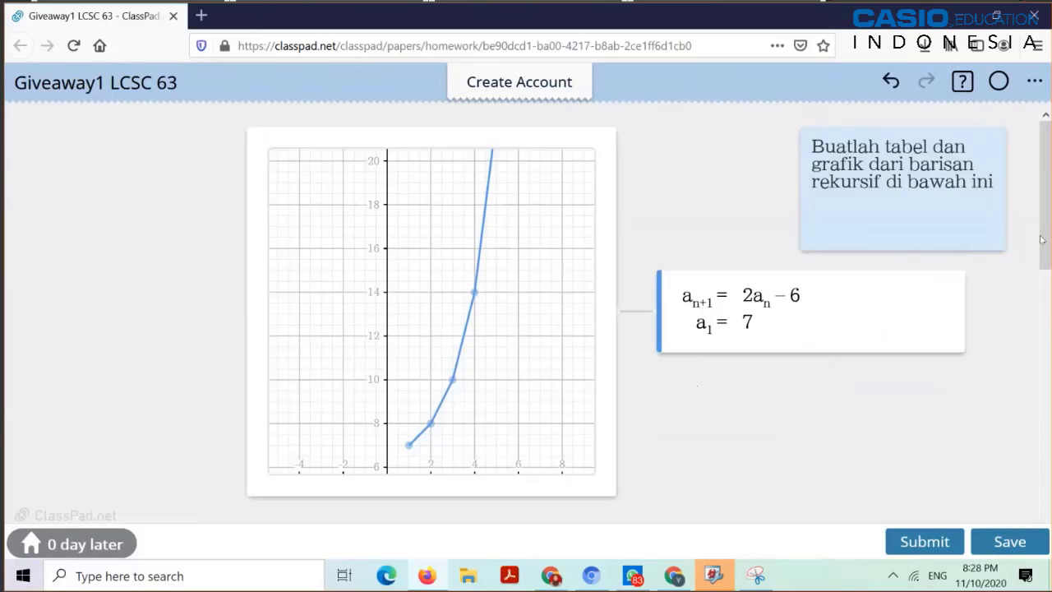
pyautogui.moveTo(1042, 240)
pyautogui.mouseDown()
pyautogui.moveTo(1038, 278)
pyautogui.moveTo(1043, 233)
pyautogui.mouseUp()
pyautogui.click(888, 312)
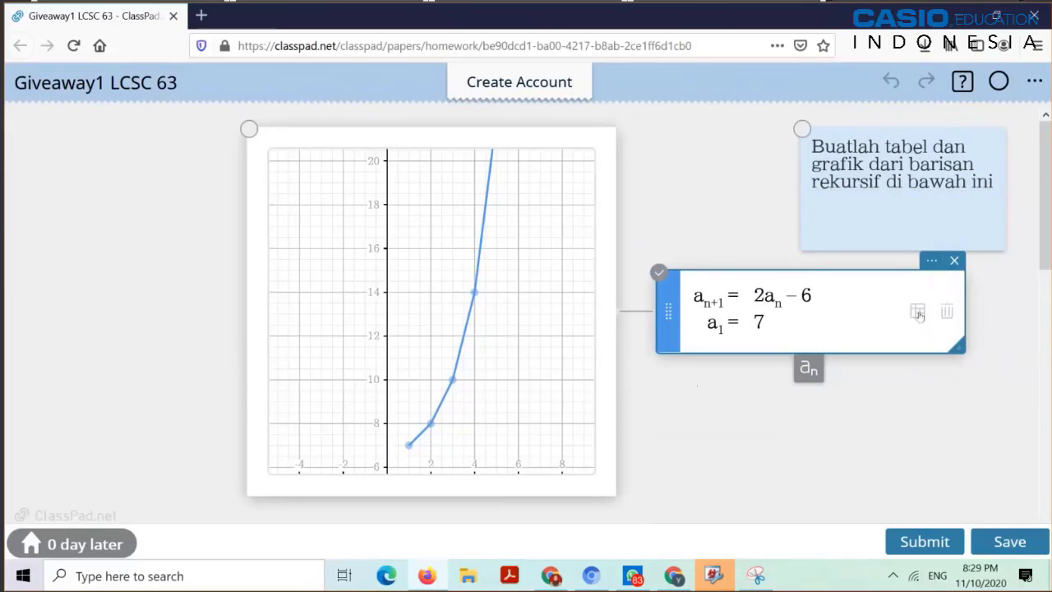
pyautogui.click(918, 312)
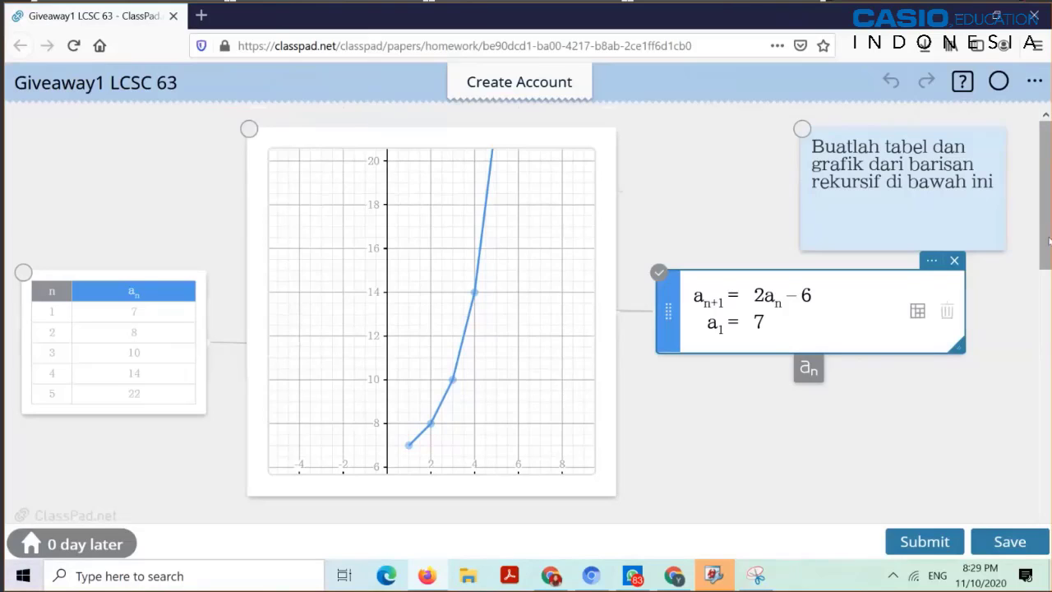
pyautogui.moveTo(1050, 240); pyautogui.dragTo(1049, 281)
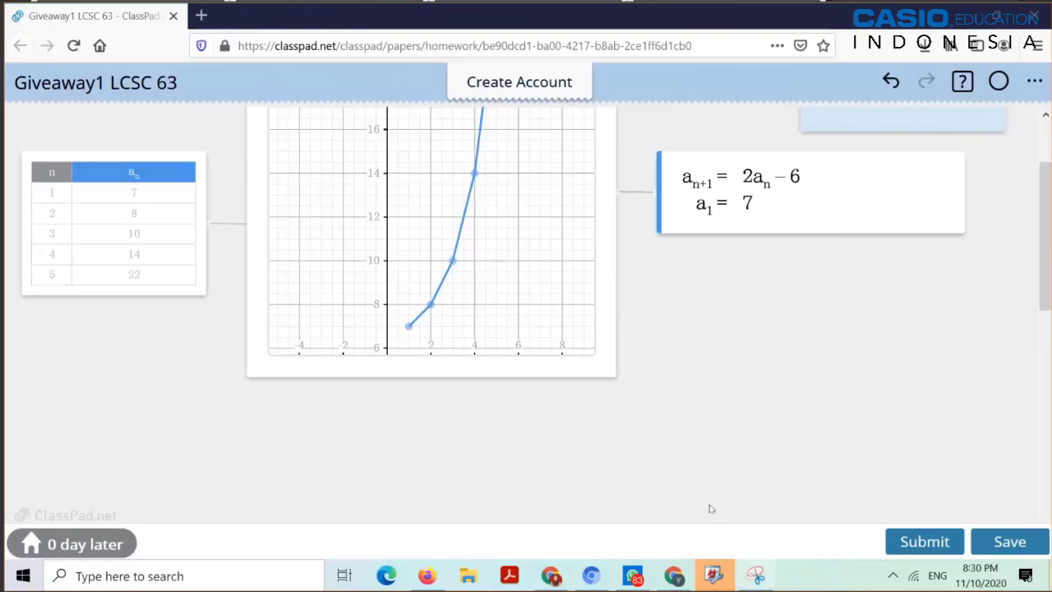
pyautogui.scroll(2, 657, 341)
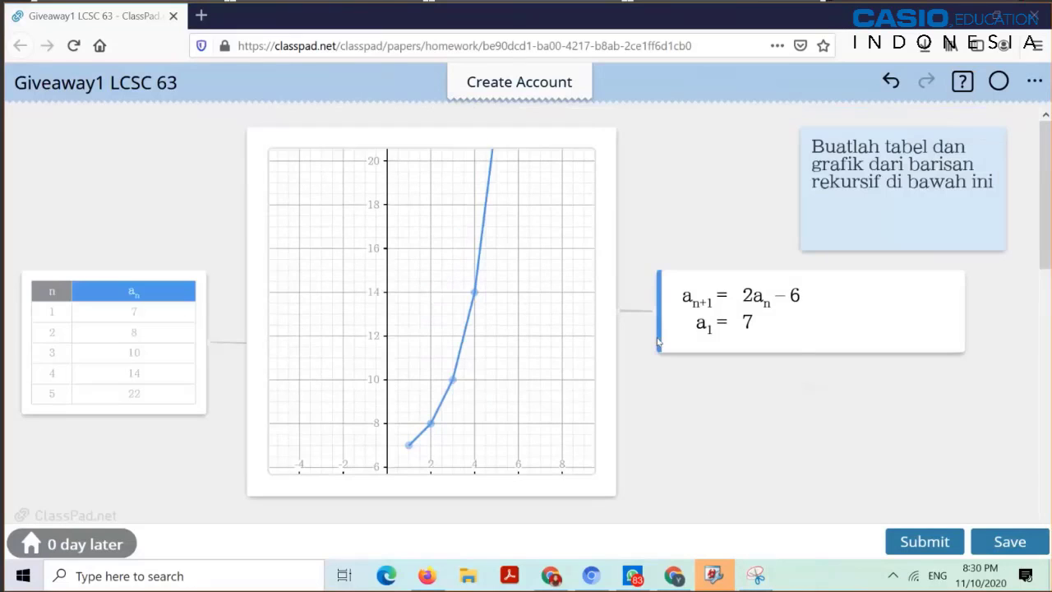
pyautogui.click(1003, 292)
pyautogui.click(462, 126)
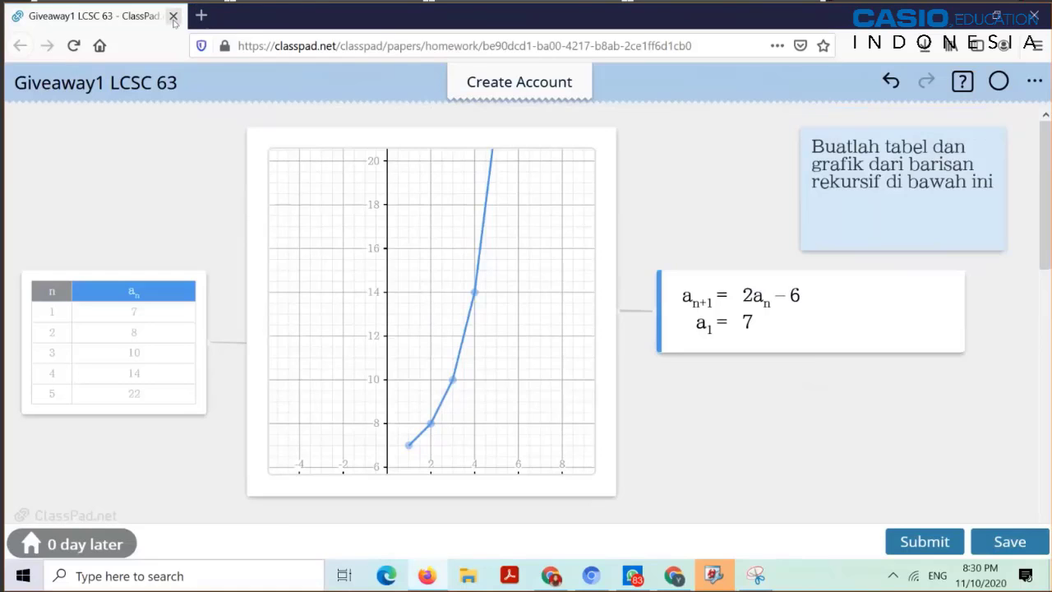
# Close the shared homework tab without saving and go back from the Giveaway1 LCSC 63 paper
pyautogui.click(173, 17)
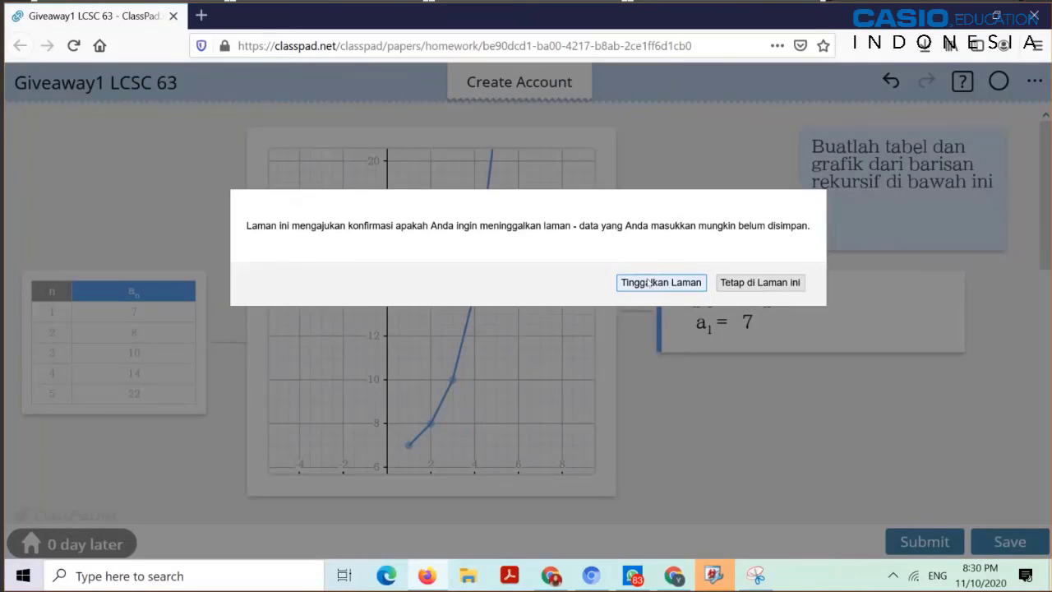
pyautogui.click(650, 282)
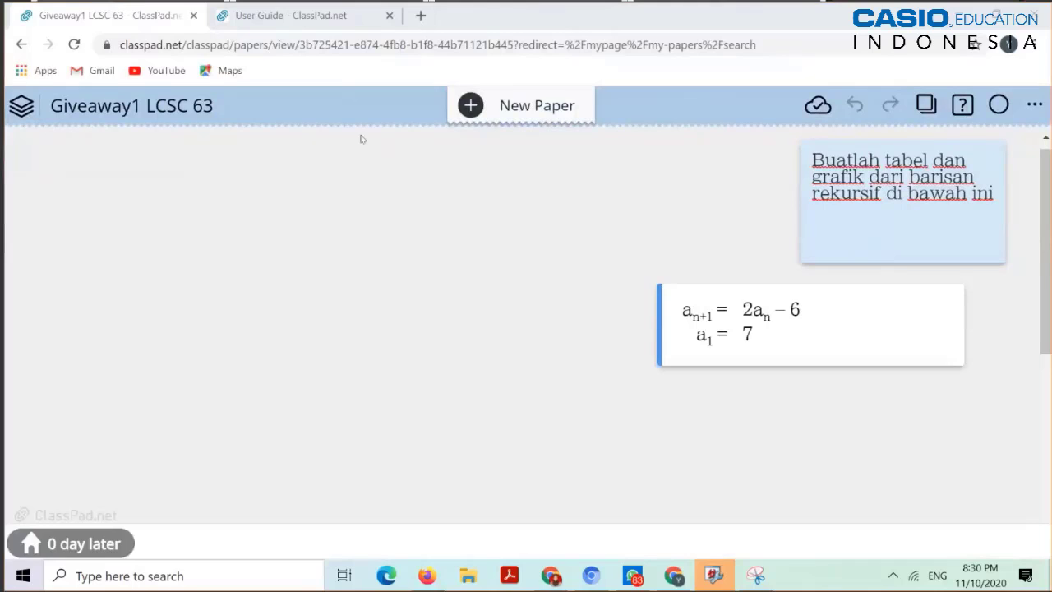
pyautogui.click(22, 45)
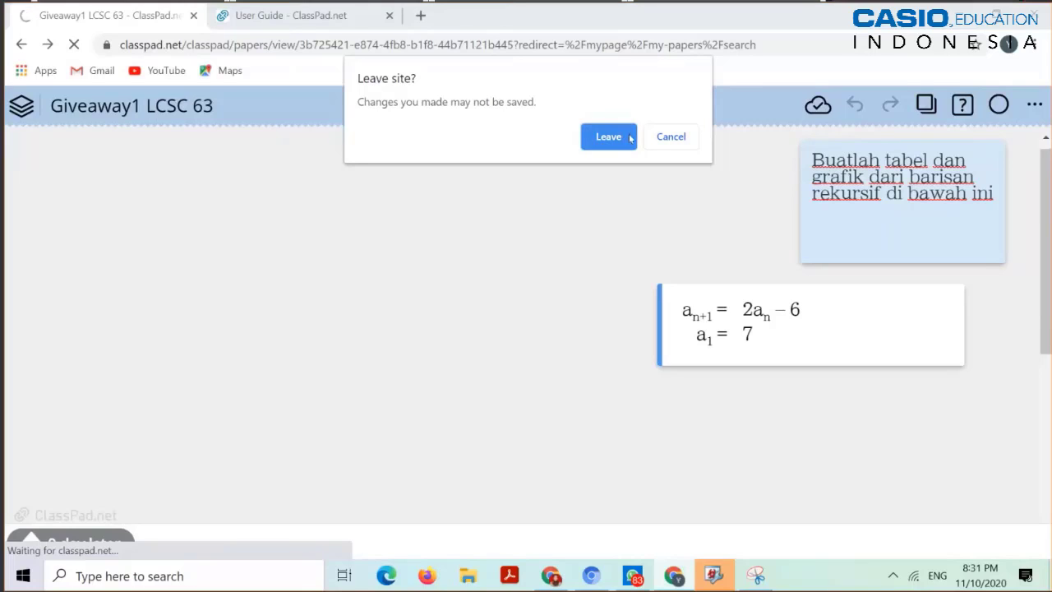
# Leave the paper for My Papers and select the LCSC 63 Sequence folder
pyautogui.click(631, 139)
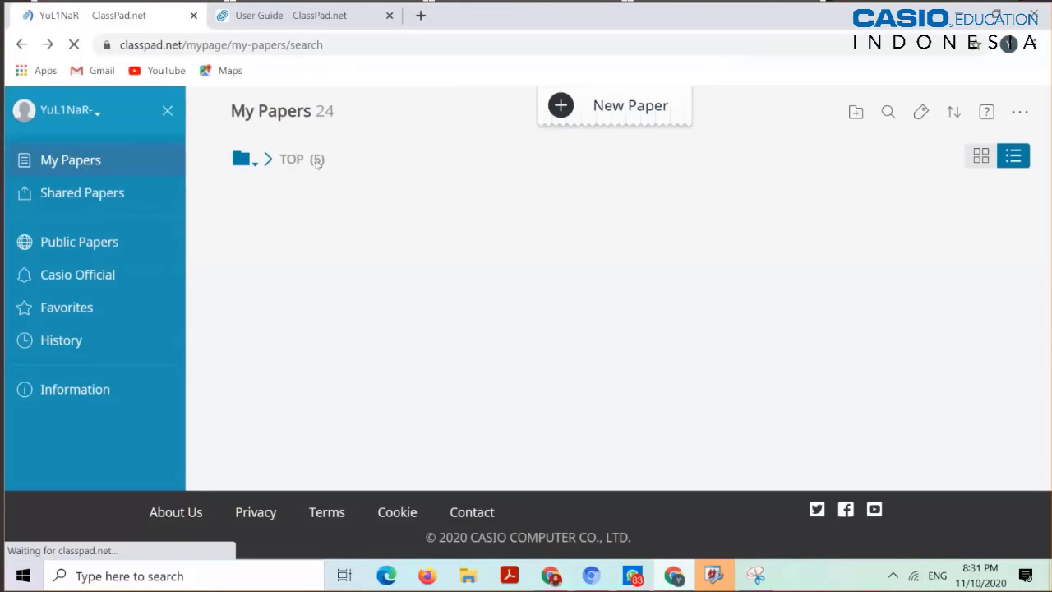
pyautogui.click(255, 164)
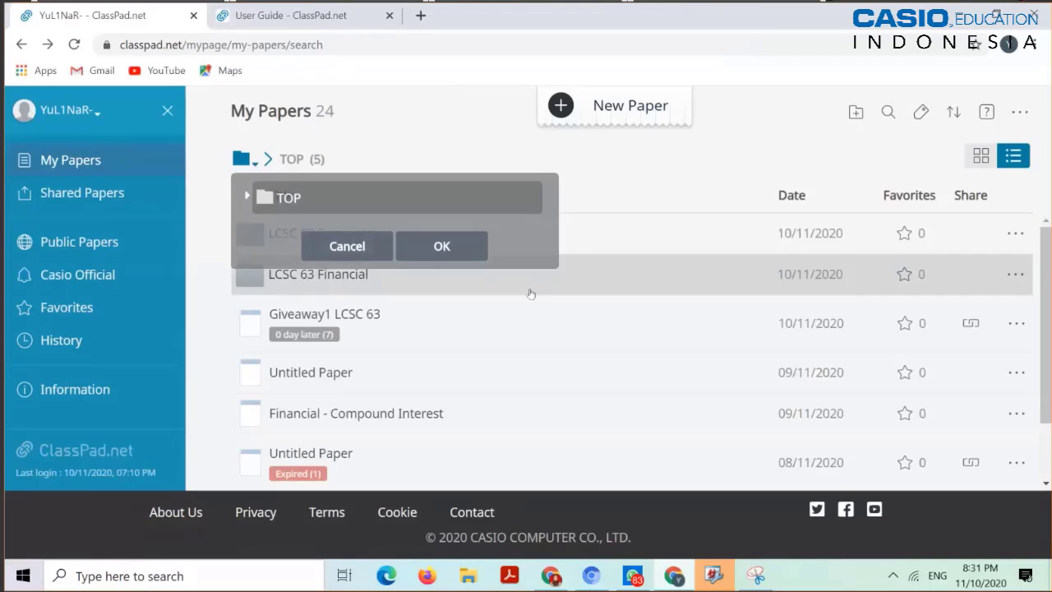
pyautogui.click(411, 231)
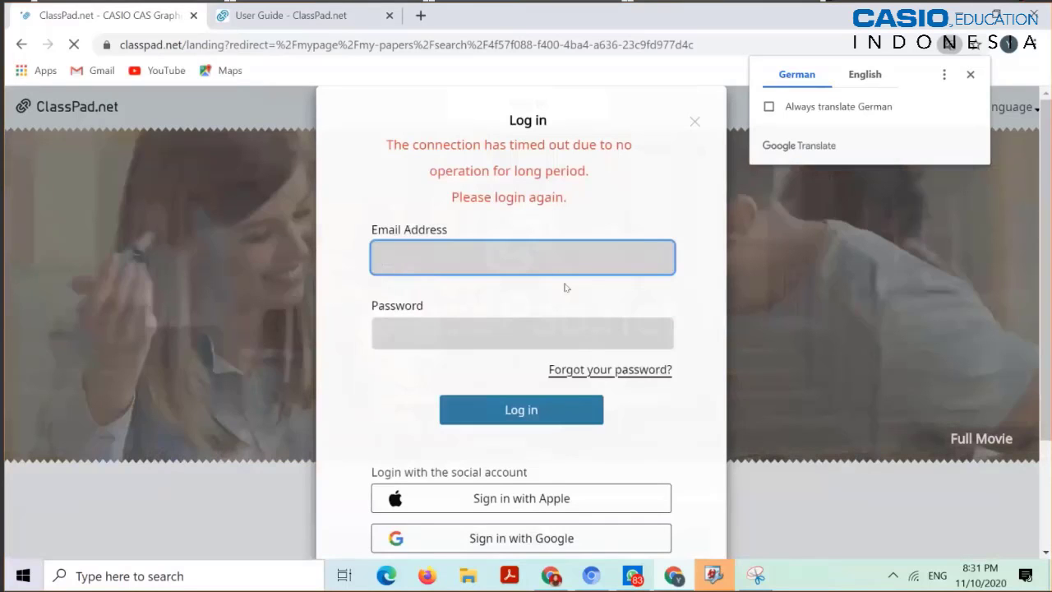
# Sign in again with Google, picking the account in the Google chooser
pyautogui.scroll(-1, 525, 458)
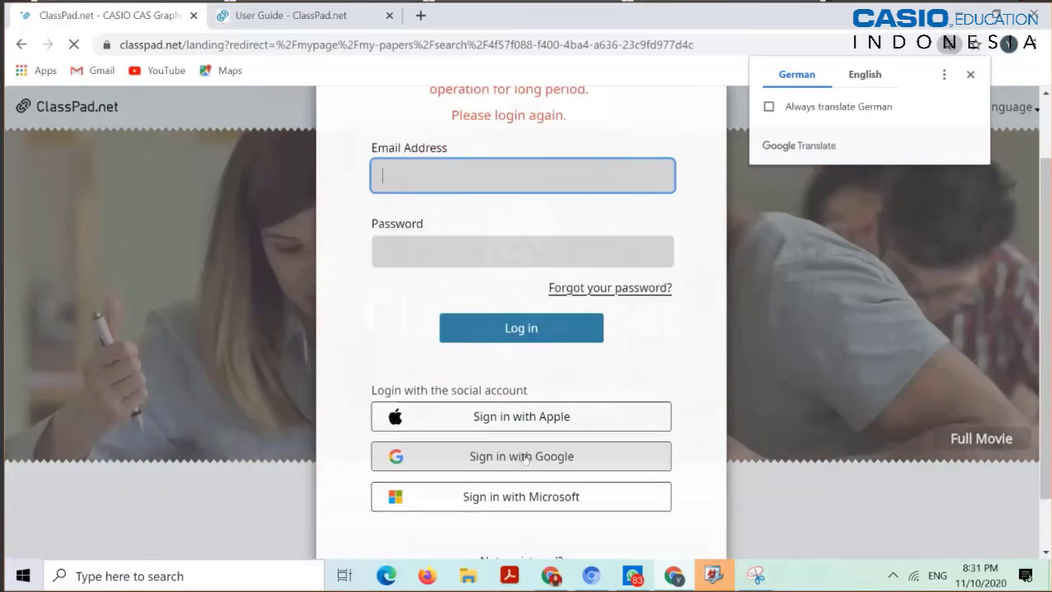
pyautogui.click(525, 458)
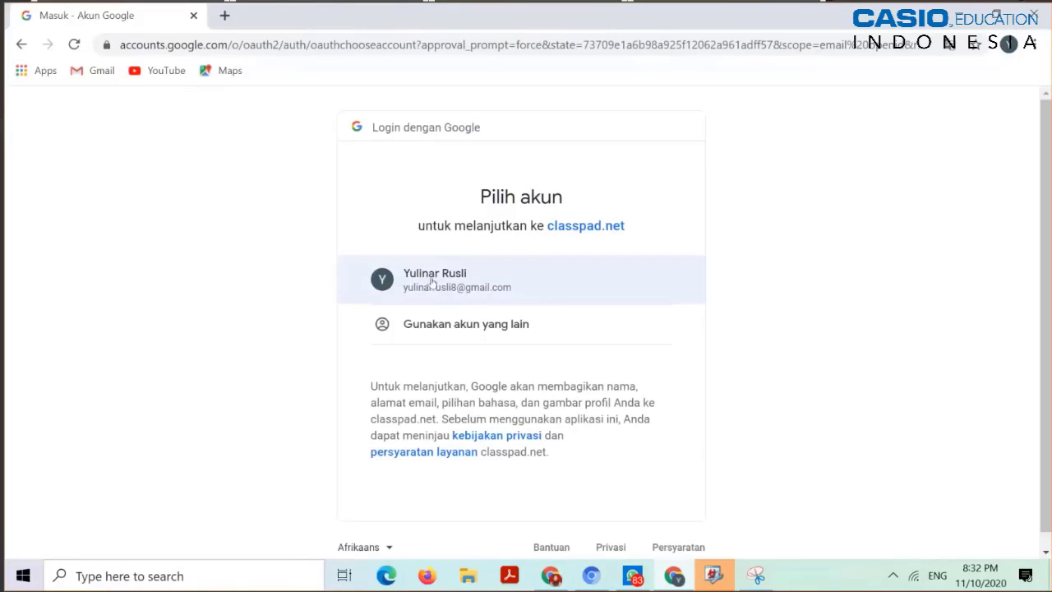
pyautogui.click(434, 282)
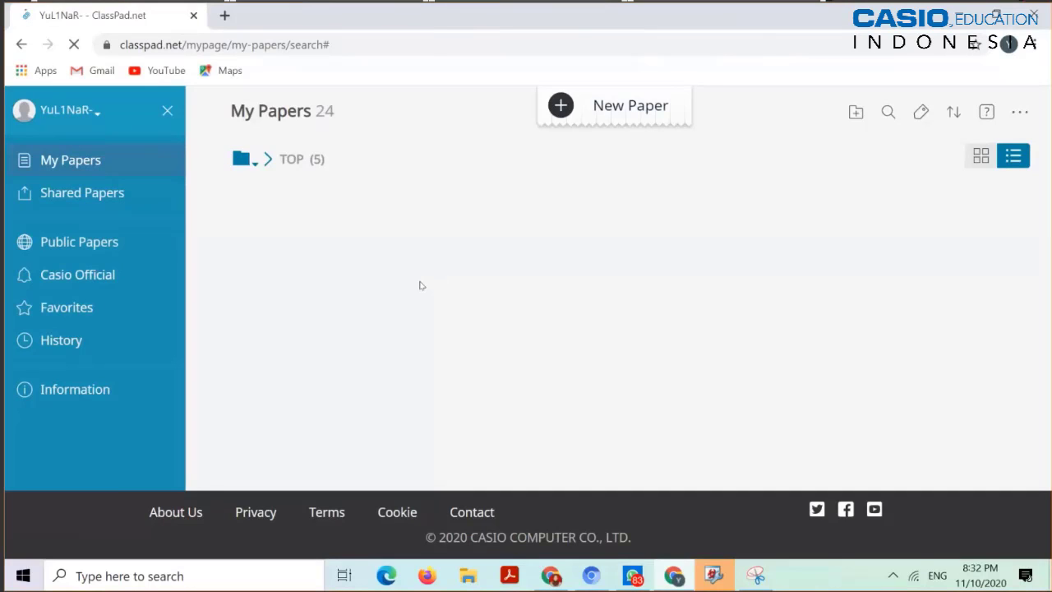
# Browse the LCSC 63 Sequence folder and open its BARISAN 4 paper
pyautogui.click(255, 166)
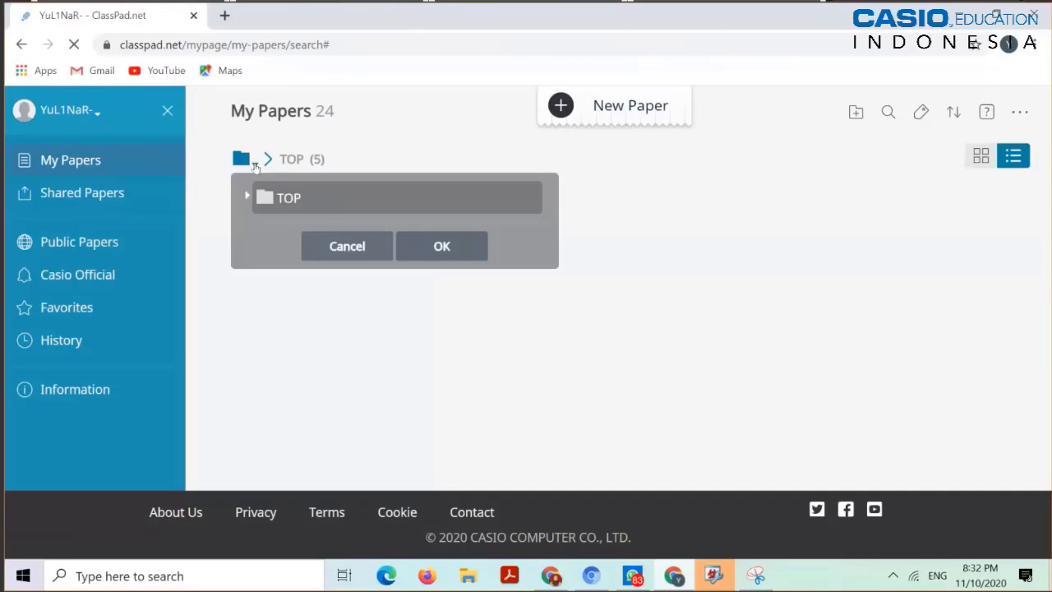
pyautogui.click(442, 247)
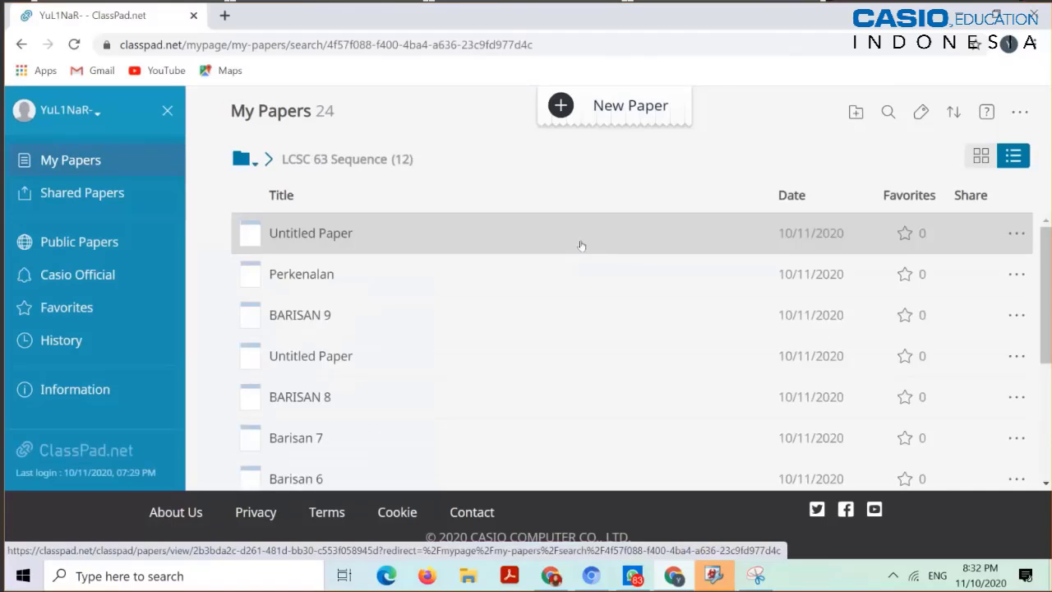
pyautogui.scroll(-3, 520, 328)
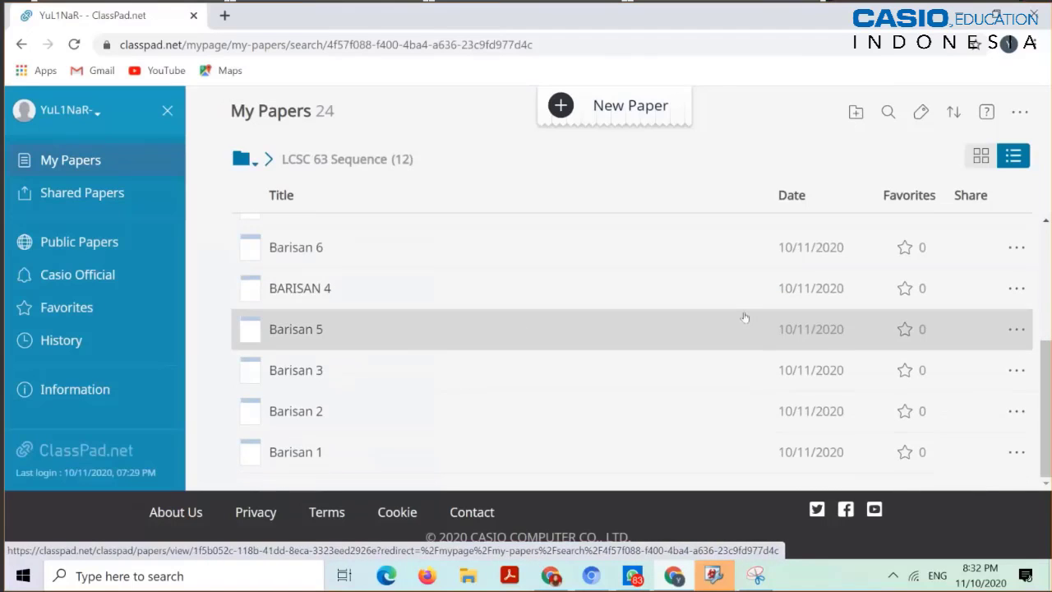
pyautogui.click(1009, 290)
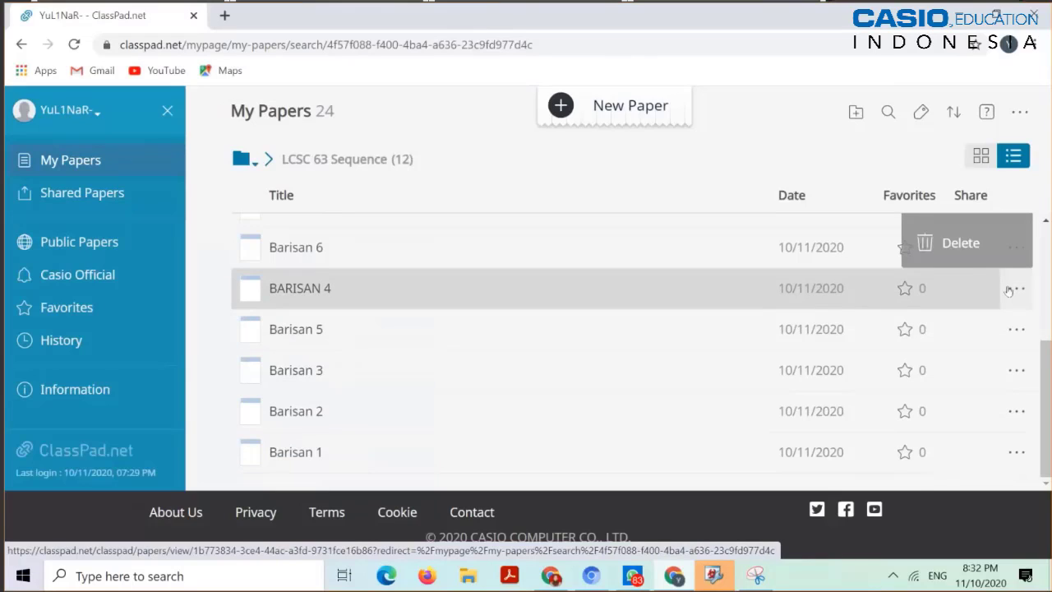
pyautogui.click(588, 289)
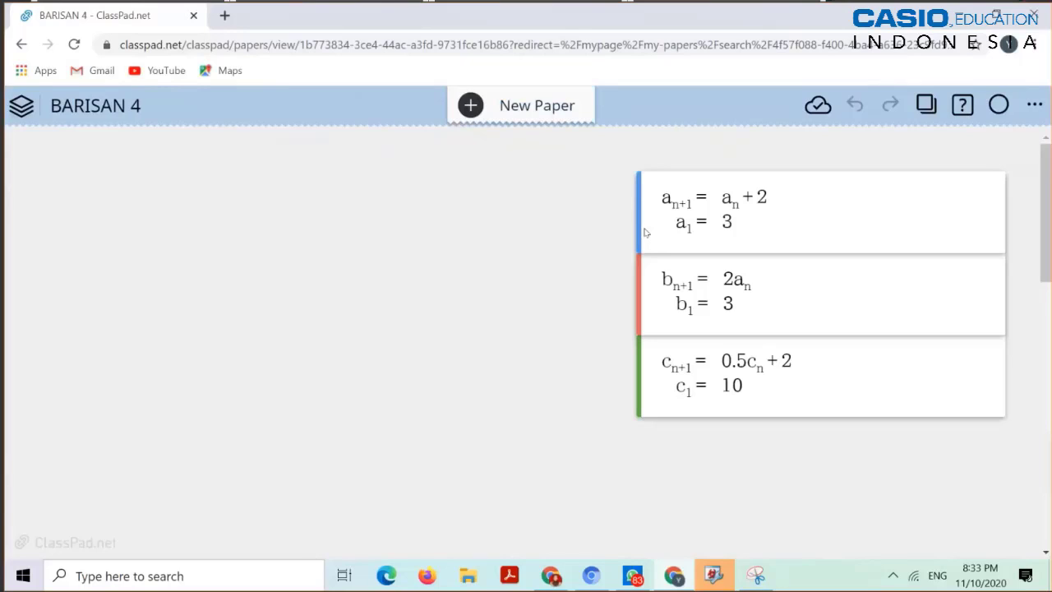
# Go back to the sequence folder and open Barisan 5 with the series 13 + 26 + 39 + …
pyautogui.click(21, 45)
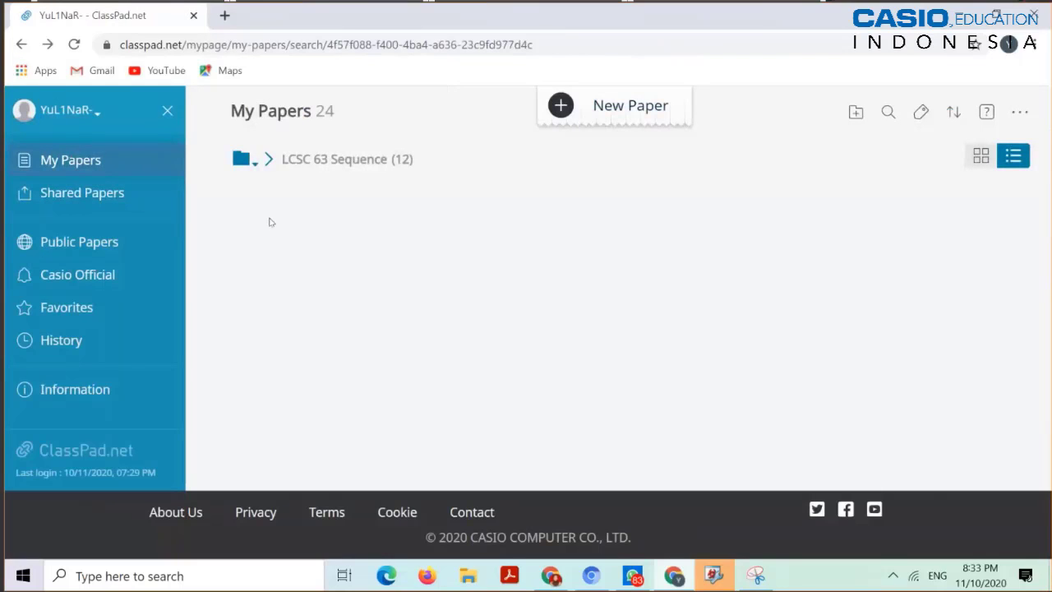
pyautogui.scroll(-1, 444, 417)
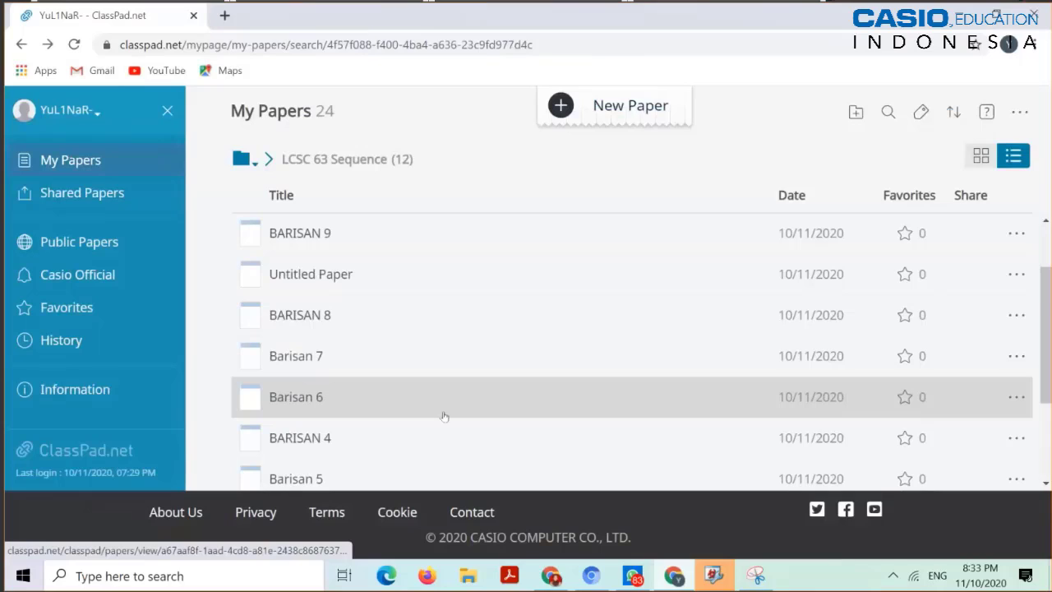
pyautogui.scroll(-1, 444, 416)
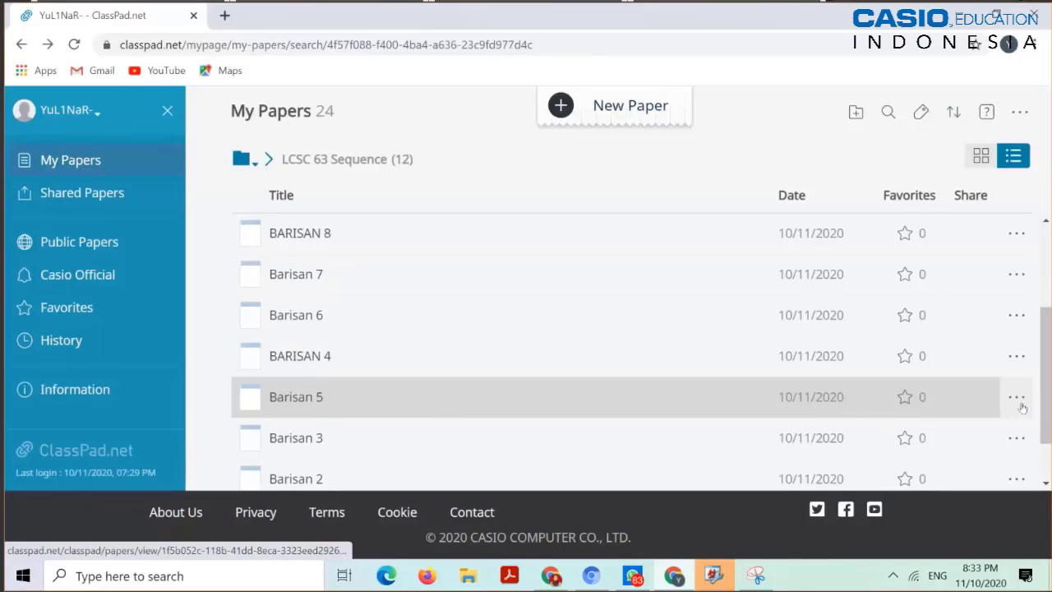
pyautogui.click(1017, 399)
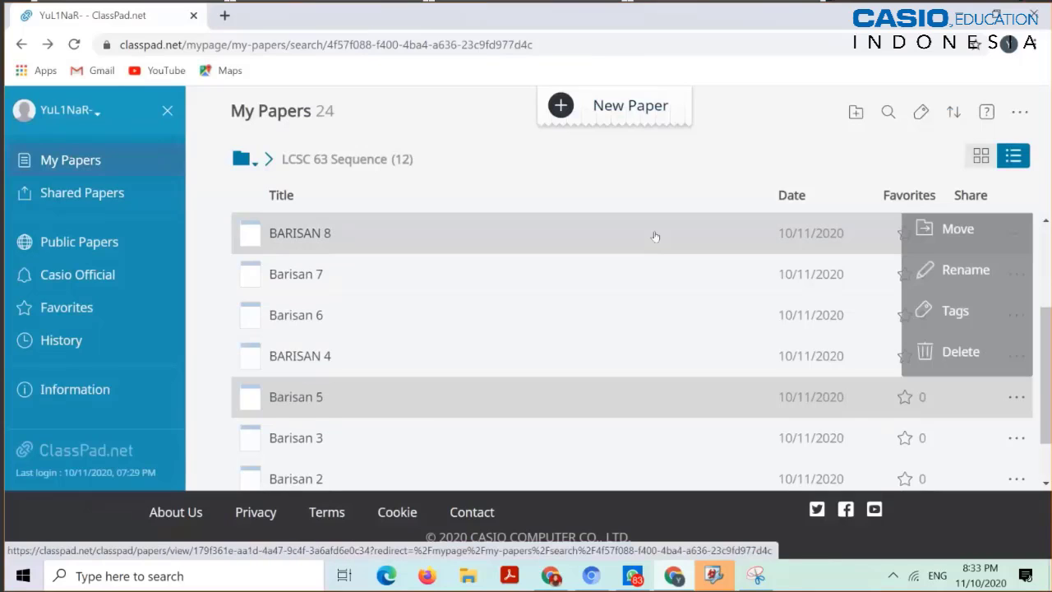
pyautogui.click(439, 402)
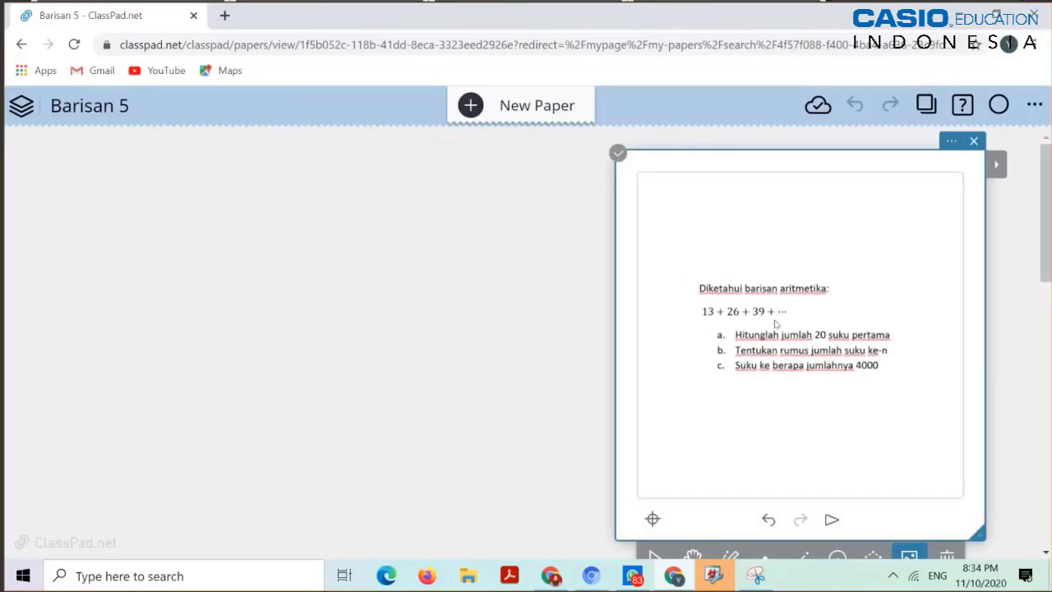
pyautogui.scroll(3, 776, 324)
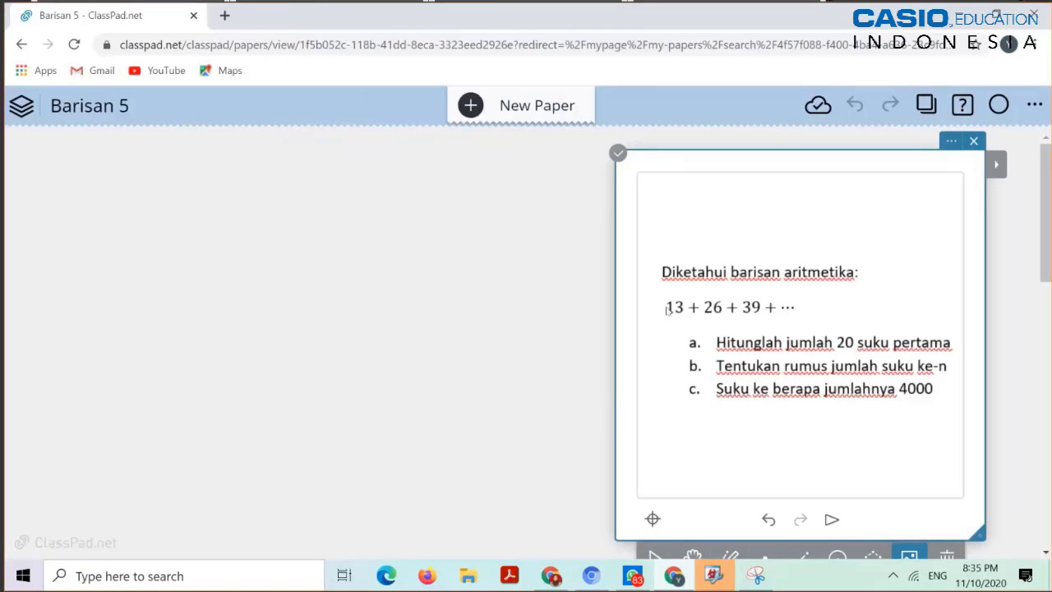
# Drag the 6.PNG question image to a new spot on the Barisan 5 paper
pyautogui.click(427, 233)
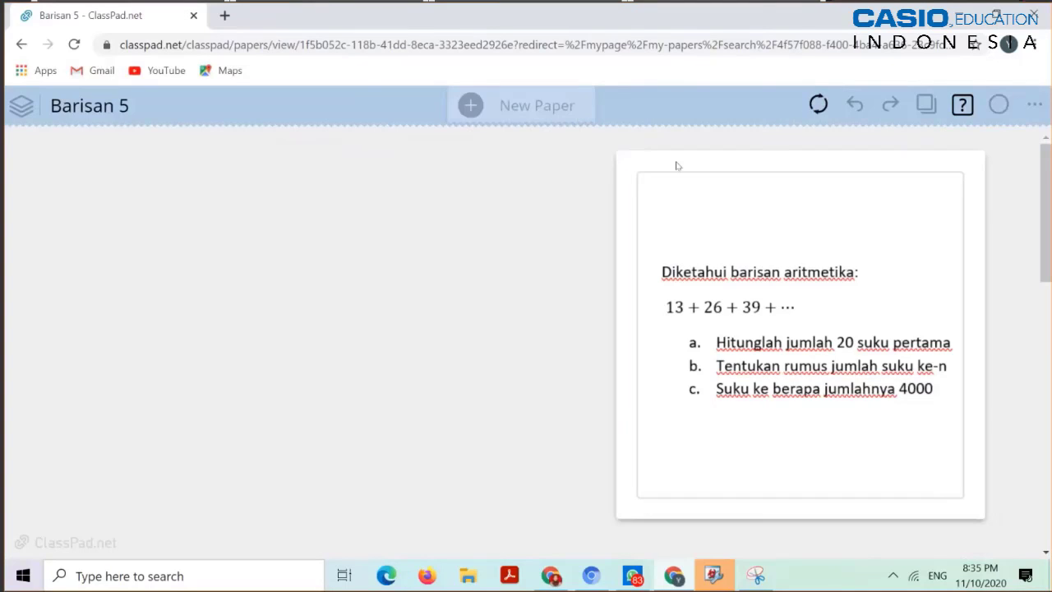
pyautogui.click(678, 166)
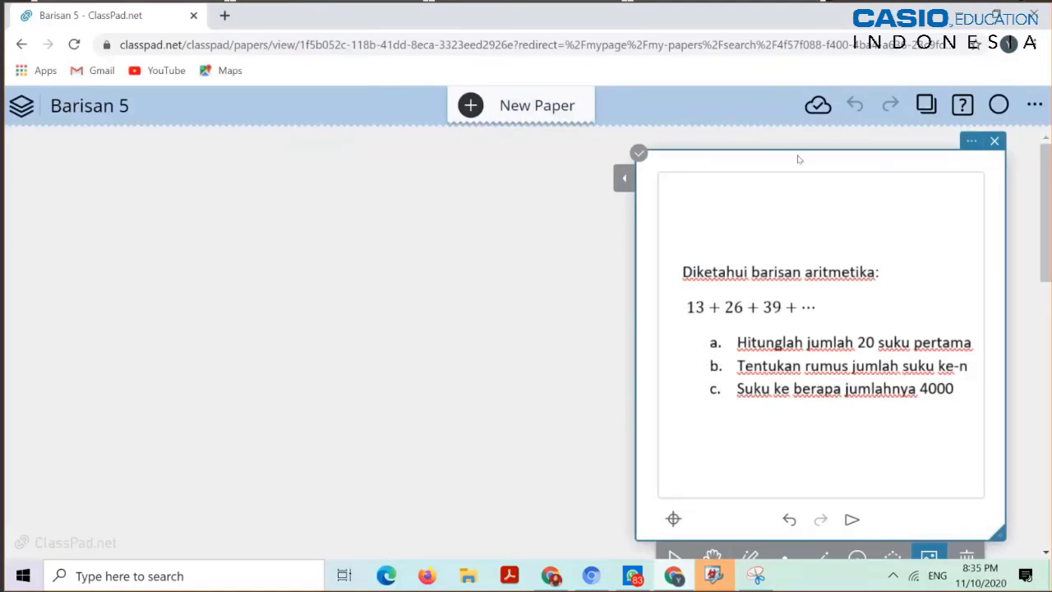
pyautogui.moveTo(797, 159); pyautogui.dragTo(811, 121)
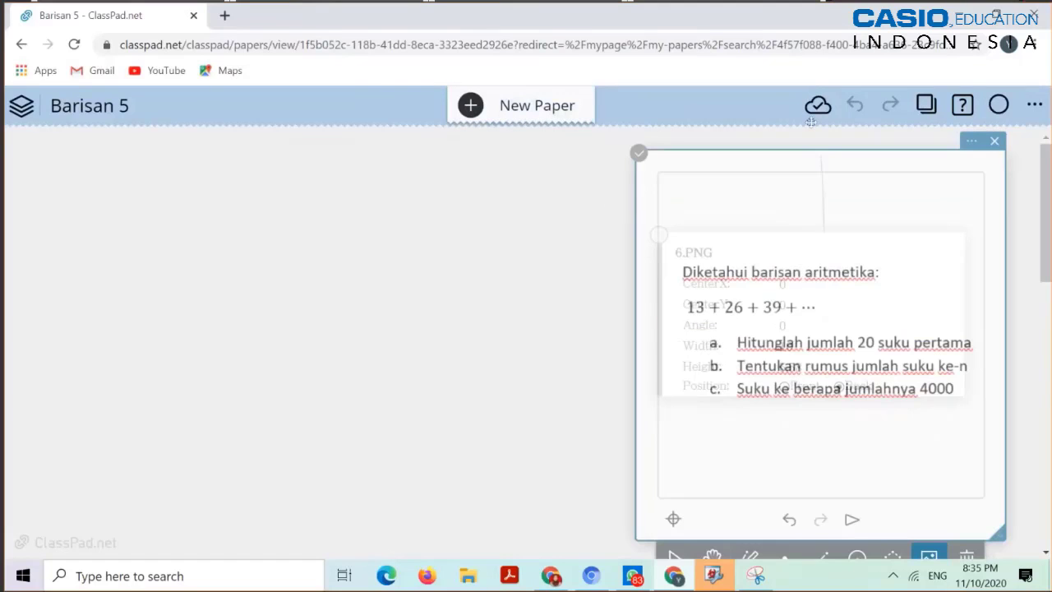
pyautogui.click(176, 231)
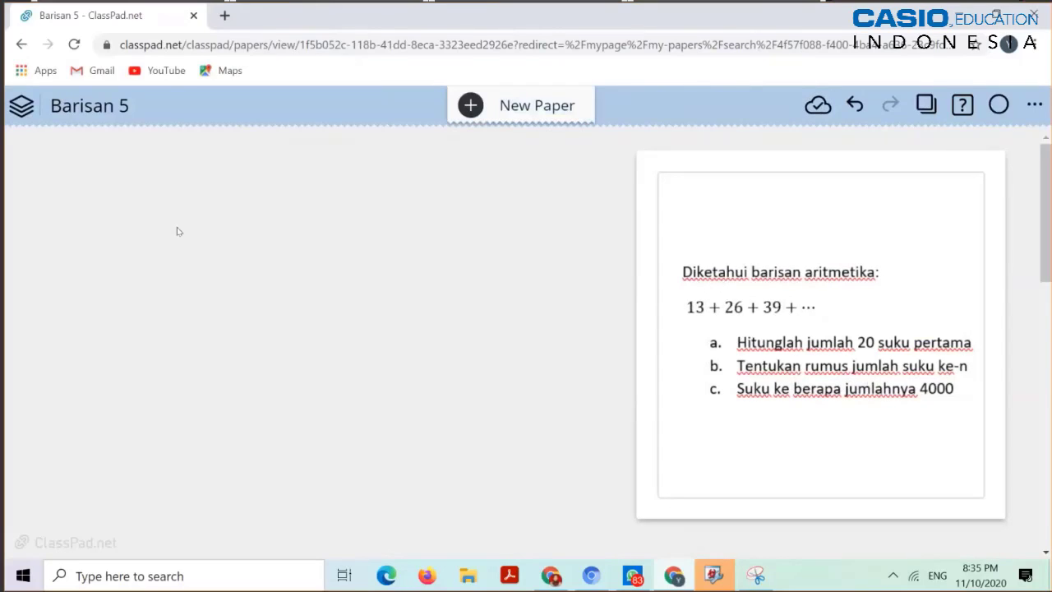
# Nudge the question image onto the right side of the paper and check its placement
pyautogui.click(729, 194)
pyautogui.moveTo(689, 180); pyautogui.dragTo(667, 180)
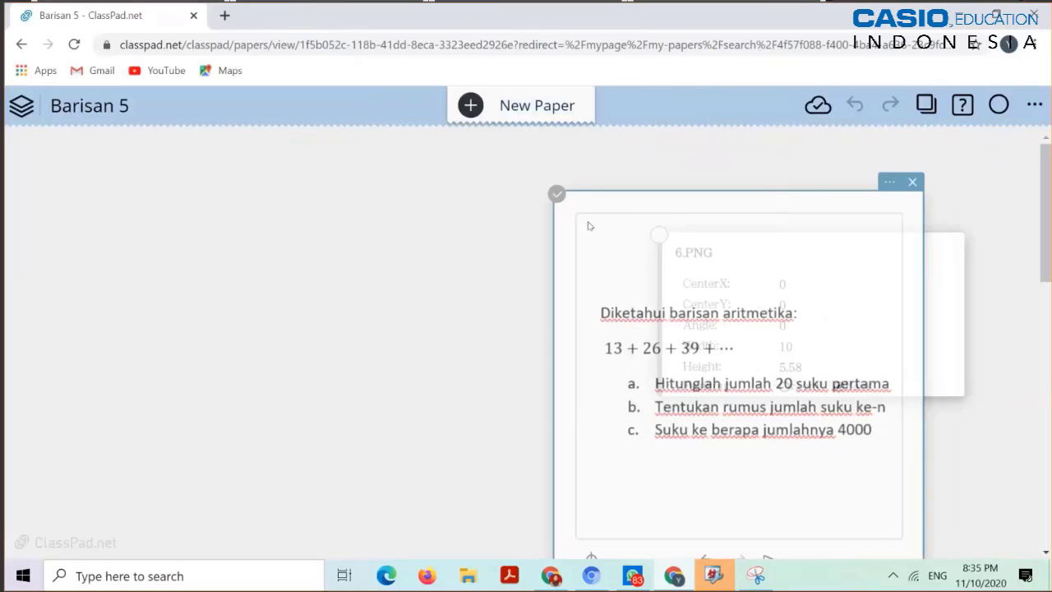
pyautogui.moveTo(589, 226); pyautogui.dragTo(788, 149)
pyautogui.scroll(-1, 1042, 262)
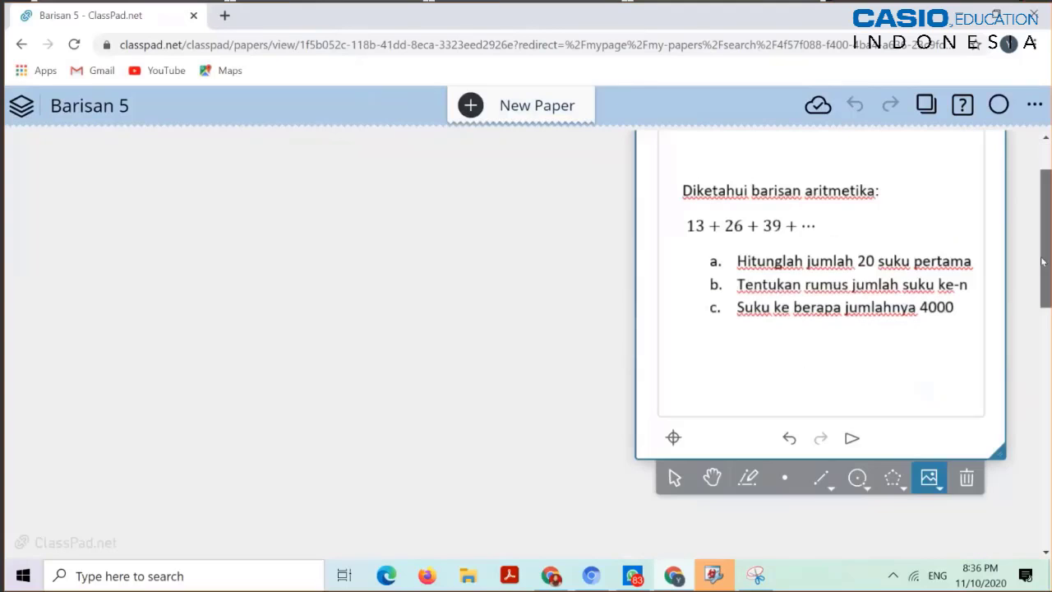
pyautogui.scroll(1, 1042, 261)
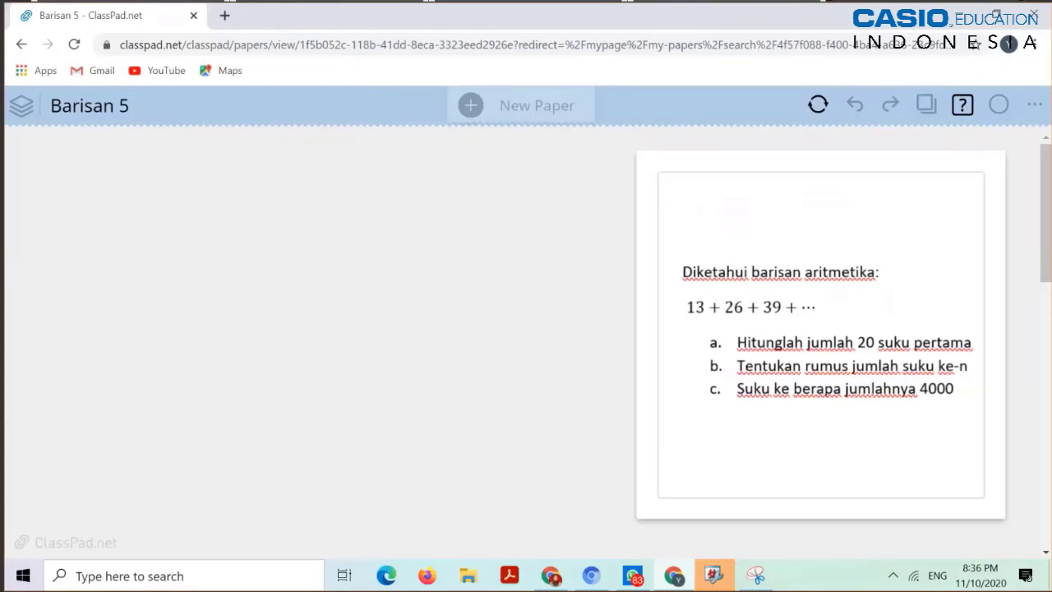
pyautogui.scroll(-1, 1027, 243)
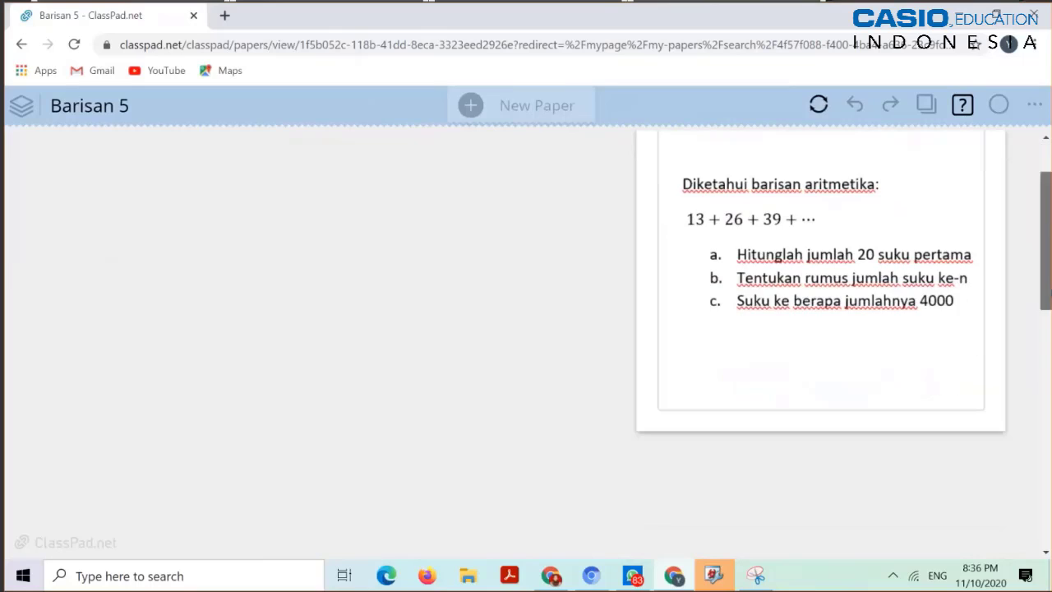
pyautogui.scroll(-2, 820, 329)
pyautogui.scroll(3, 820, 329)
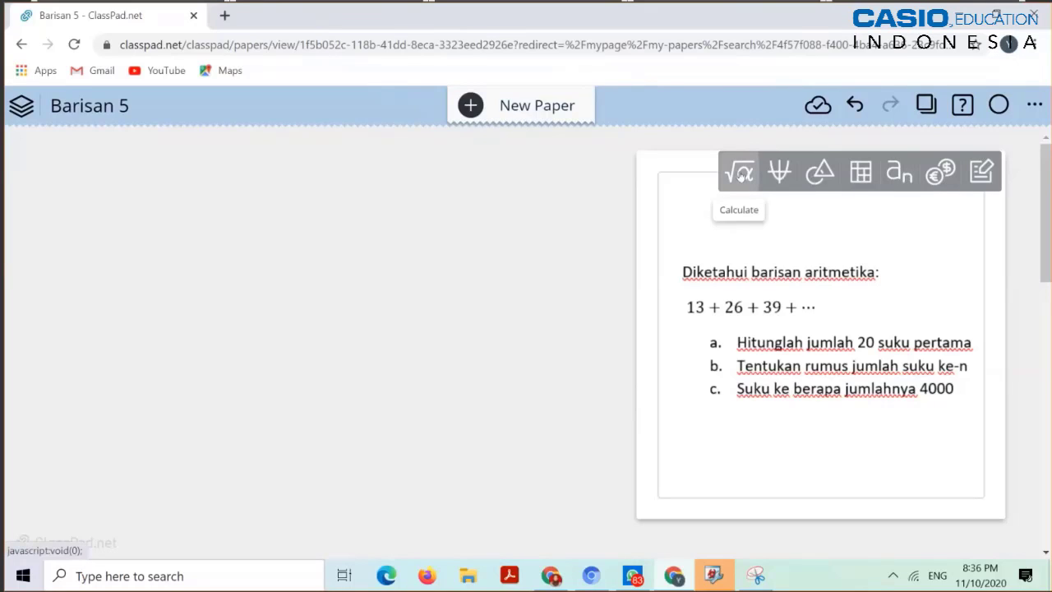
pyautogui.click(741, 174)
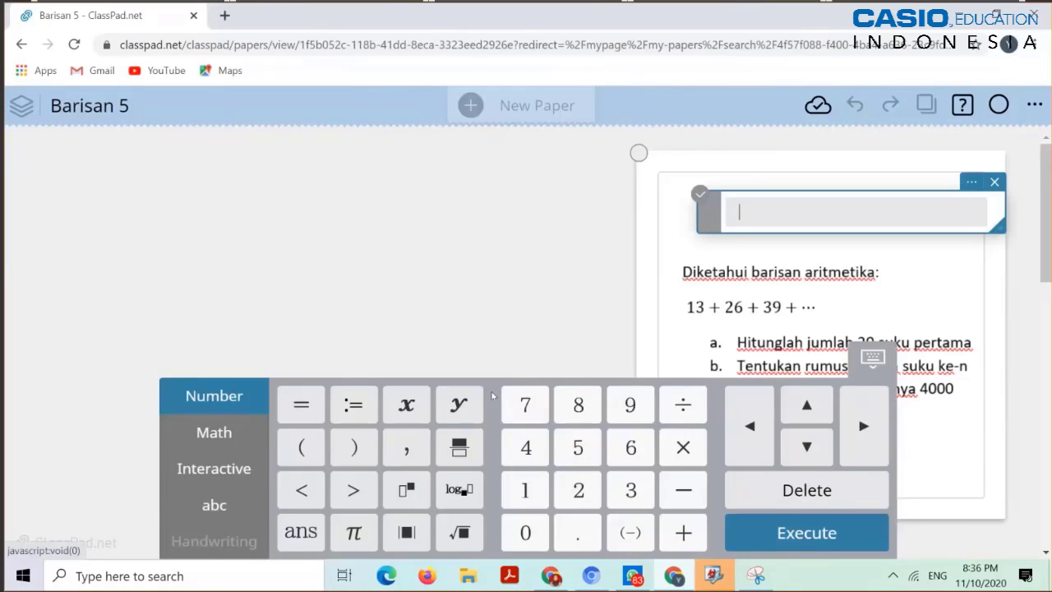
pyautogui.click(451, 407)
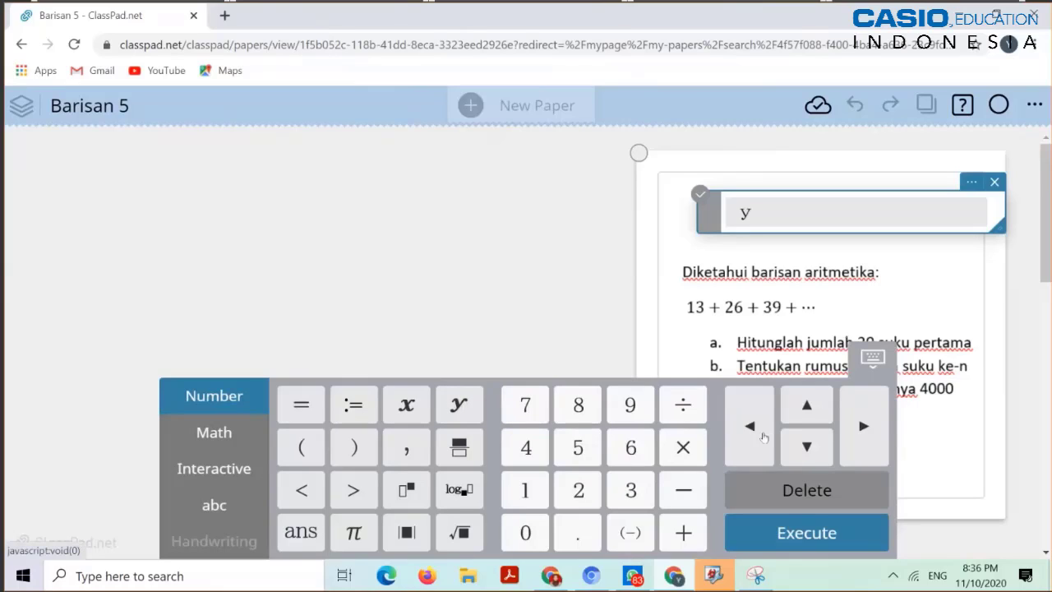
pyautogui.press('BackSpace')
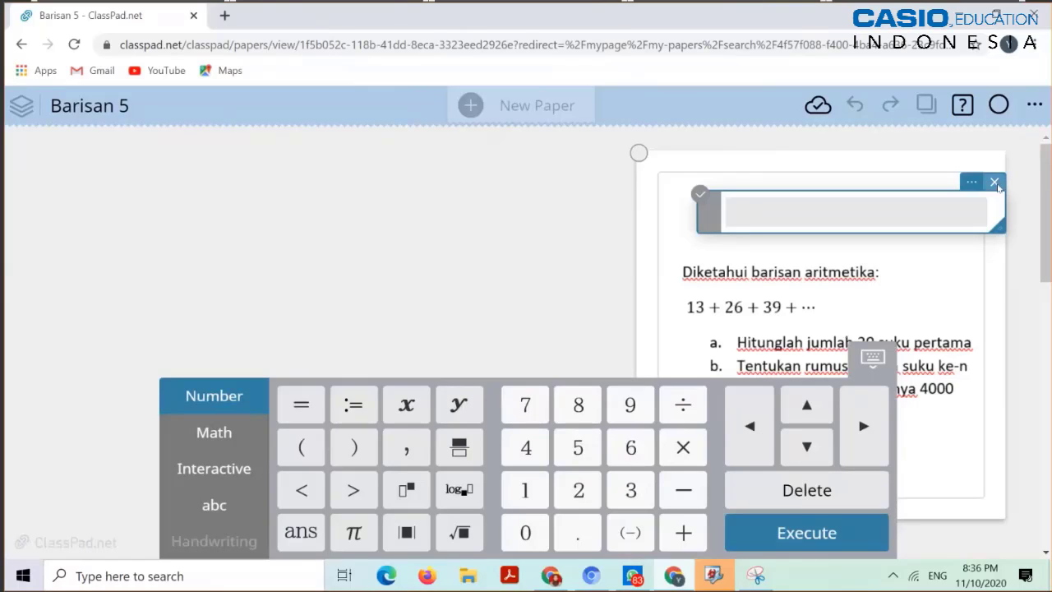
pyautogui.click(994, 183)
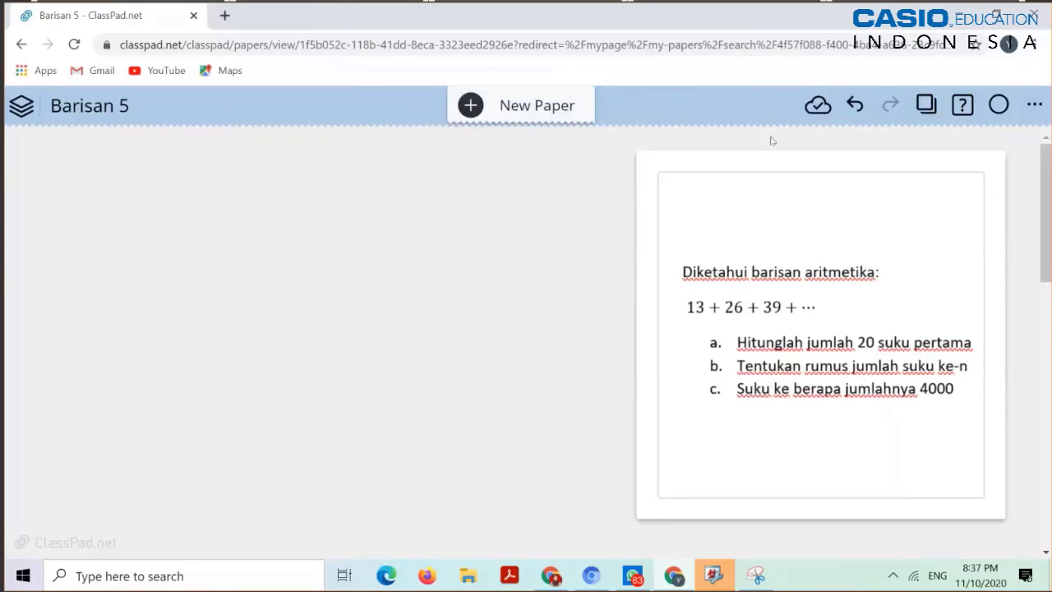
pyautogui.moveTo(747, 160)
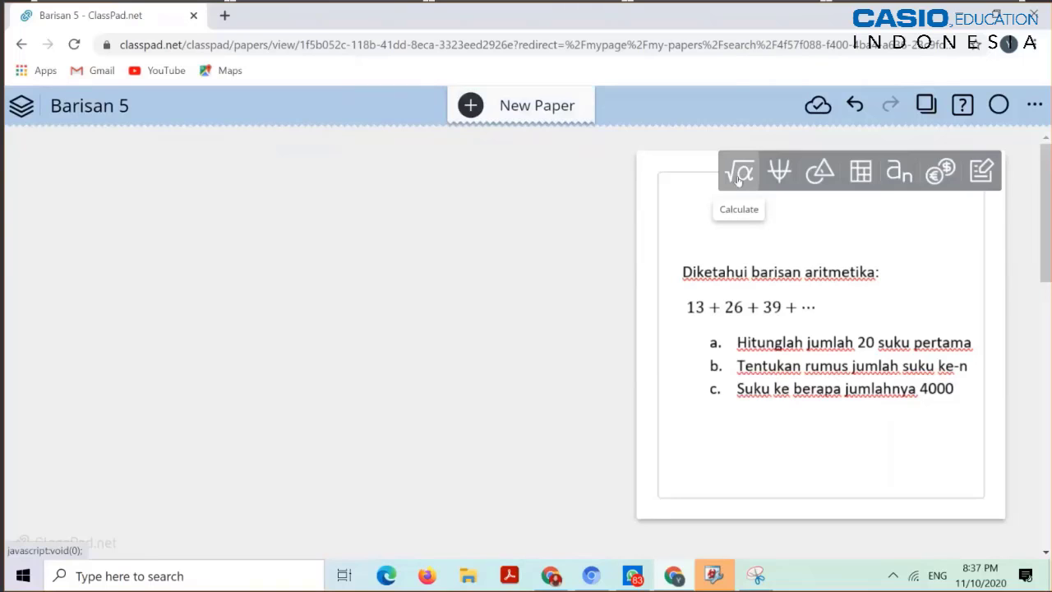
# Insert a calculation box at the paper's top left, with the Math keypad ready for input
pyautogui.click(740, 173)
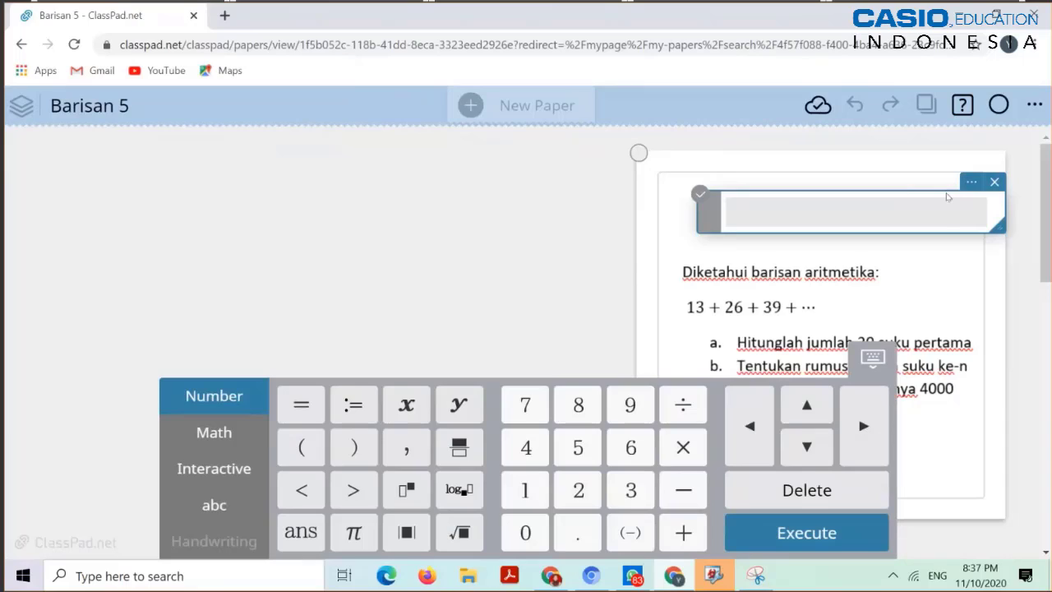
pyautogui.moveTo(948, 197); pyautogui.dragTo(287, 132)
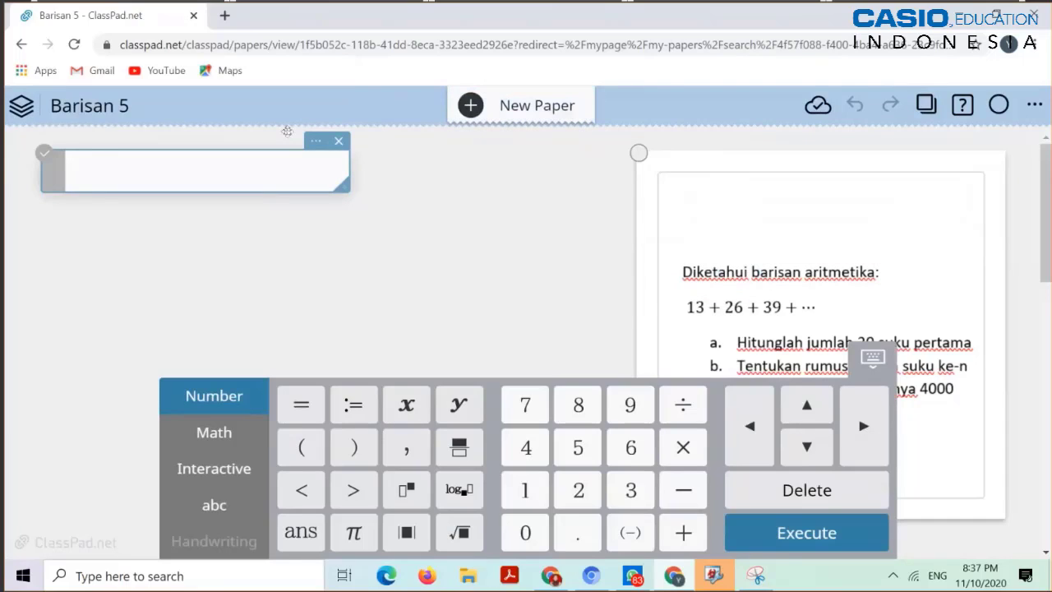
pyautogui.click(212, 399)
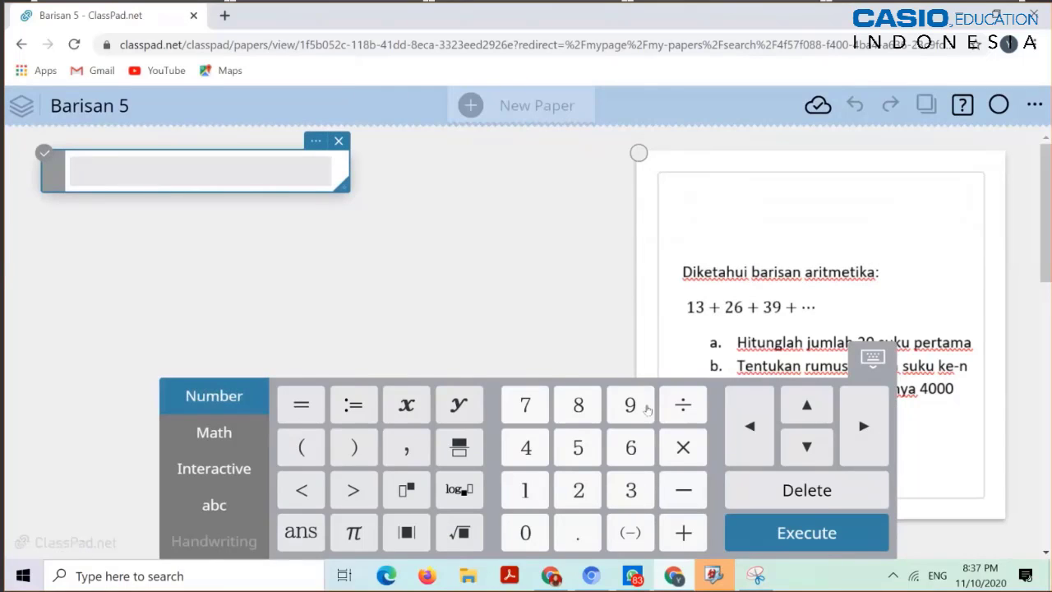
pyautogui.click(213, 433)
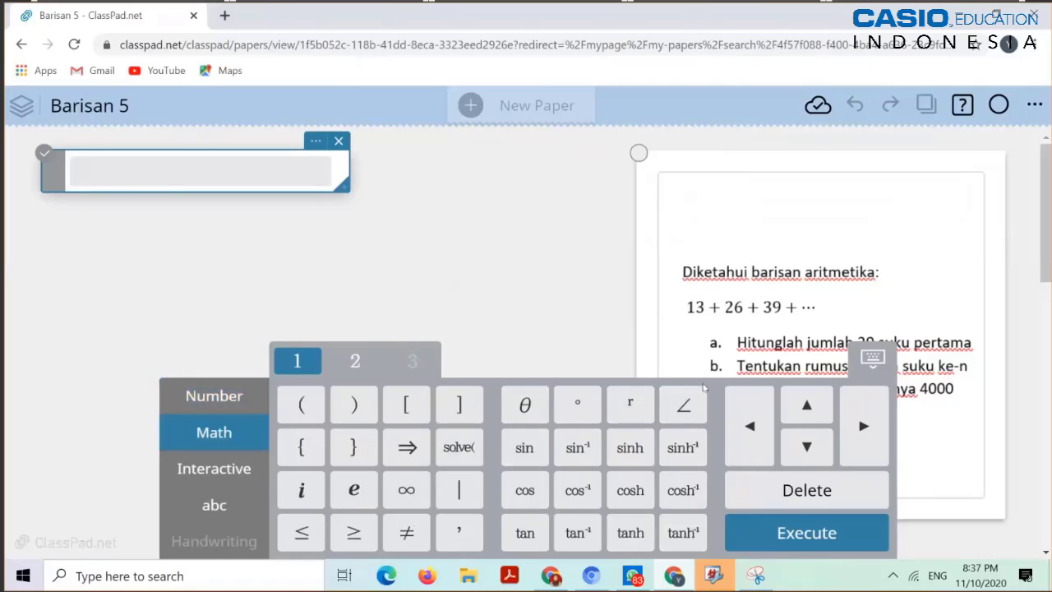
pyautogui.click(806, 190)
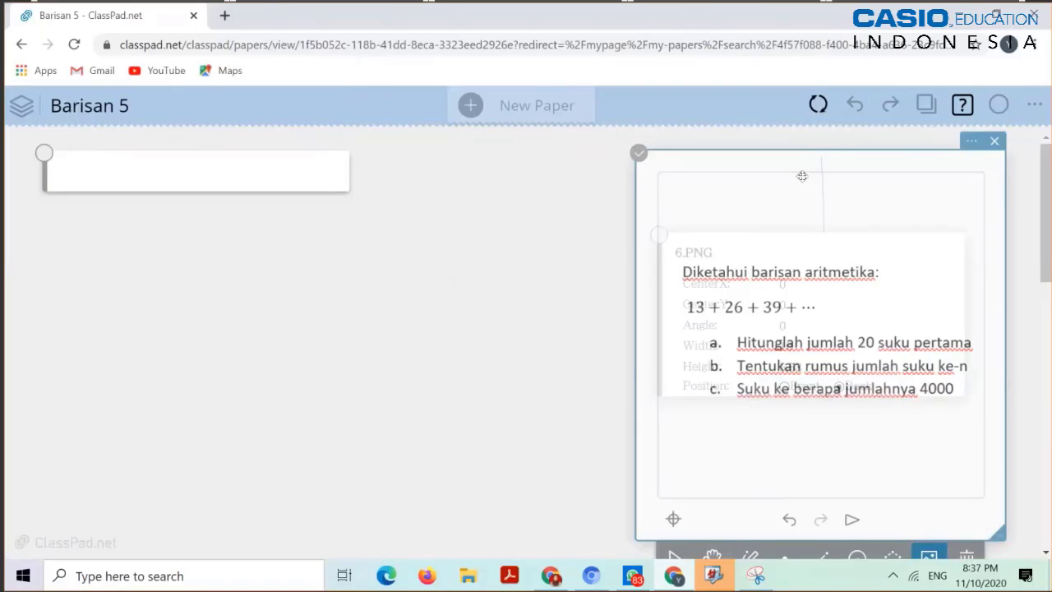
pyautogui.click(118, 174)
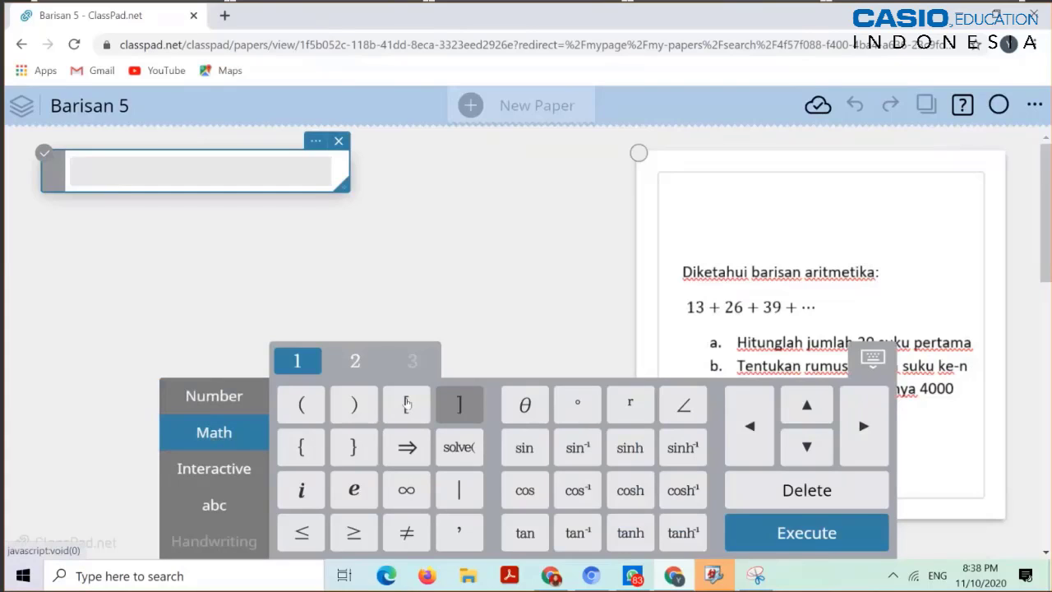
# Insert a Σ summation template from Math keypad page 2 into the calculation box
pyautogui.click(355, 363)
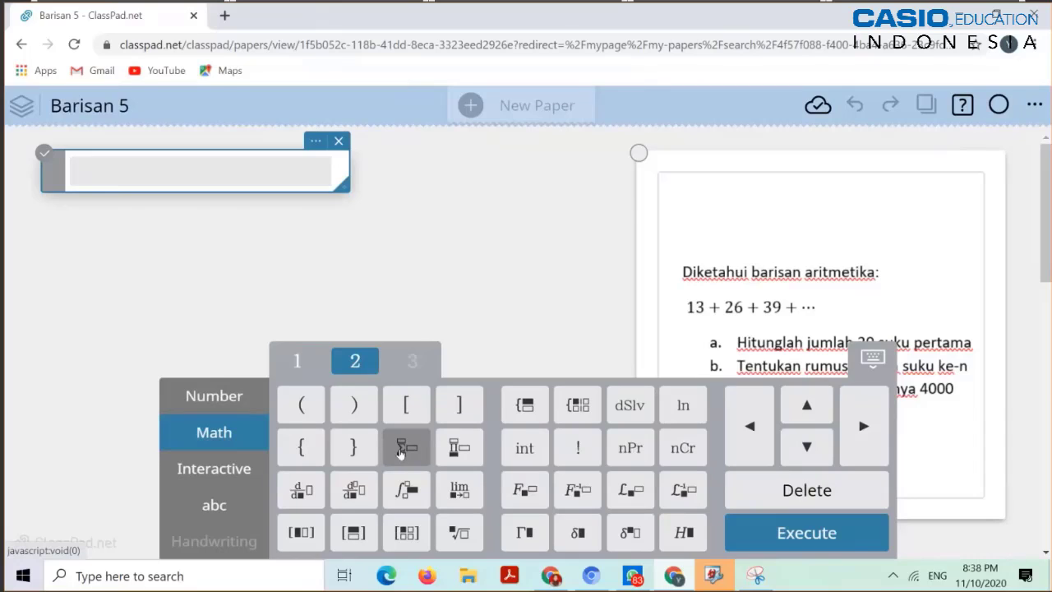
pyautogui.click(402, 452)
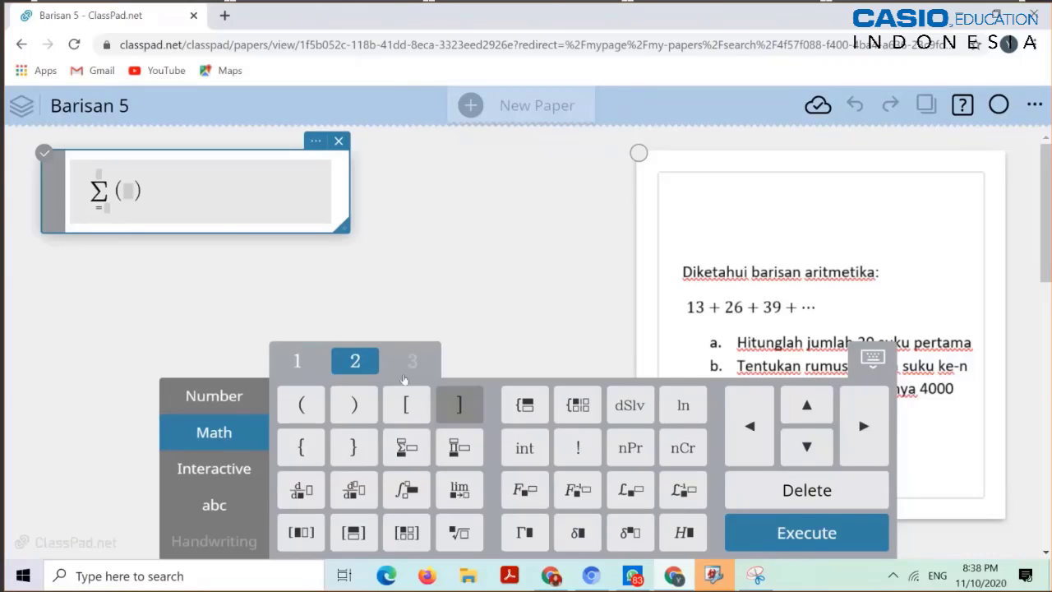
pyautogui.click(965, 367)
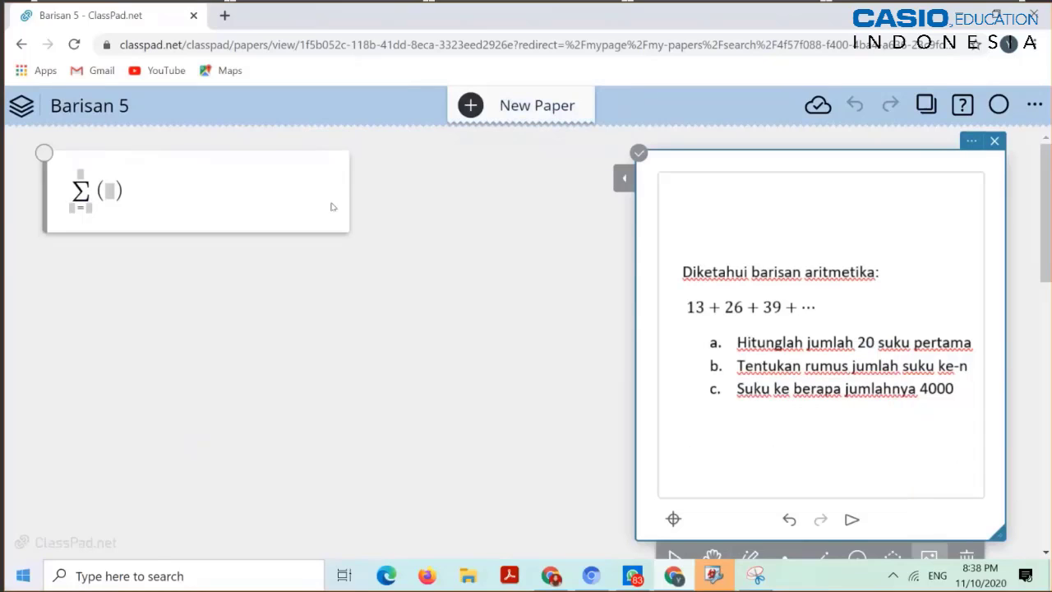
pyautogui.click(93, 333)
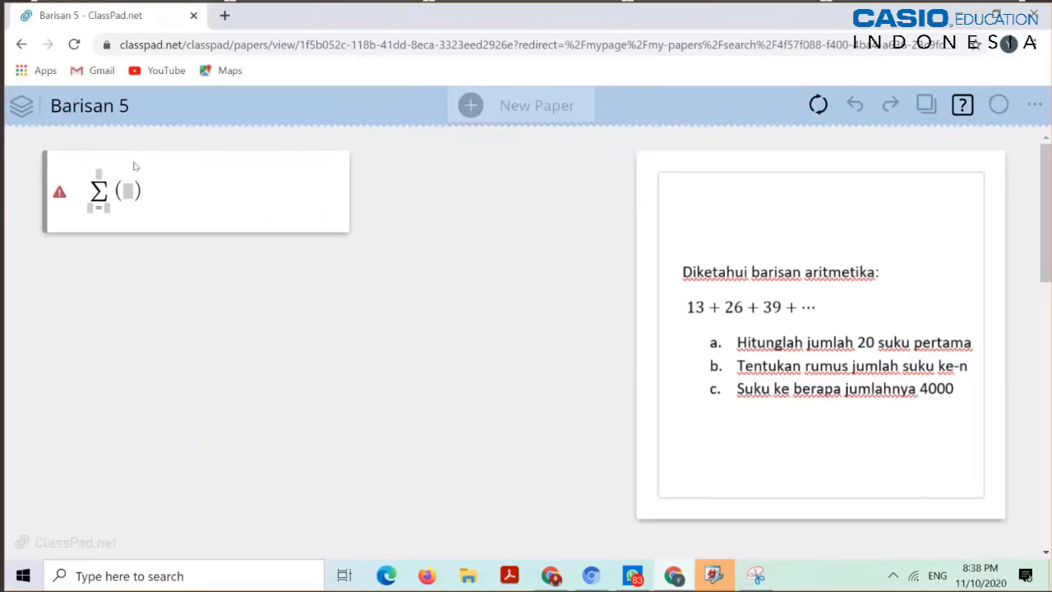
# Reopen the empty summation for editing so its placeholders can be filled
pyautogui.click(77, 215)
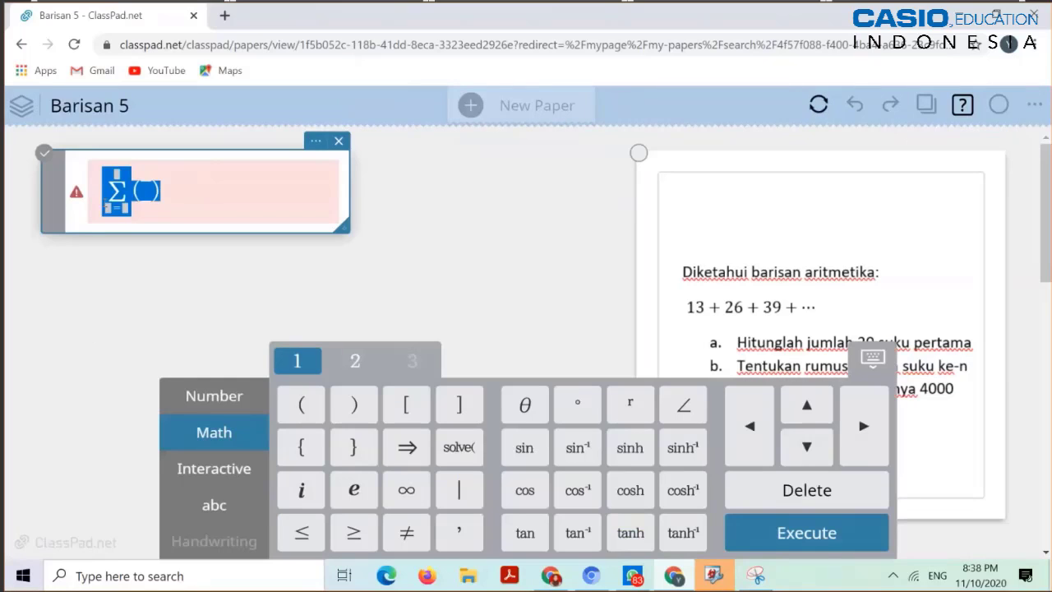
pyautogui.click(107, 210)
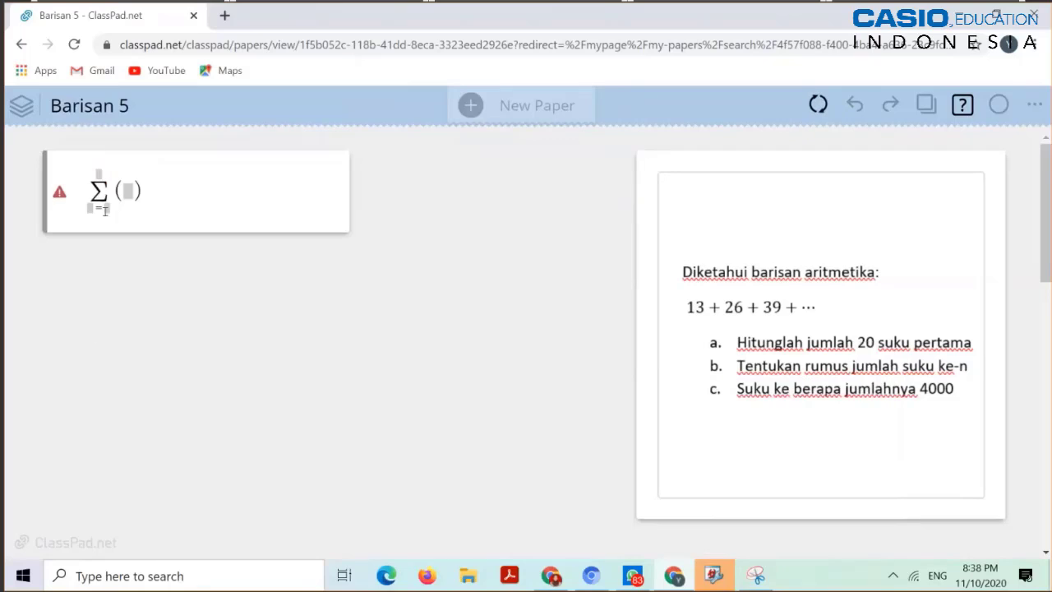
pyautogui.click(91, 211)
pyautogui.click(91, 210)
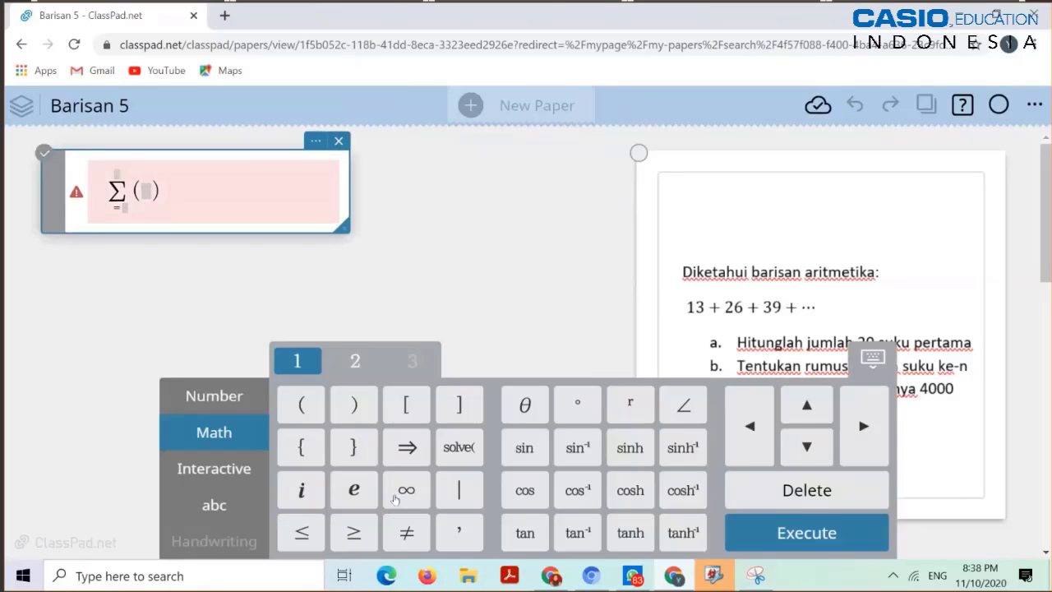
pyautogui.click(175, 406)
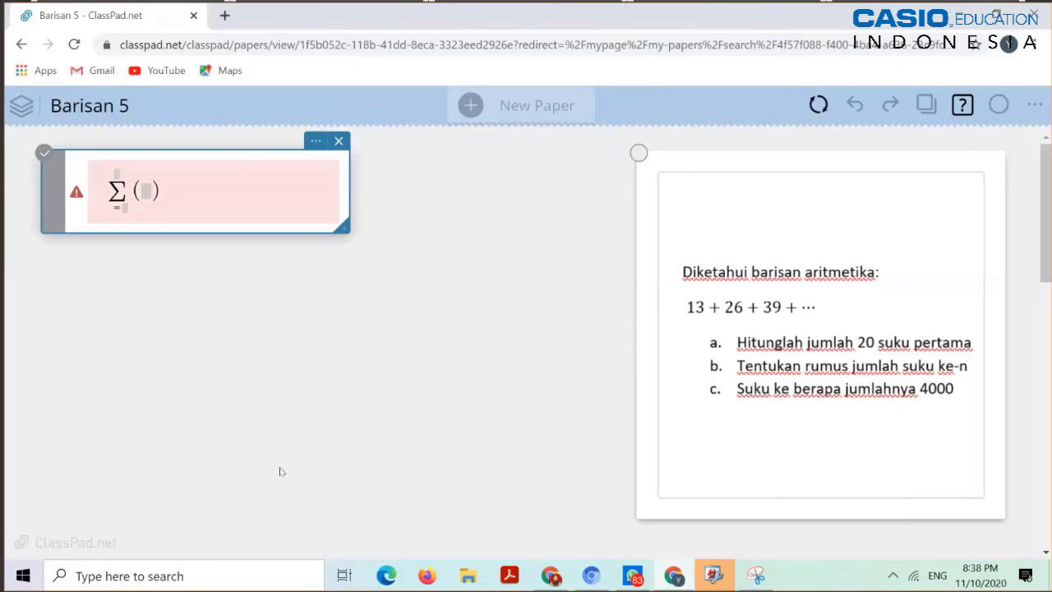
pyautogui.click(247, 520)
pyautogui.click(249, 521)
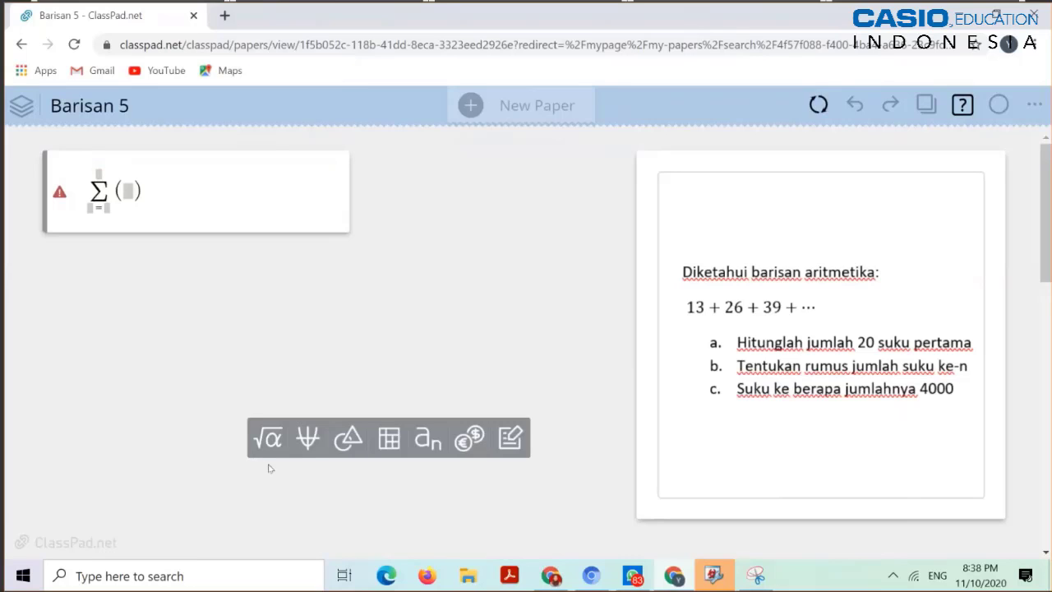
pyautogui.click(119, 203)
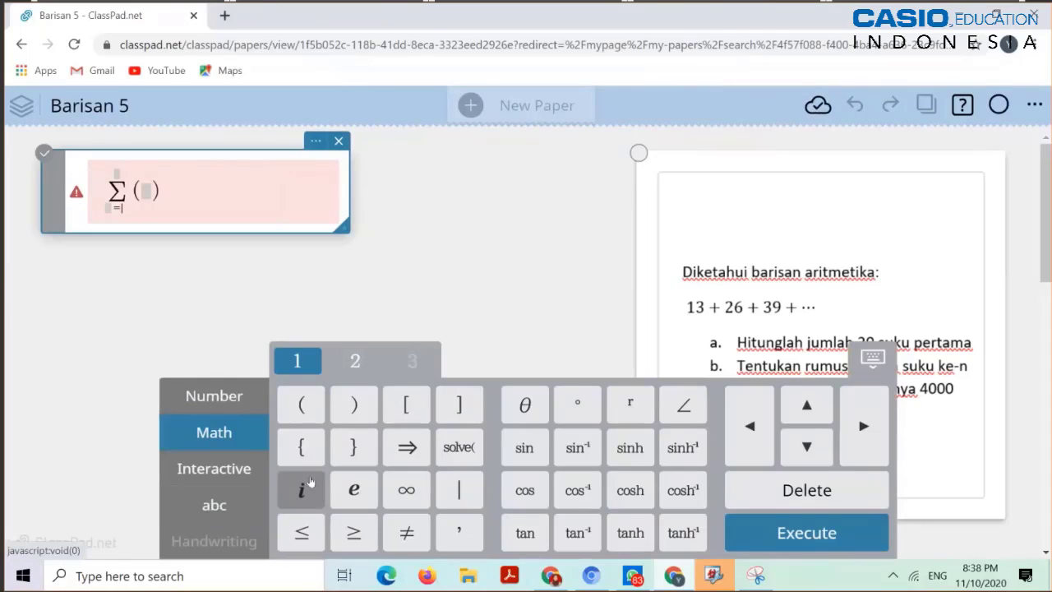
# Set the summation's lower limit to n = 1
pyautogui.click(231, 399)
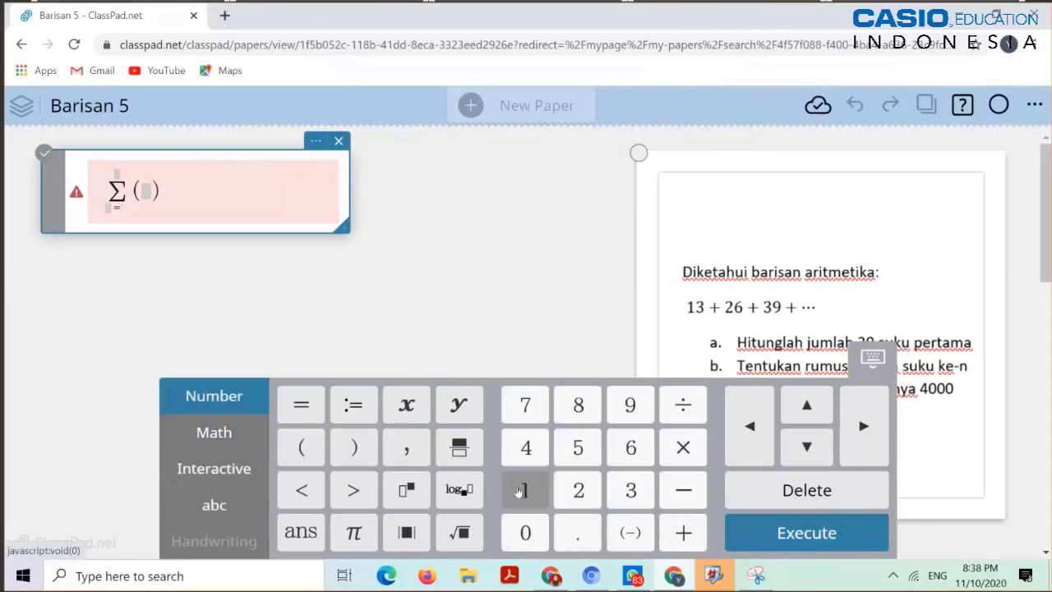
pyautogui.click(519, 491)
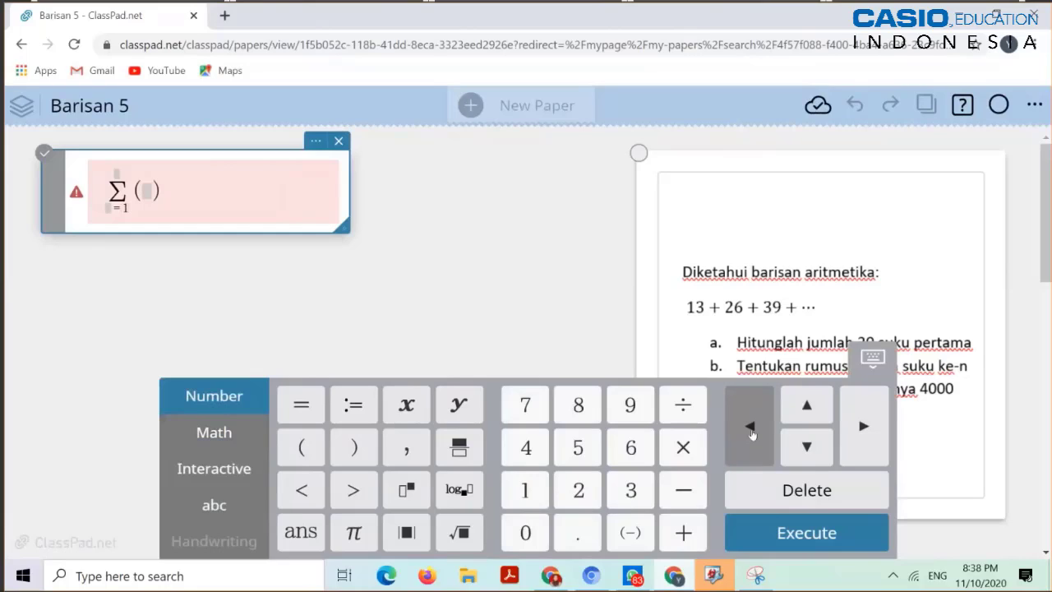
pyautogui.click(214, 506)
pyautogui.click(666, 490)
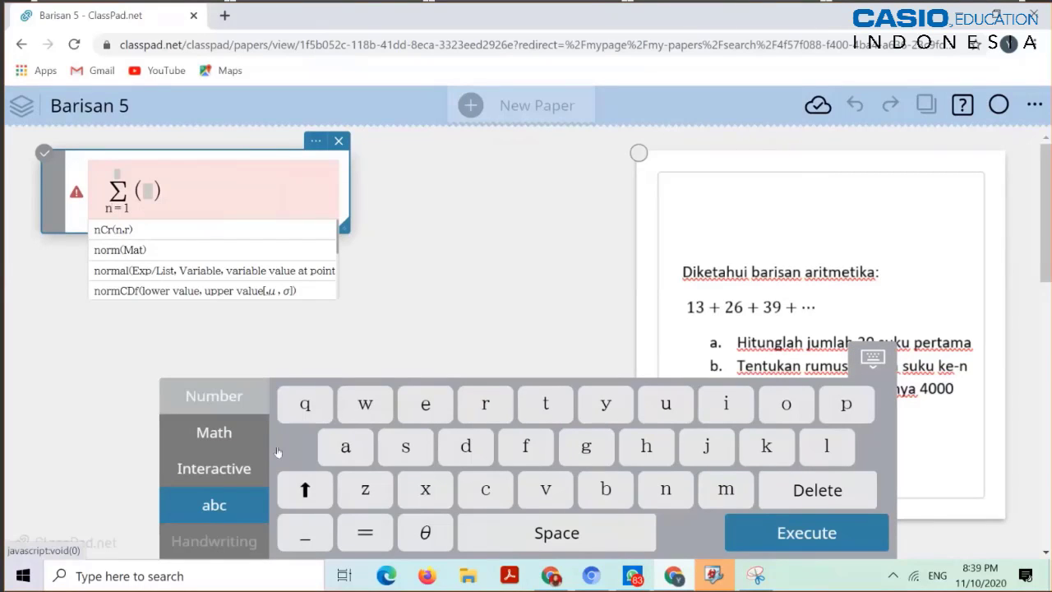
pyautogui.click(231, 402)
pyautogui.click(806, 405)
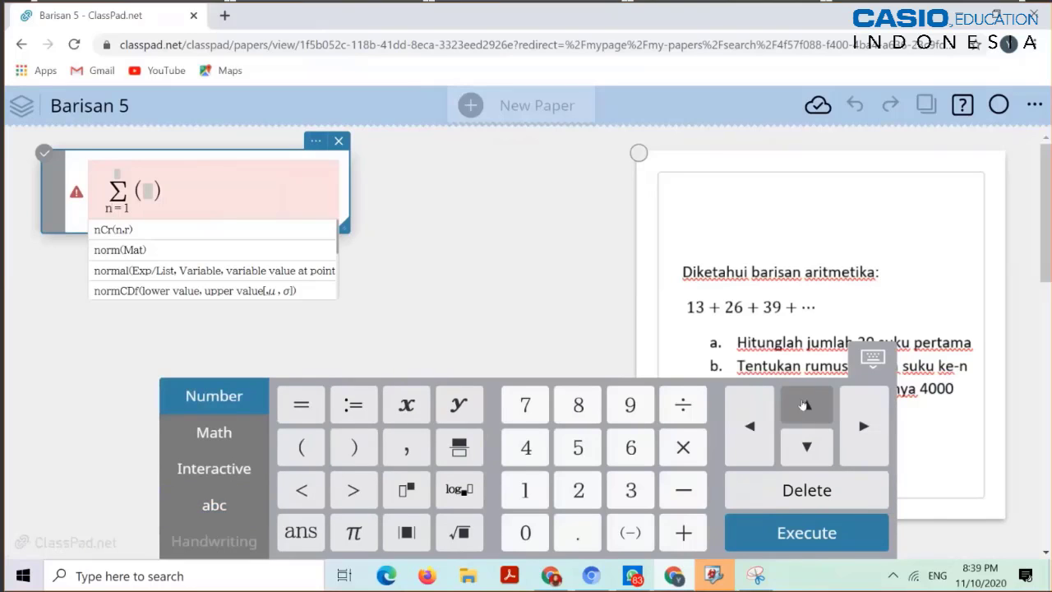
pyautogui.click(805, 404)
pyautogui.click(806, 405)
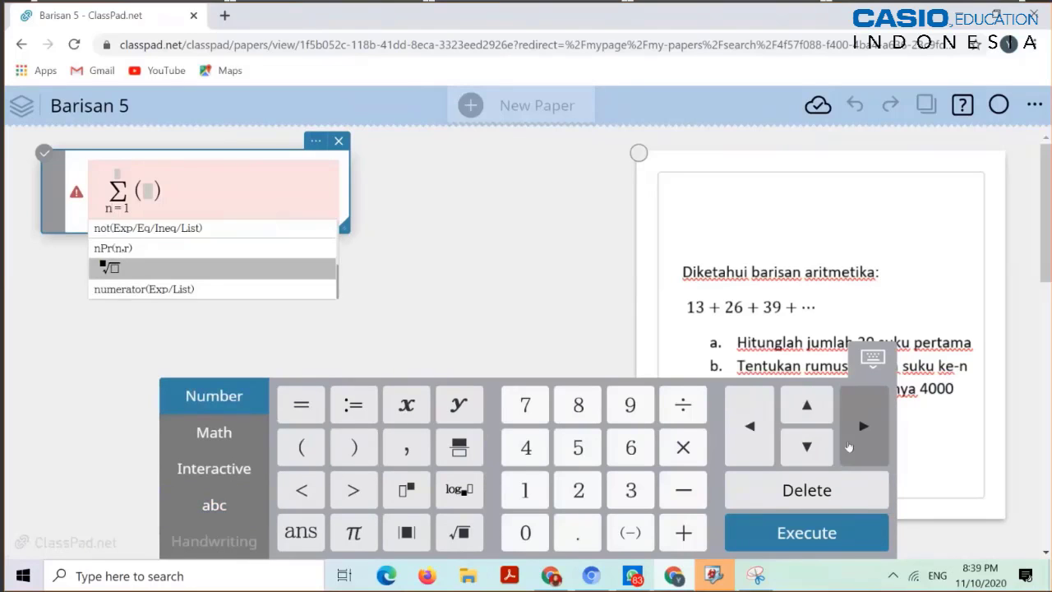
pyautogui.click(852, 440)
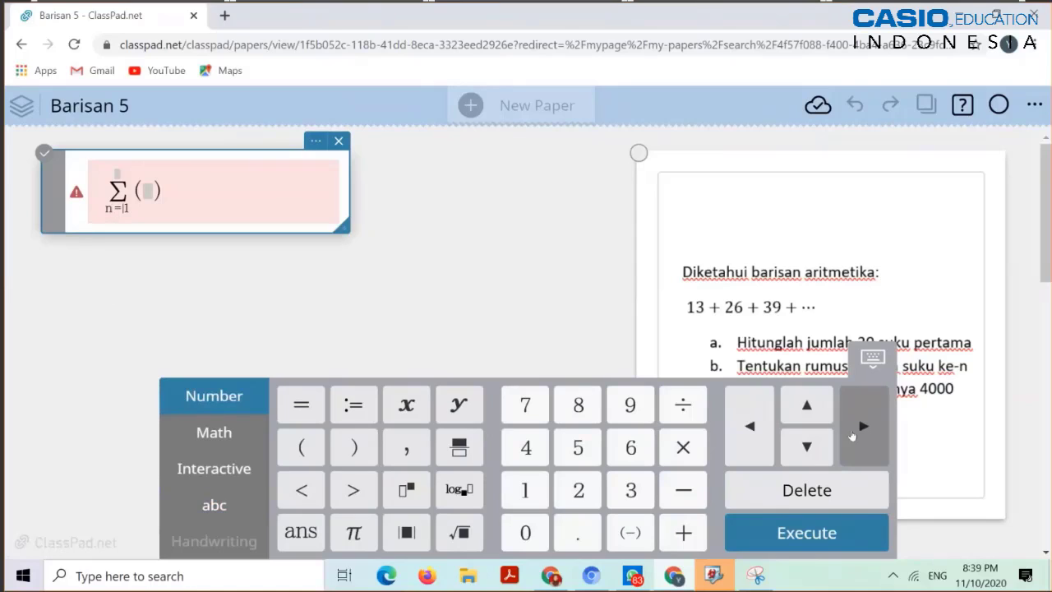
# Set the summation's upper limit to 20
pyautogui.click(116, 171)
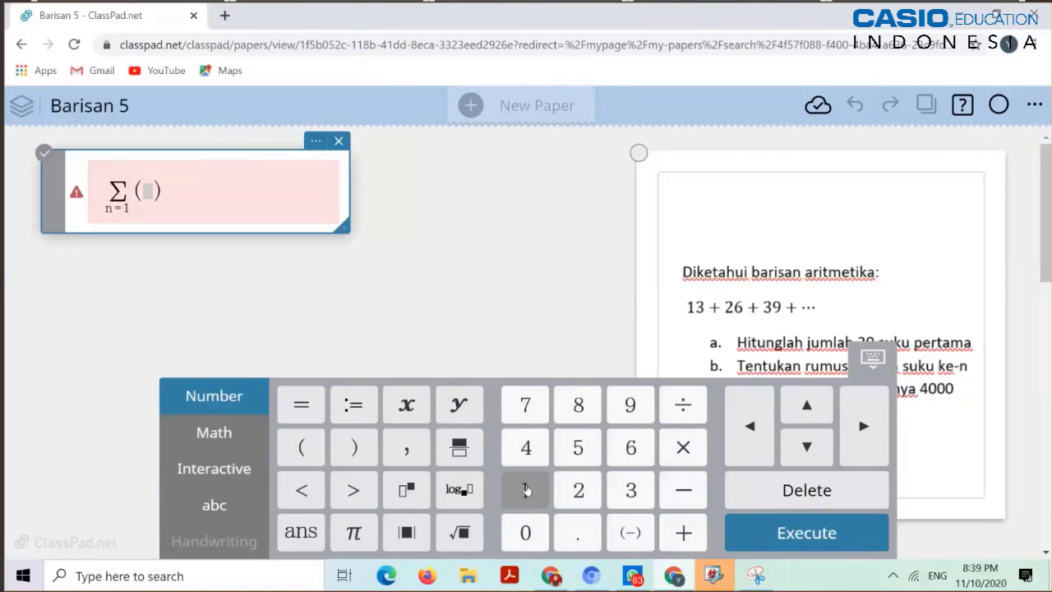
pyautogui.click(569, 490)
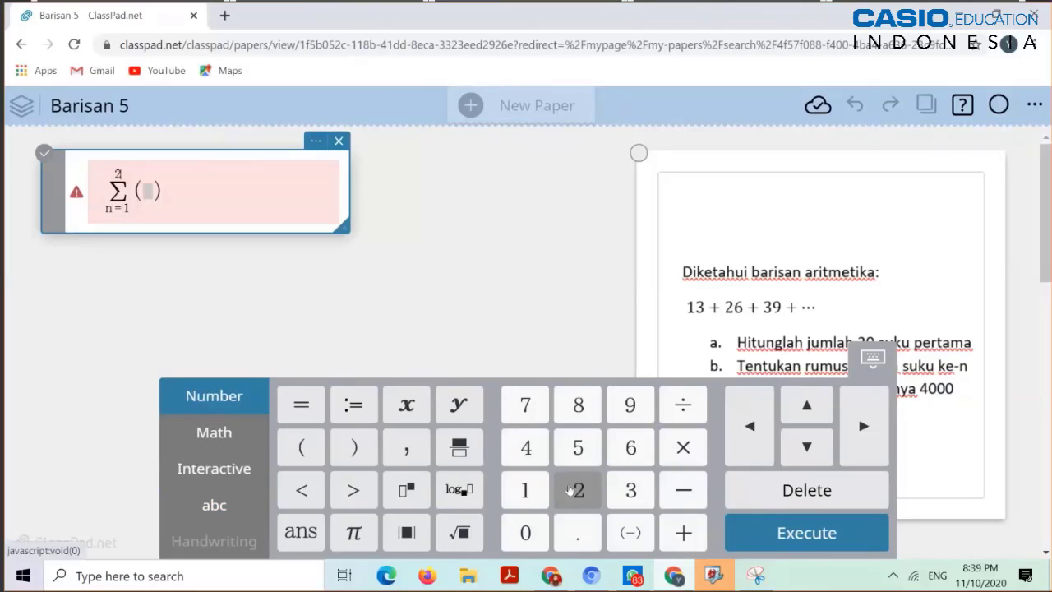
pyautogui.click(527, 535)
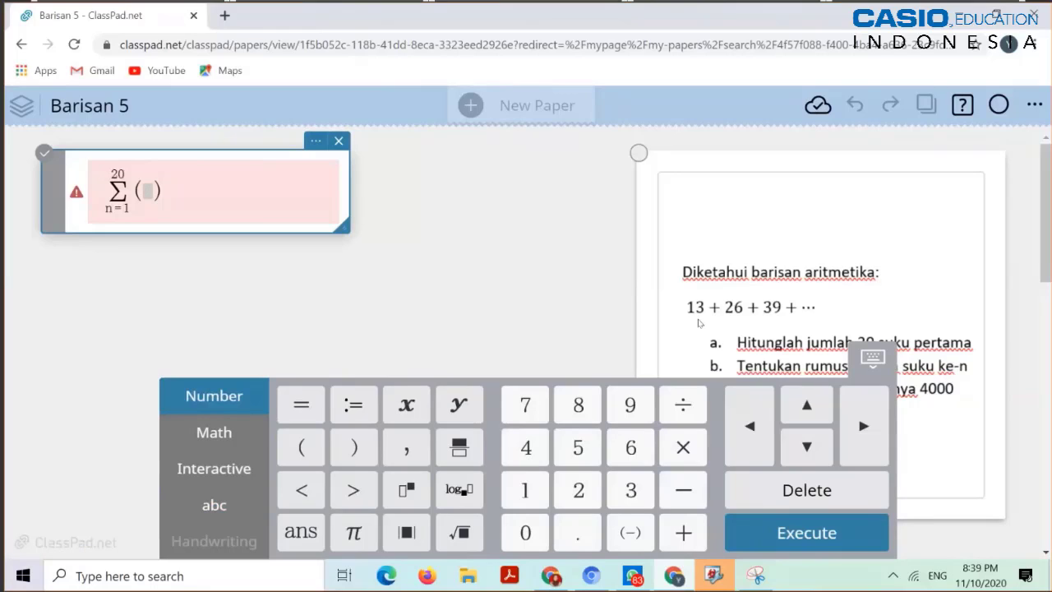
pyautogui.click(522, 492)
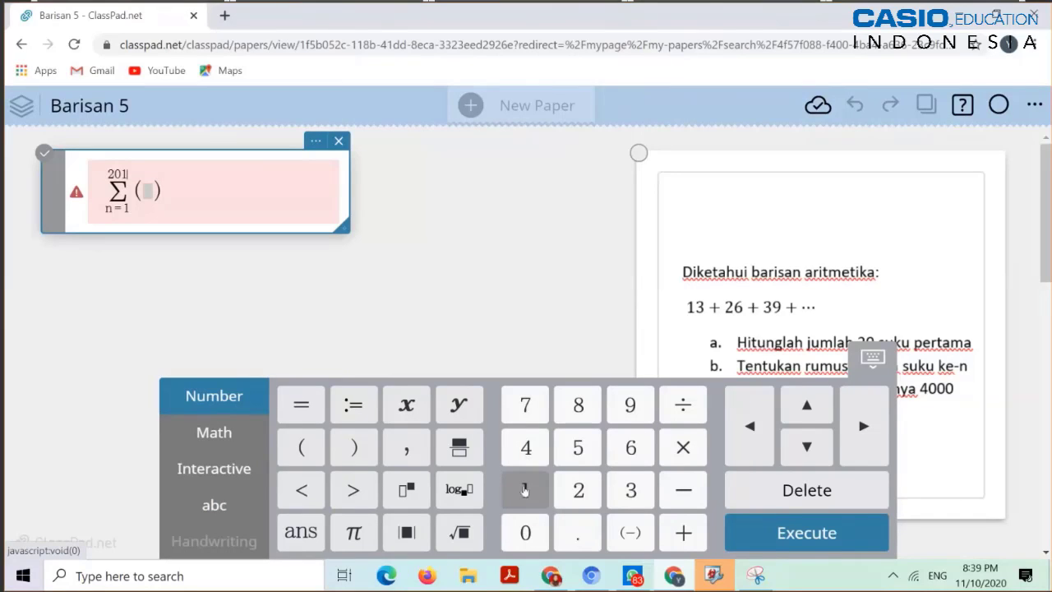
pyautogui.click(524, 491)
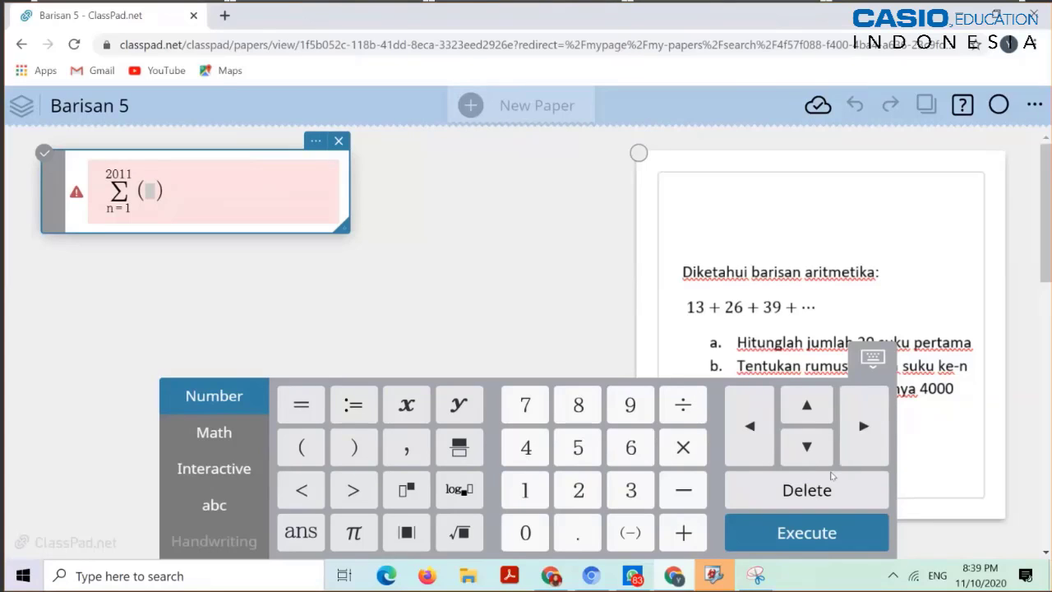
pyautogui.click(810, 491)
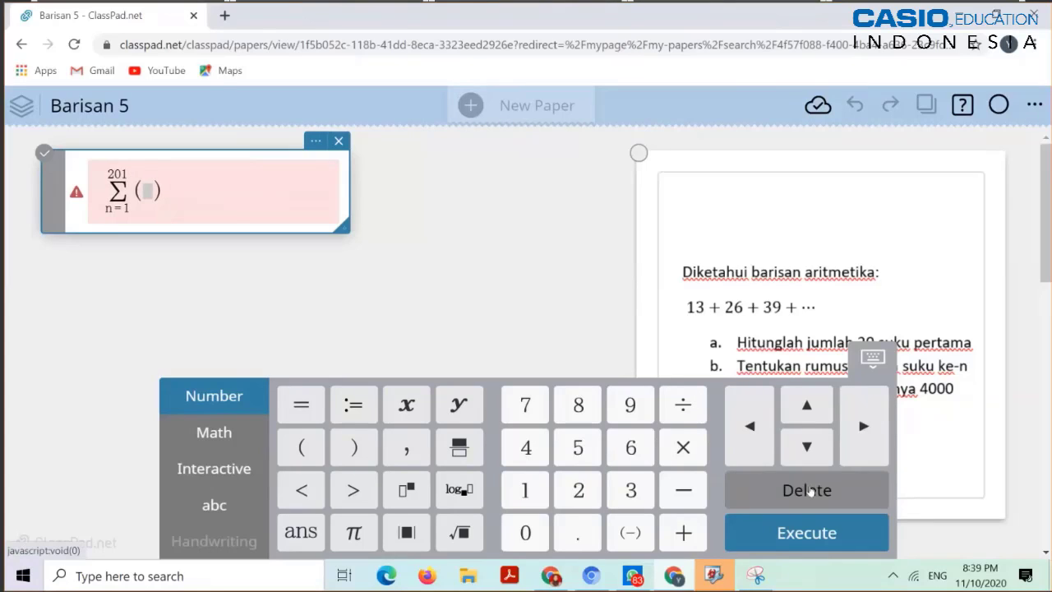
pyautogui.click(810, 490)
# Enter 13+13(n−1) as the summation's term and execute the calculation
pyautogui.click(146, 188)
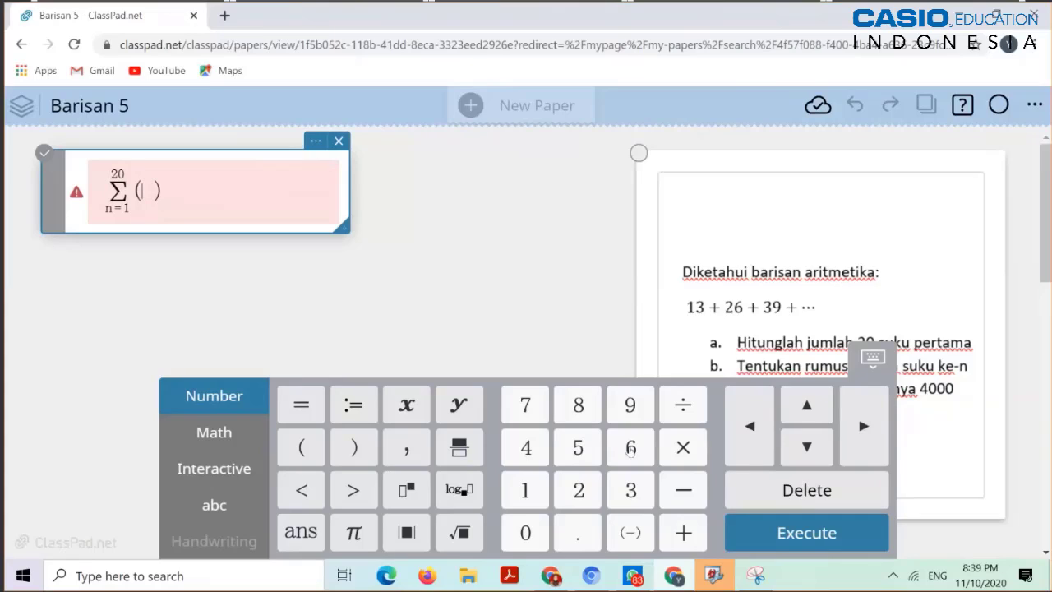
pyautogui.click(523, 490)
pyautogui.click(630, 491)
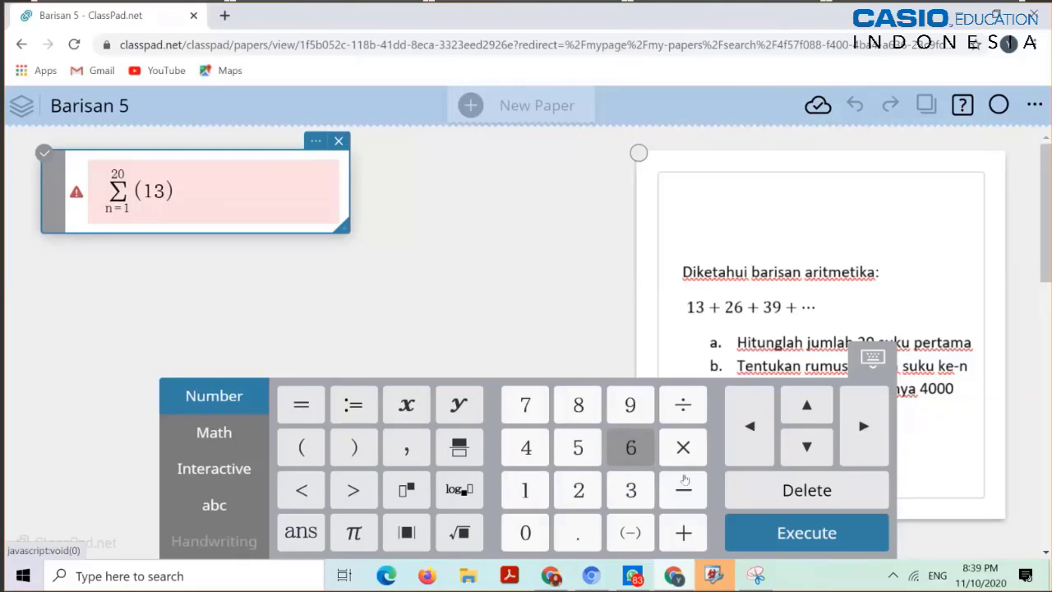
pyautogui.click(683, 533)
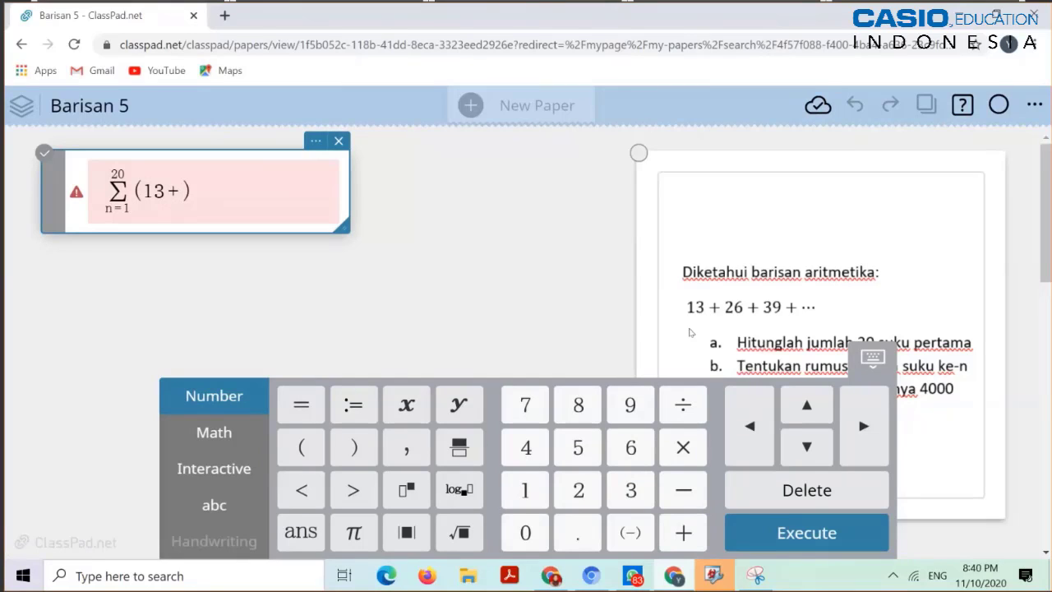
pyautogui.click(525, 490)
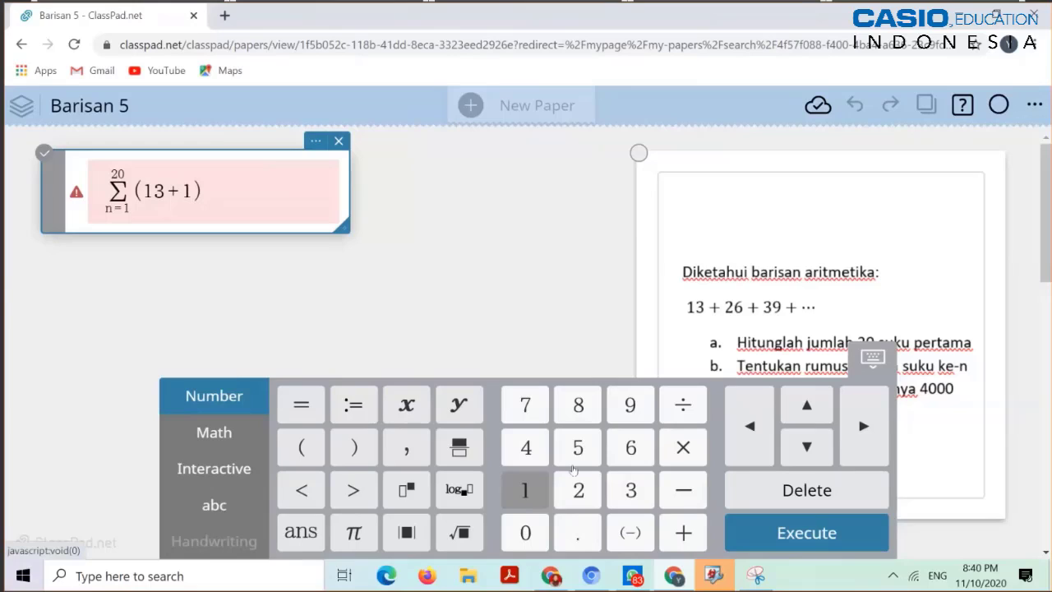
pyautogui.click(631, 490)
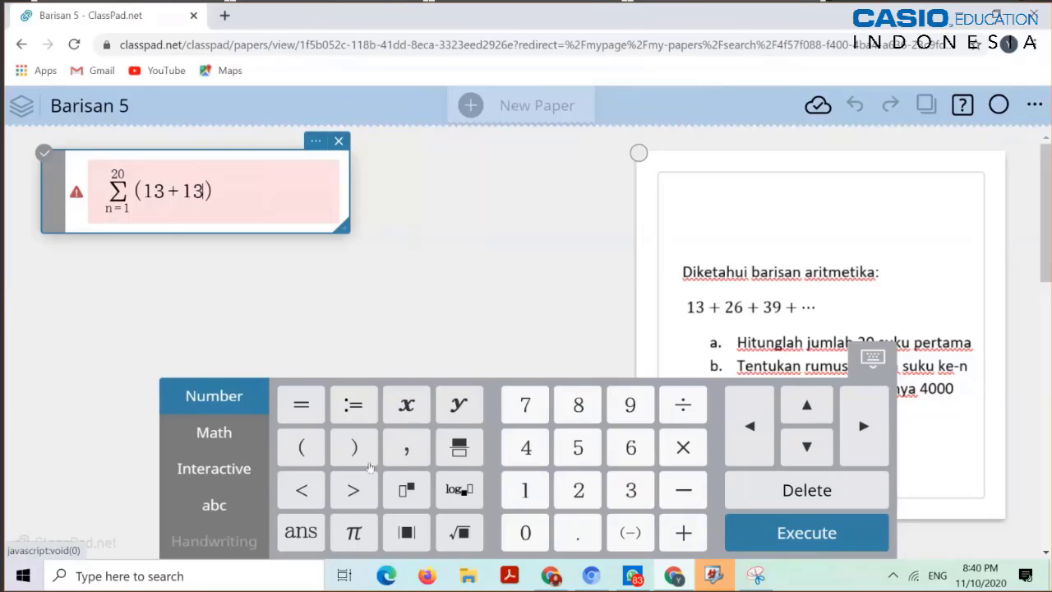
pyautogui.click(300, 448)
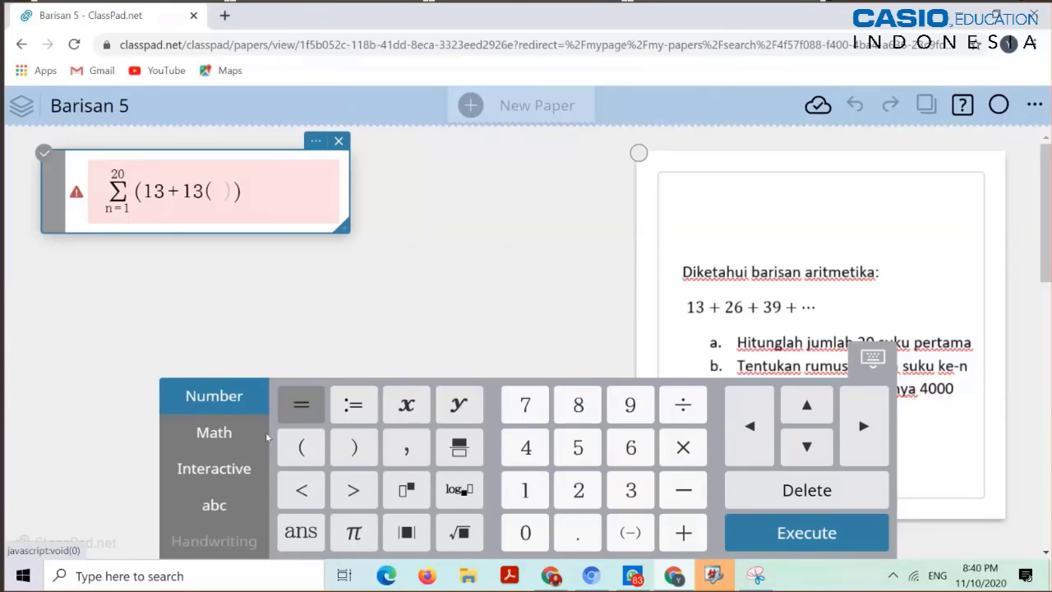
pyautogui.click(229, 512)
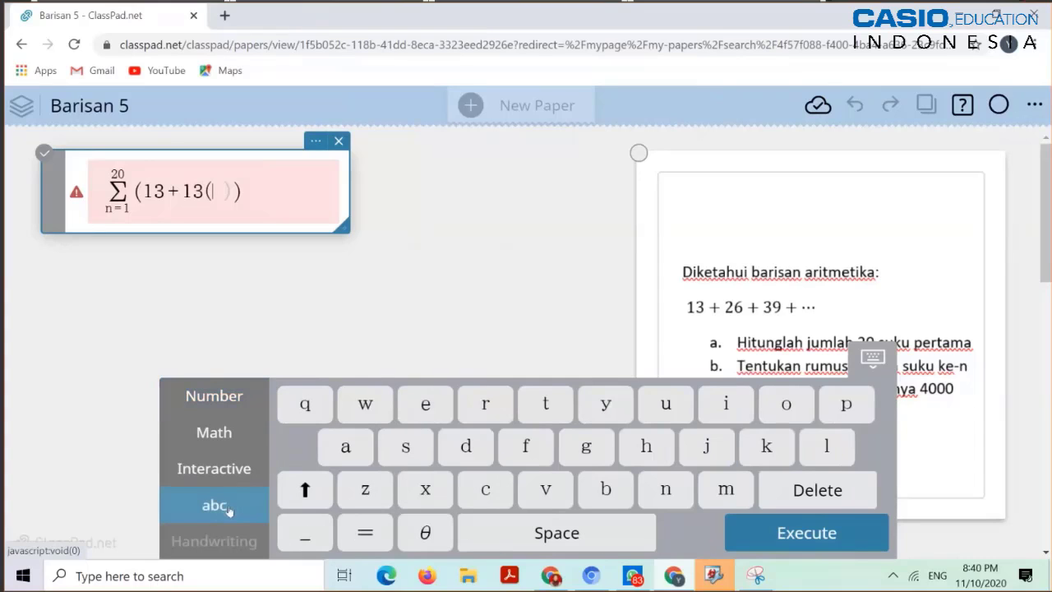
pyautogui.click(665, 490)
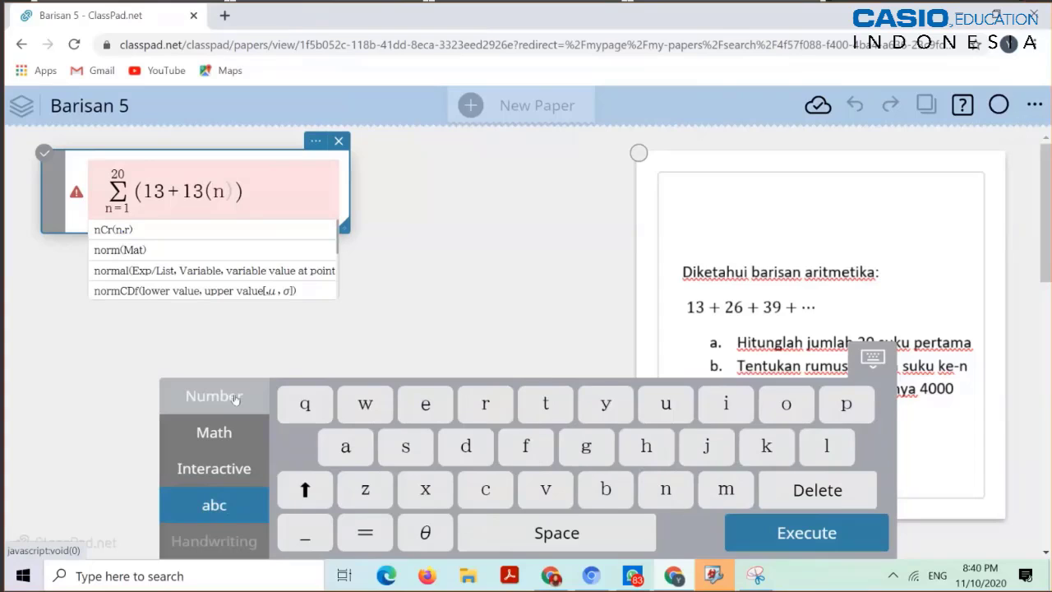
pyautogui.click(214, 396)
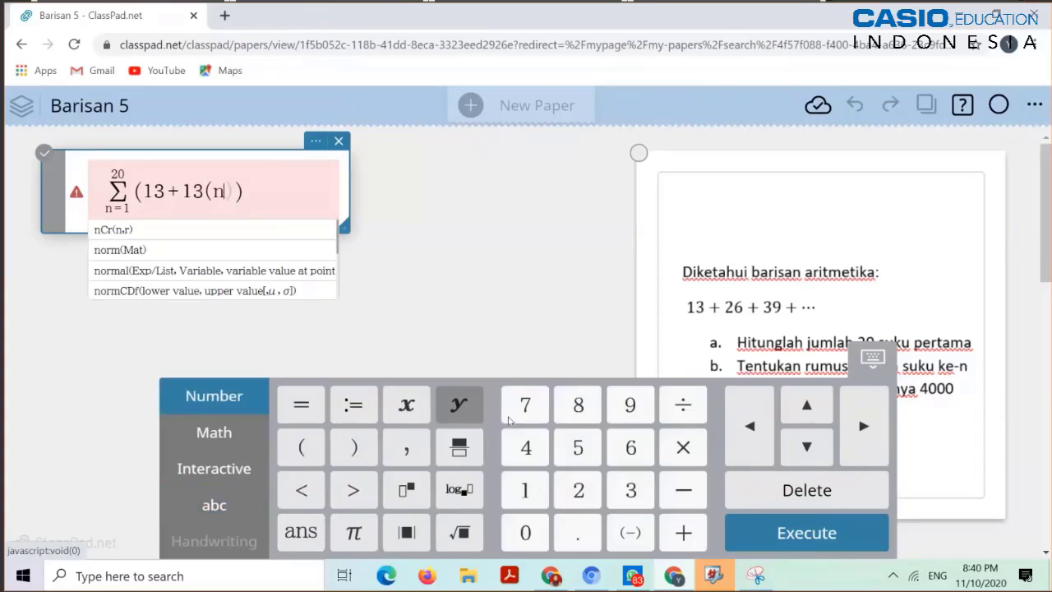
pyautogui.click(687, 491)
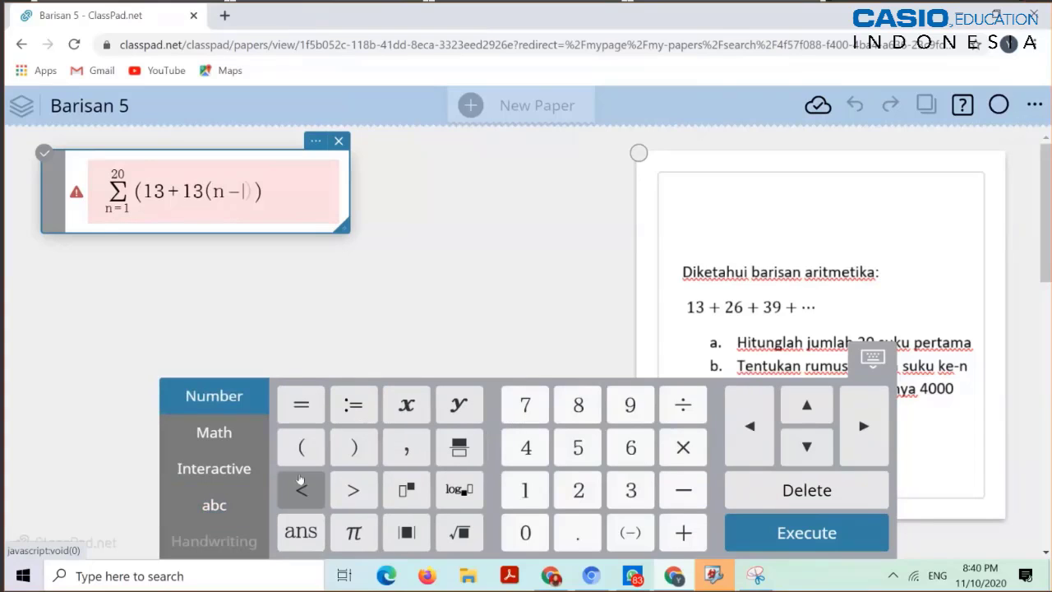
pyautogui.click(524, 491)
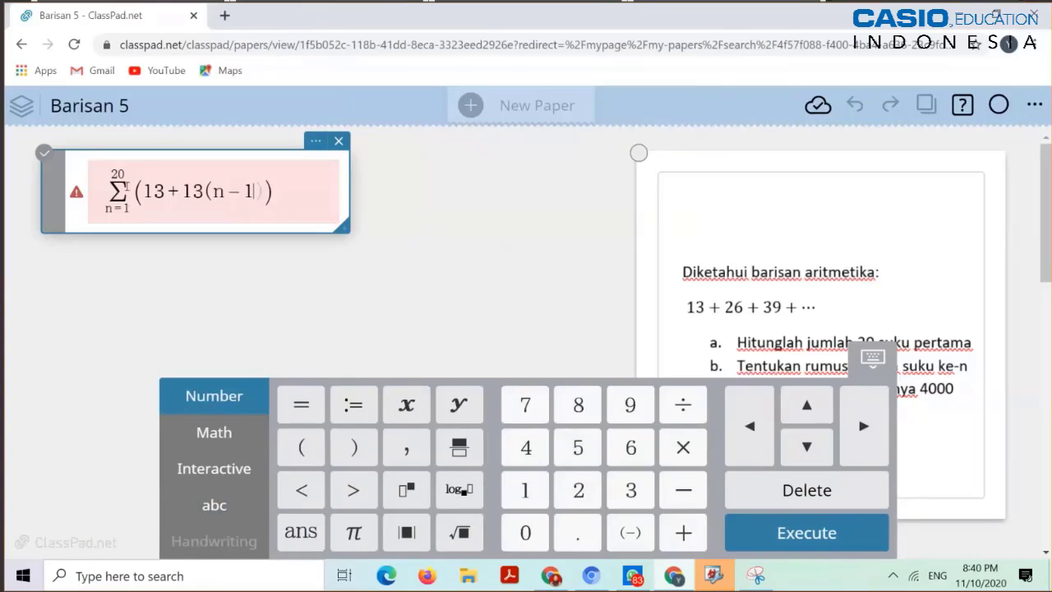
pyautogui.click(225, 190)
pyautogui.click(781, 539)
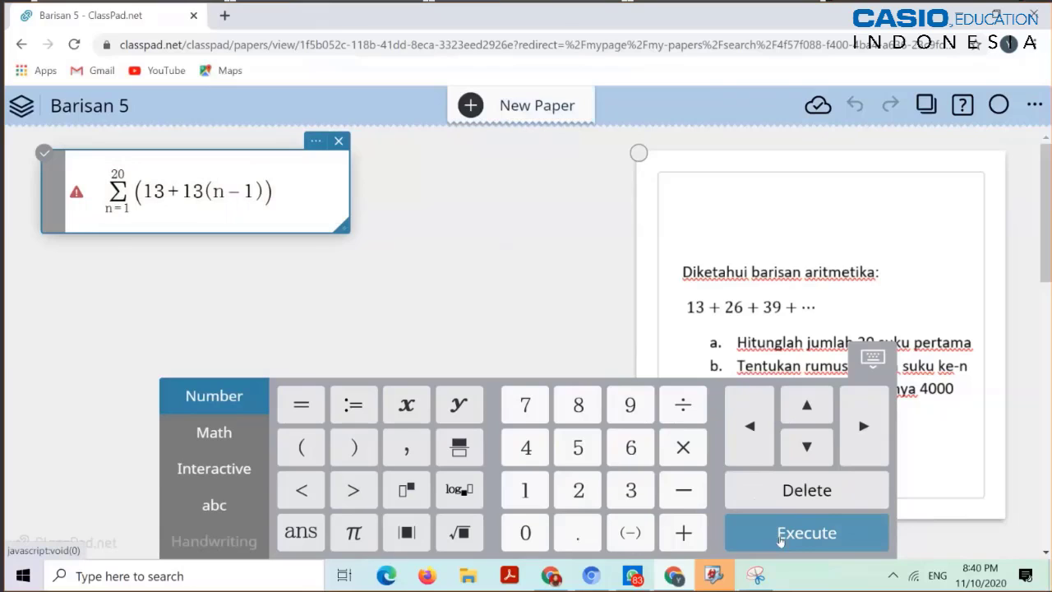
# Evaluate the sum to 2730 and close the calculation editing
pyautogui.click(781, 536)
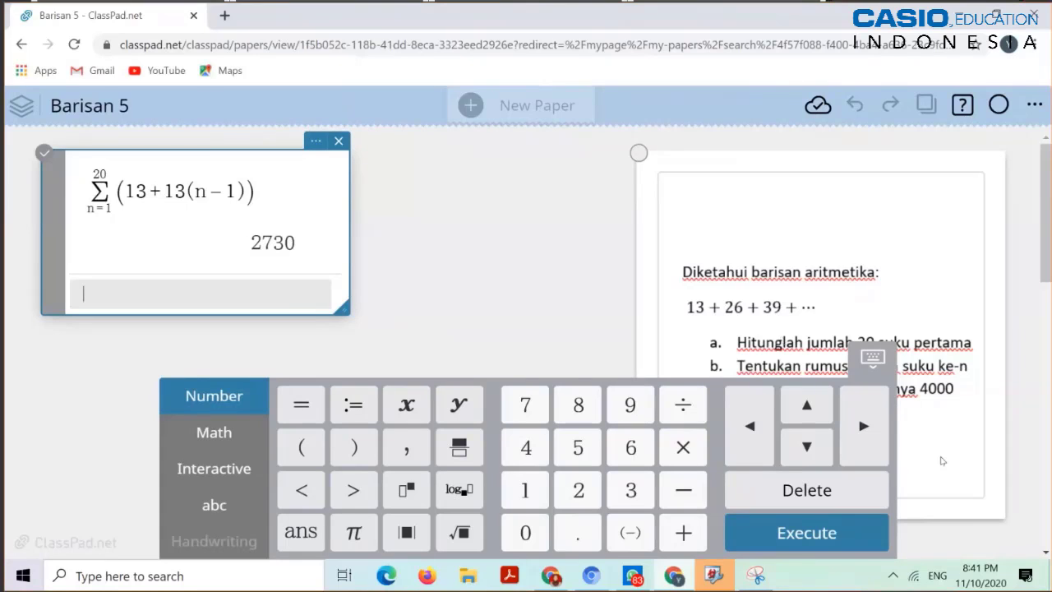
pyautogui.click(758, 367)
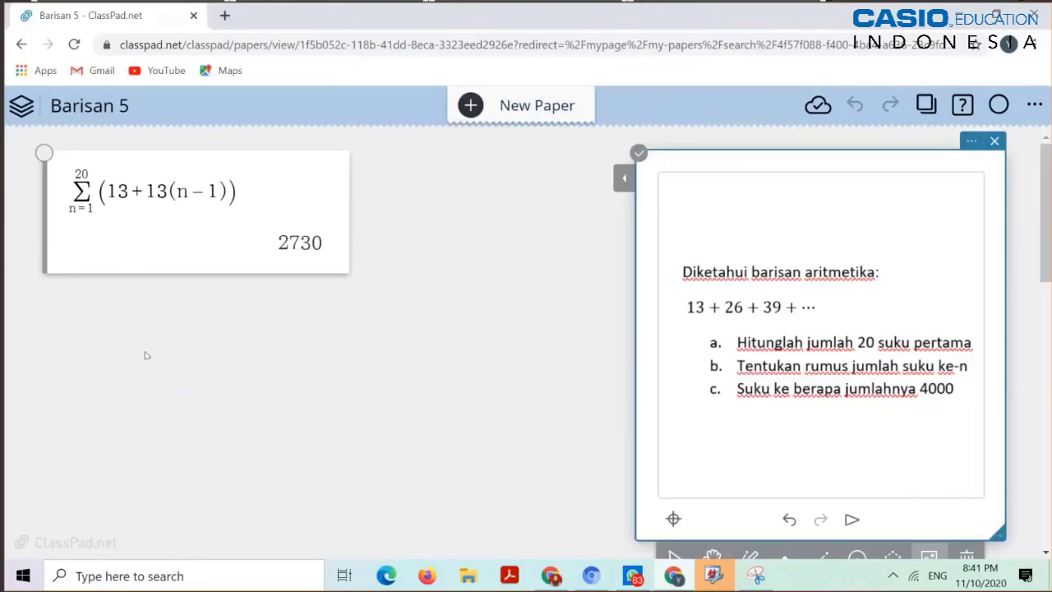
# Discard an extra empty calculation box and open a new input line under the 2730 result
pyautogui.click(426, 165)
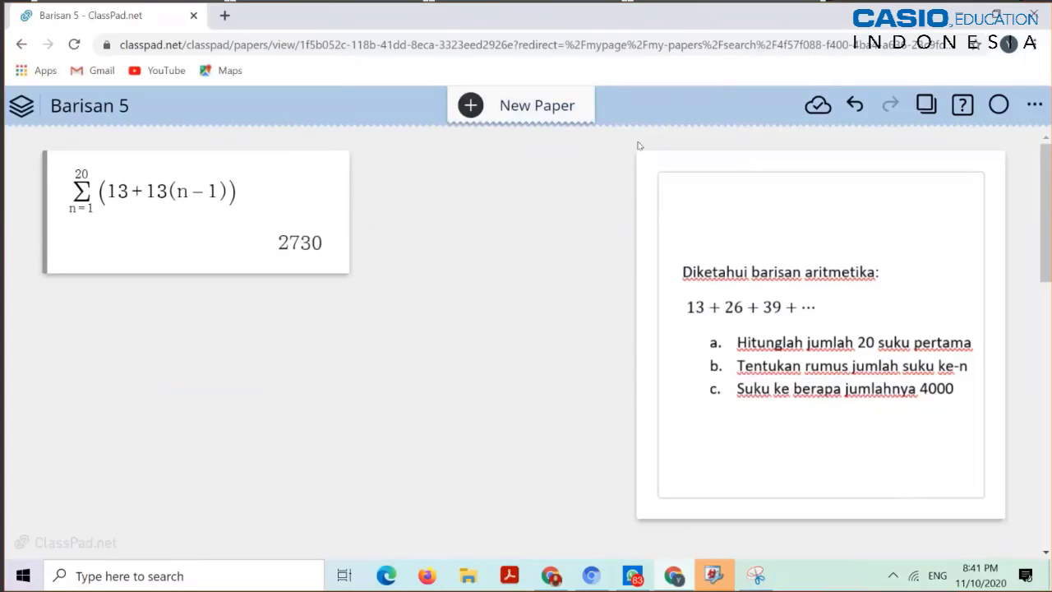
pyautogui.click(532, 274)
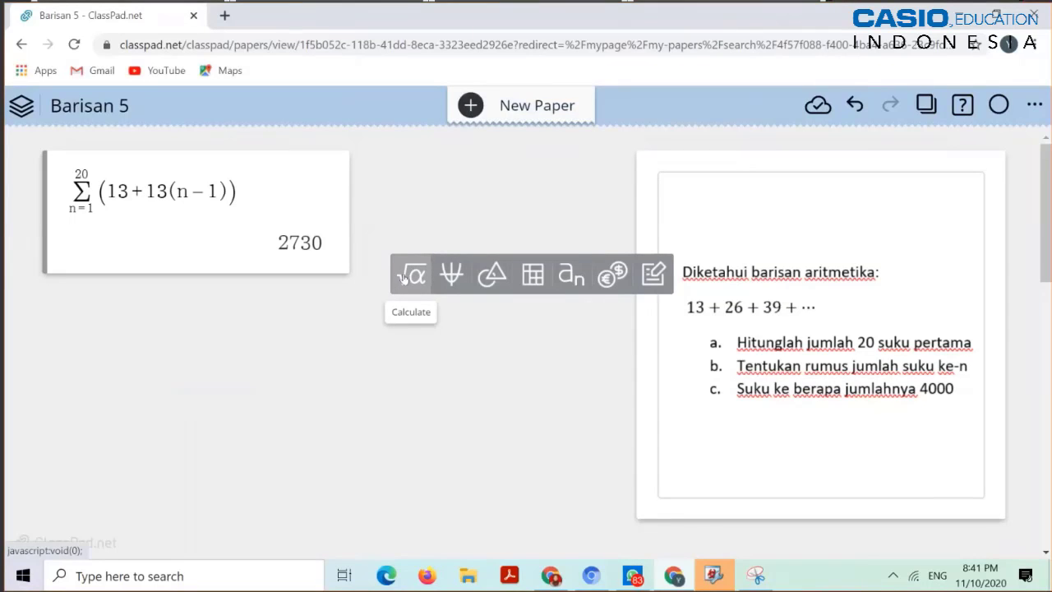
pyautogui.click(405, 278)
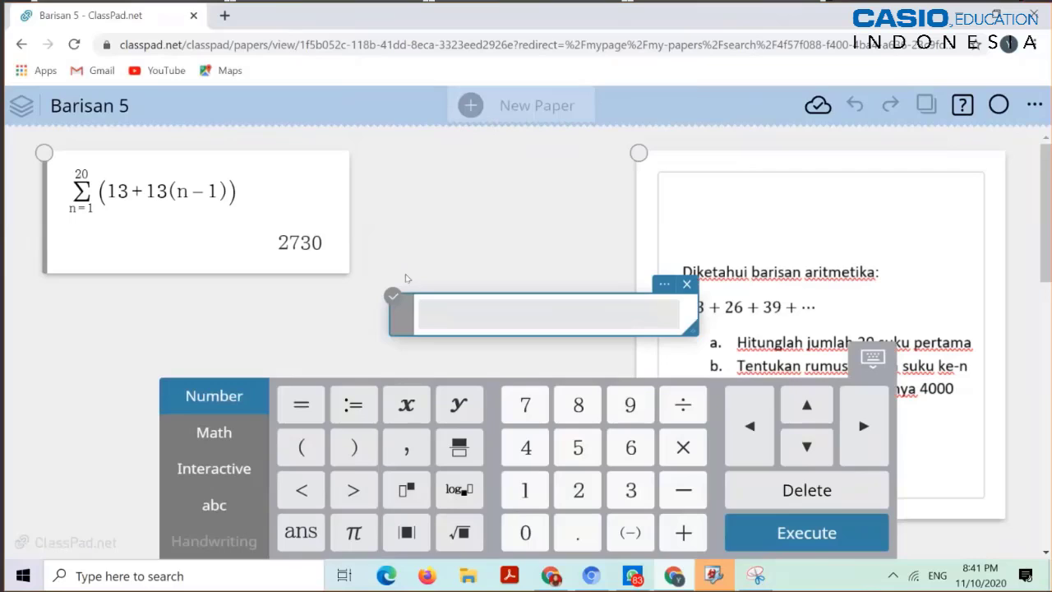
pyautogui.click(191, 245)
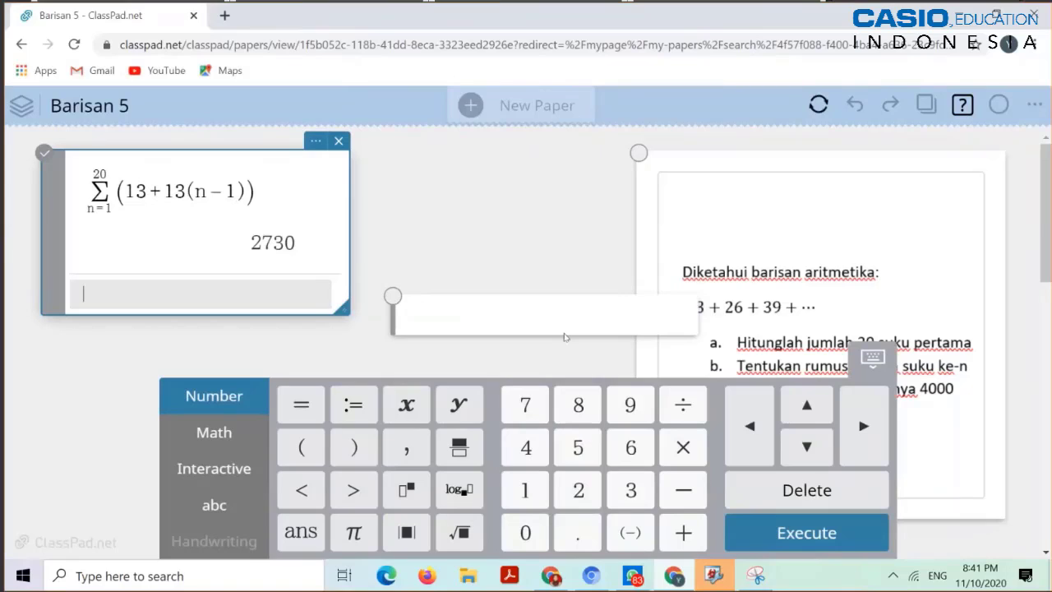
pyautogui.click(541, 306)
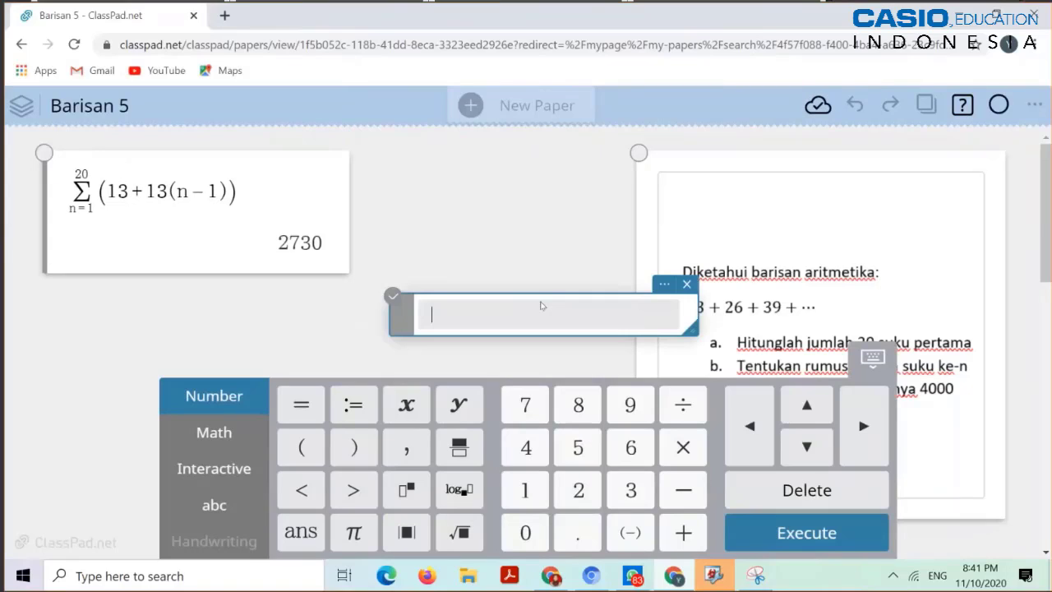
pyautogui.click(686, 284)
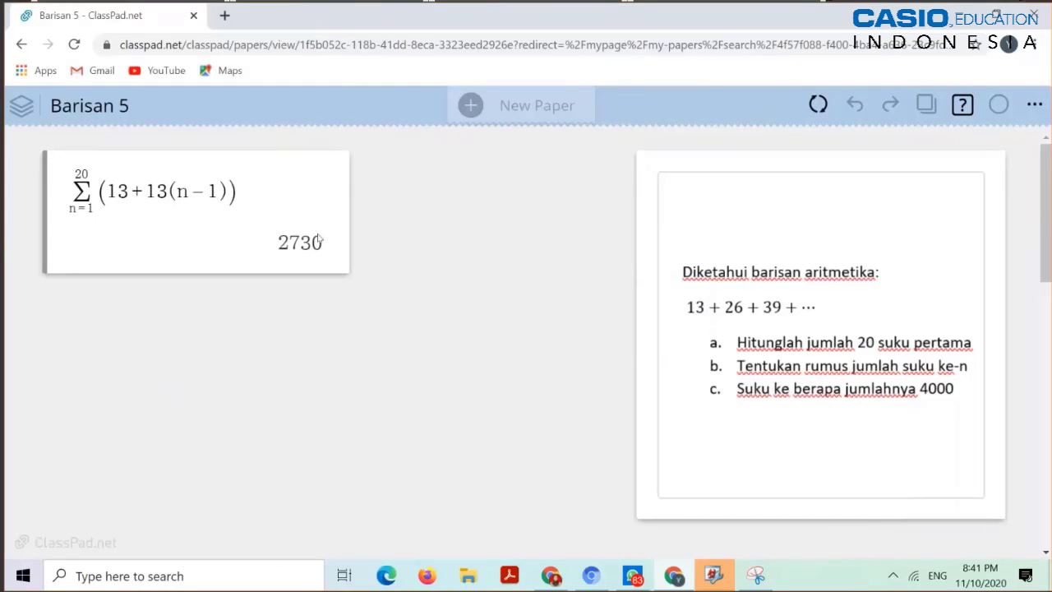
pyautogui.click(325, 257)
pyautogui.click(310, 260)
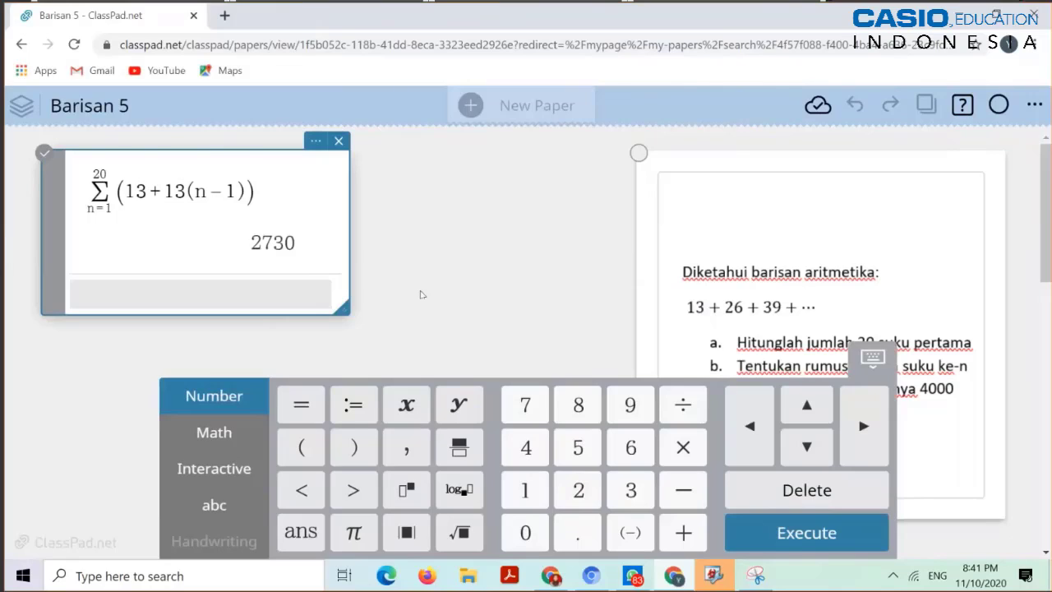
# Insert a new Σ template on the input line with lower limit n = 1
pyautogui.click(224, 440)
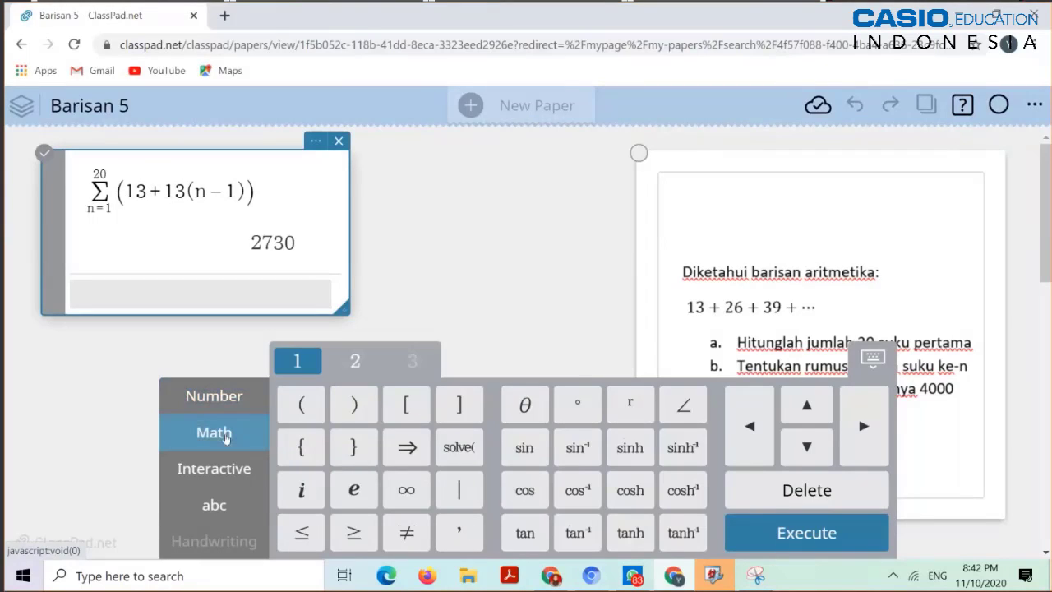
pyautogui.click(349, 372)
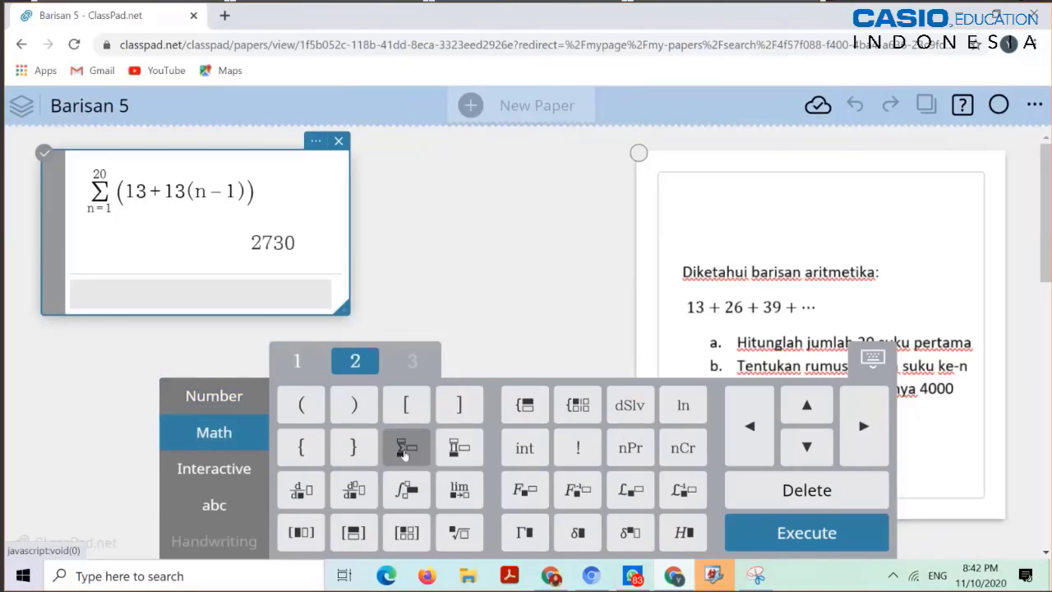
pyautogui.click(404, 448)
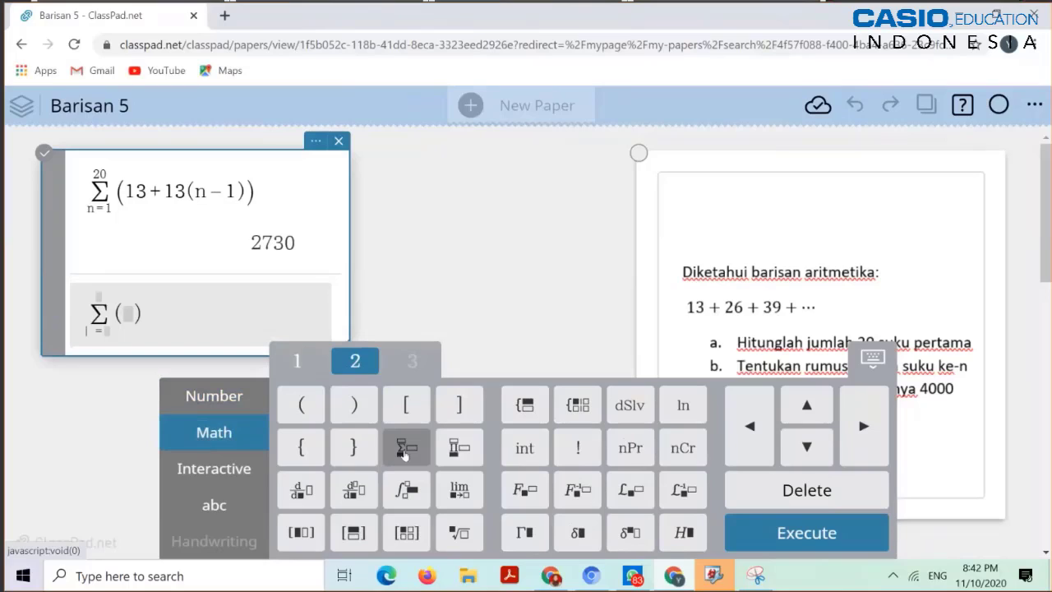
pyautogui.click(235, 510)
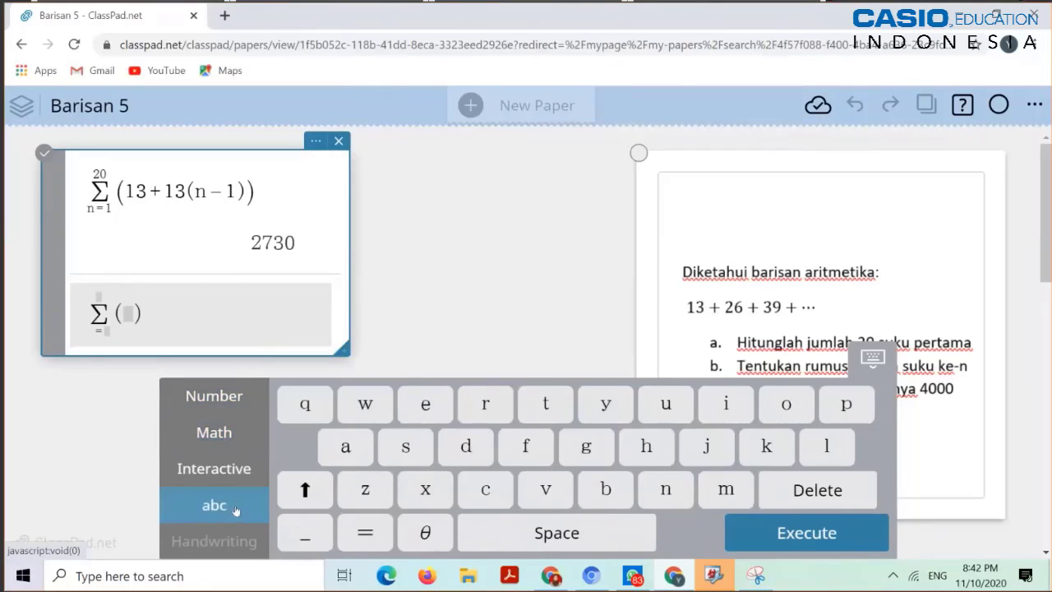
pyautogui.click(668, 491)
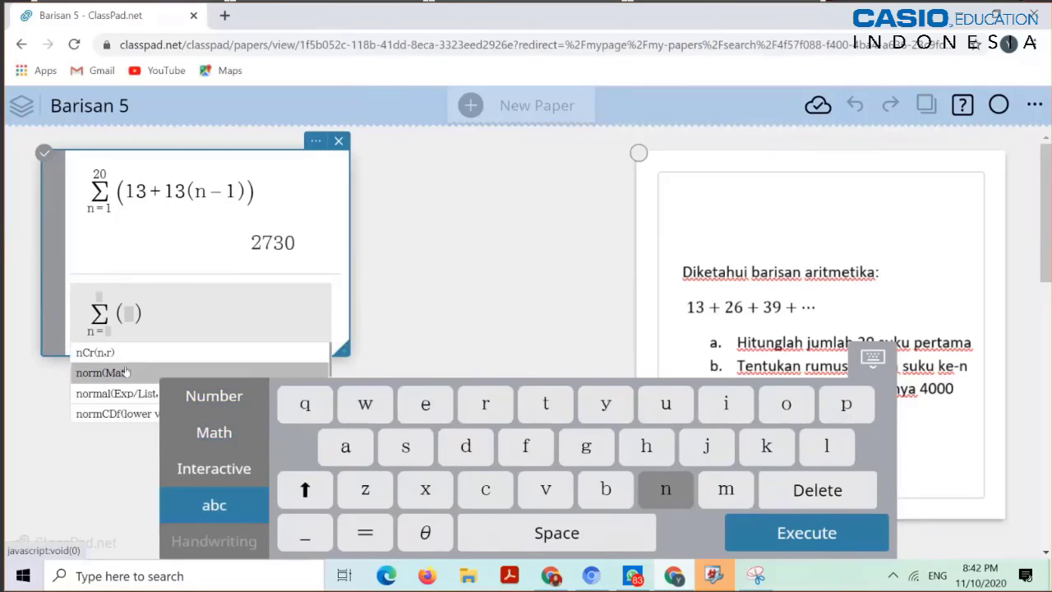
pyautogui.click(105, 330)
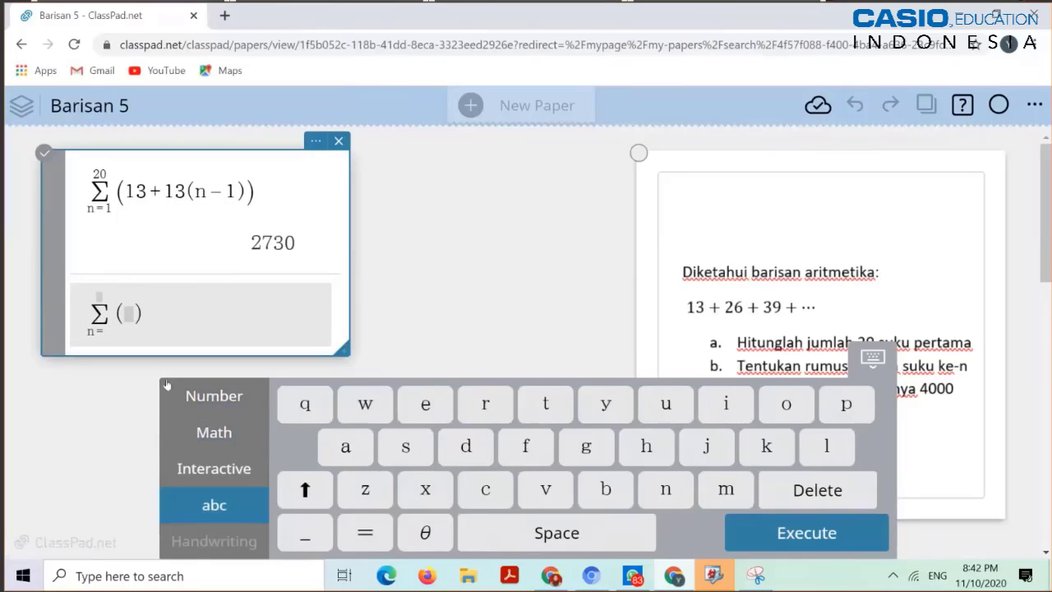
pyautogui.click(199, 399)
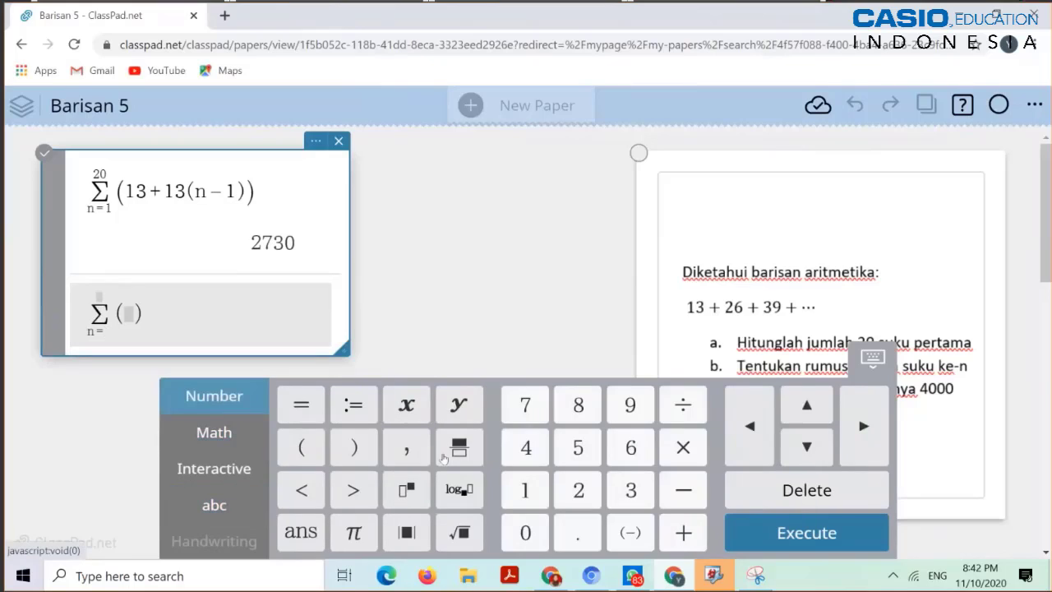
pyautogui.click(530, 492)
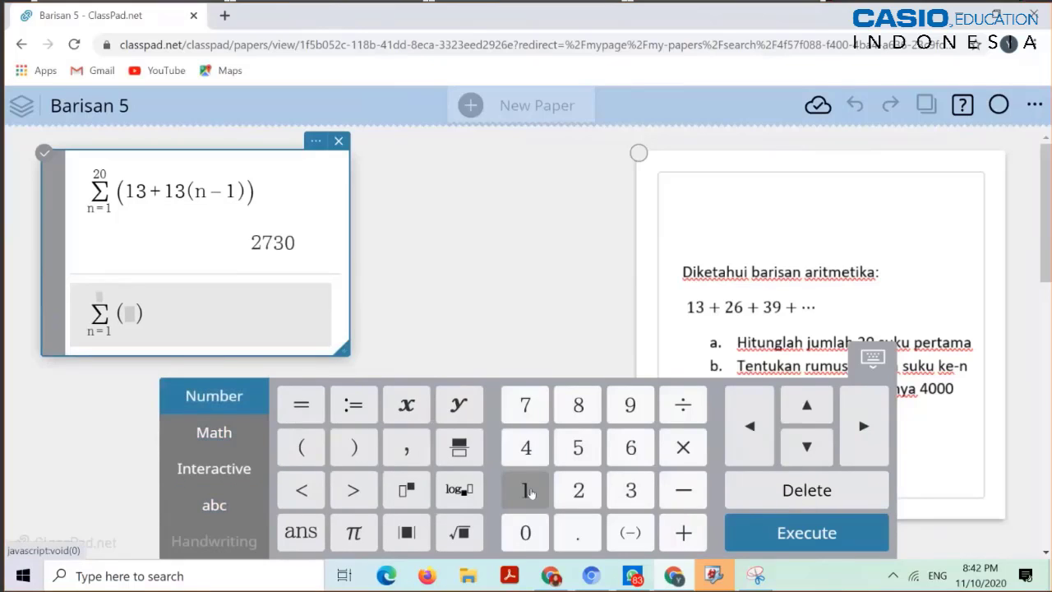
# Set the new sum's upper limit to n and move into its empty term
pyautogui.click(96, 294)
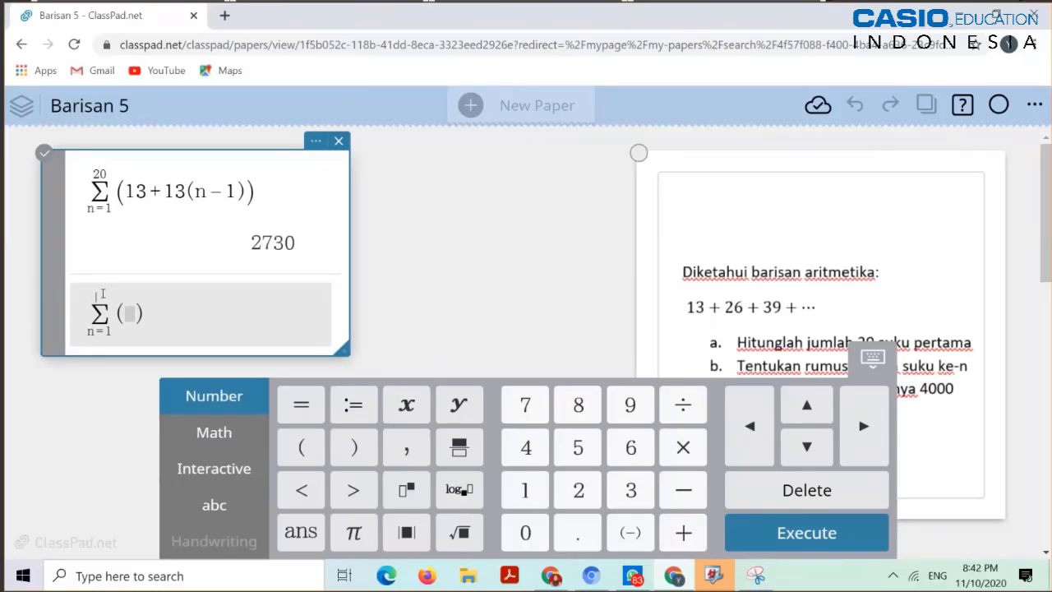
pyautogui.click(215, 505)
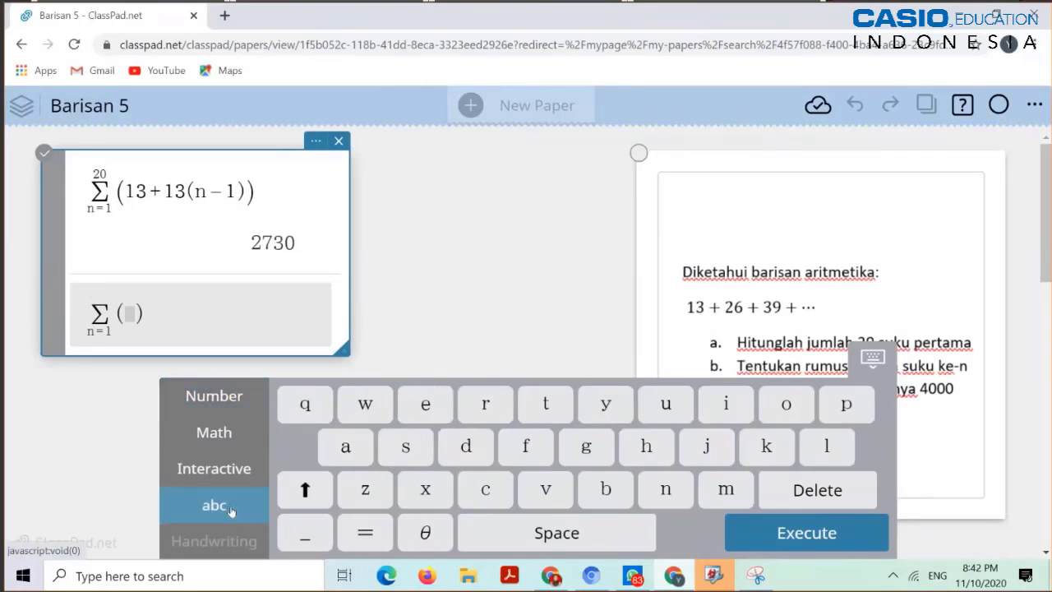
pyautogui.click(665, 489)
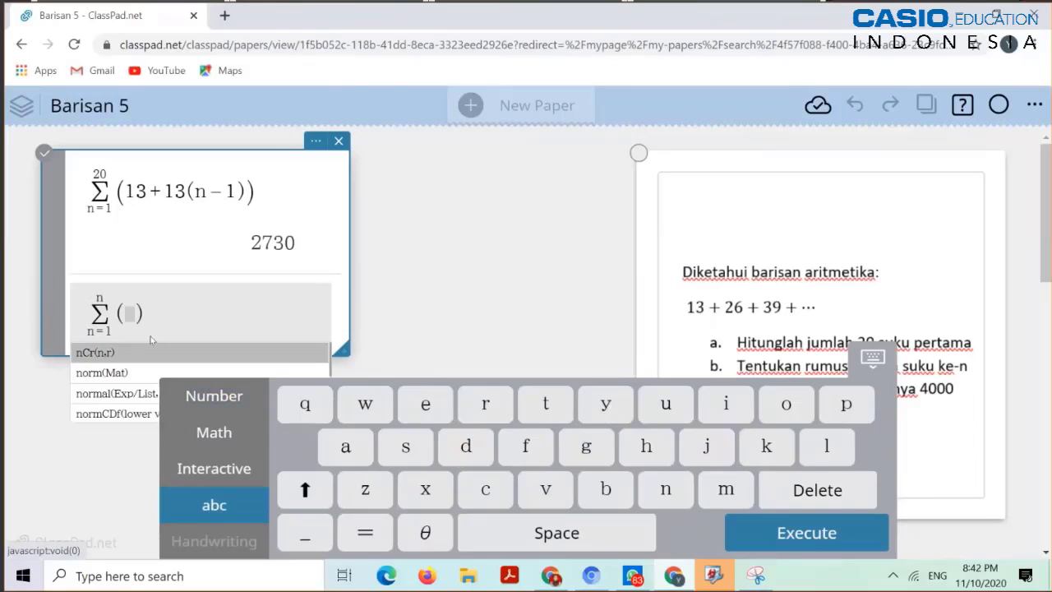
pyautogui.click(128, 313)
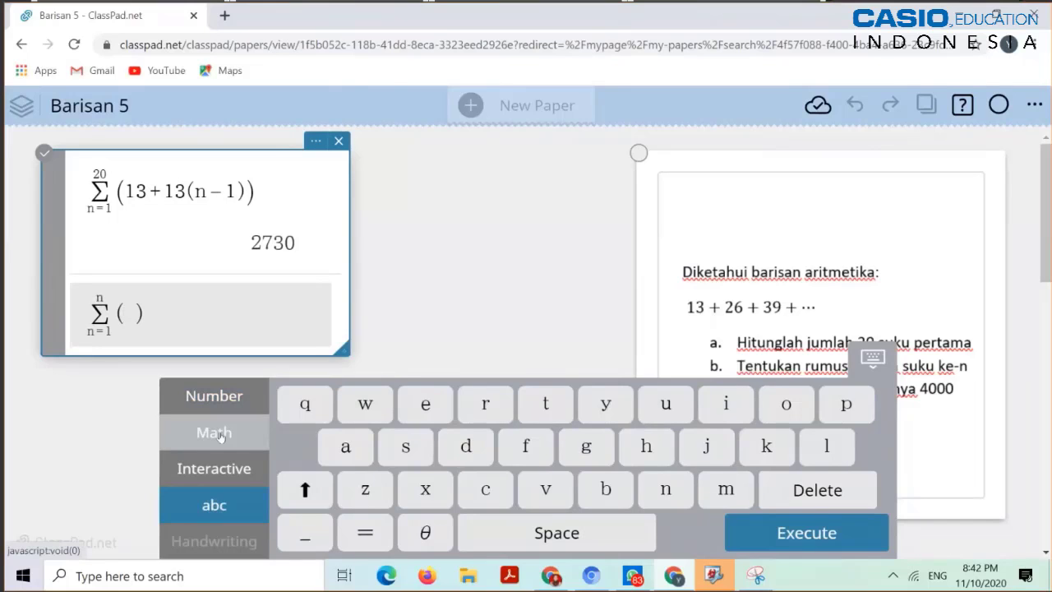
pyautogui.click(229, 401)
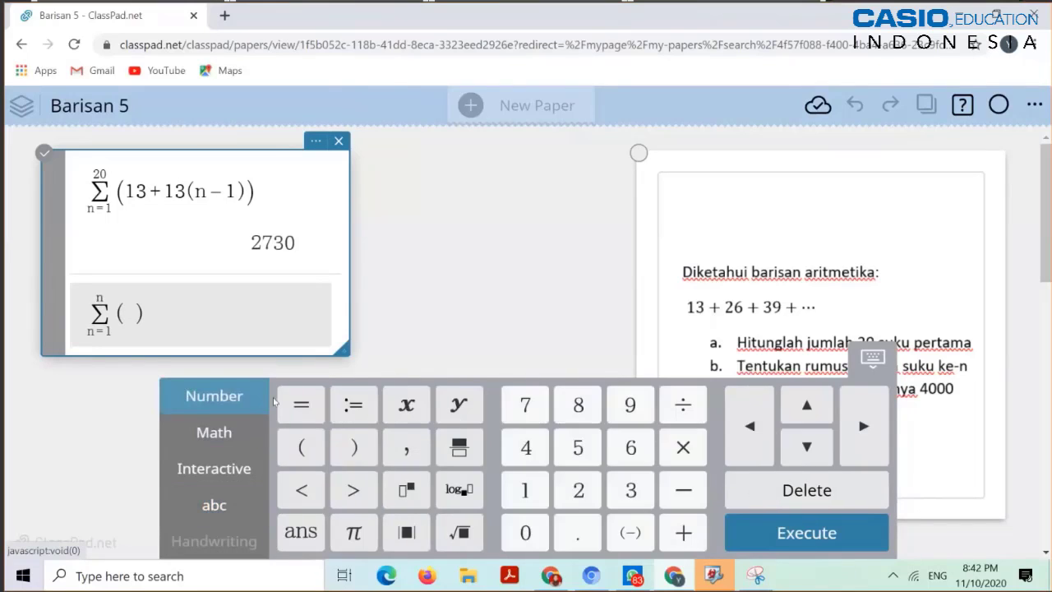
# Enter 13+13 followed by a bracket pair as the sum's term
pyautogui.click(526, 490)
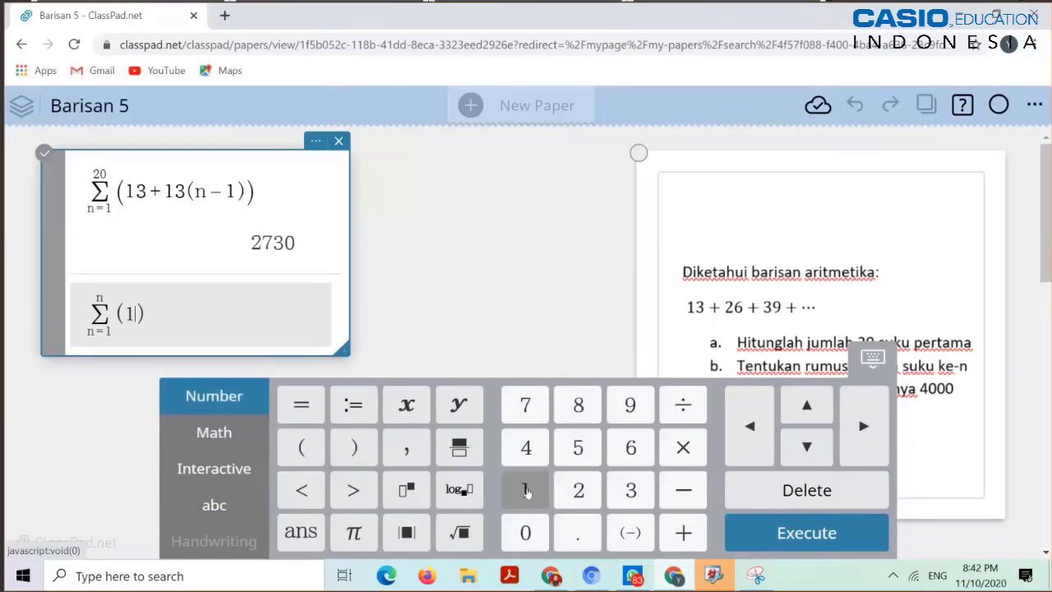
pyautogui.click(640, 484)
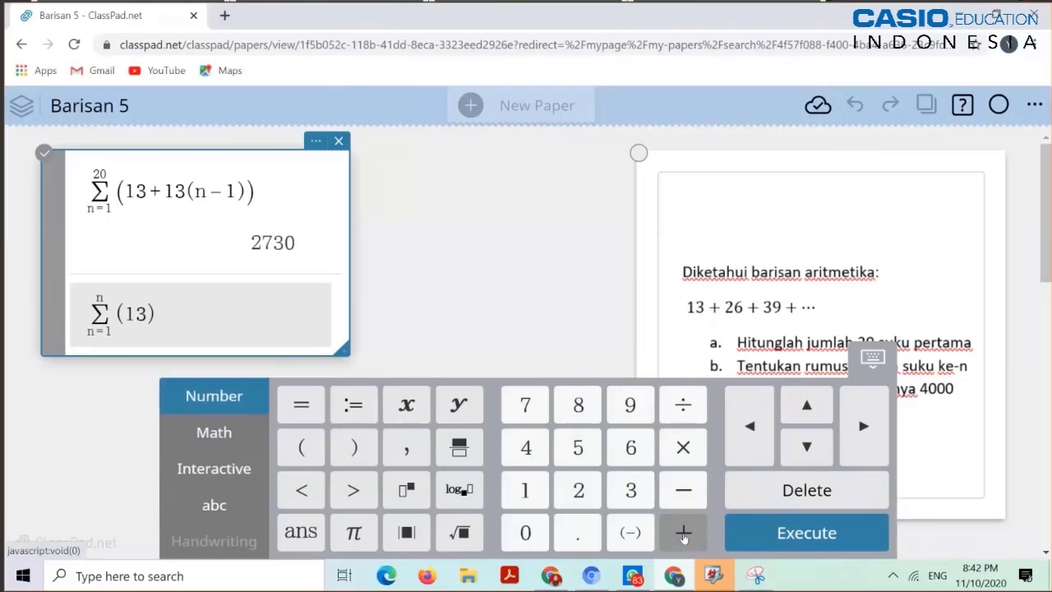
pyautogui.click(684, 534)
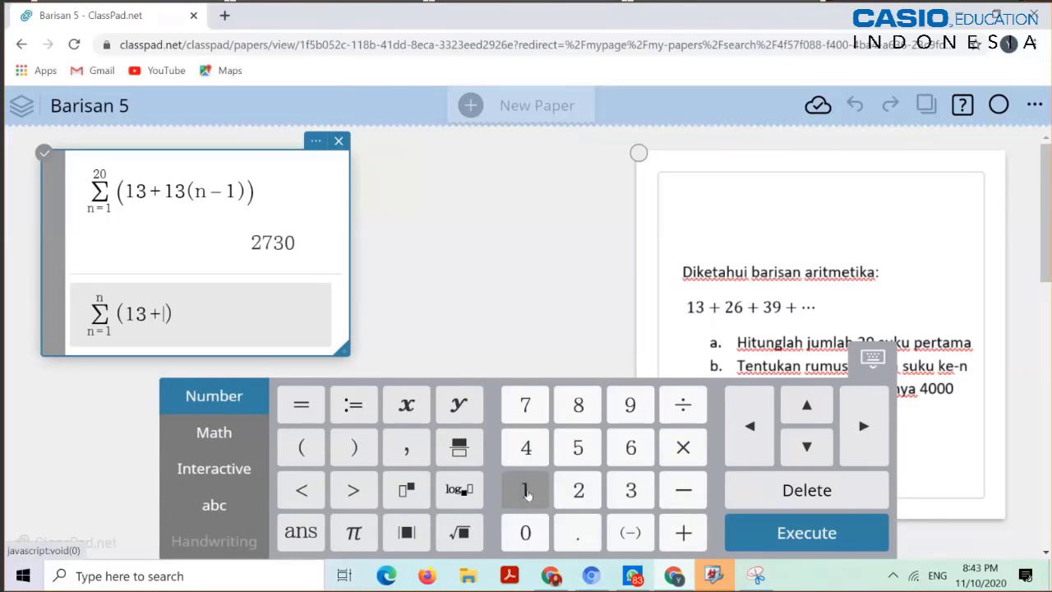
pyautogui.click(527, 491)
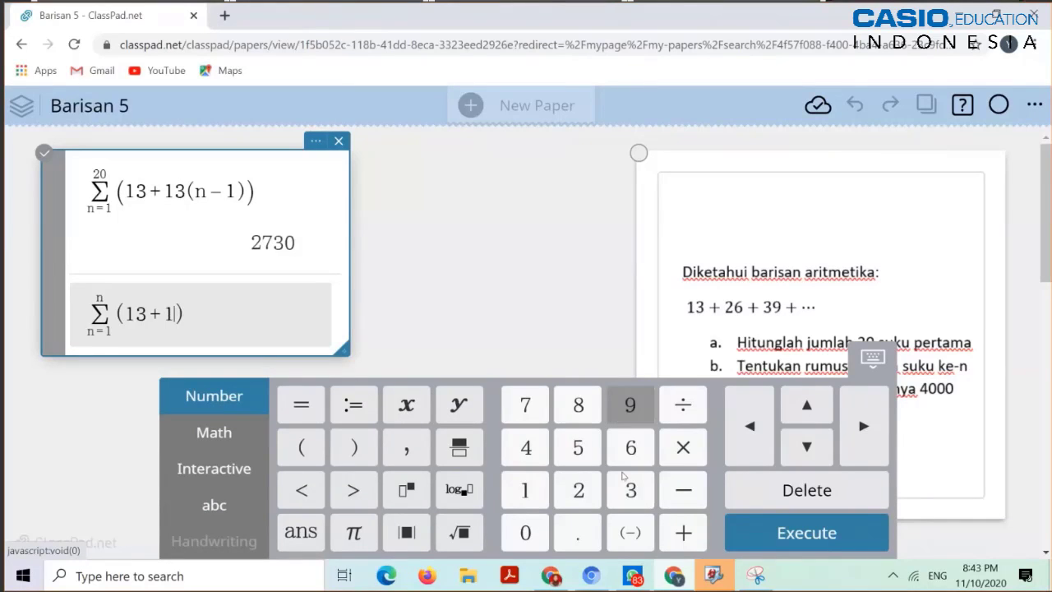
pyautogui.click(626, 485)
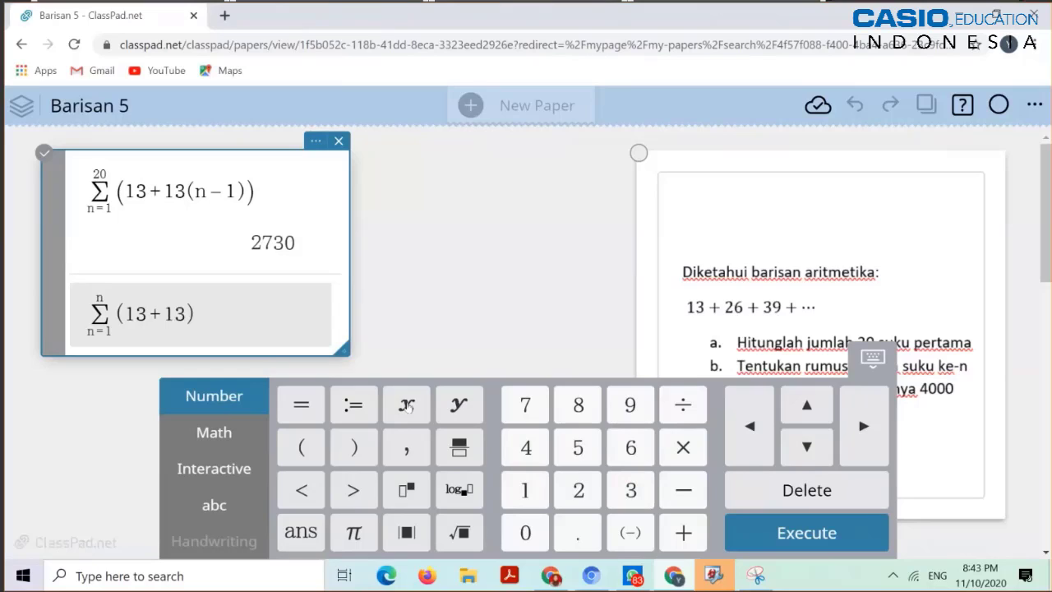
pyautogui.click(301, 447)
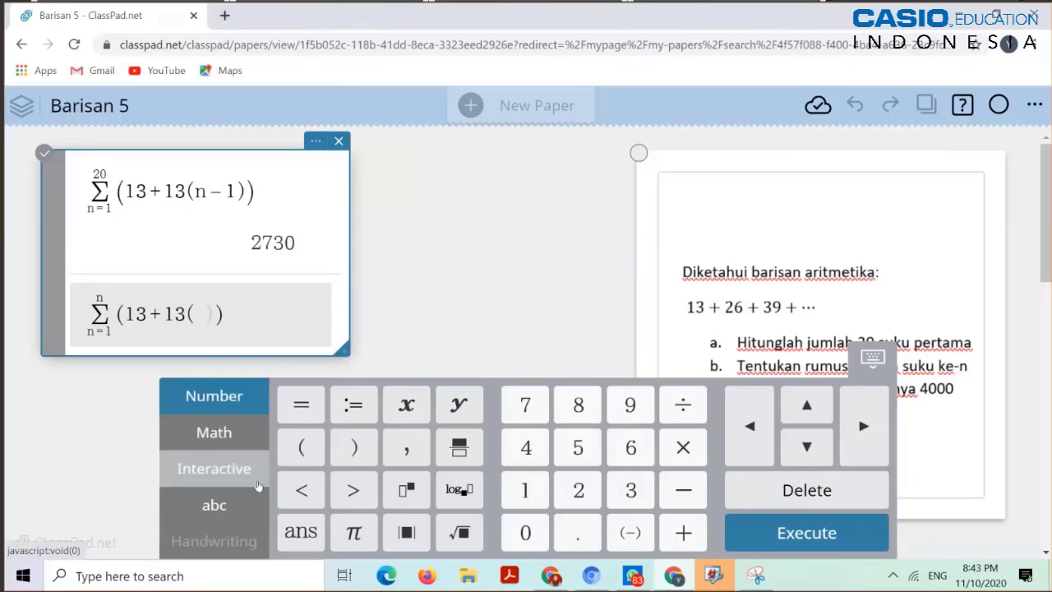
# Complete the term with n−1, evaluate, and show 0.5·(13n²+13n) in decimal form
pyautogui.click(218, 506)
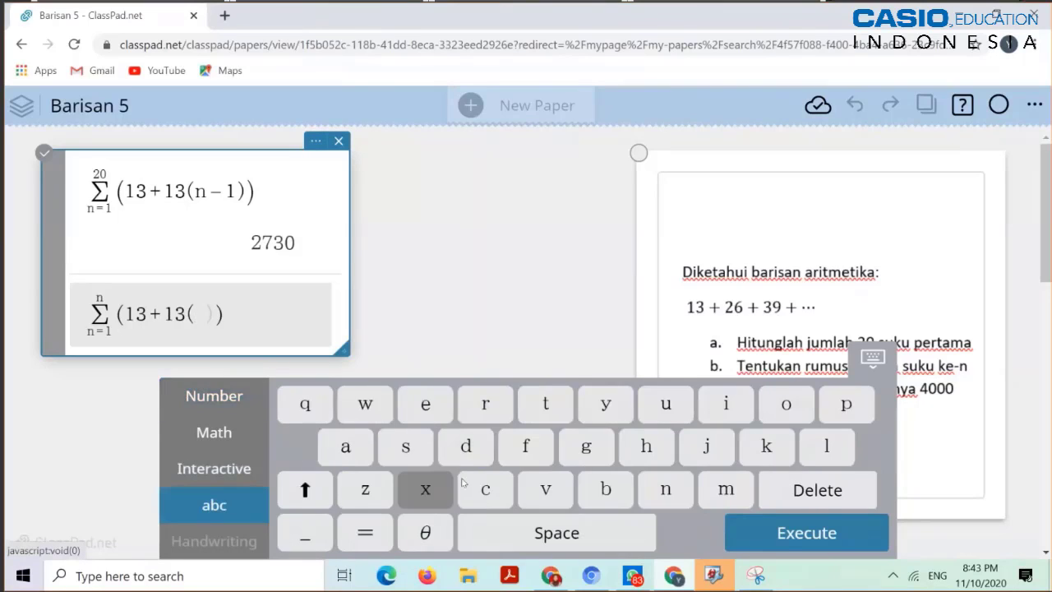
pyautogui.click(666, 489)
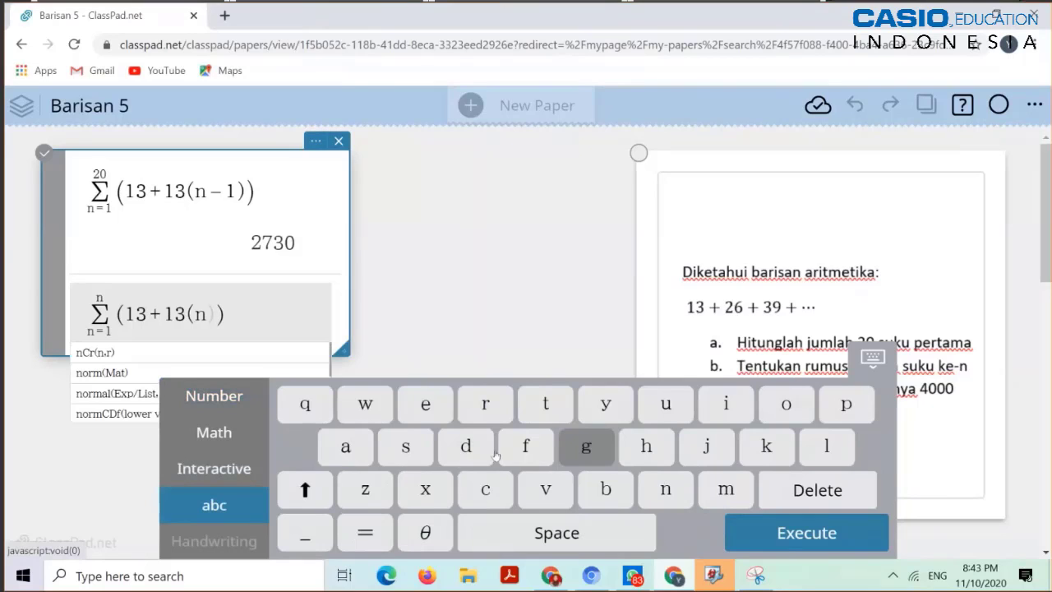
pyautogui.click(232, 398)
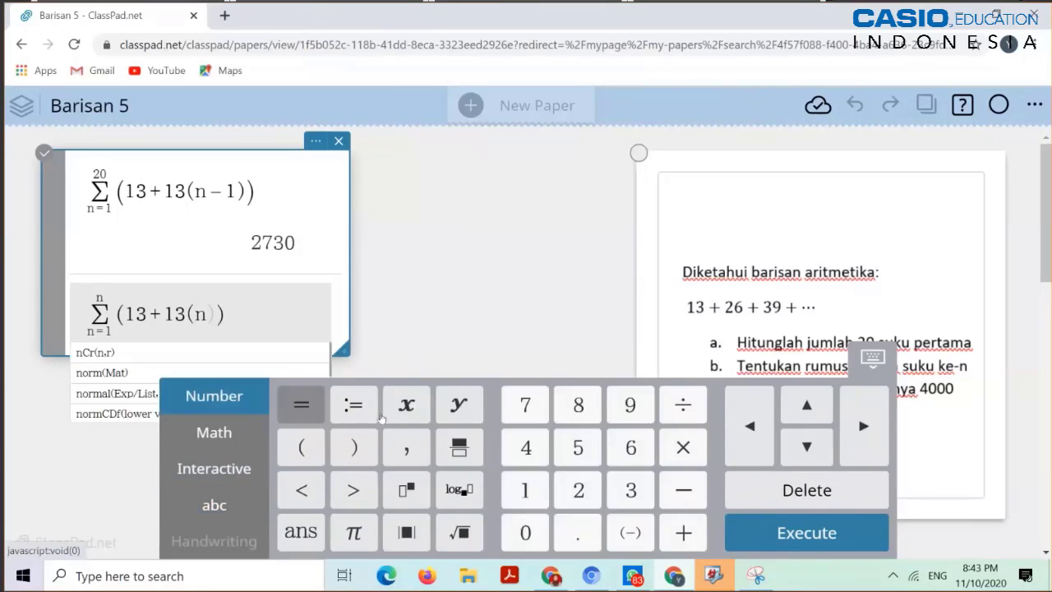
pyautogui.click(682, 492)
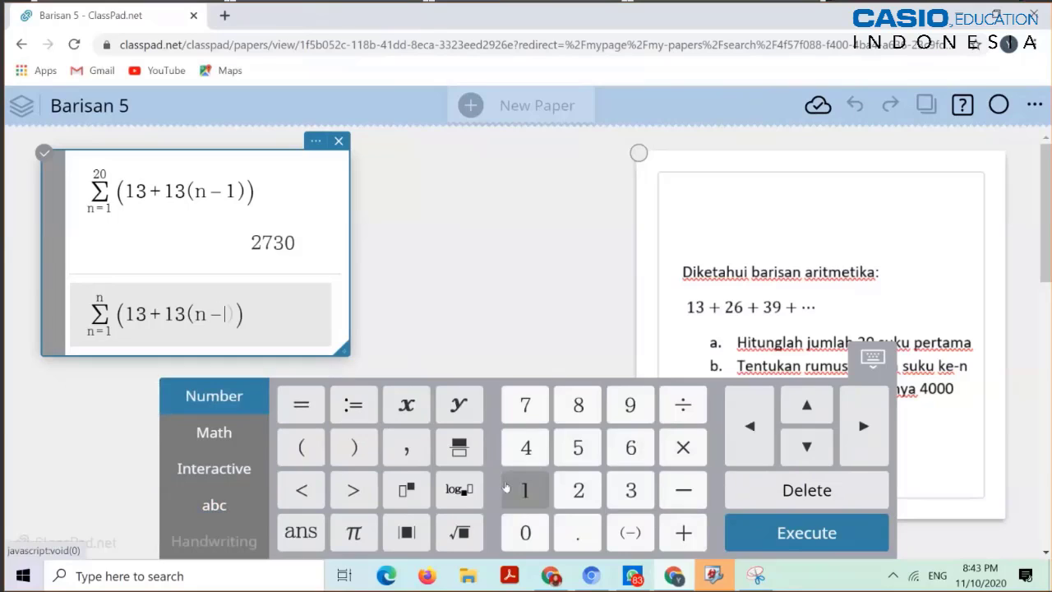
pyautogui.click(520, 491)
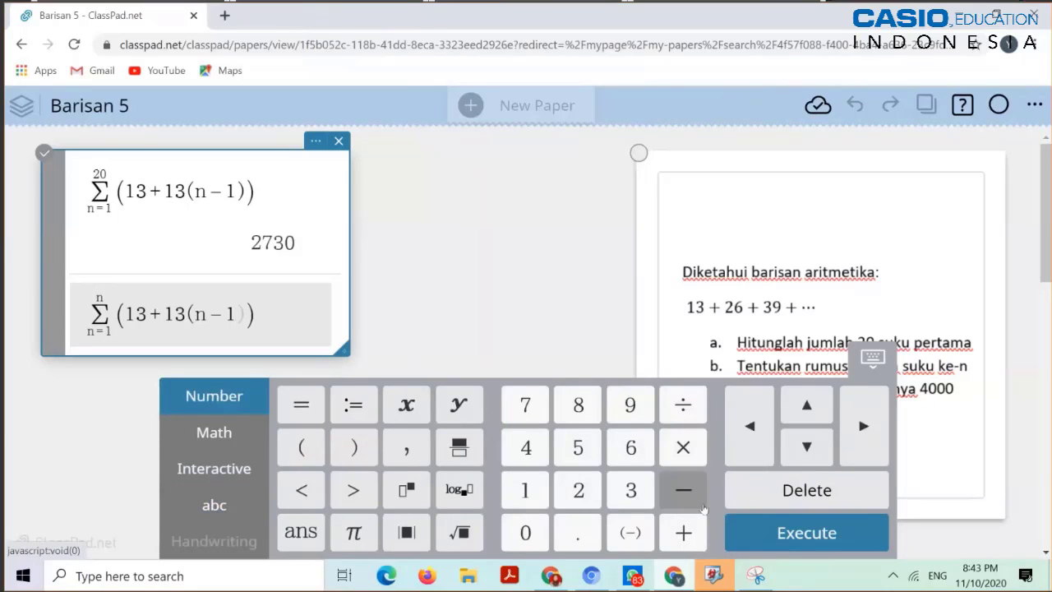
pyautogui.click(773, 540)
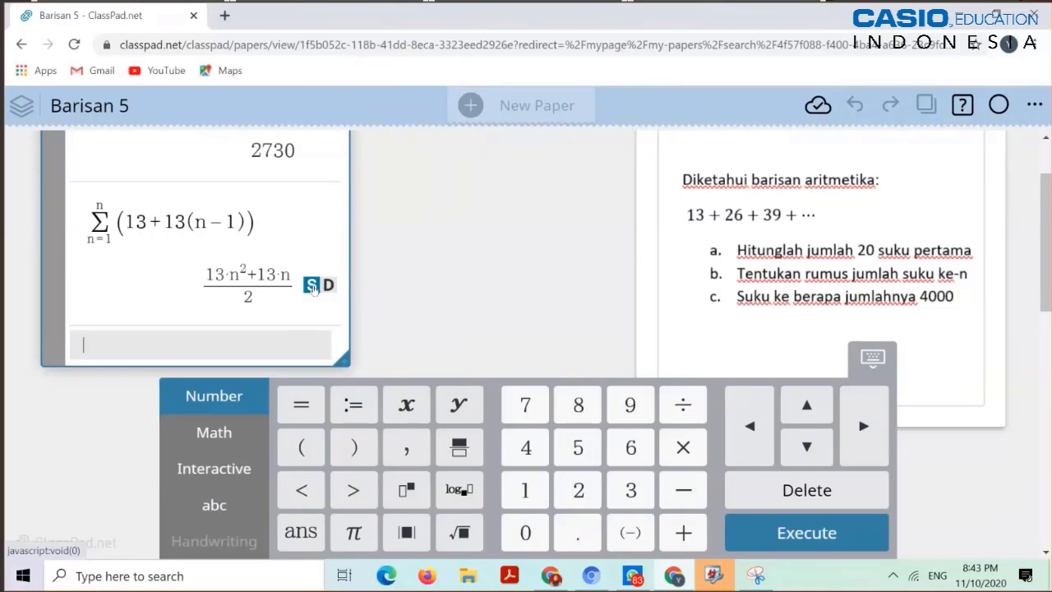
pyautogui.click(328, 284)
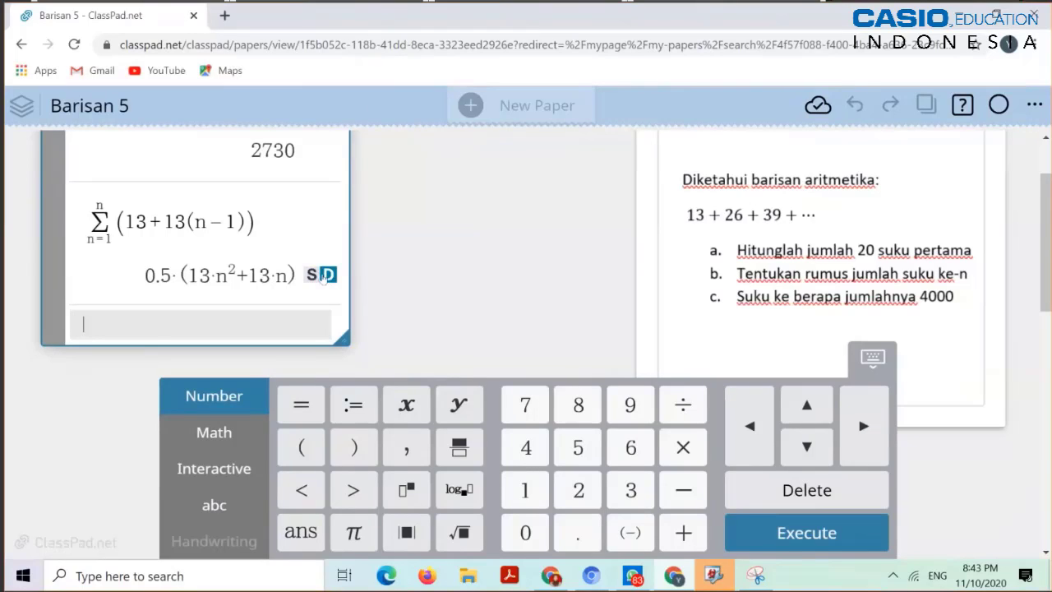
pyautogui.click(312, 276)
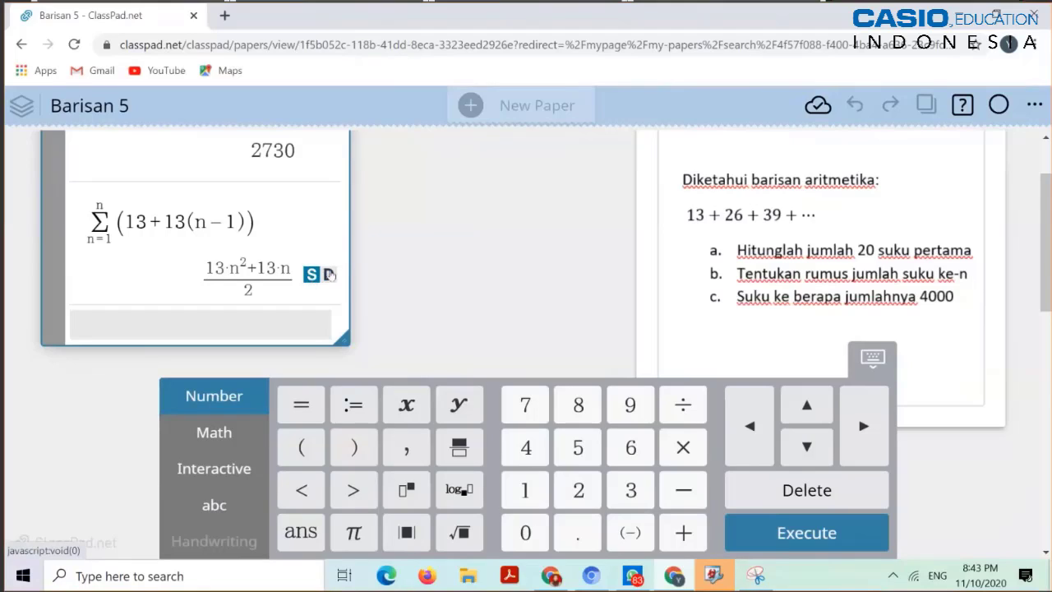
pyautogui.click(329, 274)
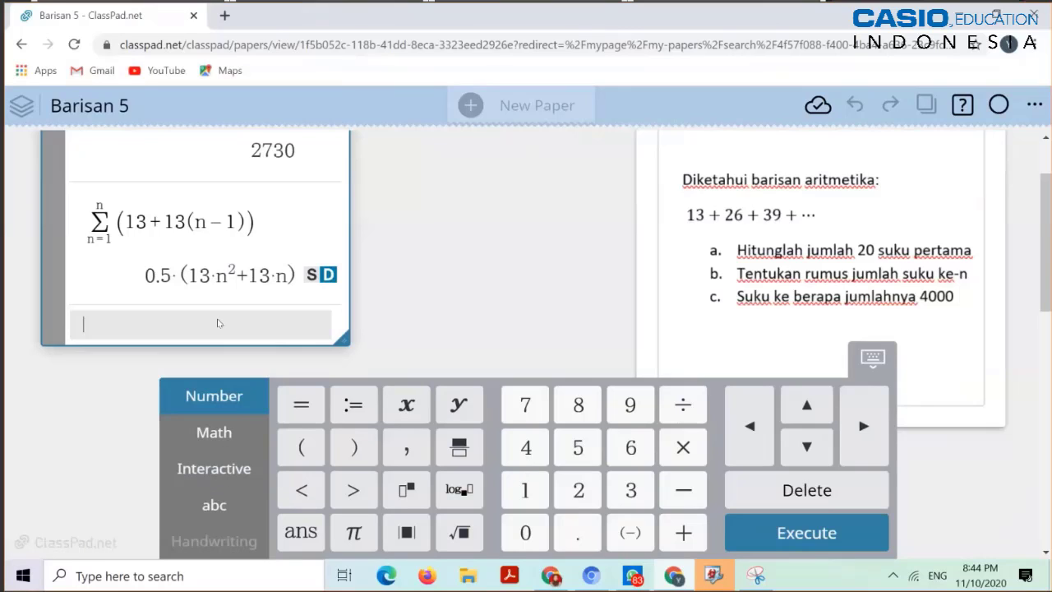
# Open the solve dialog from Interactive > Equation/Inequality, with x as the default variable
pyautogui.click(236, 471)
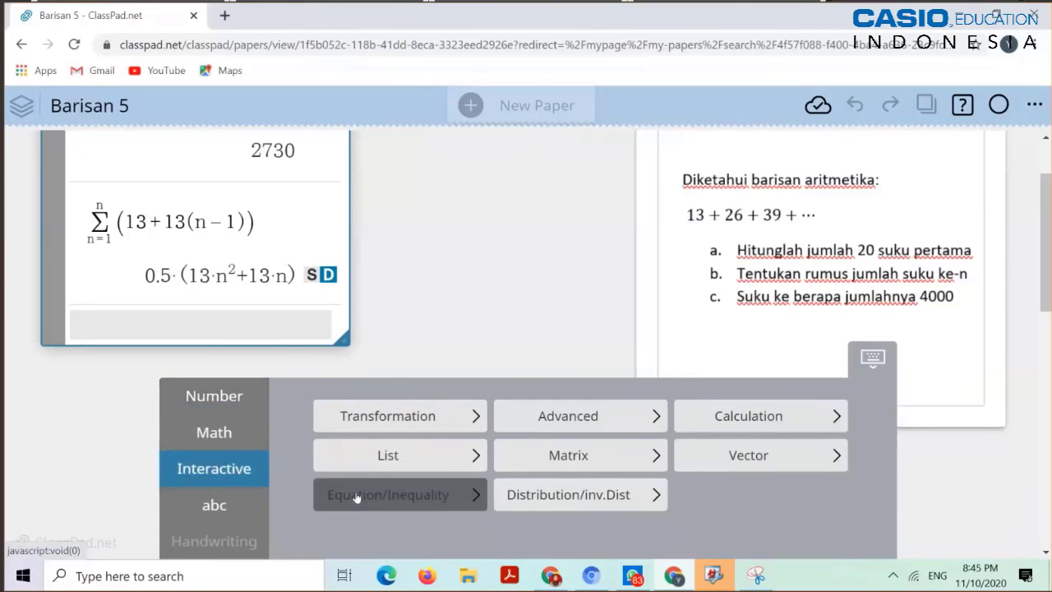
pyautogui.click(413, 501)
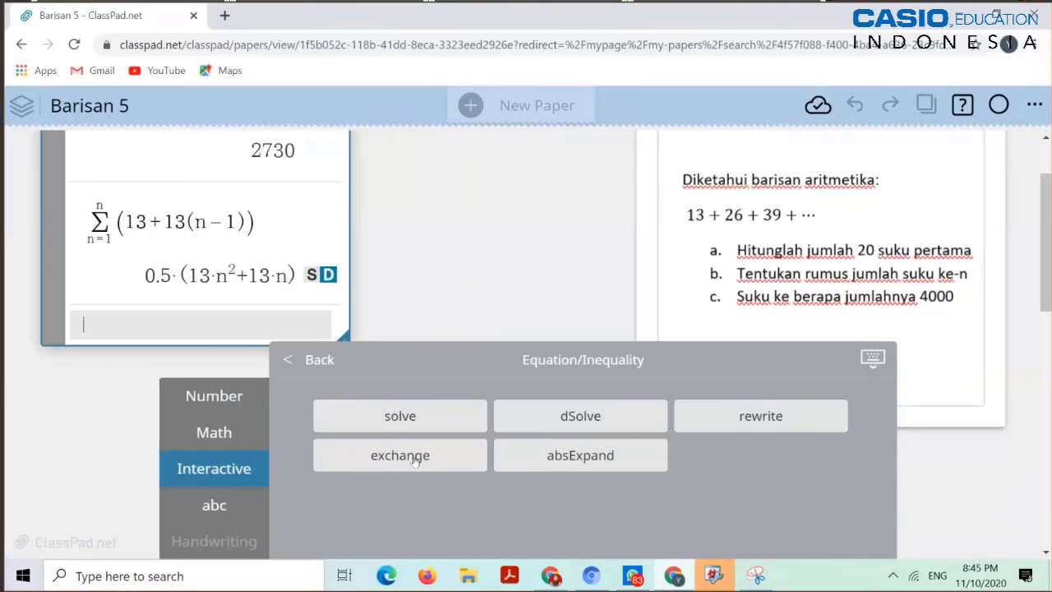
pyautogui.click(405, 429)
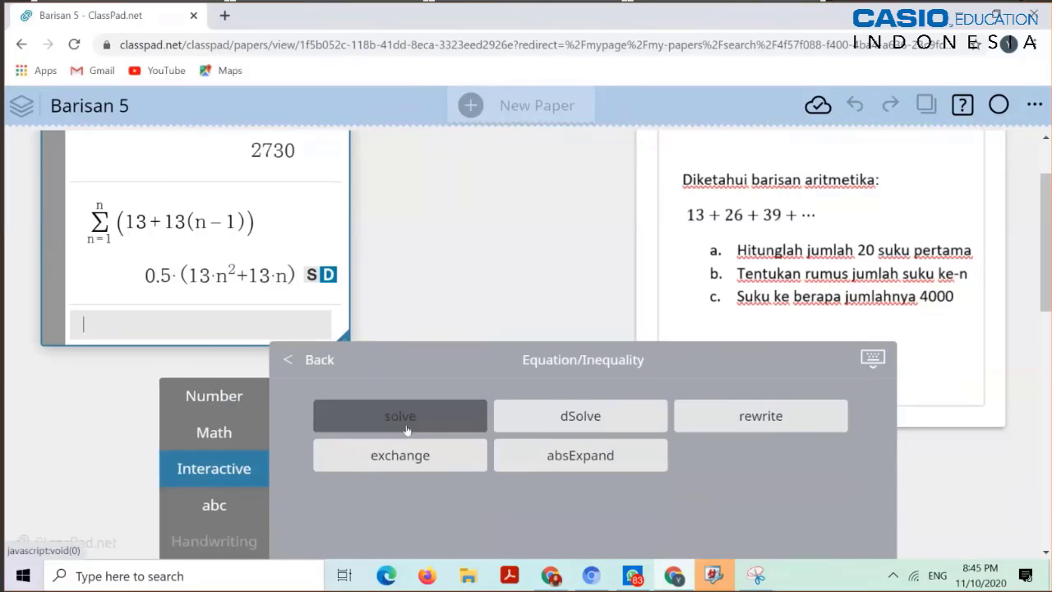
pyautogui.click(406, 427)
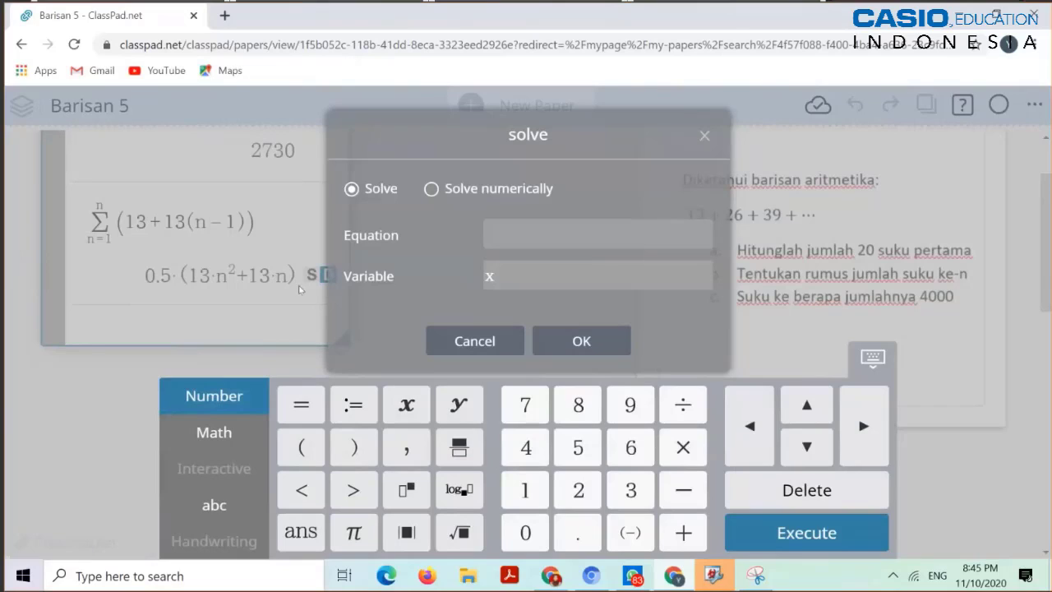
# Build a fraction with numerator 13n²+13 in the solve Equation field
pyautogui.click(526, 491)
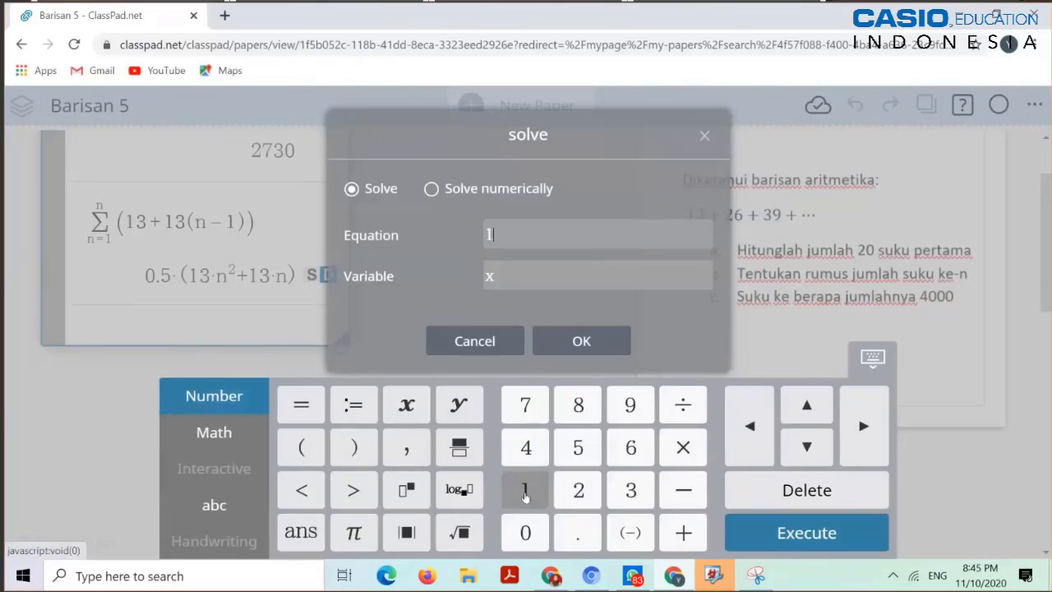
pyautogui.click(631, 491)
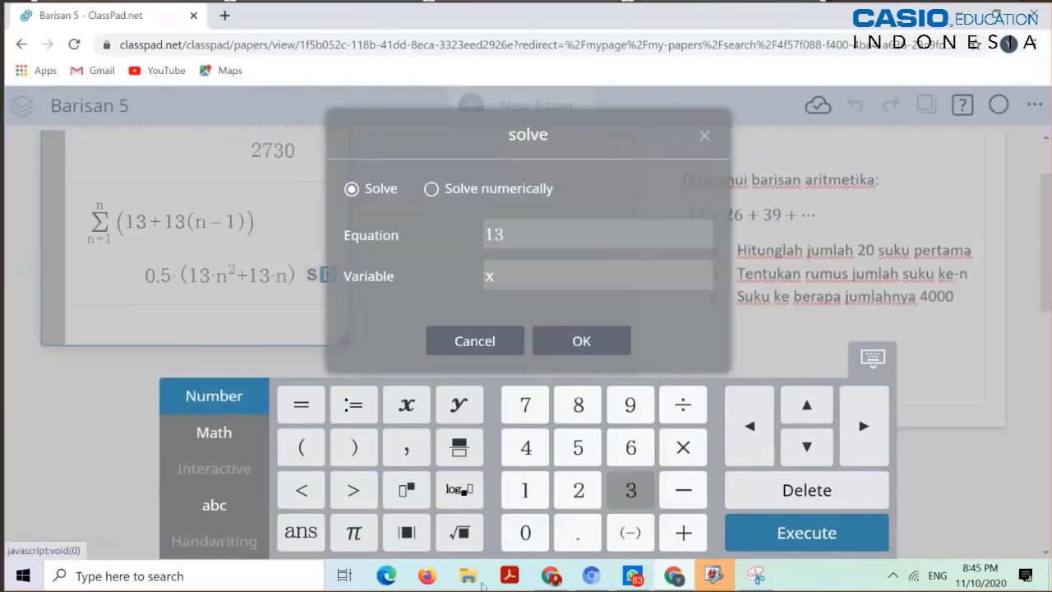
pyautogui.doubleClick(805, 490)
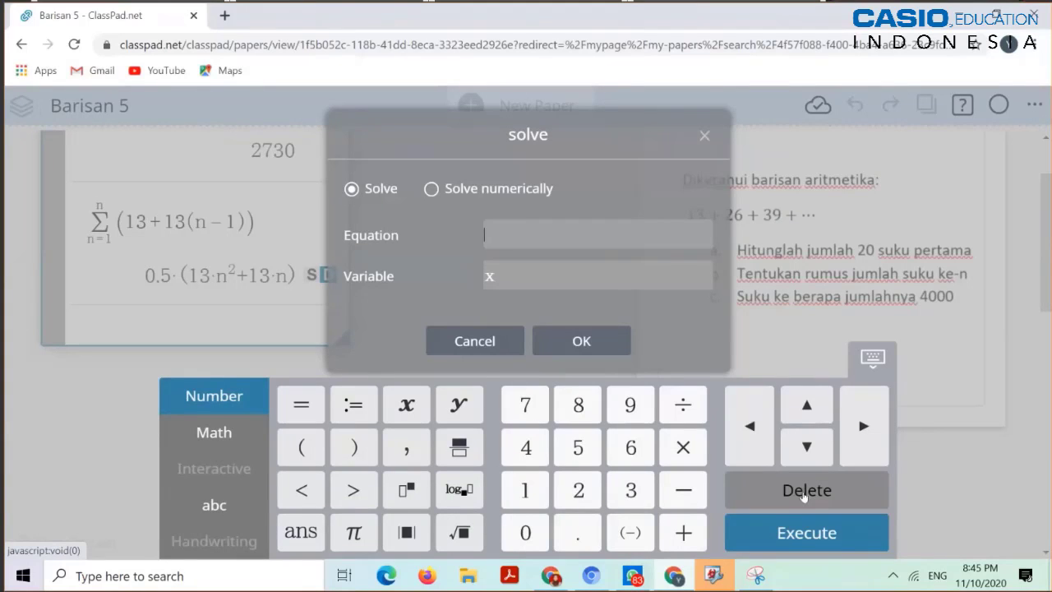
pyautogui.click(458, 449)
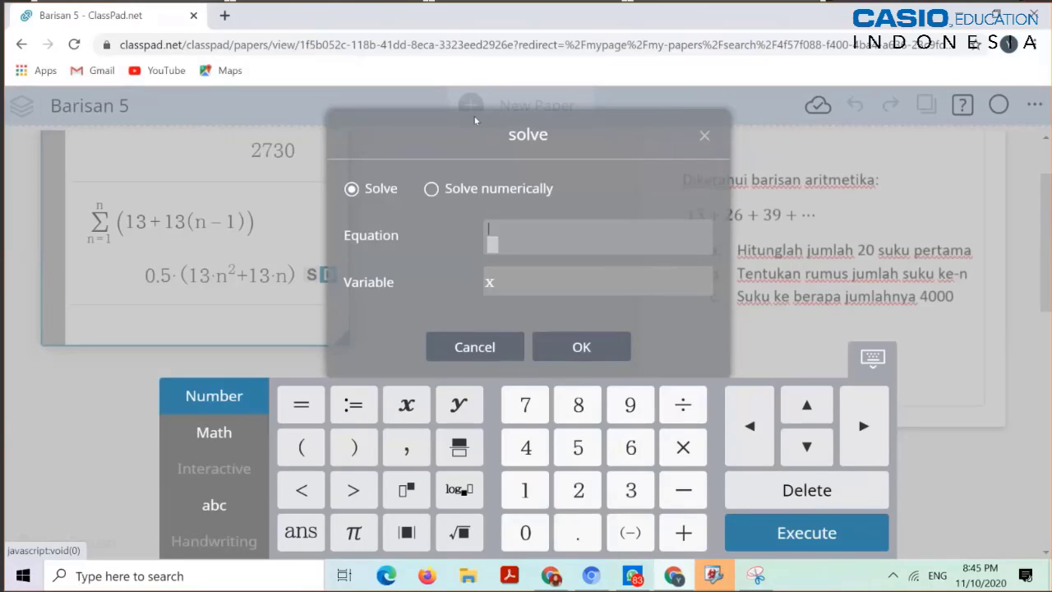
pyautogui.click(527, 491)
pyautogui.click(630, 490)
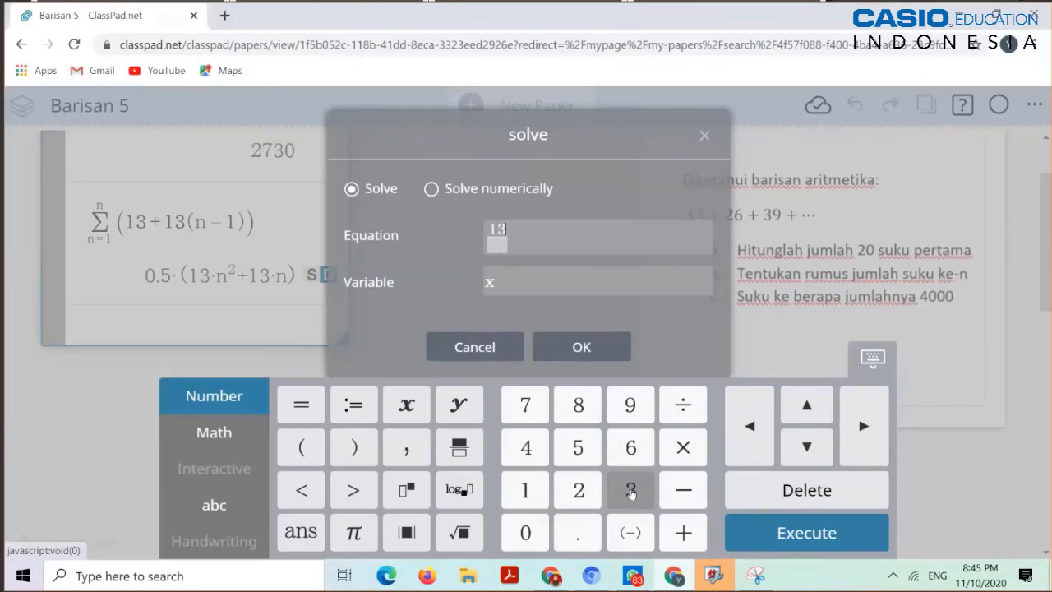
pyautogui.click(232, 514)
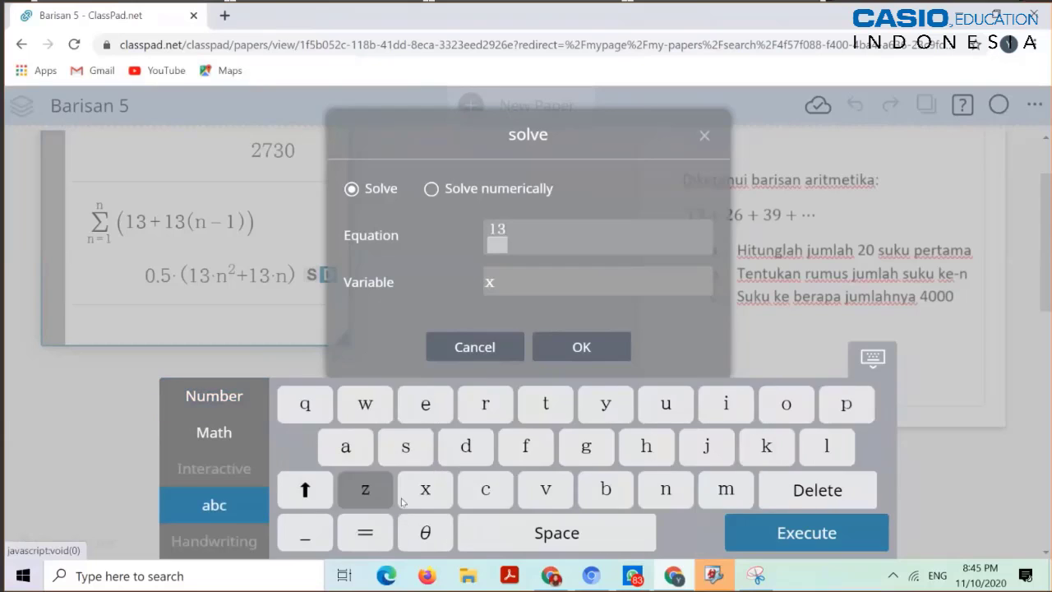
pyautogui.click(666, 490)
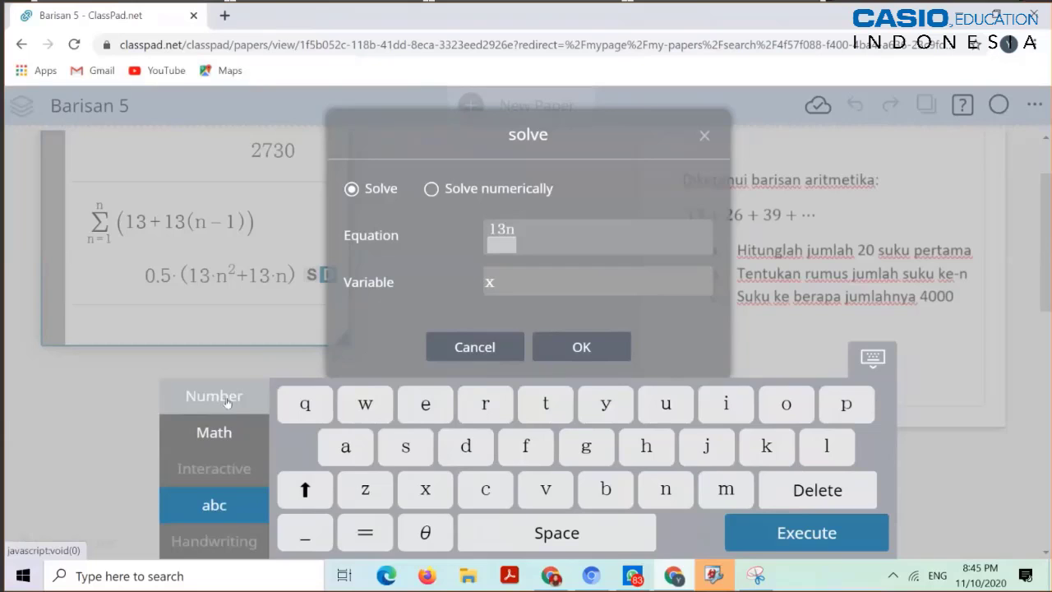
pyautogui.click(228, 400)
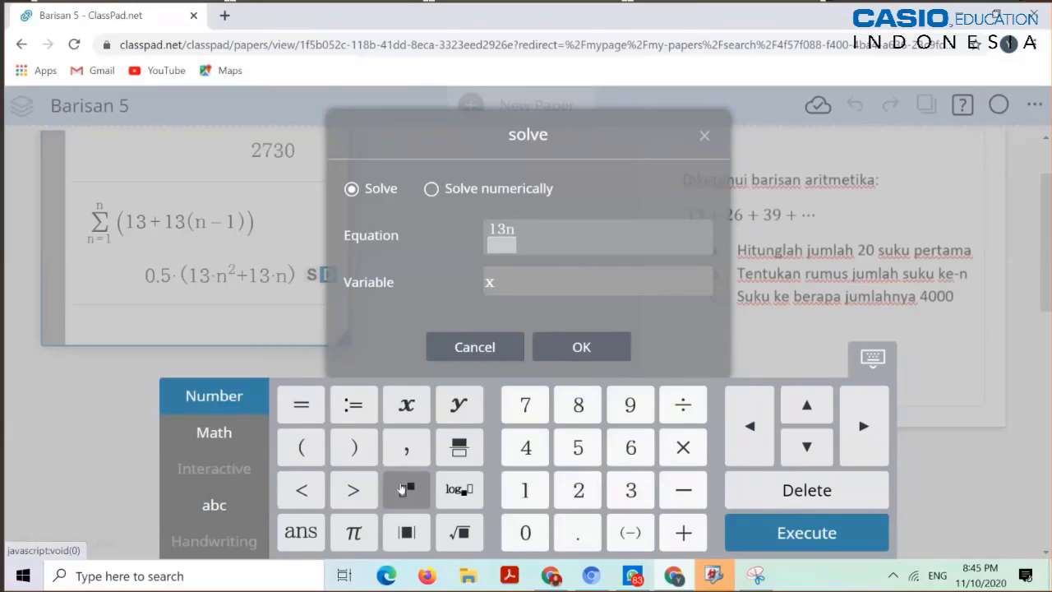
pyautogui.click(403, 490)
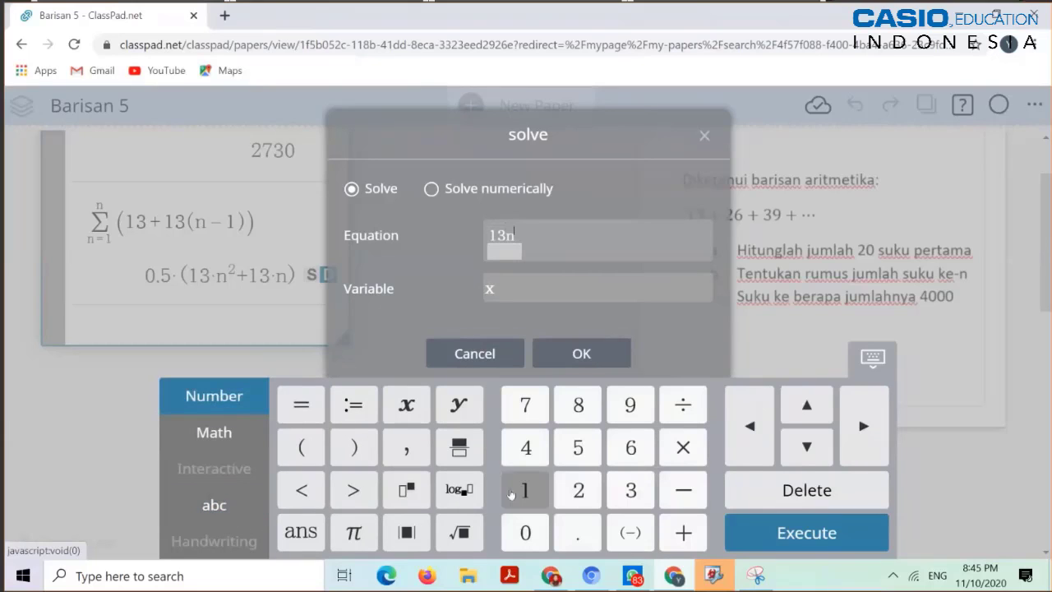
pyautogui.click(573, 492)
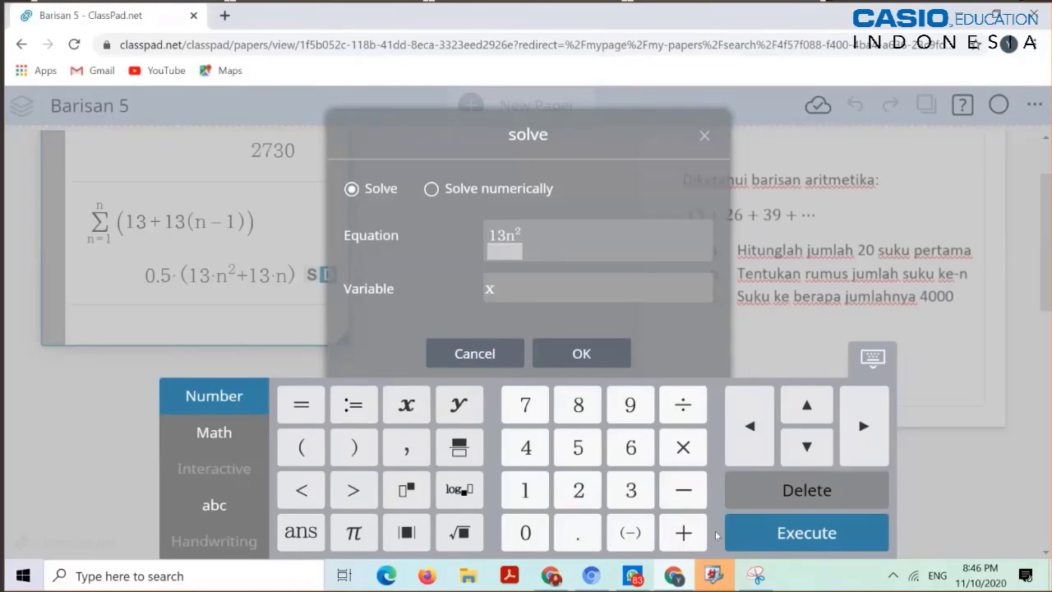
pyautogui.click(683, 535)
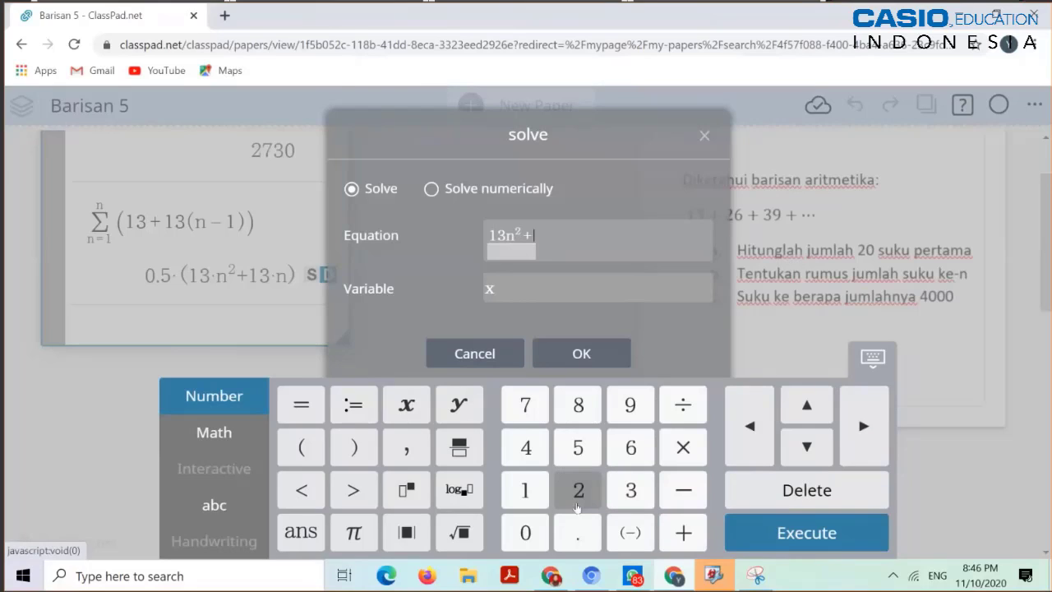
pyautogui.click(523, 492)
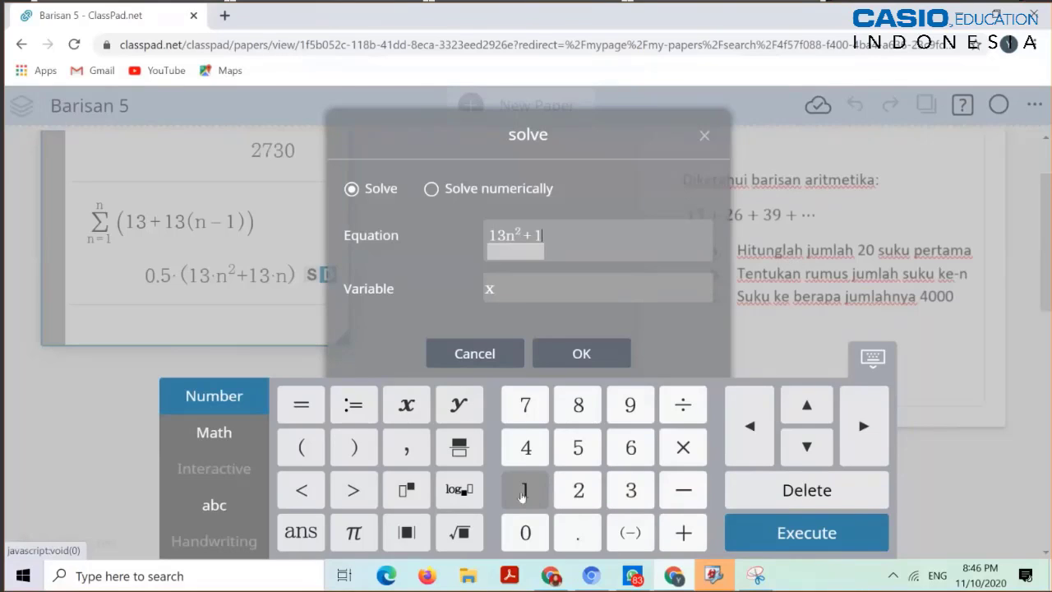
pyautogui.click(630, 491)
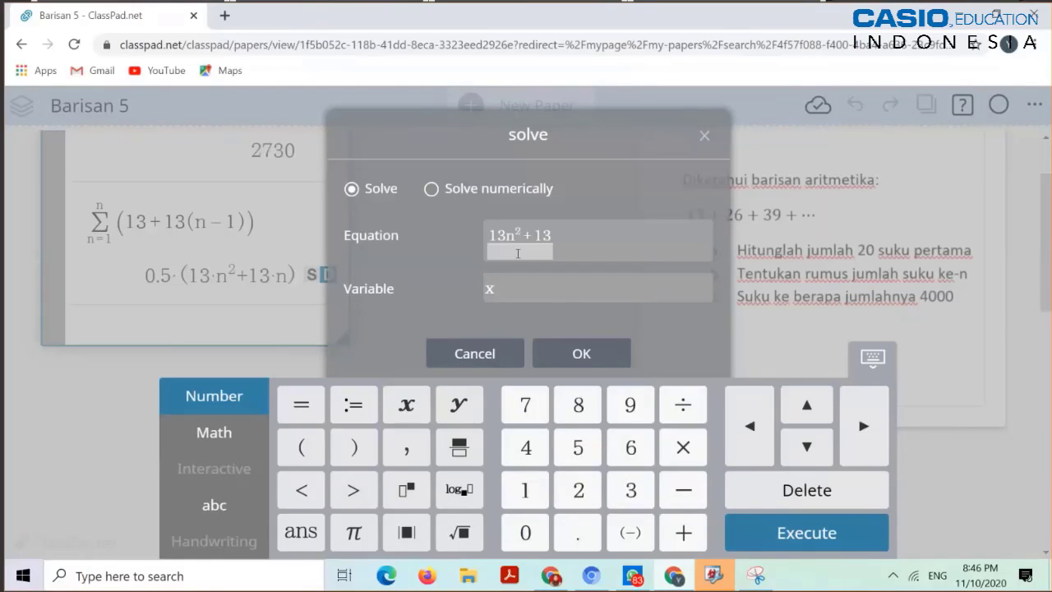
# Give the fraction denominator 2 and set the equation equal to 4000
pyautogui.click(517, 254)
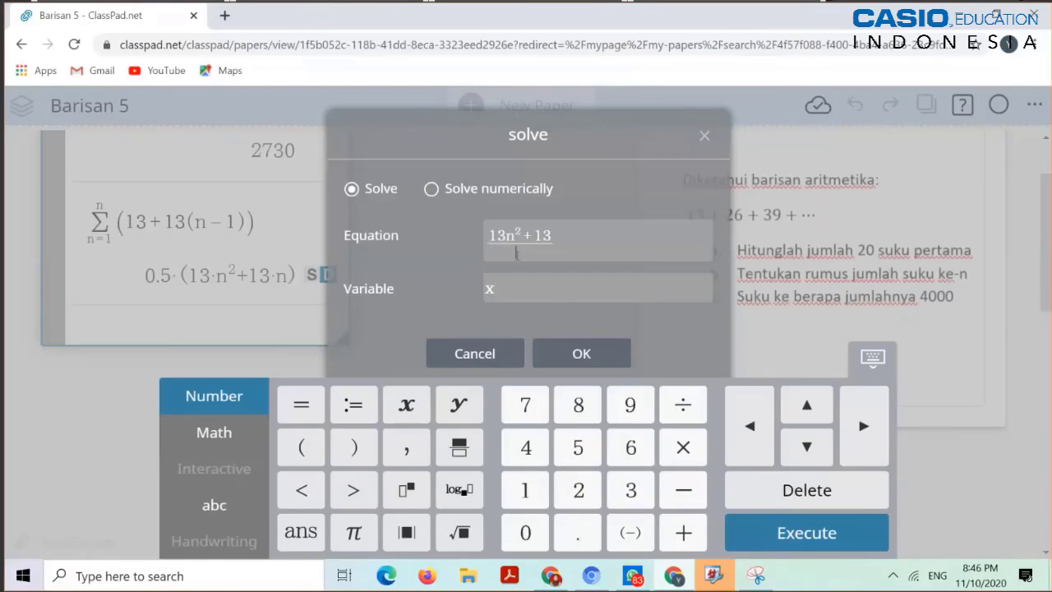
pyautogui.click(580, 496)
pyautogui.click(556, 240)
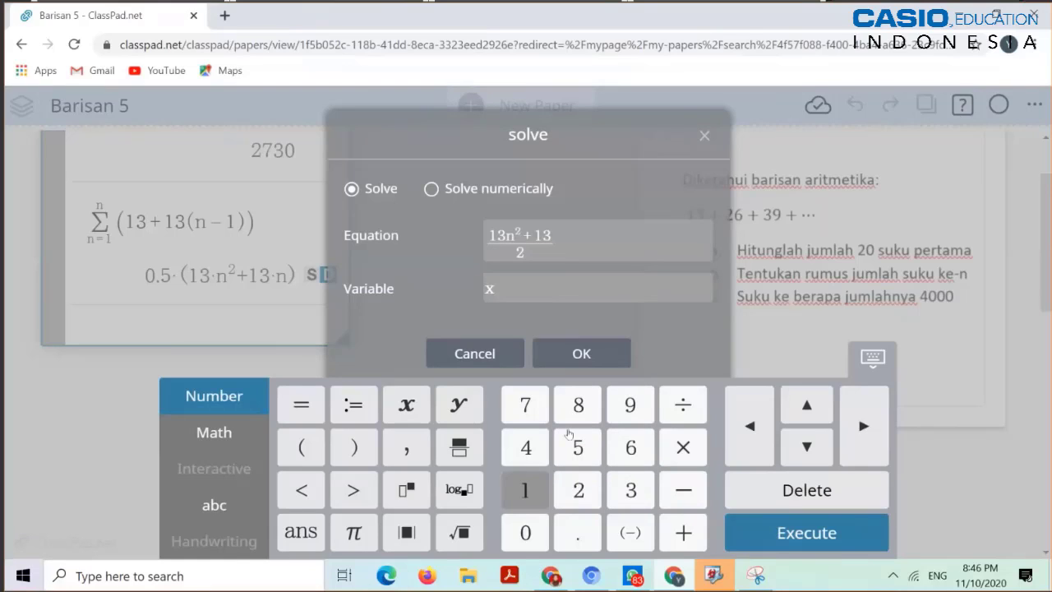
pyautogui.click(300, 405)
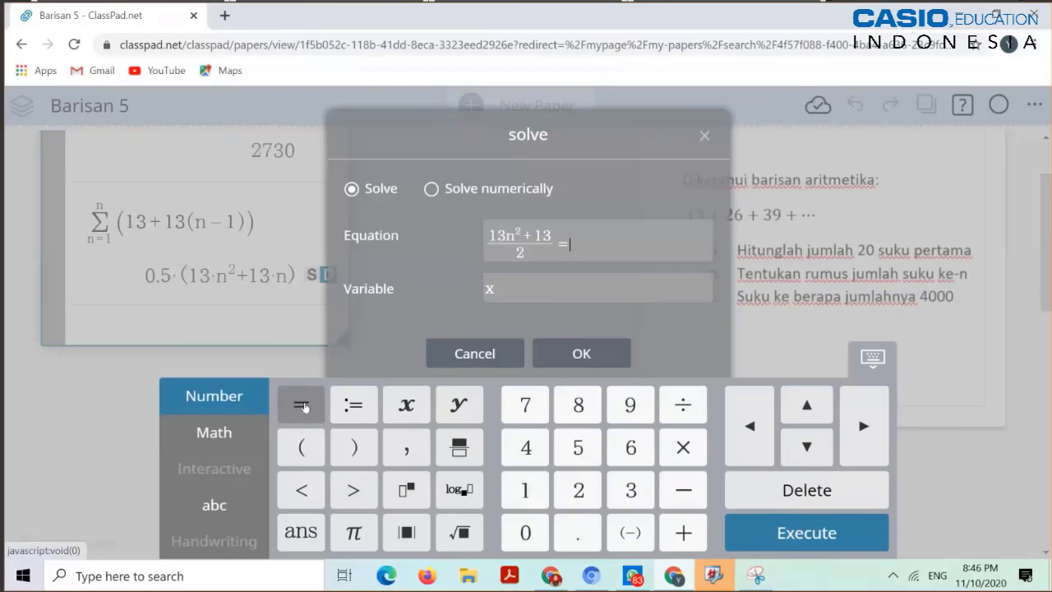
pyautogui.click(525, 451)
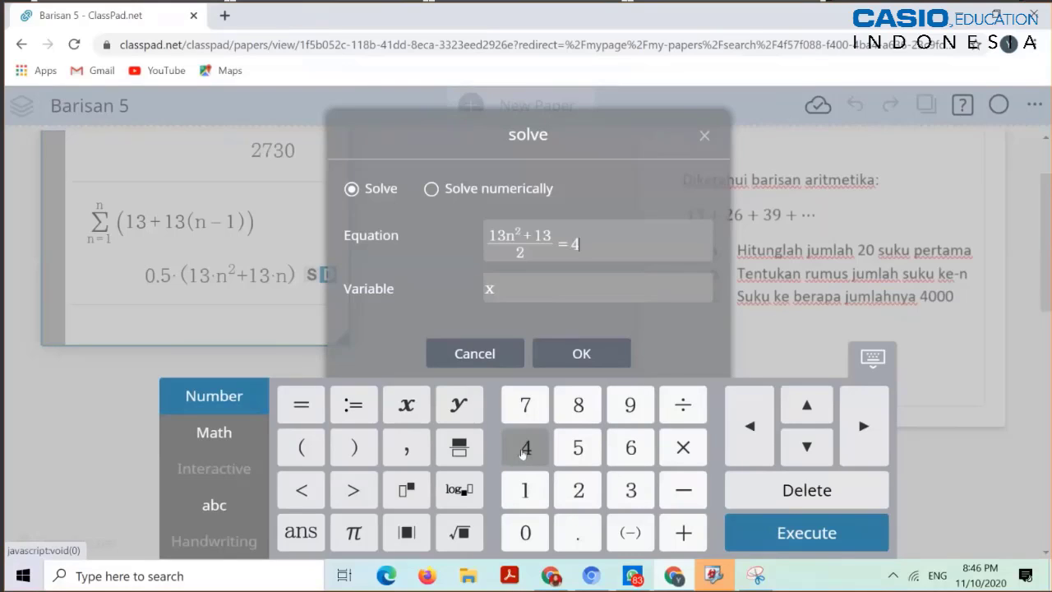
pyautogui.click(525, 535)
pyautogui.click(525, 534)
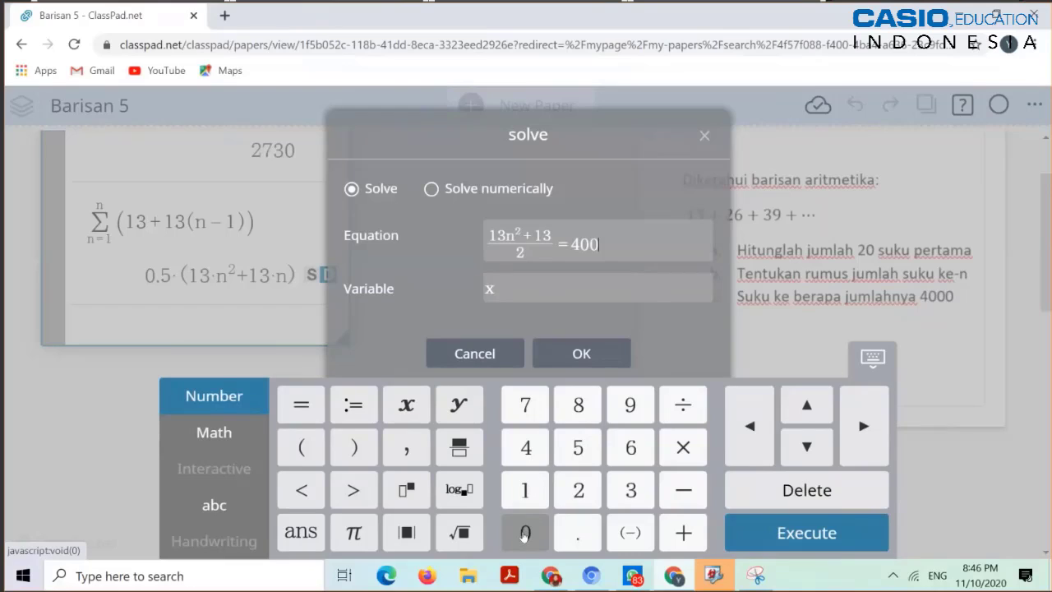
pyautogui.click(524, 534)
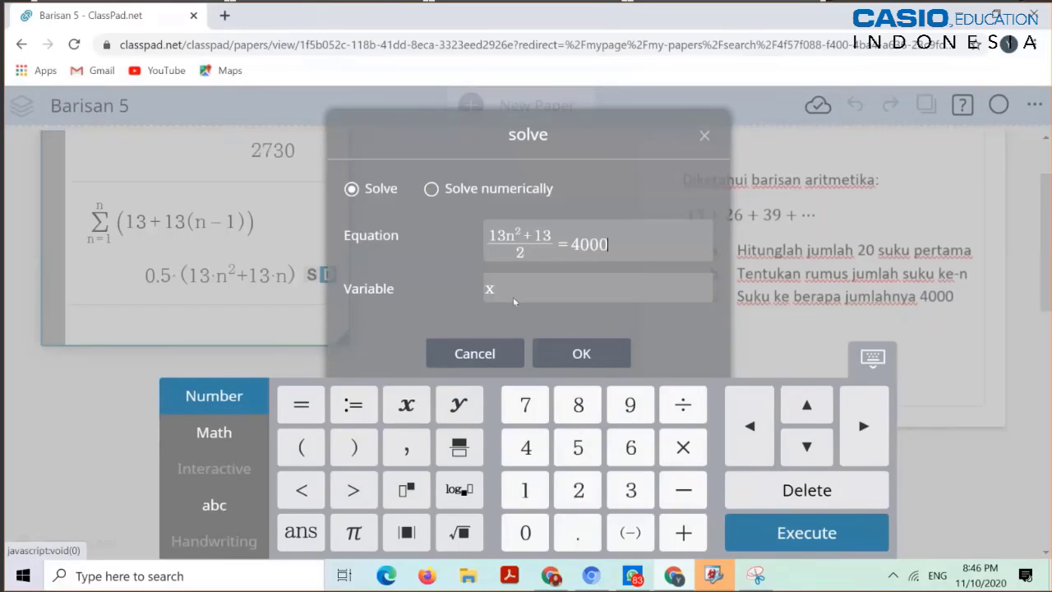
# Change the solve variable from x to n and insert the solve entry
pyautogui.click(511, 293)
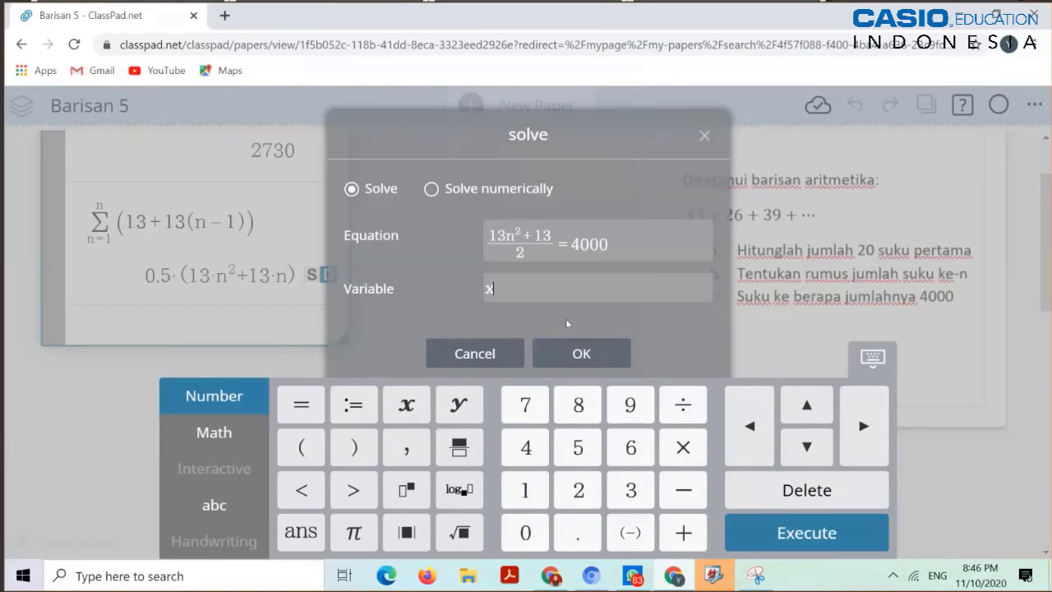
pyautogui.click(755, 496)
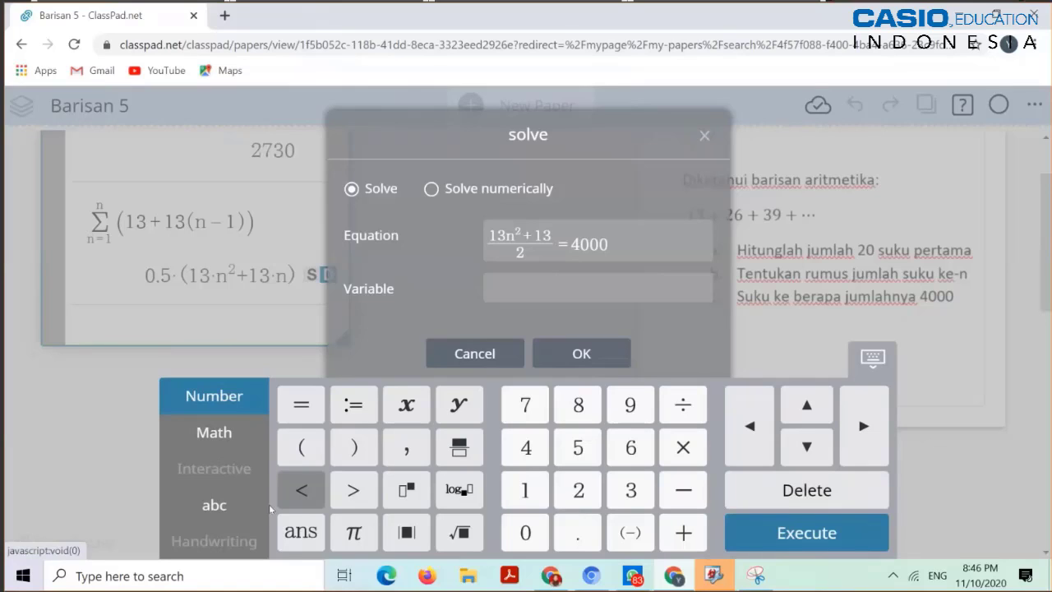
pyautogui.click(244, 505)
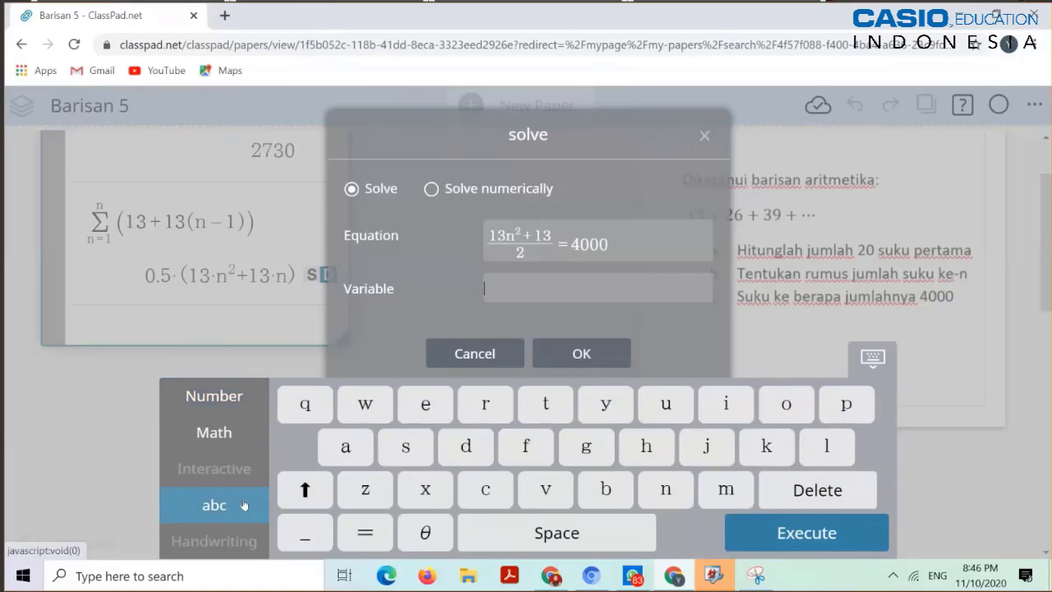
pyautogui.click(665, 491)
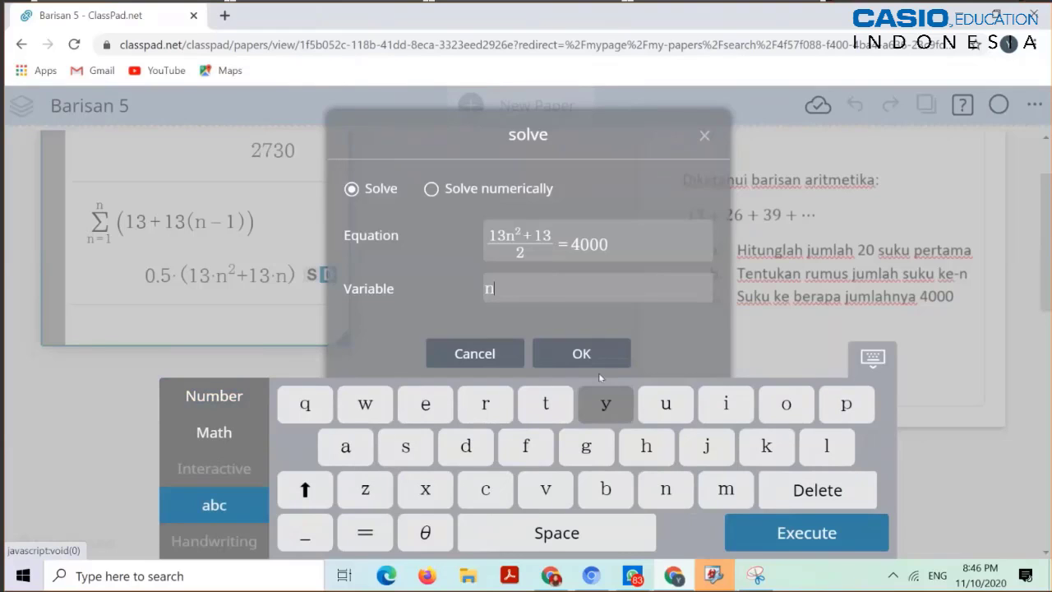
pyautogui.click(583, 354)
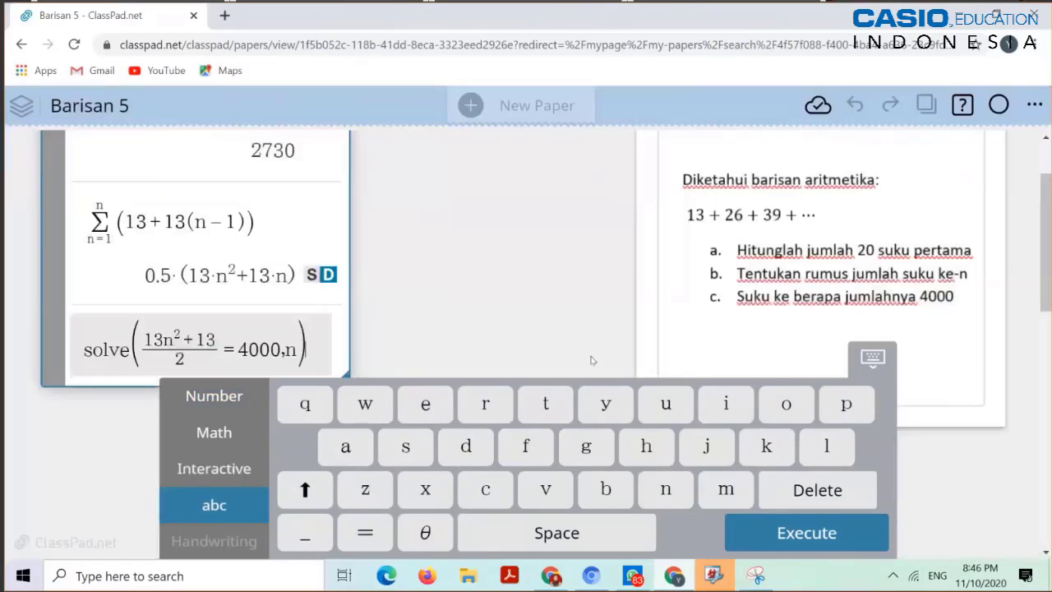
# Solve for n and show both solutions as decimals, n = −24.78678308 and n = 24.78…
pyautogui.scroll(-1, 490, 304)
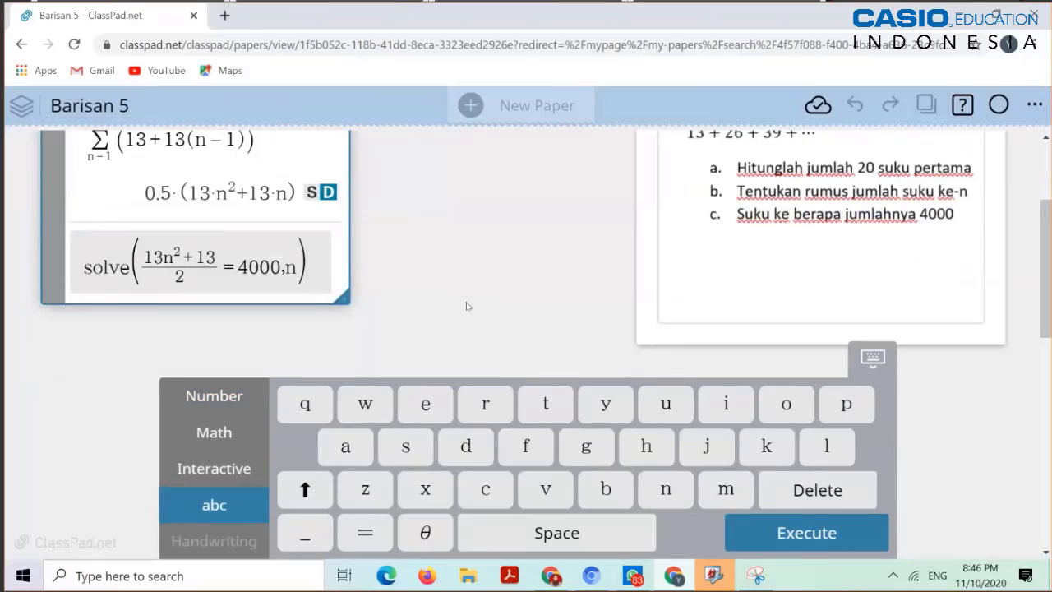
pyautogui.click(783, 534)
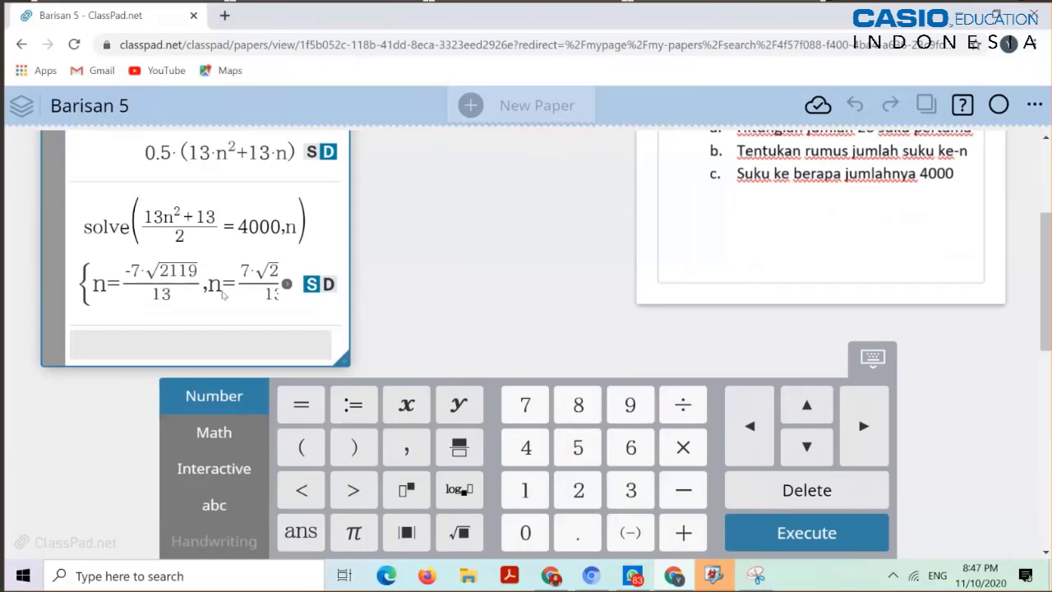
pyautogui.click(287, 285)
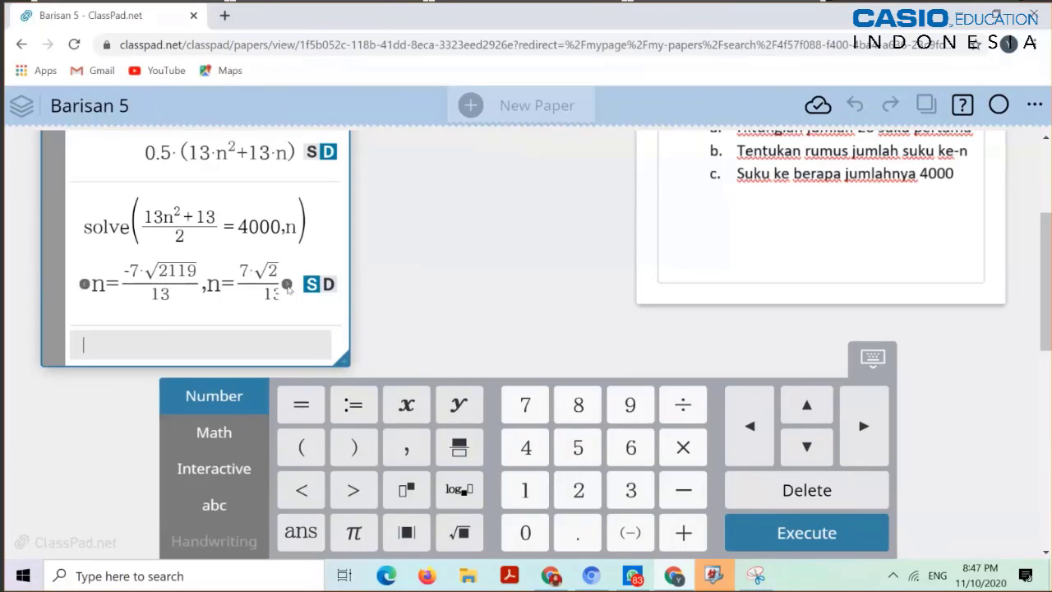
pyautogui.click(287, 284)
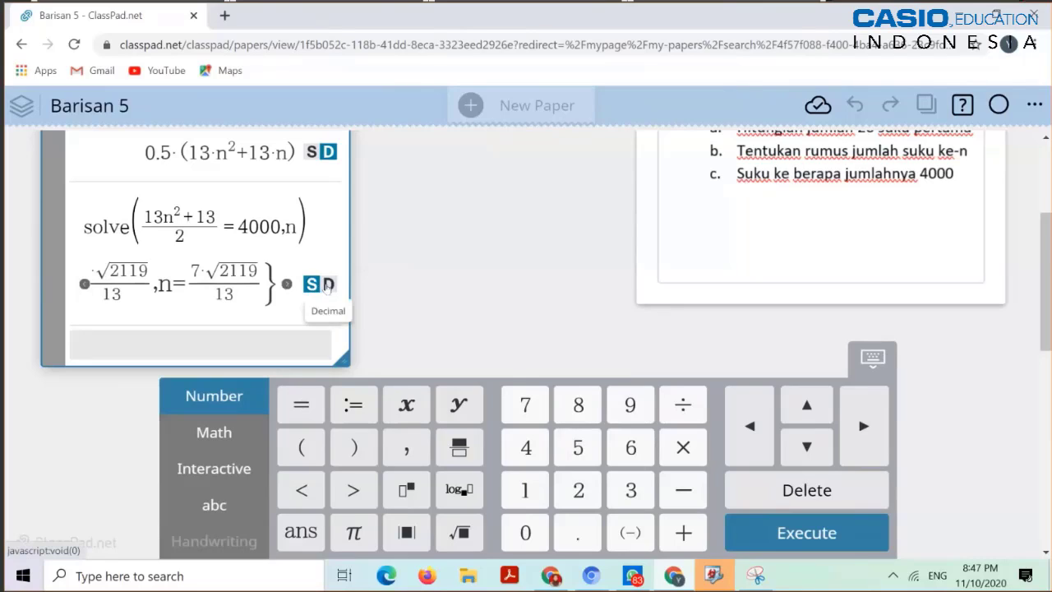
pyautogui.click(327, 284)
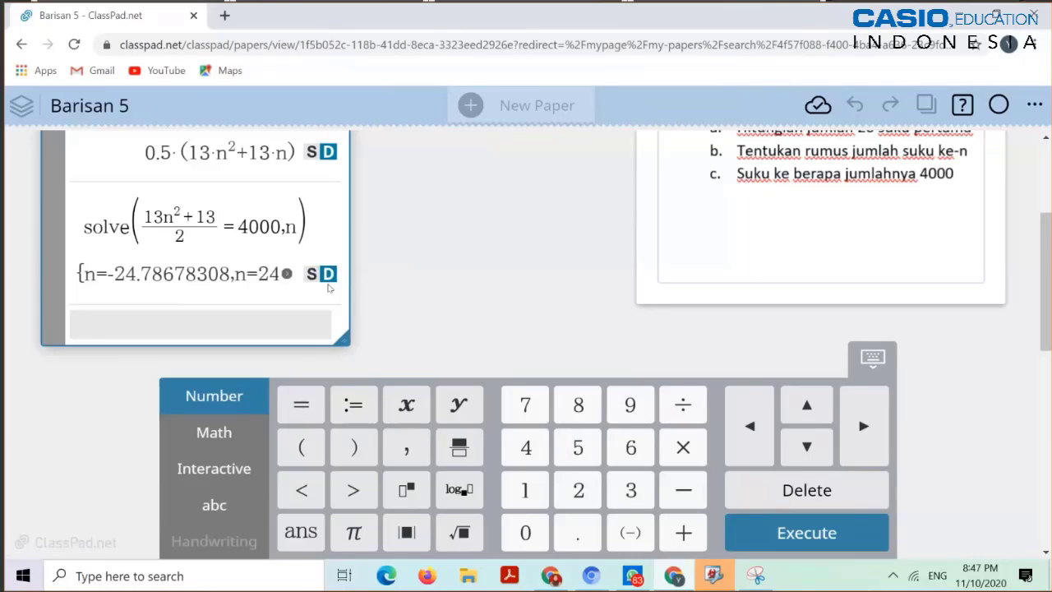
pyautogui.click(287, 274)
pyautogui.click(287, 274)
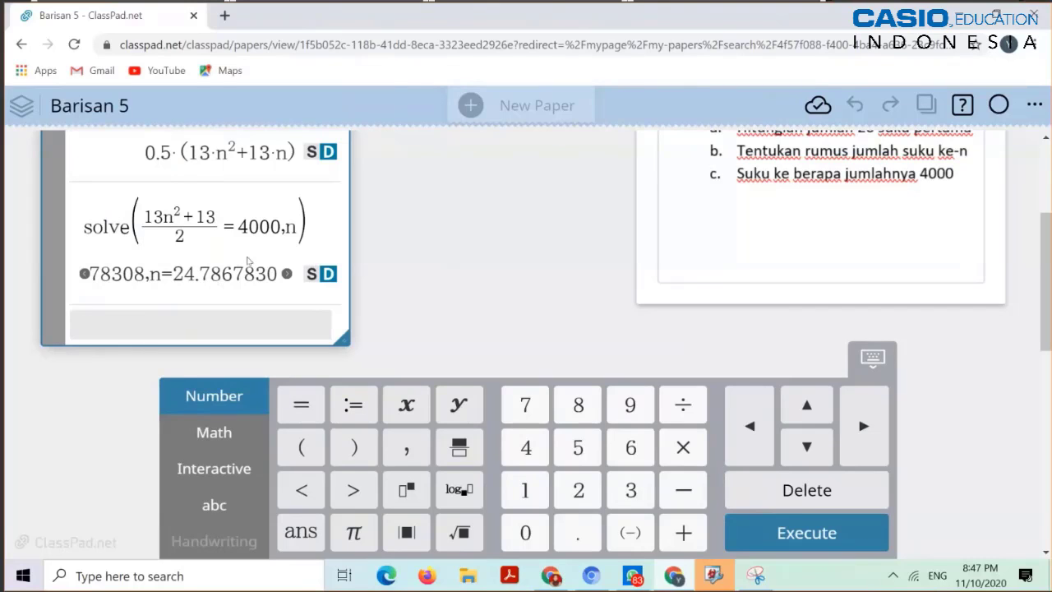
pyautogui.scroll(3, 389, 255)
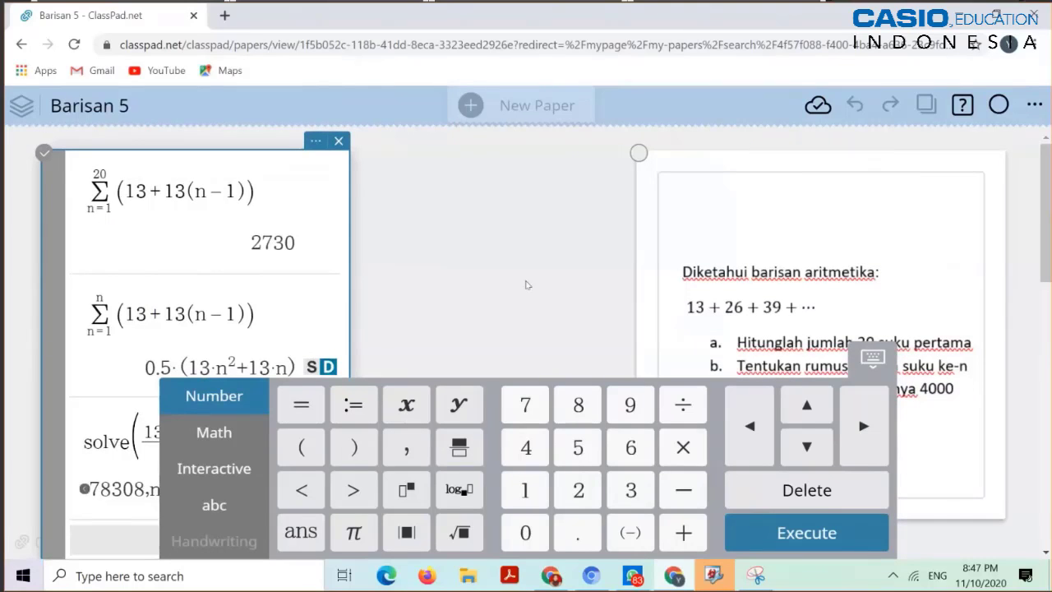
pyautogui.scroll(-1, 506, 250)
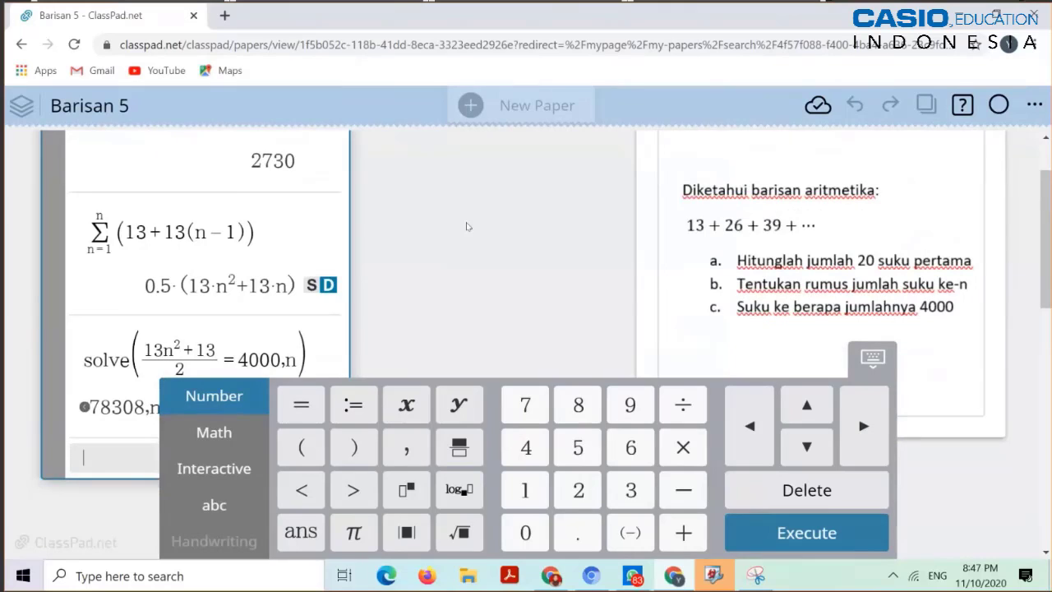
pyautogui.scroll(1, 466, 226)
pyautogui.scroll(1, 453, 239)
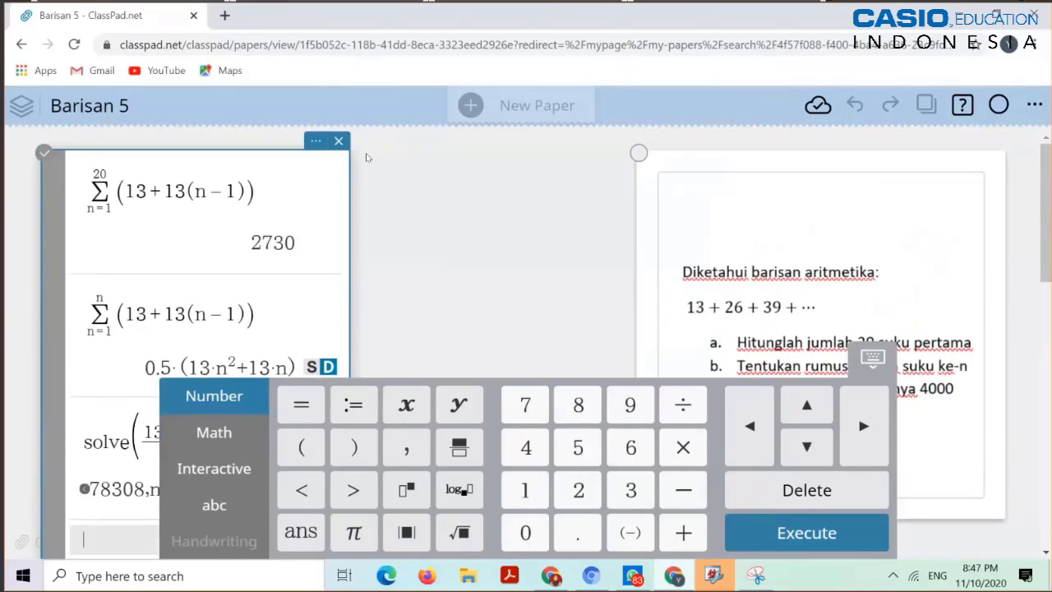
pyautogui.scroll(-1, 432, 199)
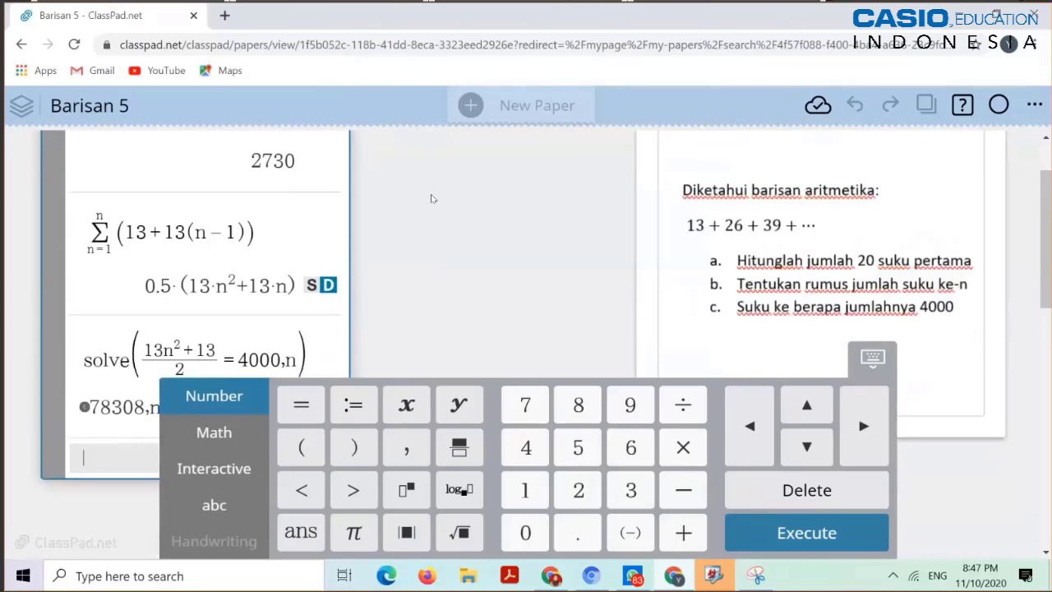
pyautogui.scroll(-1, 431, 195)
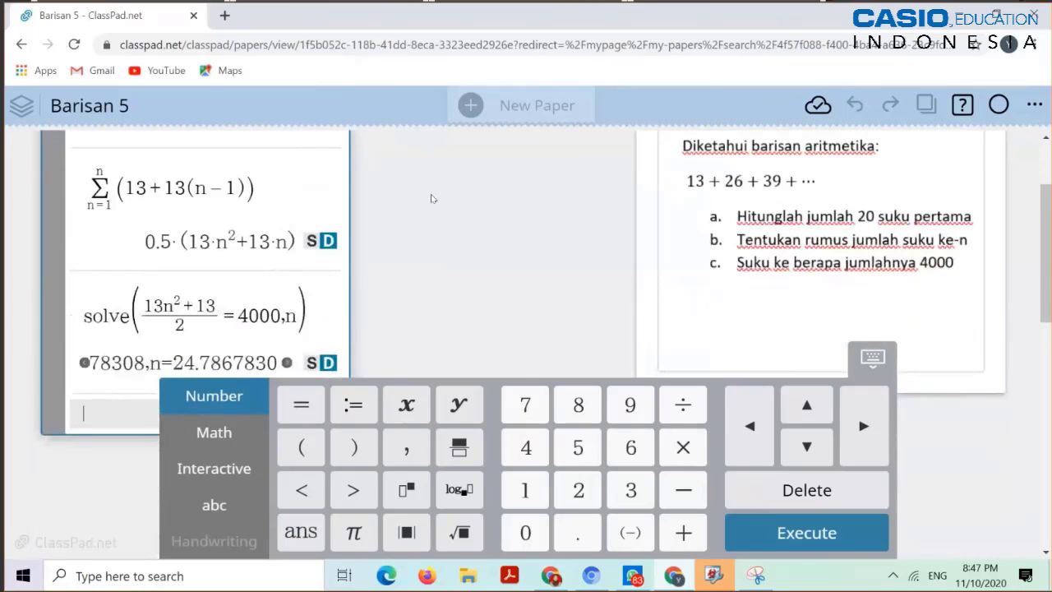
pyautogui.scroll(1, 435, 185)
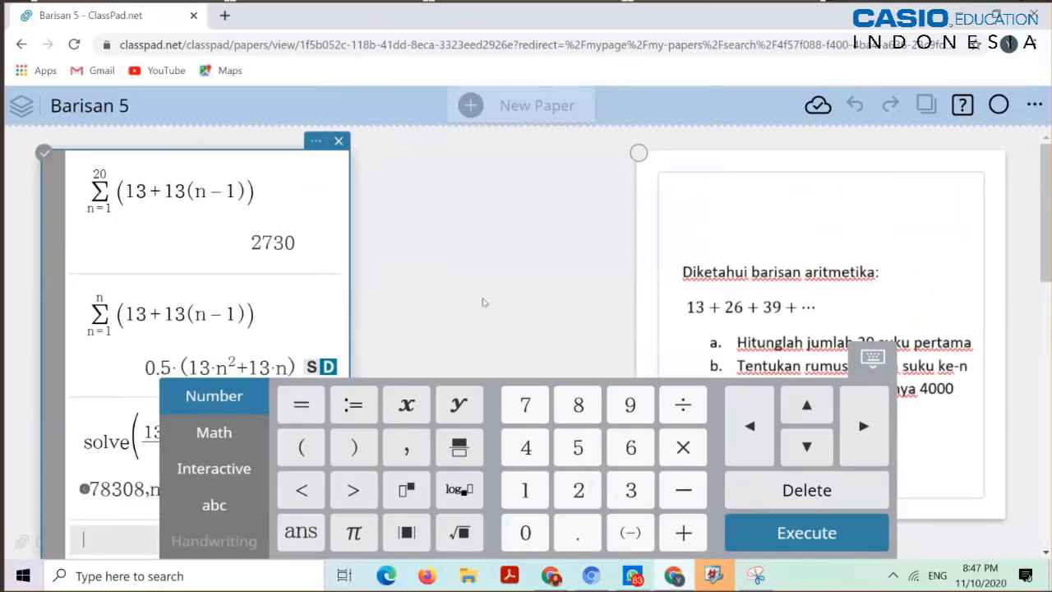
pyautogui.scroll(-1, 483, 302)
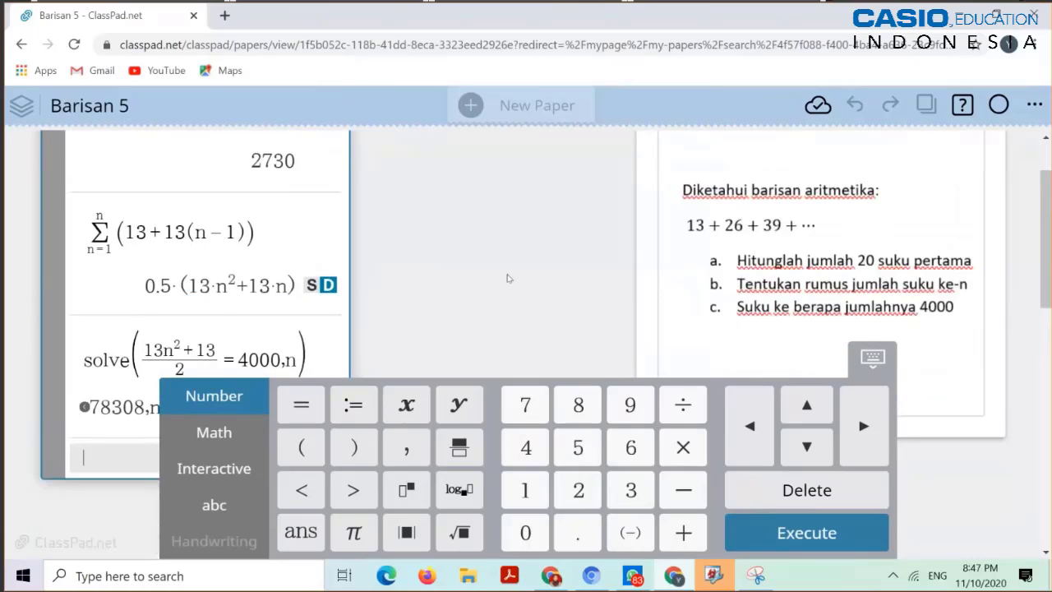
pyautogui.scroll(-1, 509, 278)
pyautogui.scroll(-1, 507, 260)
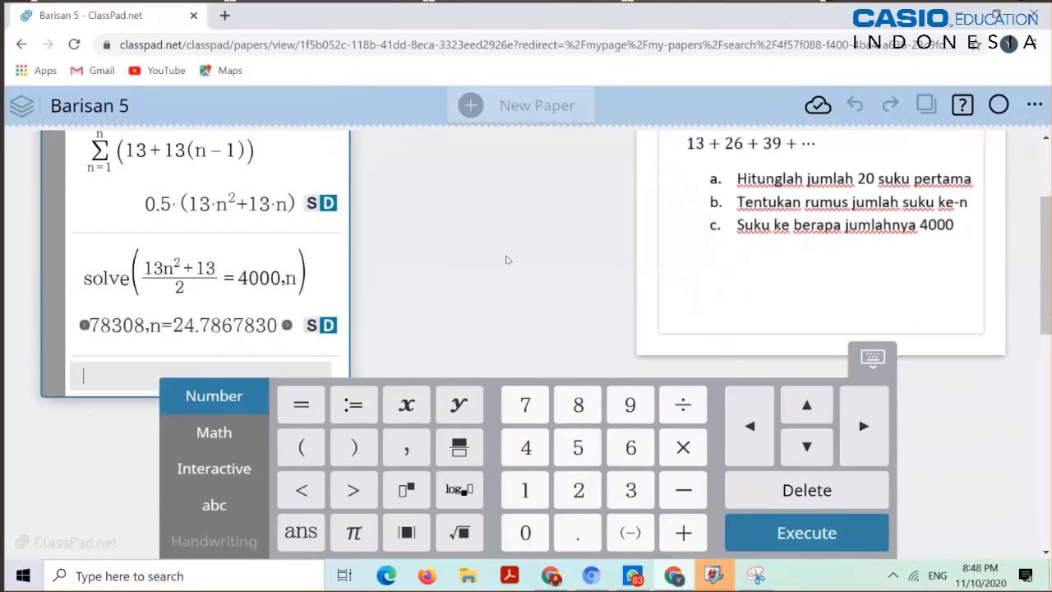
pyautogui.scroll(3, 508, 260)
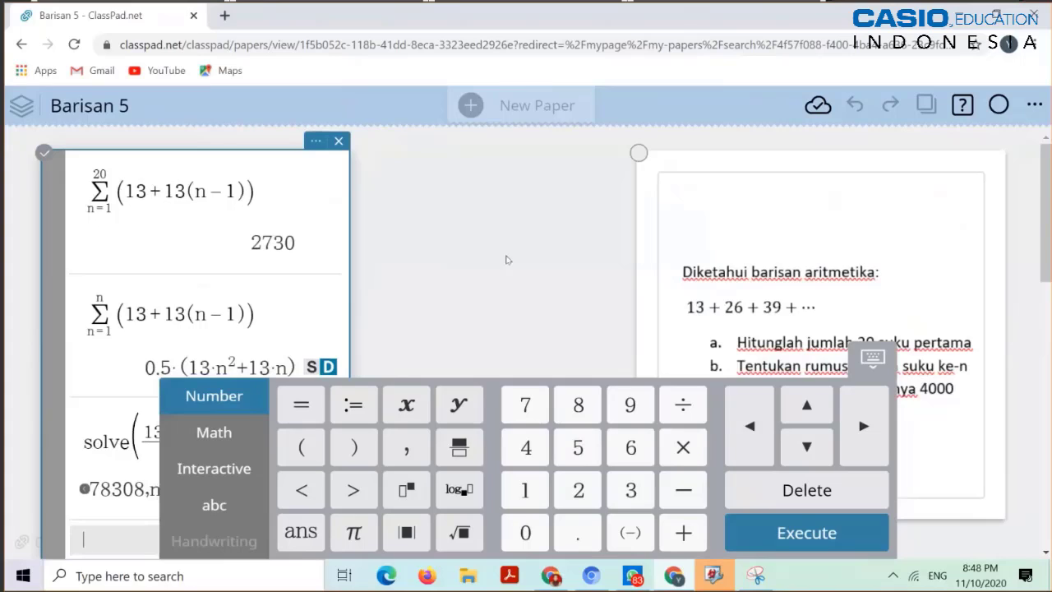
pyautogui.scroll(-1, 507, 259)
pyautogui.scroll(1, 507, 259)
# Close the calculation card, leaving only the 13 + 26 + 39 + … question sheet on Barisan 5
pyautogui.click(339, 142)
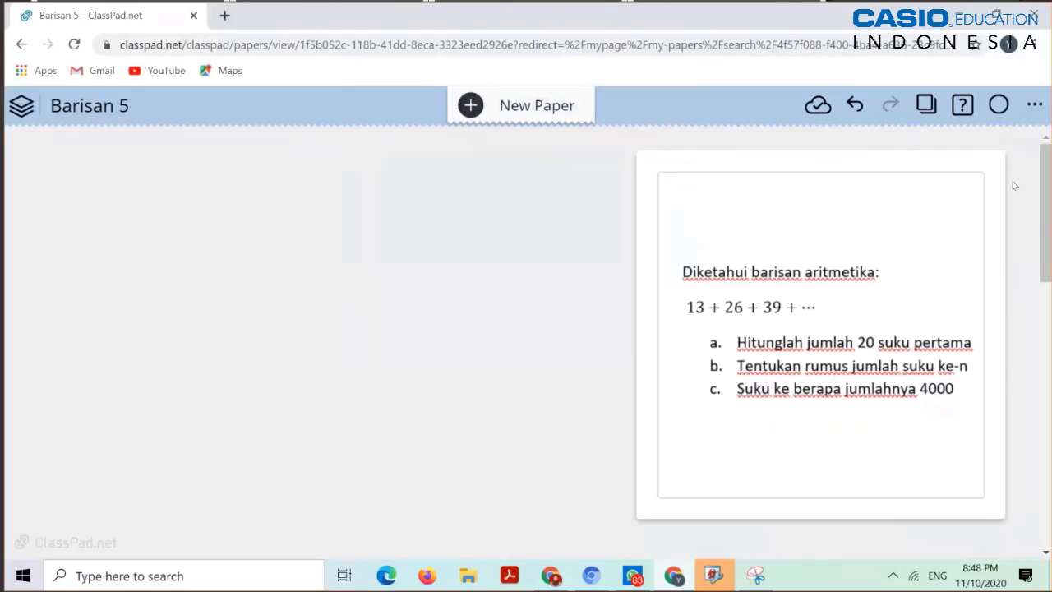
pyautogui.moveTo(1047, 235); pyautogui.dragTo(1032, 215)
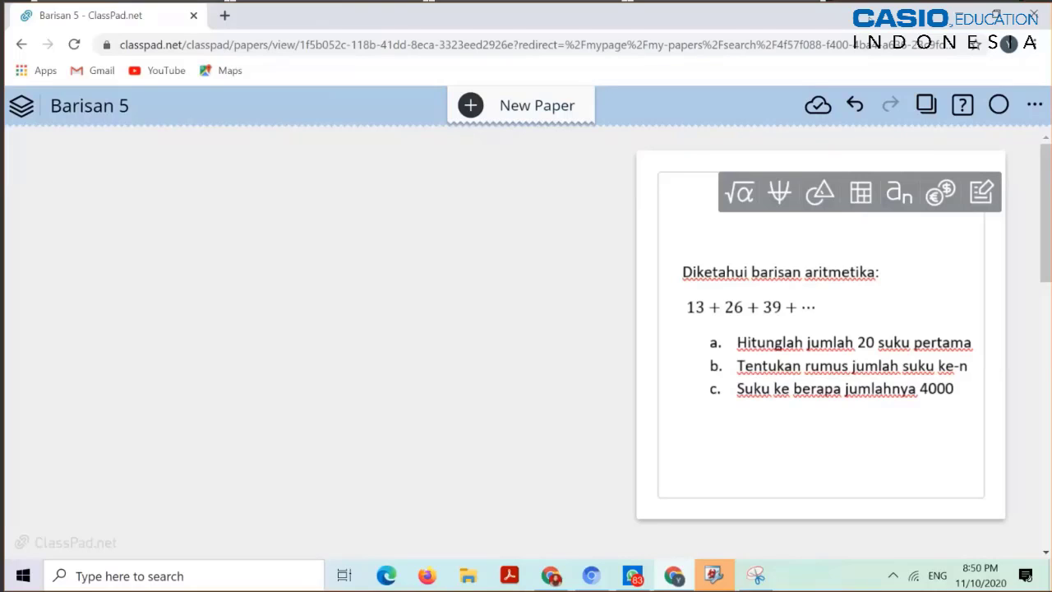
pyautogui.click(293, 249)
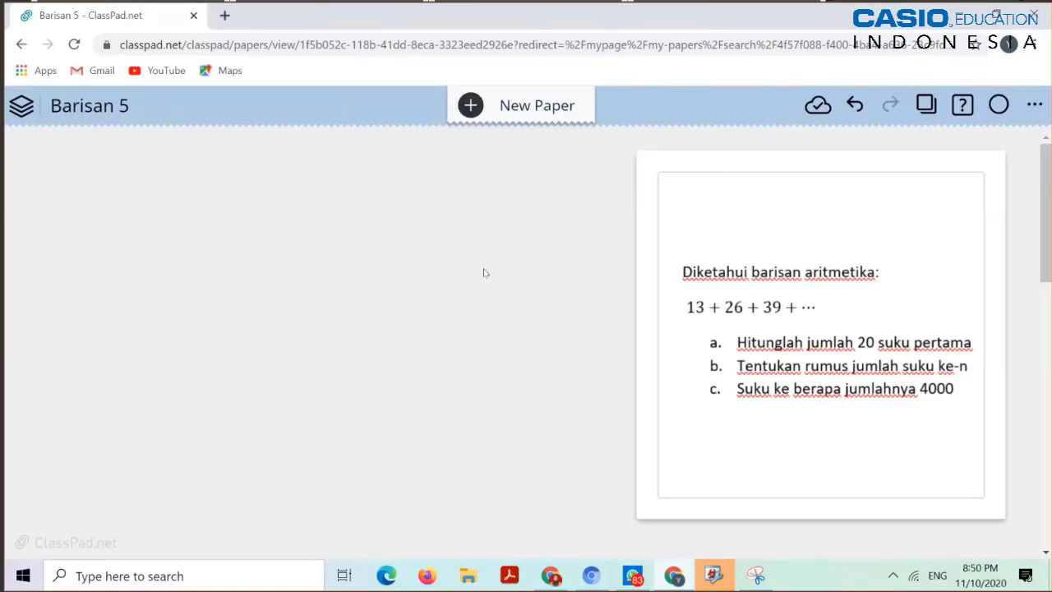
pyautogui.click(980, 161)
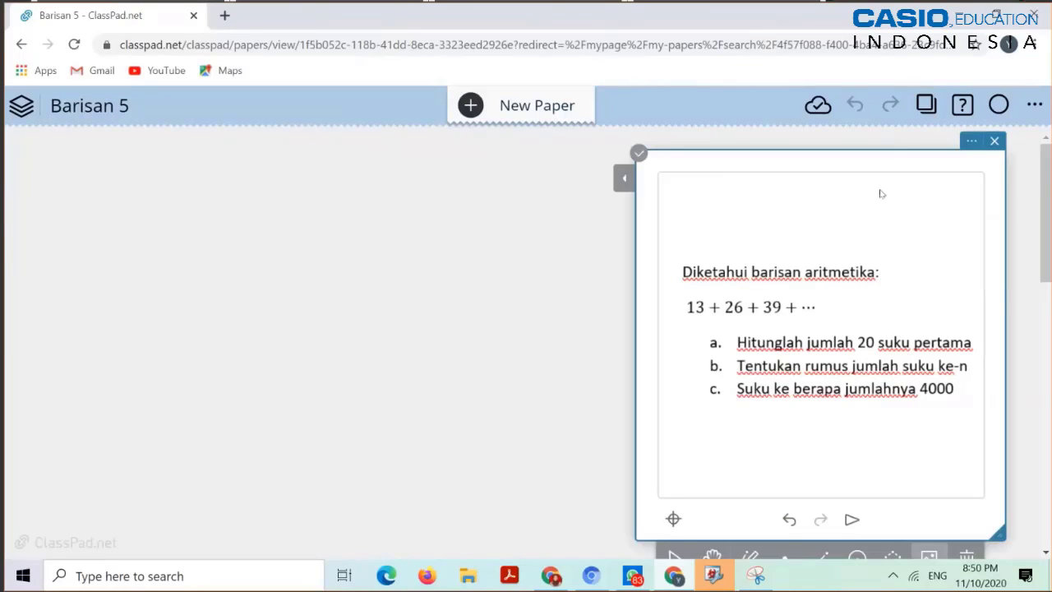
# Create a fresh untitled paper from the top bar's New Paper button
pyautogui.click(474, 105)
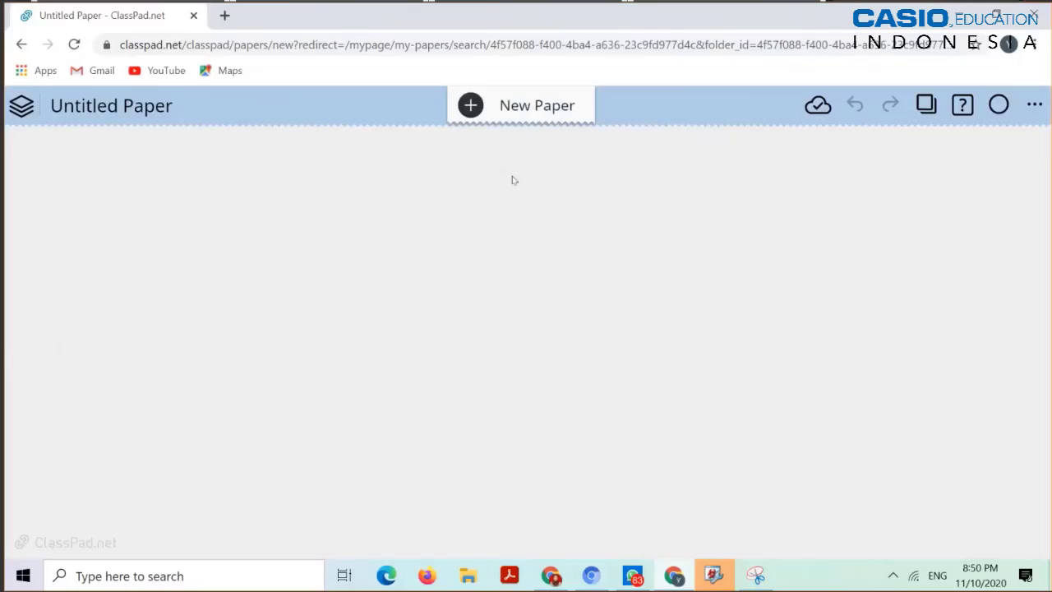
pyautogui.click(551, 212)
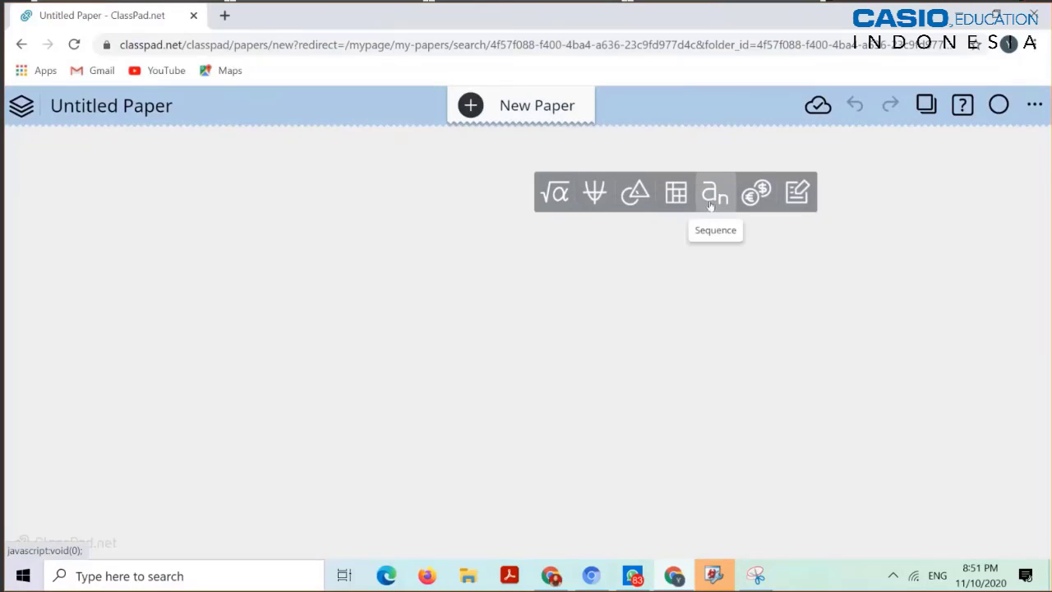
pyautogui.click(554, 194)
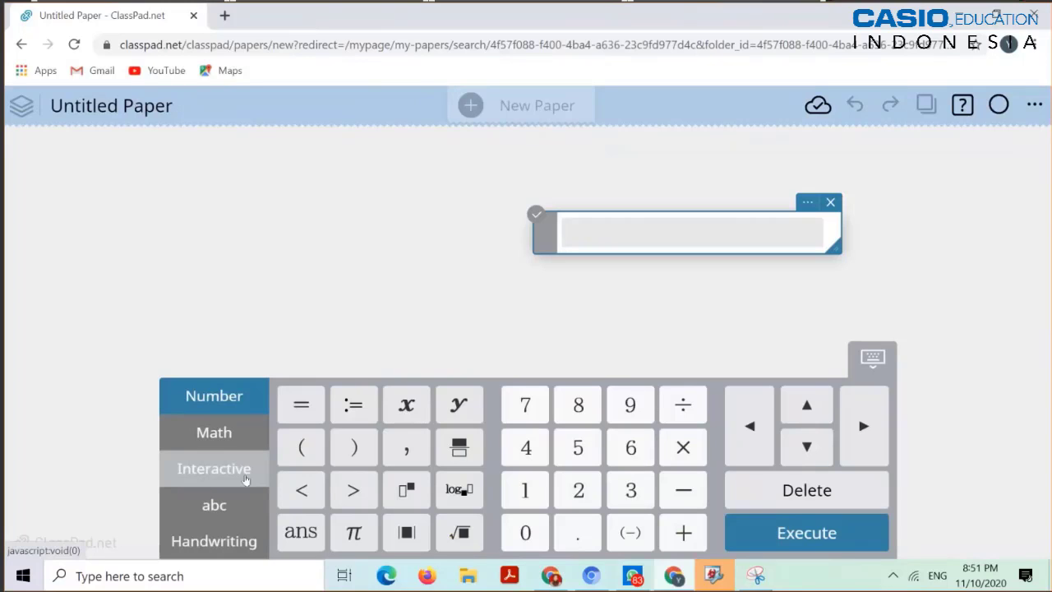
pyautogui.click(222, 433)
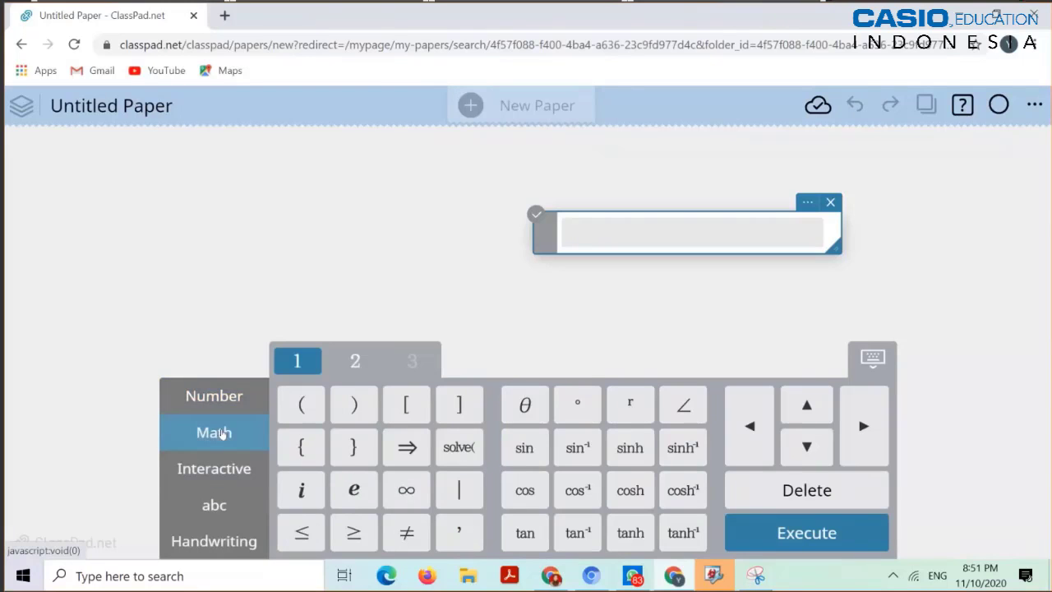
pyautogui.click(356, 363)
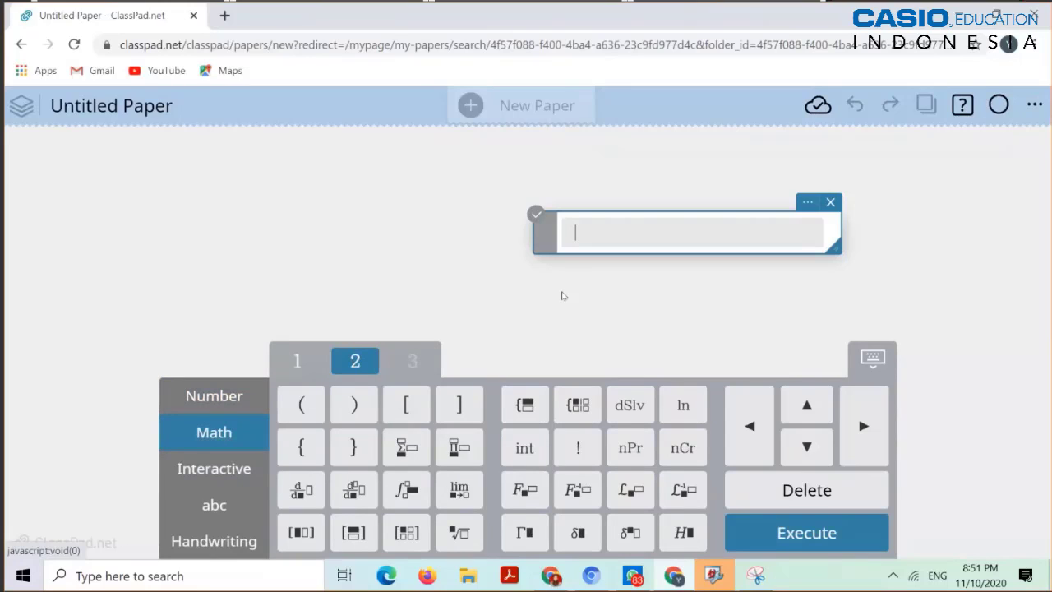
pyautogui.click(831, 202)
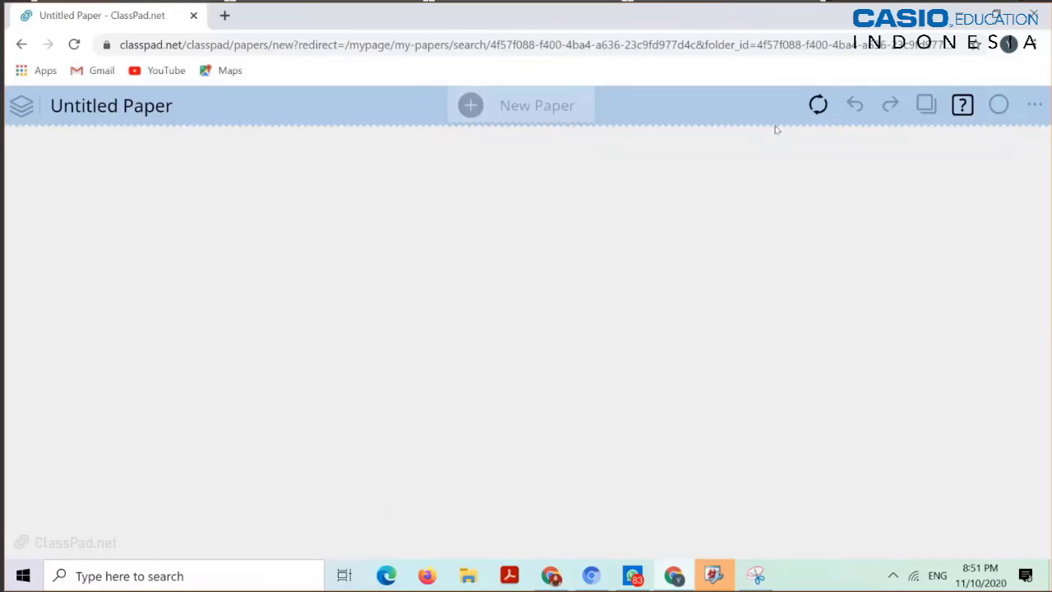
pyautogui.click(472, 236)
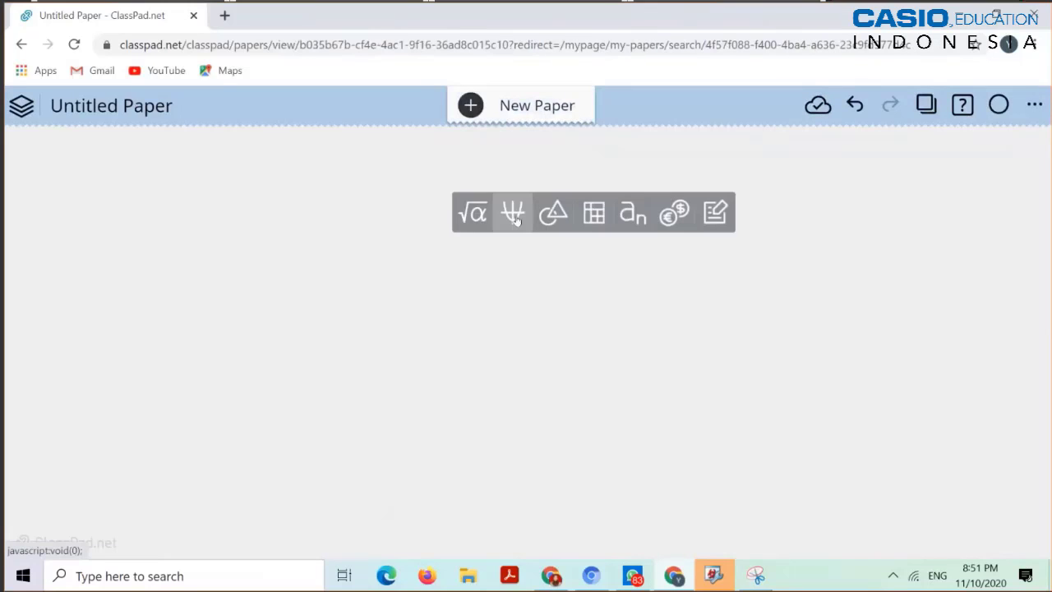
pyautogui.click(472, 216)
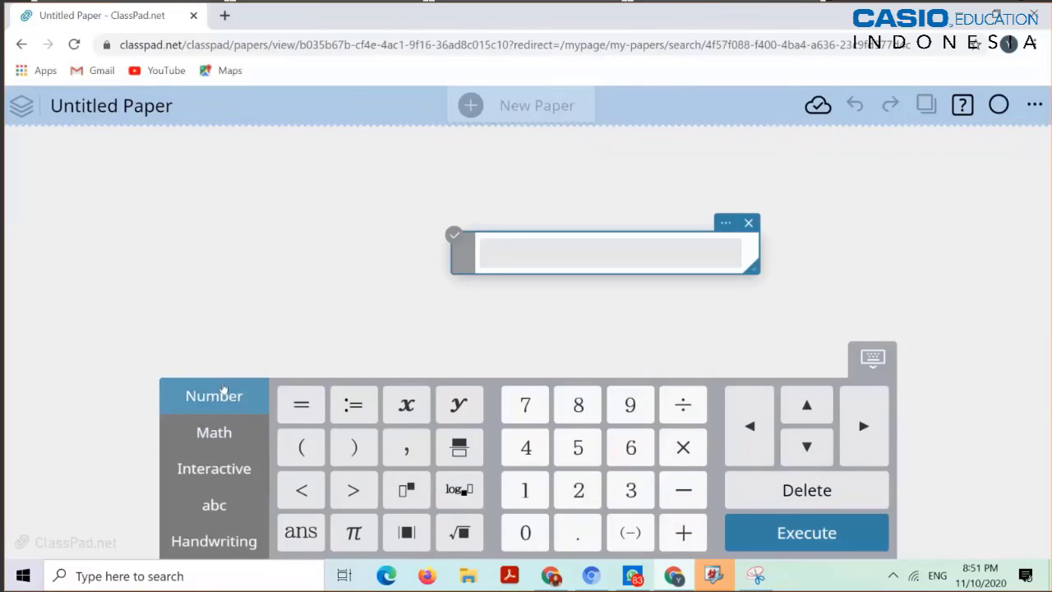
pyautogui.click(214, 433)
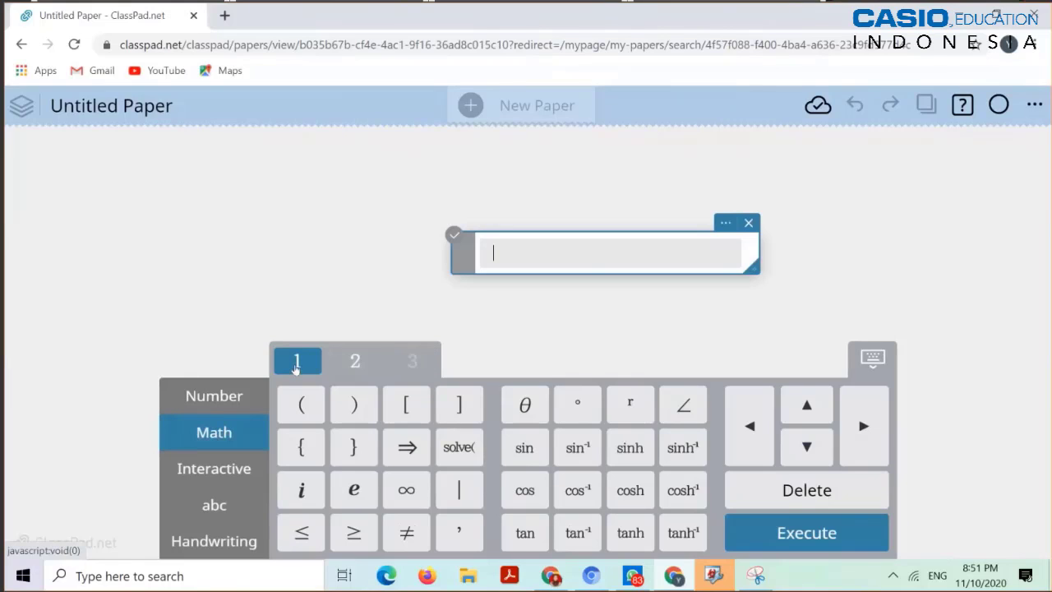
pyautogui.click(356, 363)
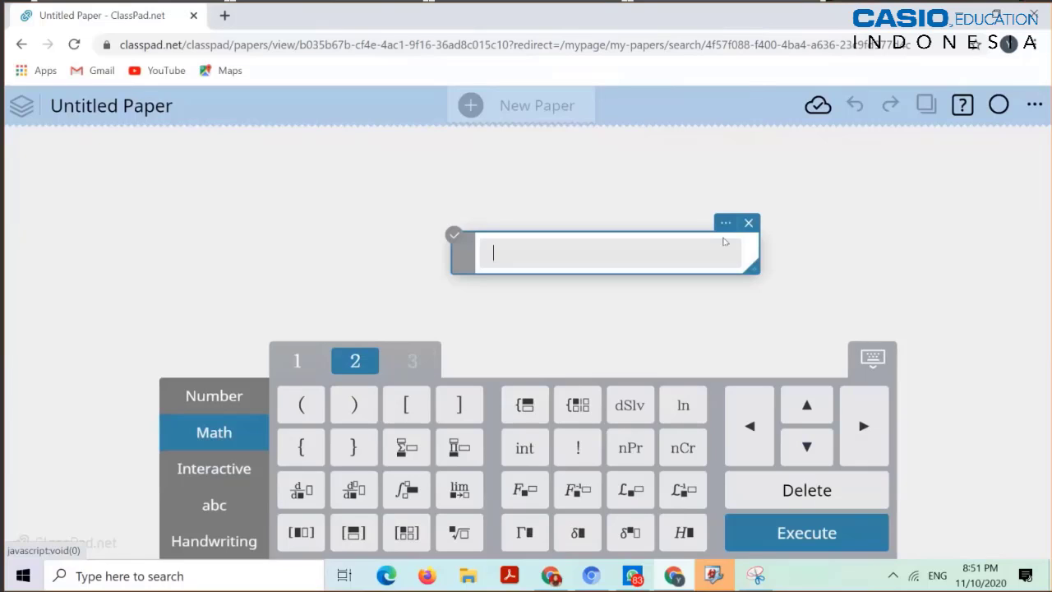
pyautogui.click(749, 223)
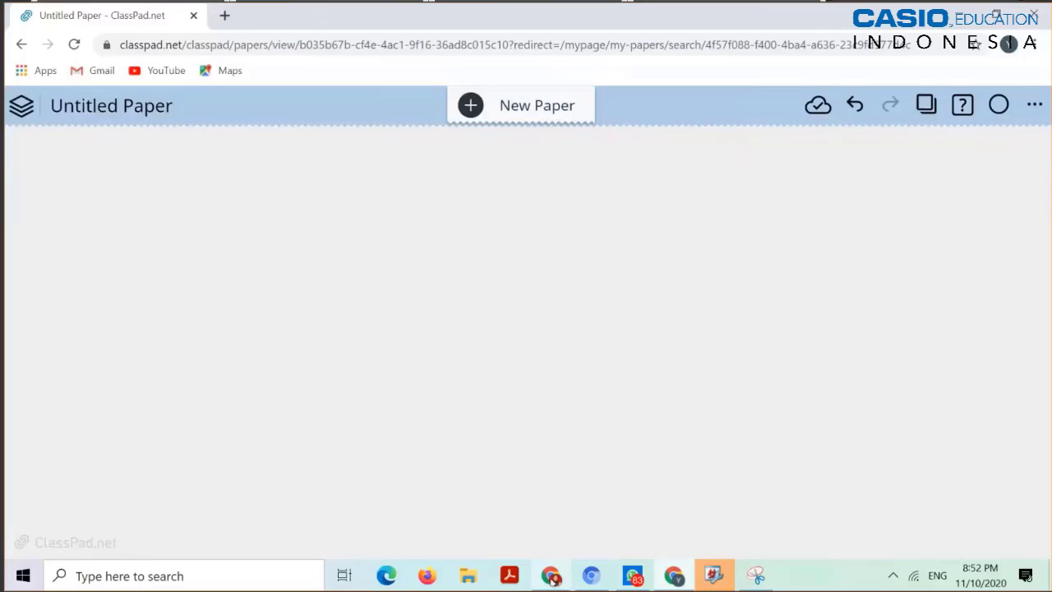
# From the Webex browser window, open a new Chrome window under a different profile
pyautogui.click(552, 578)
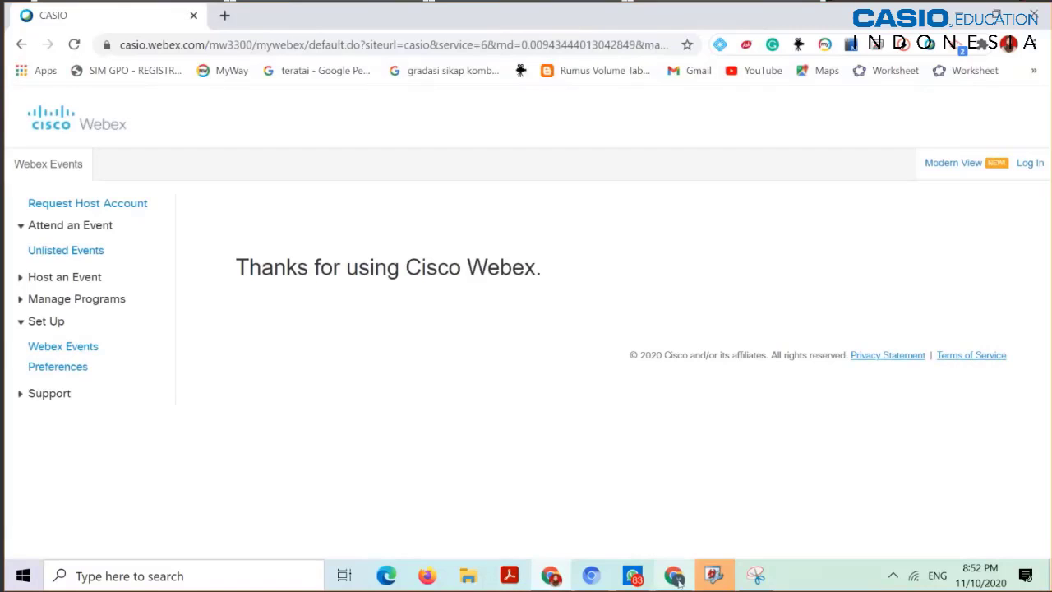
pyautogui.click(675, 577)
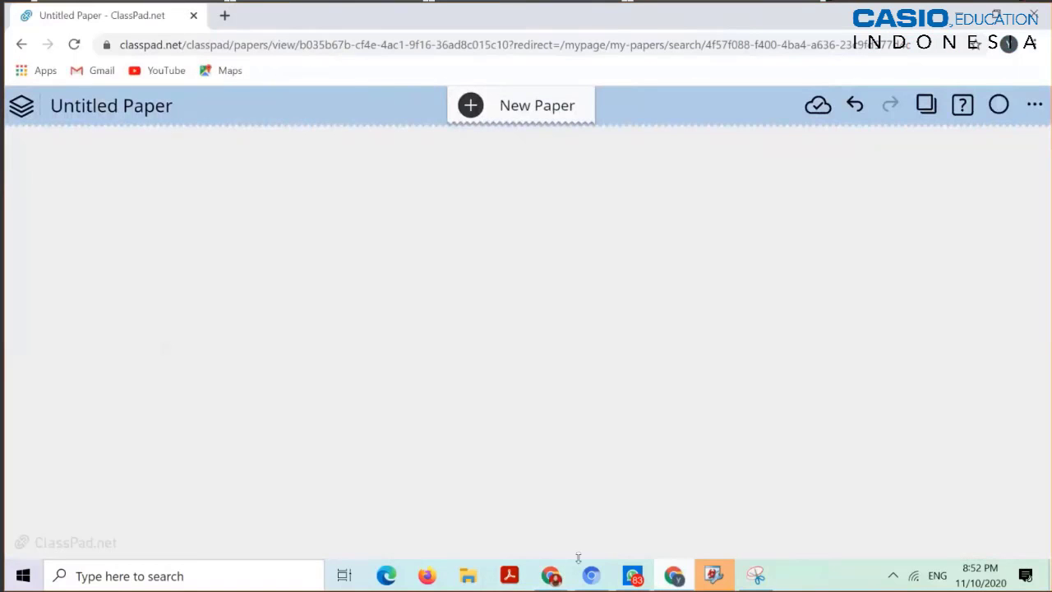
pyautogui.click(552, 577)
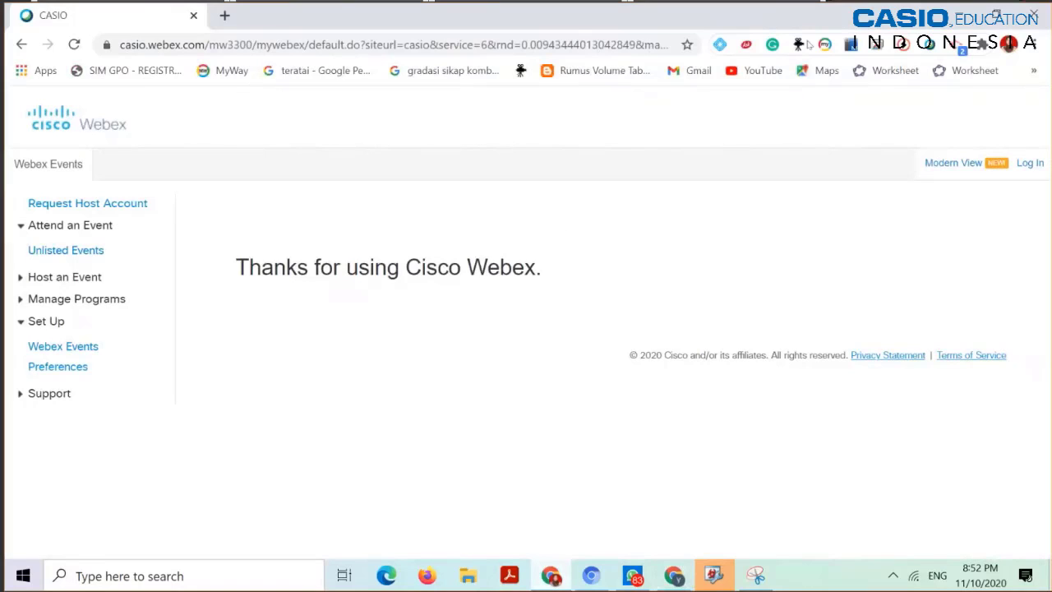
pyautogui.click(1010, 45)
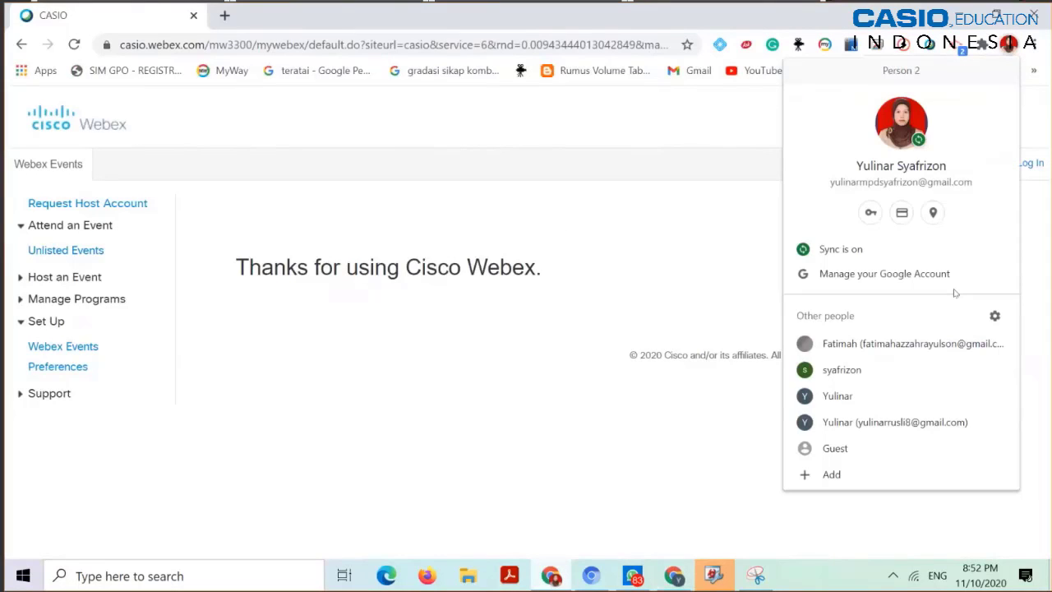
pyautogui.click(865, 401)
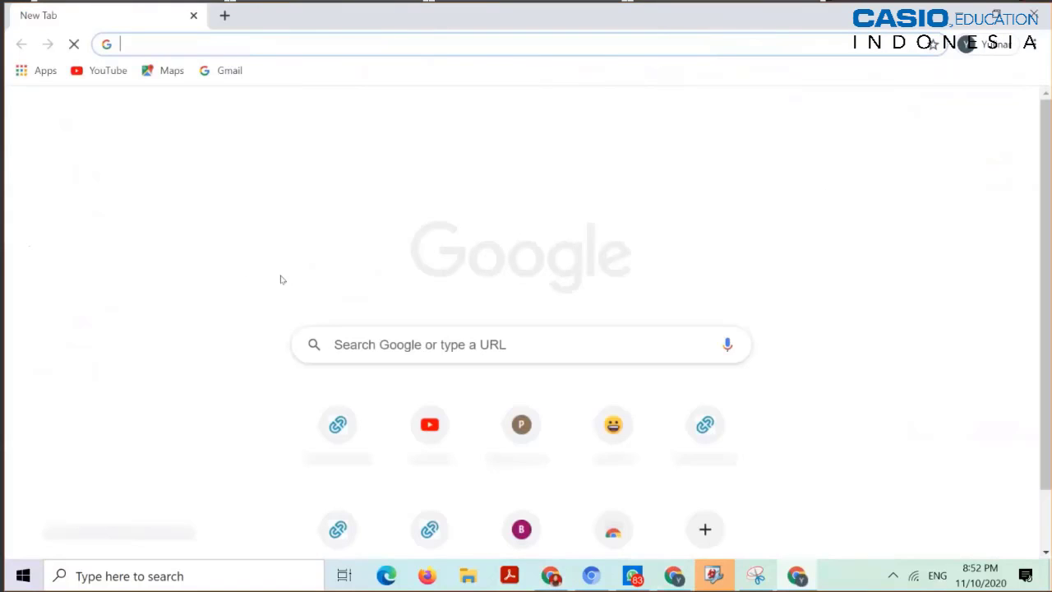
# Load the shared homework paper with the aₙ₊₁ = 0.5aₙ, a₁ = 48 table and graph
pyautogui.scroll(-1, 456, 423)
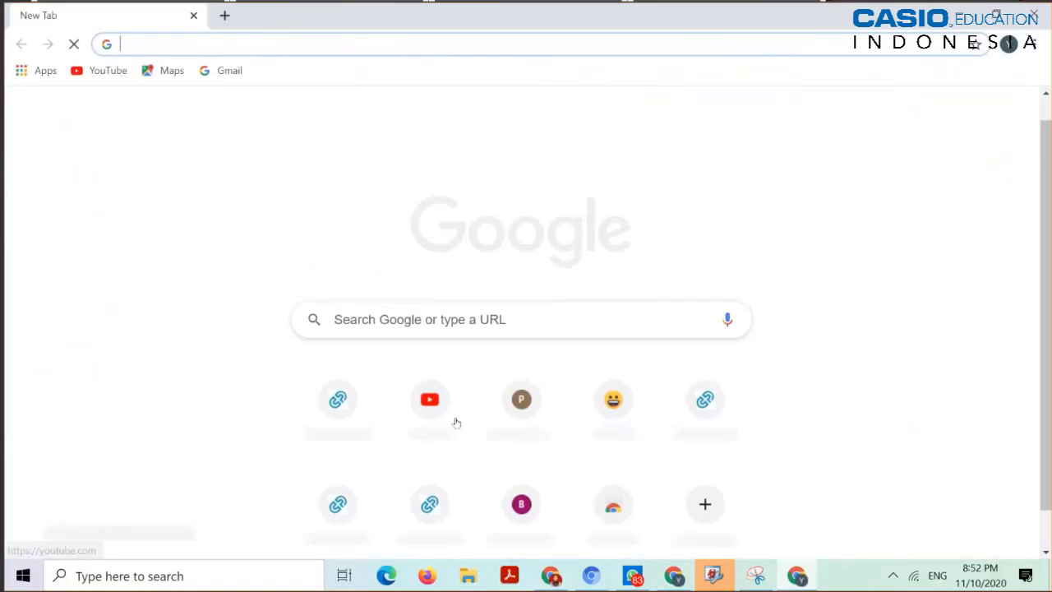
pyautogui.scroll(-2, 403, 397)
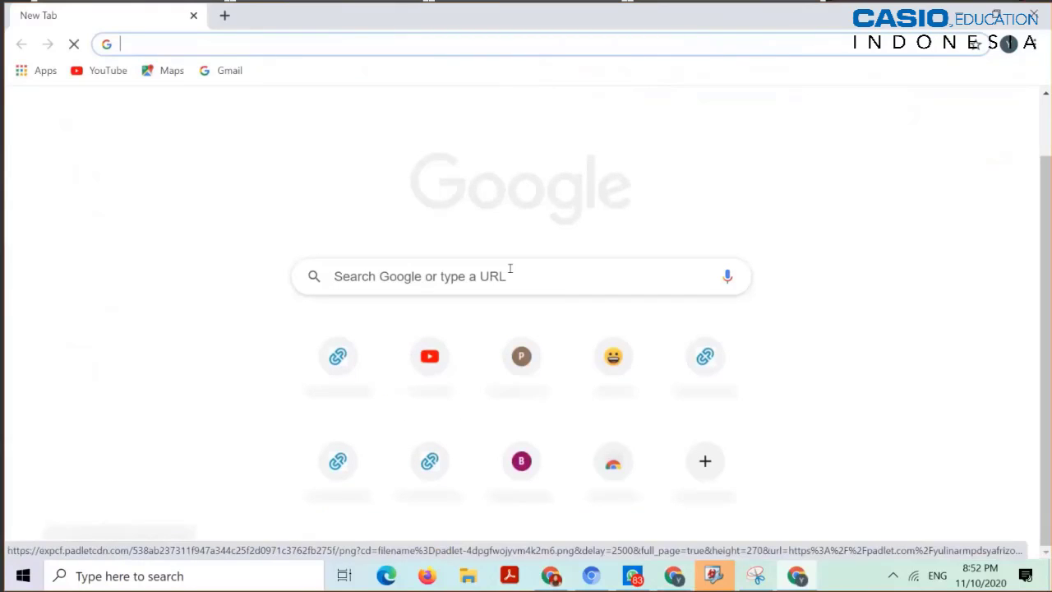
pyautogui.click(337, 364)
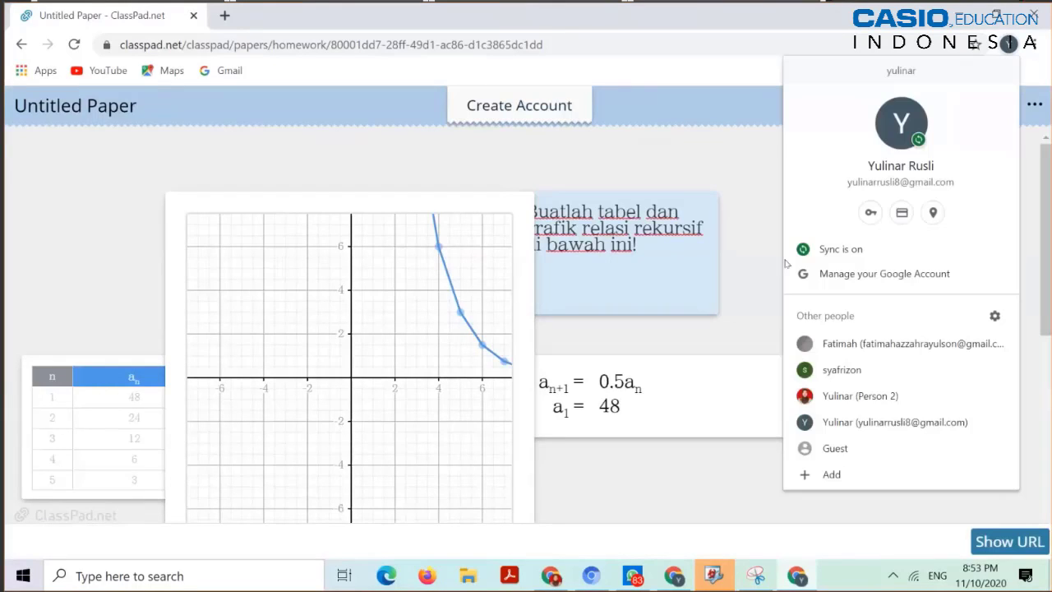
# Delete the graph card from the shared homework paper
pyautogui.click(794, 291)
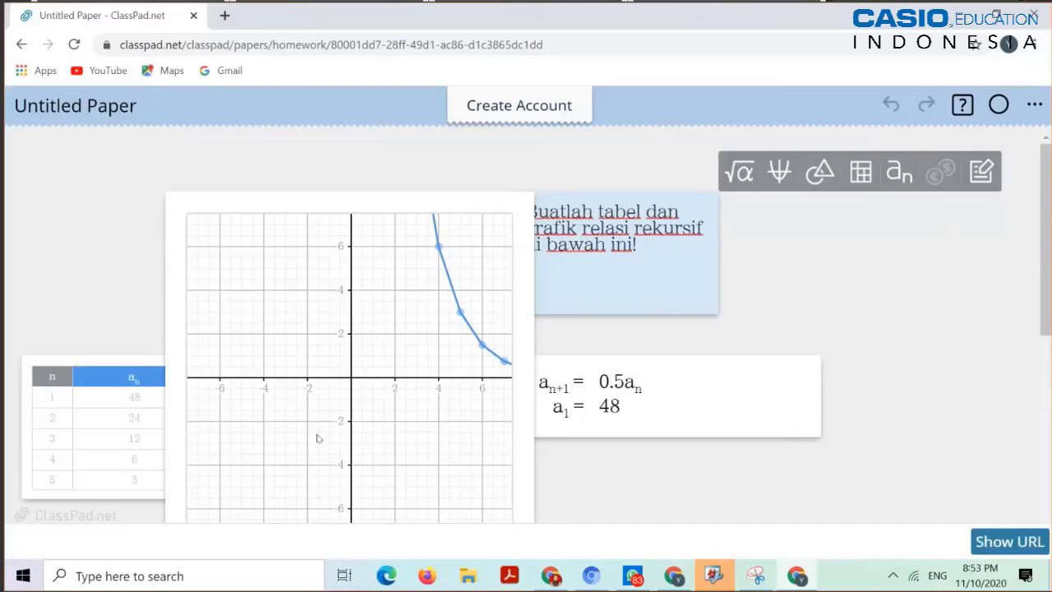
pyautogui.click(740, 186)
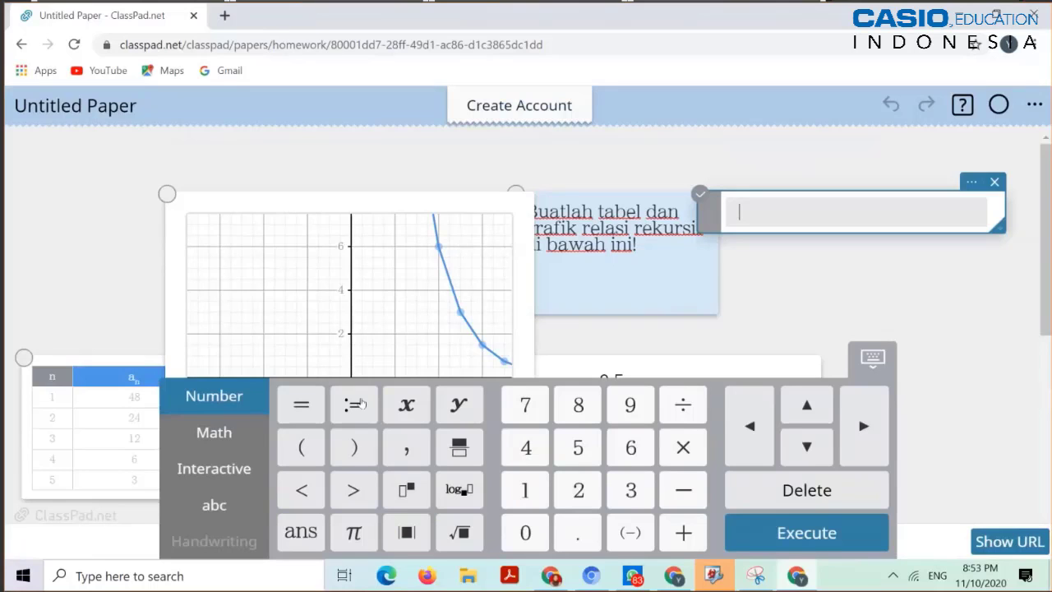
pyautogui.click(475, 266)
pyautogui.click(523, 182)
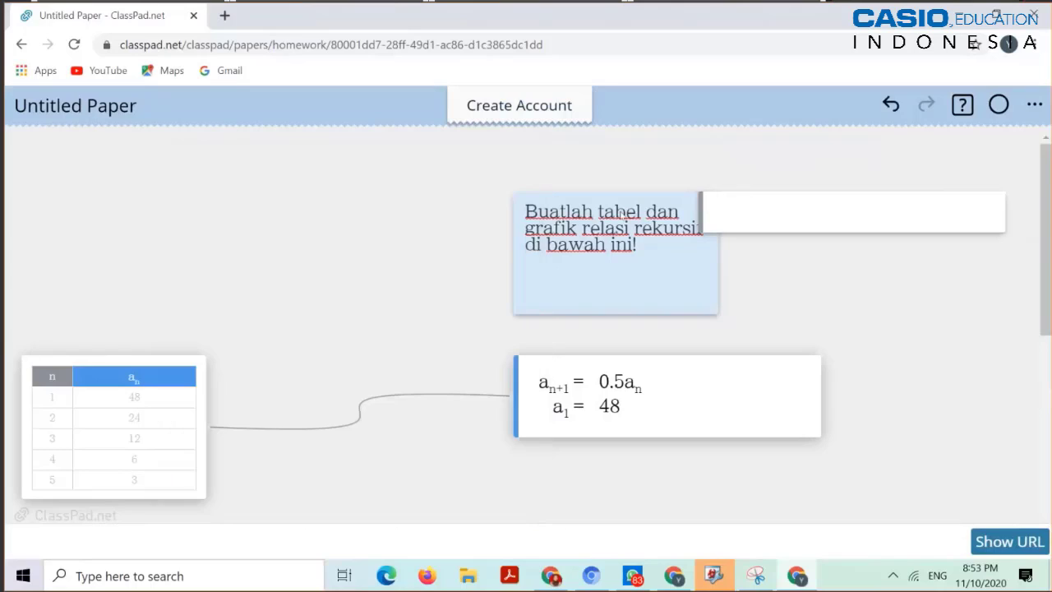
# Delete the instruction text card and the recursive sequence card with its linked table
pyautogui.click(622, 214)
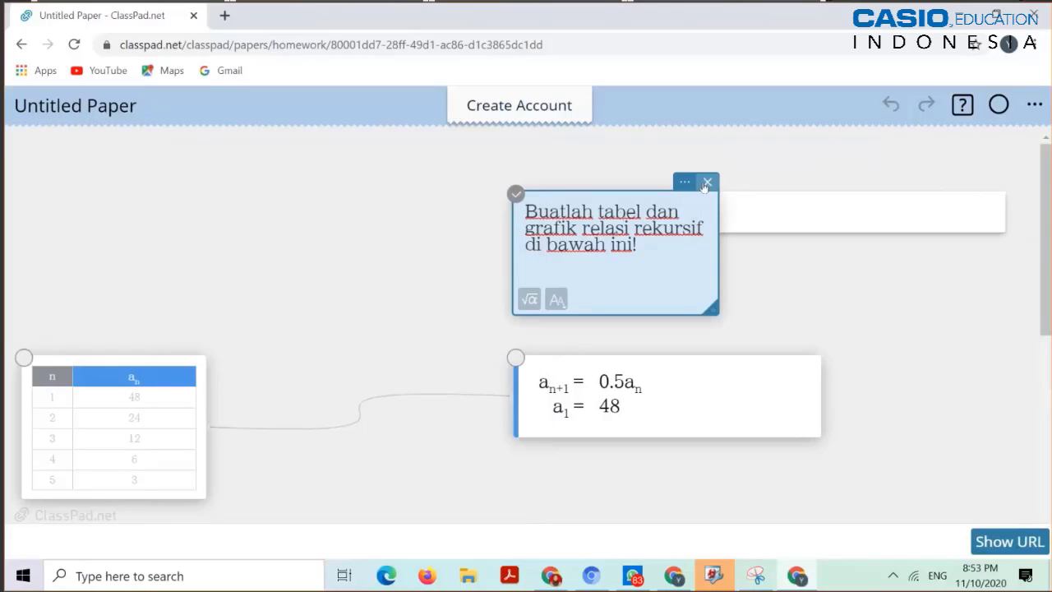
pyautogui.click(707, 184)
pyautogui.click(763, 363)
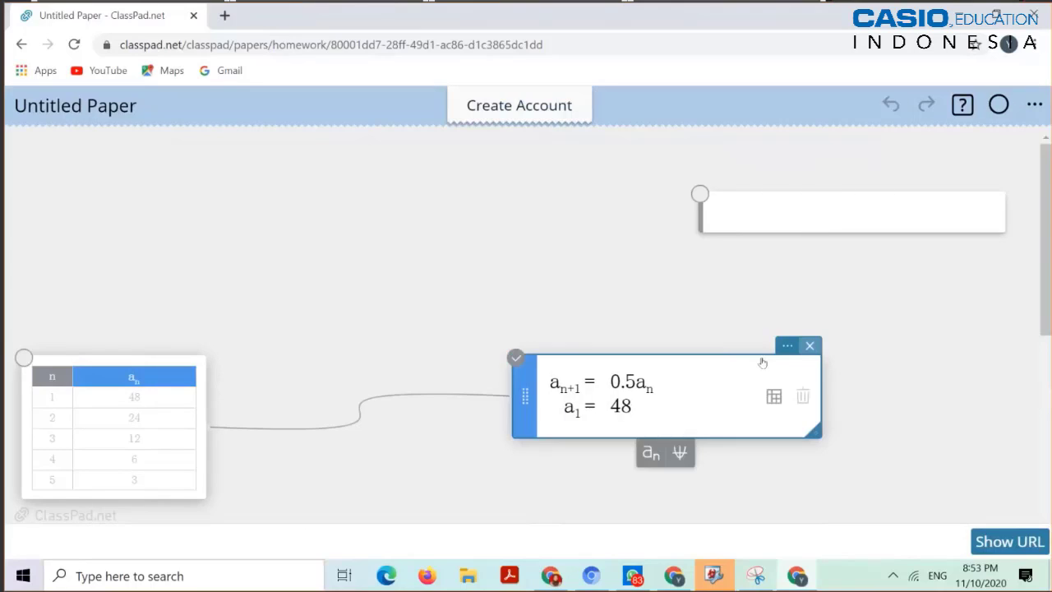
pyautogui.press('Delete')
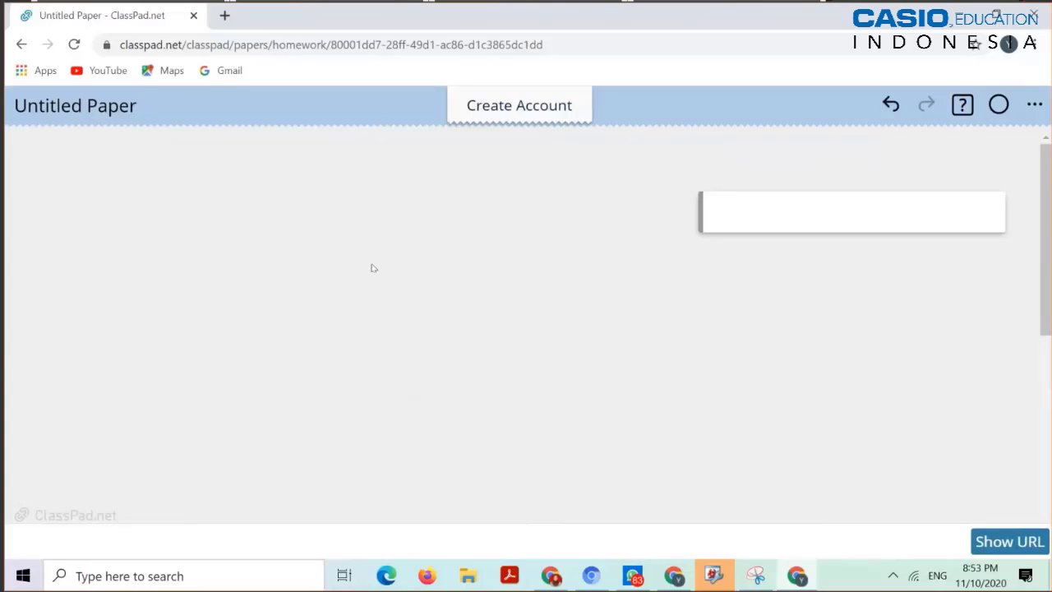
pyautogui.click(391, 233)
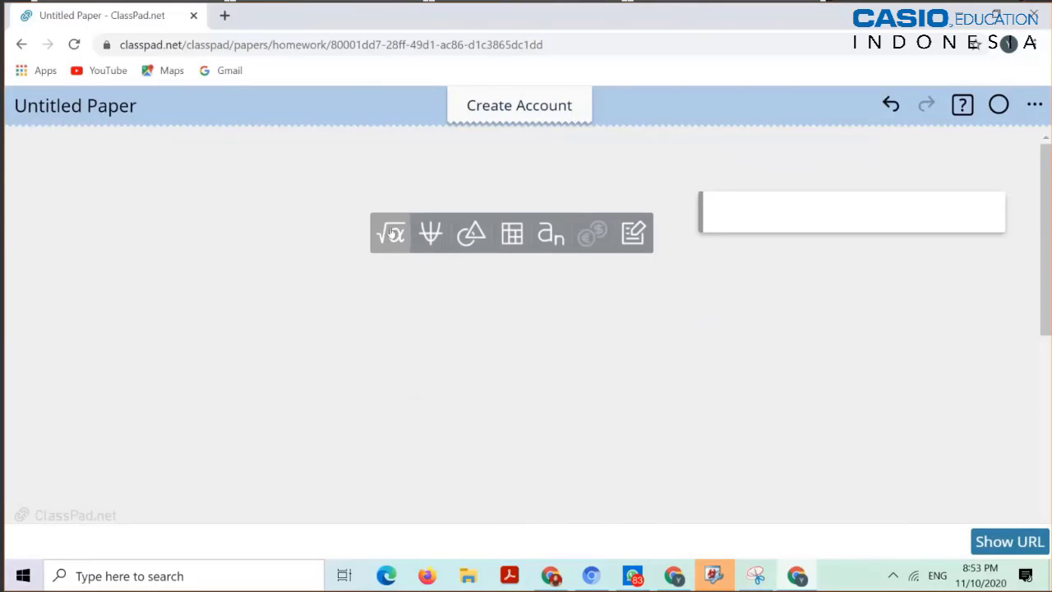
pyautogui.click(391, 234)
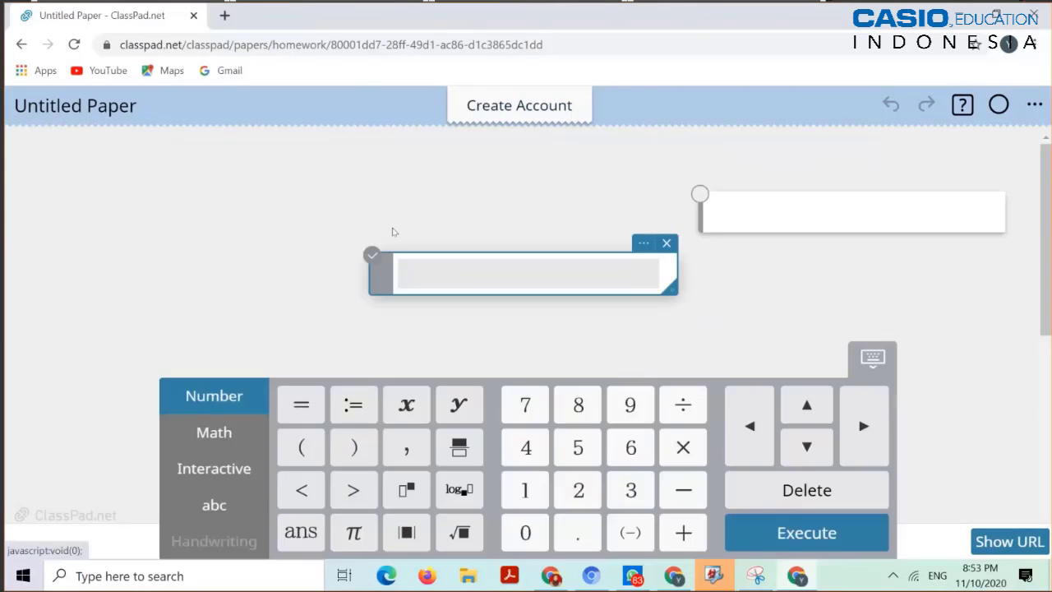
pyautogui.click(211, 435)
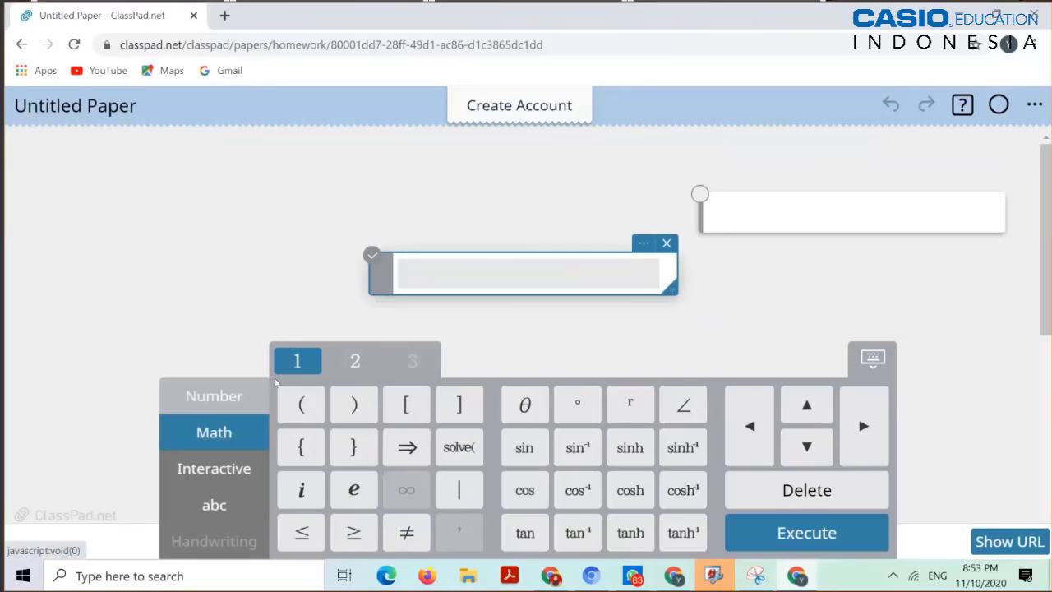
pyautogui.click(354, 363)
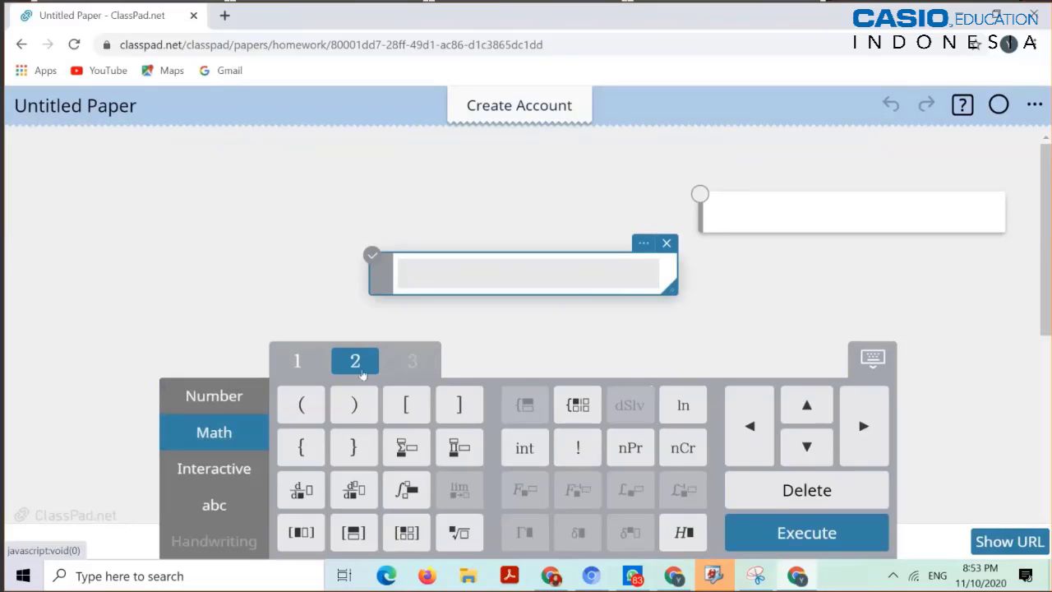
pyautogui.click(296, 365)
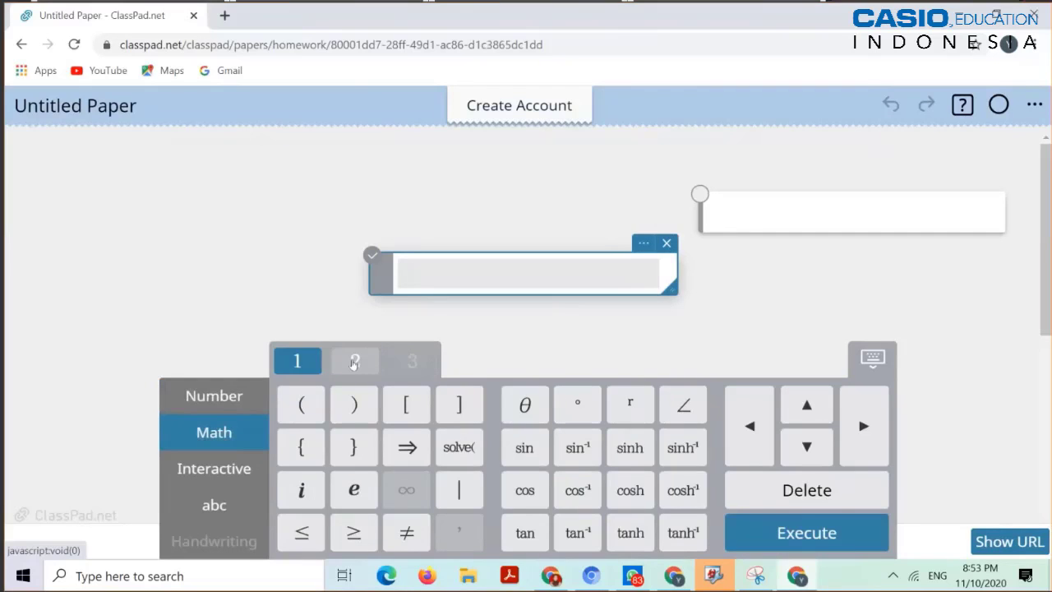
pyautogui.click(354, 362)
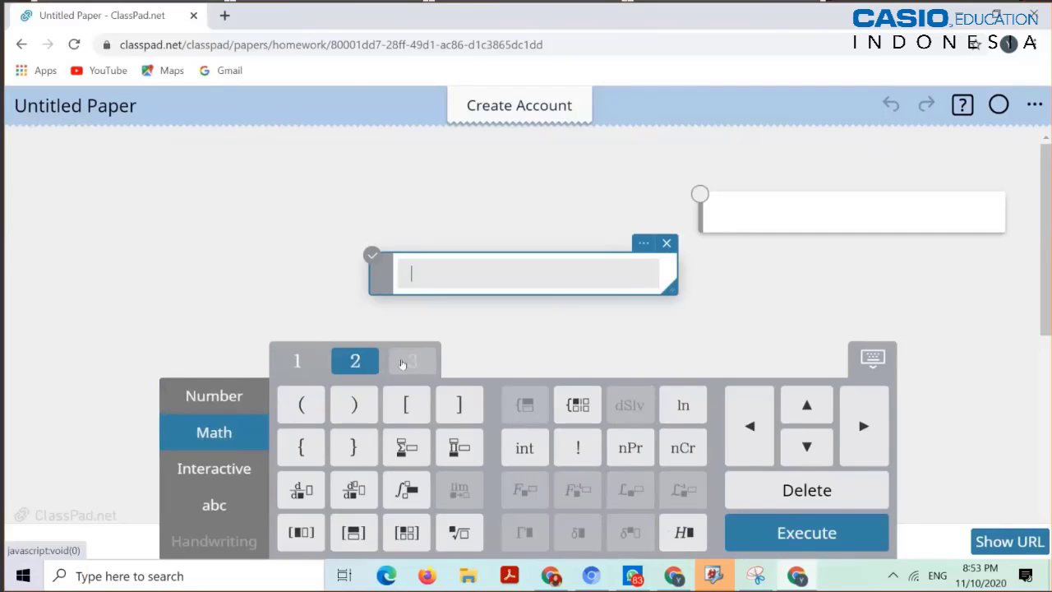
pyautogui.click(290, 360)
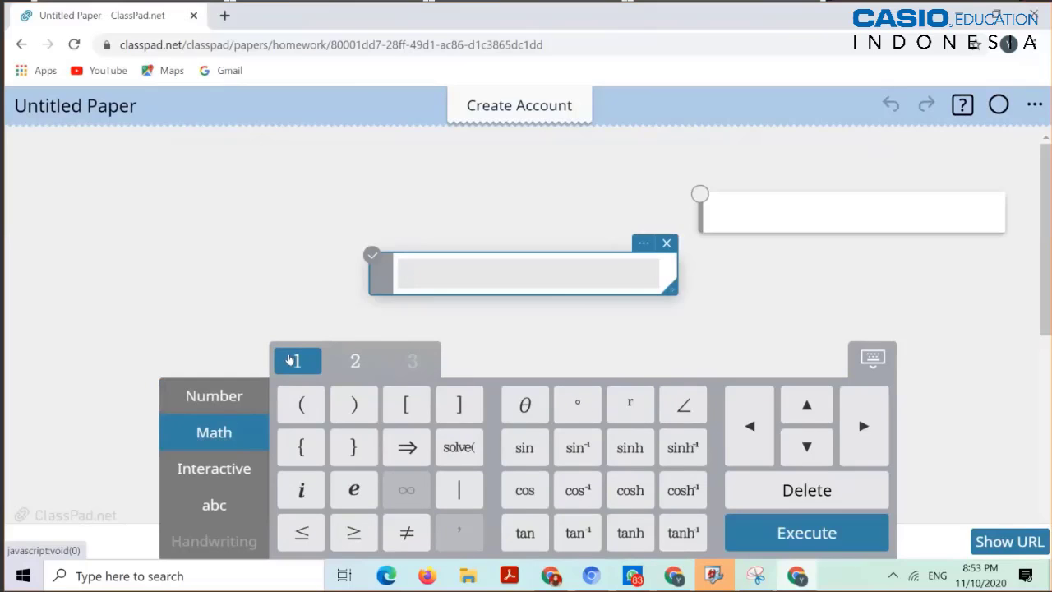
pyautogui.click(240, 470)
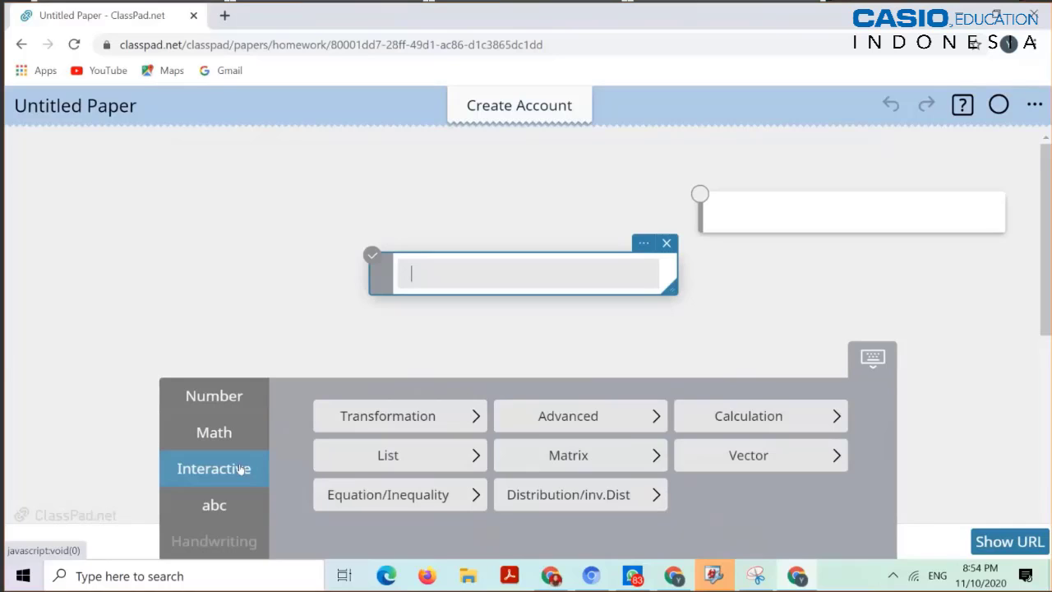
pyautogui.click(233, 433)
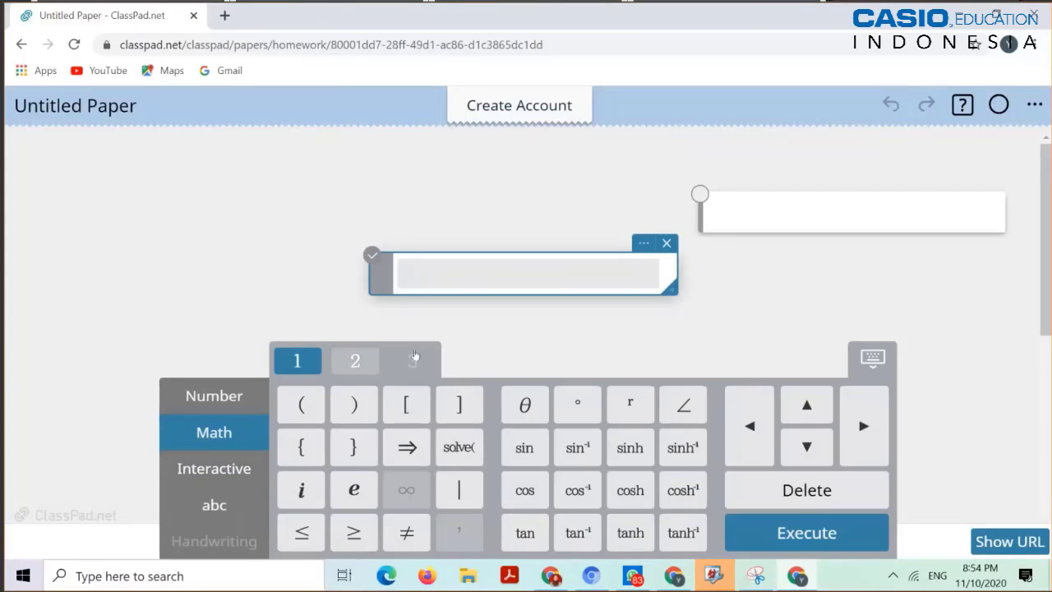
pyautogui.click(667, 245)
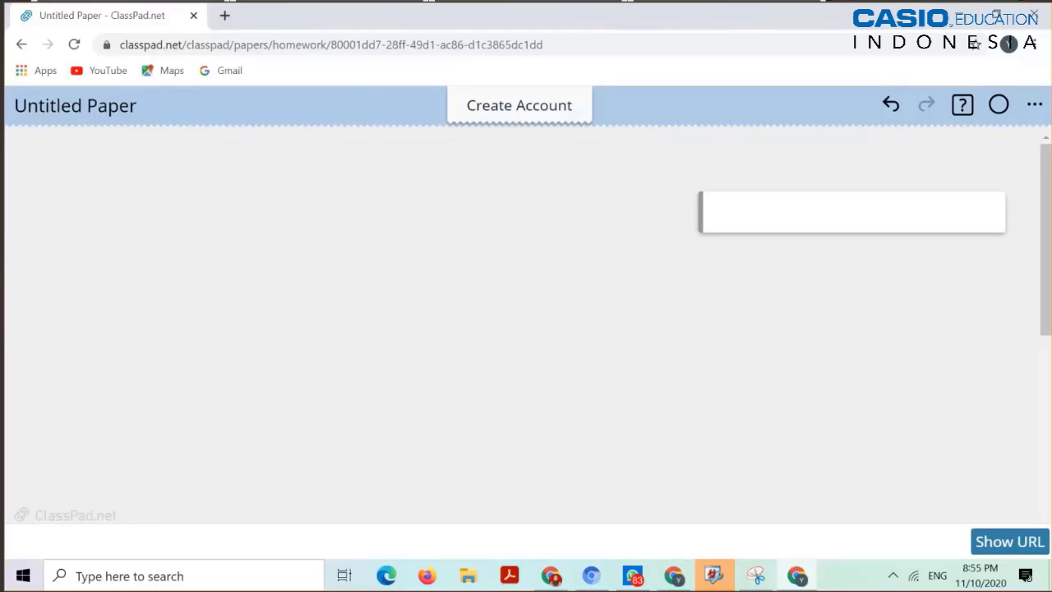
# Leave the unsaved paper and search Google for classpad.net from the address bar
pyautogui.click(21, 46)
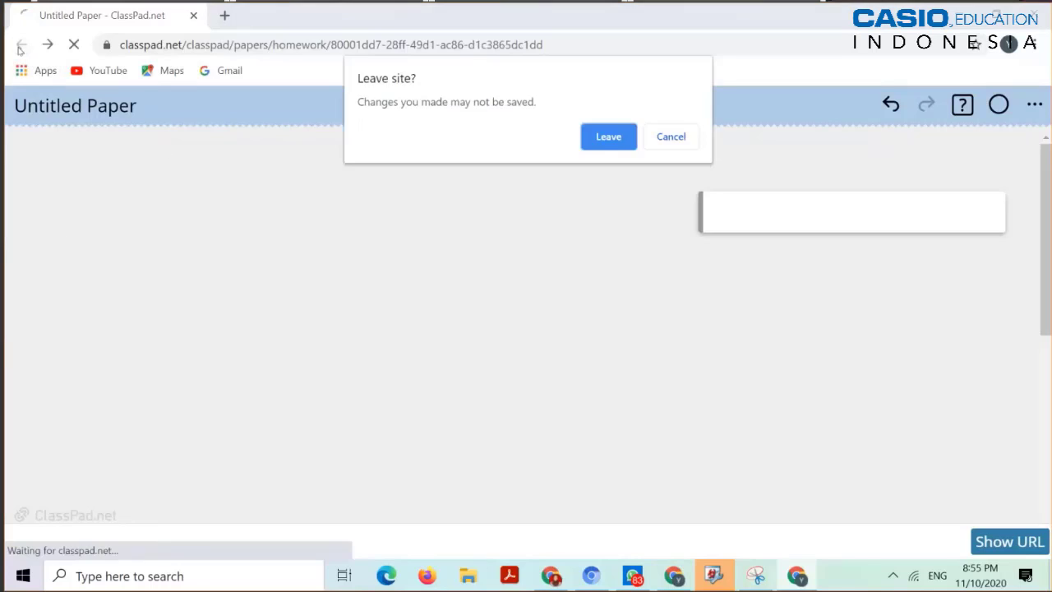
pyautogui.click(601, 140)
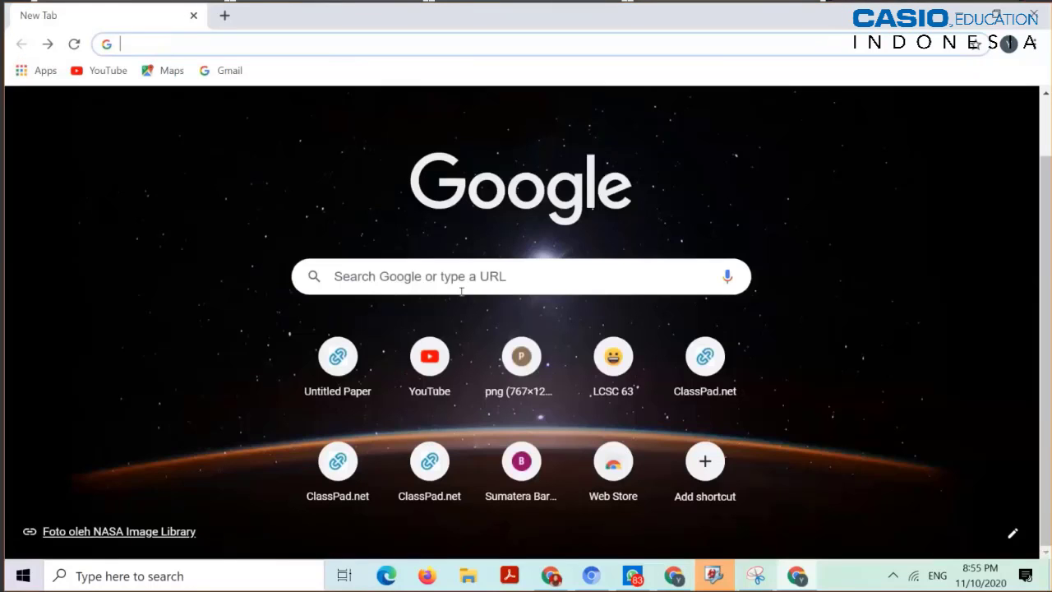
pyautogui.click(739, 48)
pyautogui.click(1009, 45)
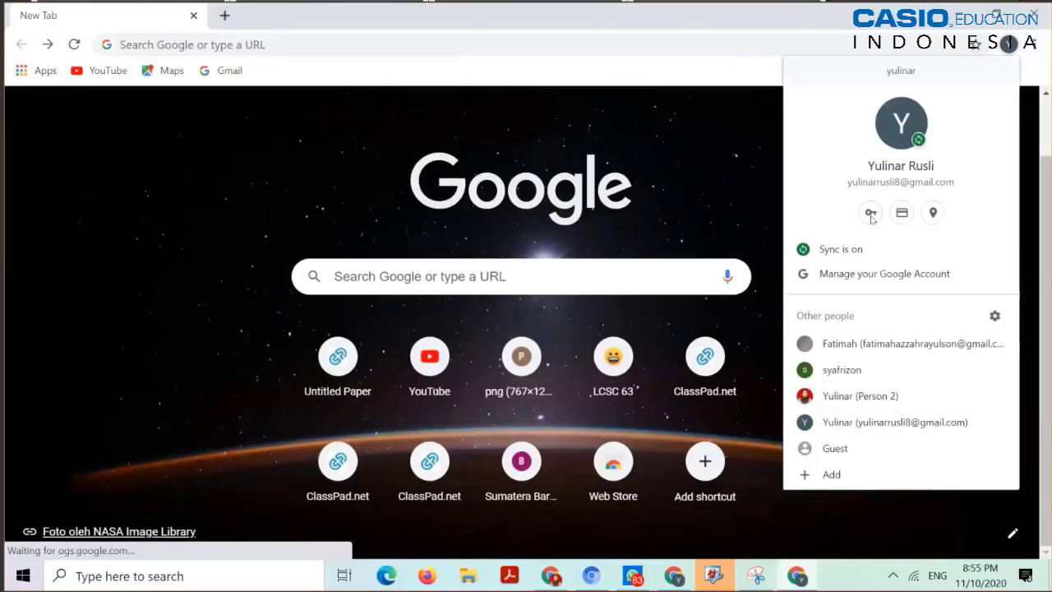
pyautogui.click(186, 126)
pyautogui.click(167, 38)
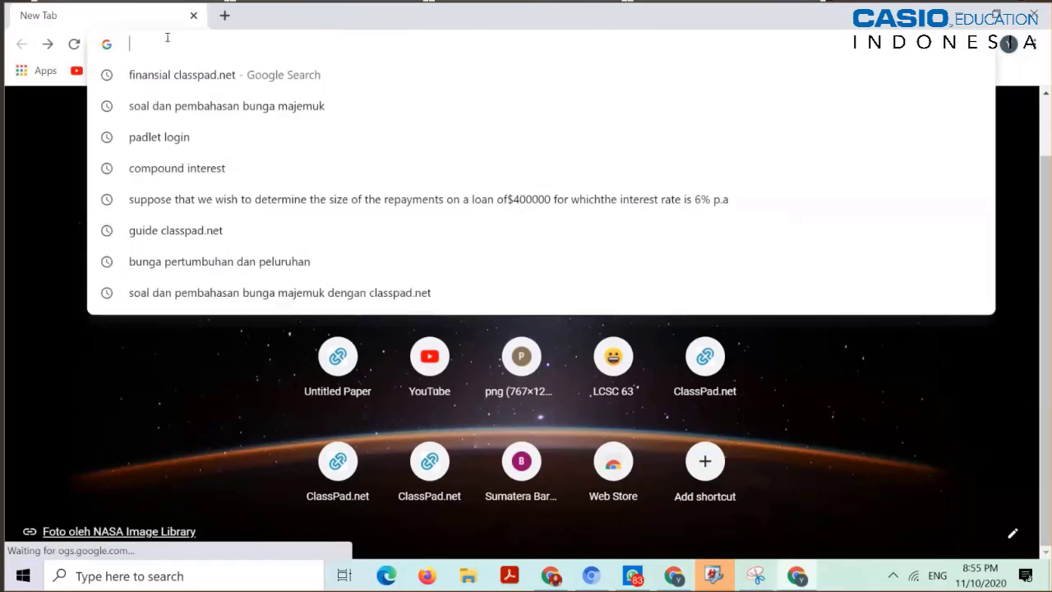
pyautogui.write('c')
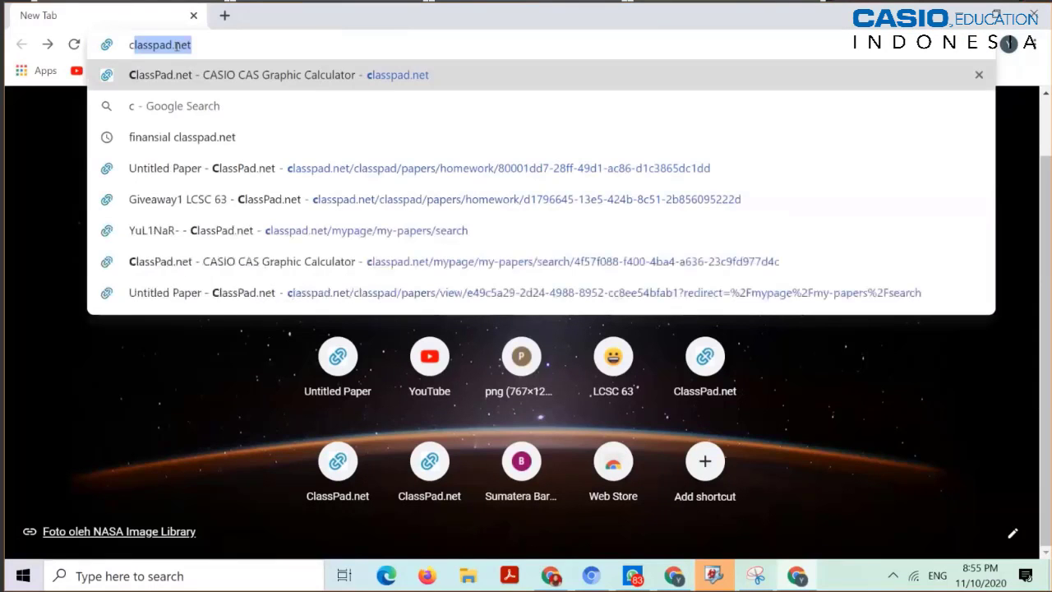
pyautogui.write('l')
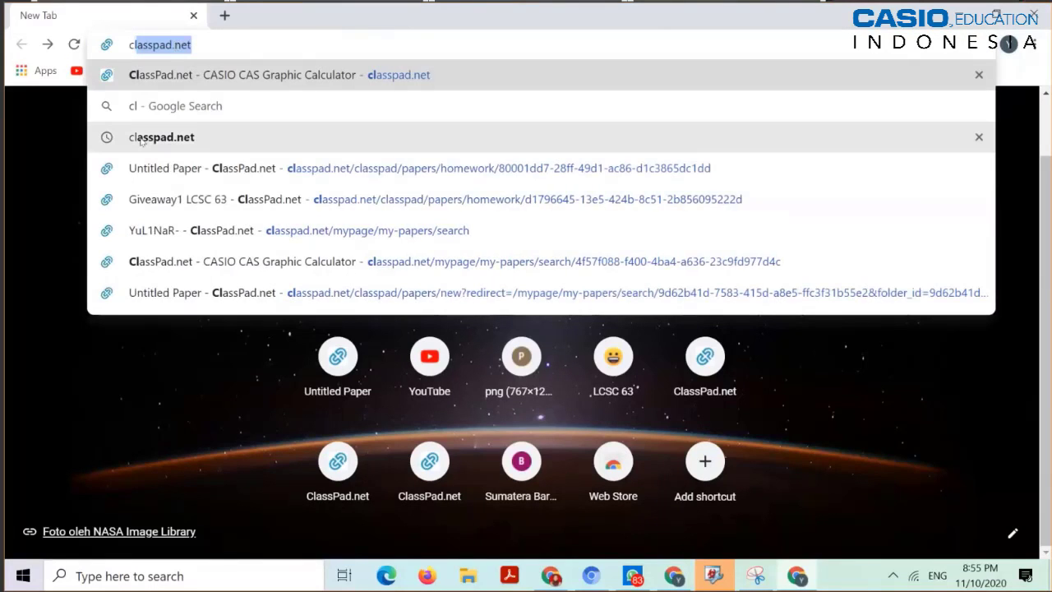
pyautogui.click(141, 141)
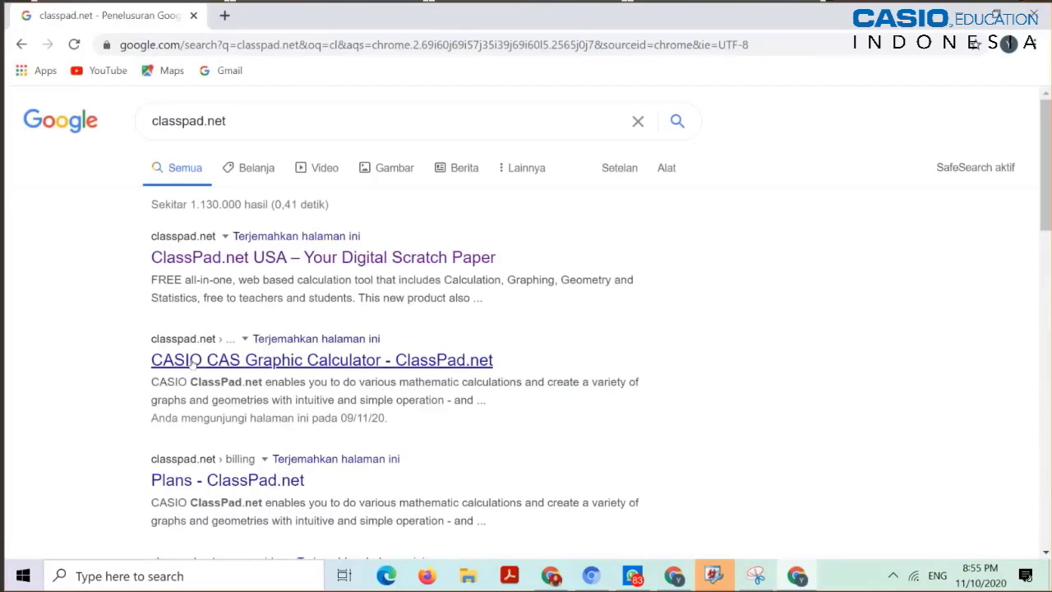
# Open the 'CASIO CAS Graphic Calculator - ClassPad.net' result and scroll down its homepage
pyautogui.click(192, 362)
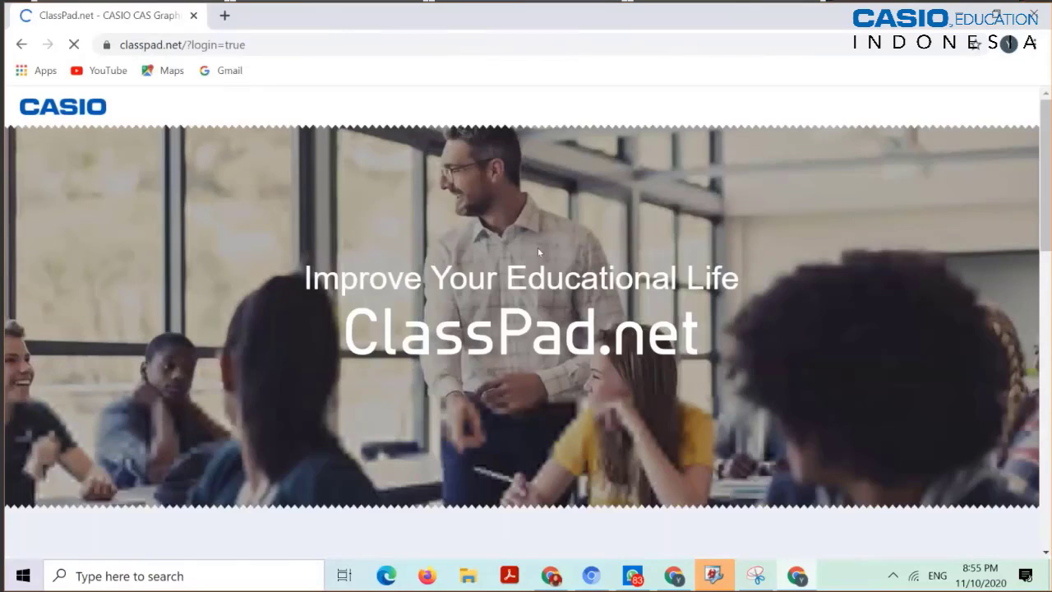
pyautogui.scroll(-2, 568, 230)
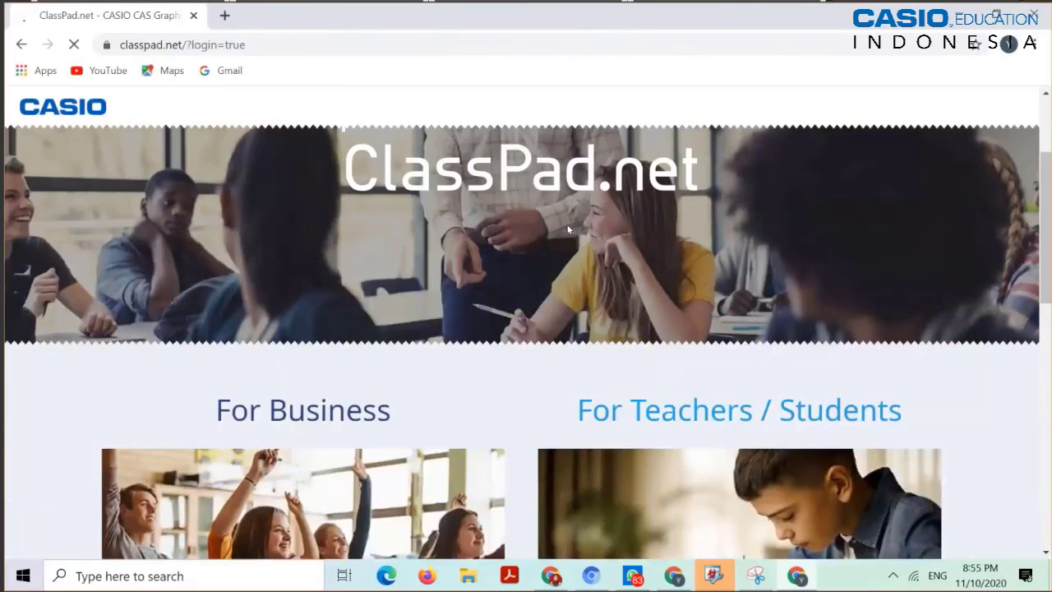
pyautogui.scroll(-7, 567, 229)
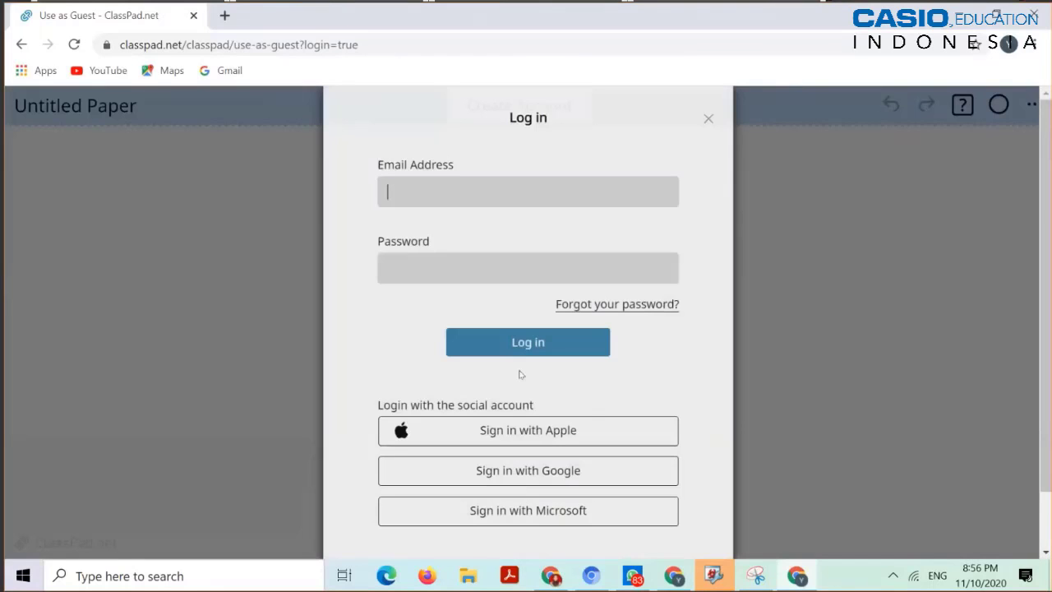
# Log in through 'Sign in with Google', choosing the Google account
pyautogui.click(530, 473)
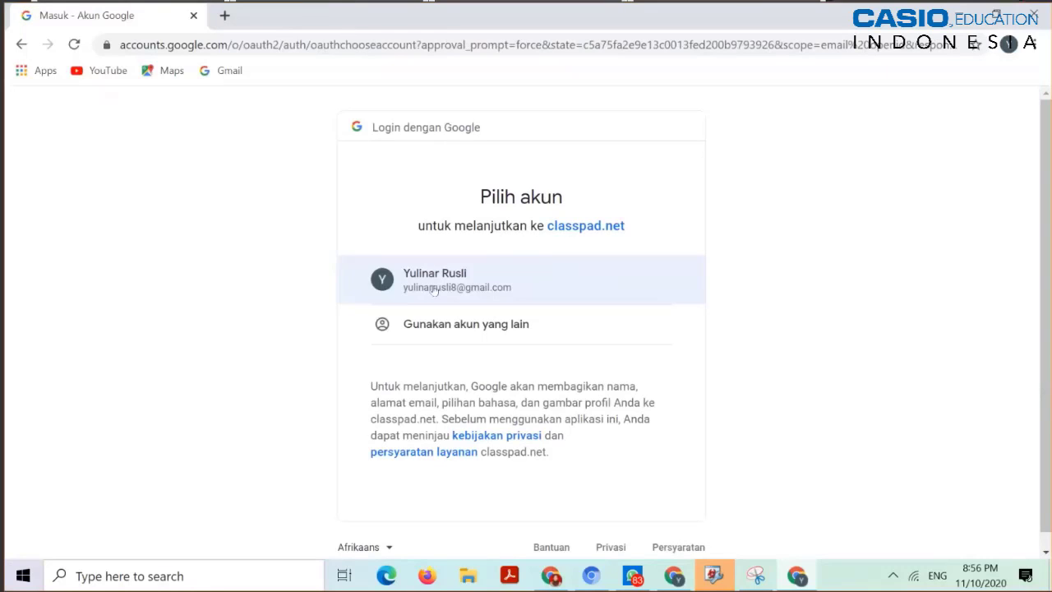
pyautogui.click(435, 289)
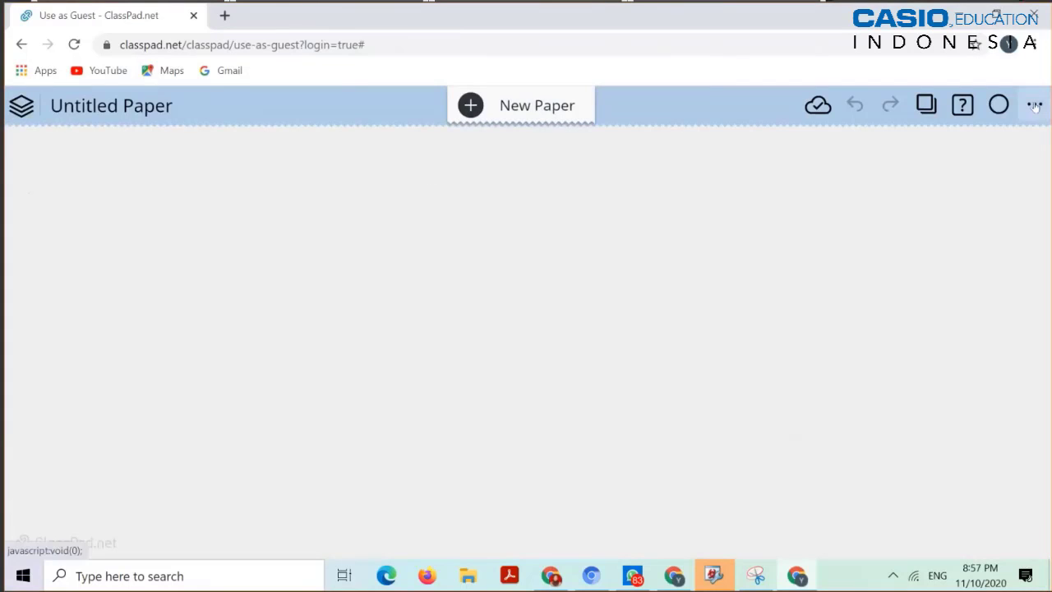
# Open the author's profile details and view their papers, including LCSC 63 Sequence
pyautogui.click(1033, 110)
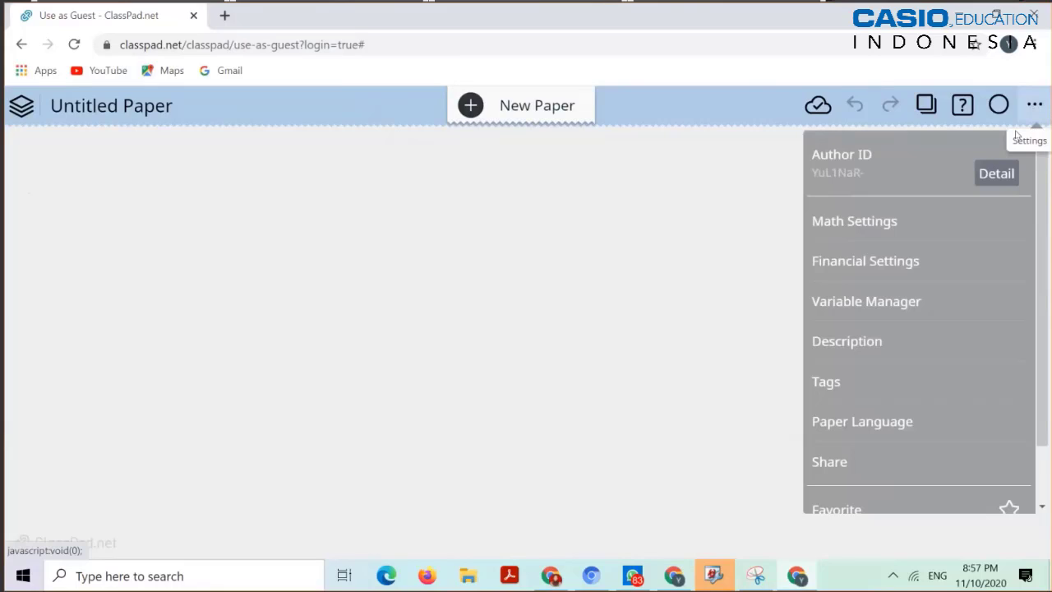
pyautogui.click(998, 173)
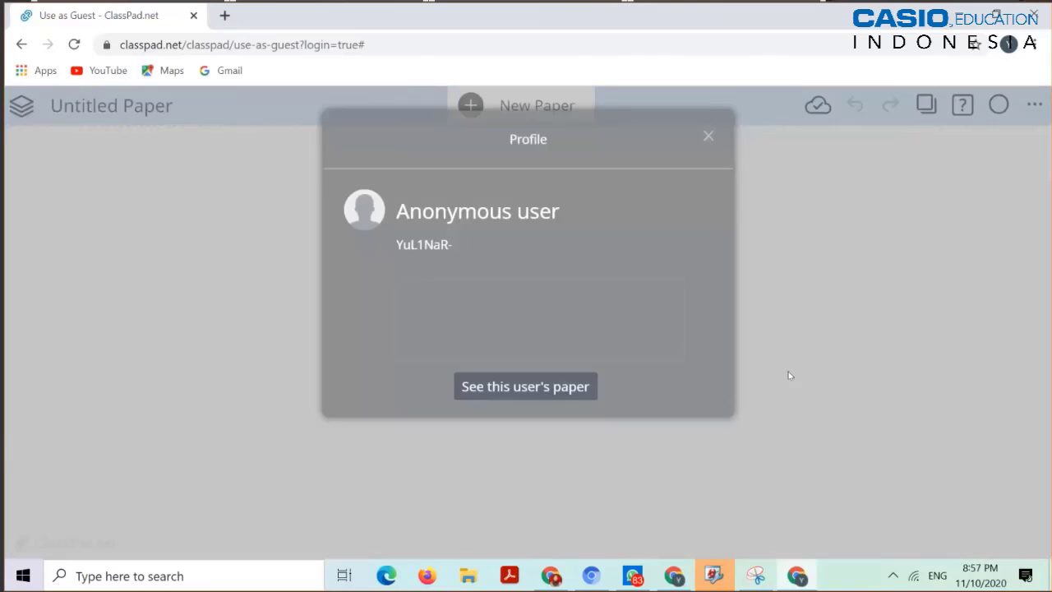
pyautogui.click(539, 391)
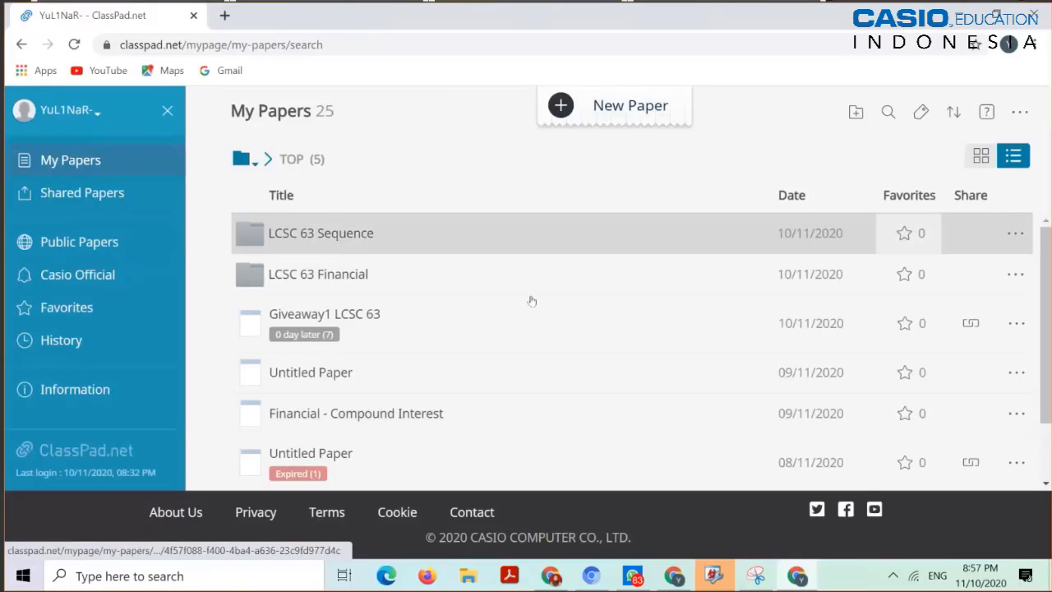
# Open the Barisan 7 paper from the LCSC 63 Sequence folder in My Papers
pyautogui.click(481, 244)
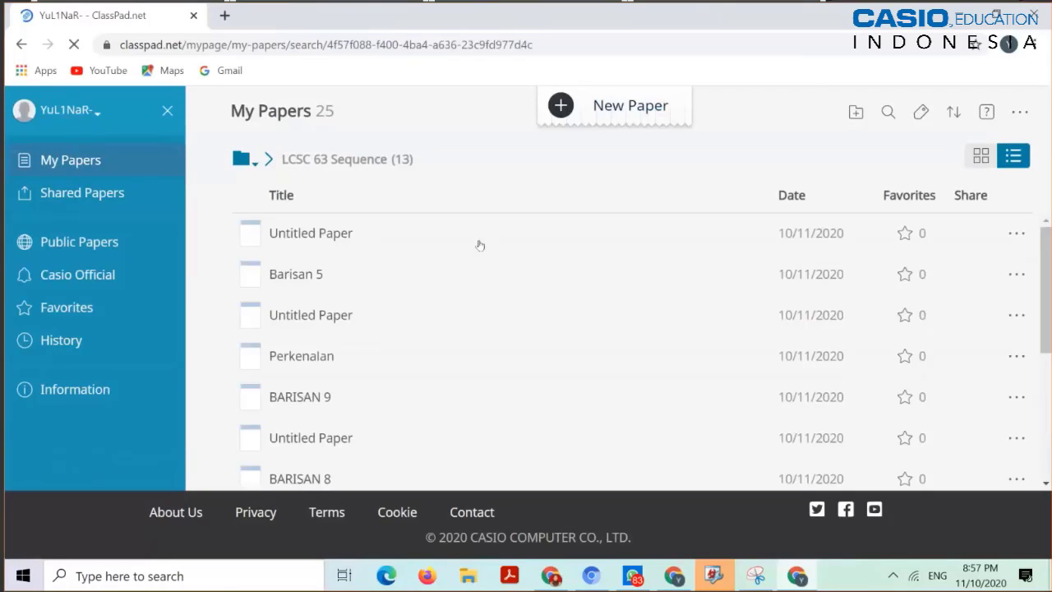
pyautogui.scroll(-1, 580, 310)
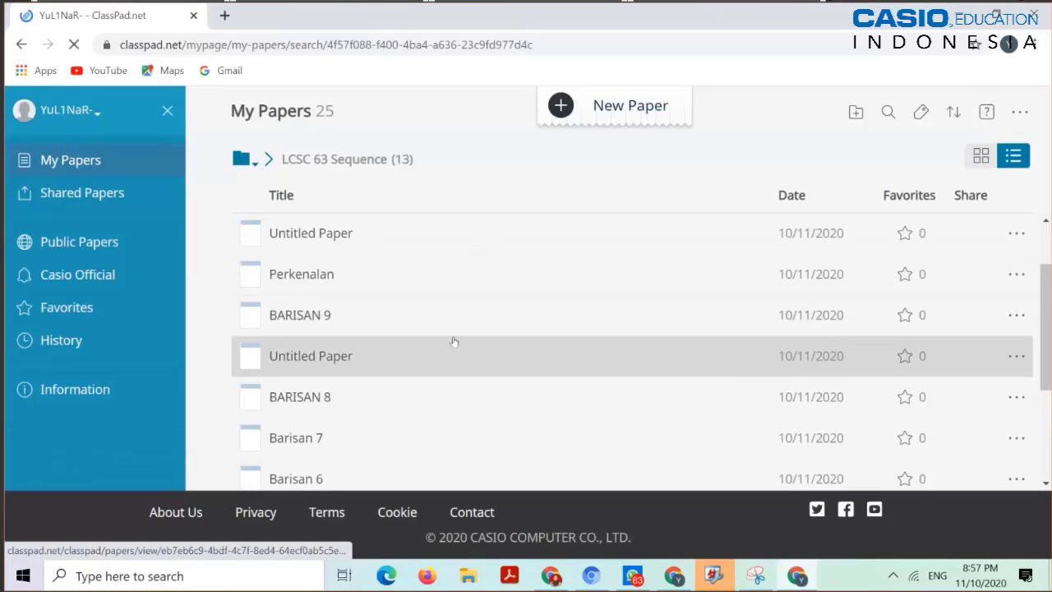
pyautogui.scroll(-1, 469, 312)
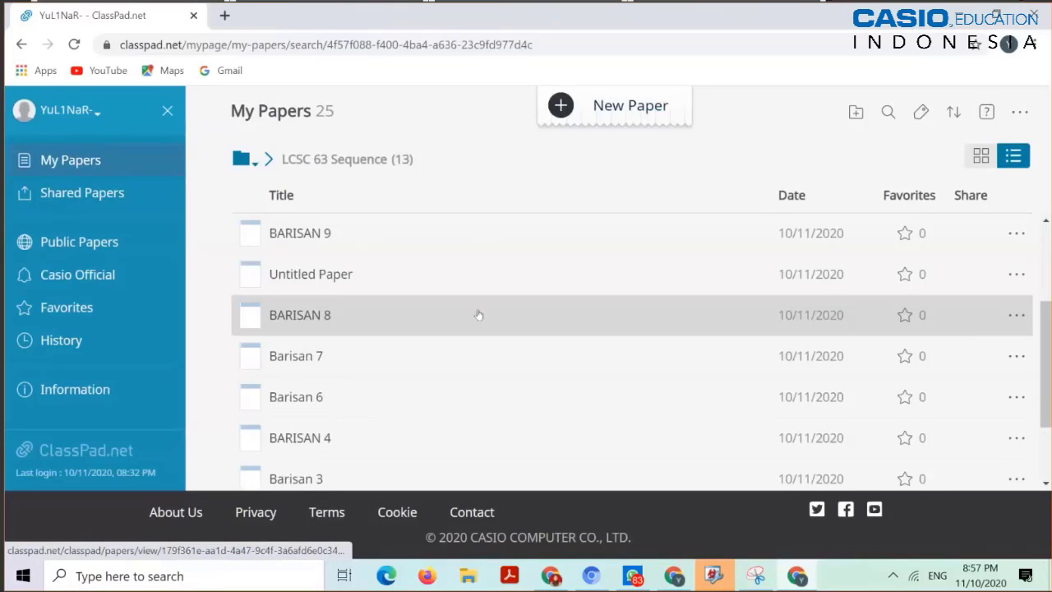
pyautogui.click(1014, 357)
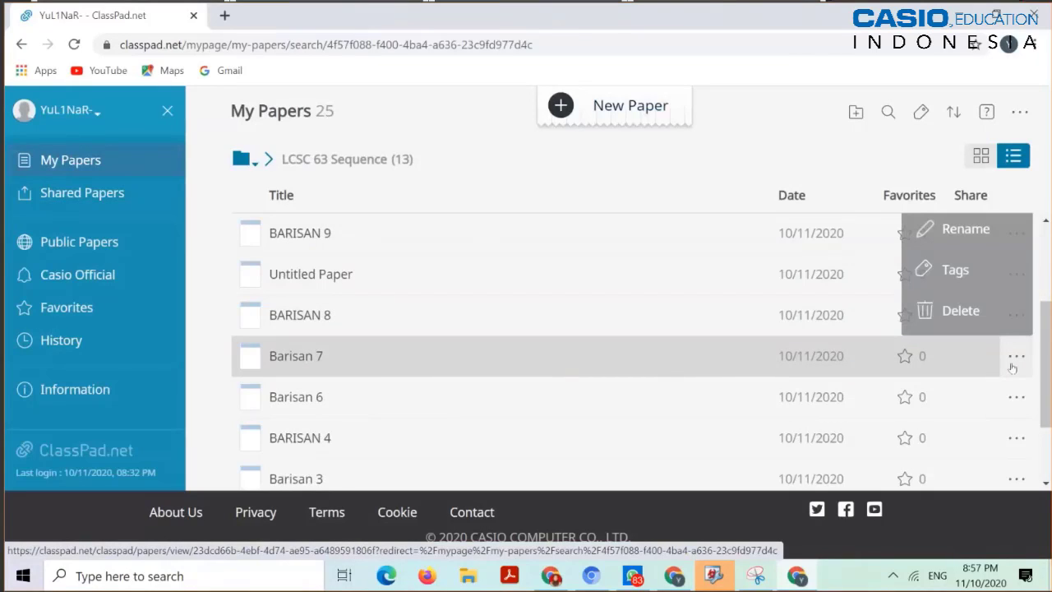
pyautogui.click(668, 367)
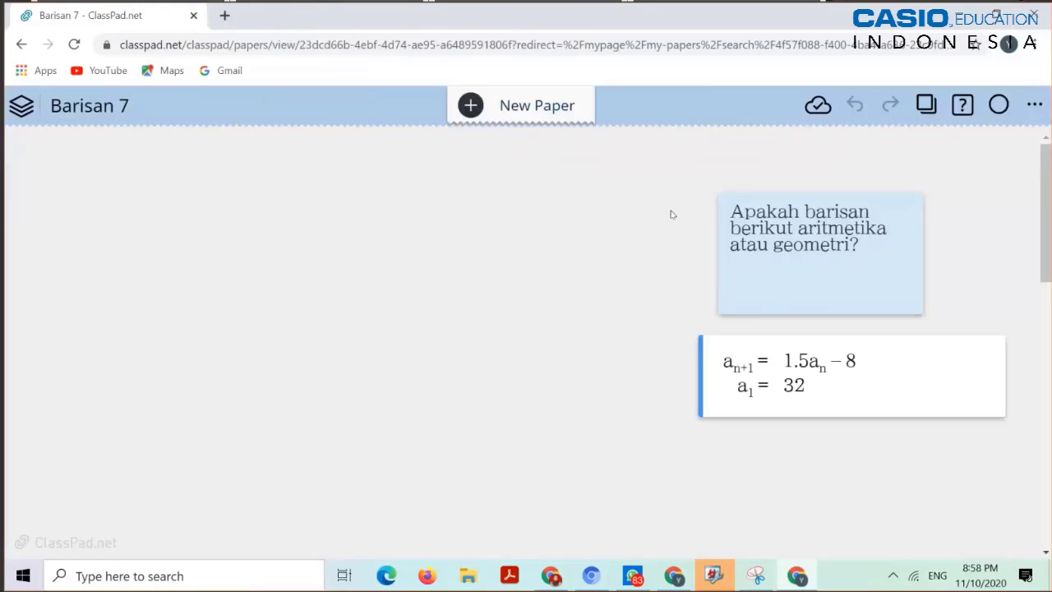
# Append 'sajikan tabel dan grafiknya' after 'geometri?' in the question note
pyautogui.click(859, 271)
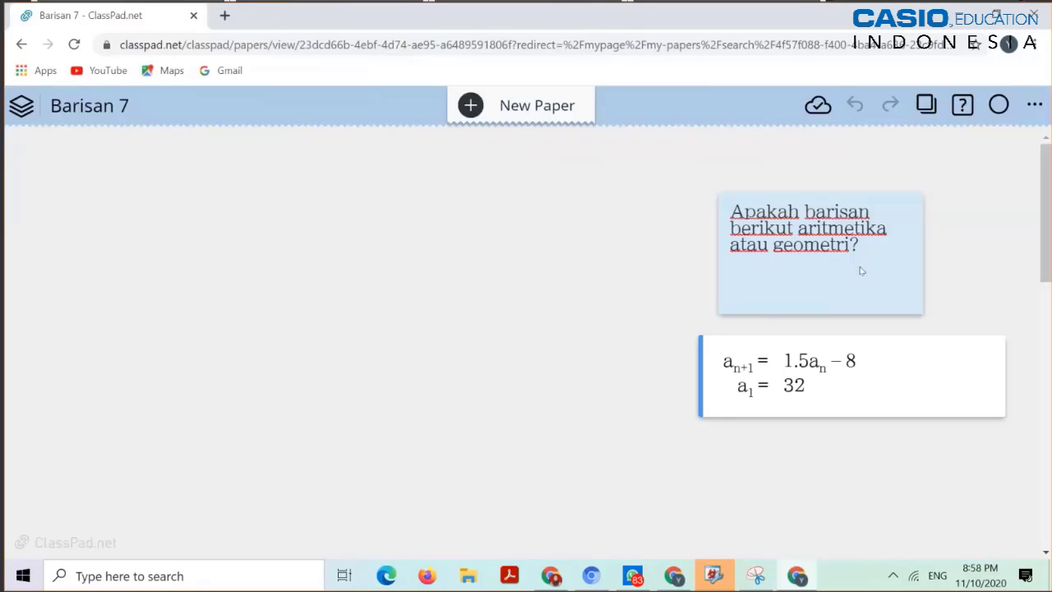
pyautogui.click(848, 247)
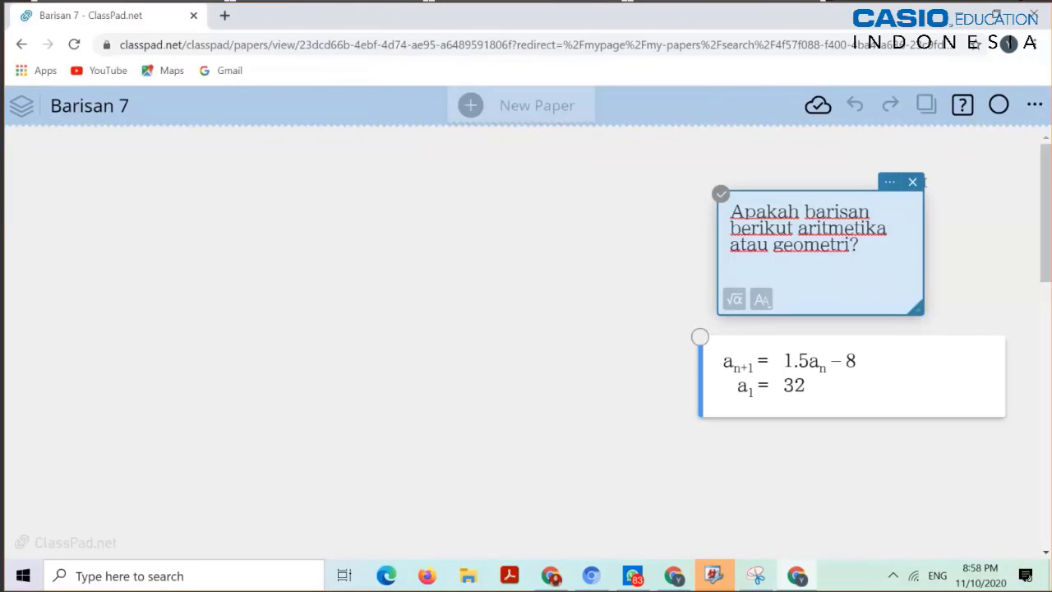
pyautogui.write('Buatlah')
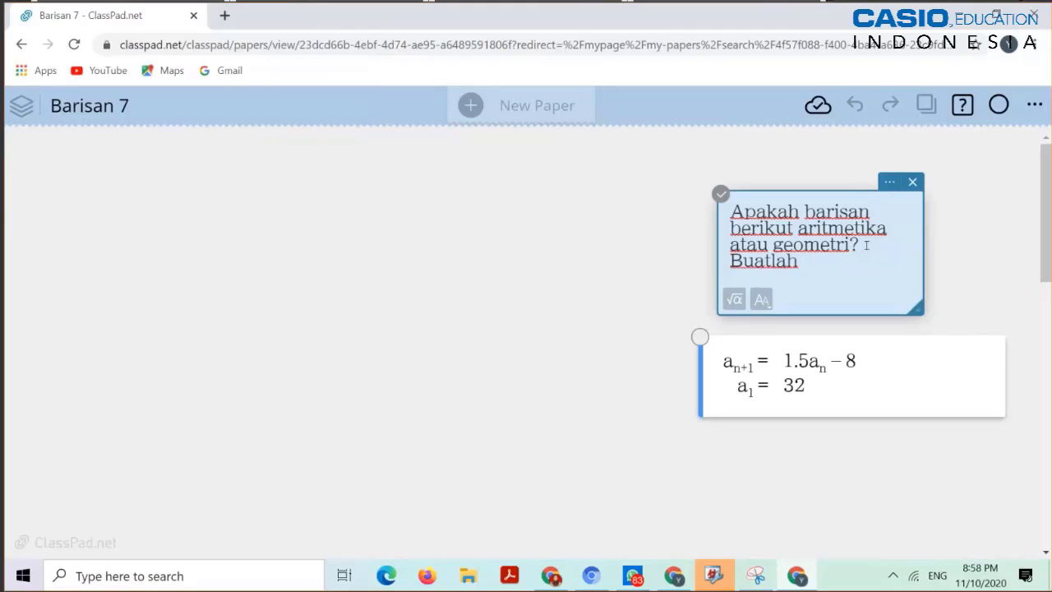
pyautogui.press('BackSpace')
pyautogui.press('BackSpace')
pyautogui.press('BackSpace')
pyautogui.press('BackSpace')
pyautogui.press('BackSpace')
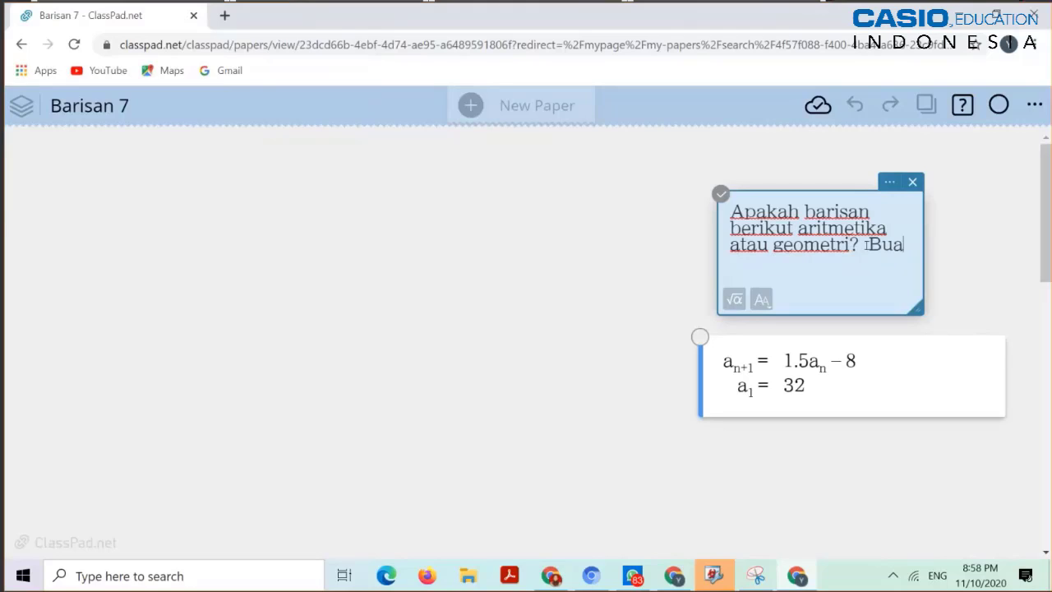
pyautogui.press('BackSpace')
pyautogui.press('BackSpace')
pyautogui.press('BackSpace')
pyautogui.write('sajikan tabel')
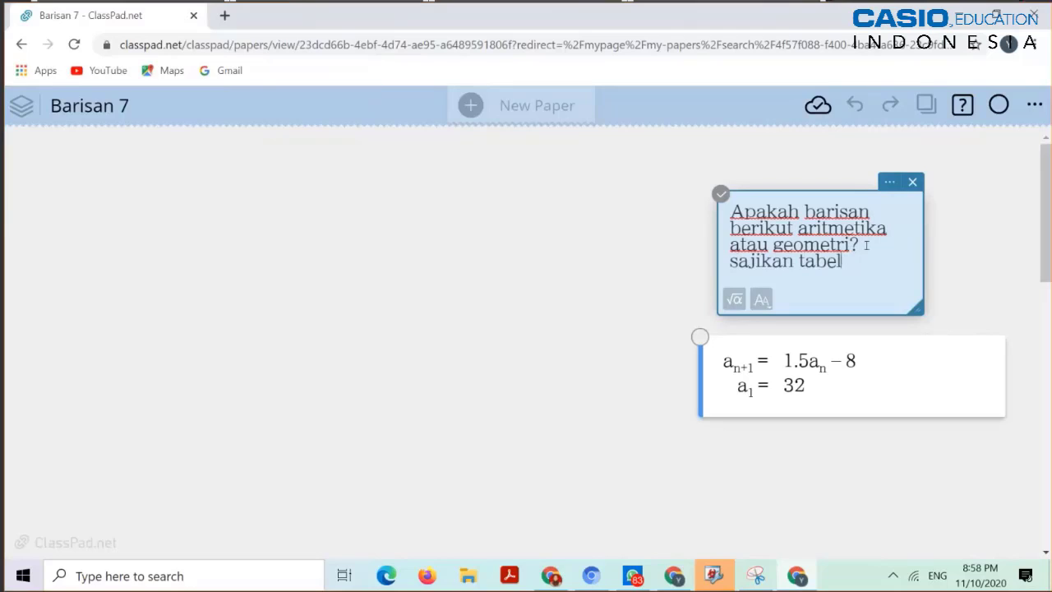
pyautogui.write(' dan g')
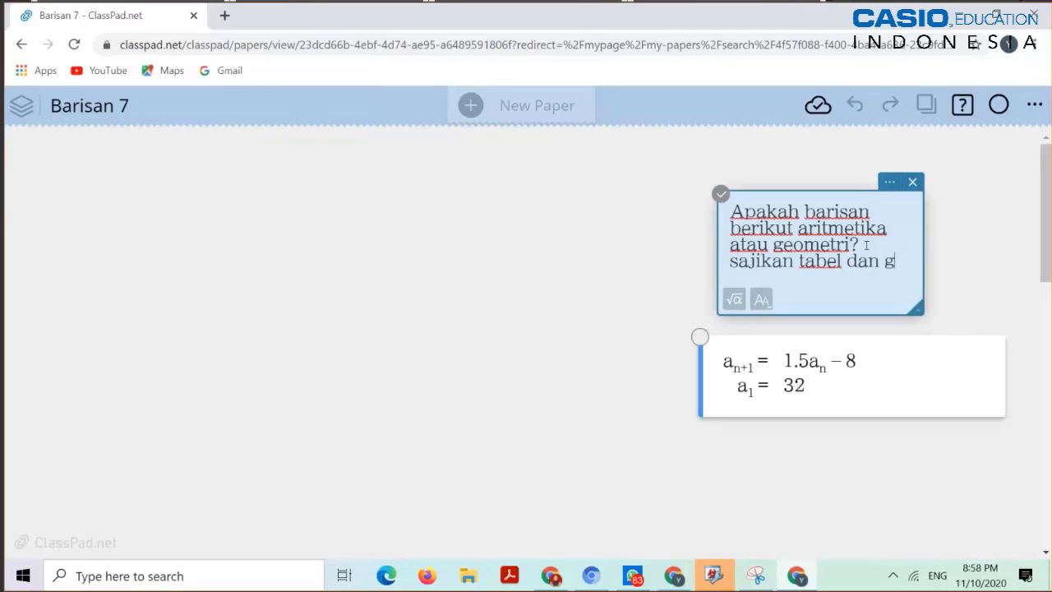
pyautogui.write('rafikya')
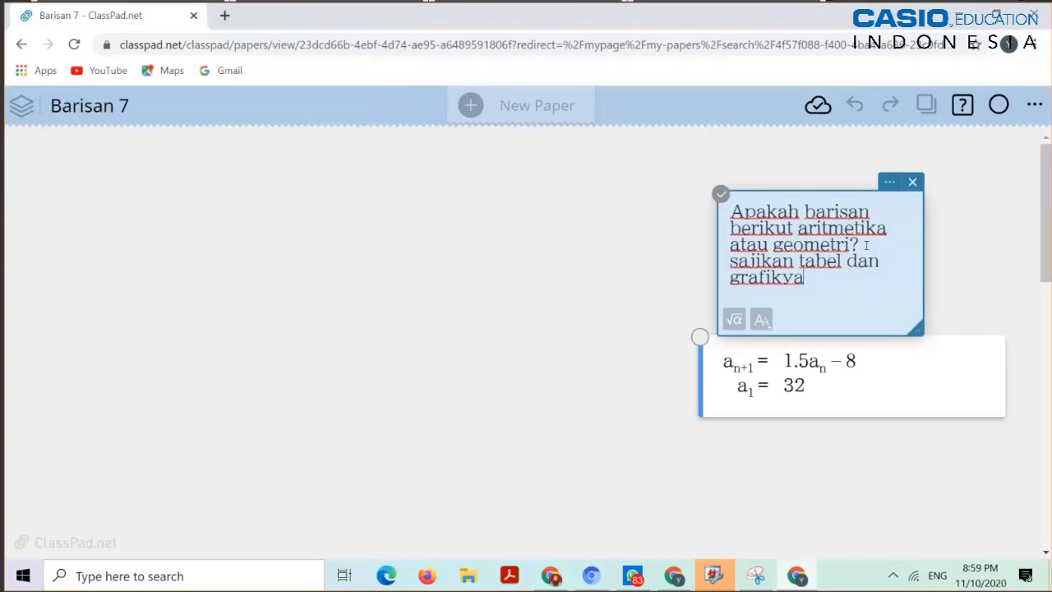
pyautogui.press('BackSpace')
pyautogui.press('BackSpace')
pyautogui.write('nya')
# Set the paper to URL Share with a password required
pyautogui.click(1033, 105)
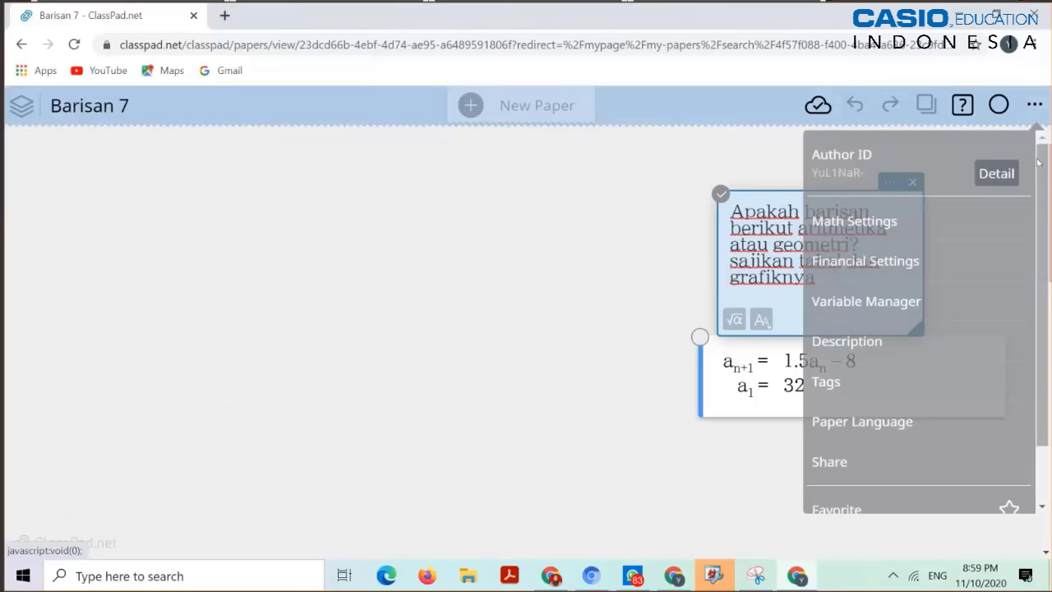
pyautogui.moveTo(1039, 163); pyautogui.dragTo(1038, 227)
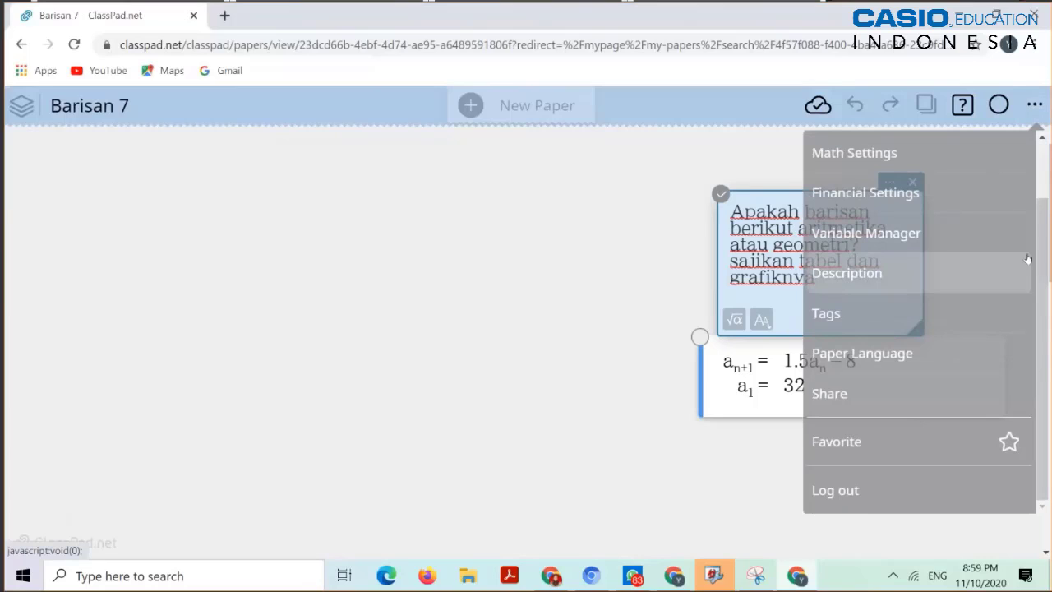
pyautogui.click(858, 400)
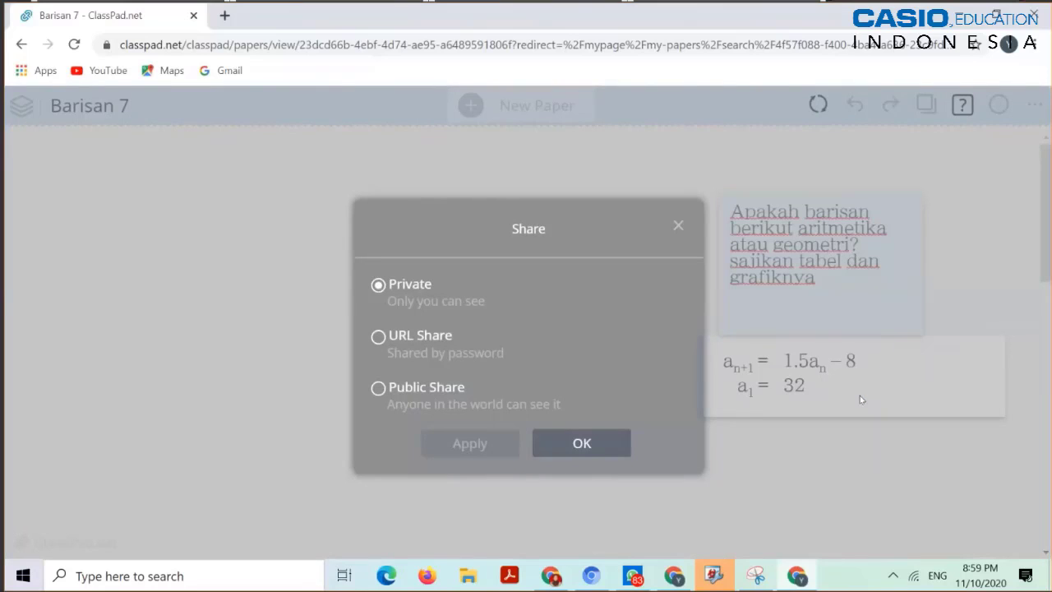
pyautogui.click(378, 338)
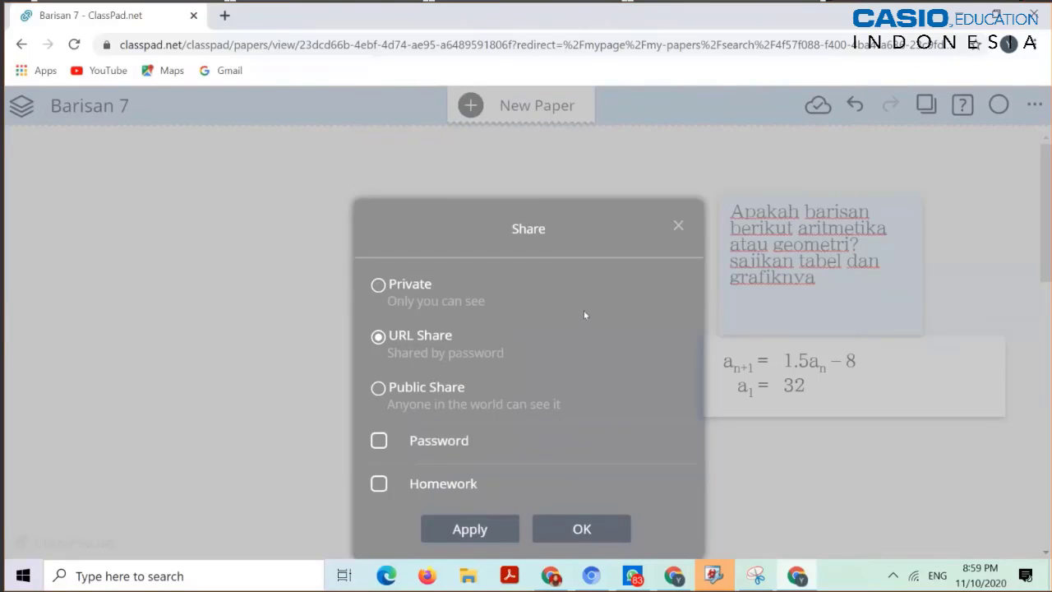
pyautogui.click(379, 443)
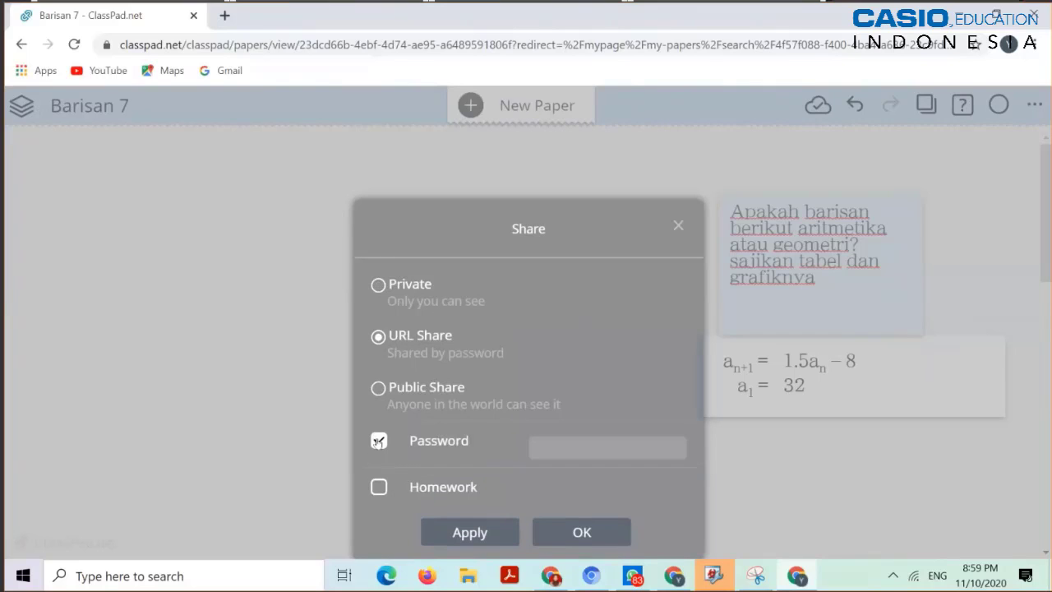
pyautogui.click(536, 444)
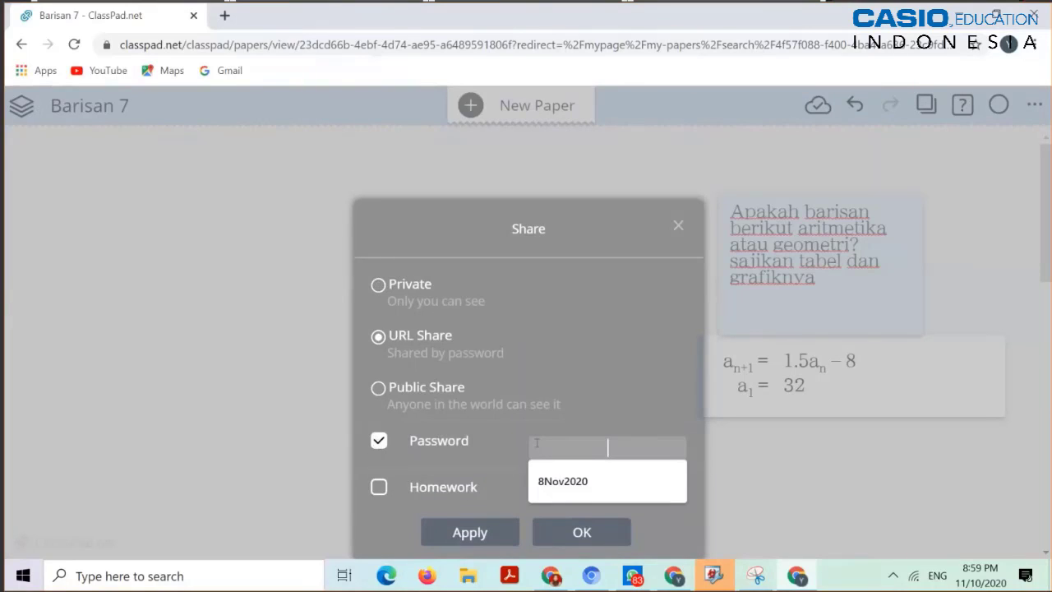
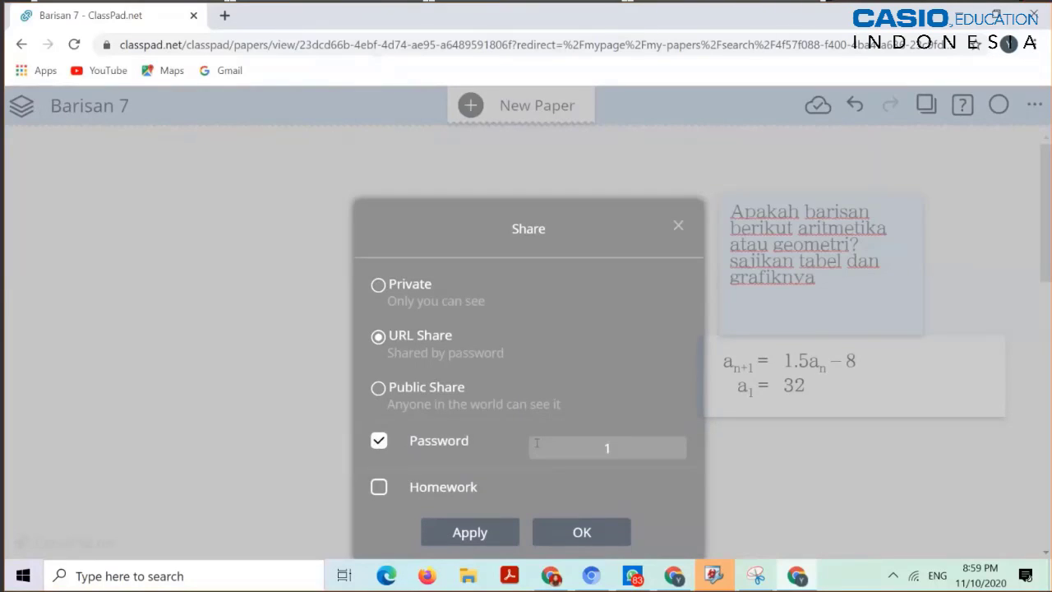
# Mark it as homework dated 2020/11/10 and apply the sharing settings
pyautogui.click(379, 488)
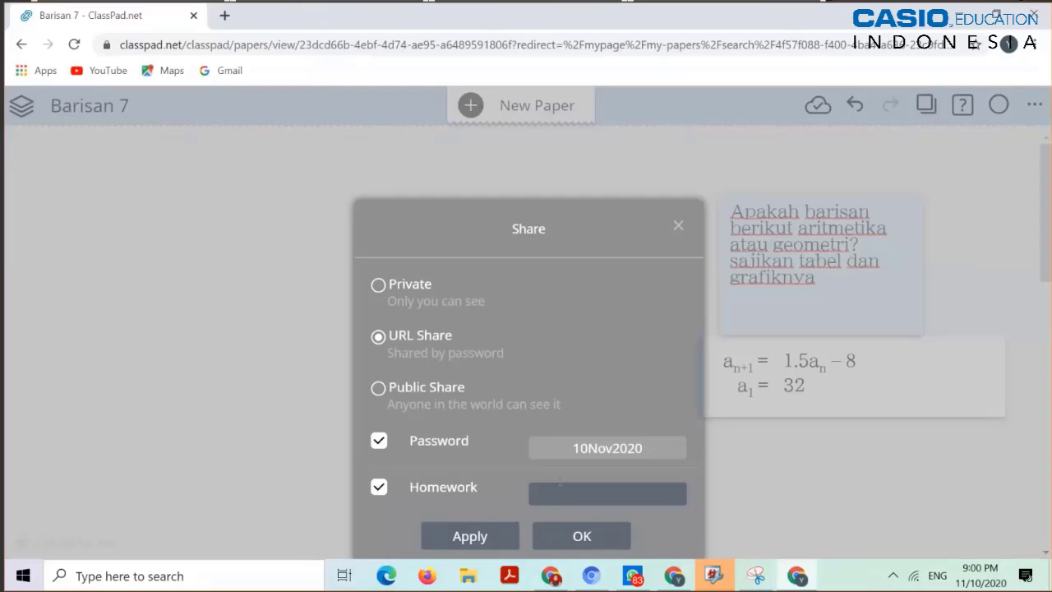
pyautogui.click(559, 488)
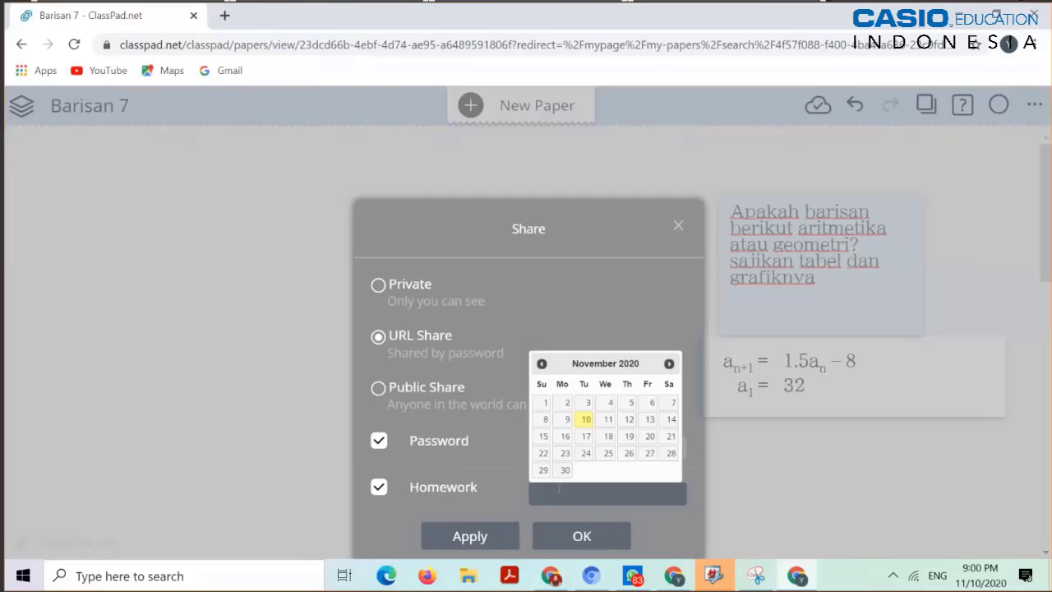
pyautogui.click(585, 420)
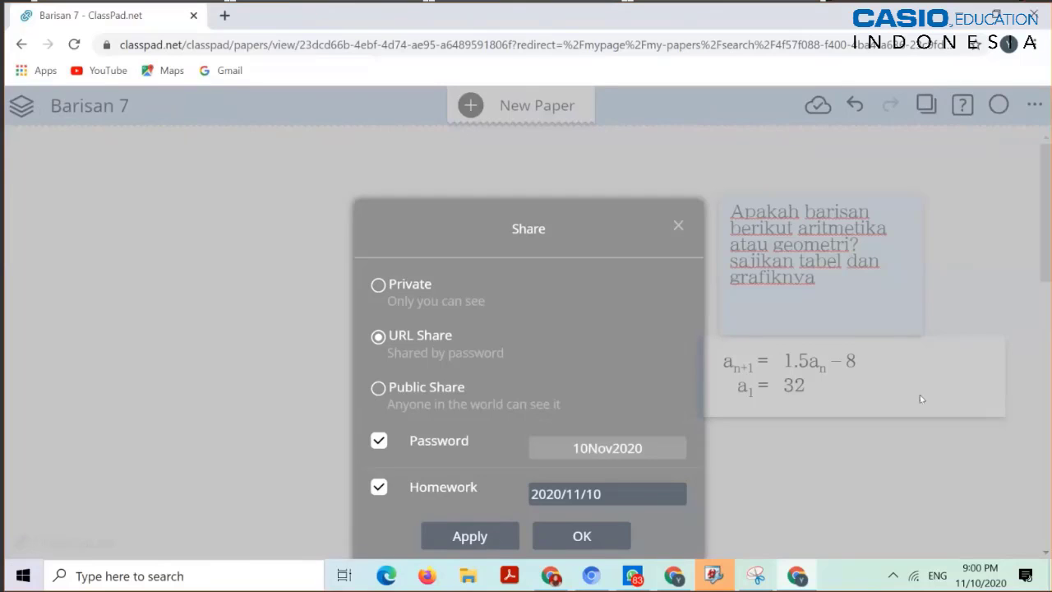
pyautogui.click(479, 541)
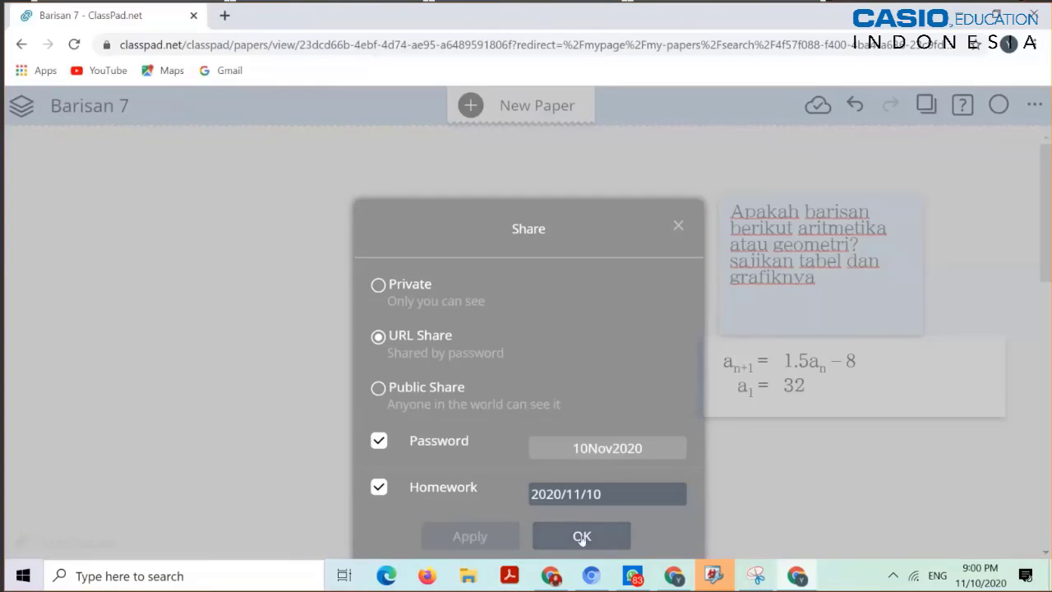
pyautogui.scroll(-1, 1019, 284)
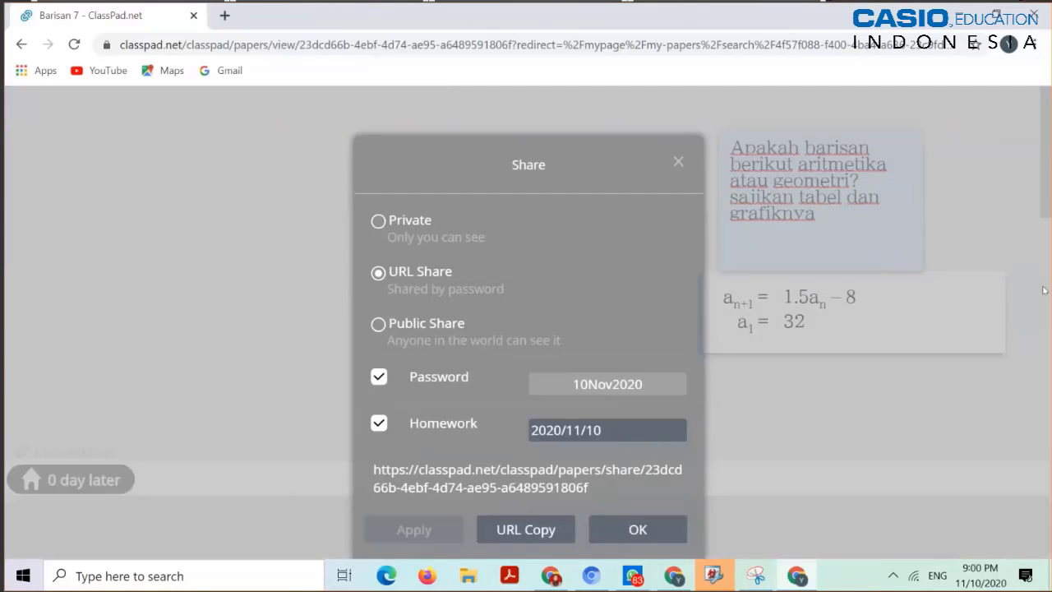
# Copy Barisan 7's share URL with URL Copy and close the Share dialog
pyautogui.click(517, 530)
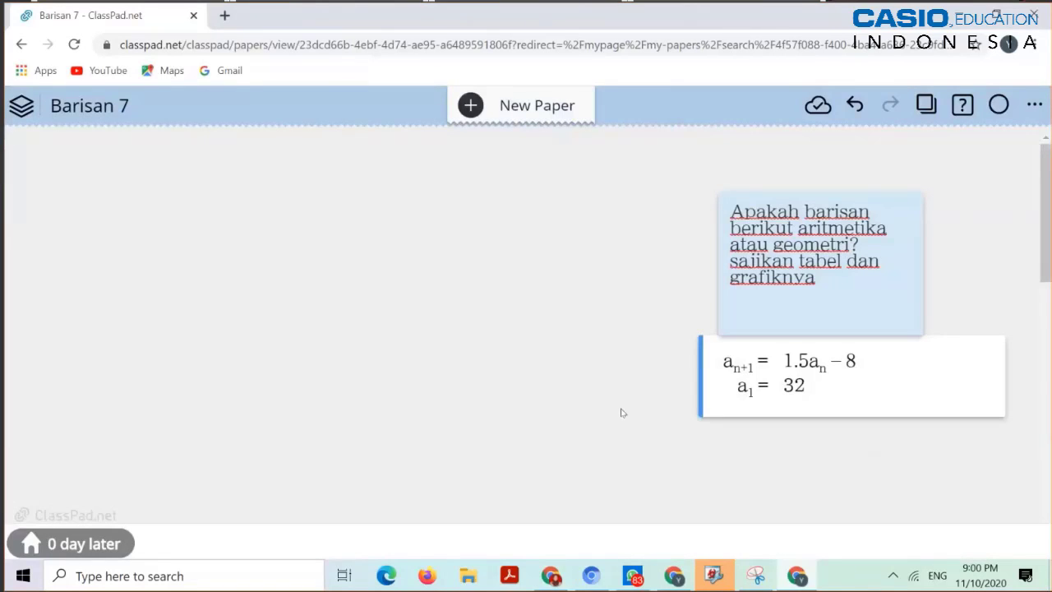
pyautogui.scroll(-1, 691, 429)
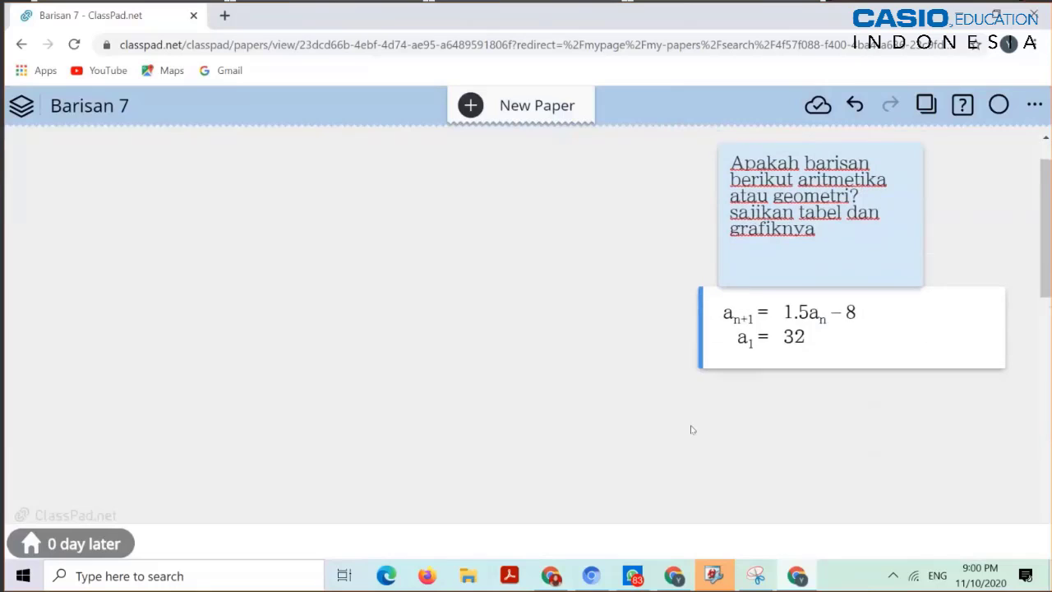
pyautogui.scroll(-1, 692, 430)
pyautogui.scroll(2, 1013, 170)
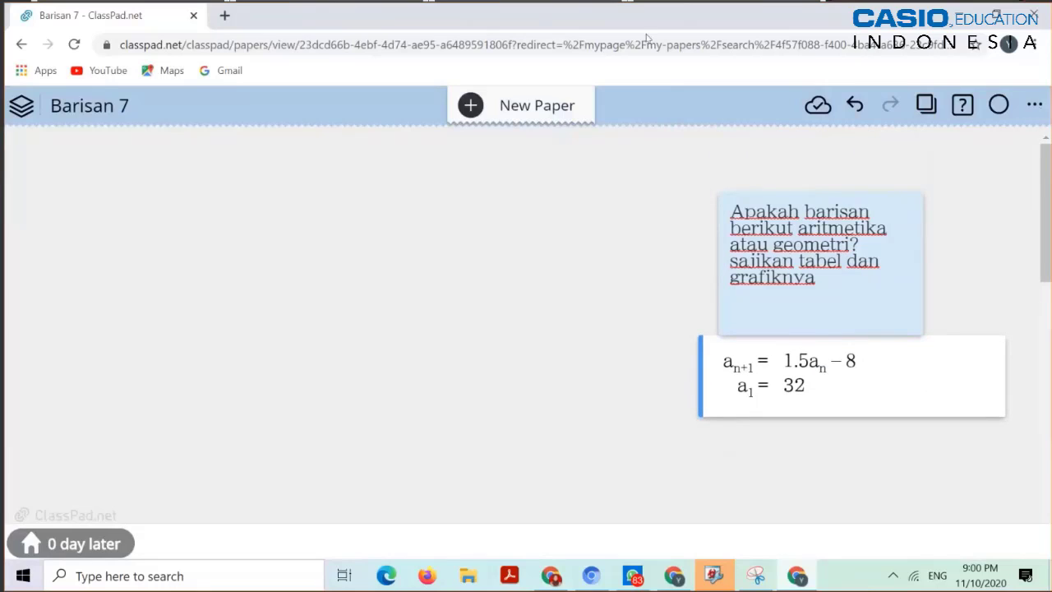
pyautogui.click(1035, 109)
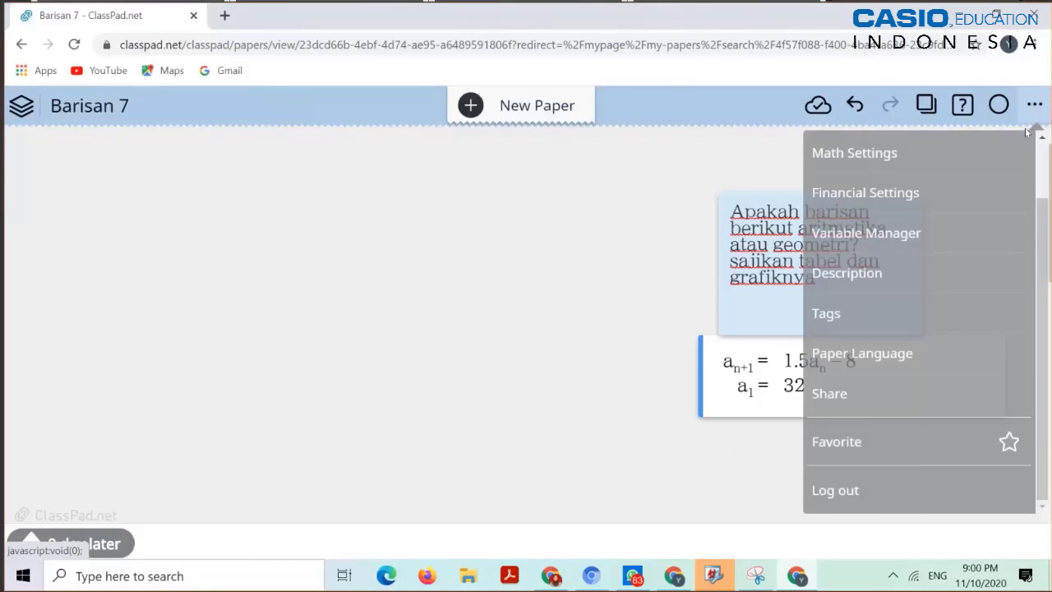
pyautogui.click(865, 398)
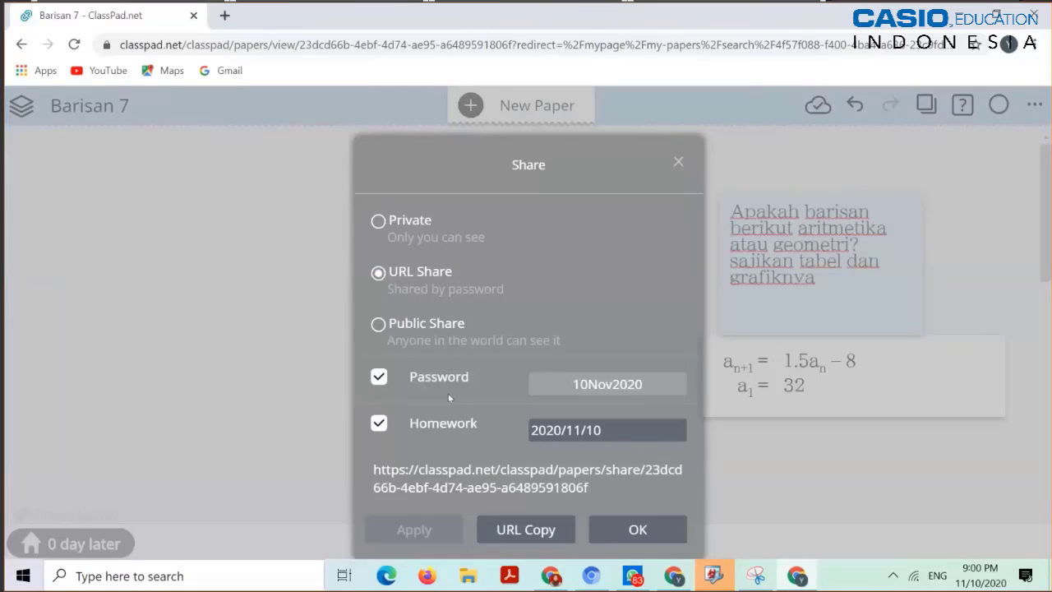
pyautogui.click(518, 531)
pyautogui.click(627, 530)
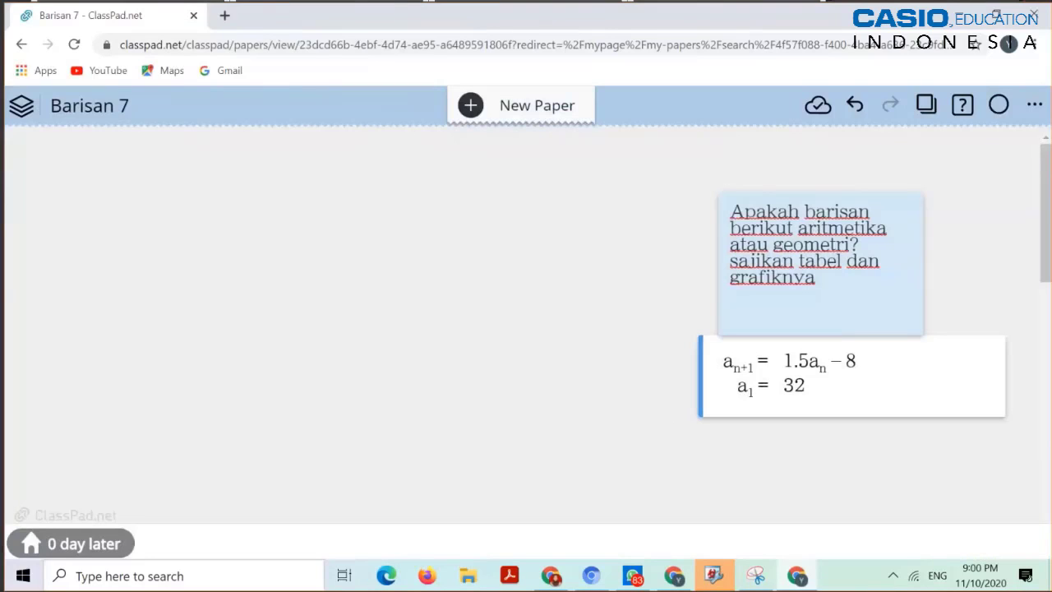
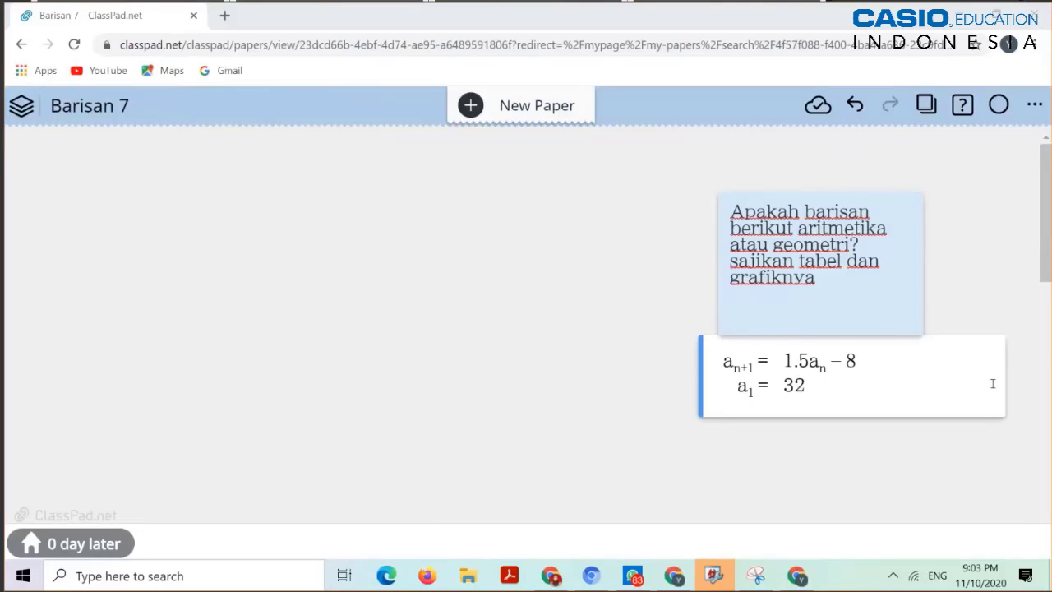
# Load the copied Barisan 7 homework paper link in a new Chrome tab
pyautogui.click(226, 16)
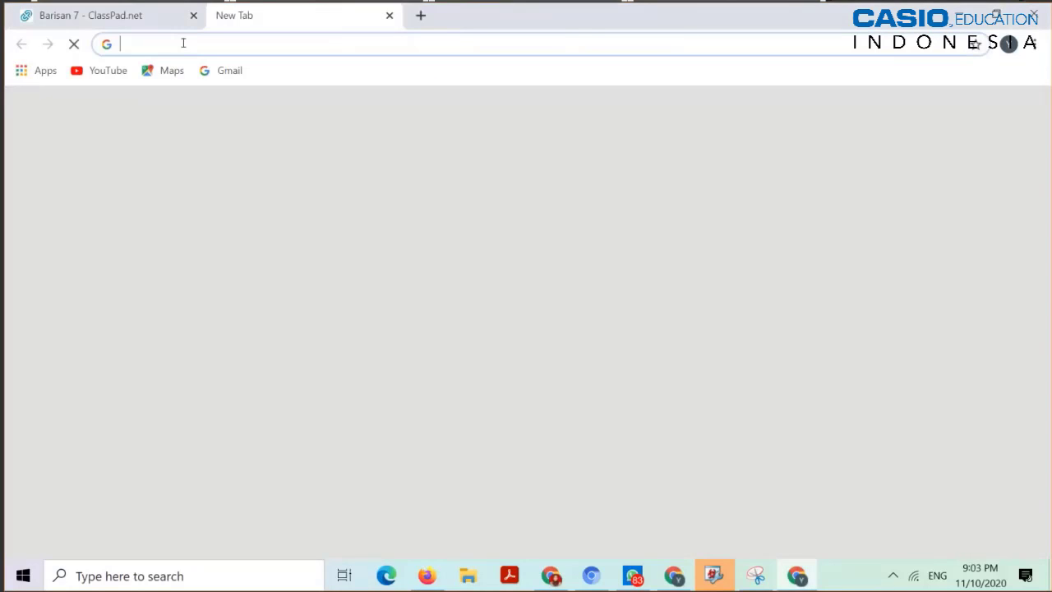
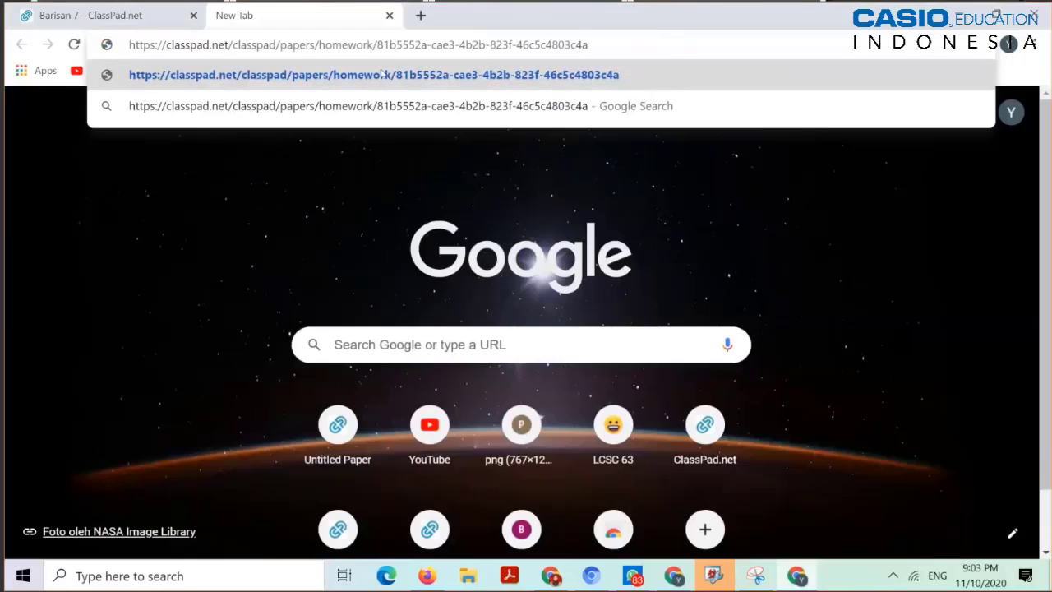
pyautogui.click(632, 78)
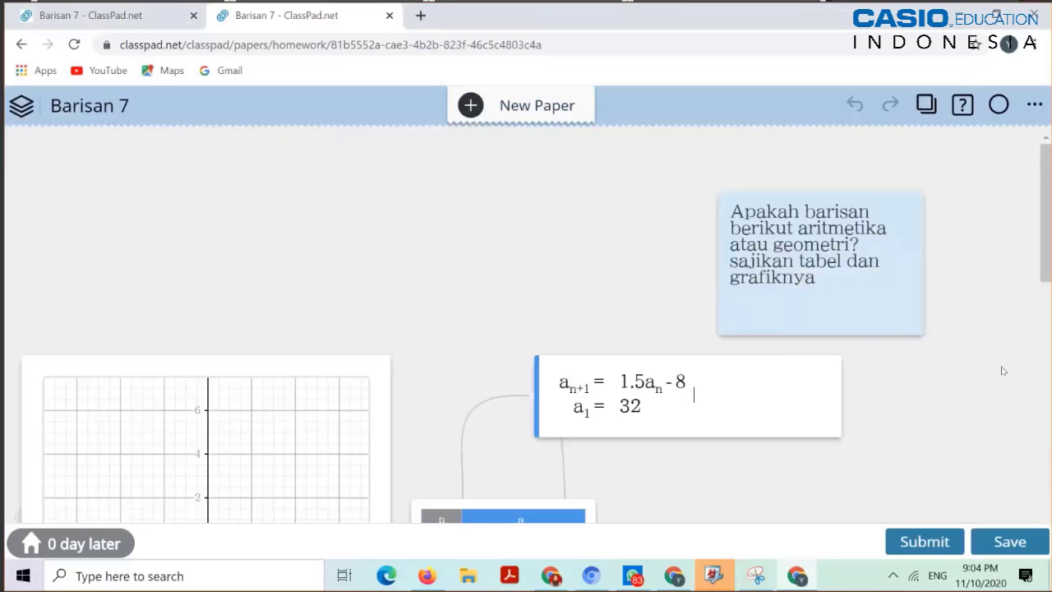
# Bring the 32, 40, 52, 70, 97 table into view and pan the graph toward higher values
pyautogui.scroll(-3, 499, 257)
pyautogui.scroll(1, 499, 258)
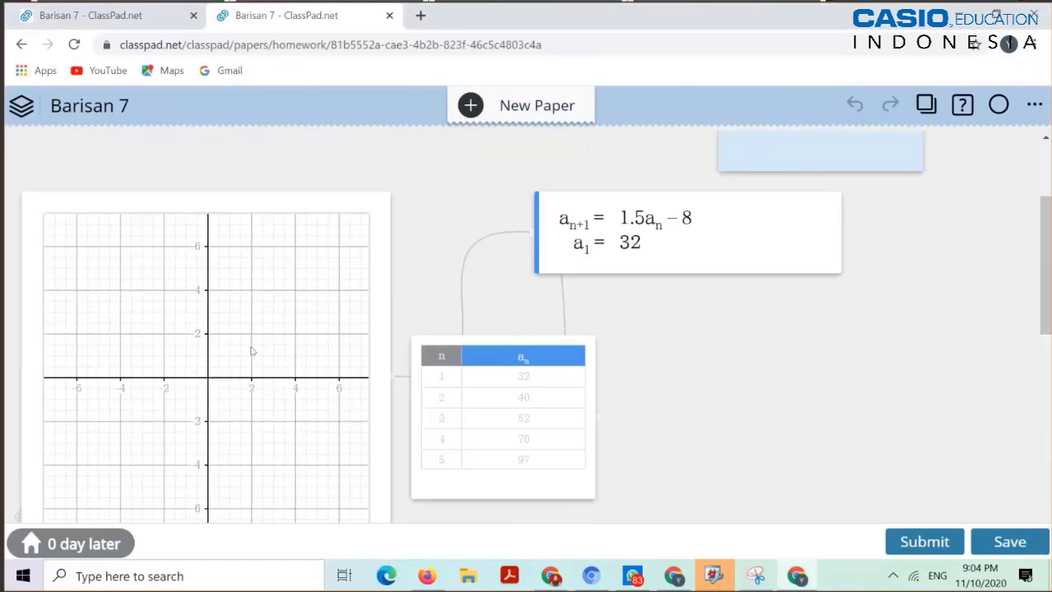
pyautogui.click(304, 330)
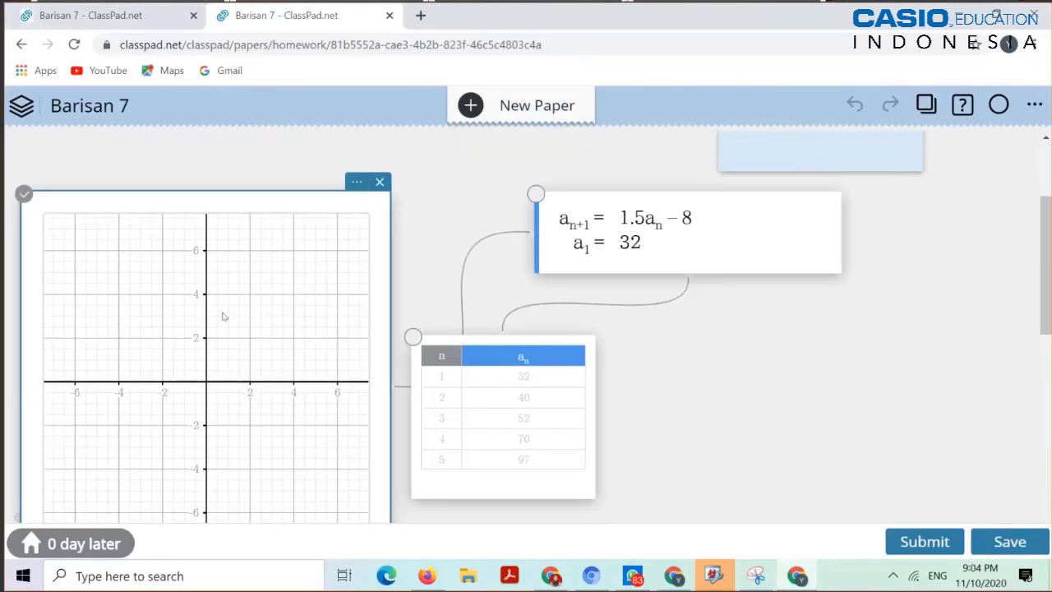
pyautogui.moveTo(223, 316); pyautogui.dragTo(252, 397)
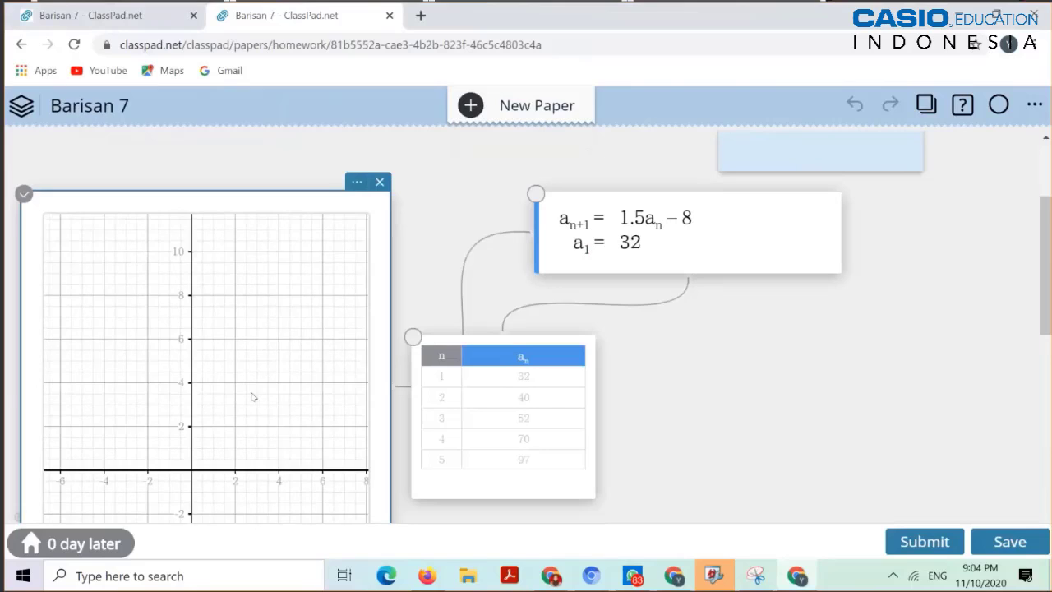
pyautogui.moveTo(259, 278); pyautogui.dragTo(276, 257)
pyautogui.moveTo(255, 518); pyautogui.dragTo(231, 453)
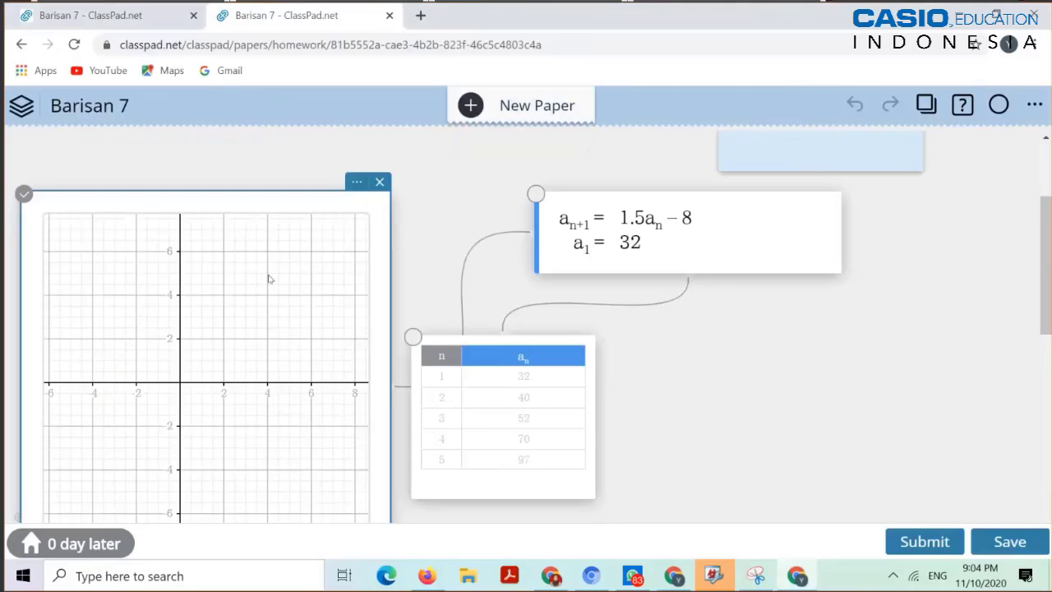
# Zoom and pan the graph to show the rising points between 30 and 90, then select the recursion box
pyautogui.moveTo(238, 373); pyautogui.dragTo(223, 518)
pyautogui.scroll(-3, 234, 320)
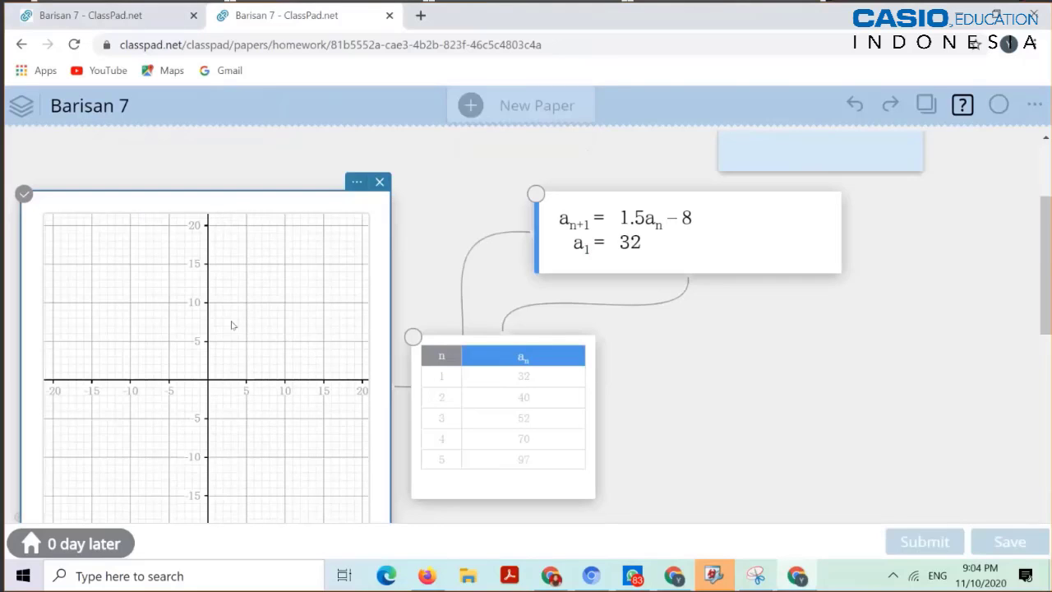
pyautogui.scroll(-3, 232, 326)
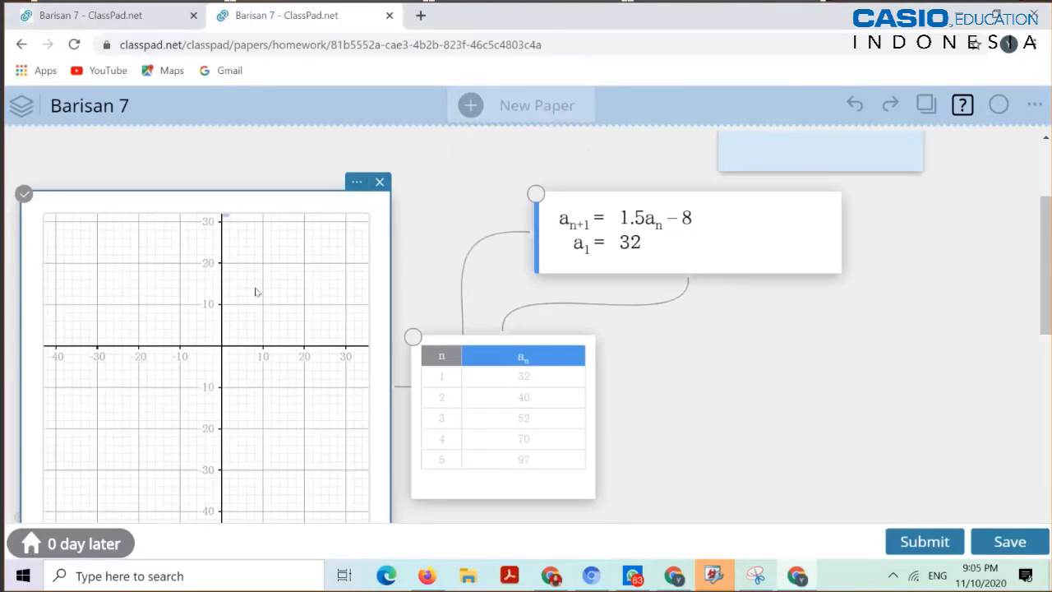
pyautogui.scroll(-1, 256, 292)
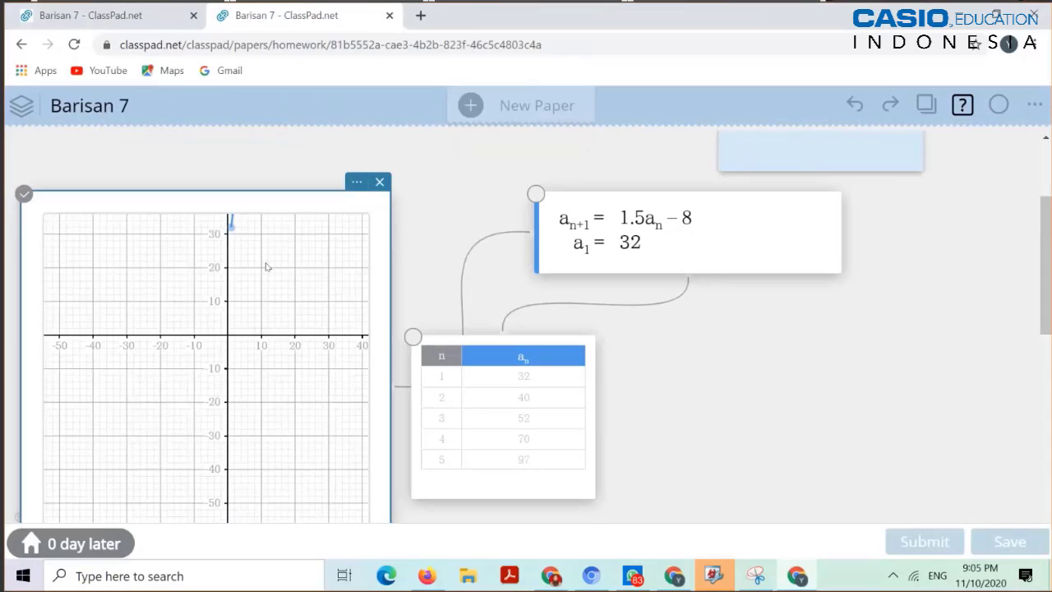
pyautogui.moveTo(256, 288); pyautogui.dragTo(223, 454)
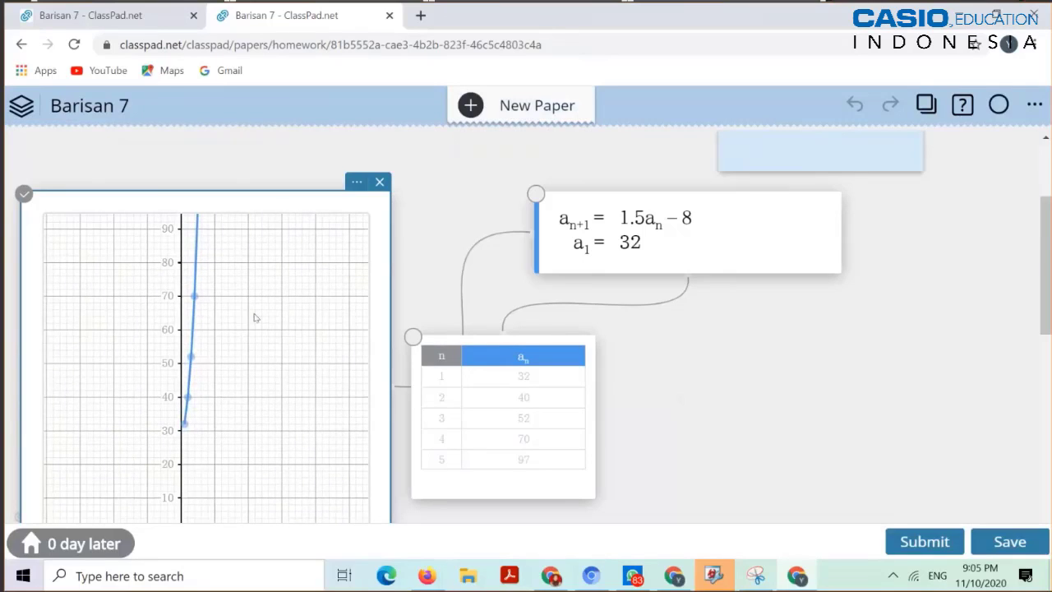
pyautogui.moveTo(255, 317); pyautogui.dragTo(255, 313)
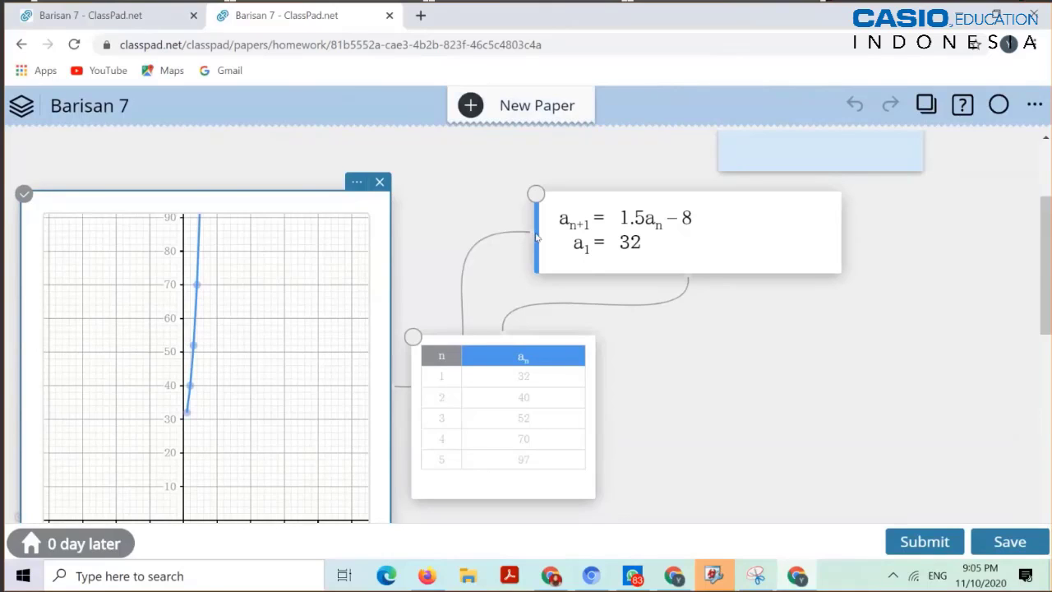
pyautogui.click(535, 234)
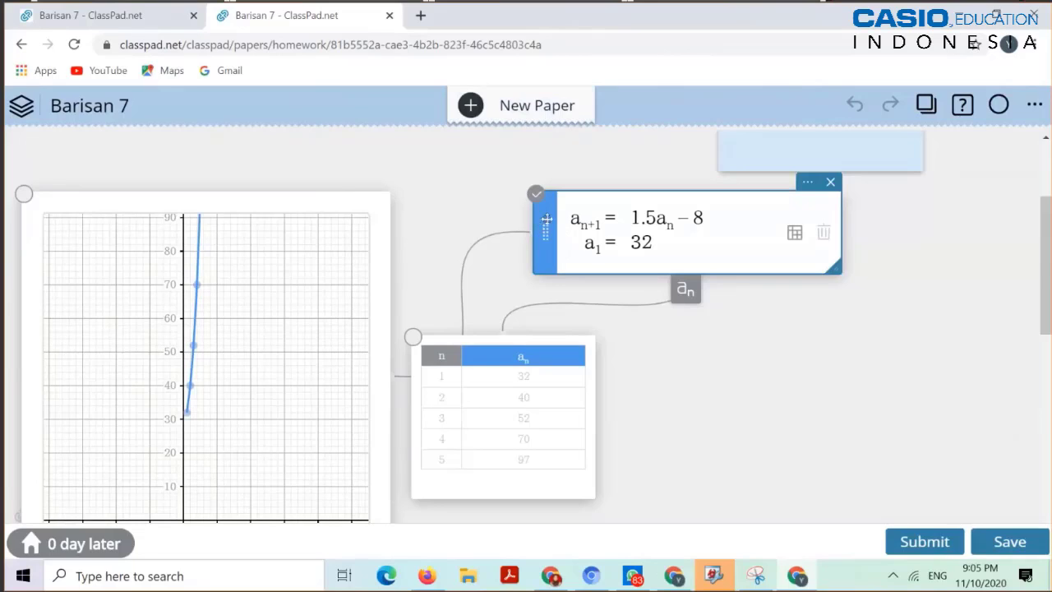
# Try the Plot, Hide and Connect styles, then delete the recursion with its linked table and graph
pyautogui.click(547, 226)
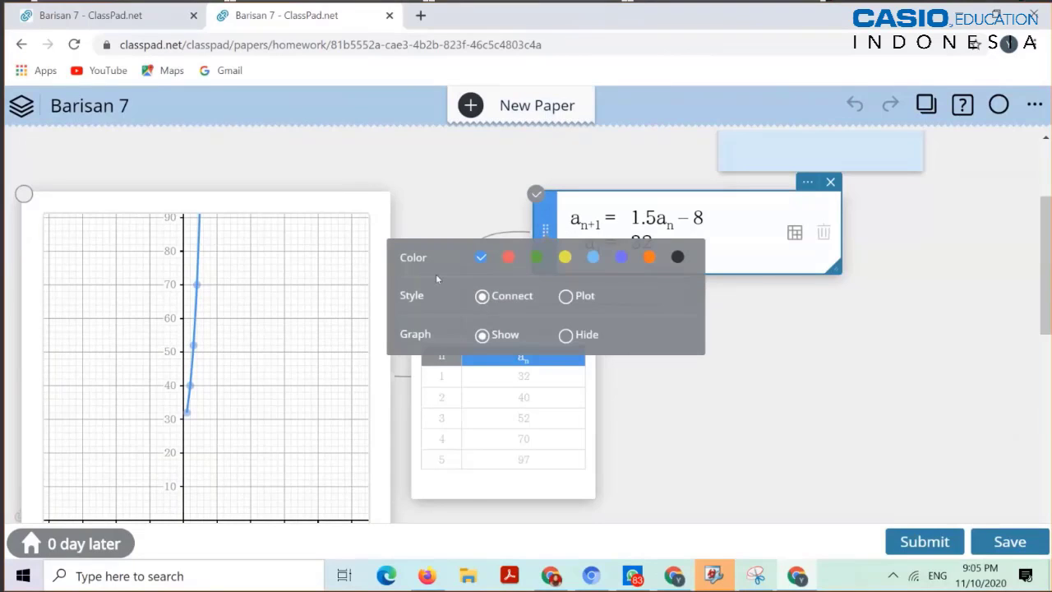
pyautogui.scroll(-1, 625, 314)
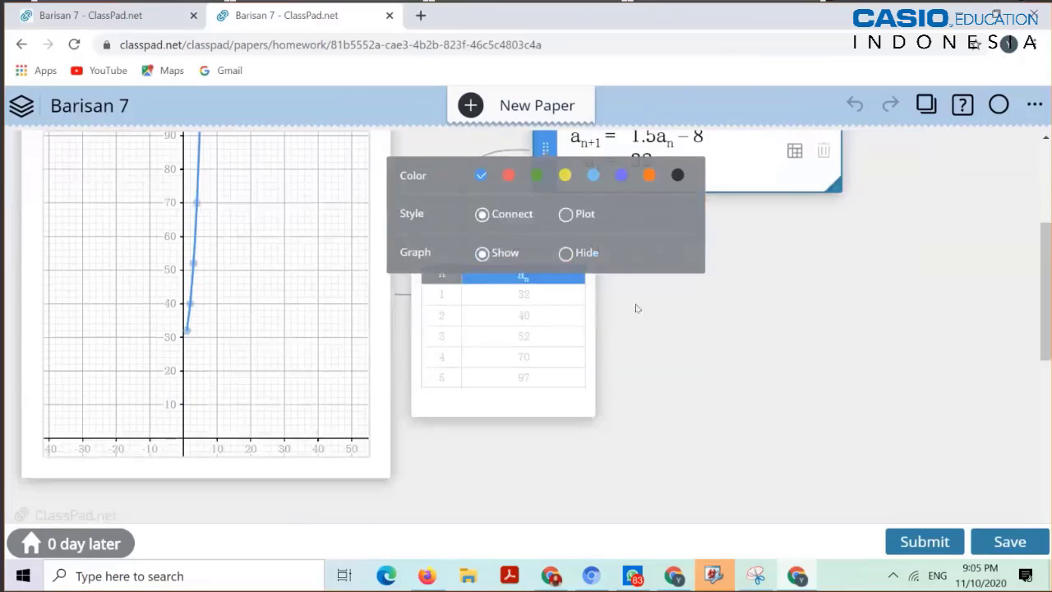
pyautogui.scroll(1, 637, 309)
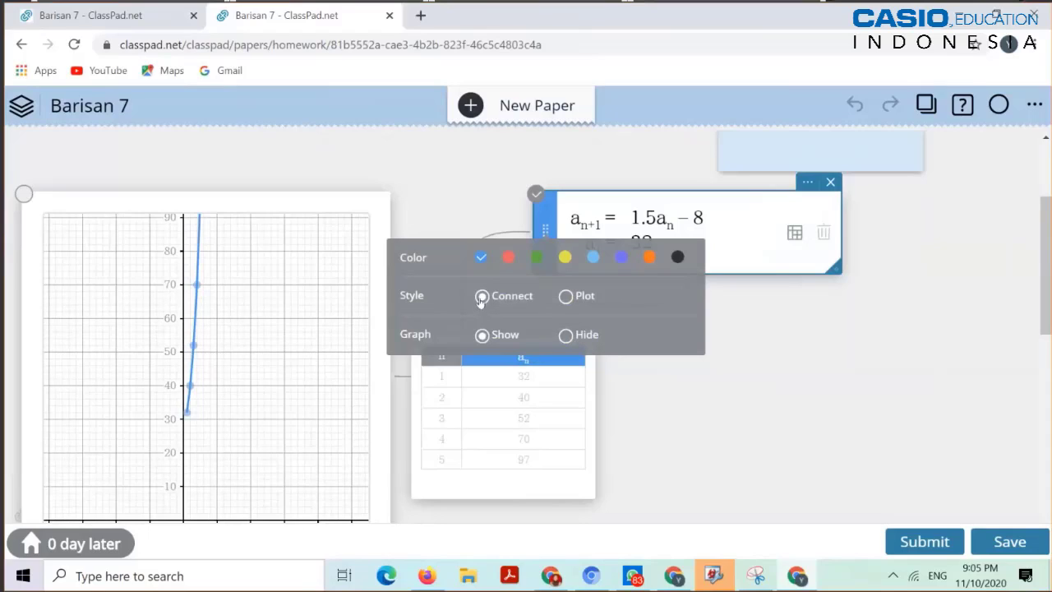
pyautogui.click(566, 297)
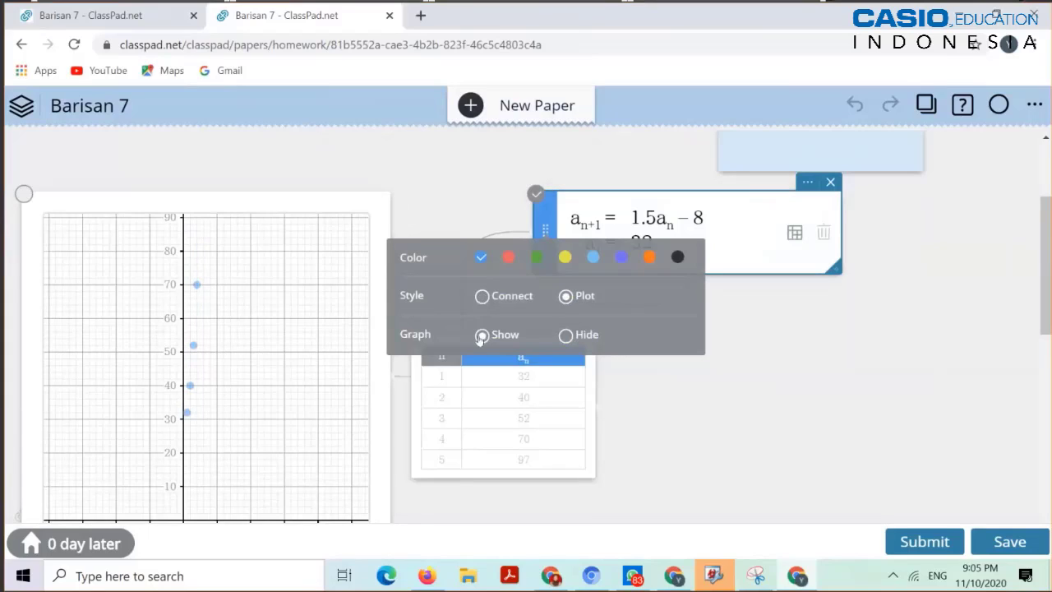
pyautogui.click(566, 336)
pyautogui.click(481, 297)
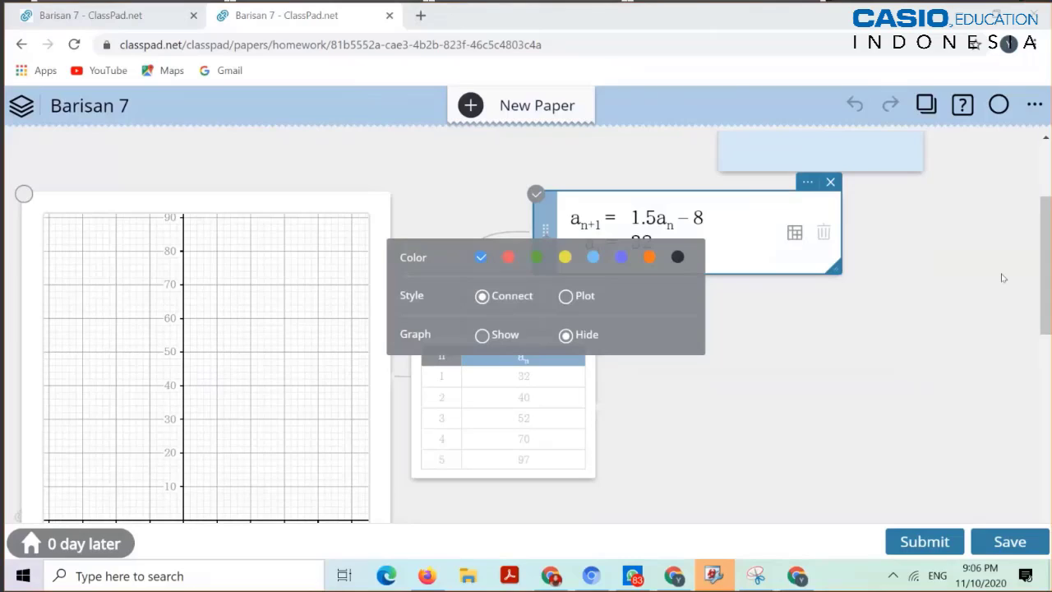
pyautogui.click(830, 183)
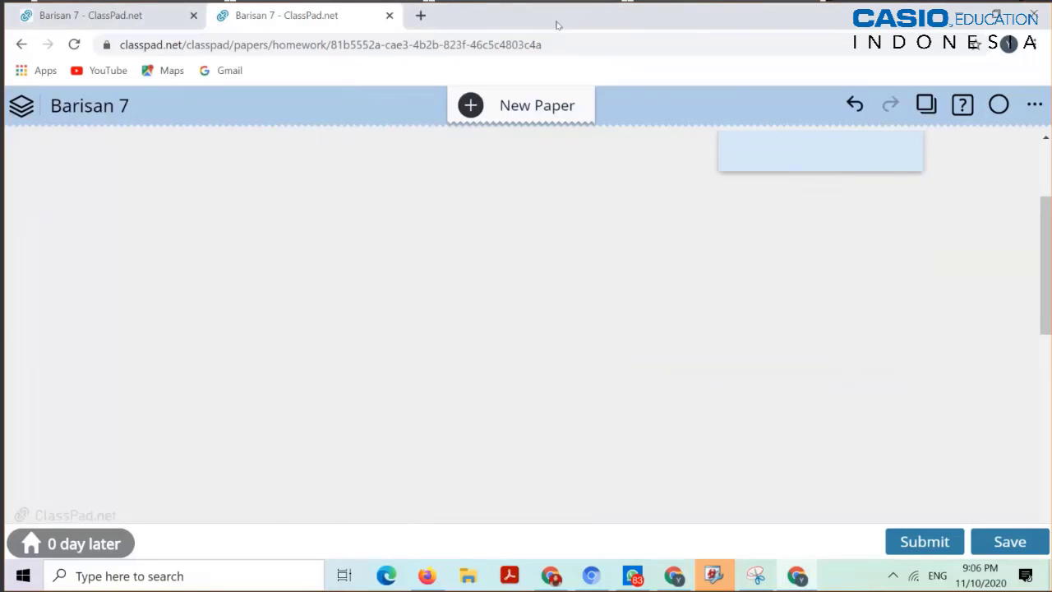